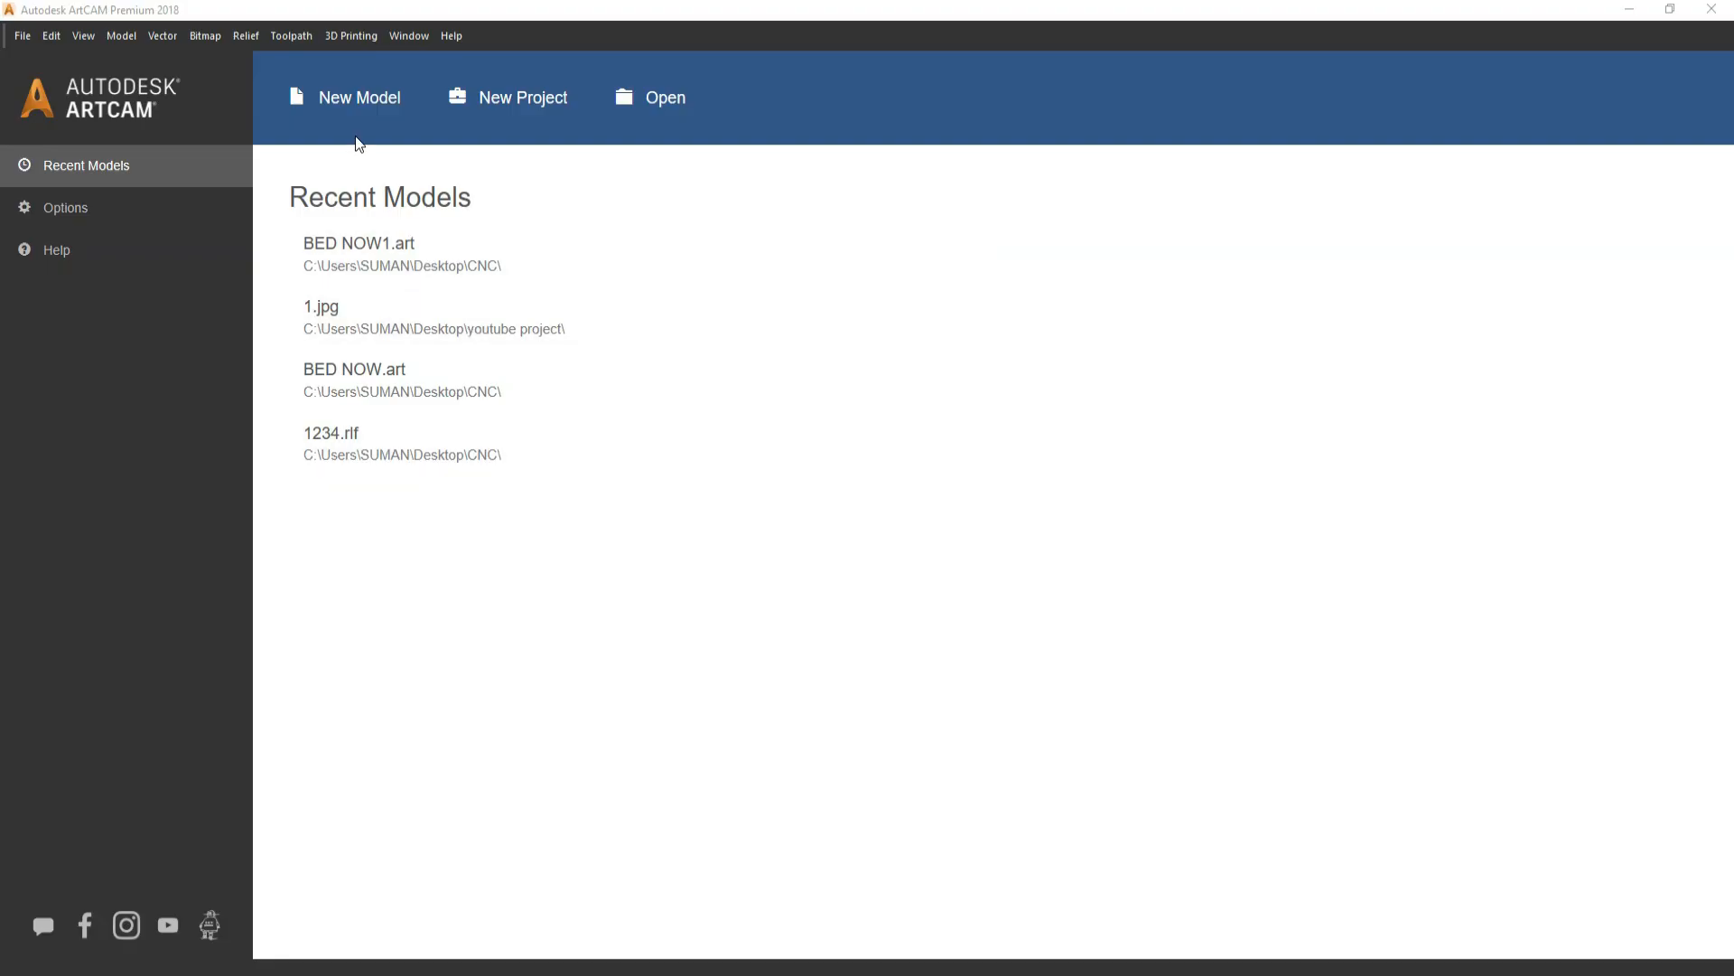
Create a new 15 × 15 inch model with its origin at the centre and units switched to millimetres
click(318, 116)
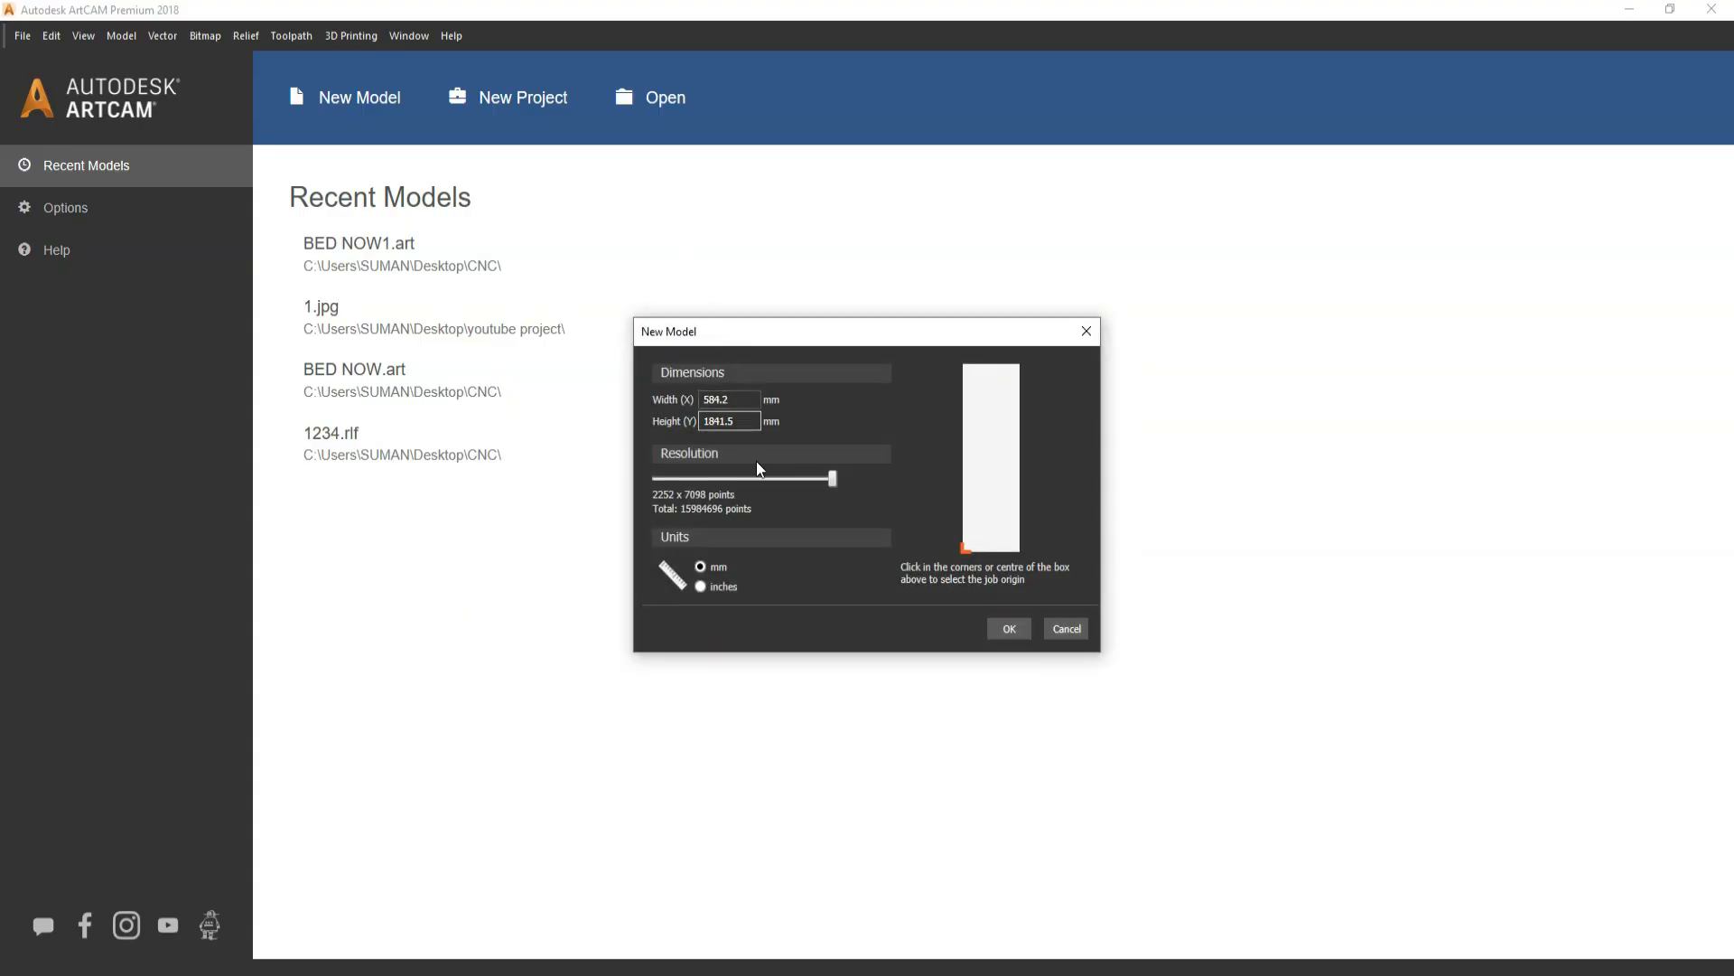
click(701, 586)
text(15)
key(Tab)
text(15)
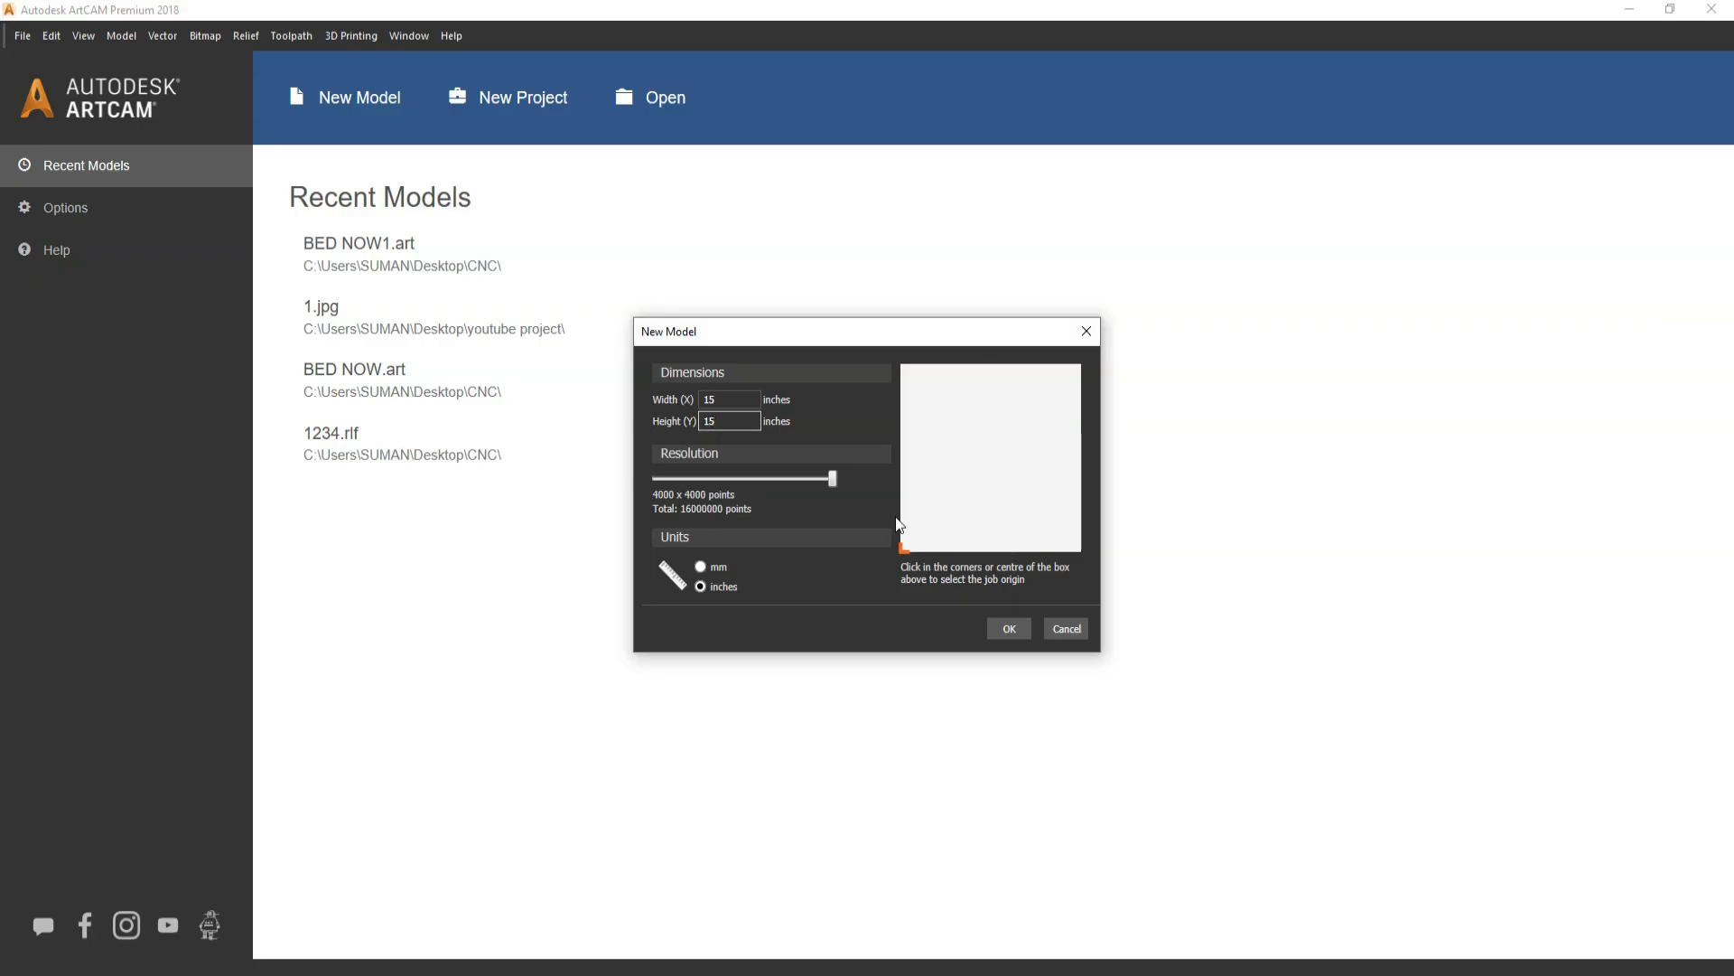
click(989, 456)
click(701, 568)
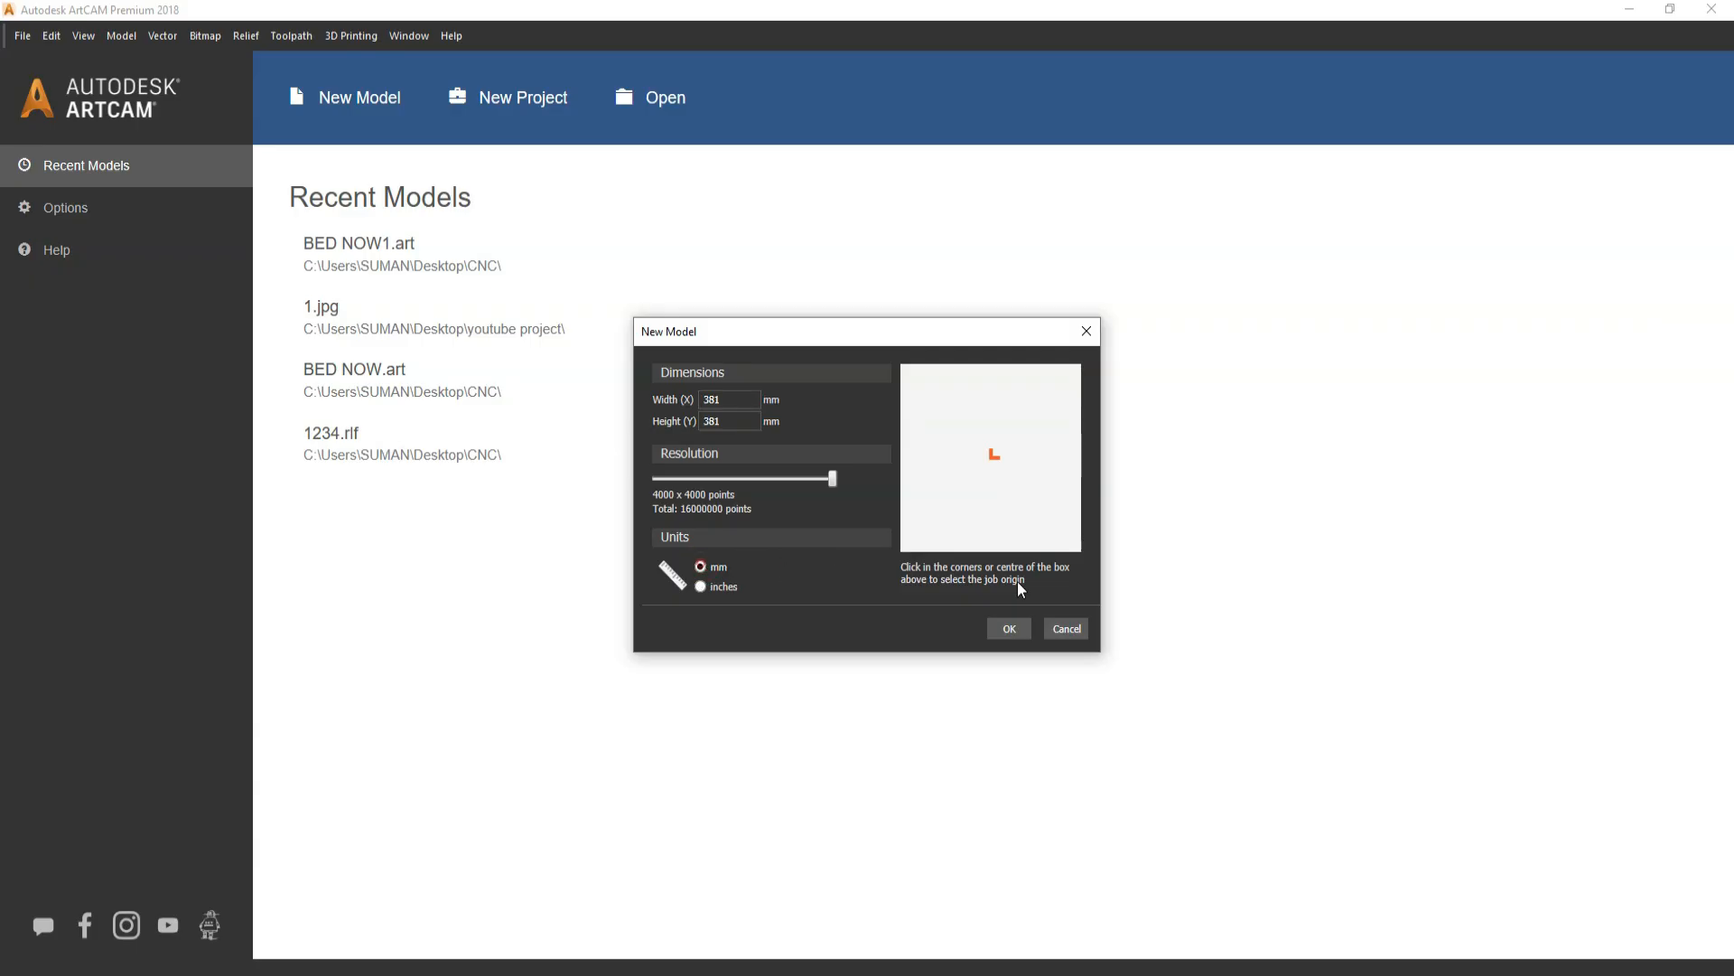
click(1015, 627)
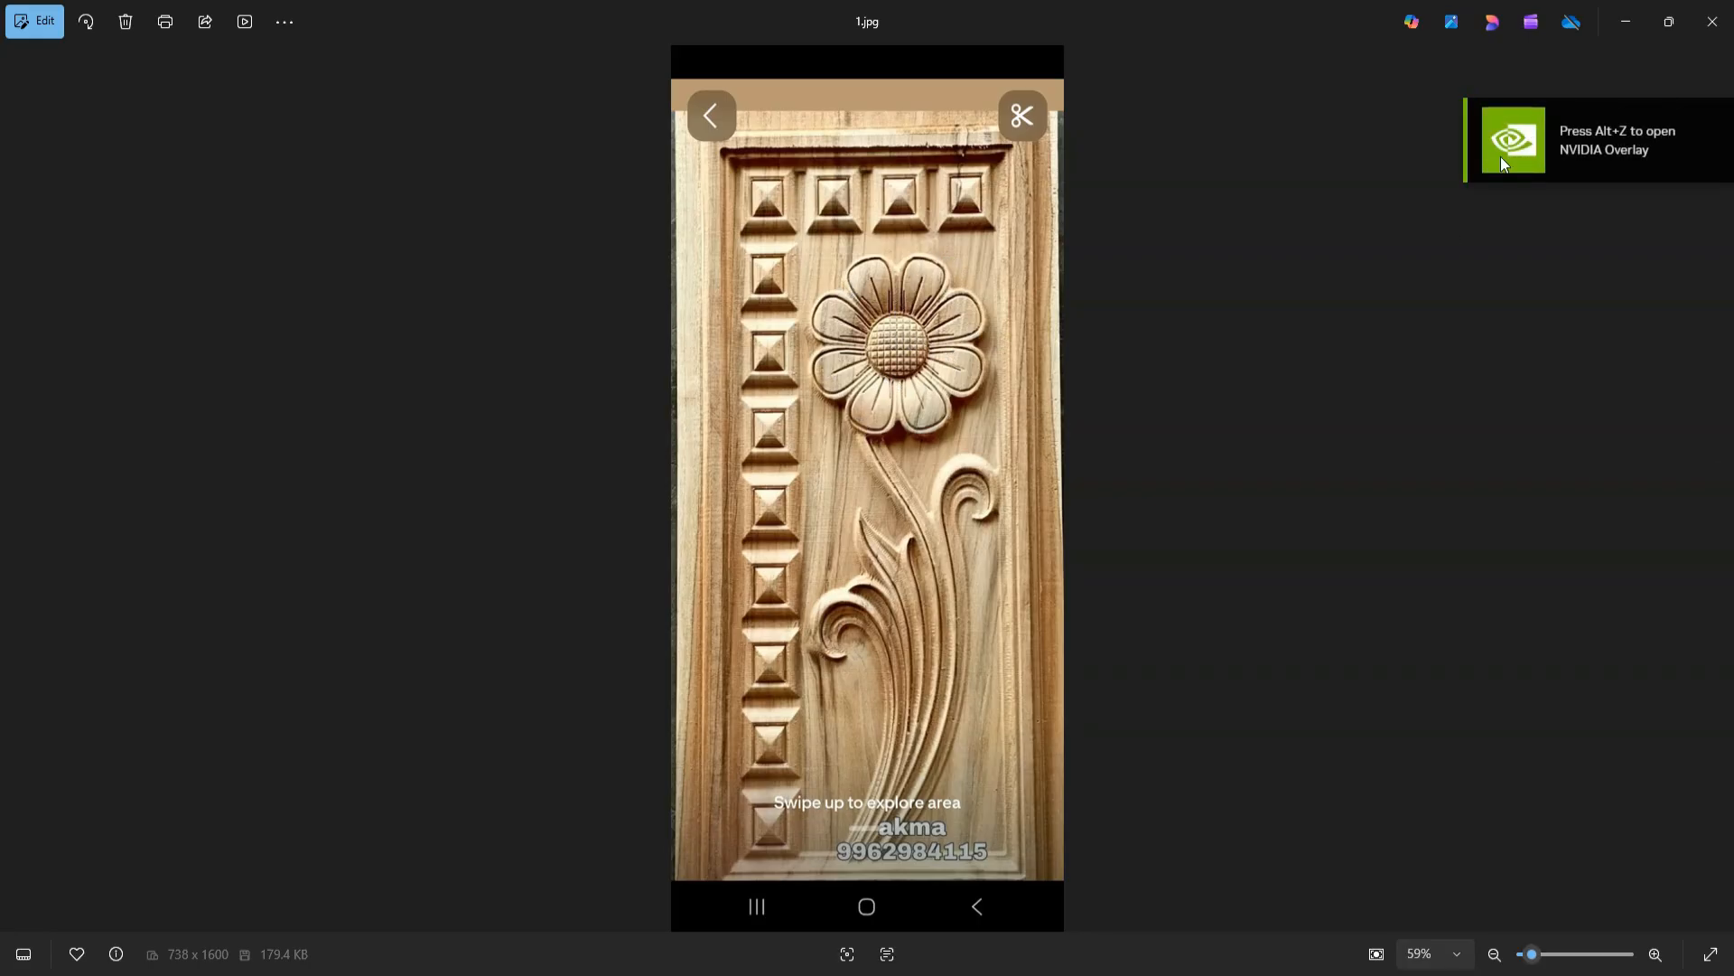
Return from the reference photo to ArtCAM's 2D view and draw a circle about 110 mm in diameter near the model's centre
click(1623, 27)
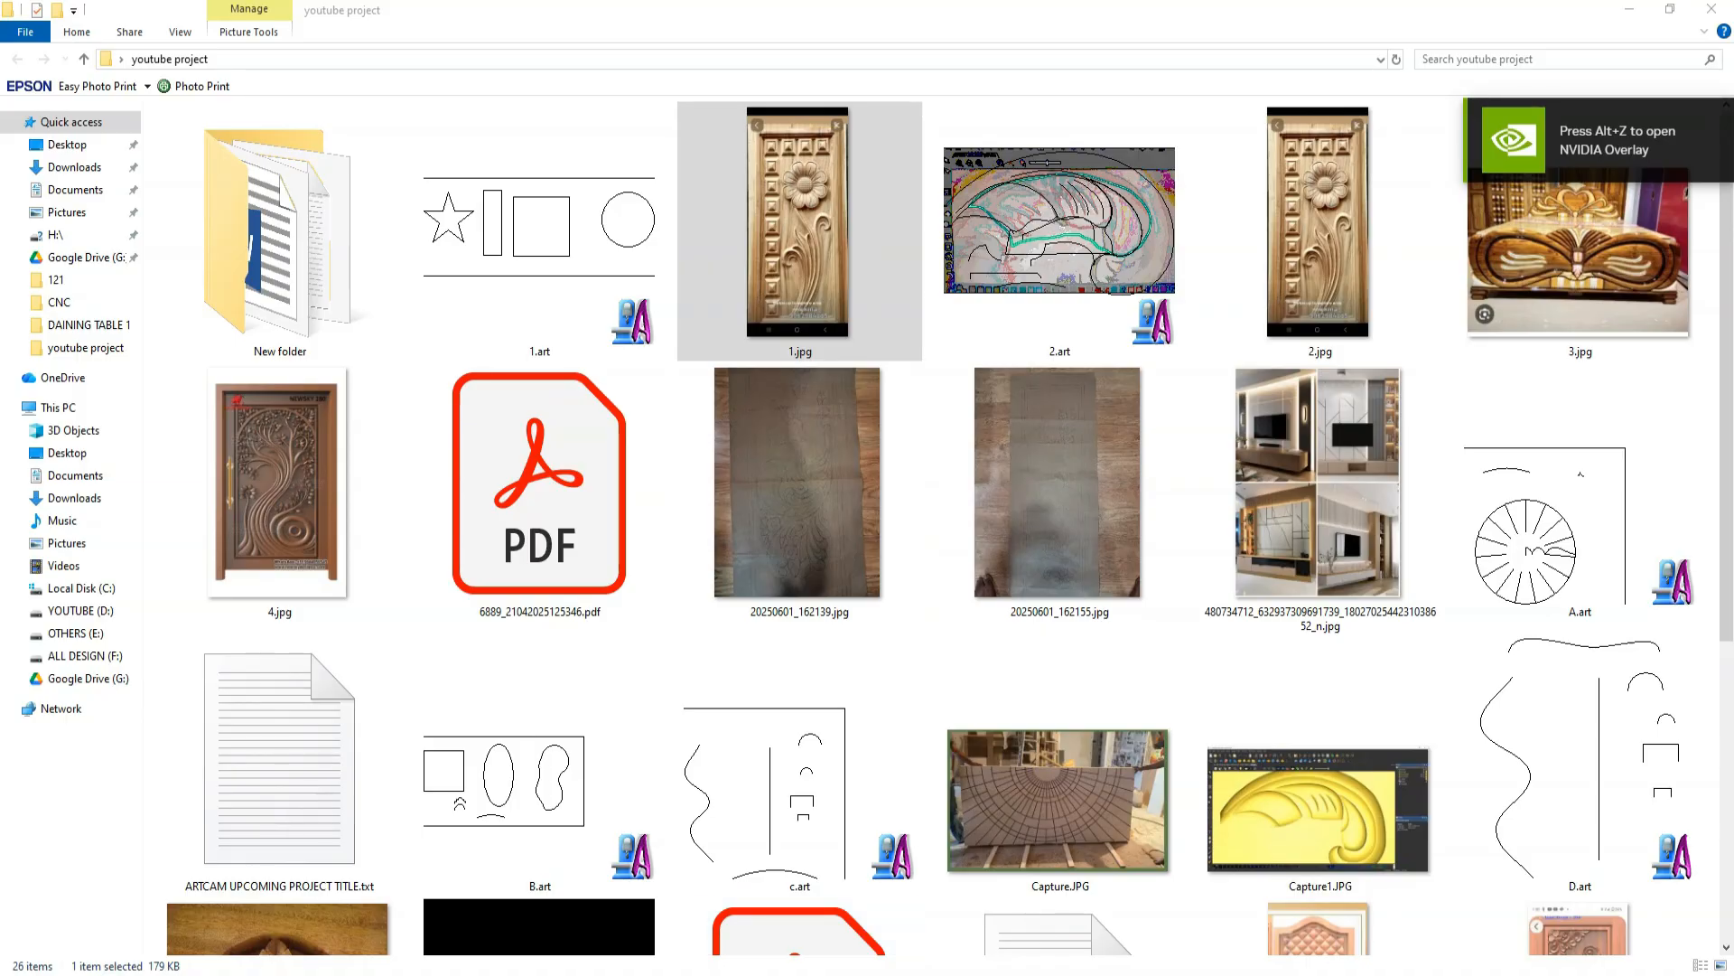
key(alt+Tab)
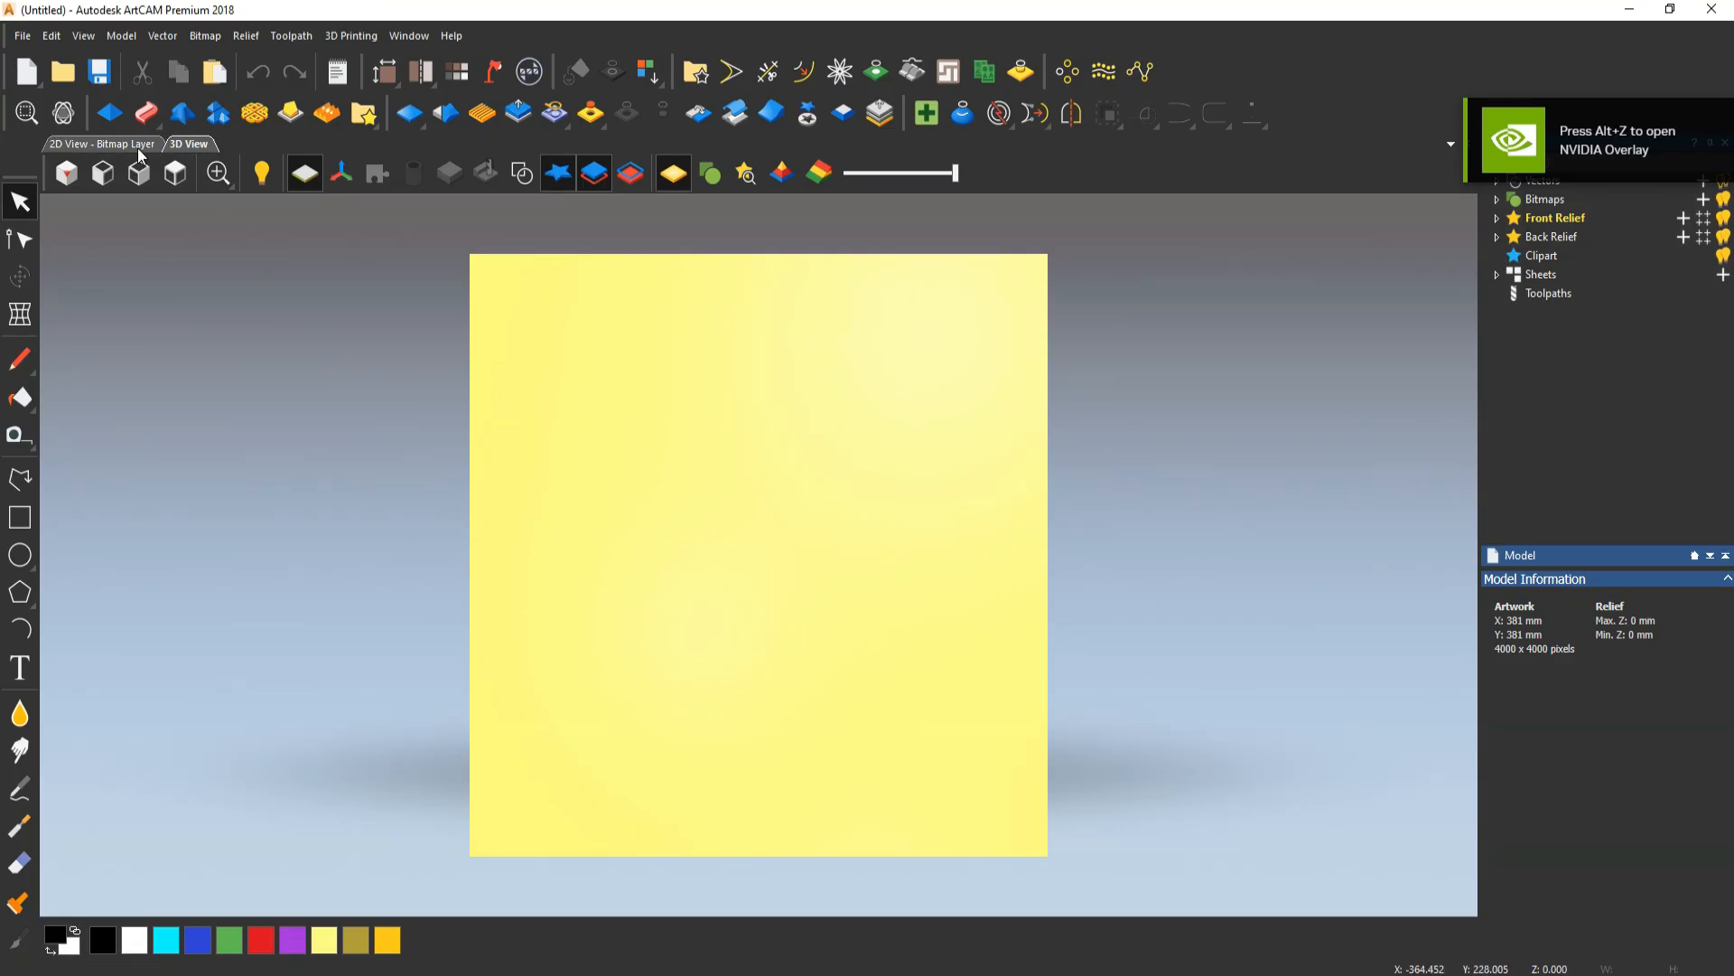
click(102, 144)
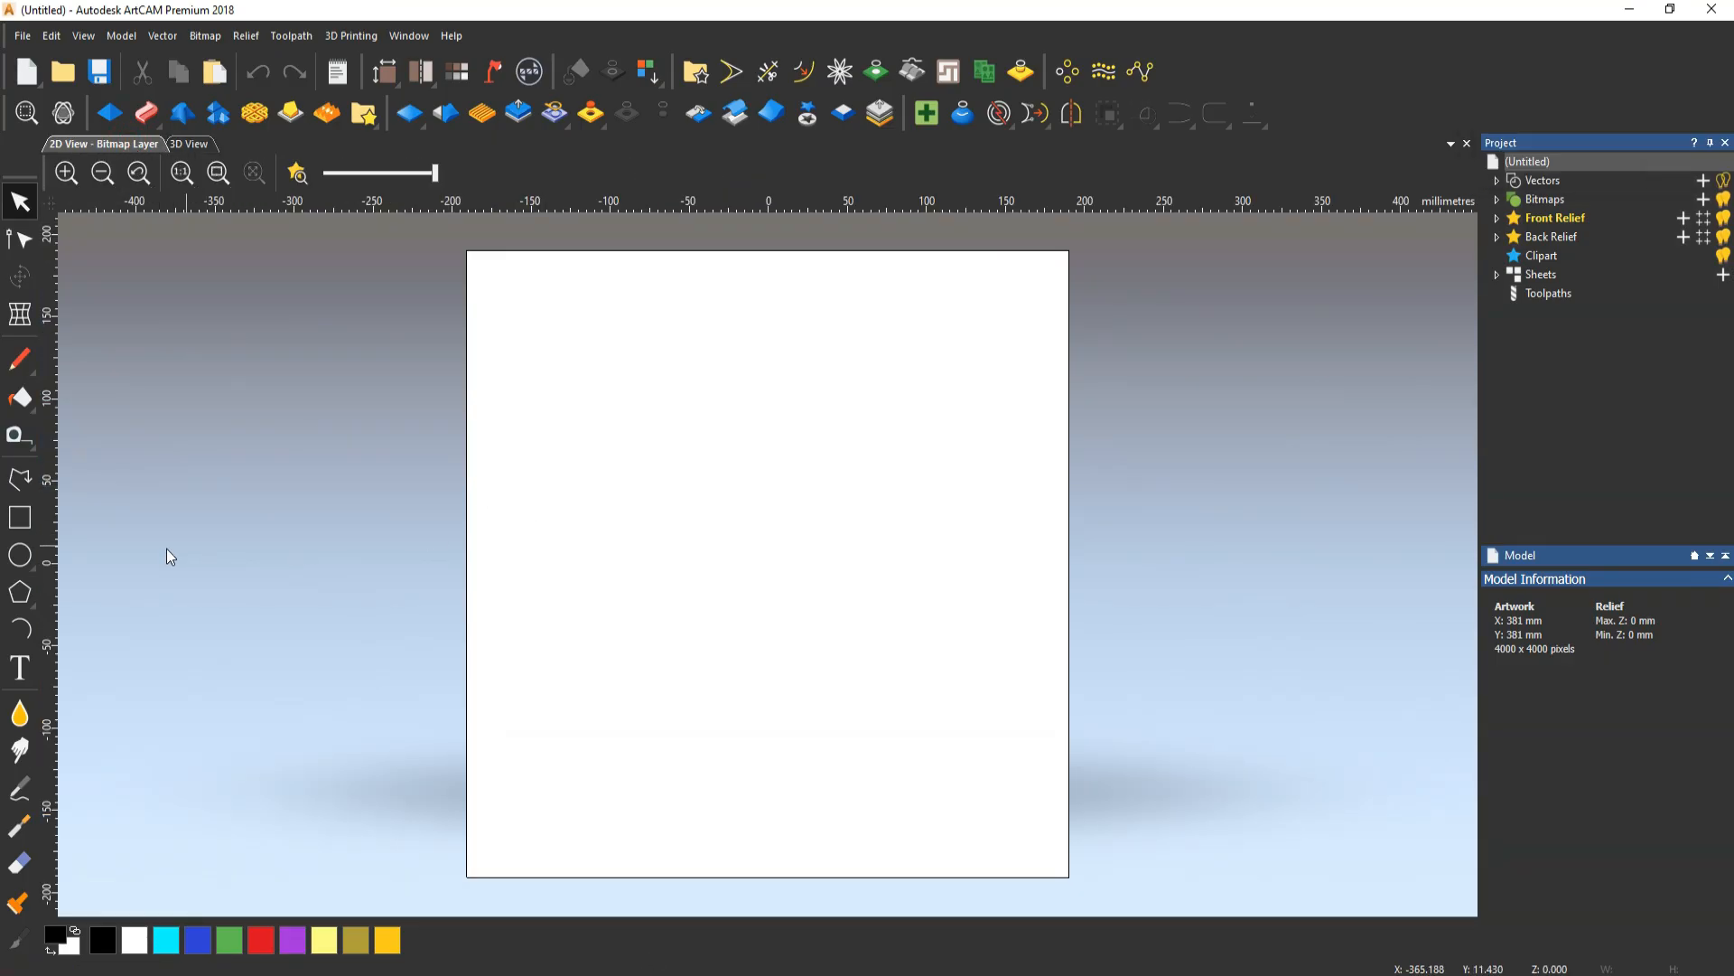
click(19, 555)
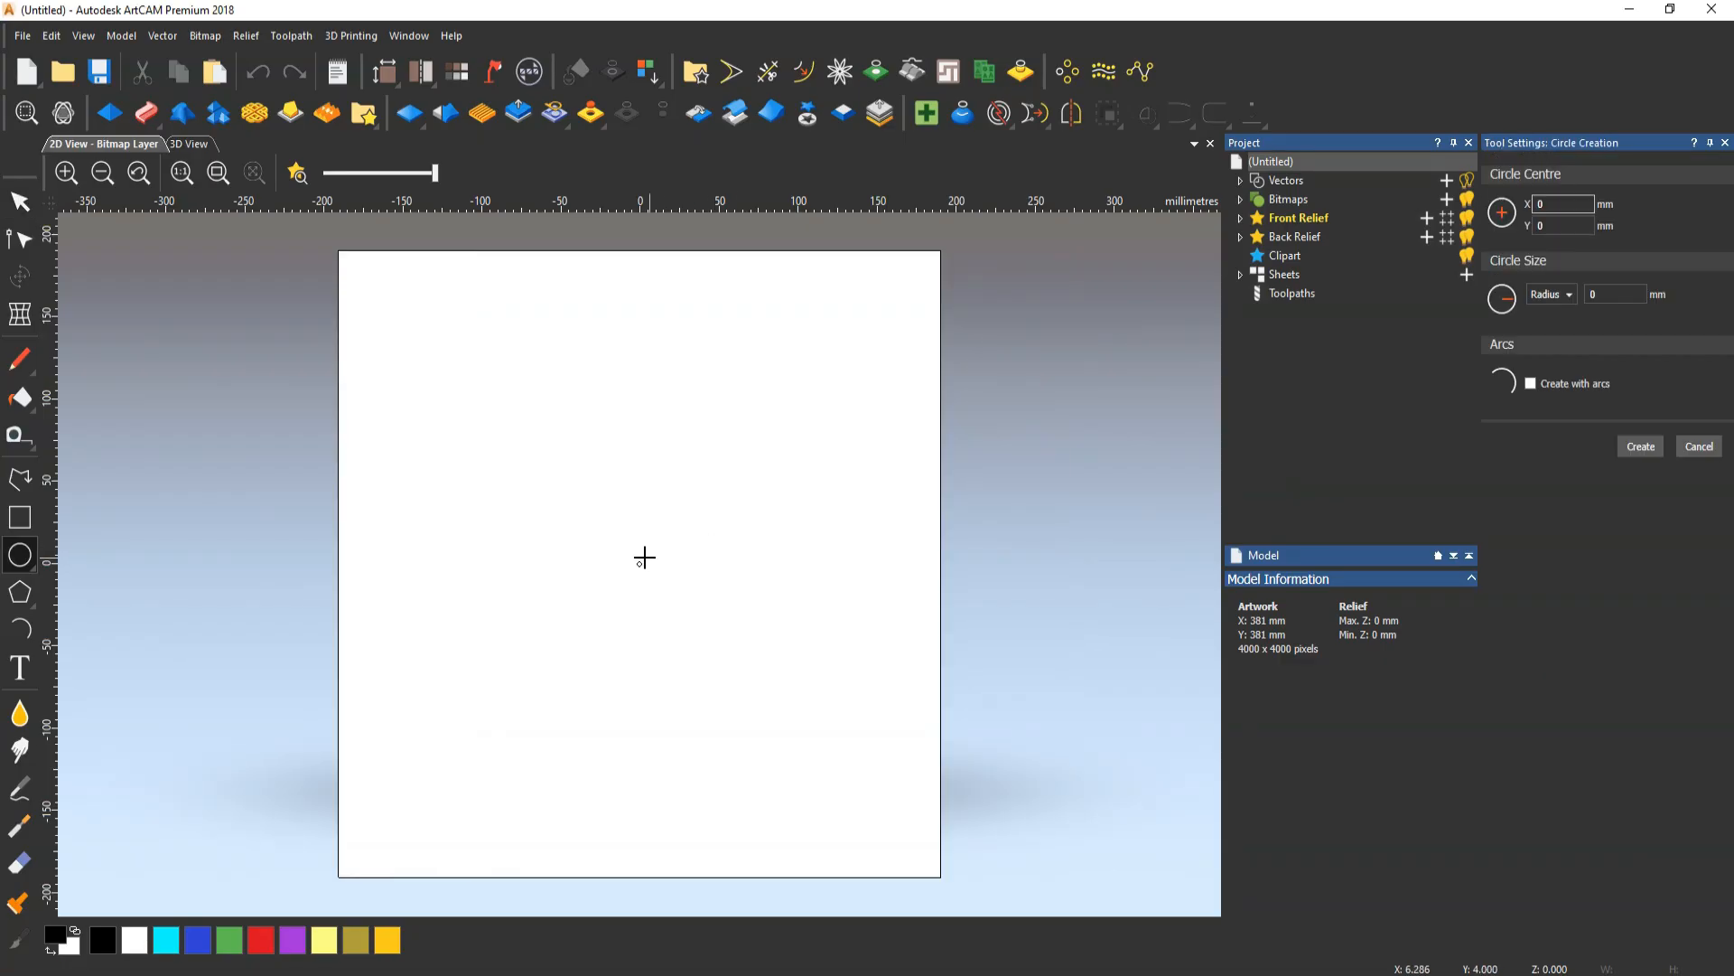
drag(631, 554, 547, 539)
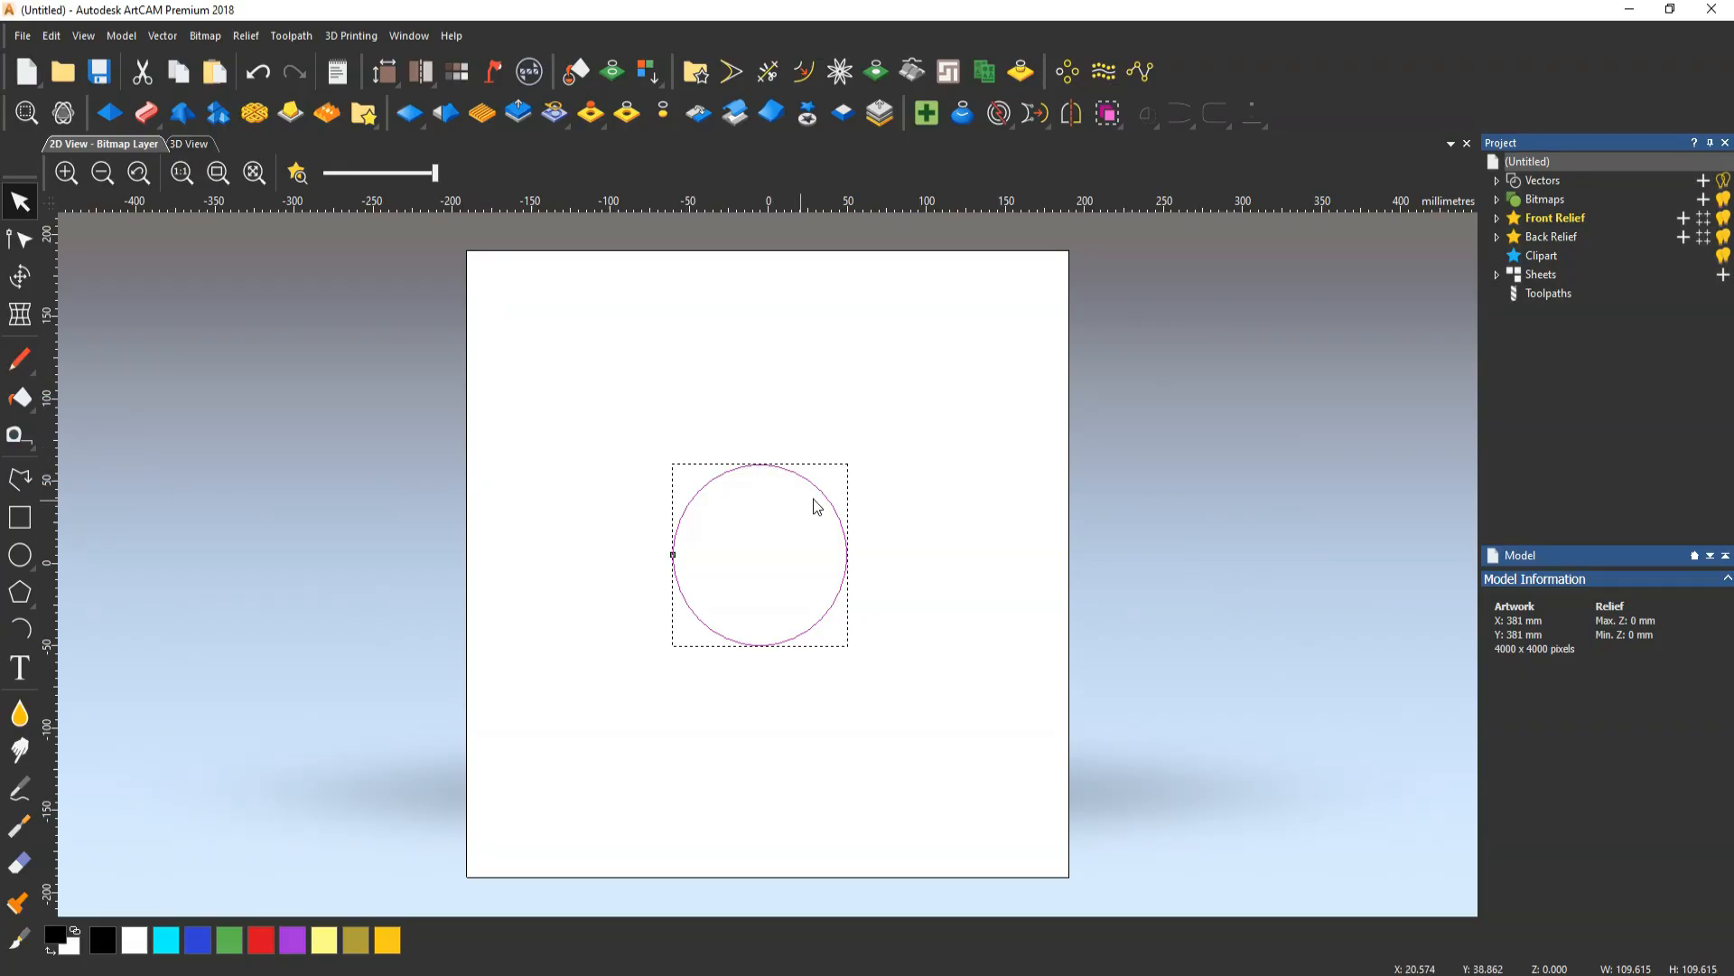
Resize the circle to 80 mm wide and 80 mm high, and centre it in the model
click(20, 278)
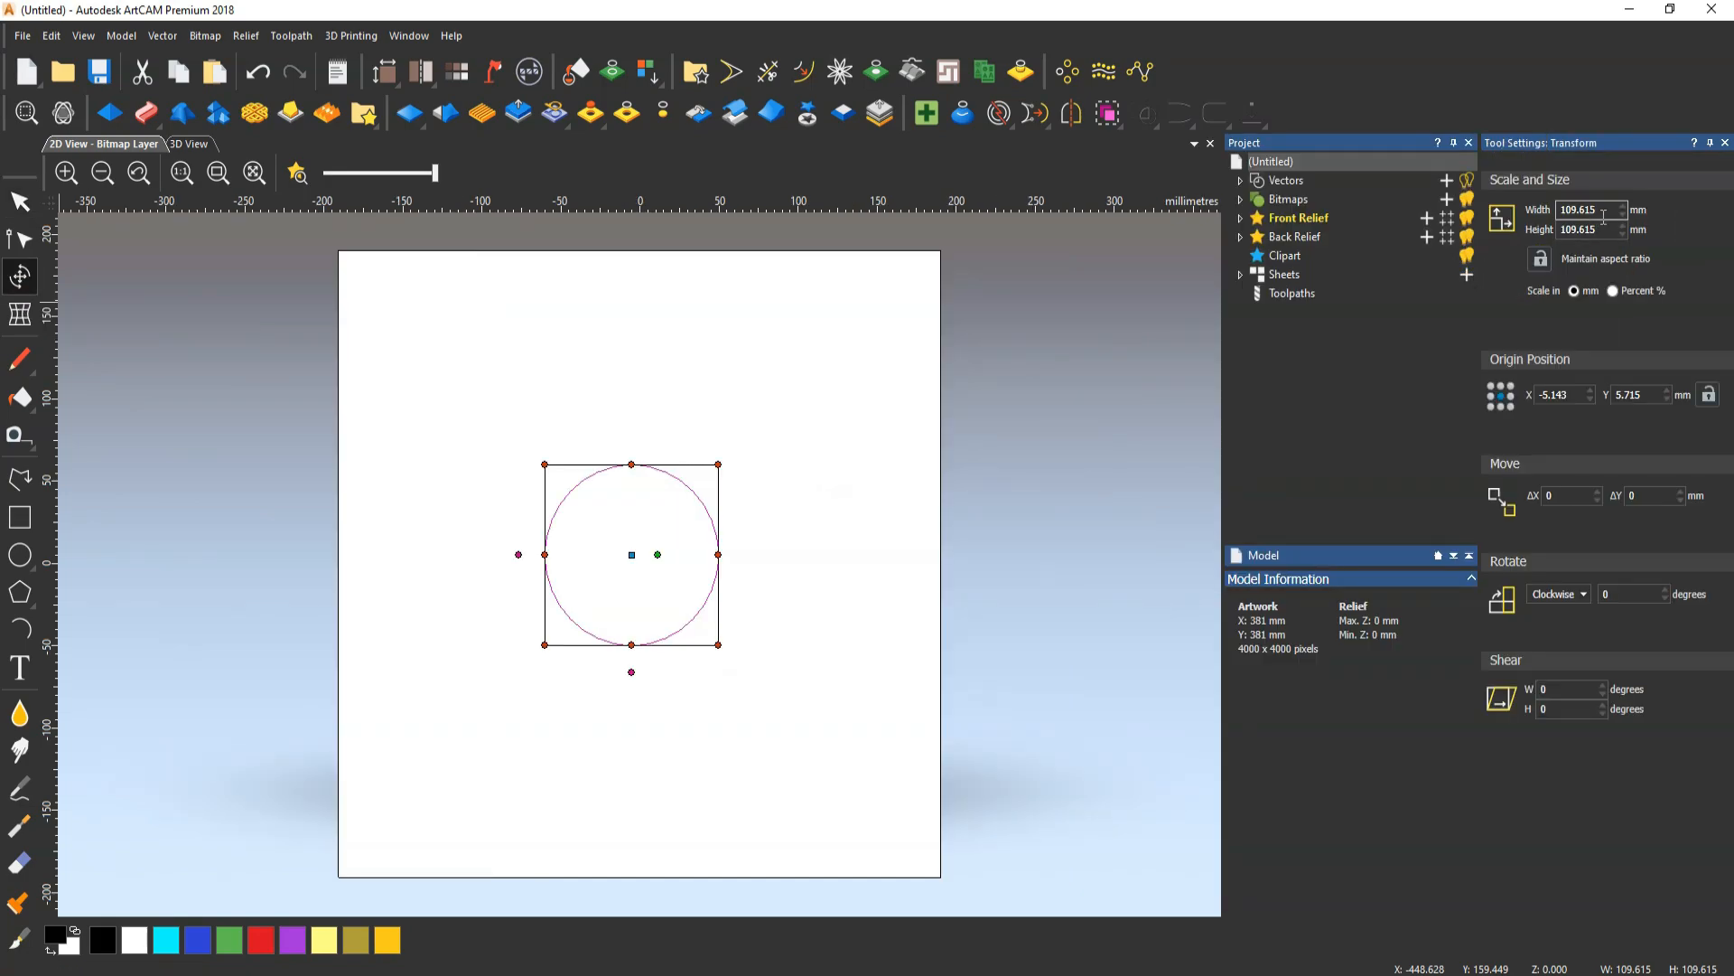
double_click(1601, 215)
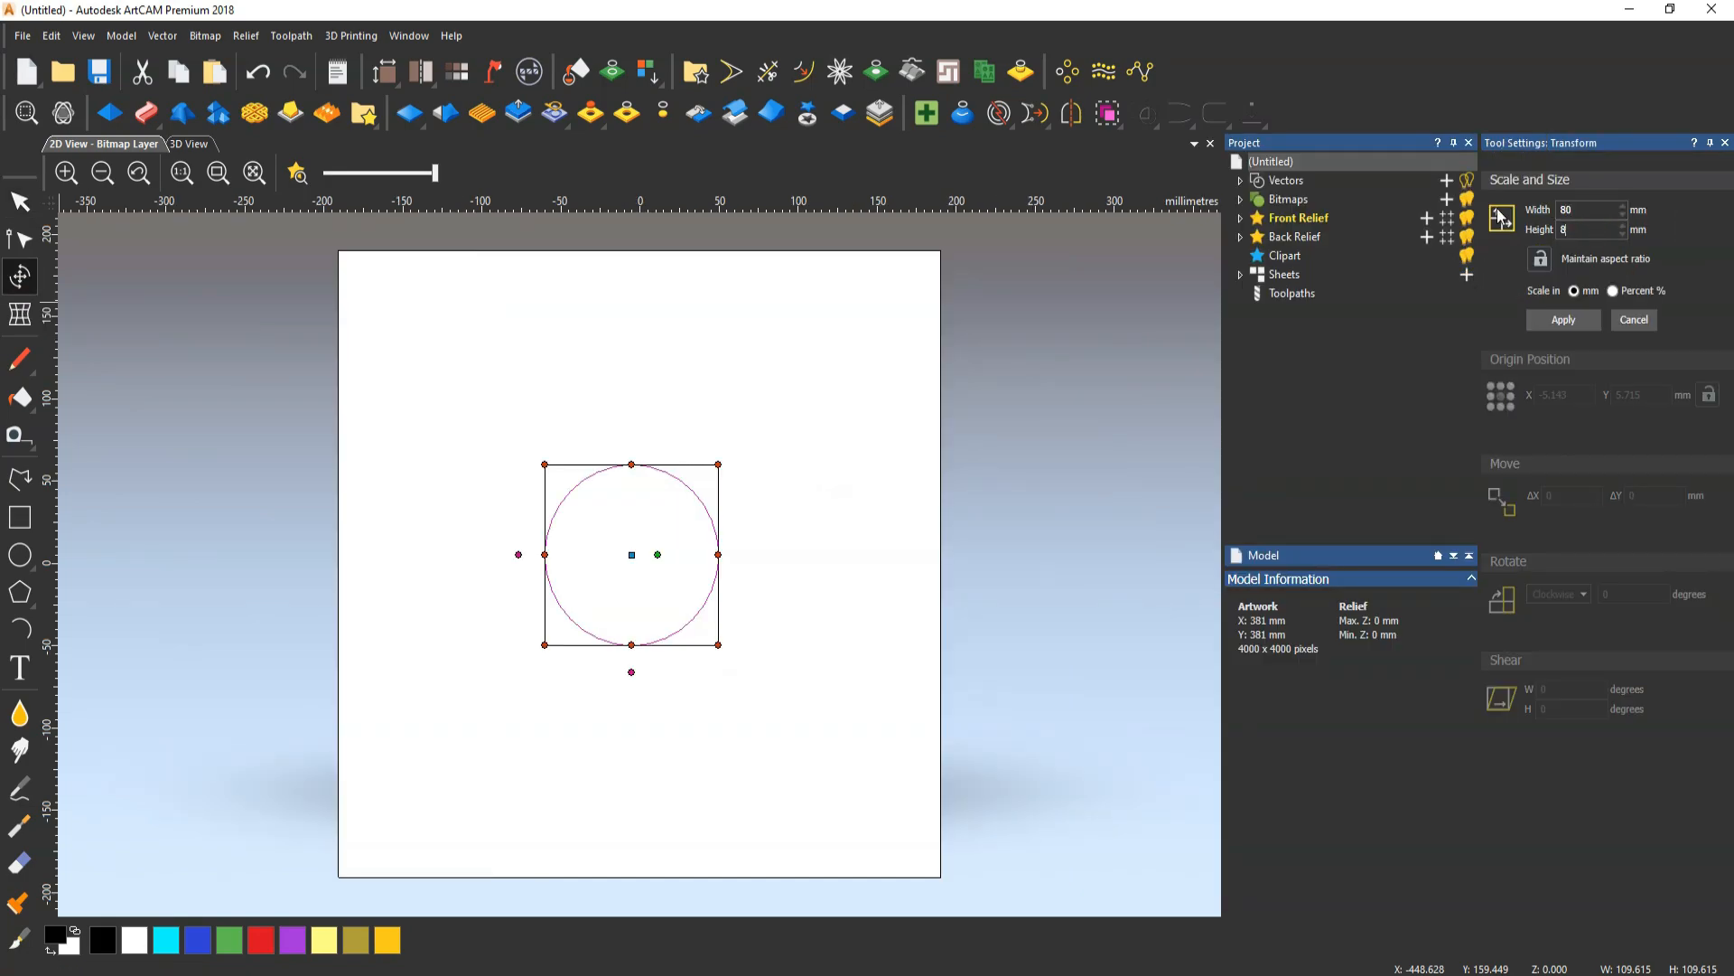
click(1555, 321)
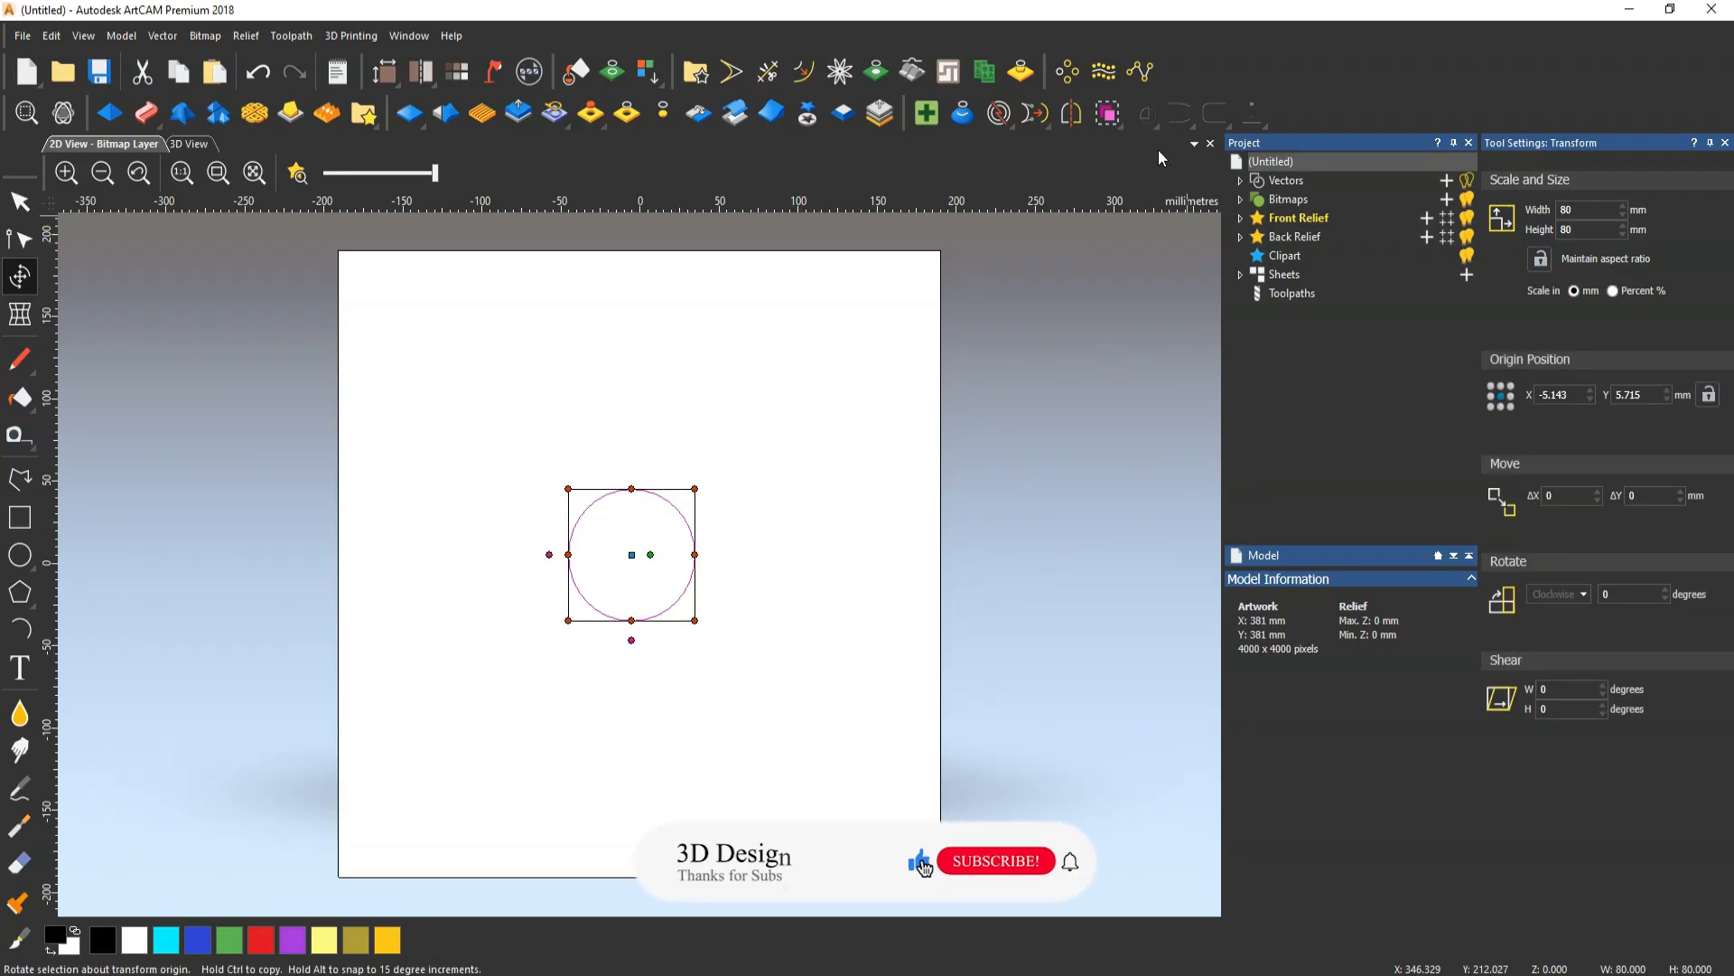
click(1252, 113)
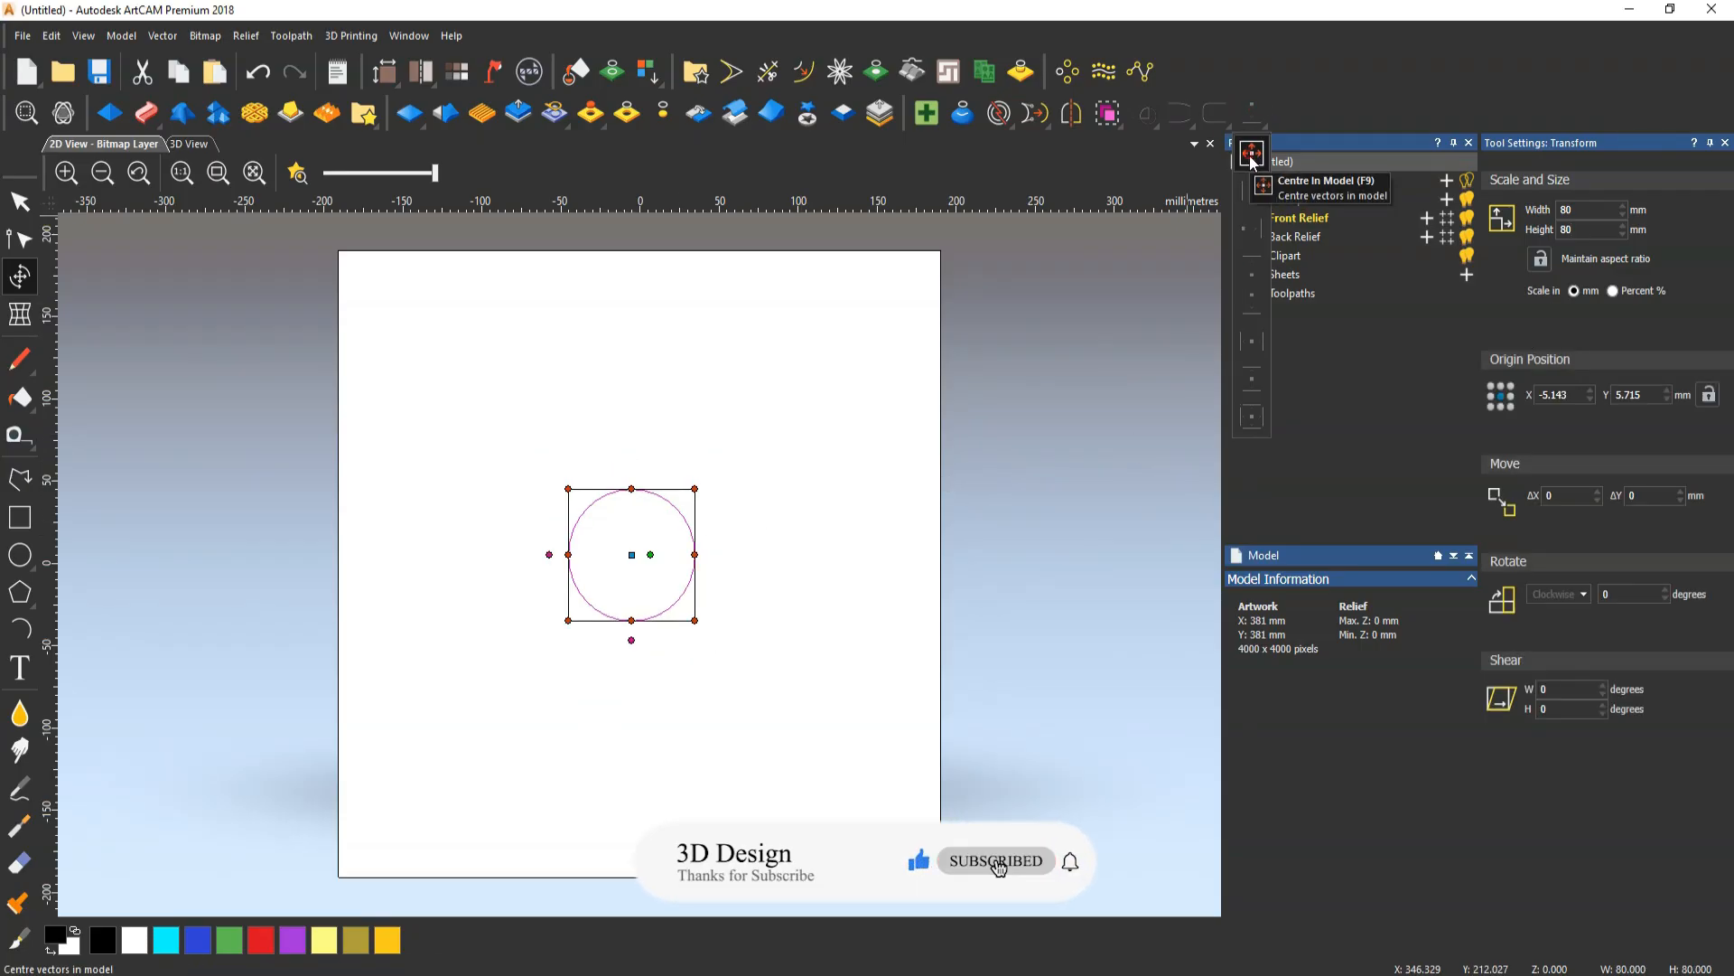
click(1252, 154)
key(Escape)
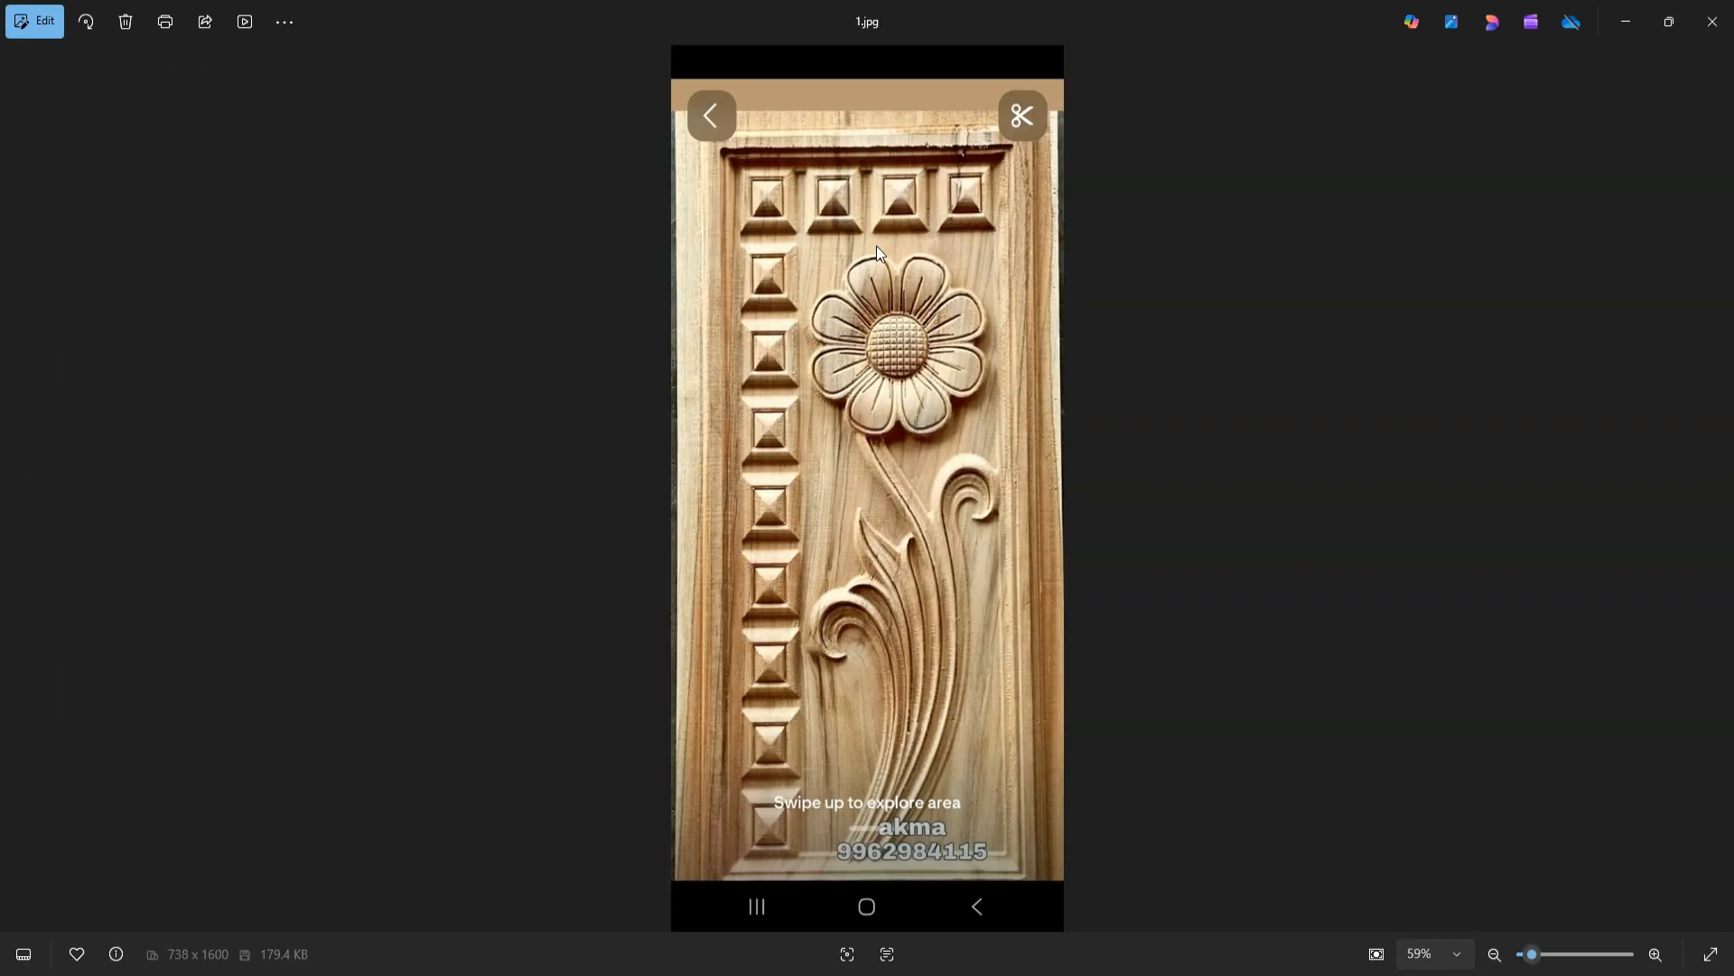
Leave the reference photo, draw a vertical polyline about 256 mm long through the circle, and centre it in the model
click(1625, 21)
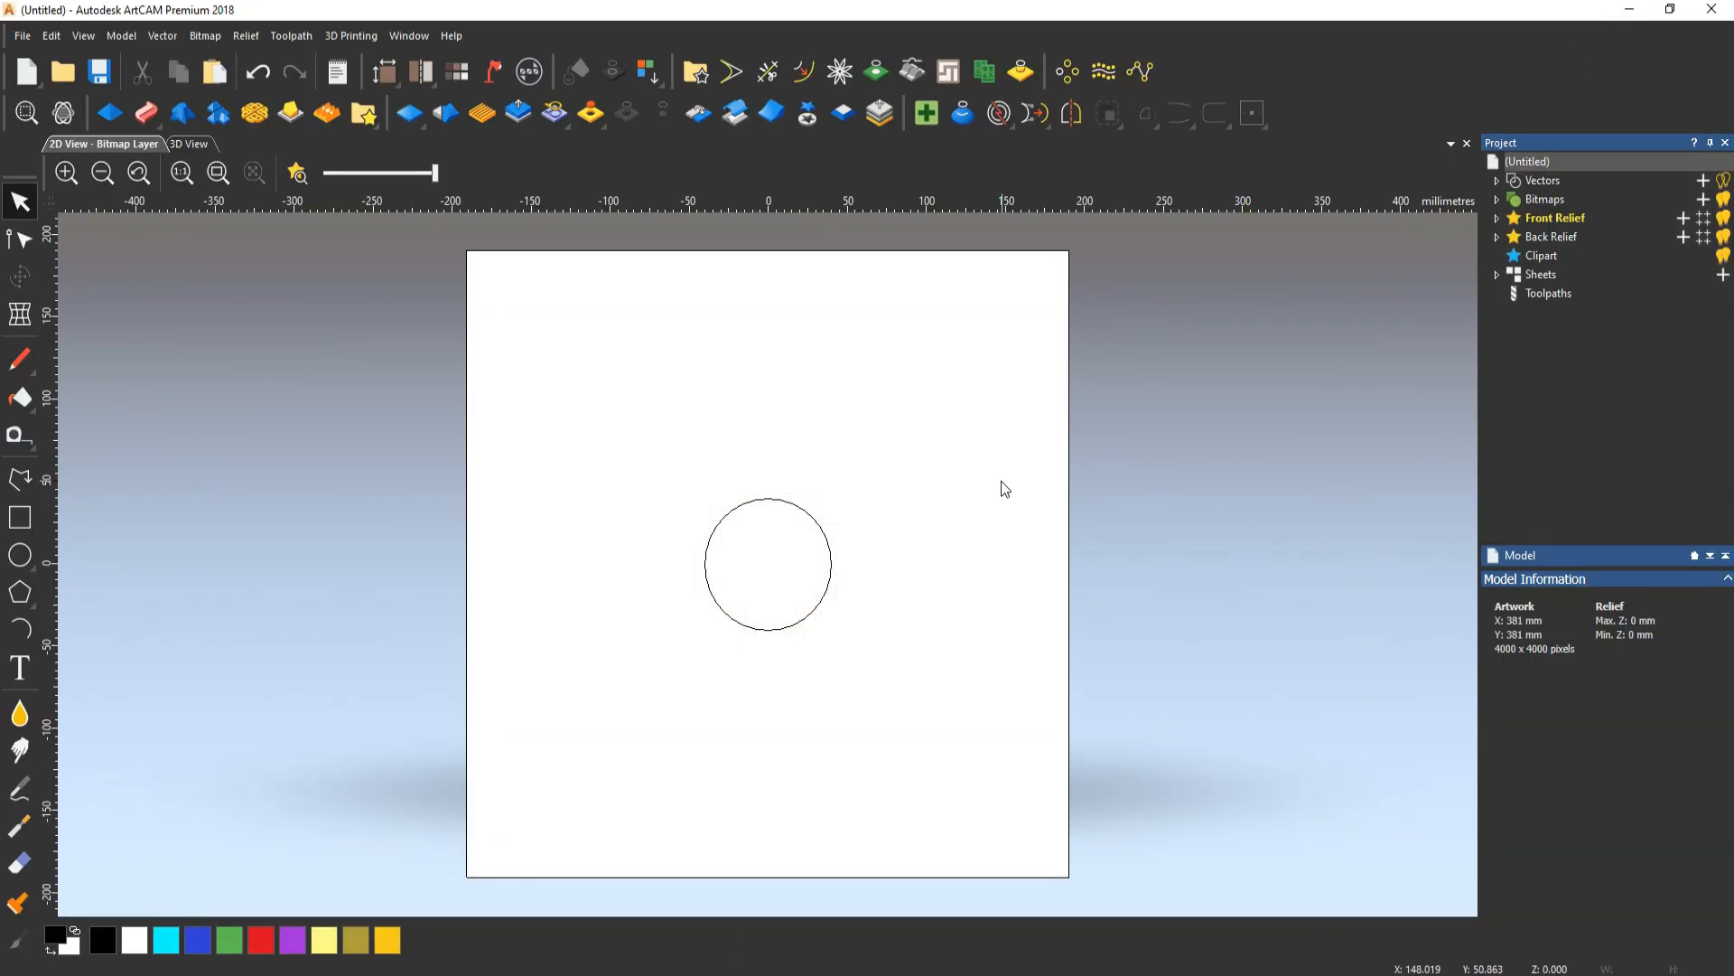
click(20, 479)
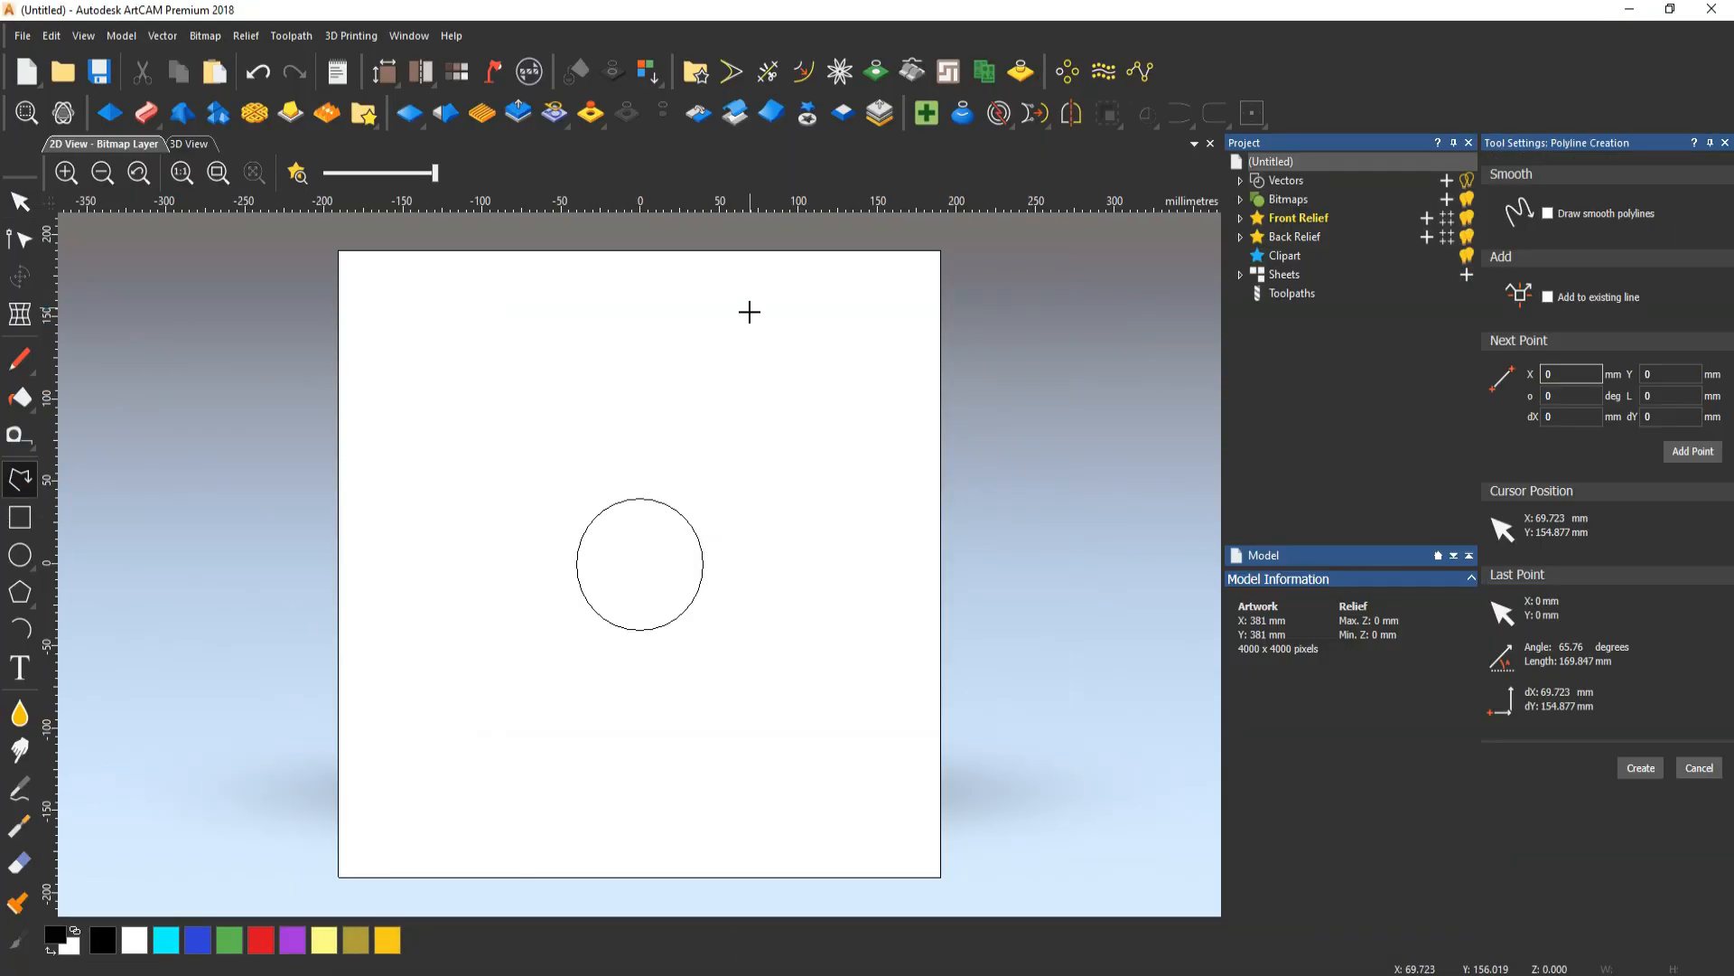
click(652, 341)
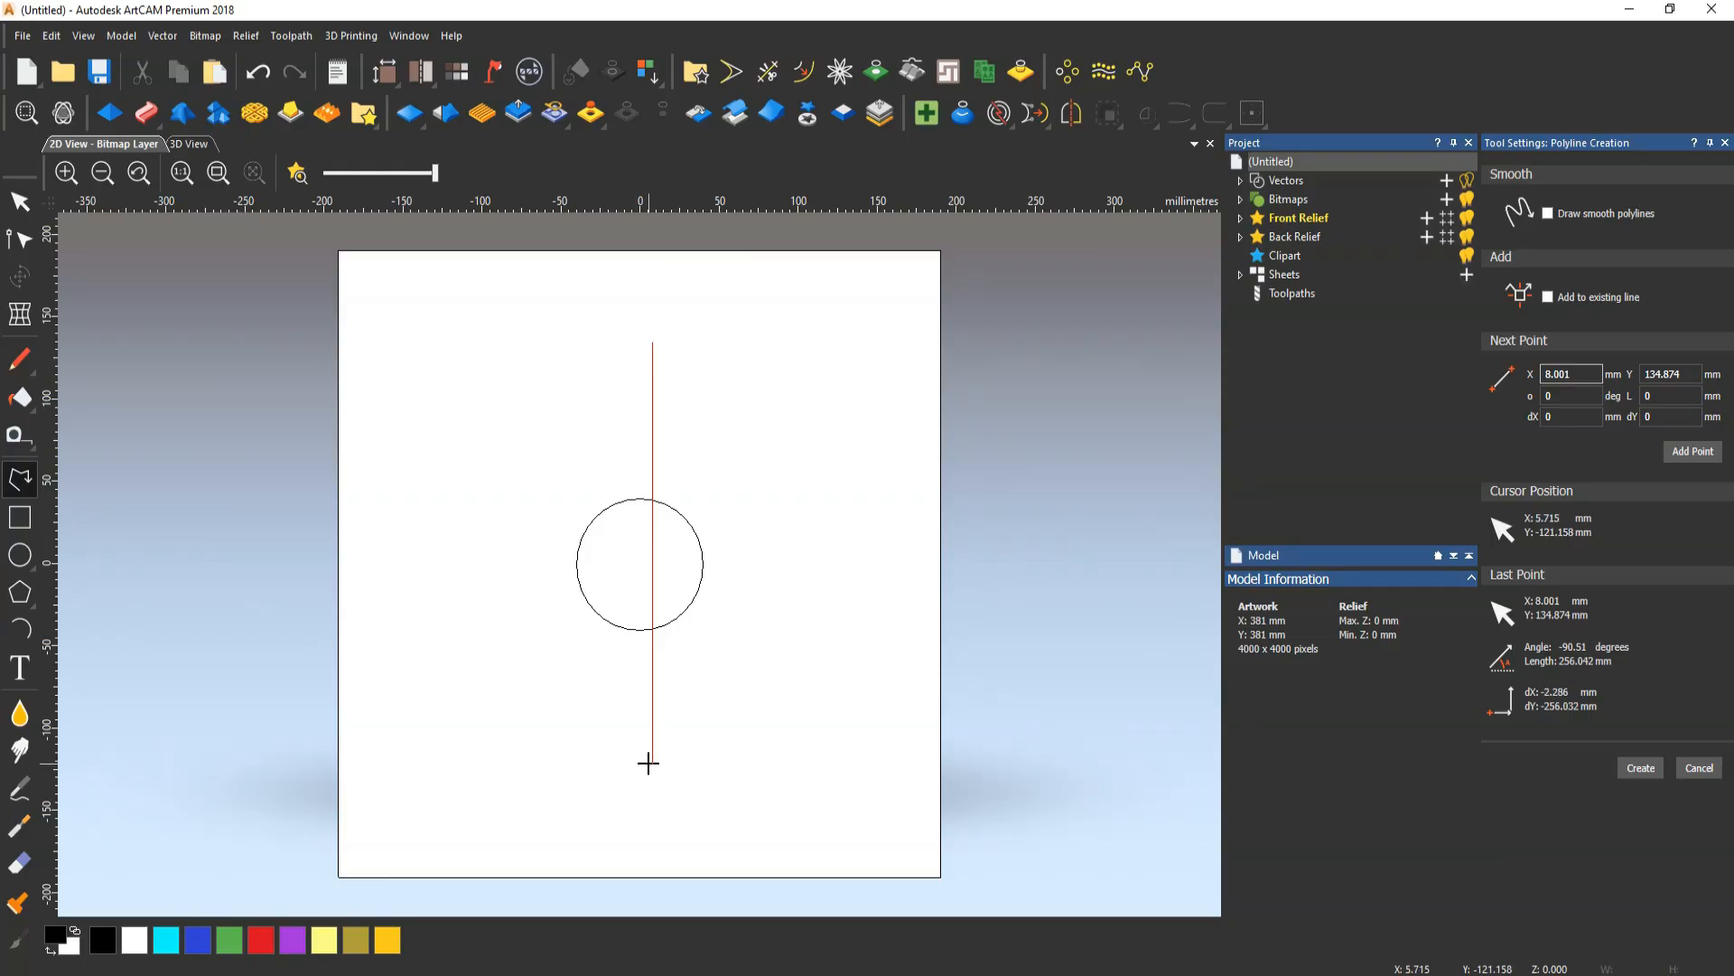
click(654, 764)
key(Escape)
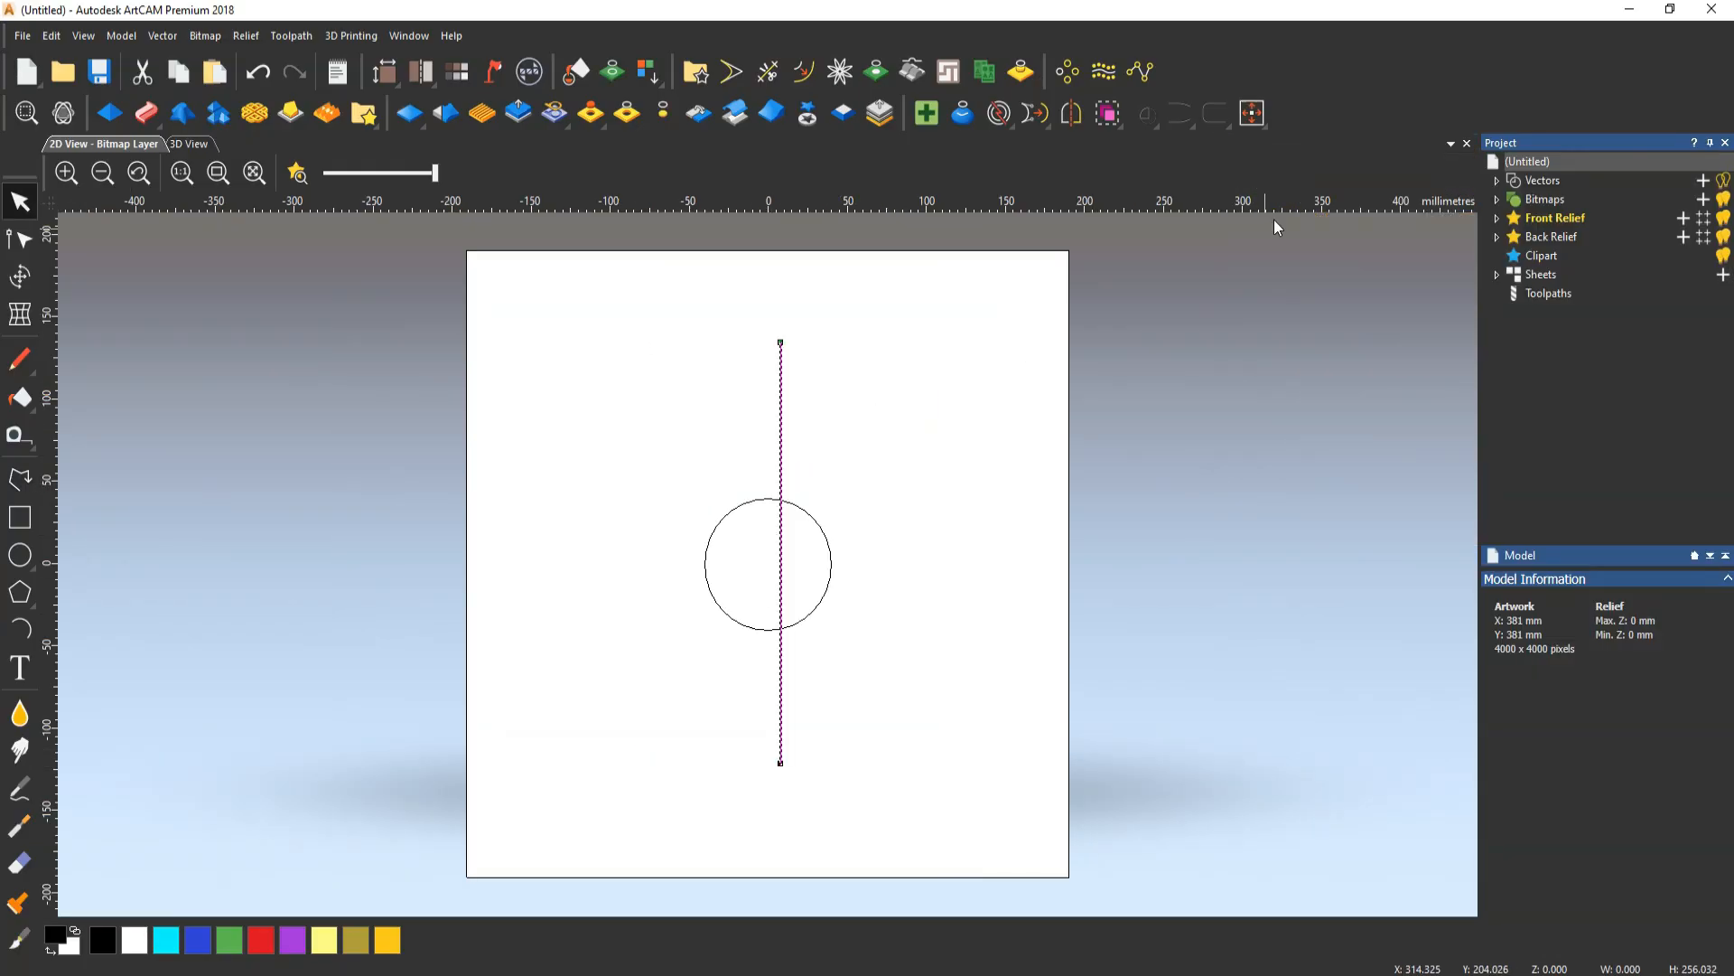
click(1253, 127)
Draw a slanted line about 15 mm wide and 74 mm high from the circle's upper-left edge up to the vertical centre line
scroll(740, 480, up, 5)
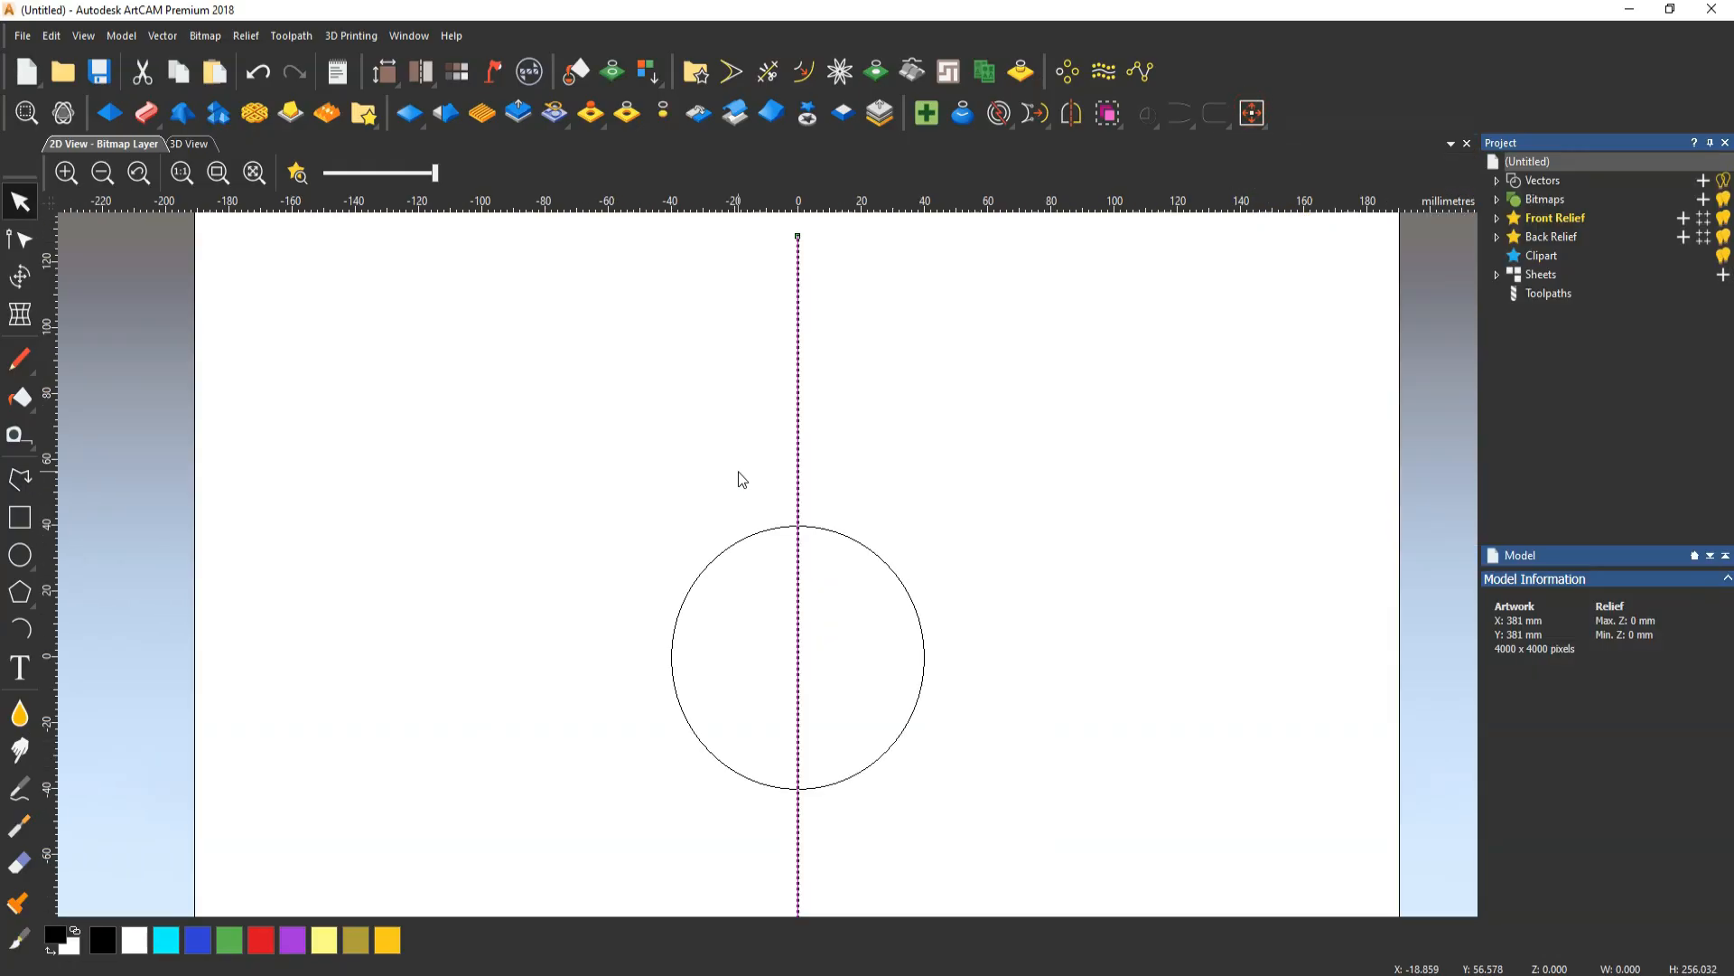
click(18, 478)
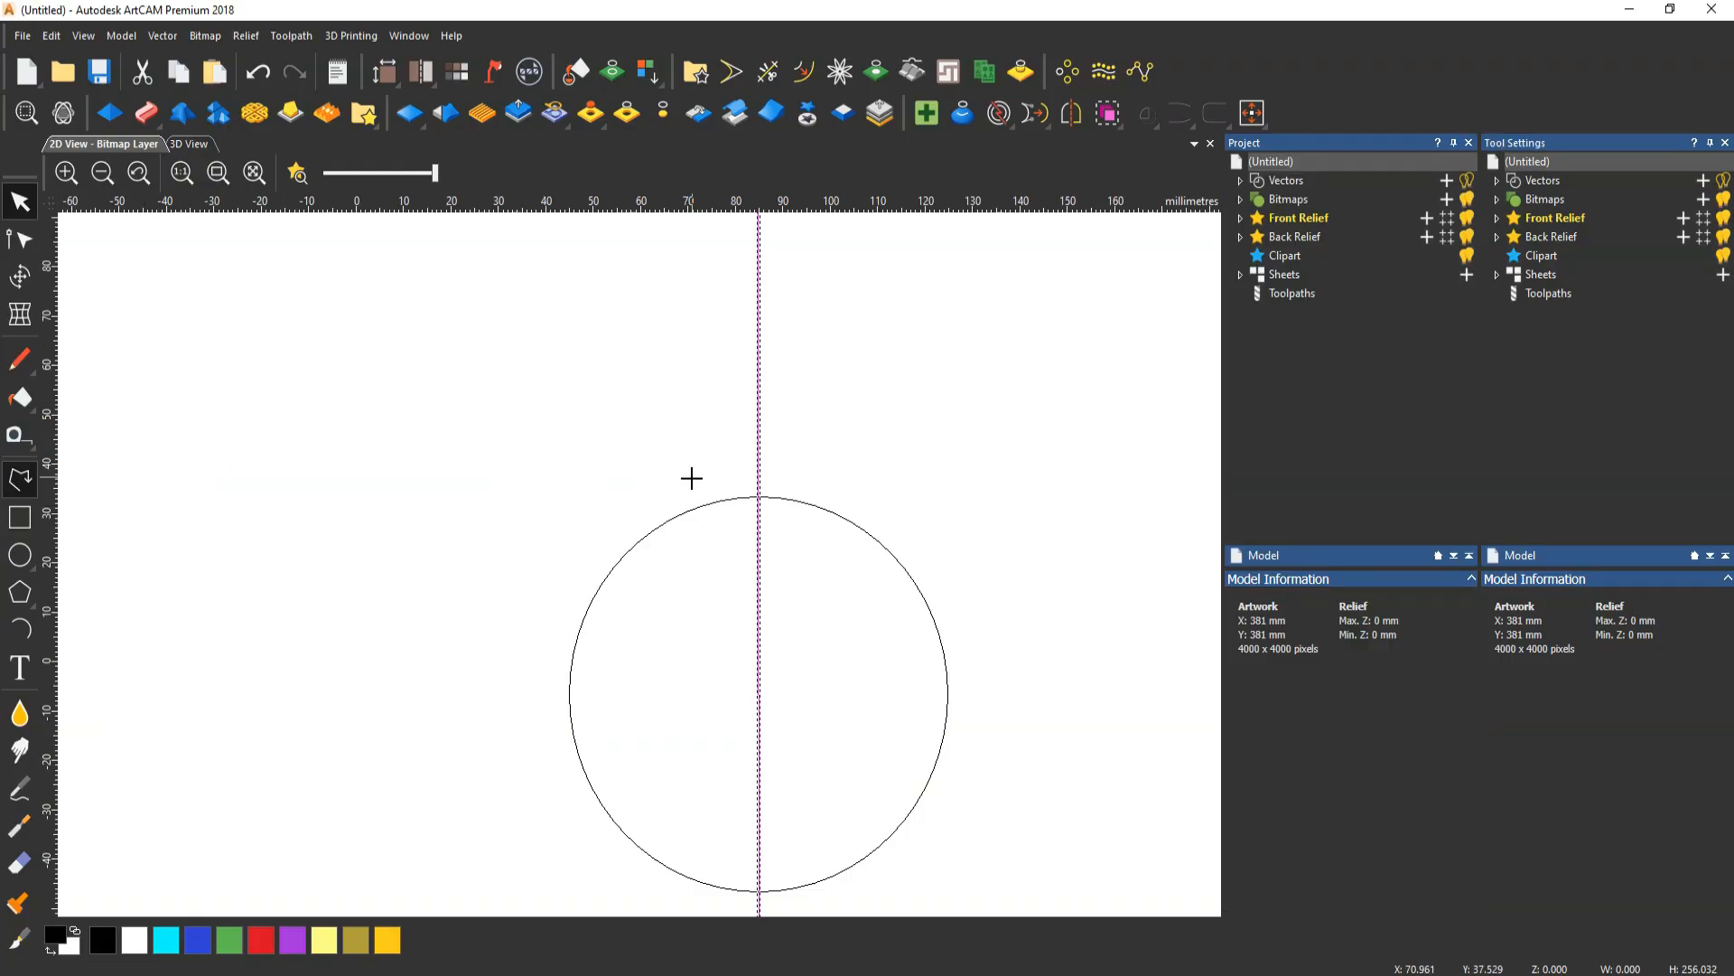
middle_drag(647, 448, 253, 455)
click(286, 485)
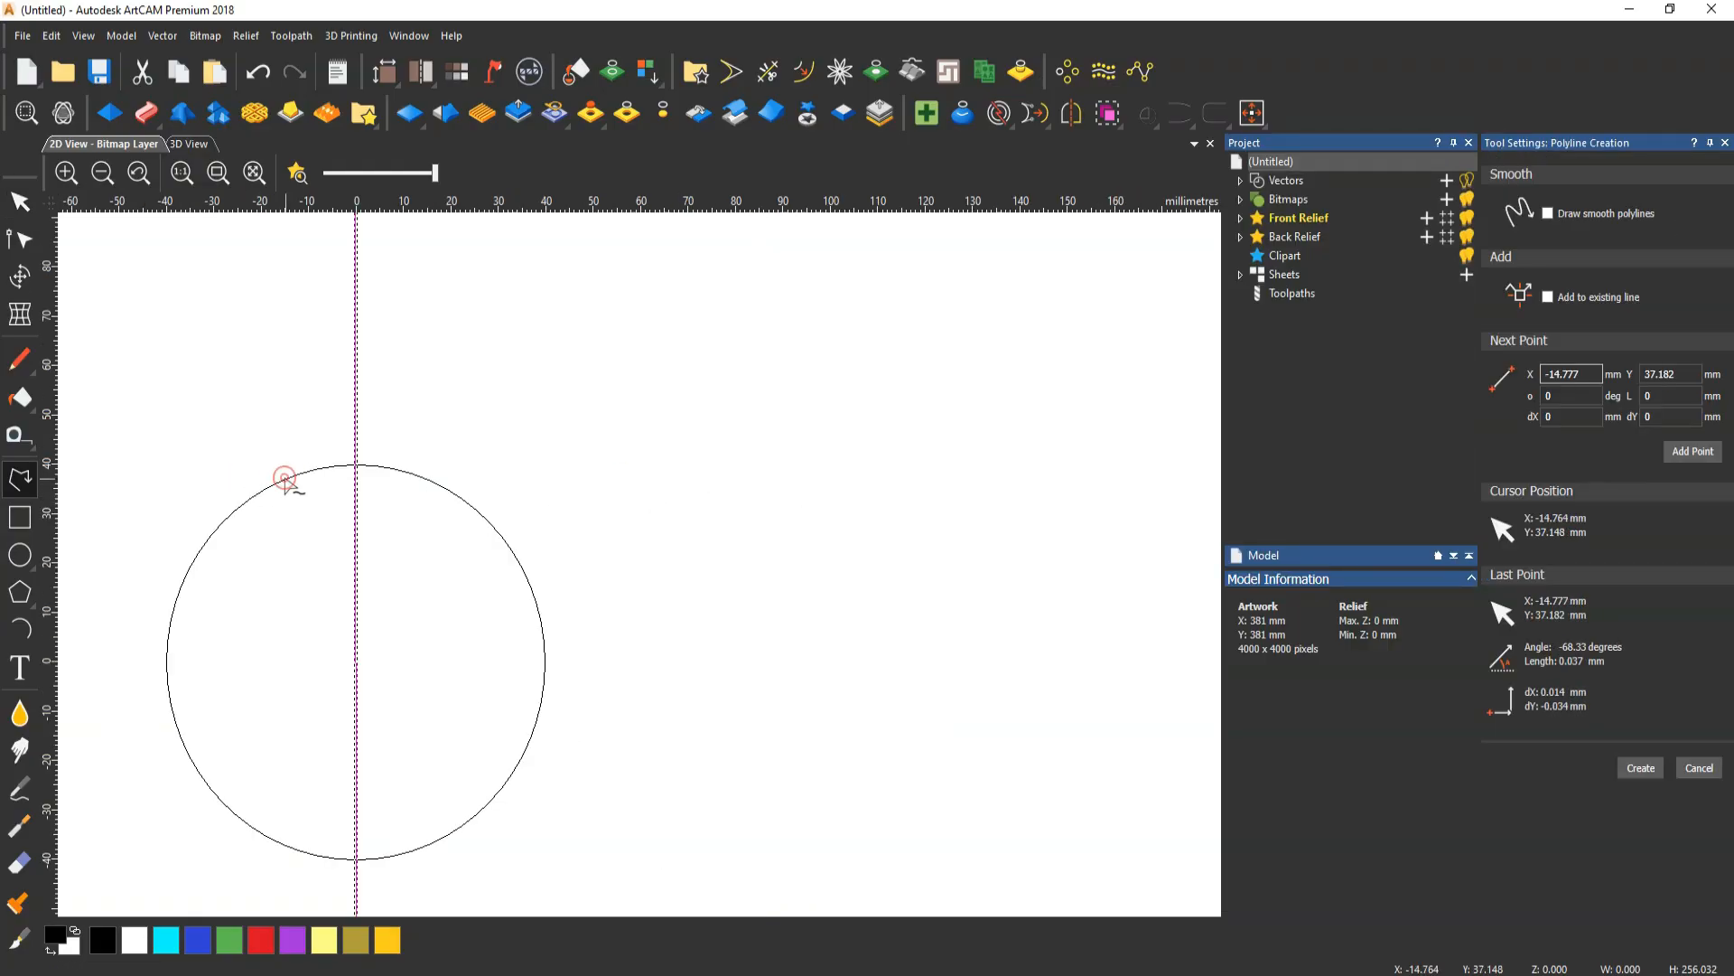
scroll(287, 485, down, 3)
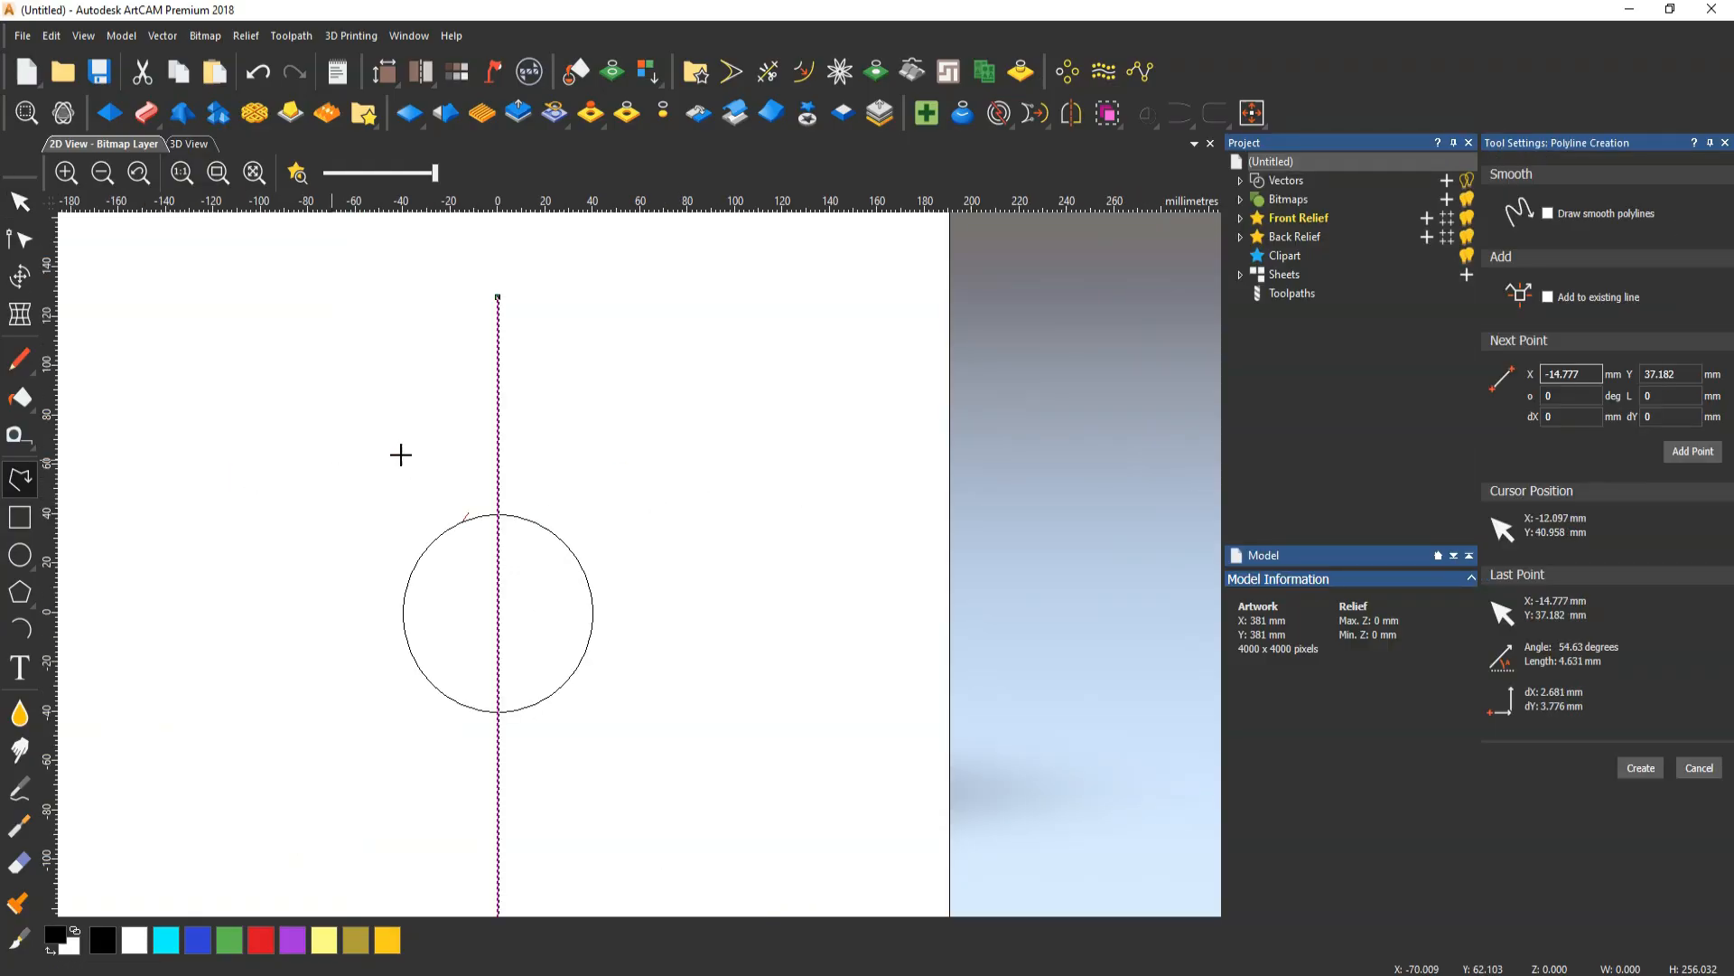
click(498, 338)
key(Escape)
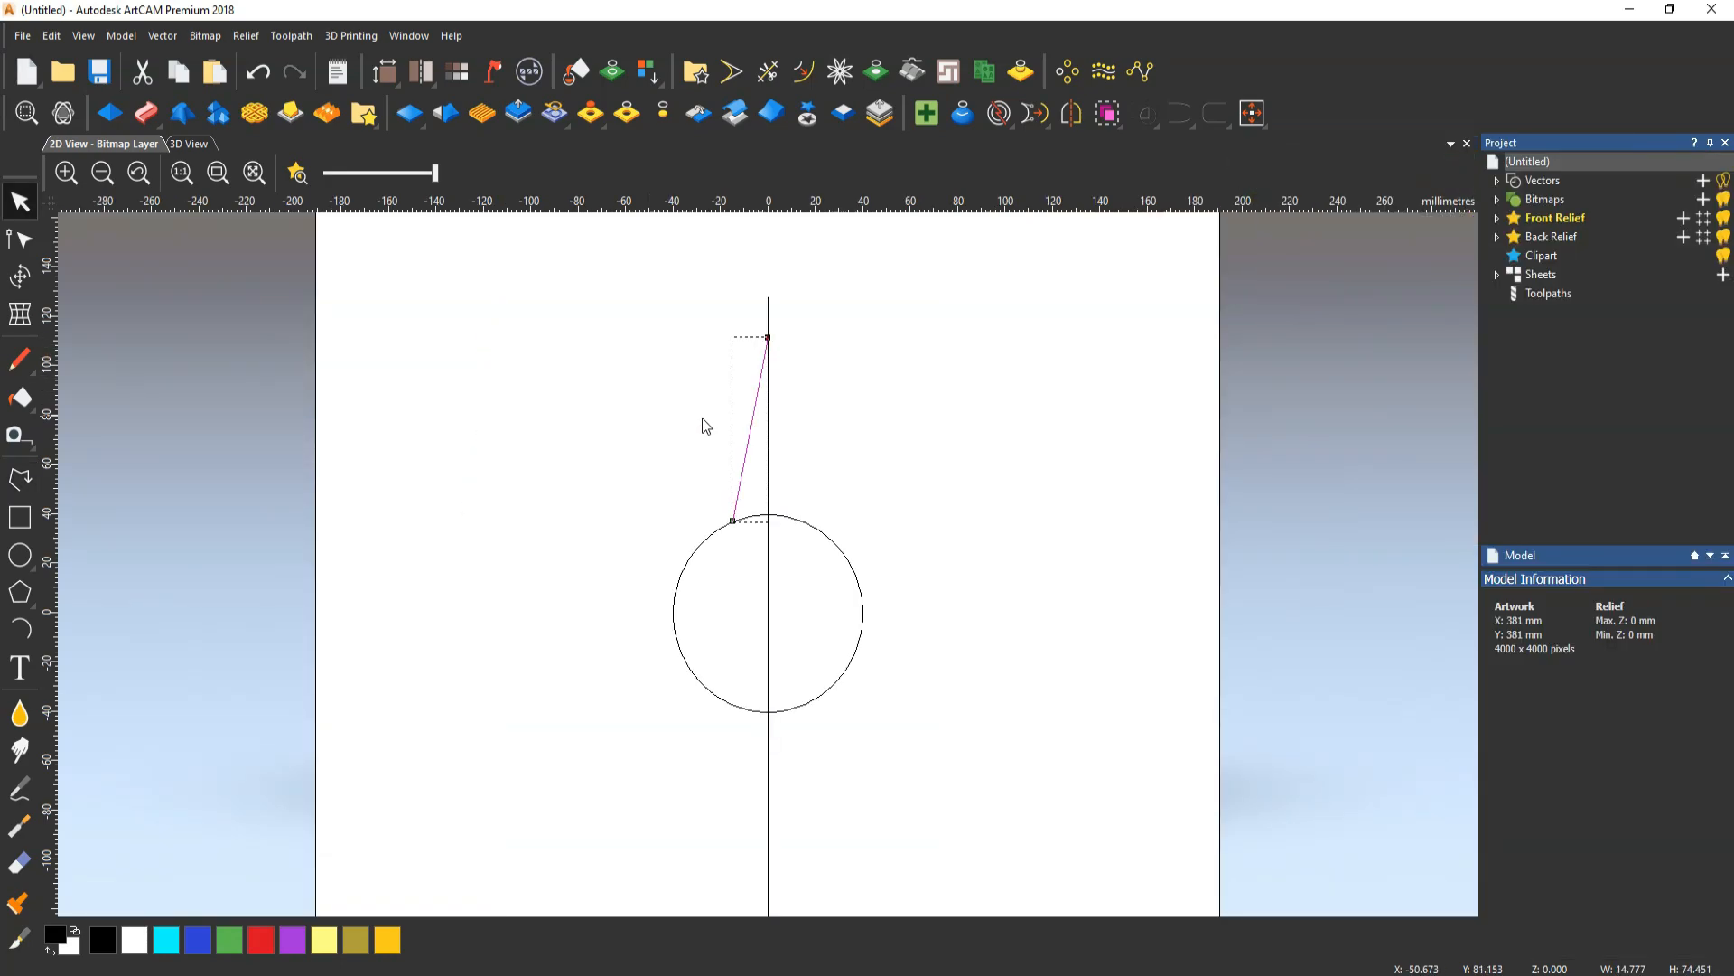
Reshape the slanted line into a curved half-petal outline about 28 mm wide, keeping its lower end on the circle
scroll(754, 389, up, 1)
double_click(756, 408)
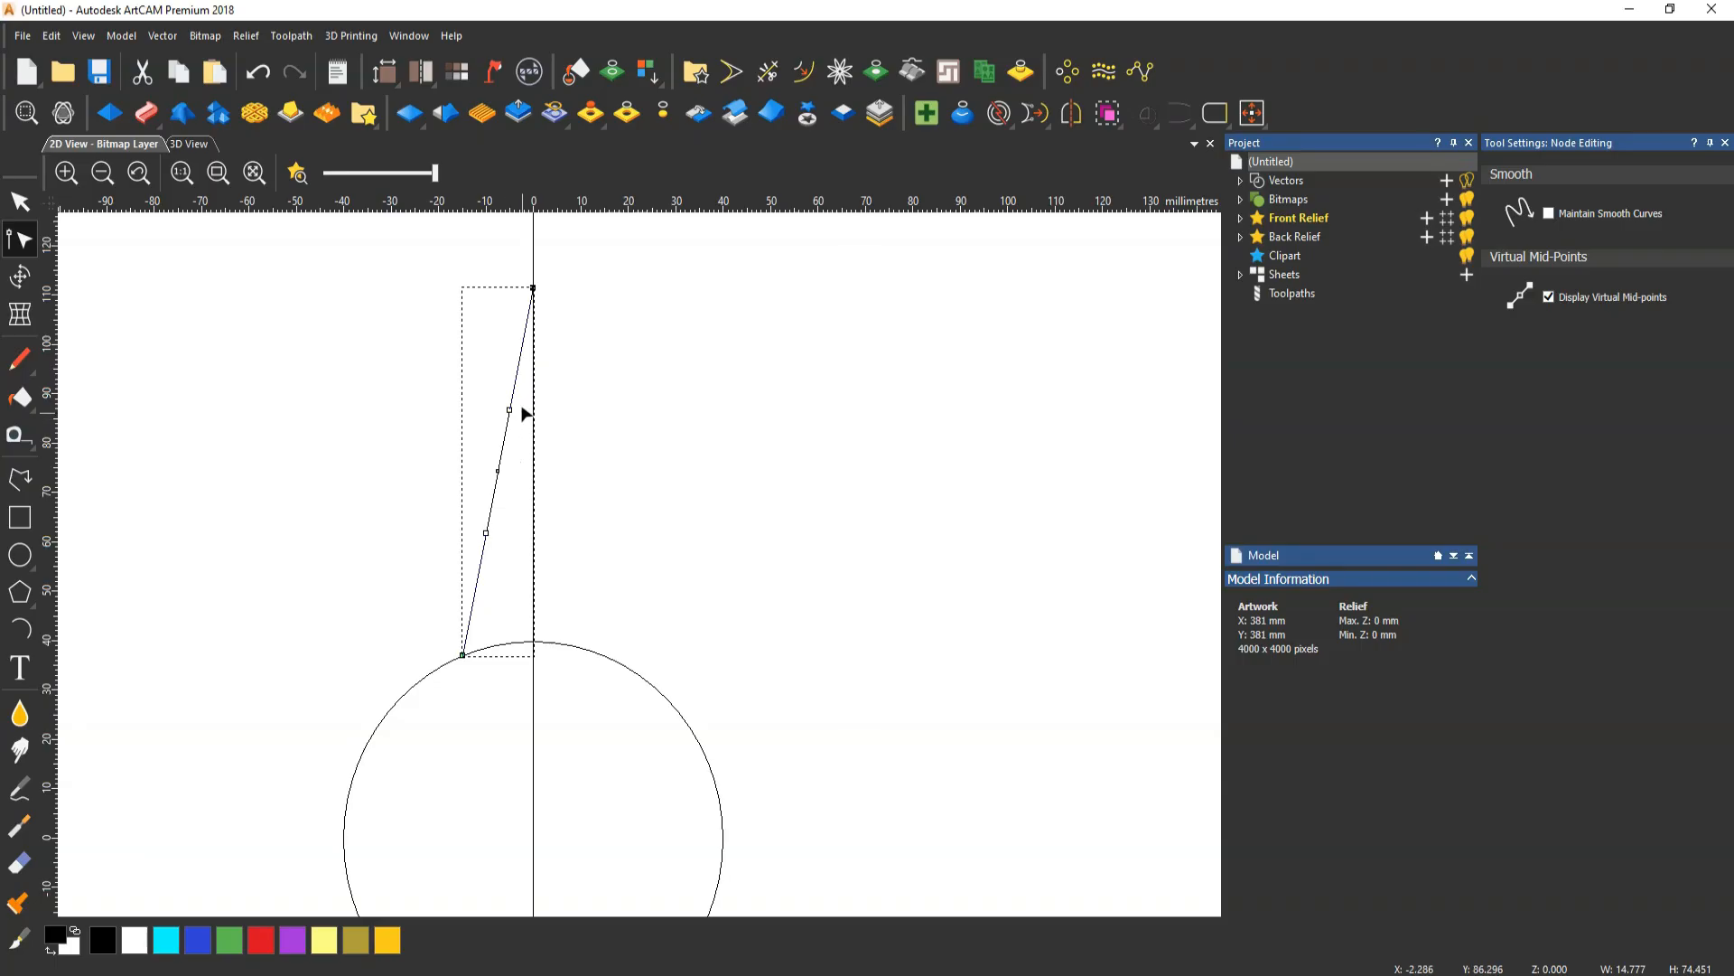
drag(521, 410, 384, 445)
mouse_move(363, 317)
mouse_down()
mouse_move(433, 371)
mouse_move(386, 291)
mouse_up()
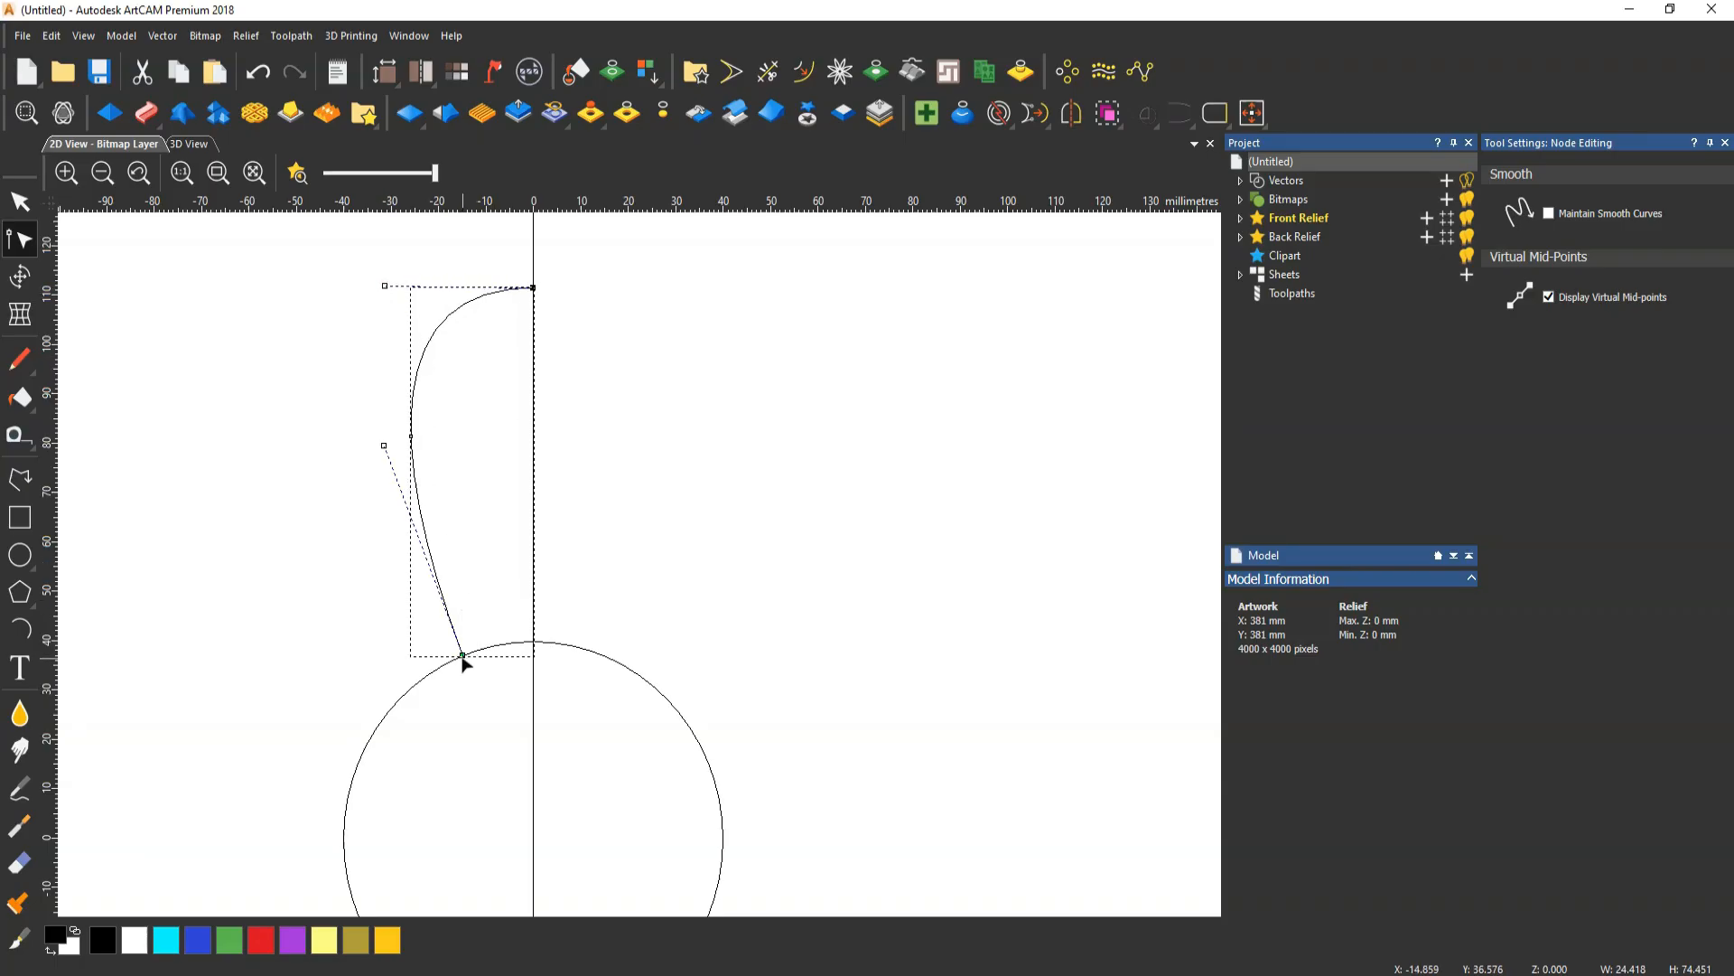
drag(462, 657, 472, 651)
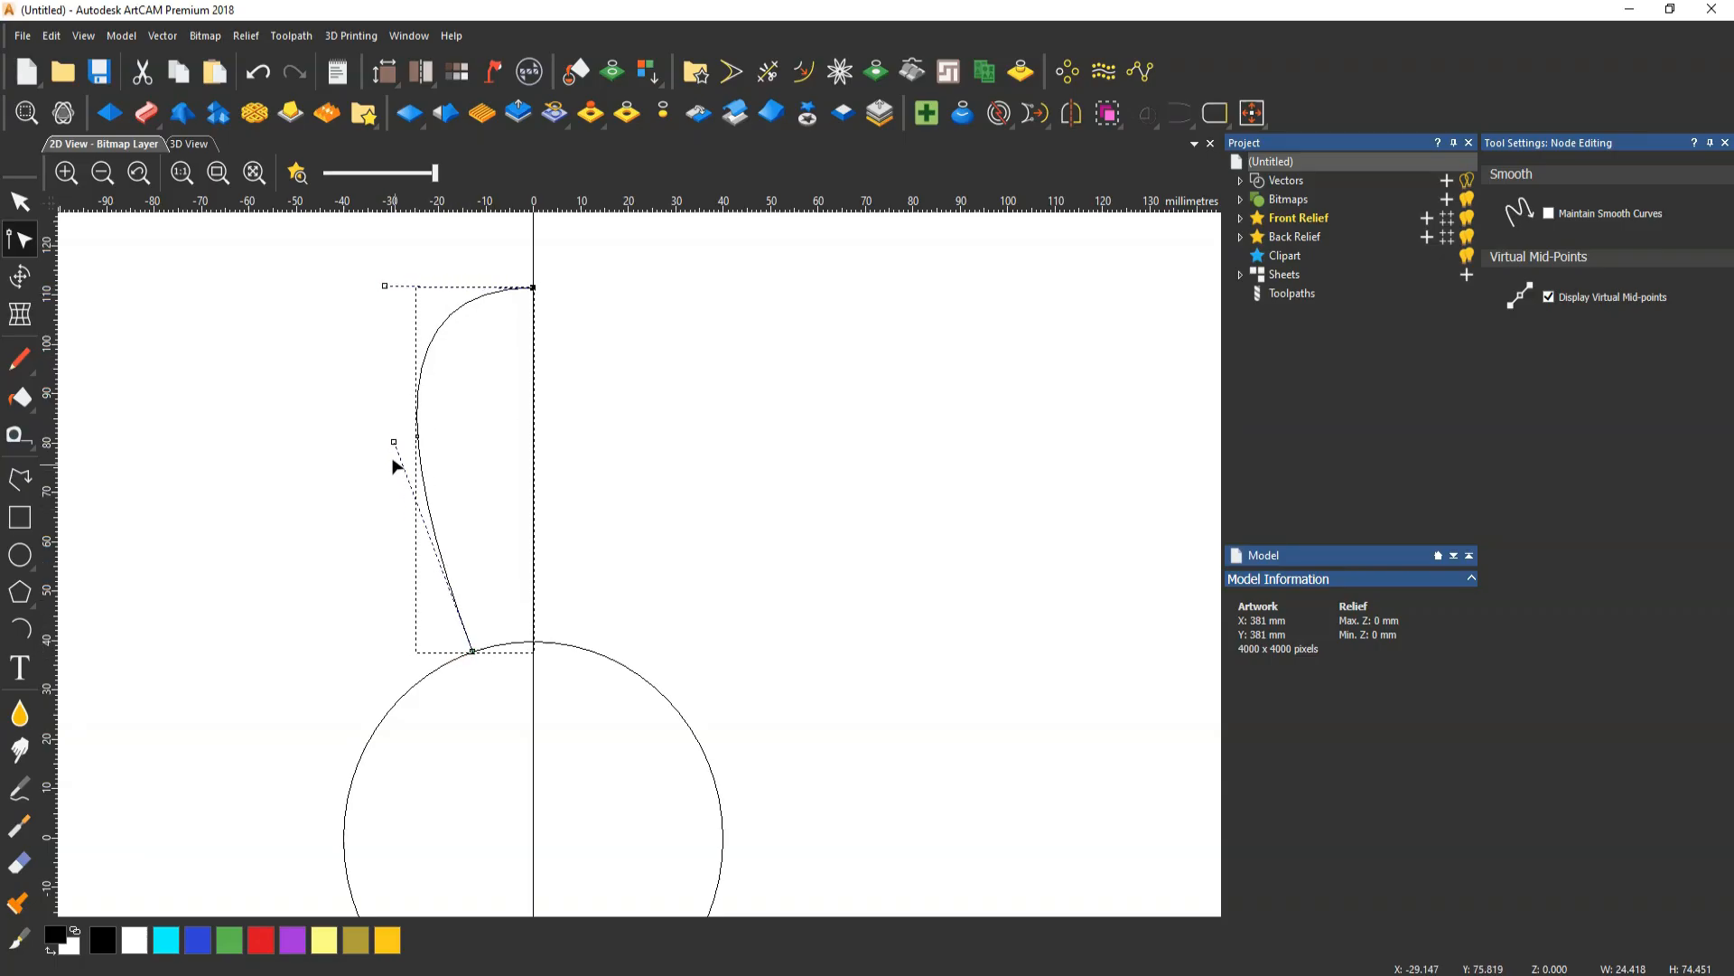
drag(391, 444, 356, 329)
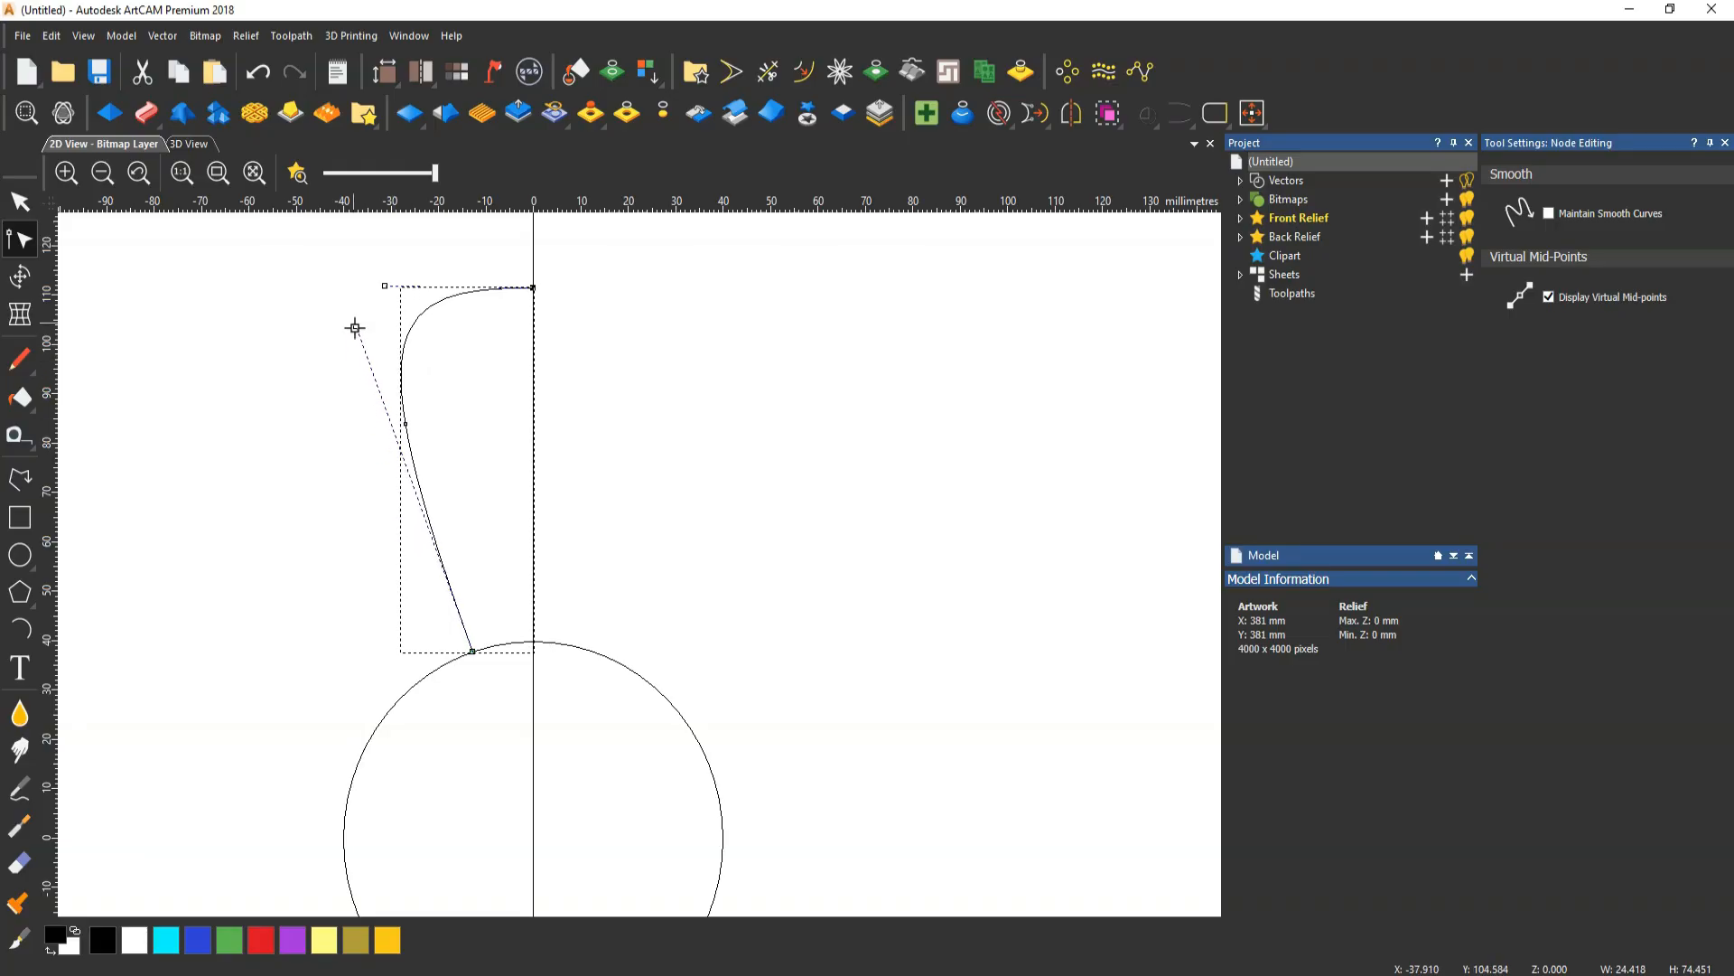
key(n)
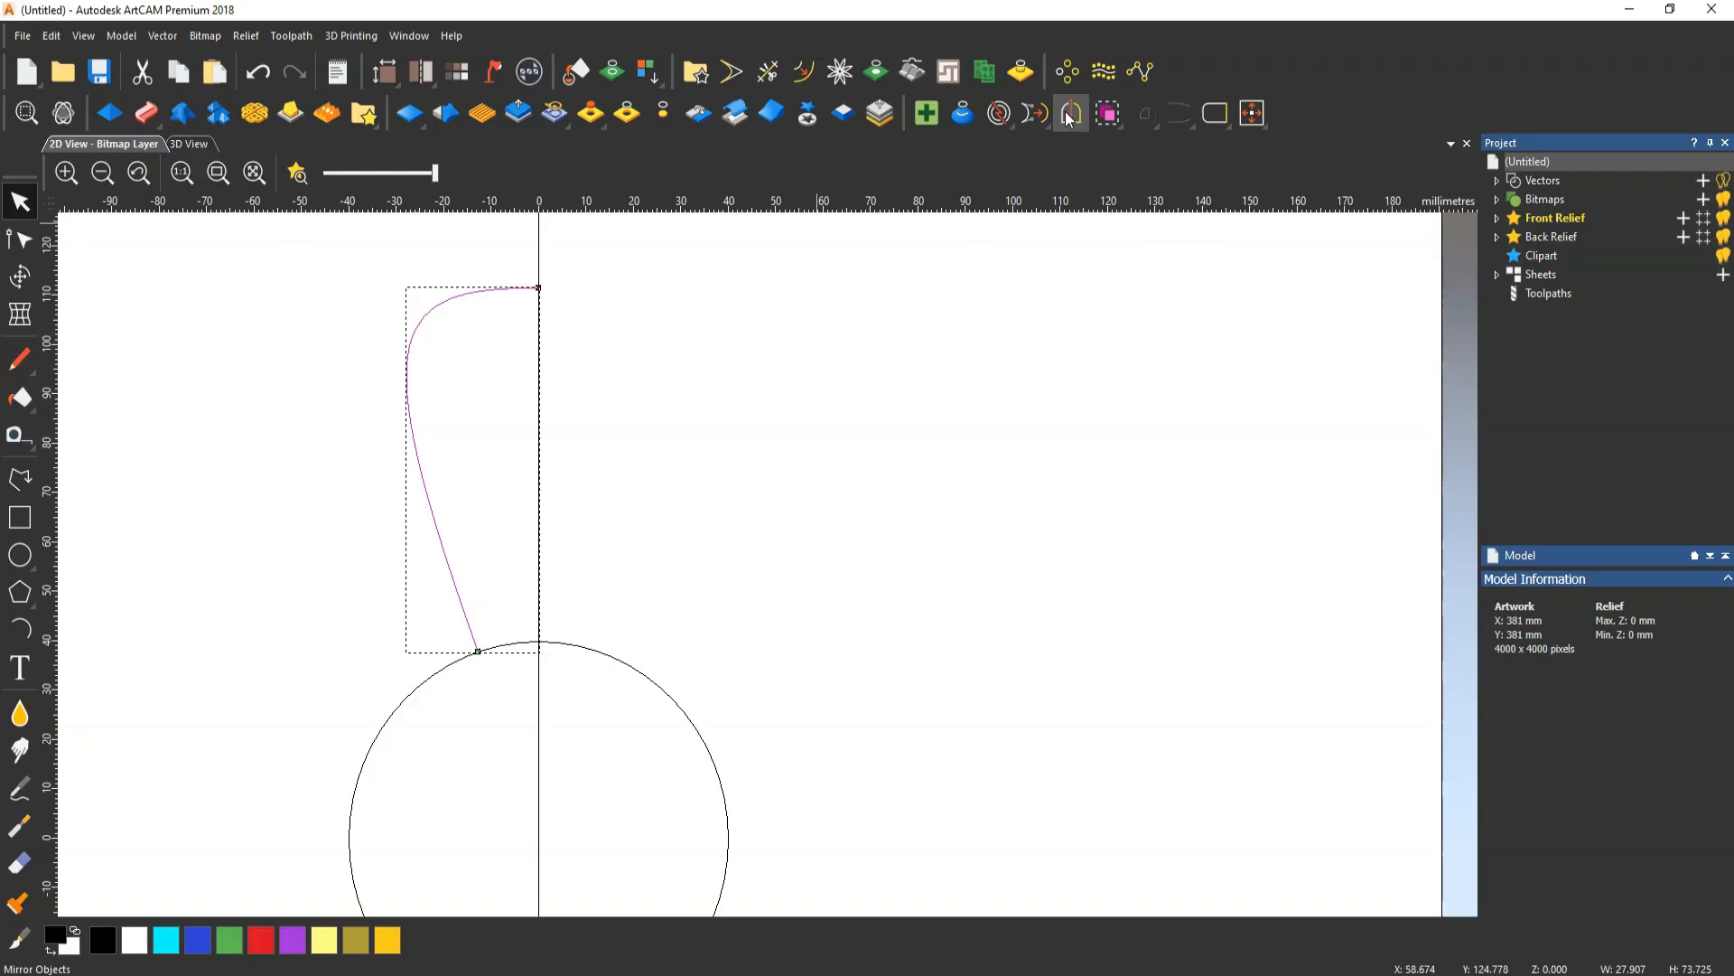
Mirror a copy of the half-petal curve to the right, with joining of mirrored vectors turned off
click(1069, 118)
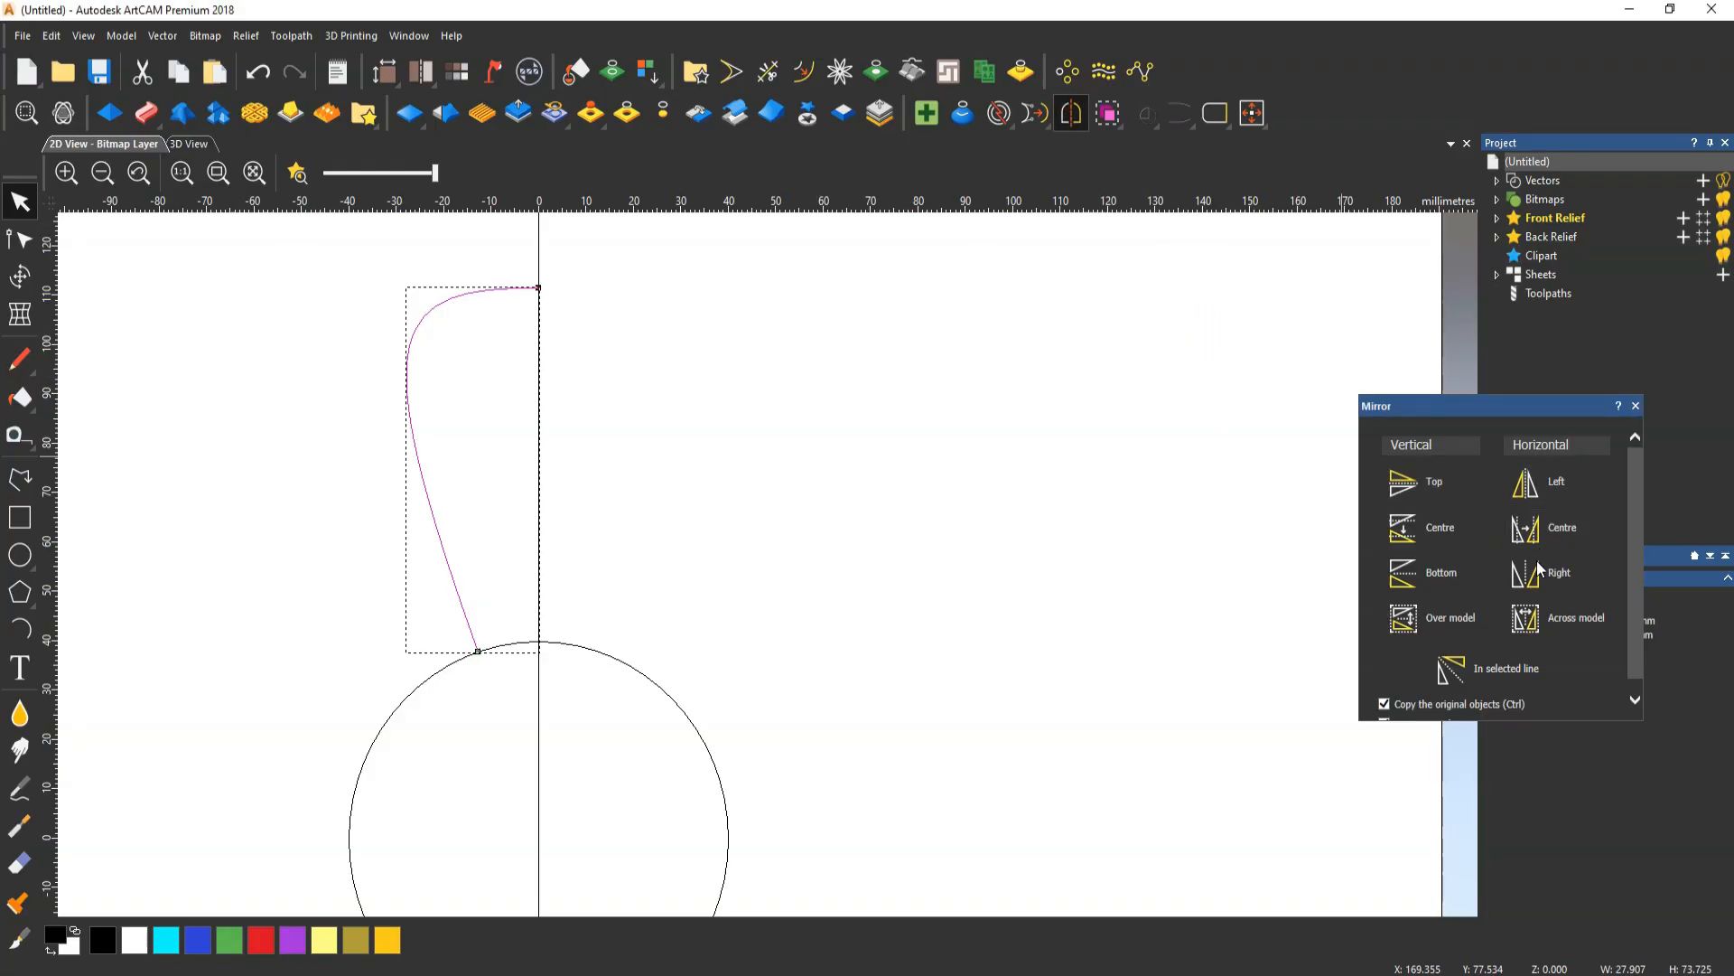
click(1539, 569)
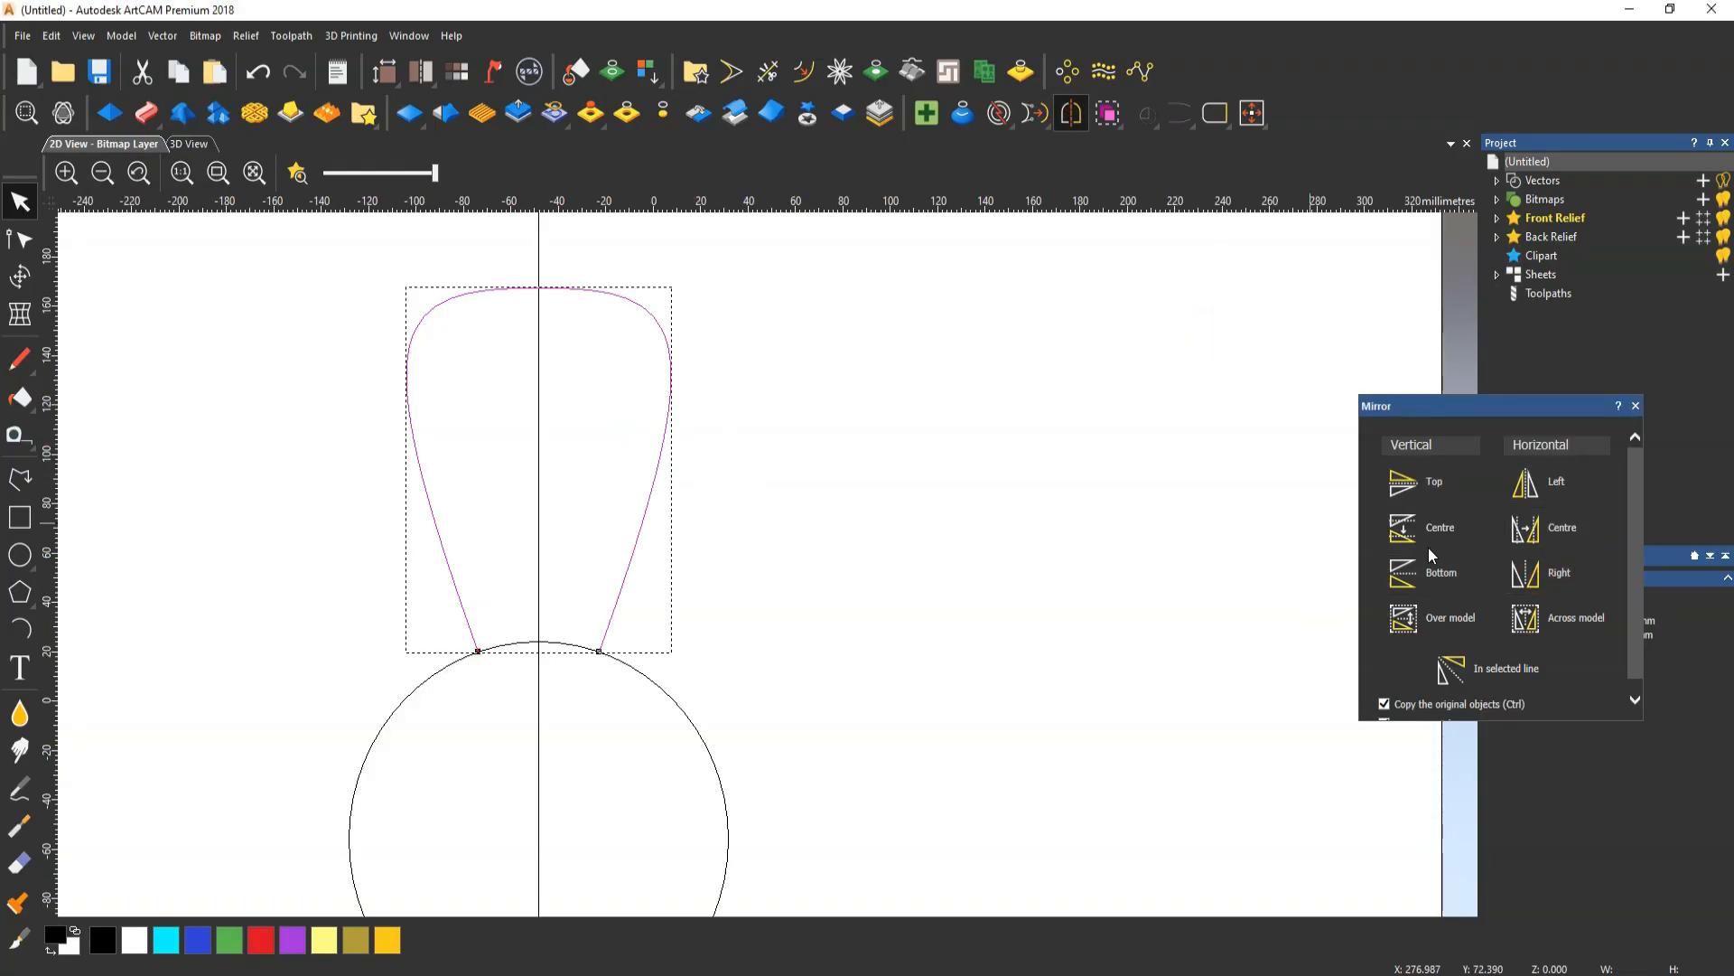
scroll(1469, 625, down, 2)
click(1406, 710)
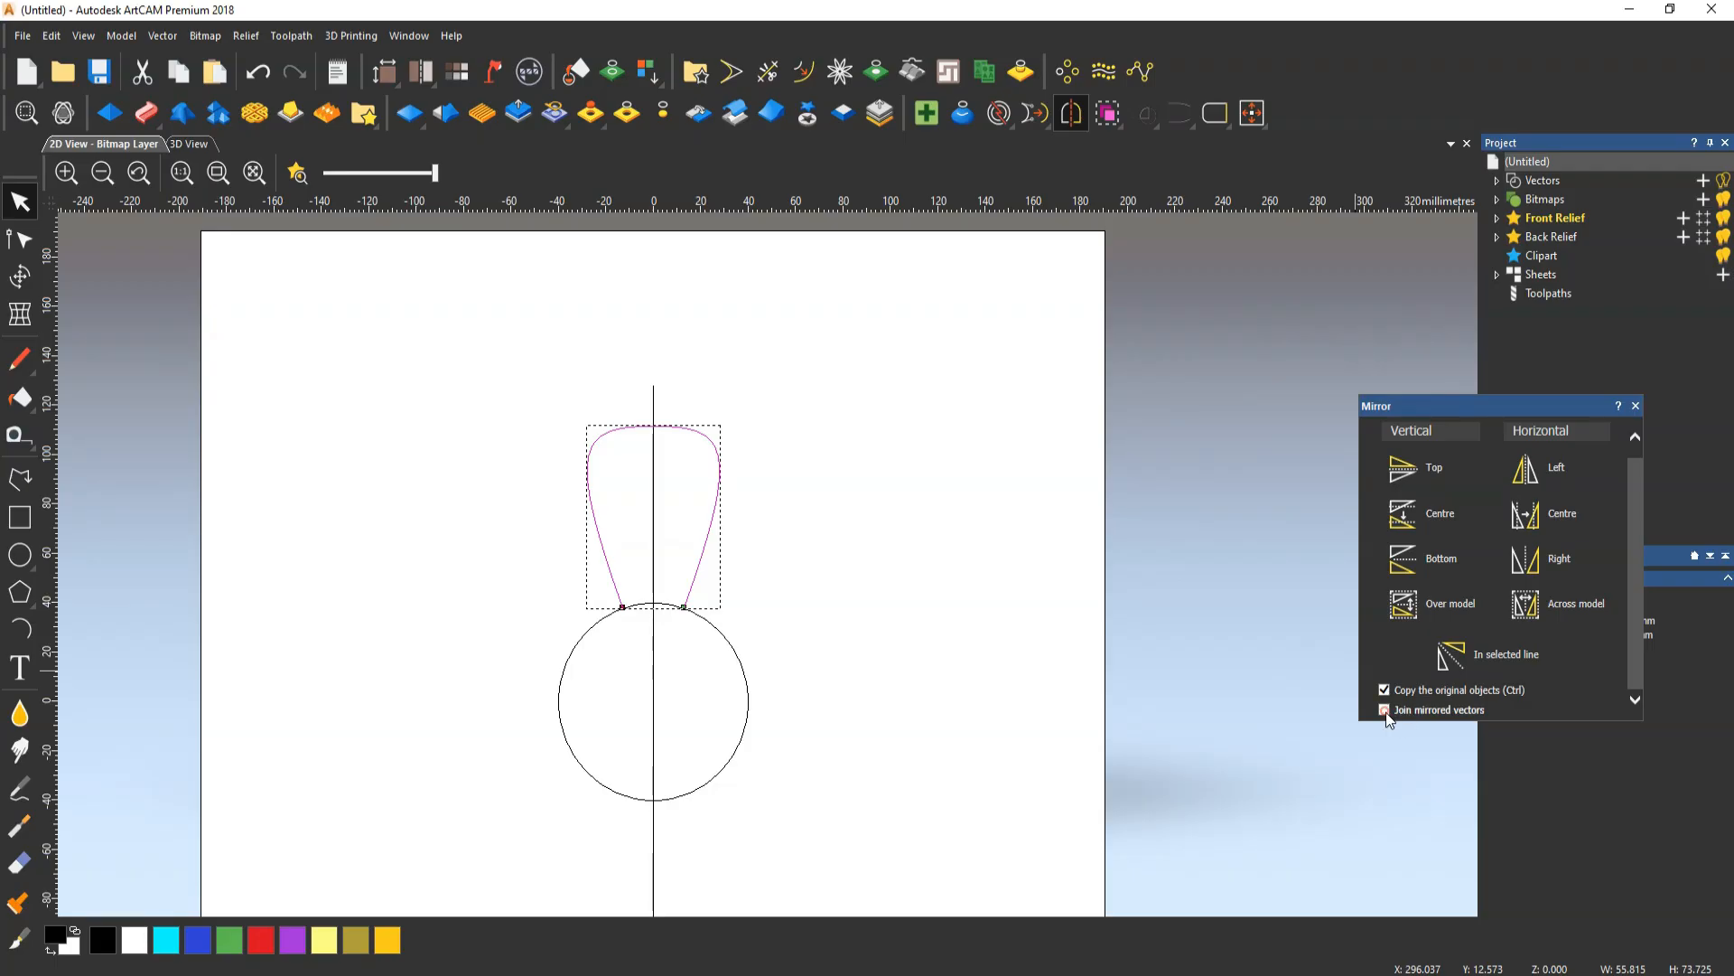
key(ctrl+z)
click(588, 470)
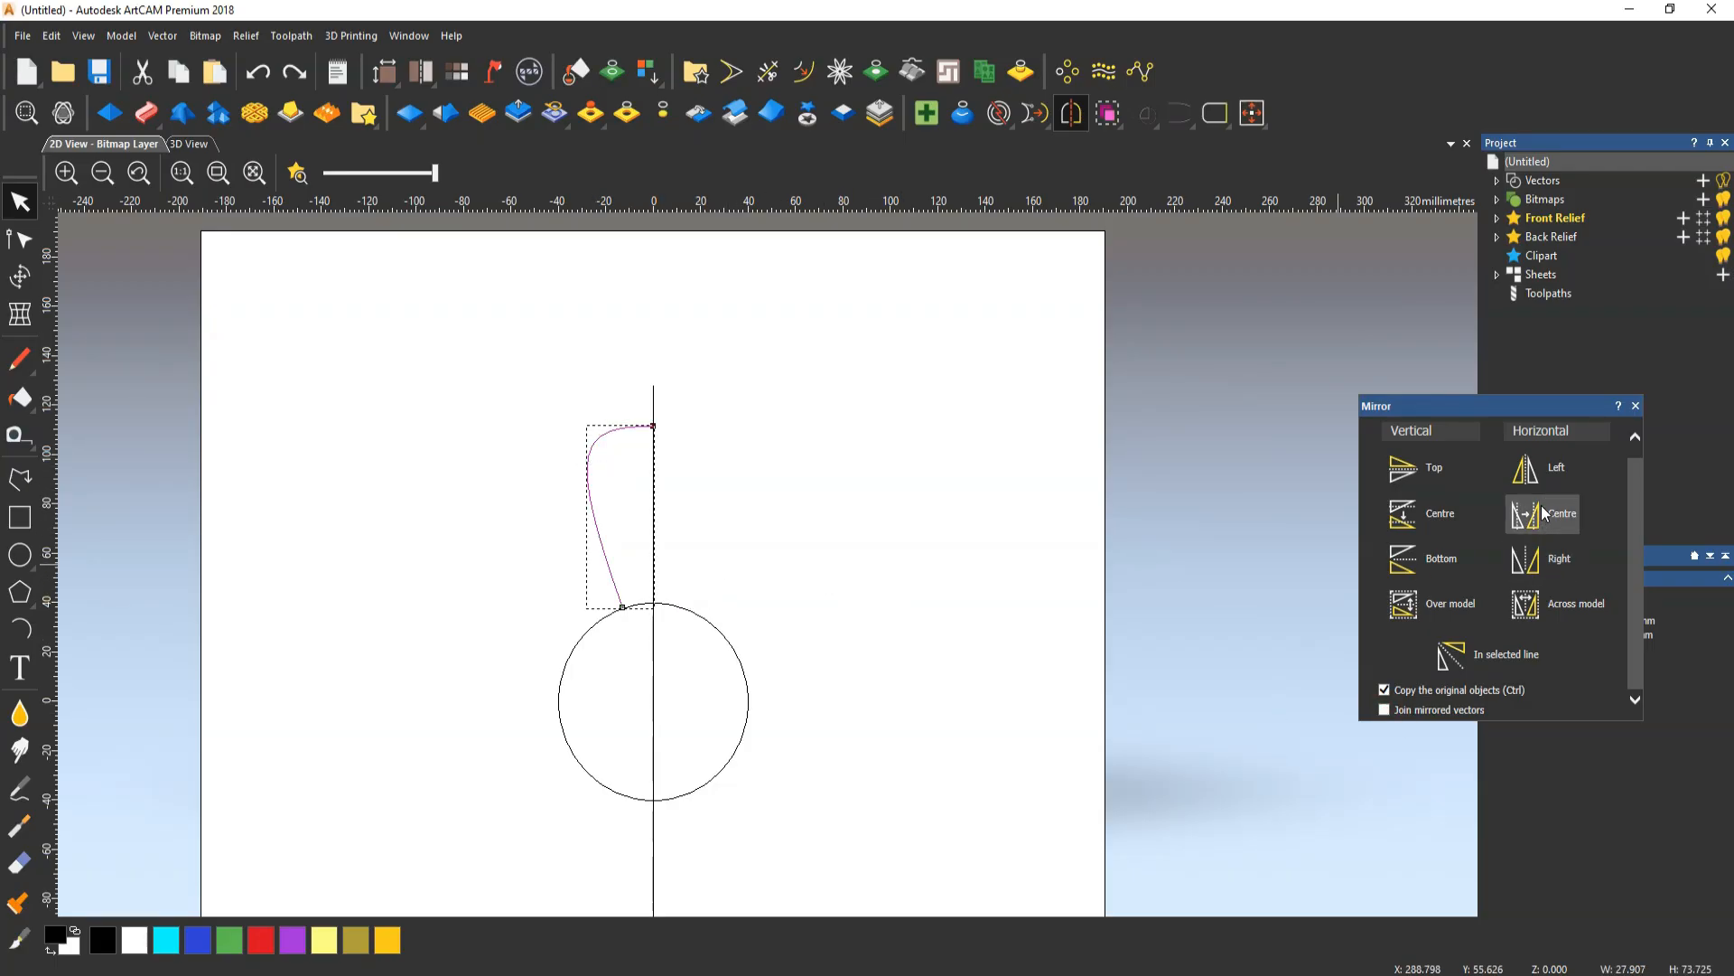
click(1539, 570)
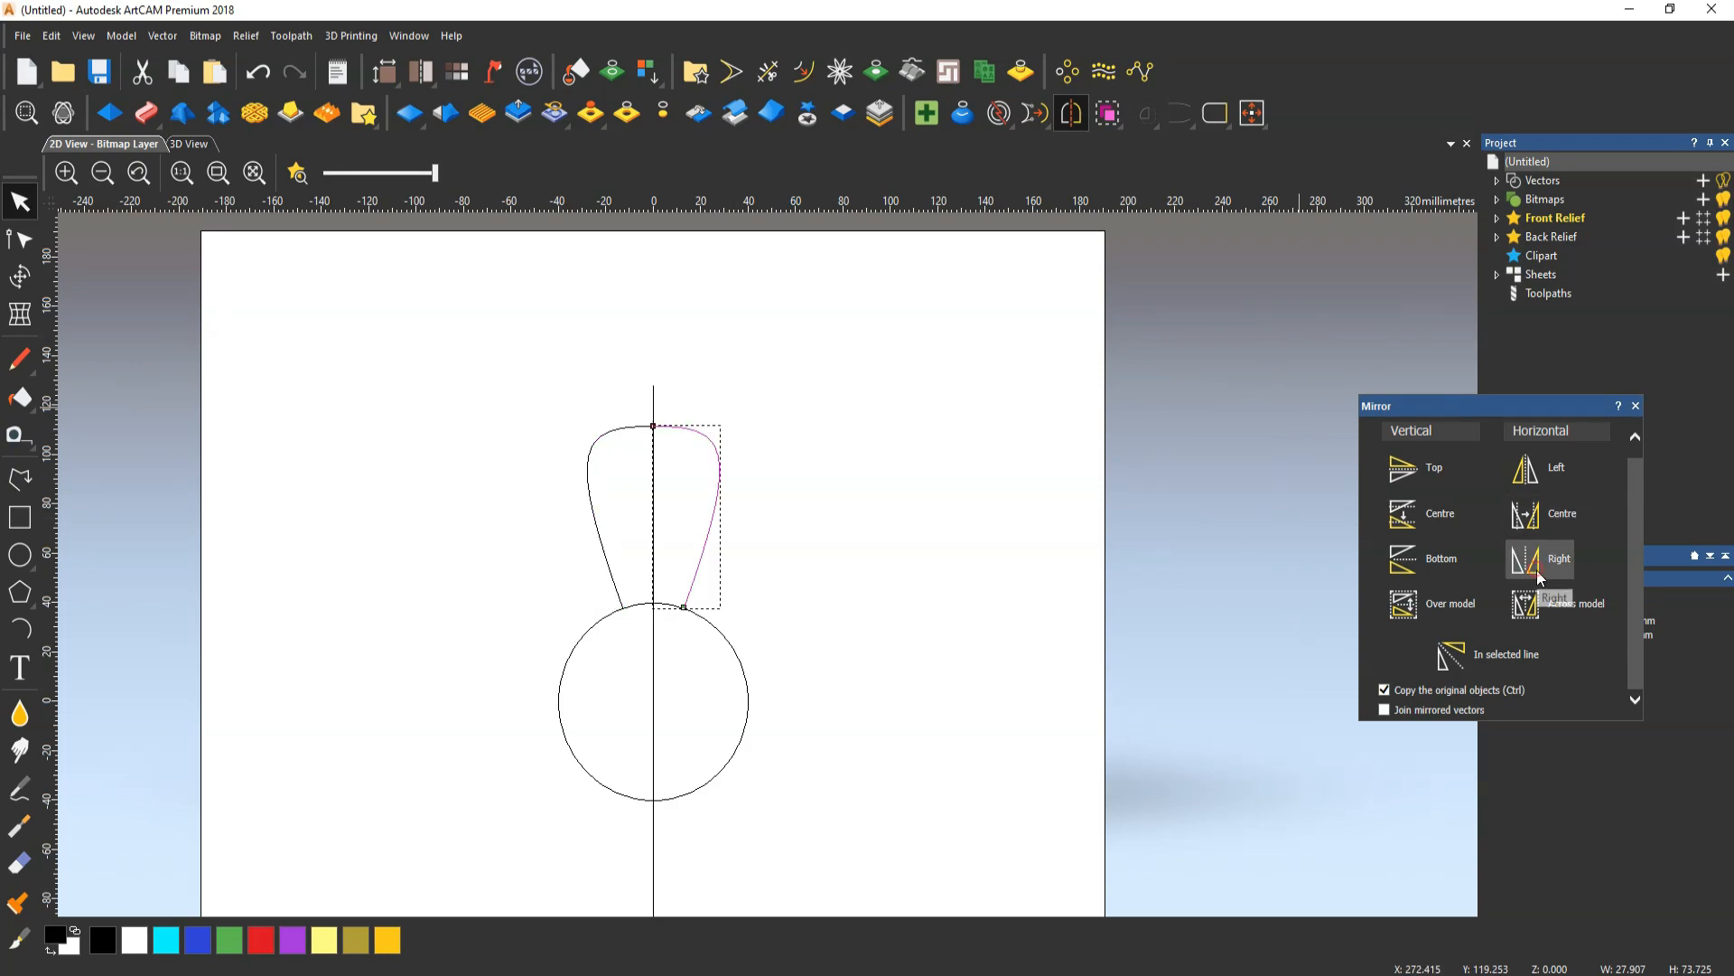
click(1636, 407)
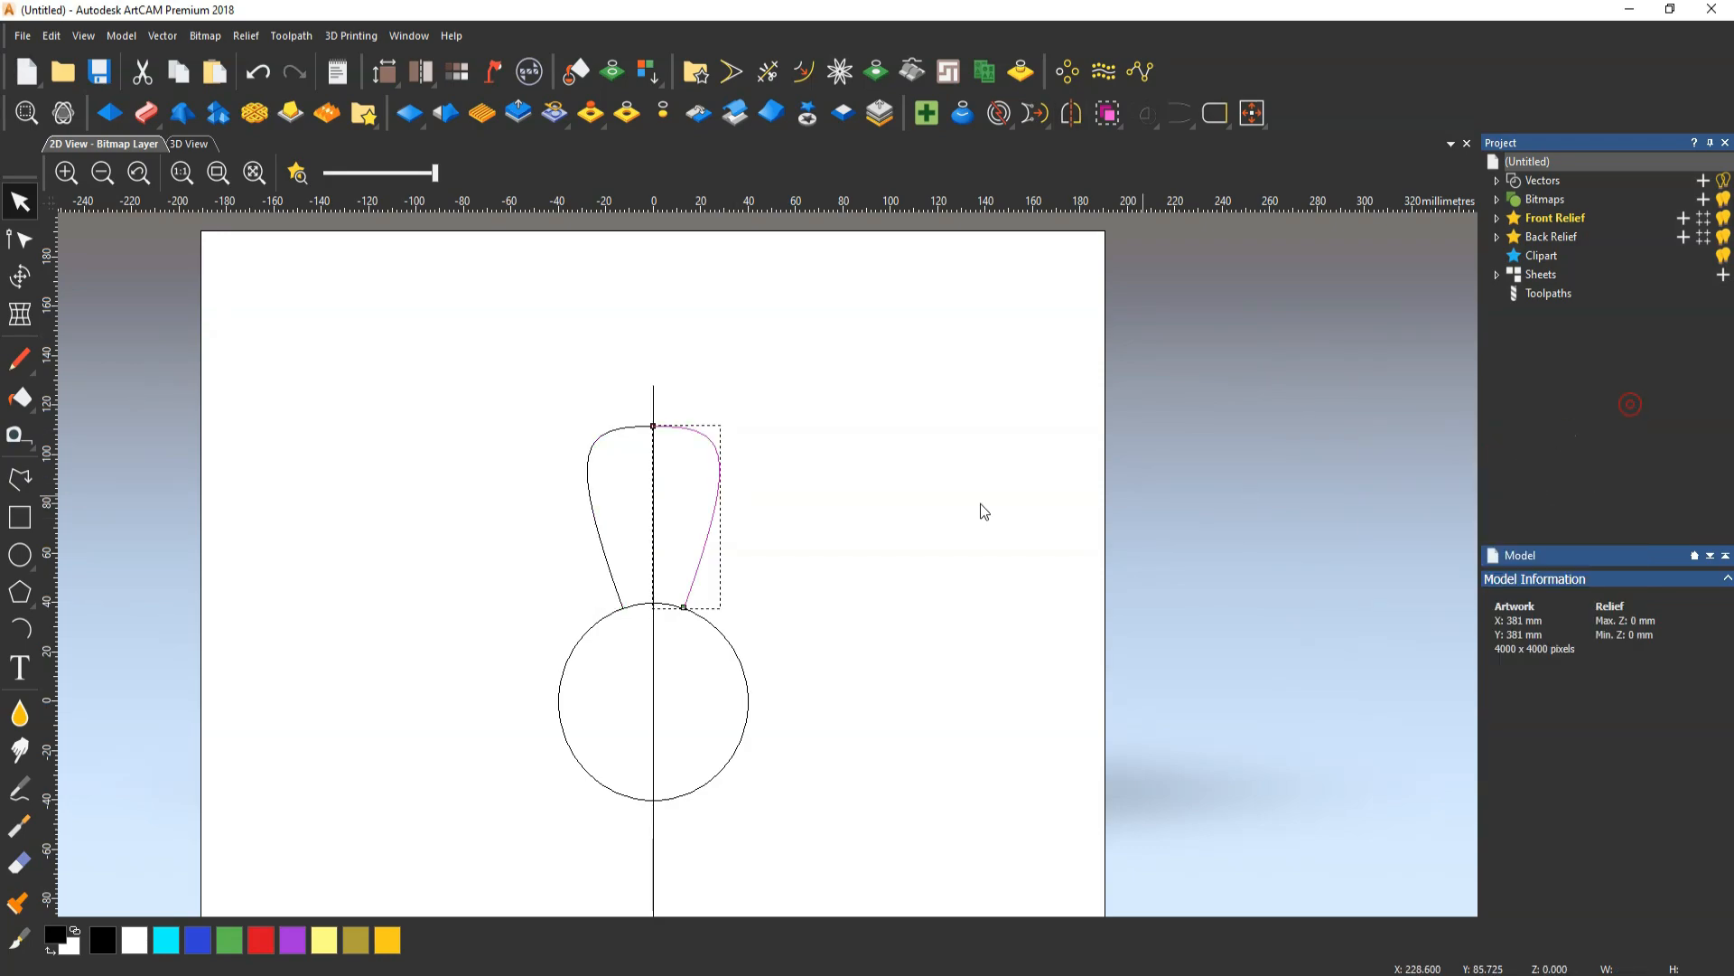
Rotate-copy the two halves of the top petal into 7 objects over a total of 360 degrees about the origin (0, 0)
shift+click(630, 427)
click(1067, 72)
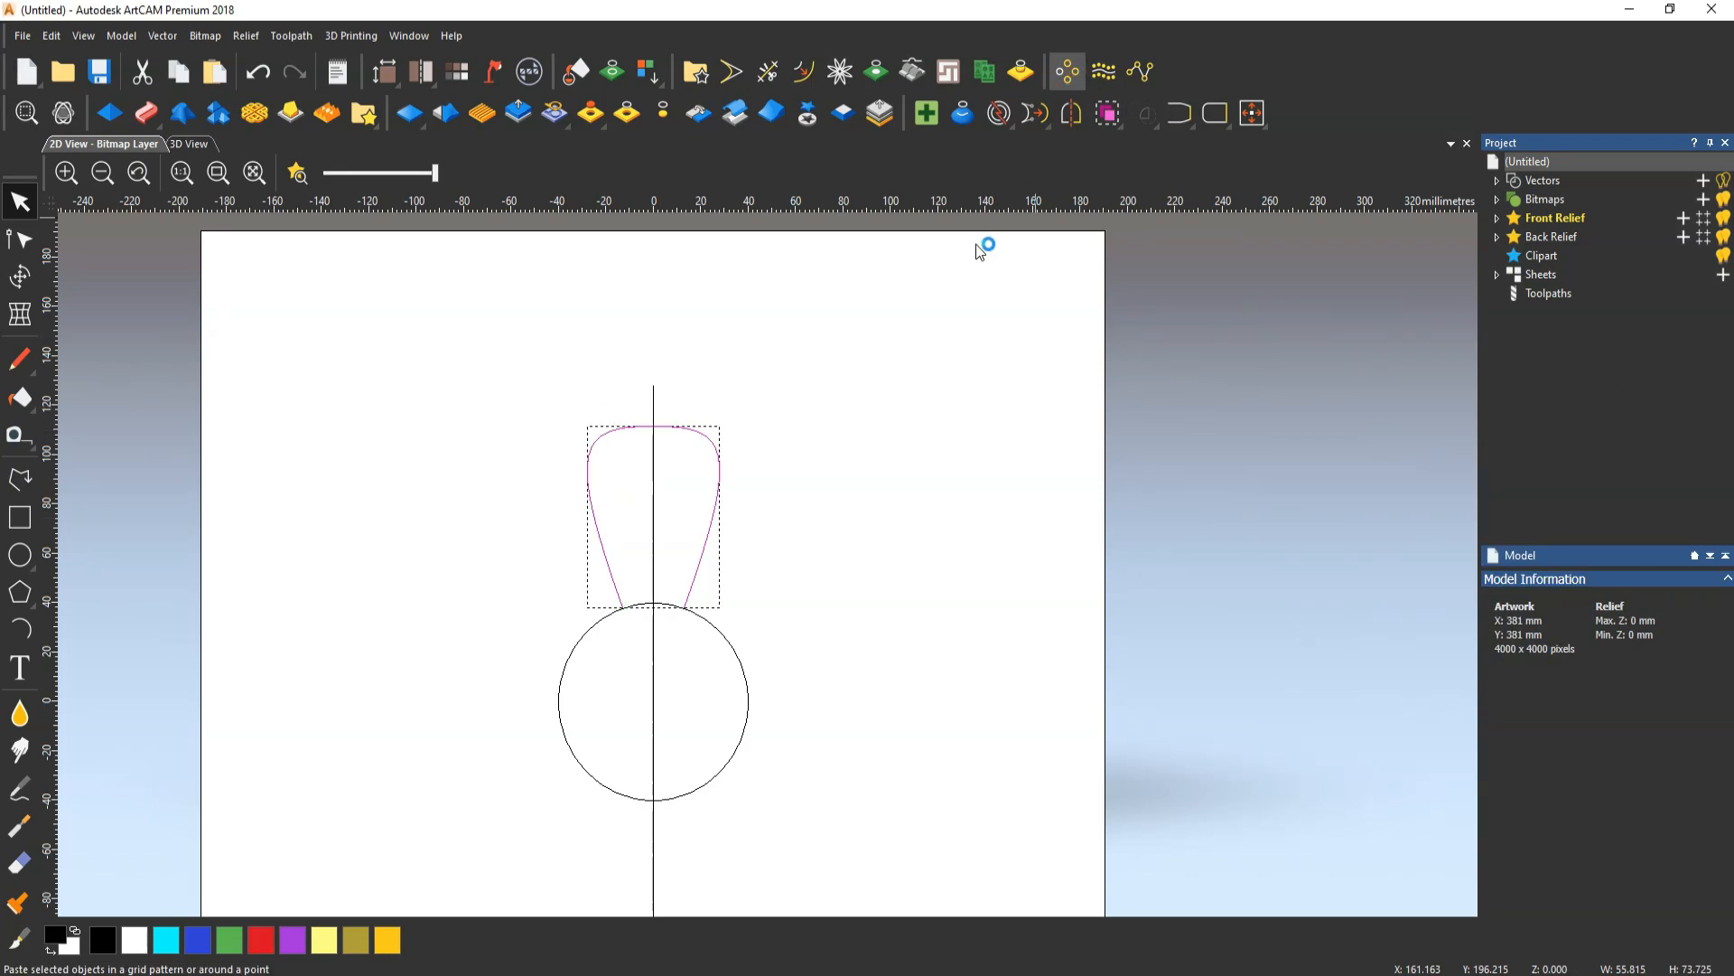
click(1261, 306)
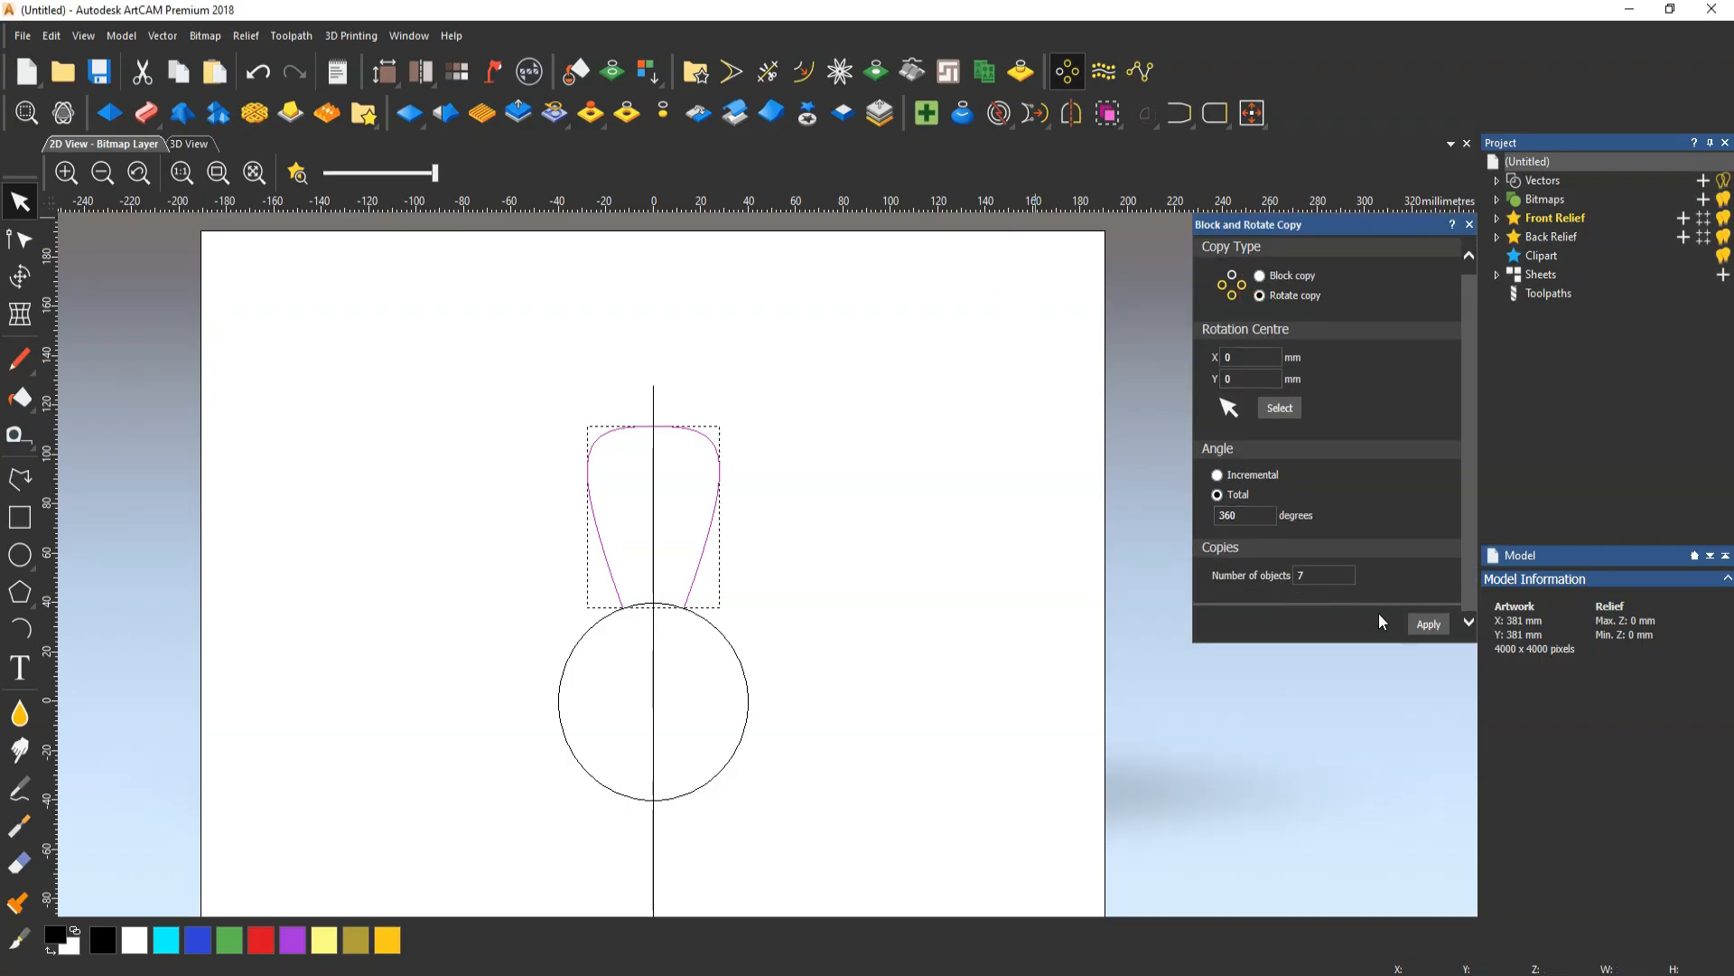
click(1424, 623)
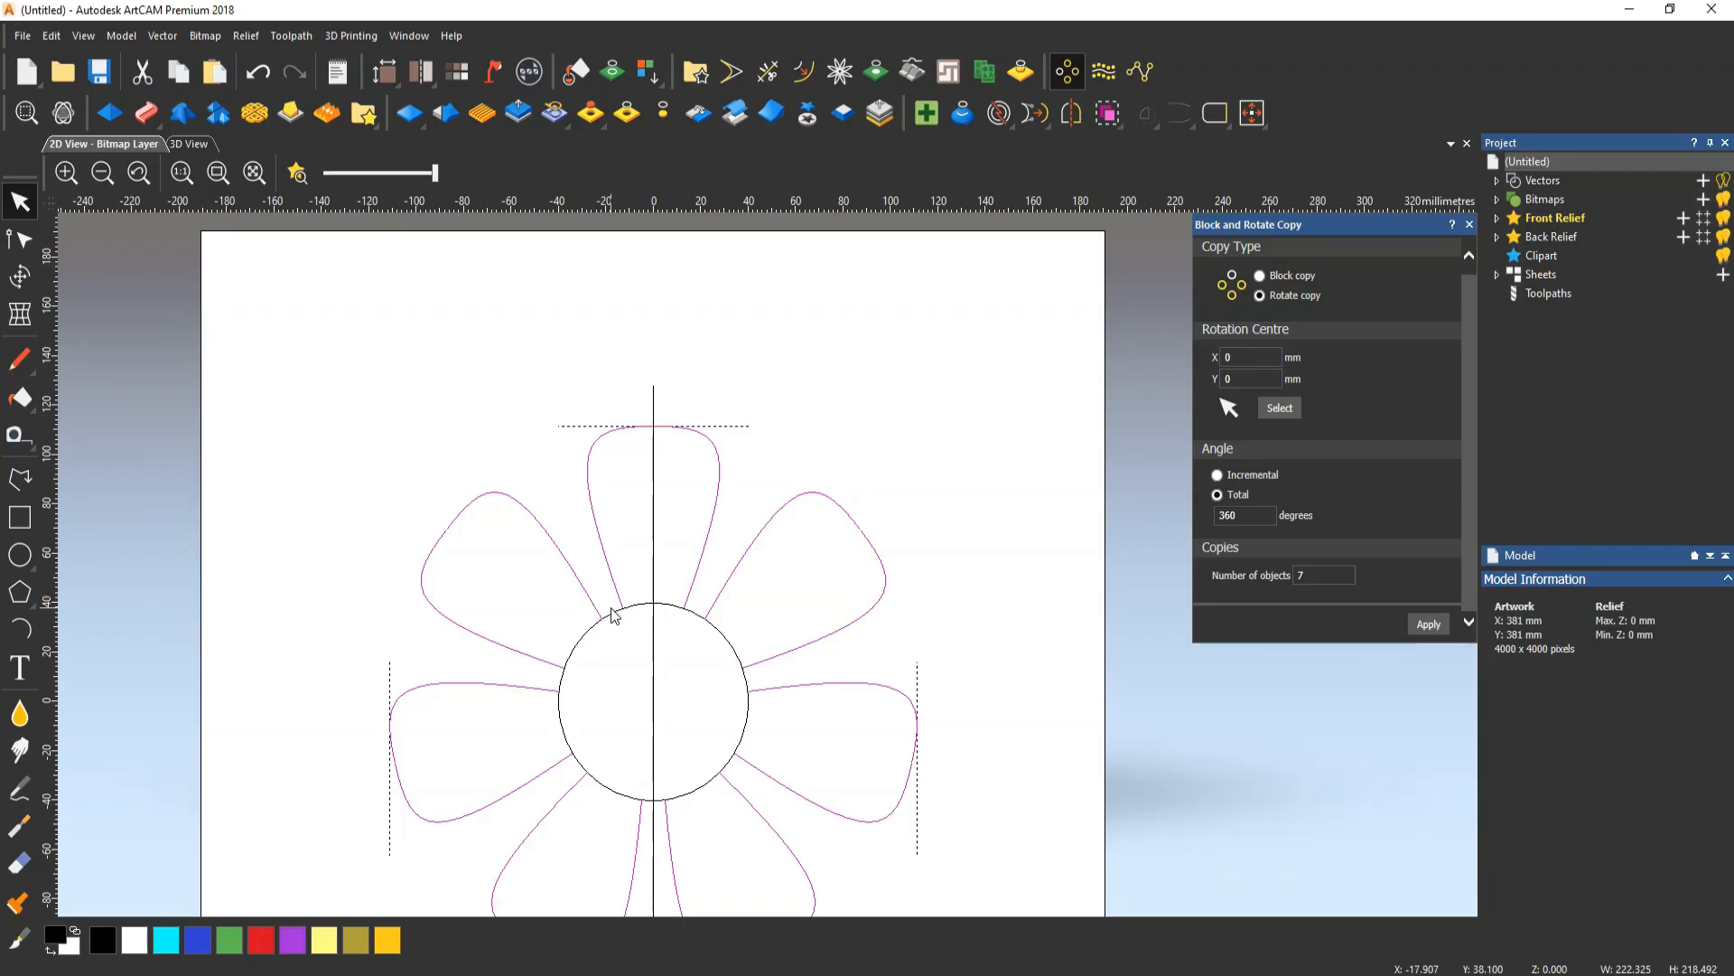
Widen the top petal's right half to about 34 mm by moving its lower end outward along the circle and adjusting its lower curve handle
click(706, 533)
click(716, 516)
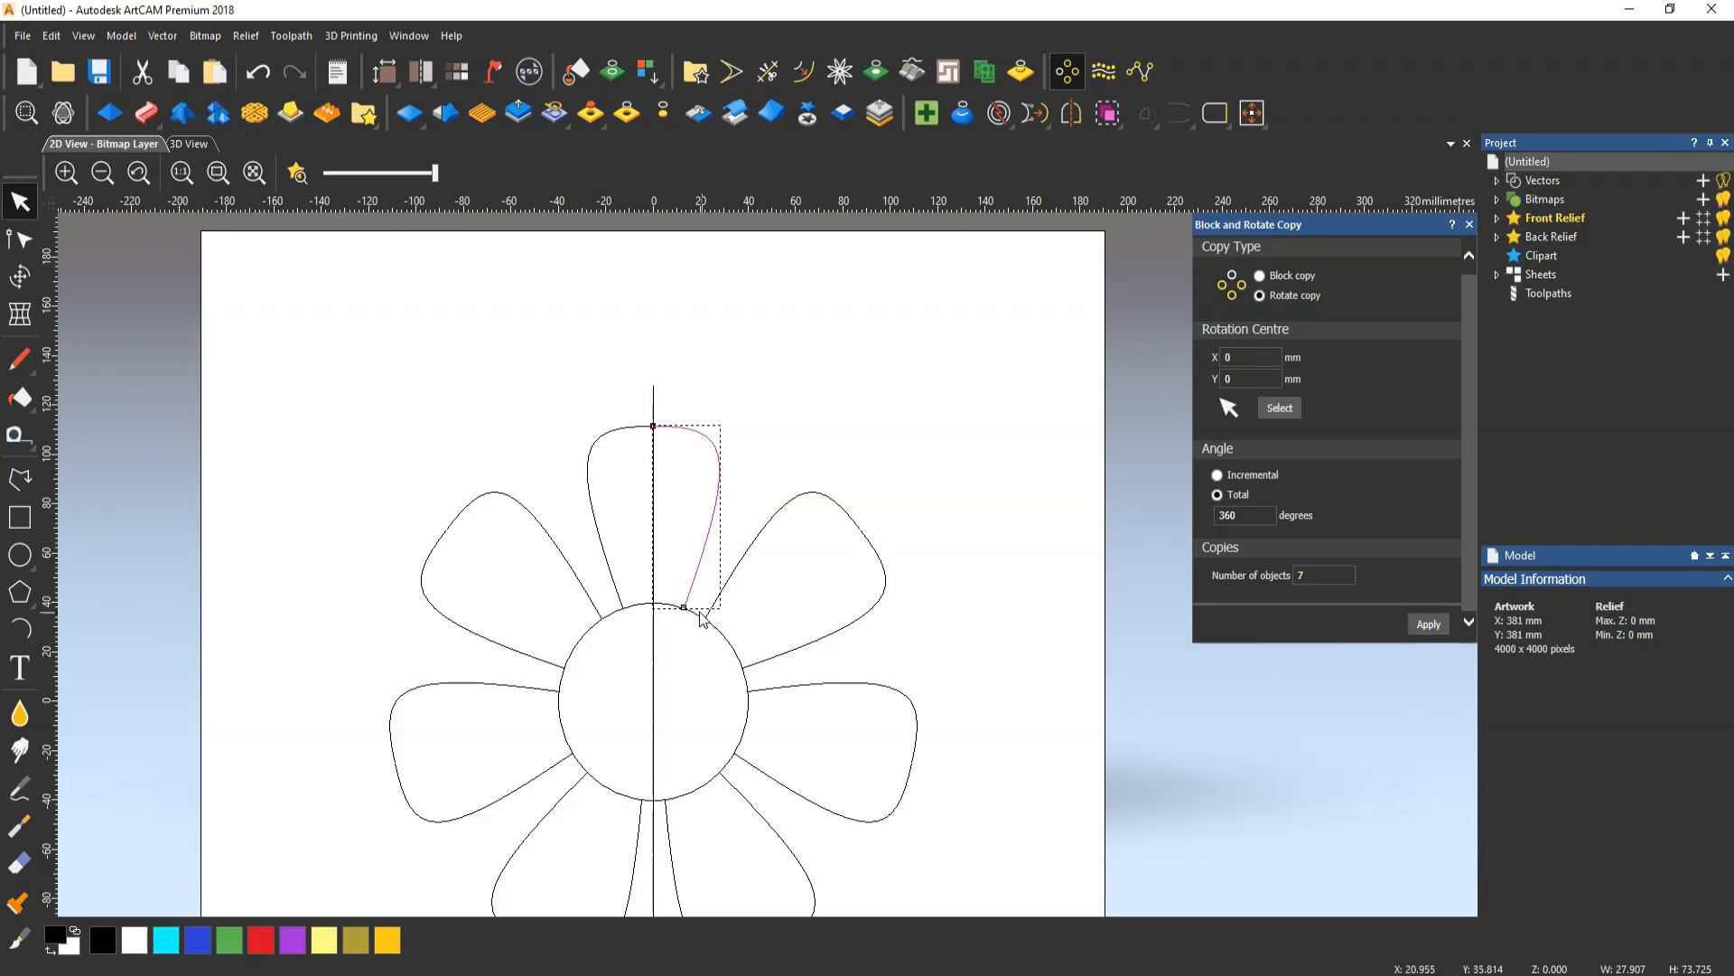
scroll(703, 617, up, 5)
click(629, 613)
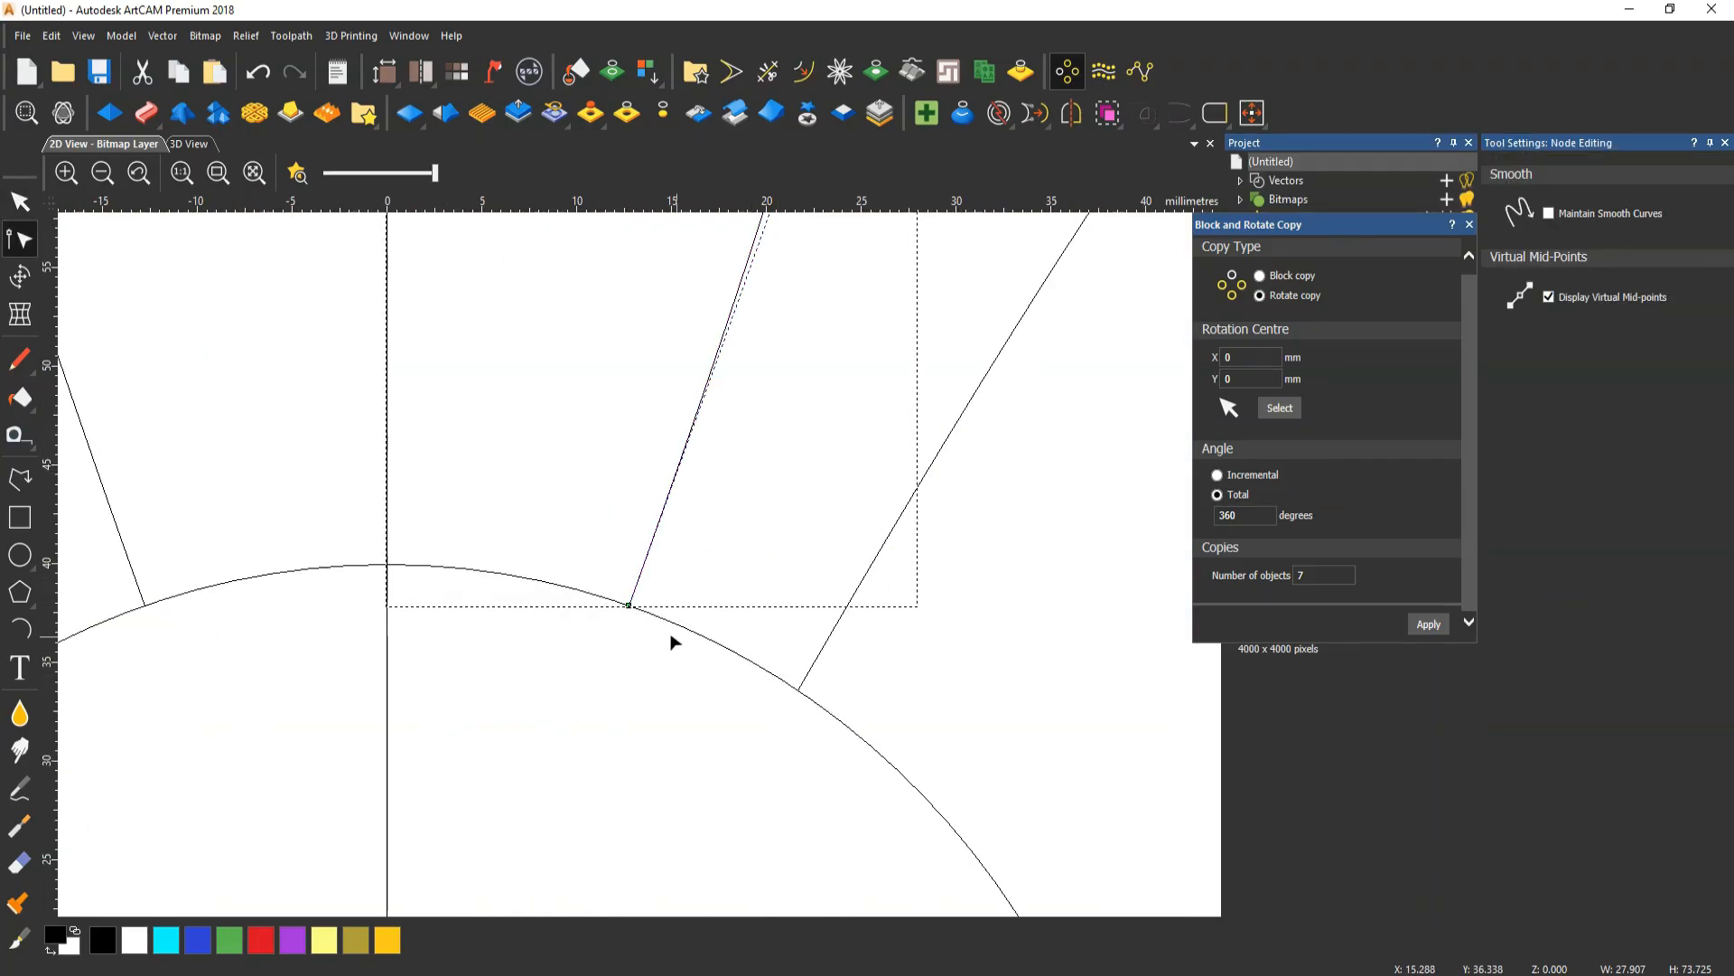
drag(631, 605, 716, 640)
scroll(734, 515, down, 4)
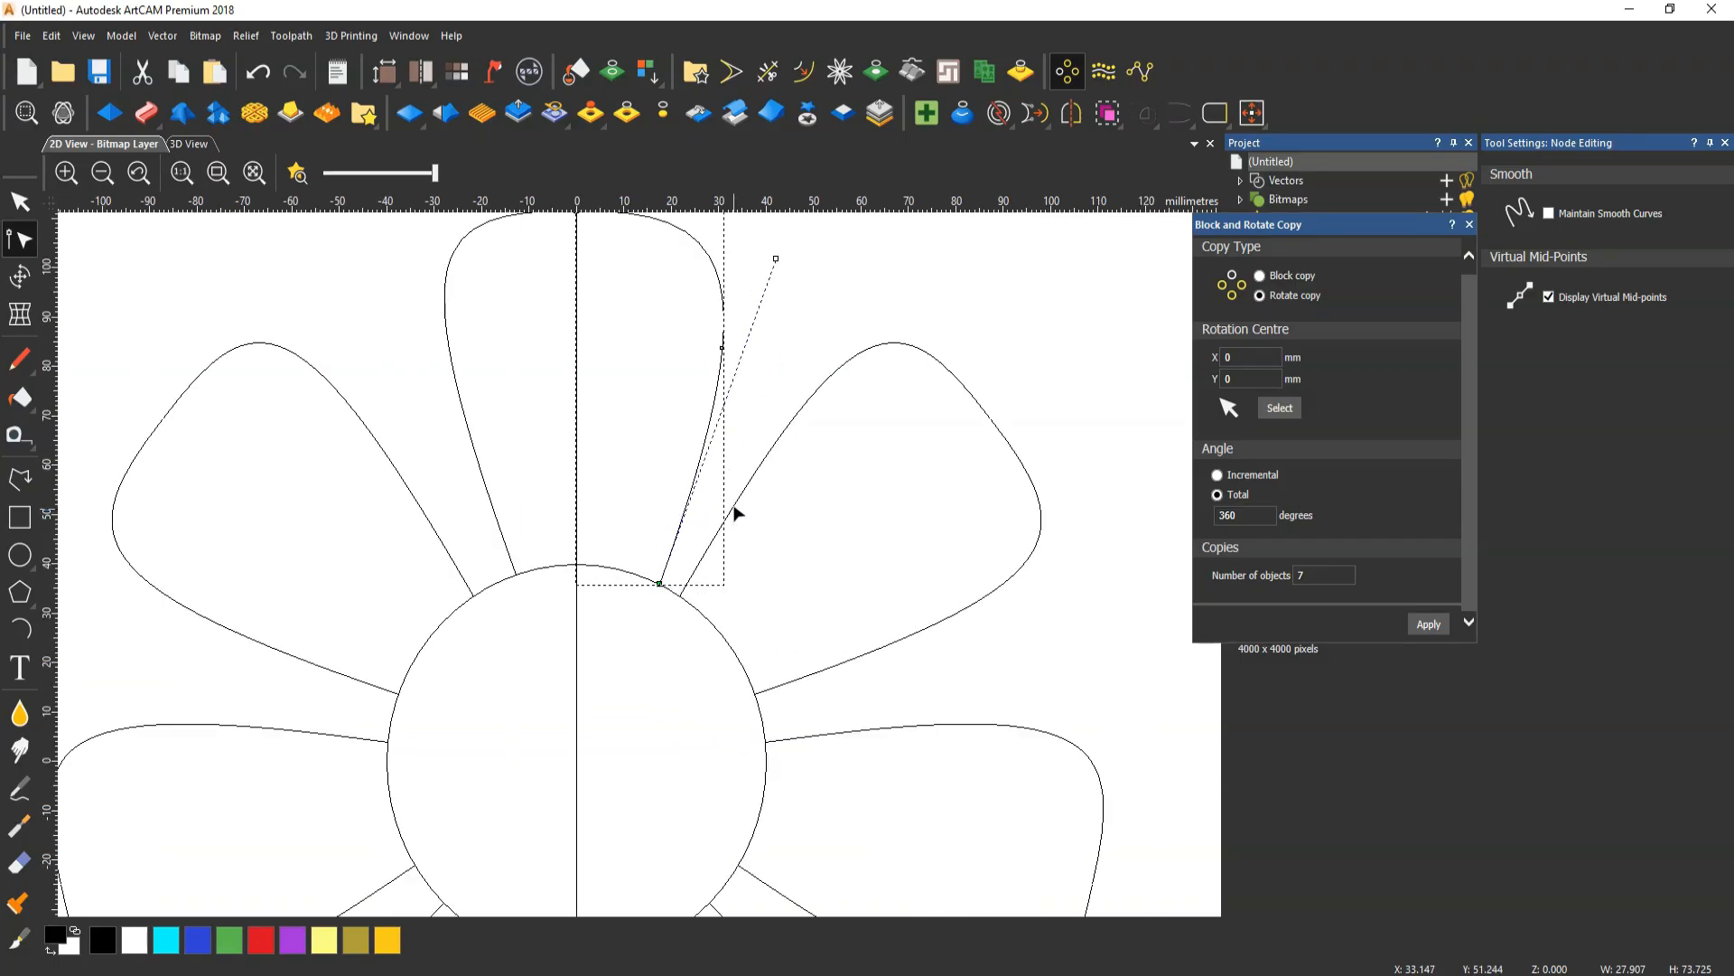
scroll(756, 344, down, 2)
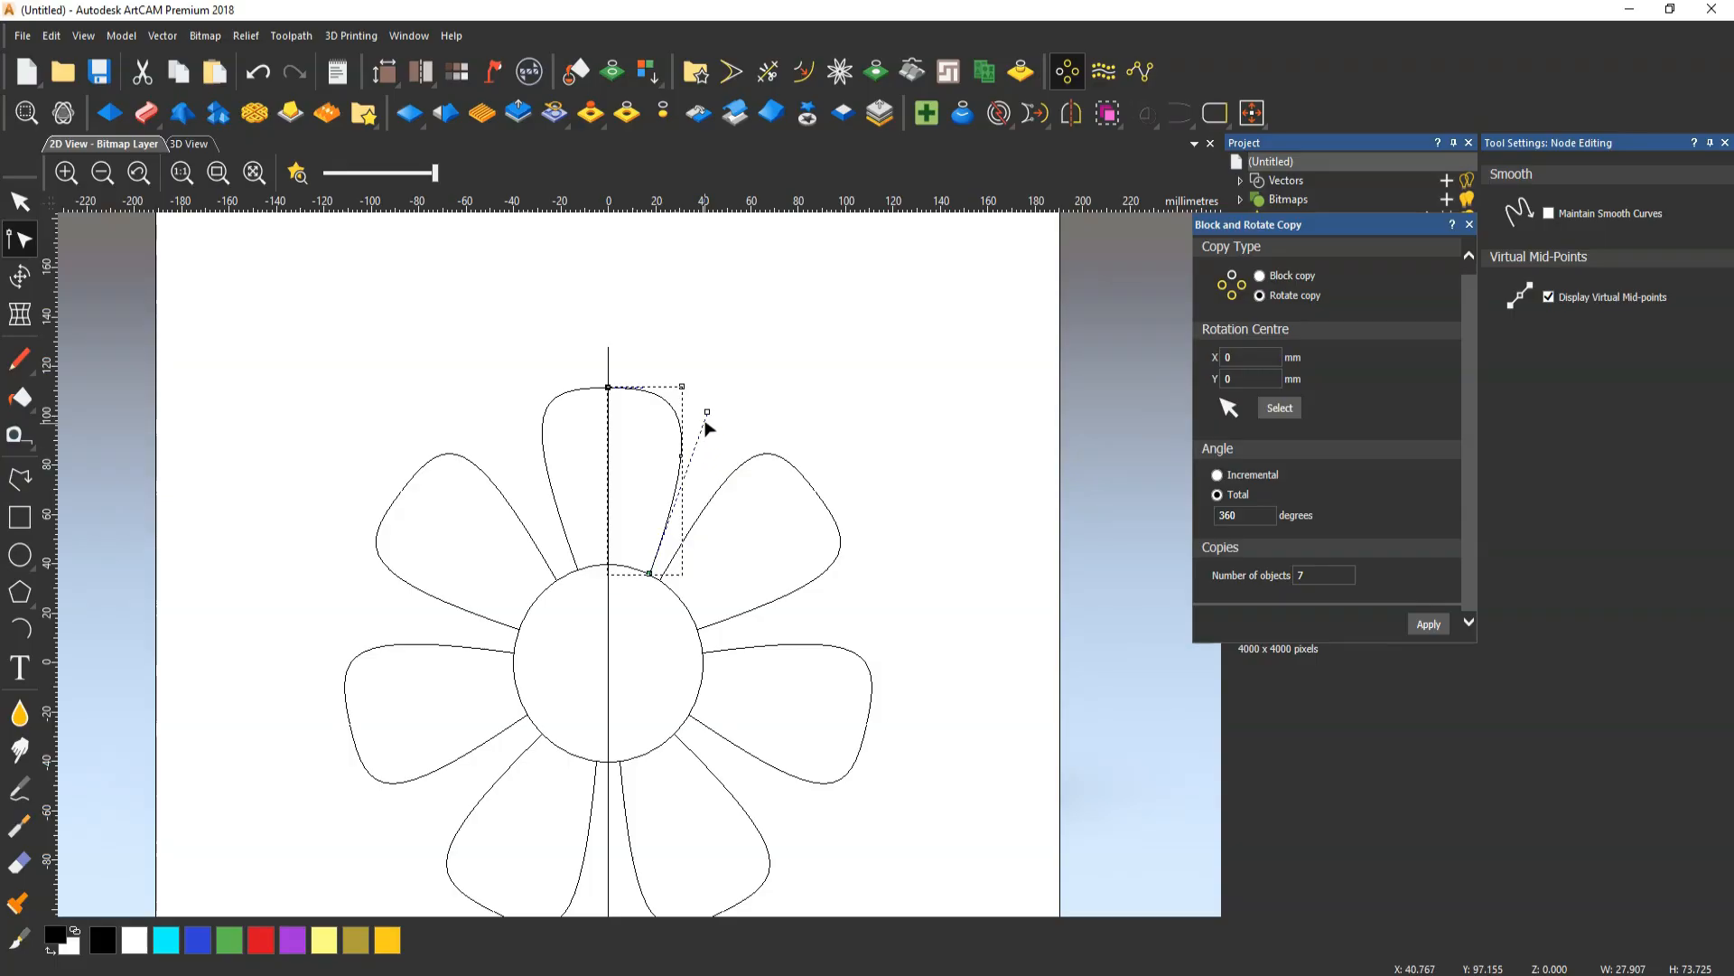
drag(707, 413, 563, 529)
key(Escape)
Delete the top petal's left half and all rotated petal copies, keeping the reshaped right half, circle and centre line
click(582, 380)
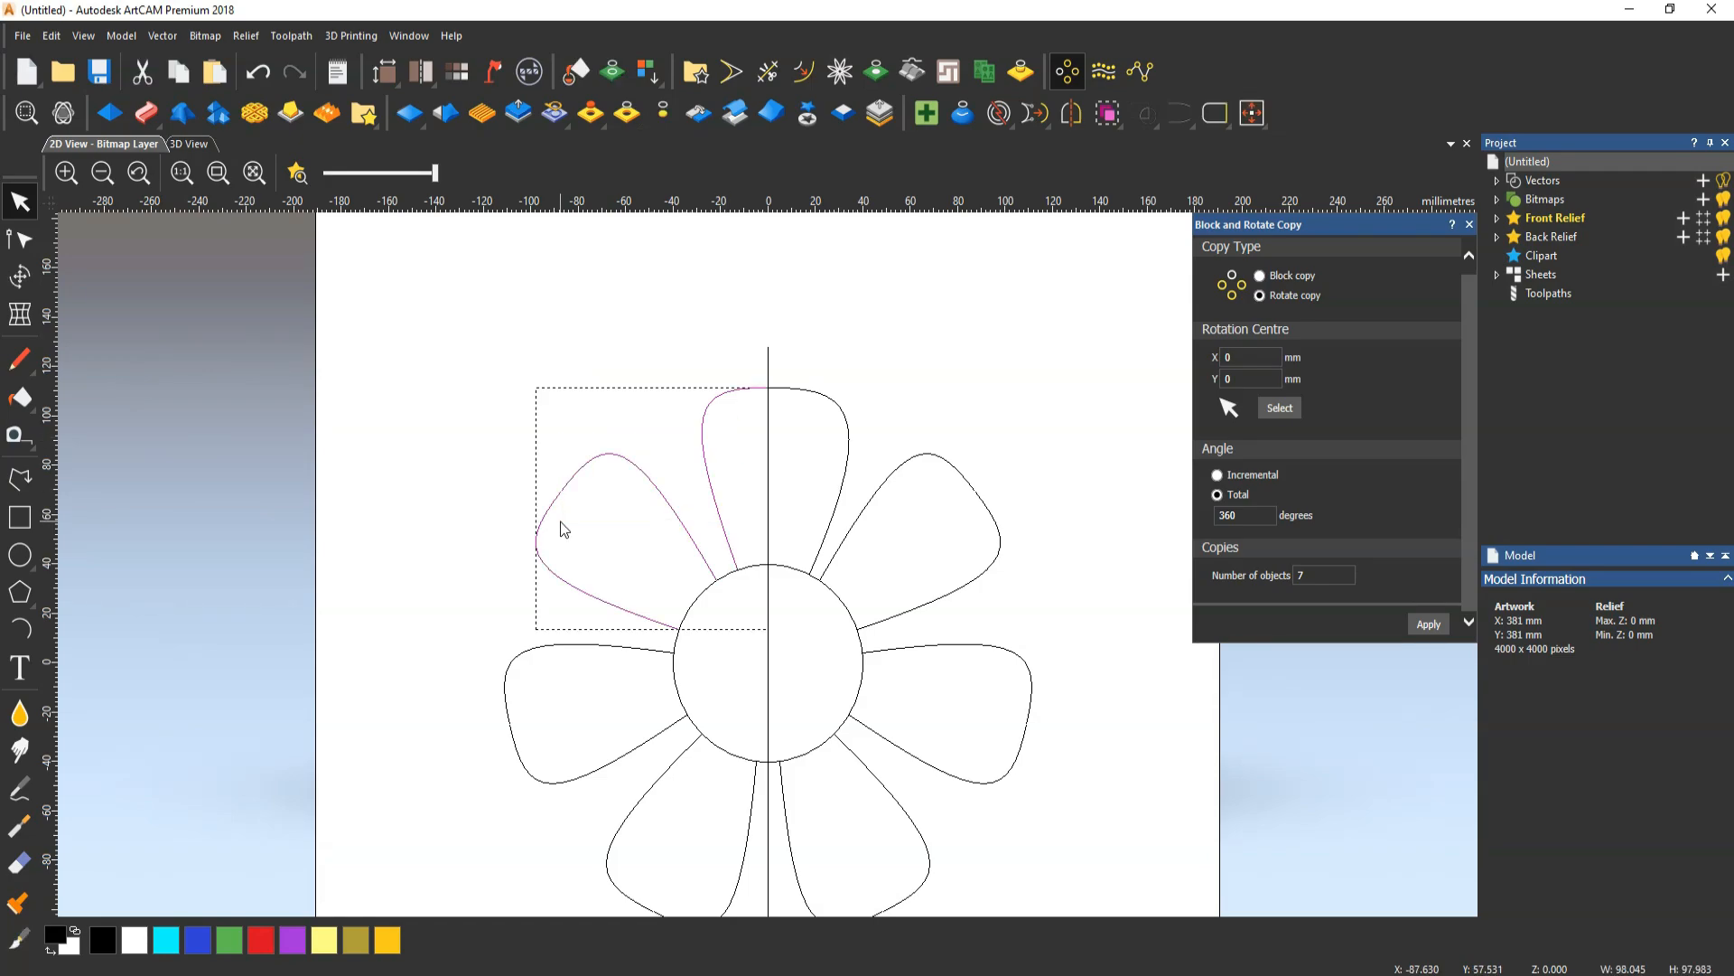
key(Delete)
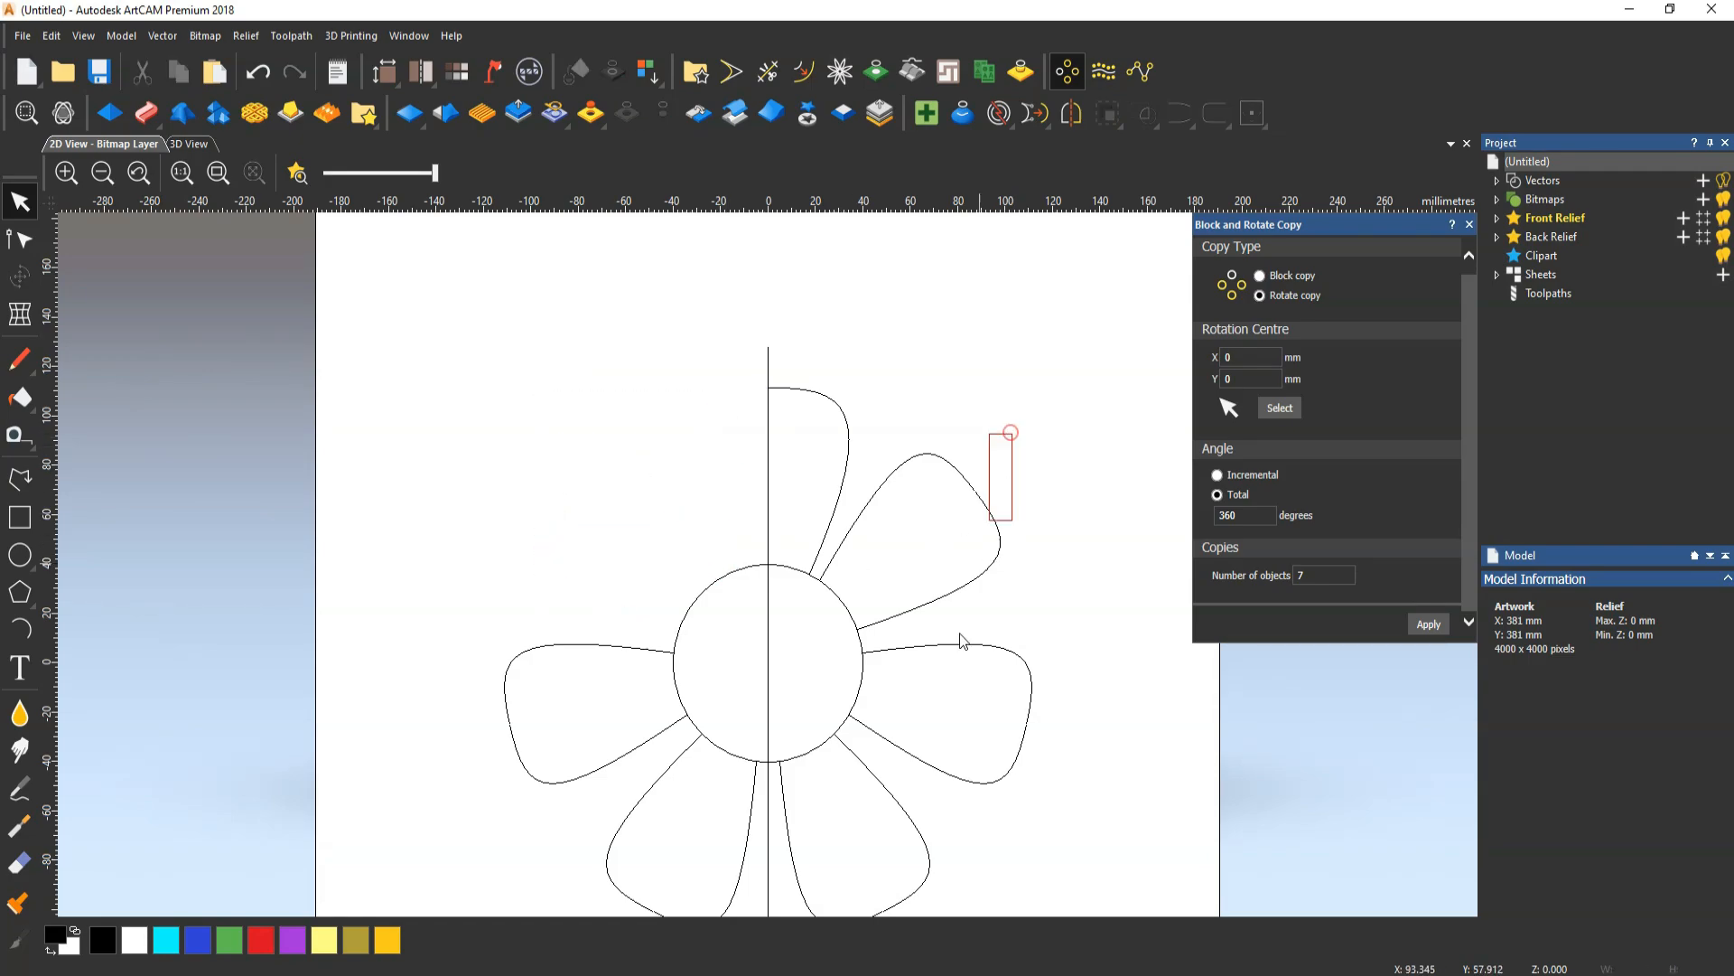
drag(960, 640, 835, 815)
key(Delete)
key(Delete)
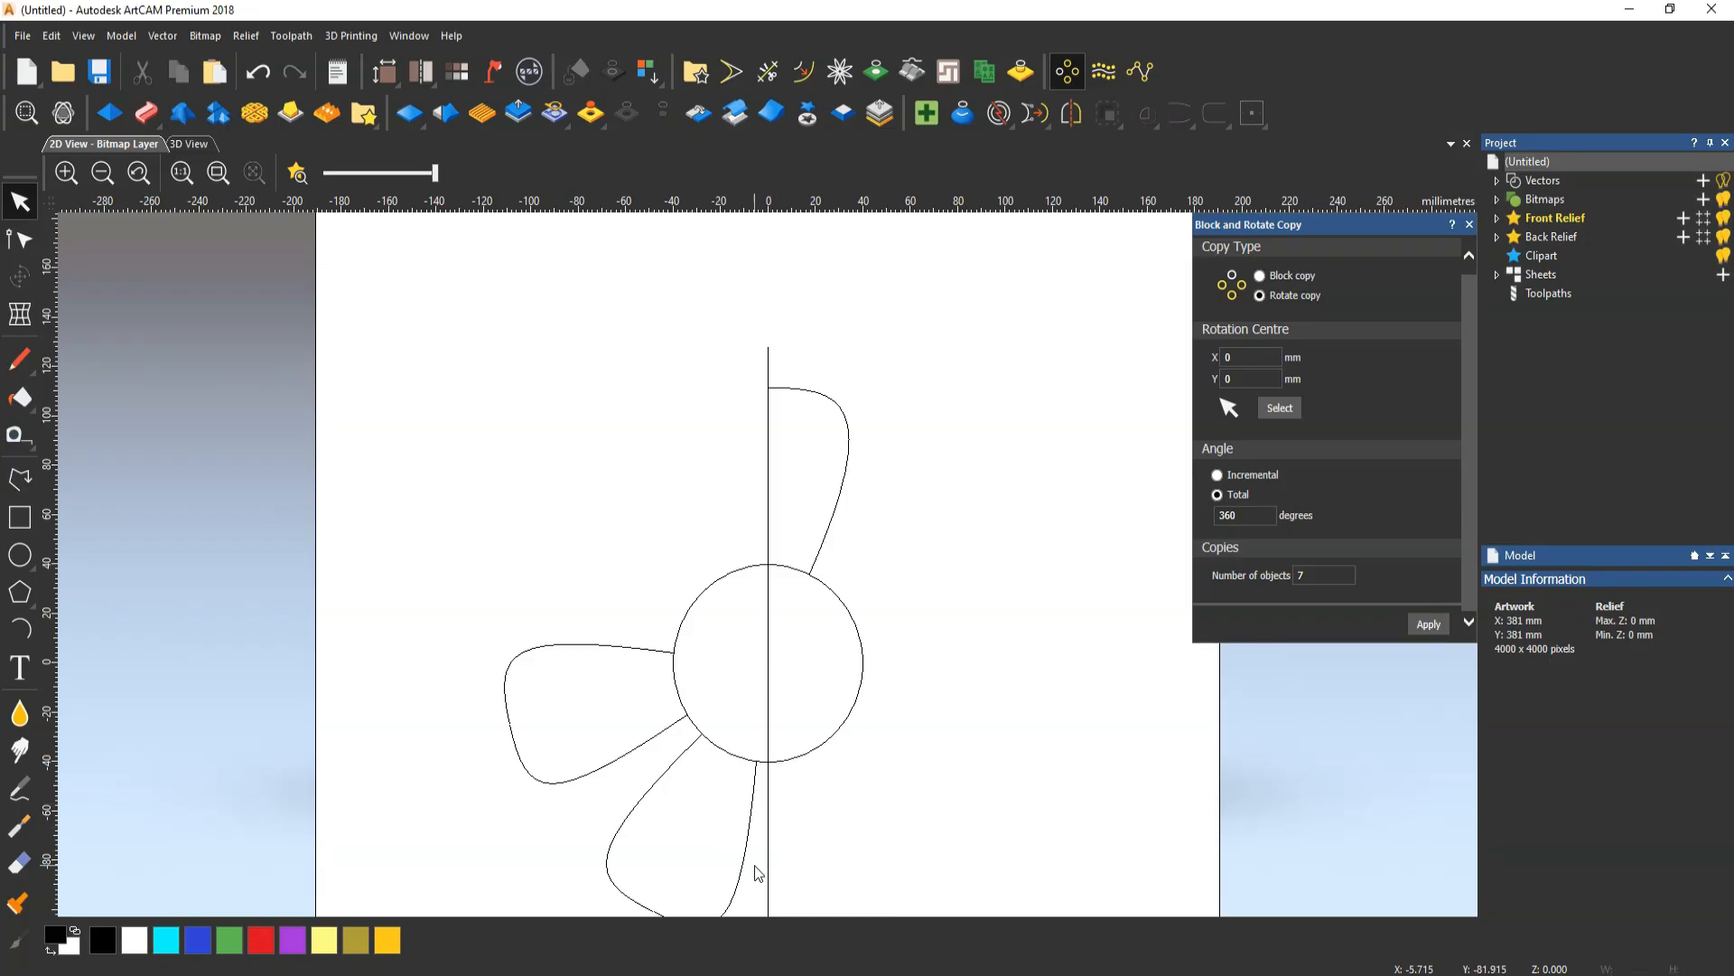
drag(760, 869, 578, 859)
key(Delete)
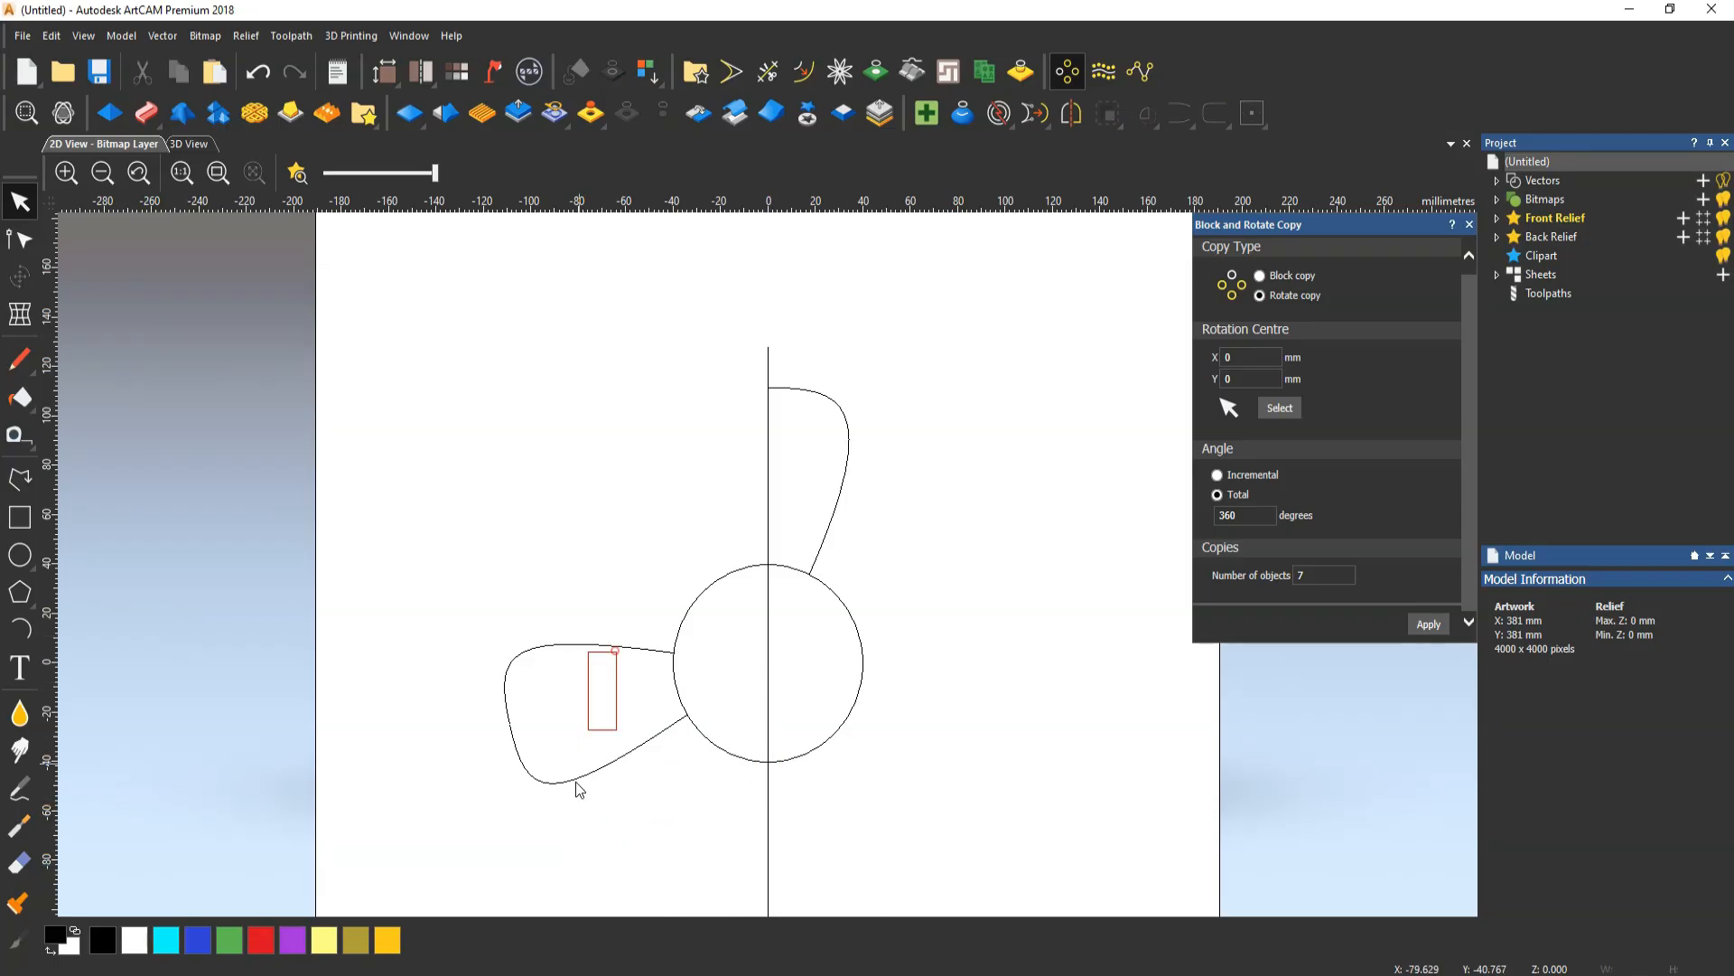
drag(576, 782, 576, 790)
key(Delete)
drag(598, 605, 544, 706)
key(Delete)
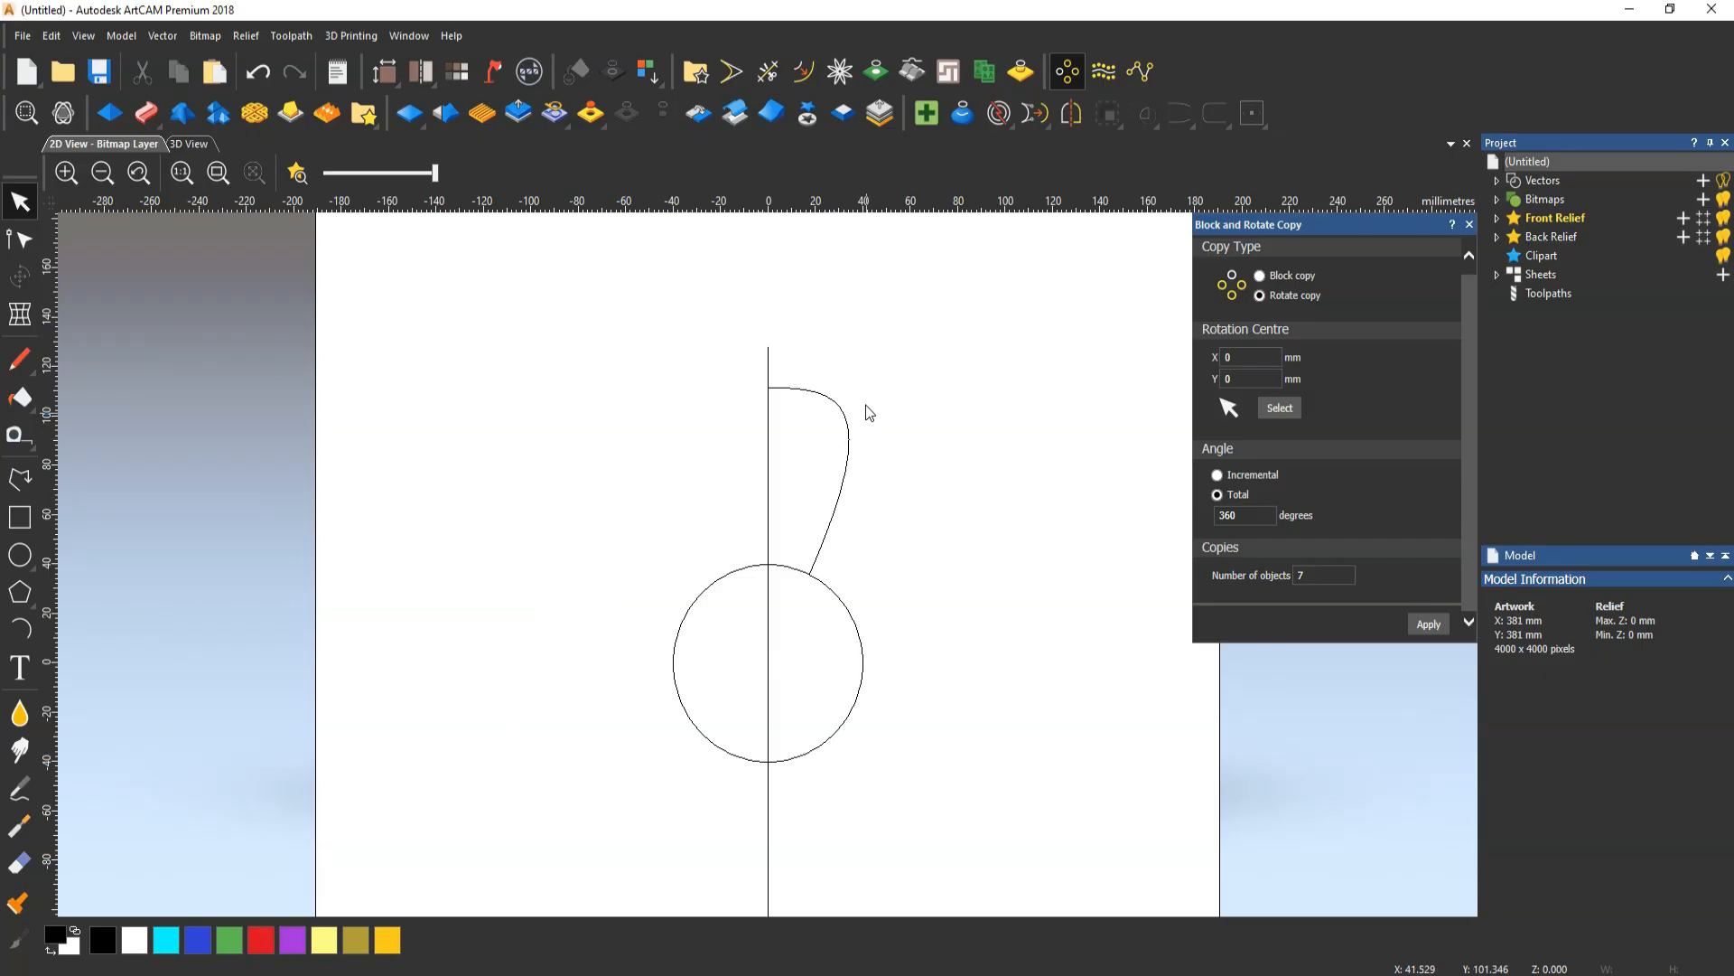
Mirror a copy of the right half-petal to the left and rotate-copy both halves into 7 objects over 360 degrees
click(864, 395)
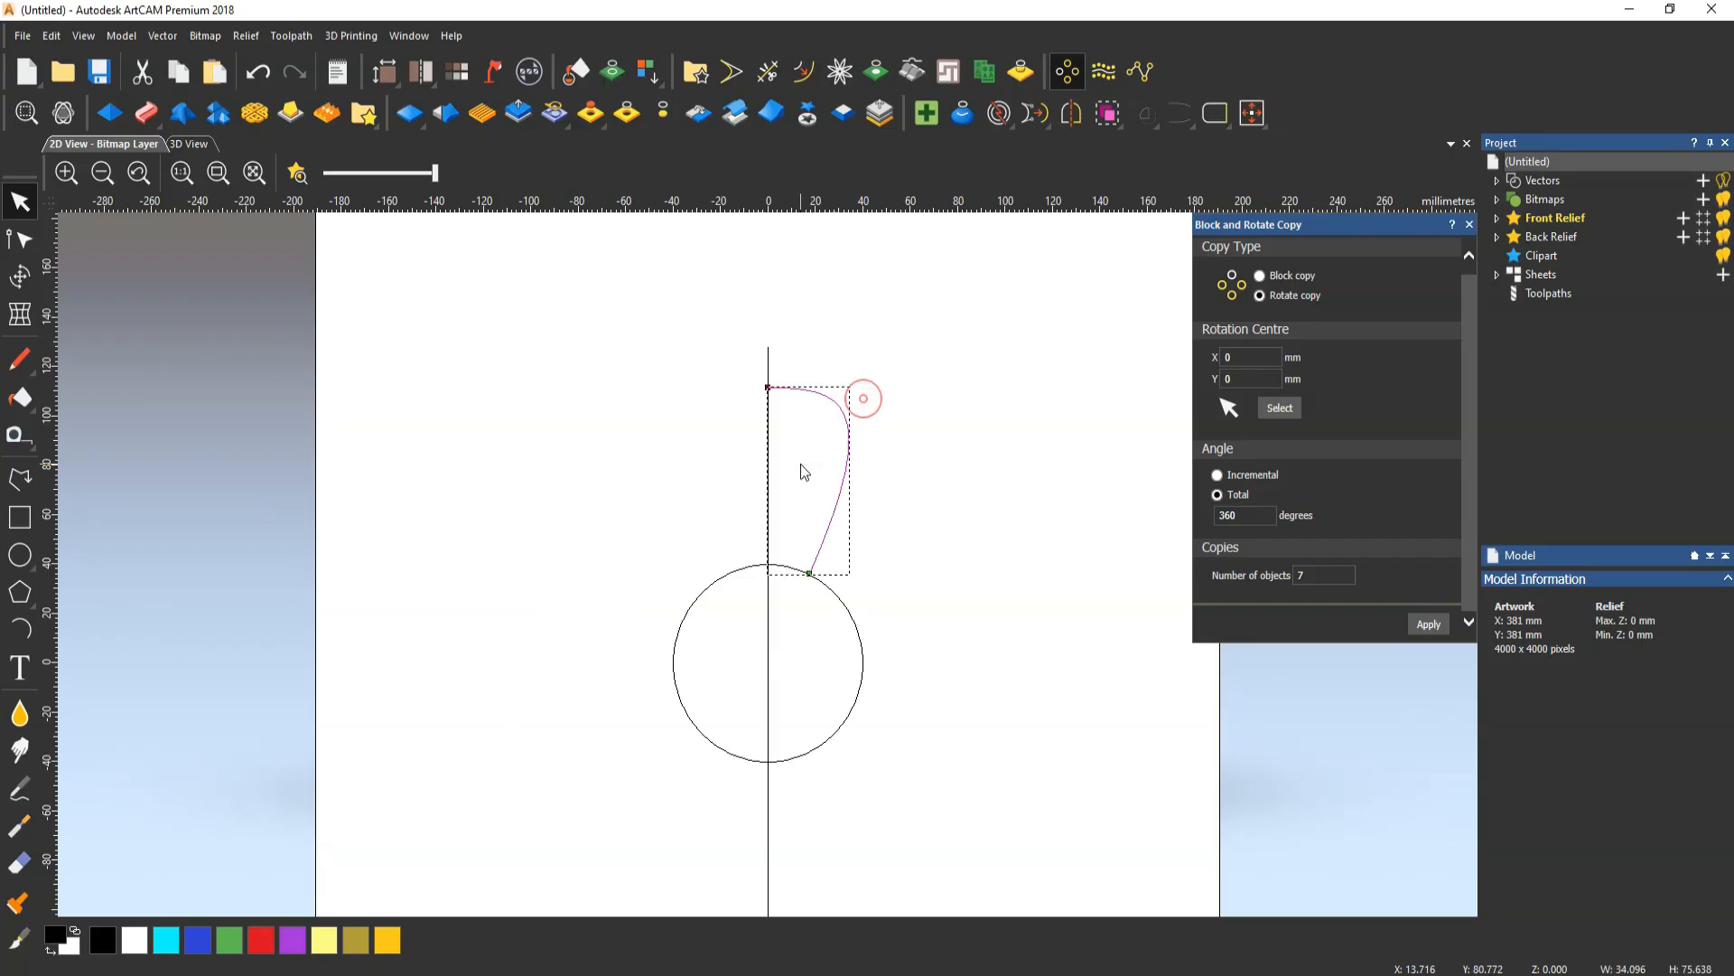
click(1068, 116)
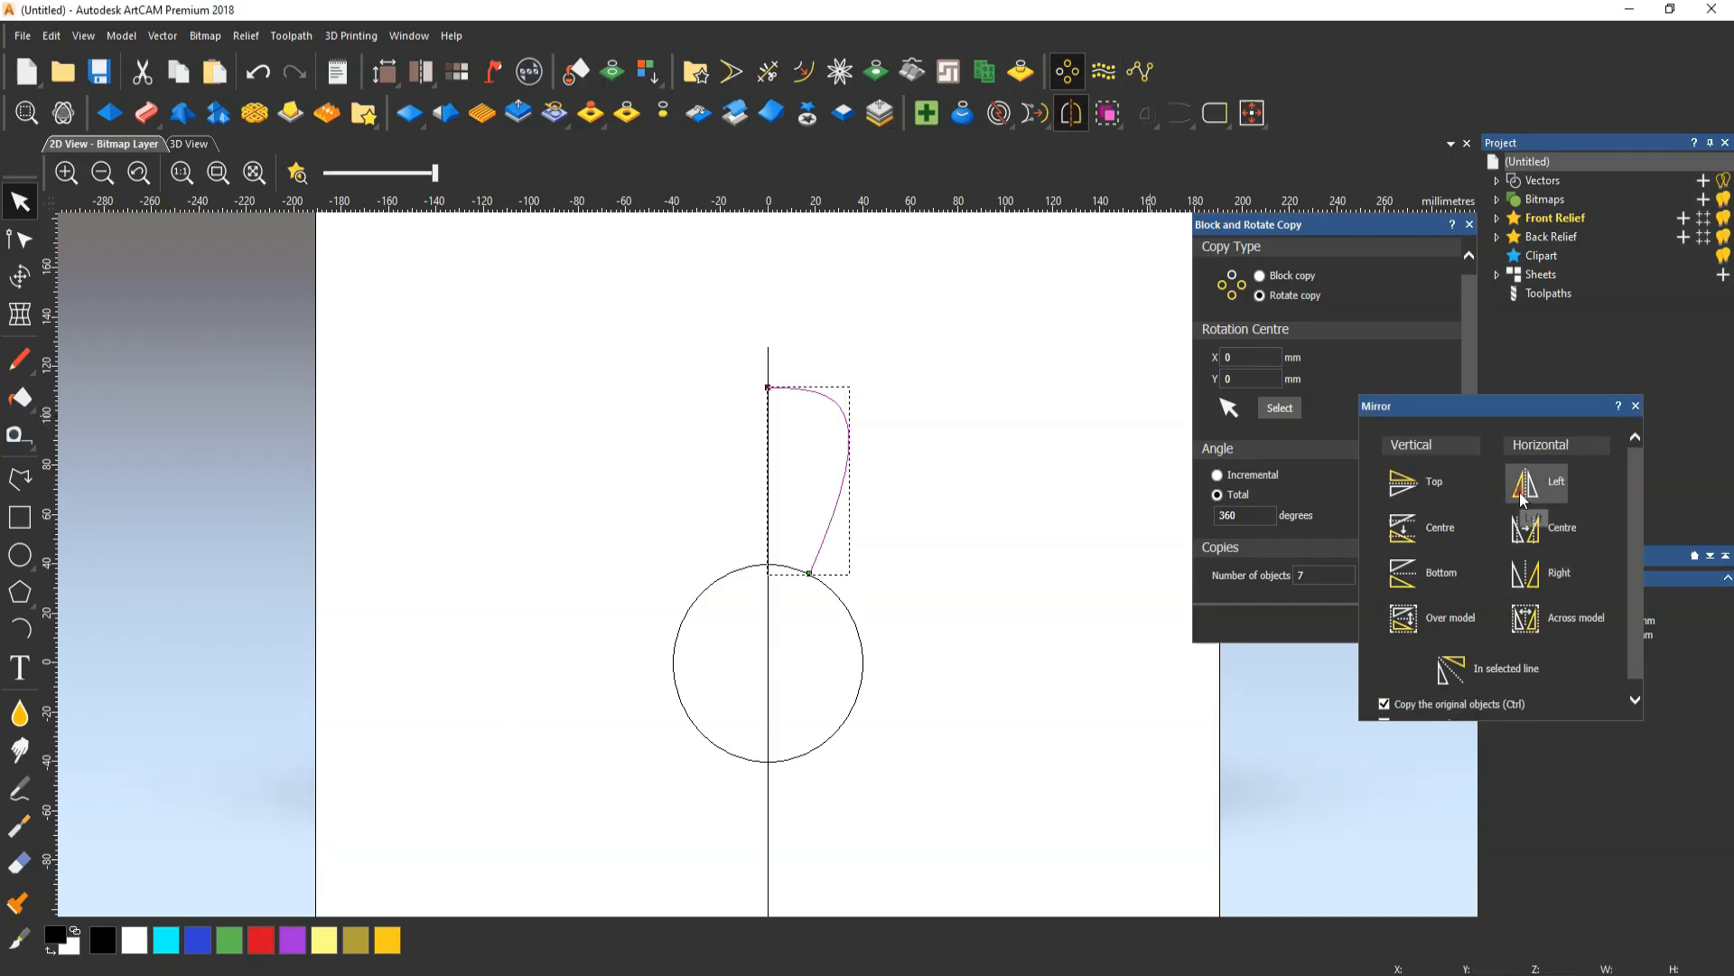
click(1523, 488)
click(1286, 623)
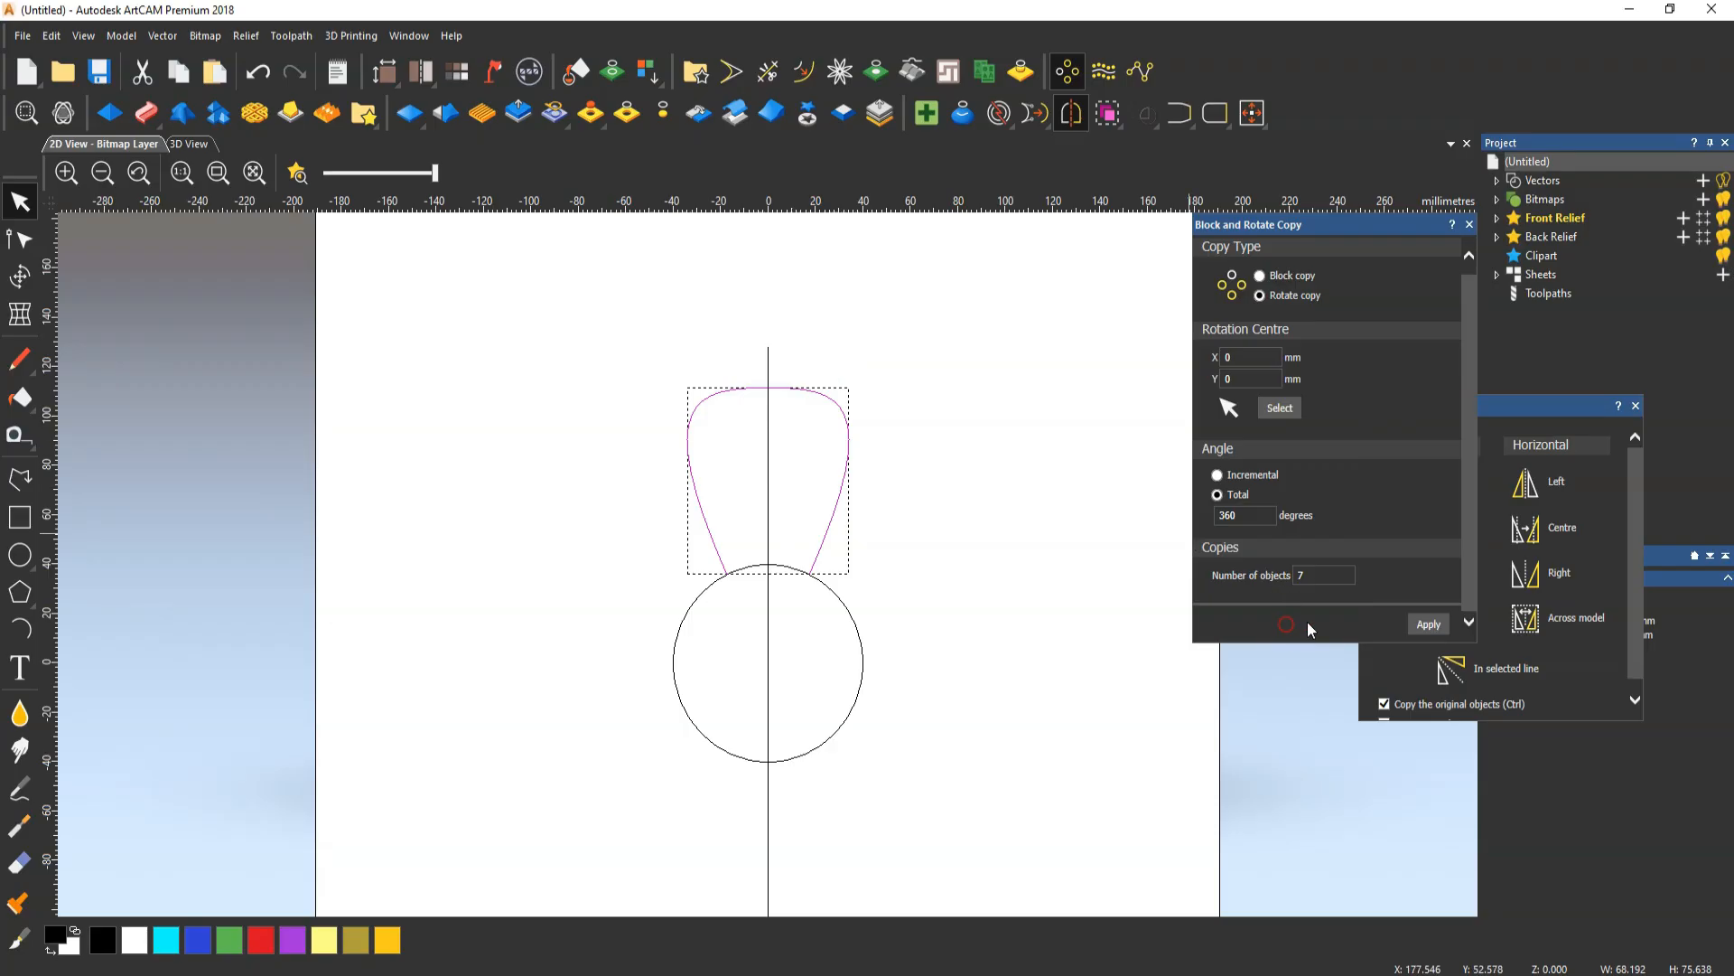
click(1427, 625)
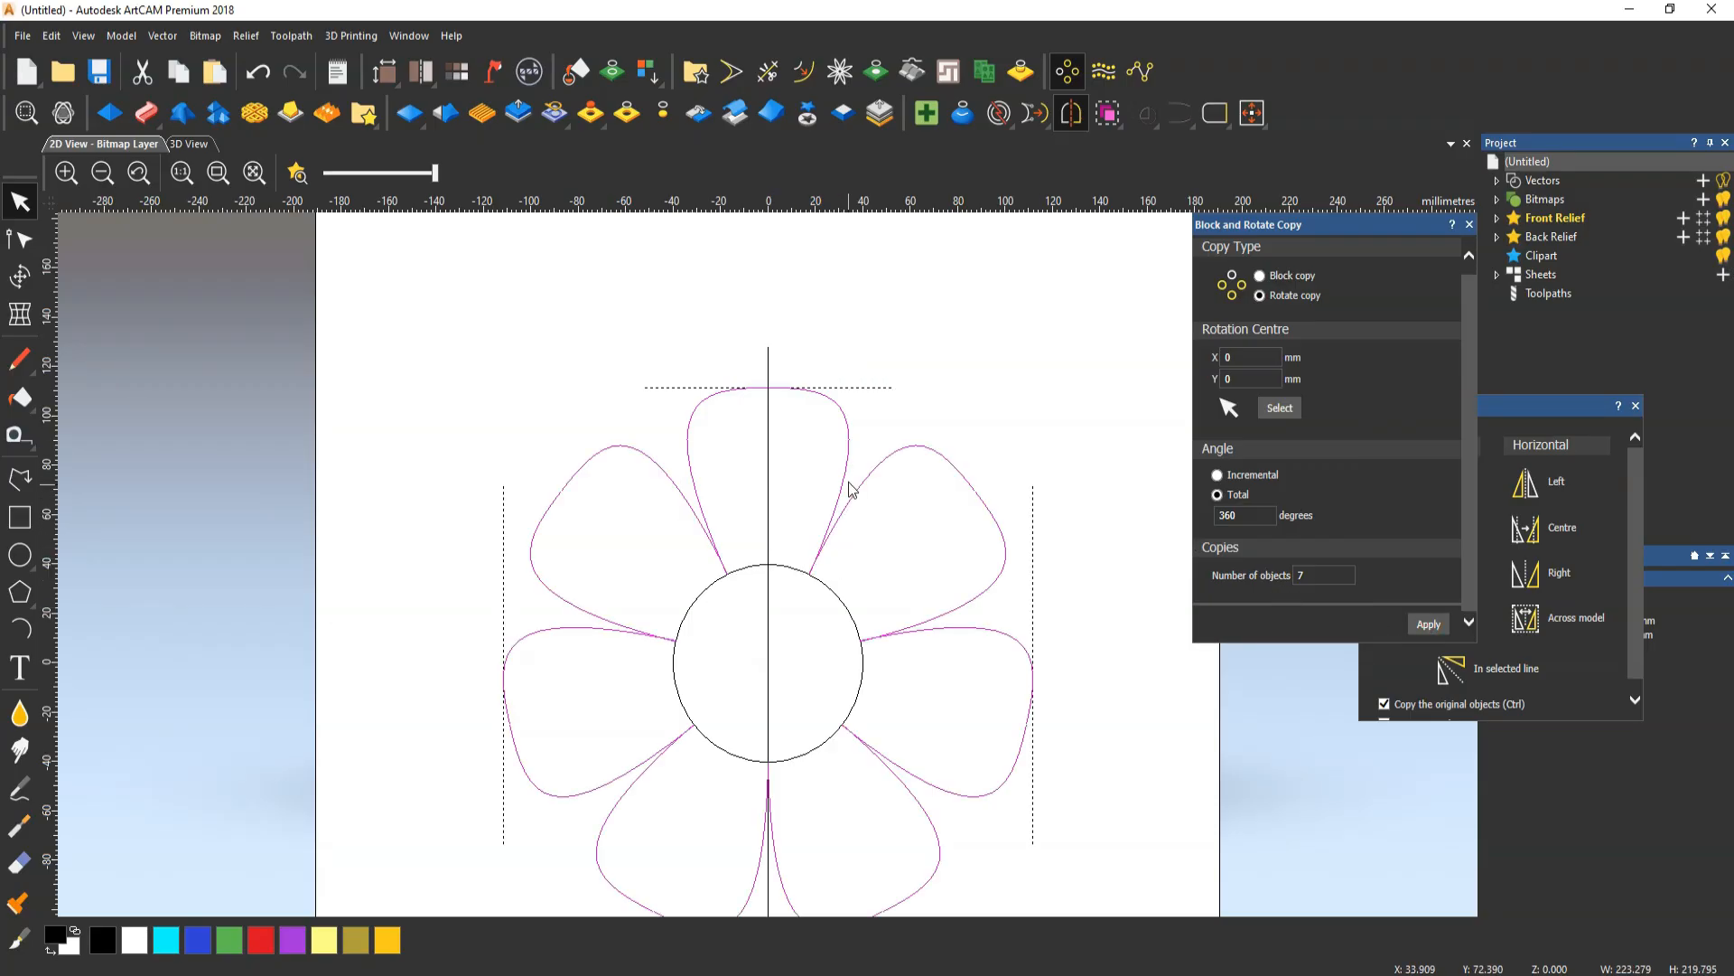
Widen the top petal's right half to about 37 mm by extending the upper curve handle horizontally outward
click(859, 417)
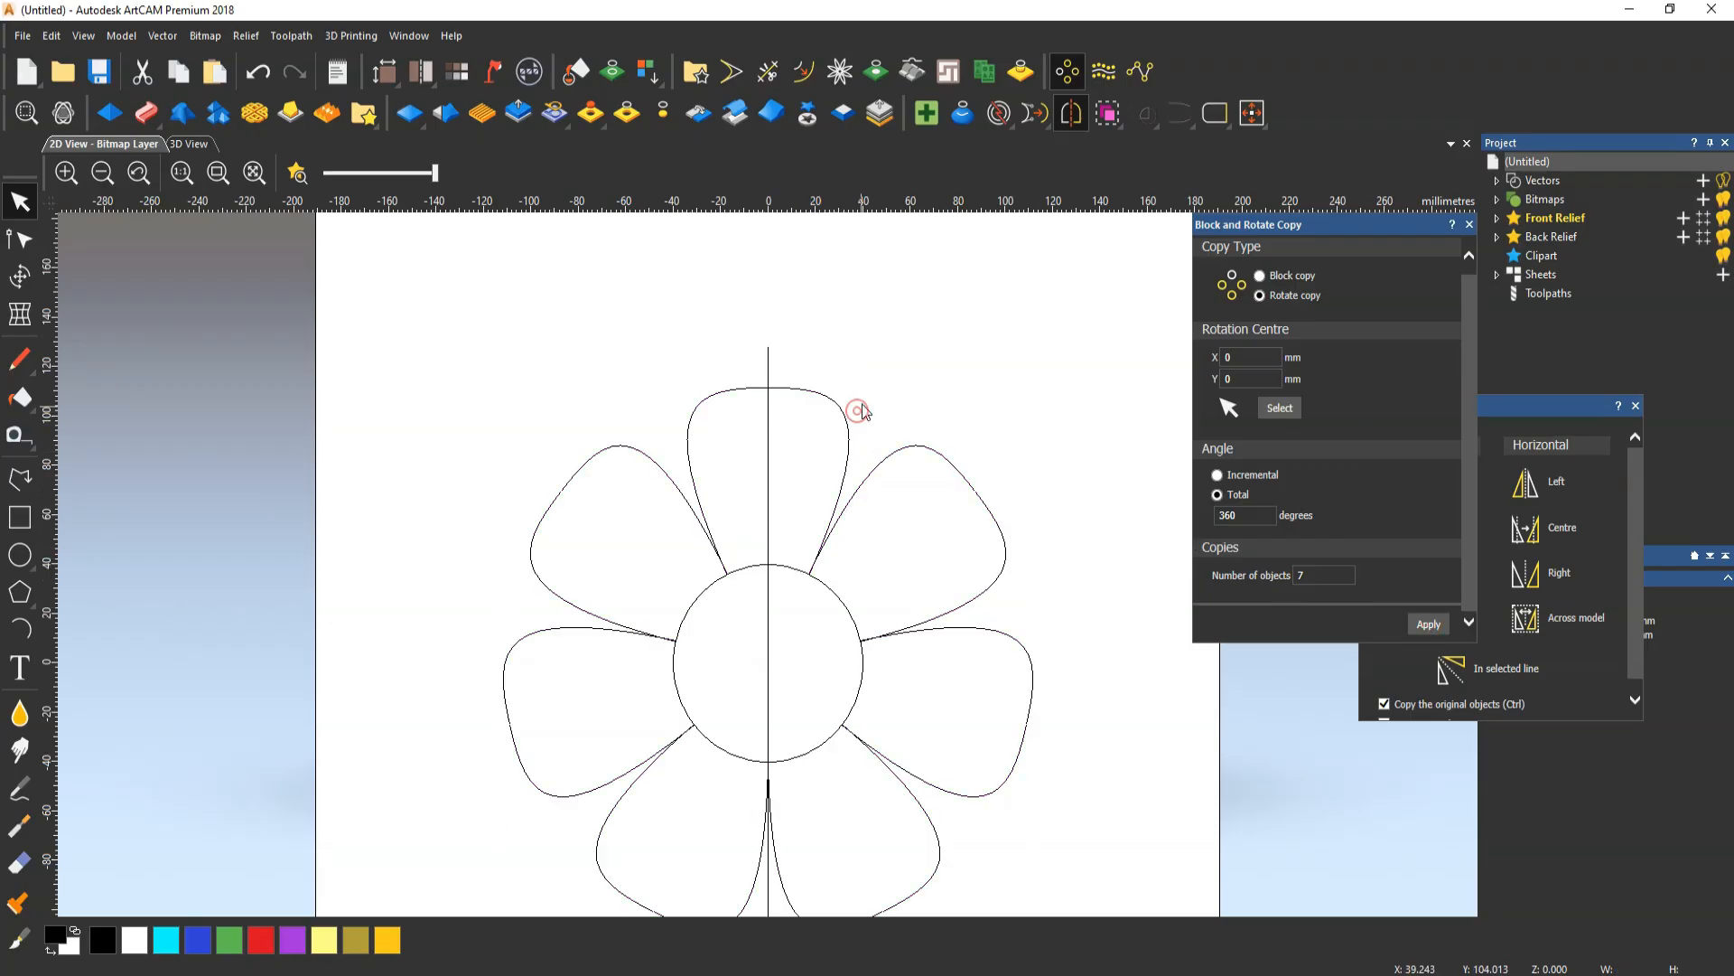
click(834, 414)
key(n)
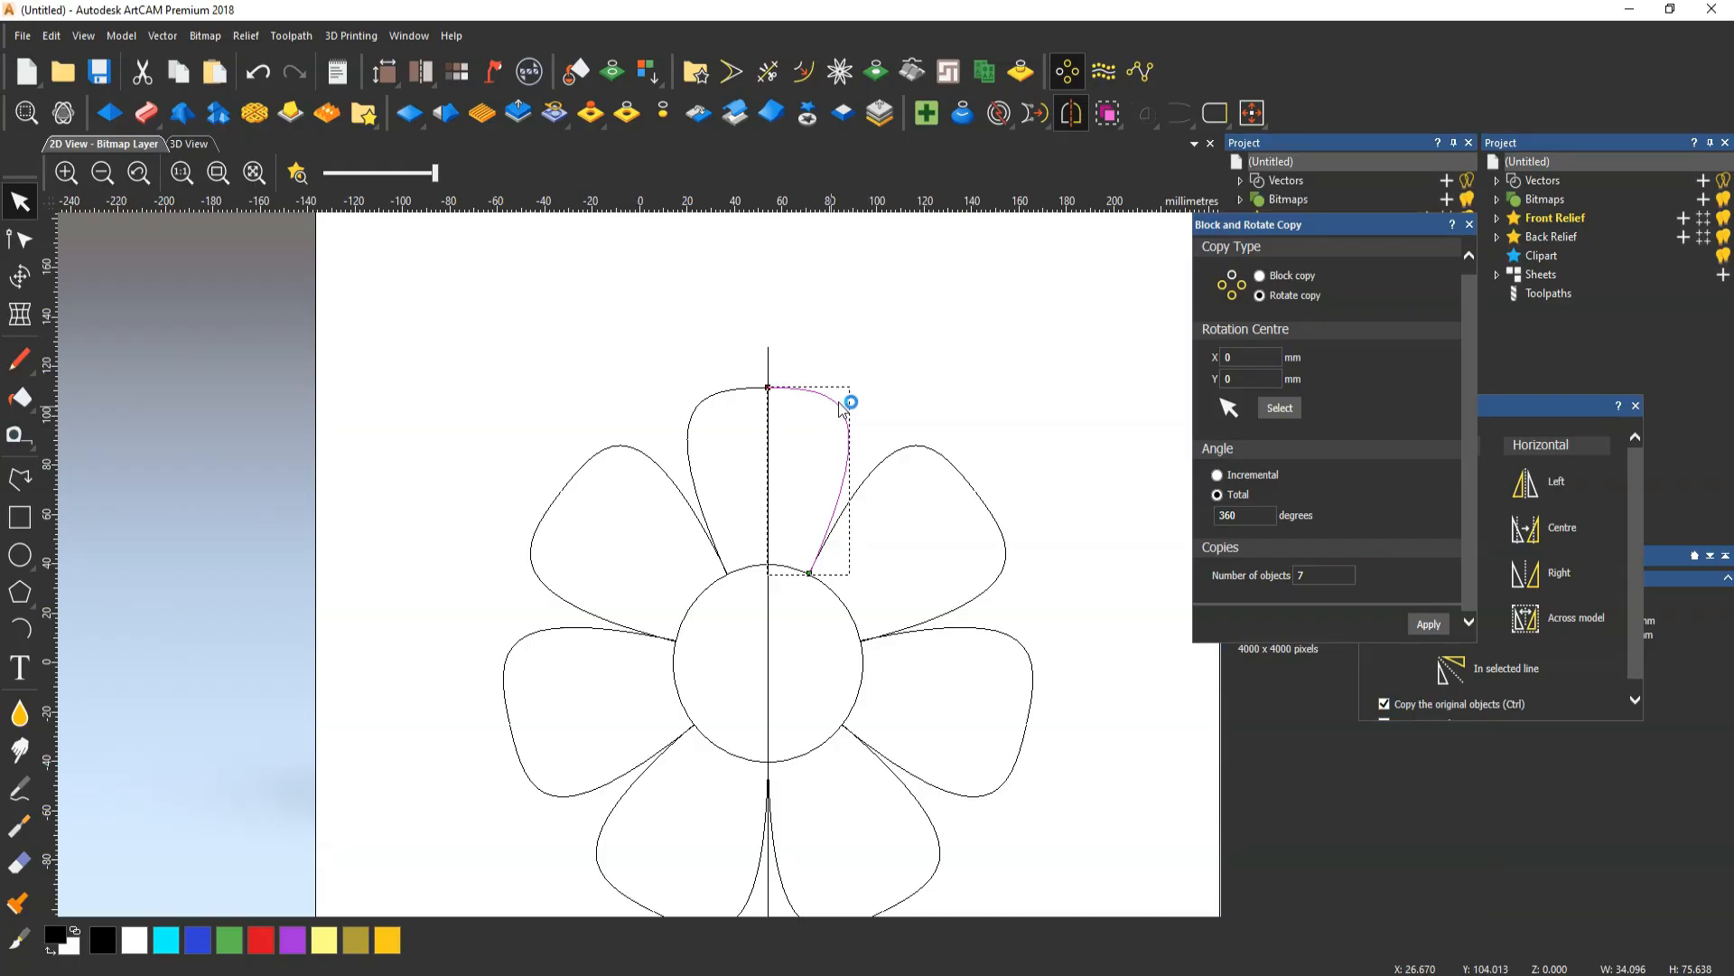
scroll(842, 399, up, 1)
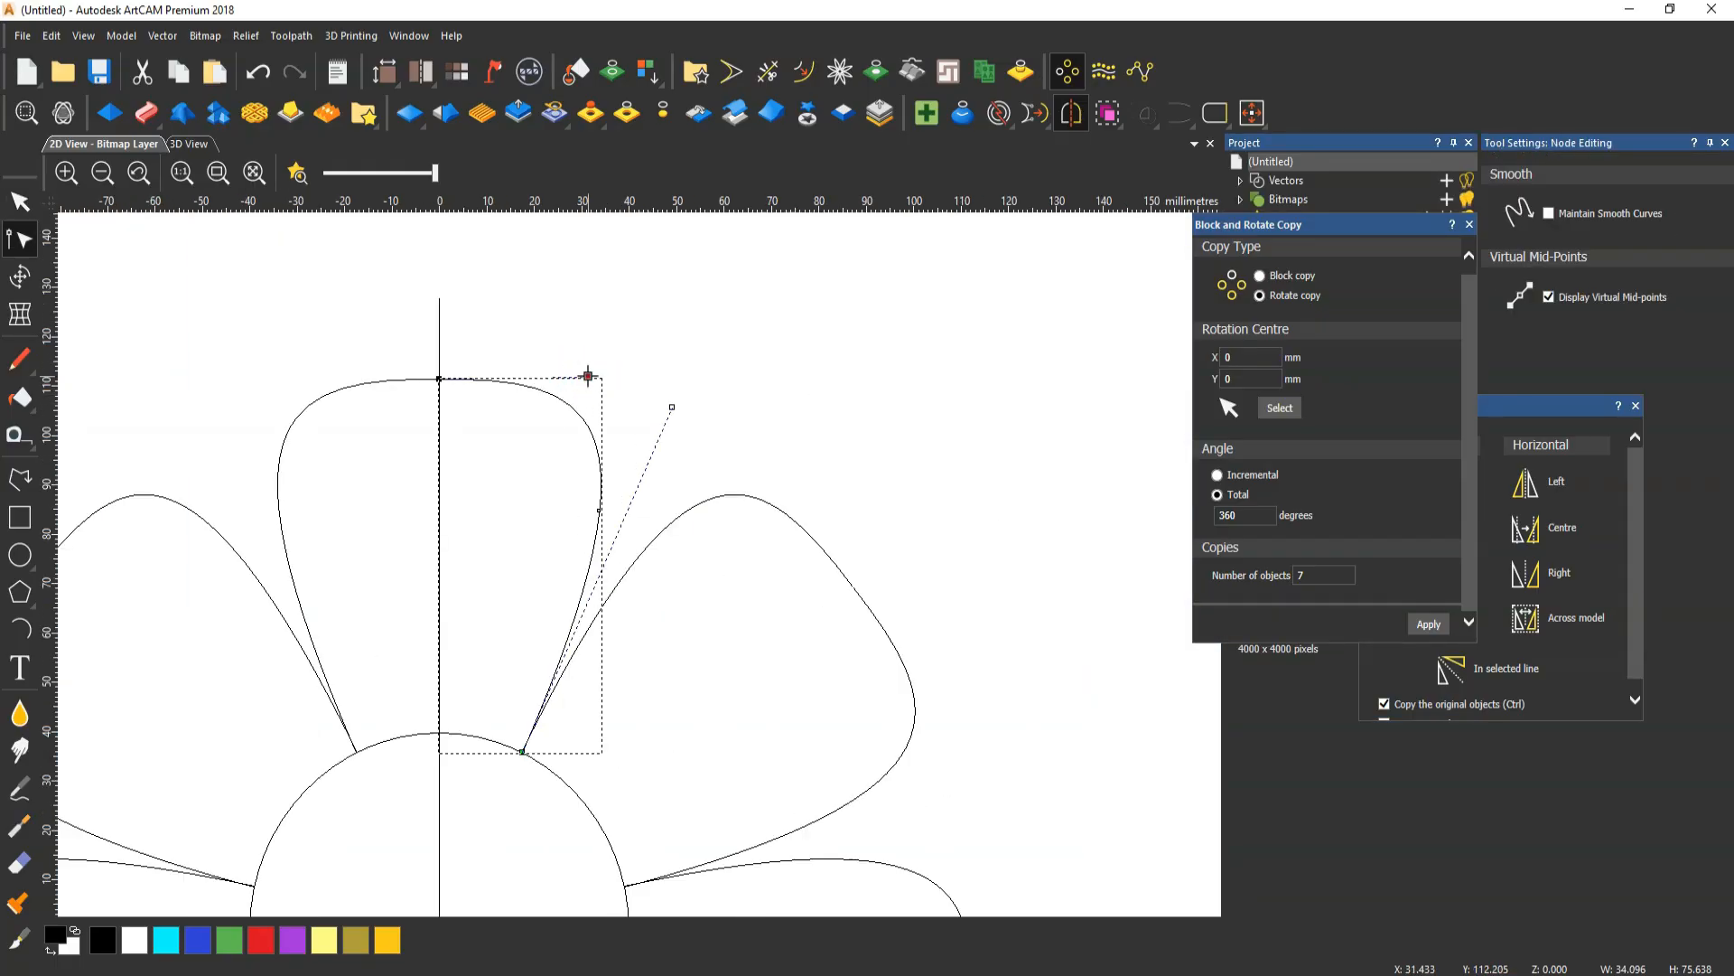
drag(588, 376, 640, 380)
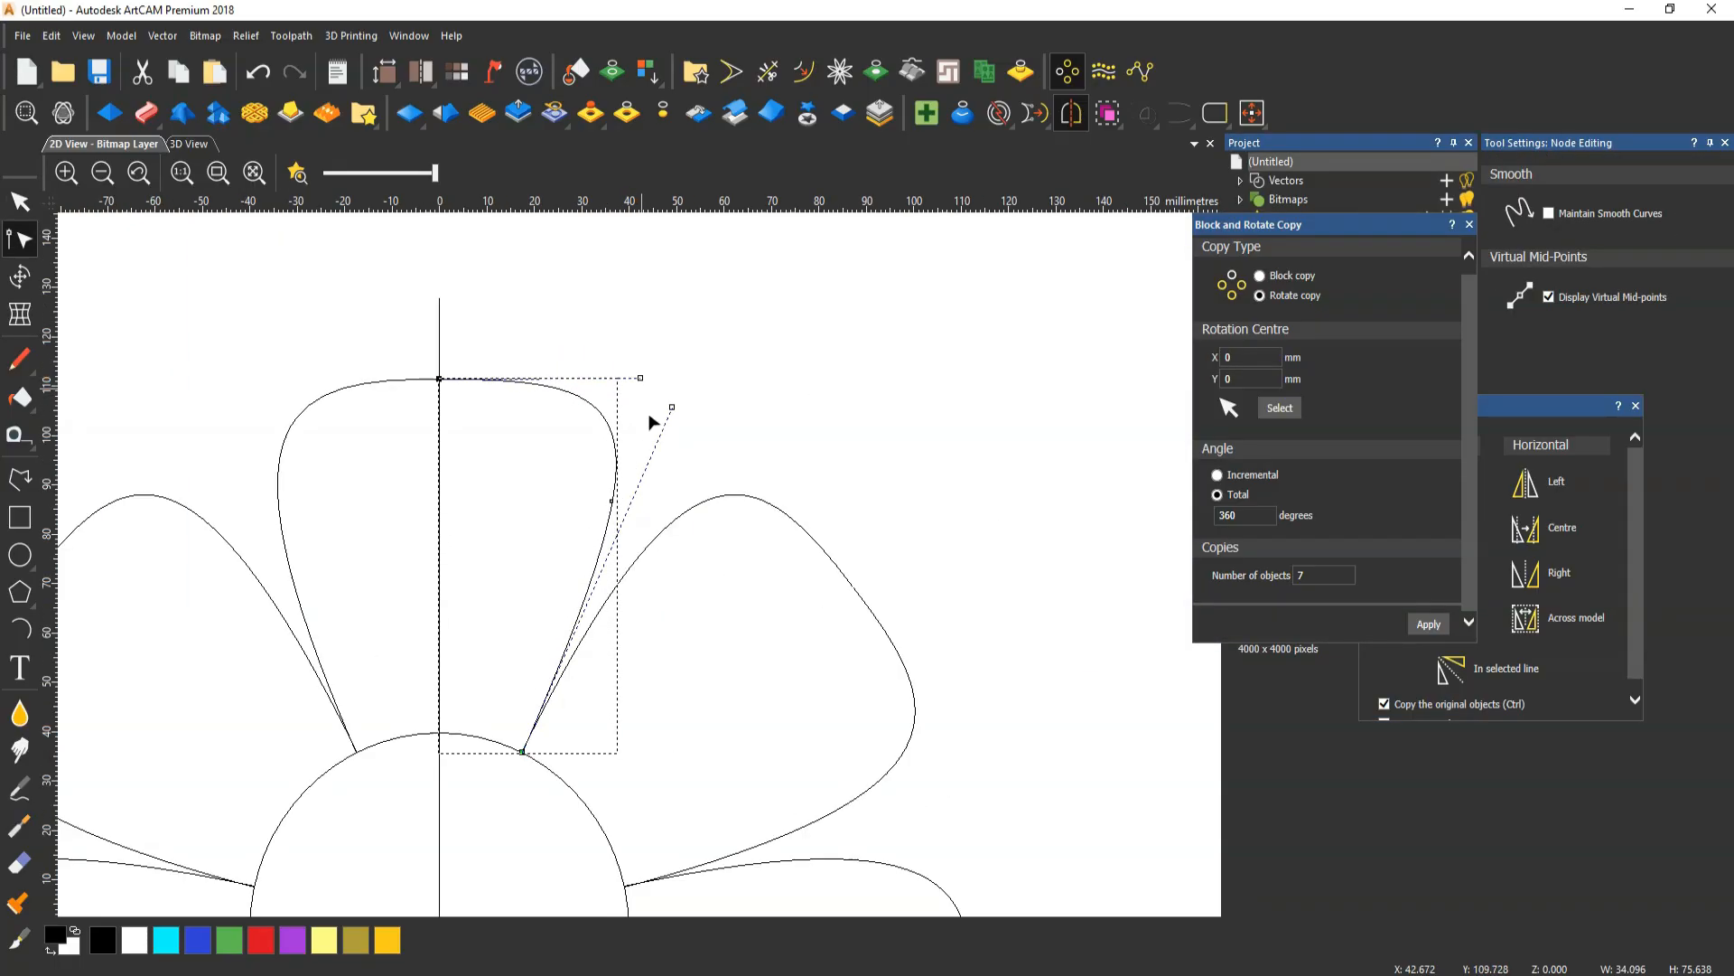
key(n)
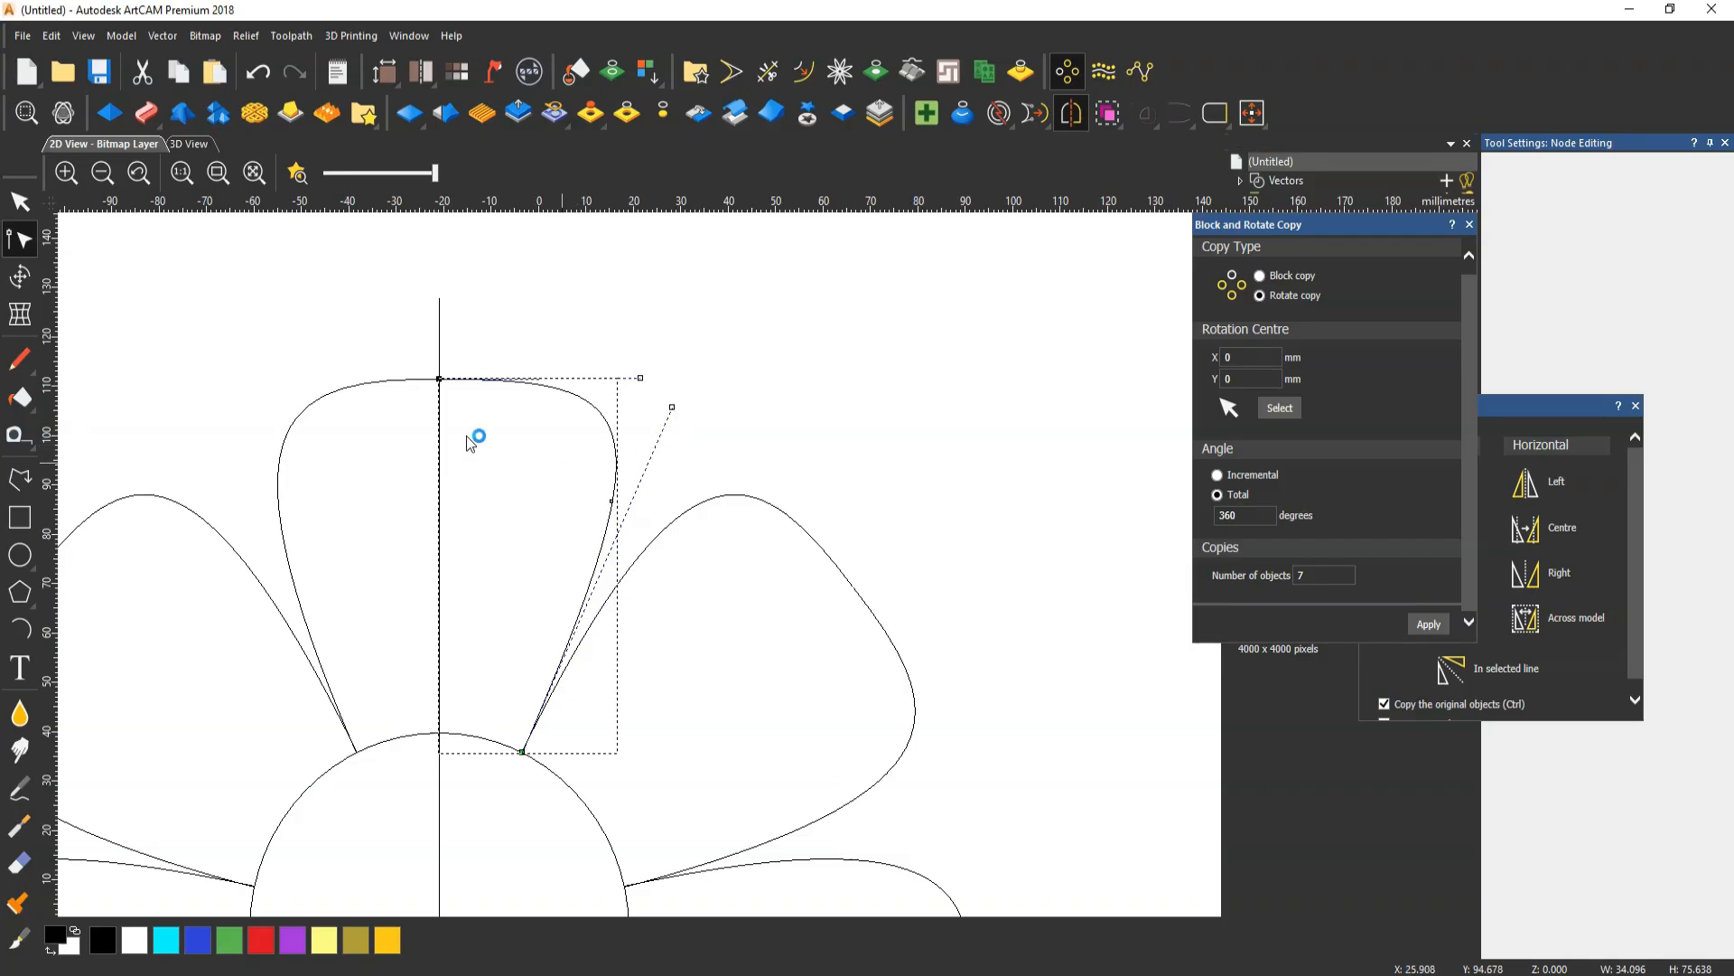
Clear every rotated petal copy and the top petal's left half, leaving only the widened right half, circle and centre line
scroll(425, 508, down, 4)
drag(845, 542, 781, 772)
key(Delete)
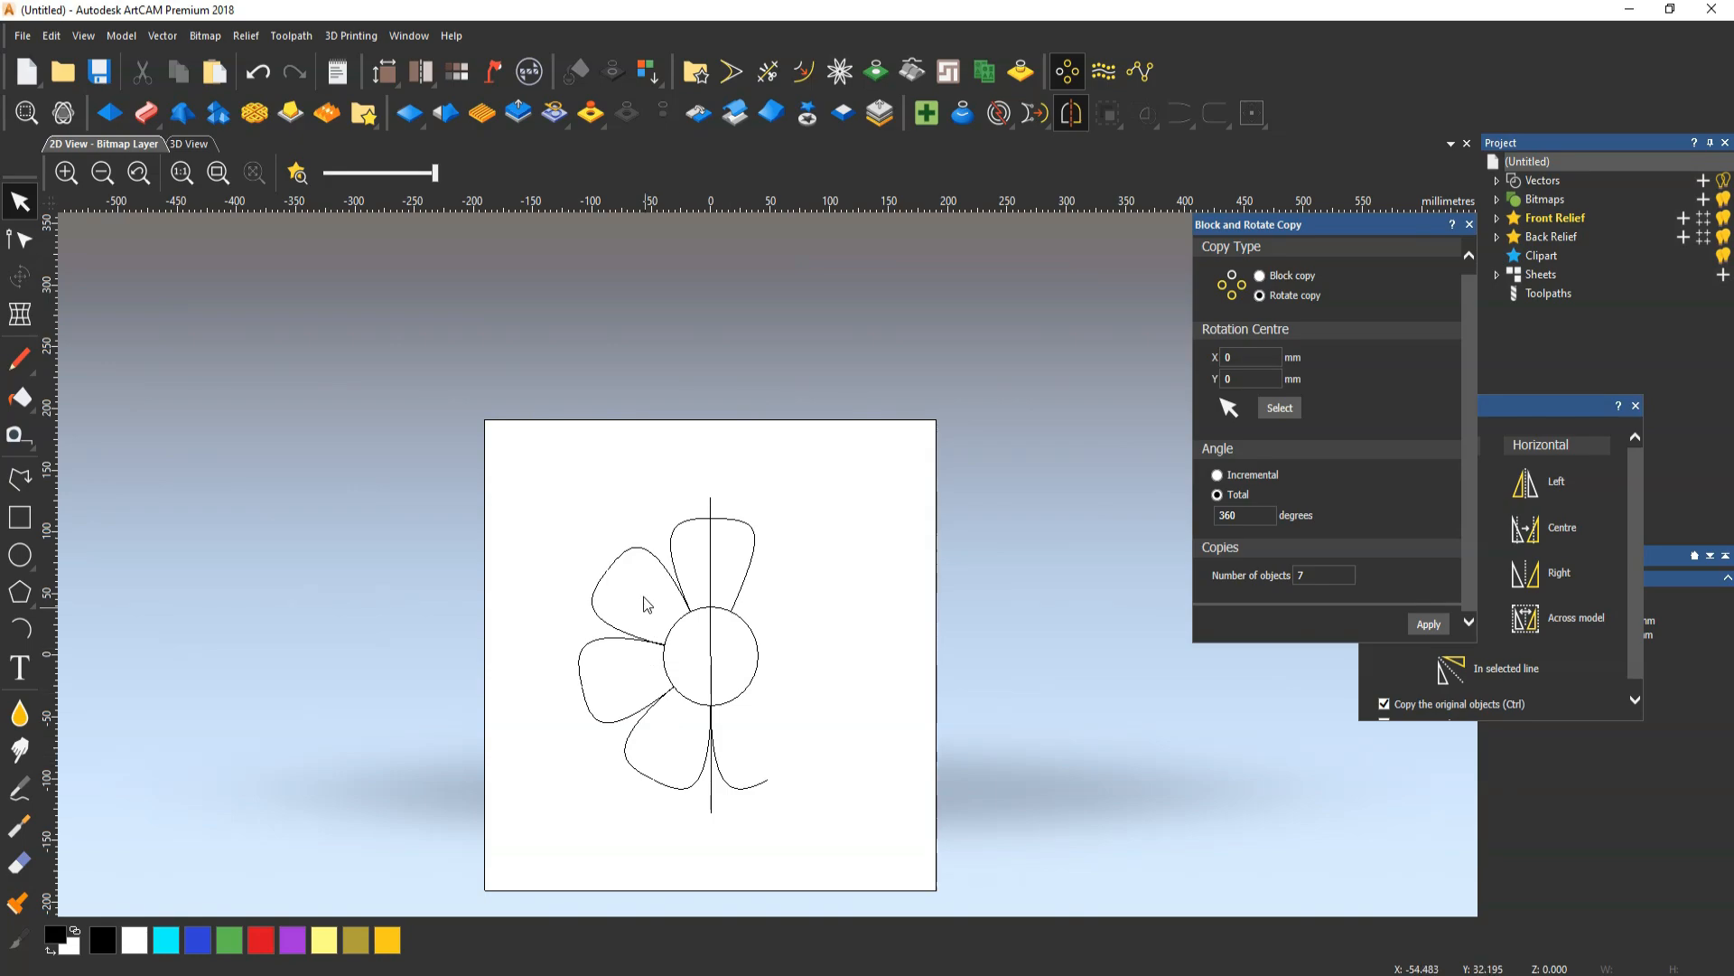
drag(650, 562, 562, 719)
key(Delete)
drag(696, 713, 596, 808)
key(Delete)
drag(767, 774, 727, 766)
key(Delete)
drag(656, 524, 611, 591)
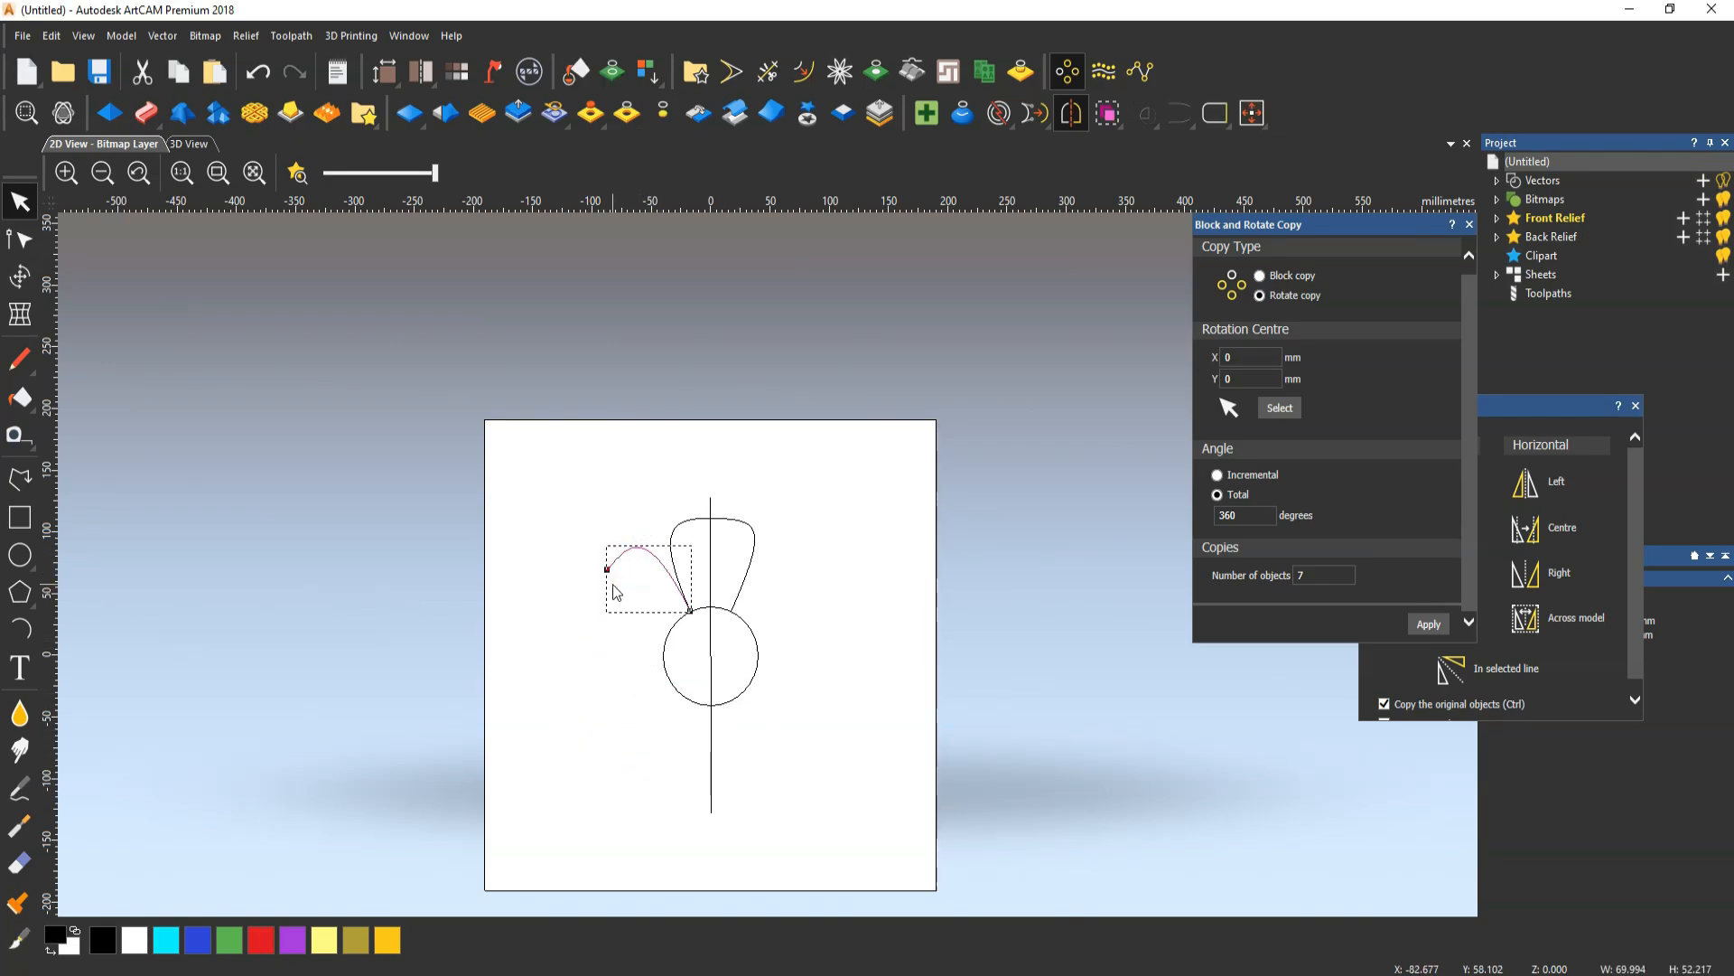
key(Delete)
drag(691, 519, 657, 562)
key(Delete)
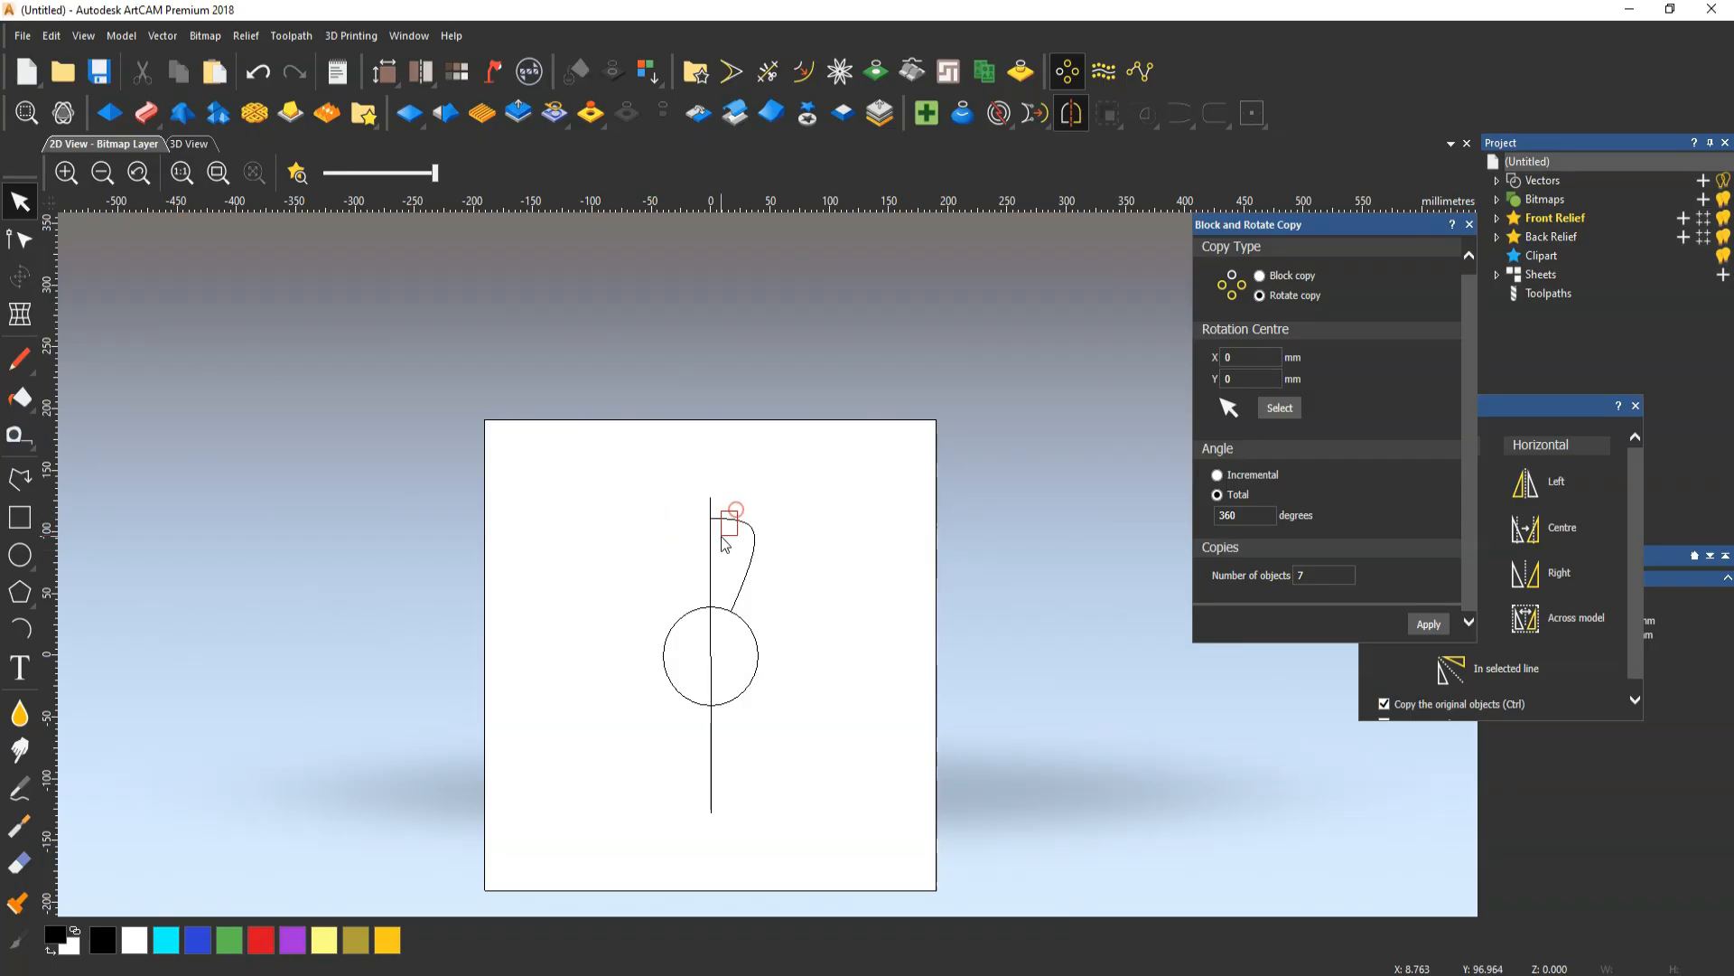
Mirror the widened half-petal to the left with a copy, and repeat the full petal 7 times around the origin over 360 degrees
drag(756, 492, 718, 535)
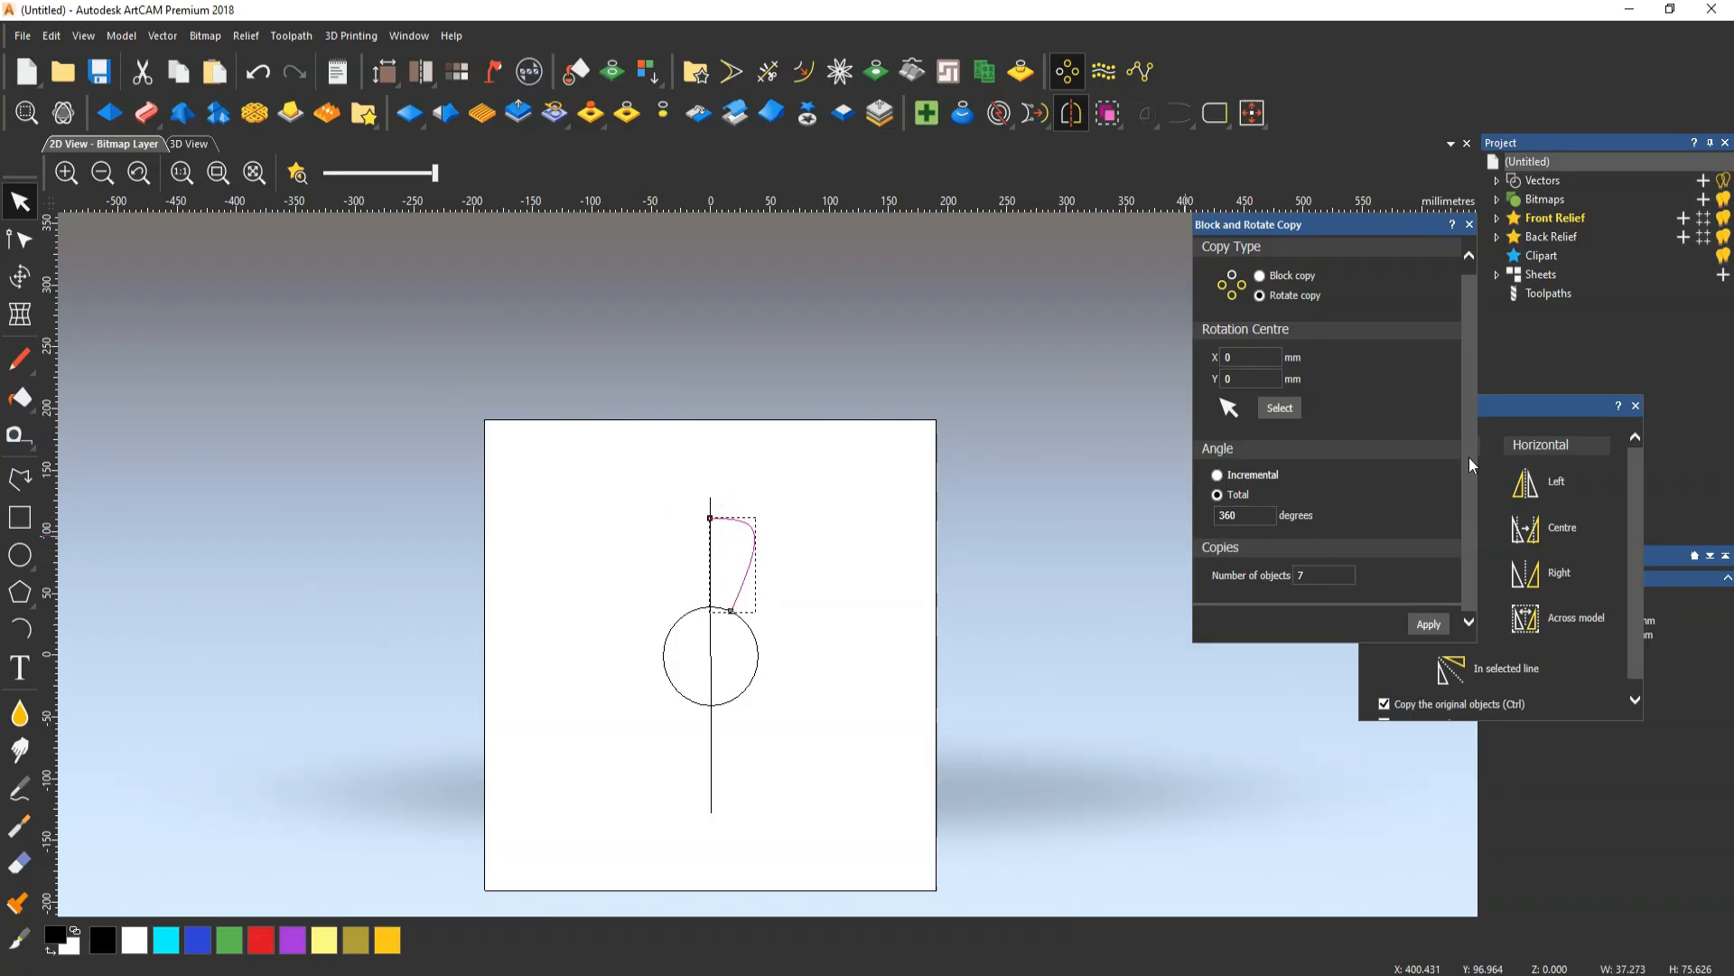
click(1524, 483)
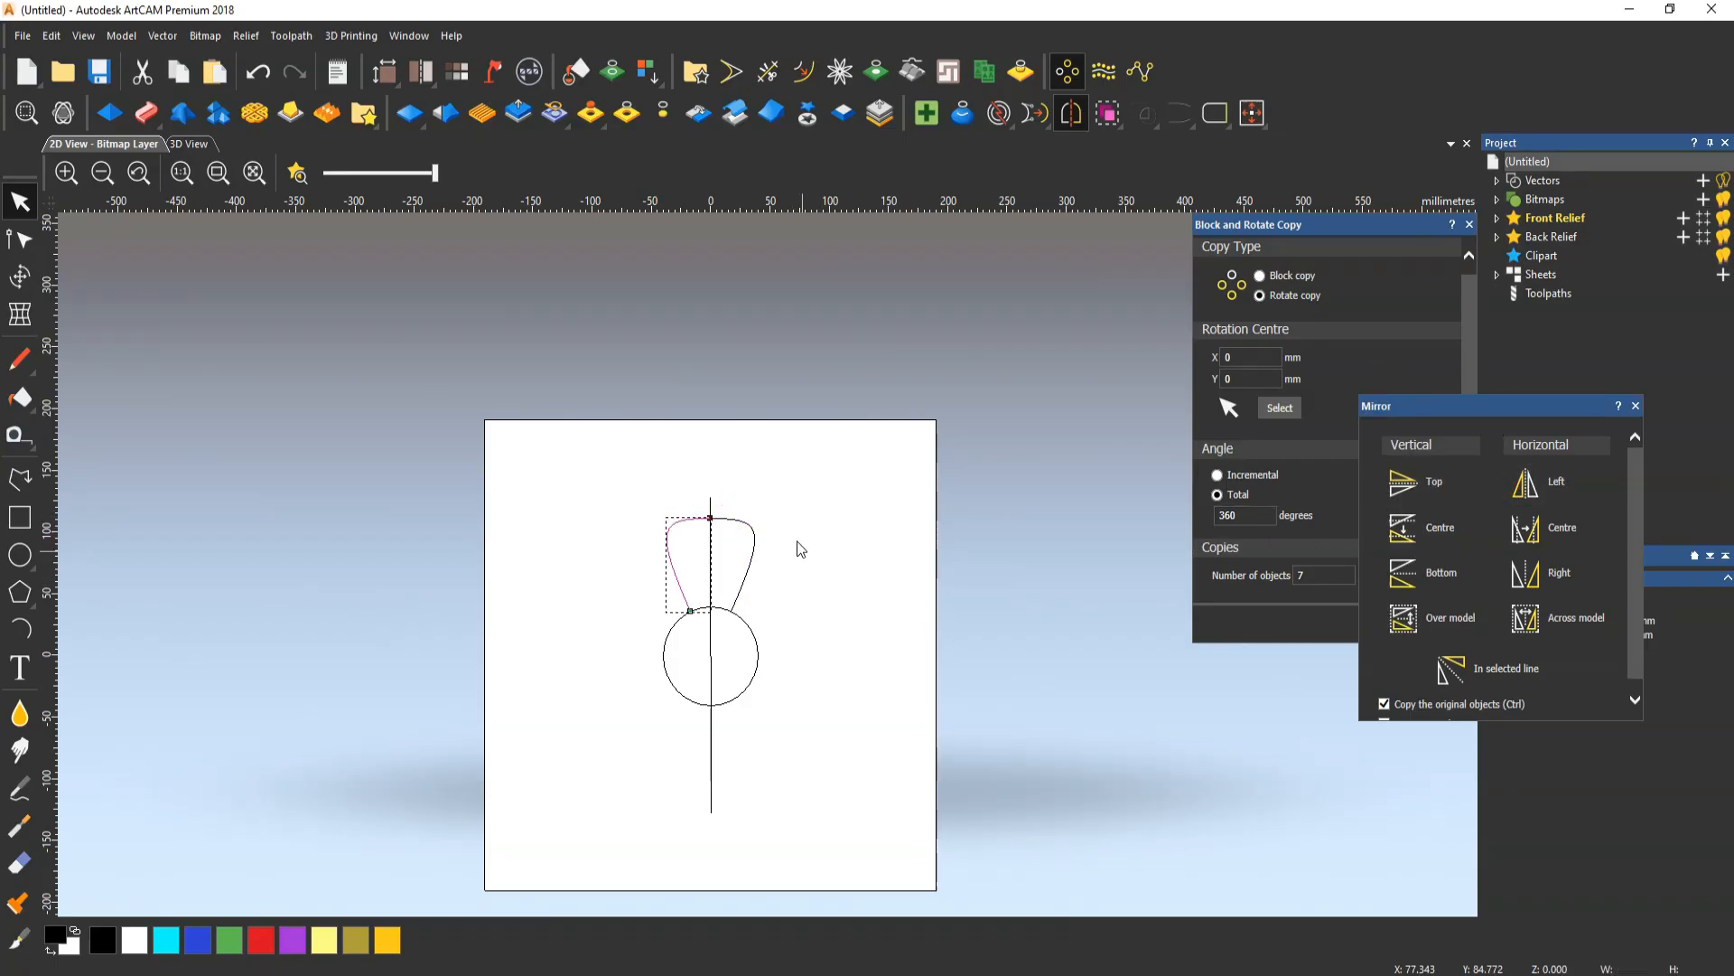
click(1248, 619)
click(1423, 625)
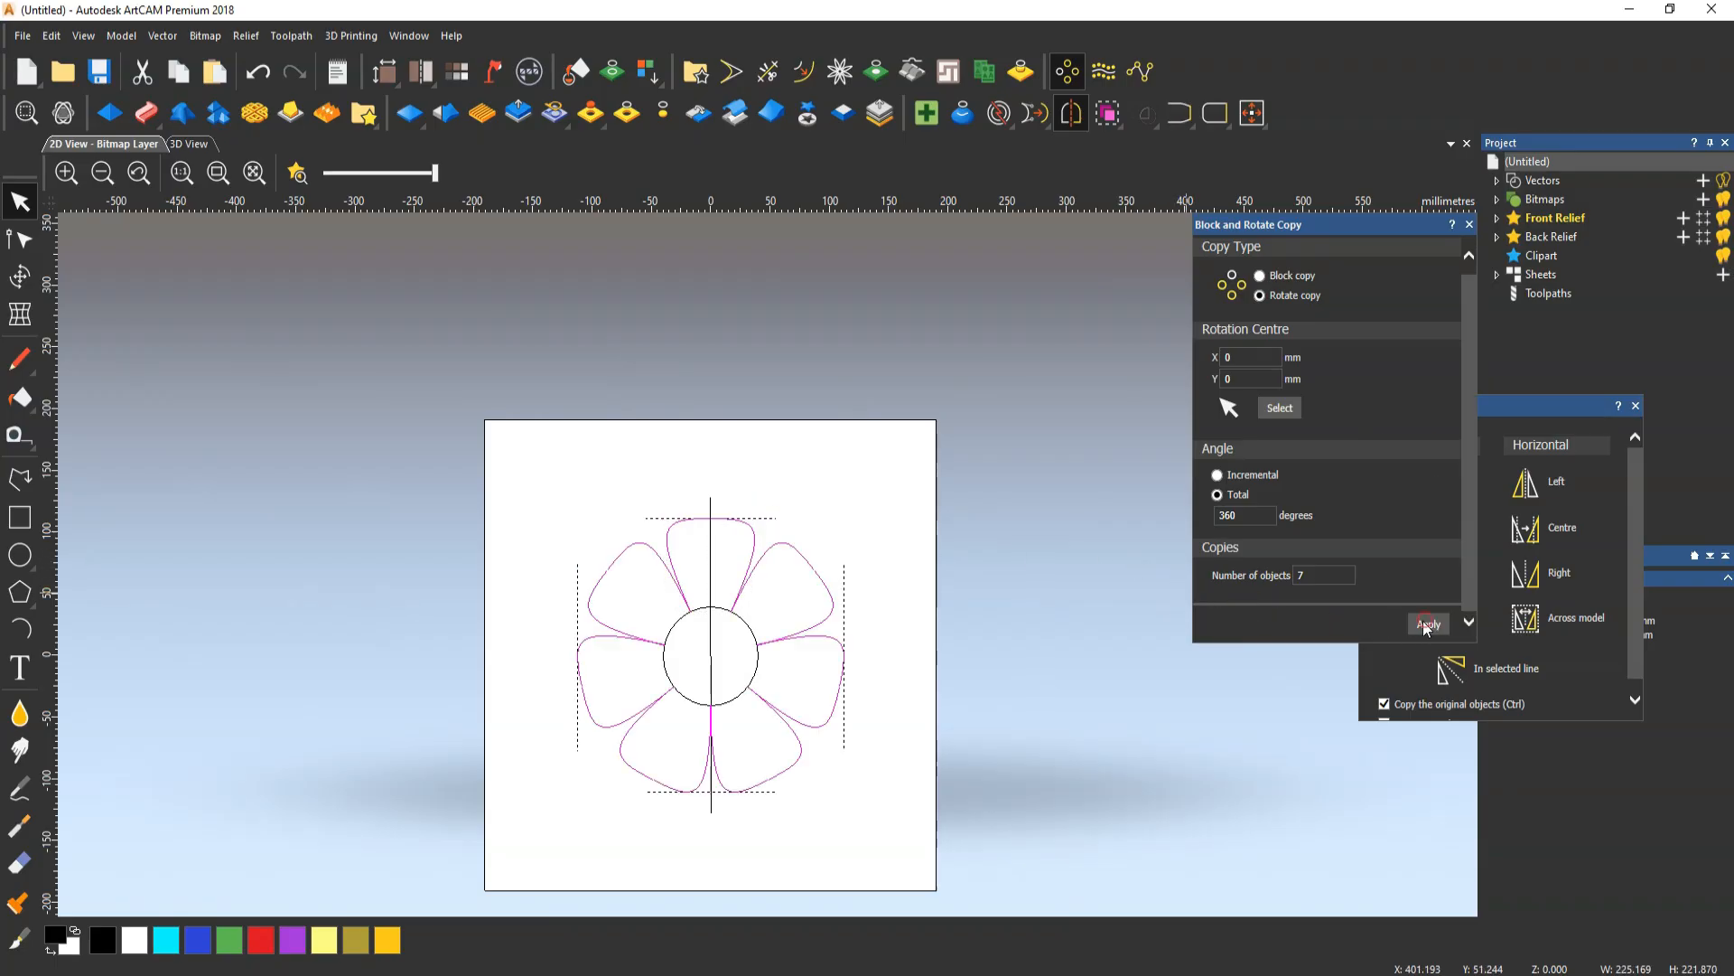
Widen the top petal's right half to about 39 mm by moving its lower curve handle slightly outward and down
scroll(752, 567, up, 2)
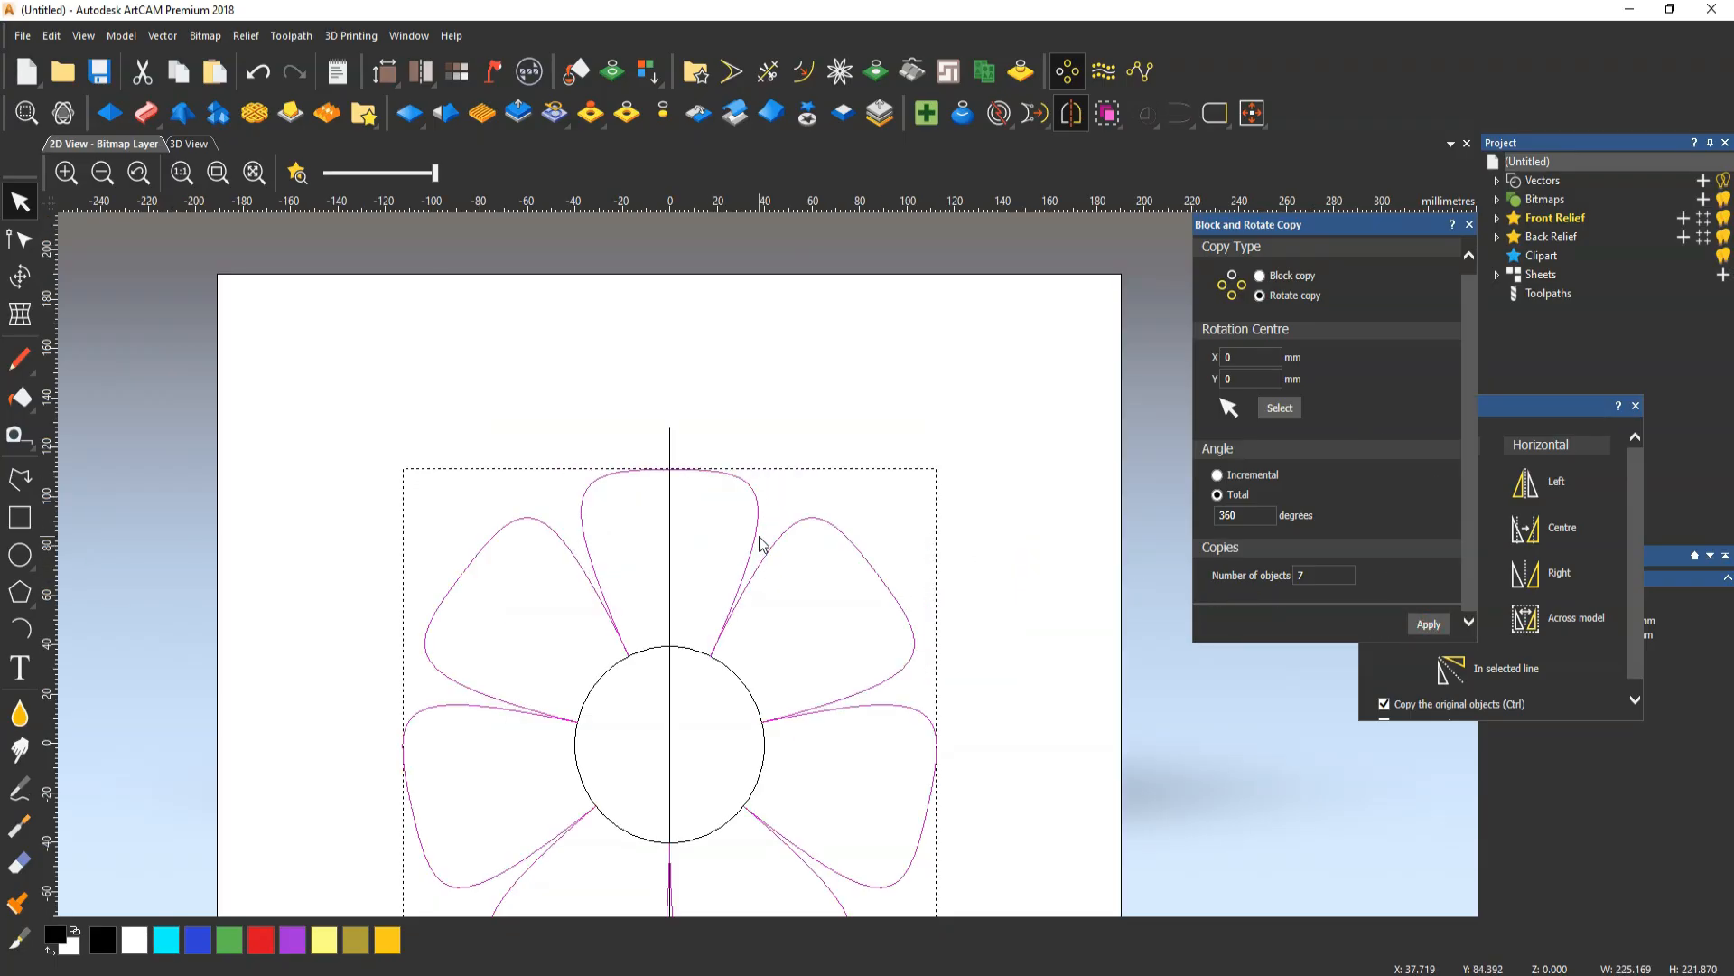
click(722, 516)
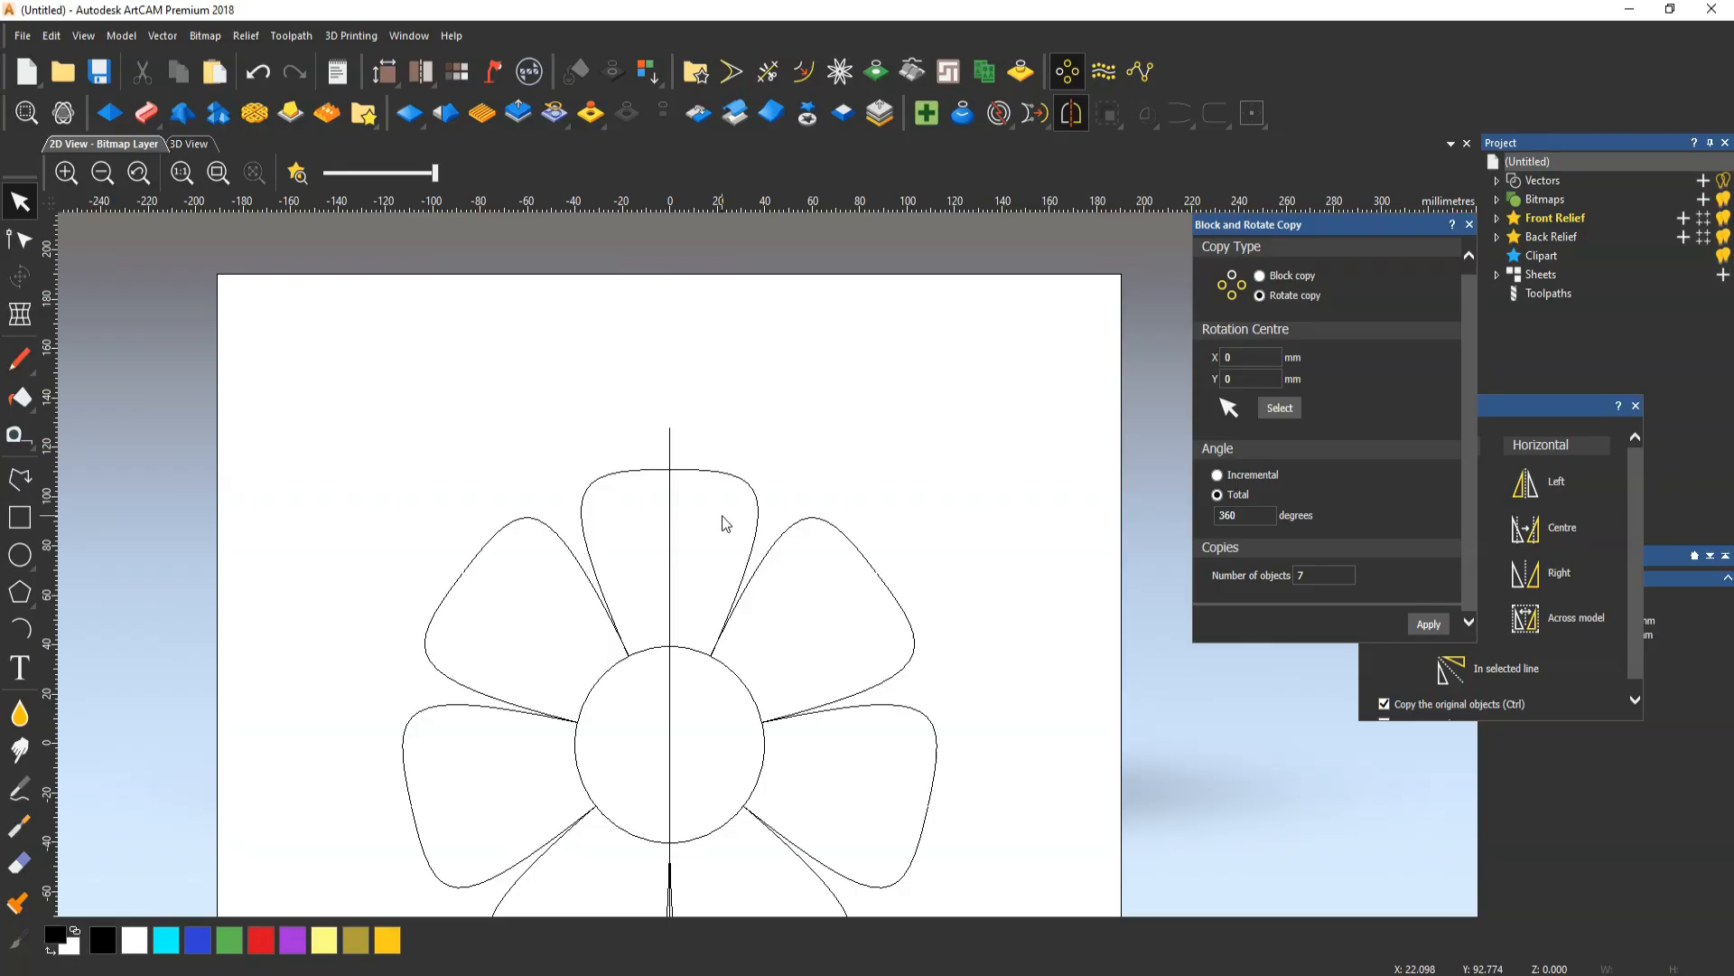
drag(729, 535, 729, 535)
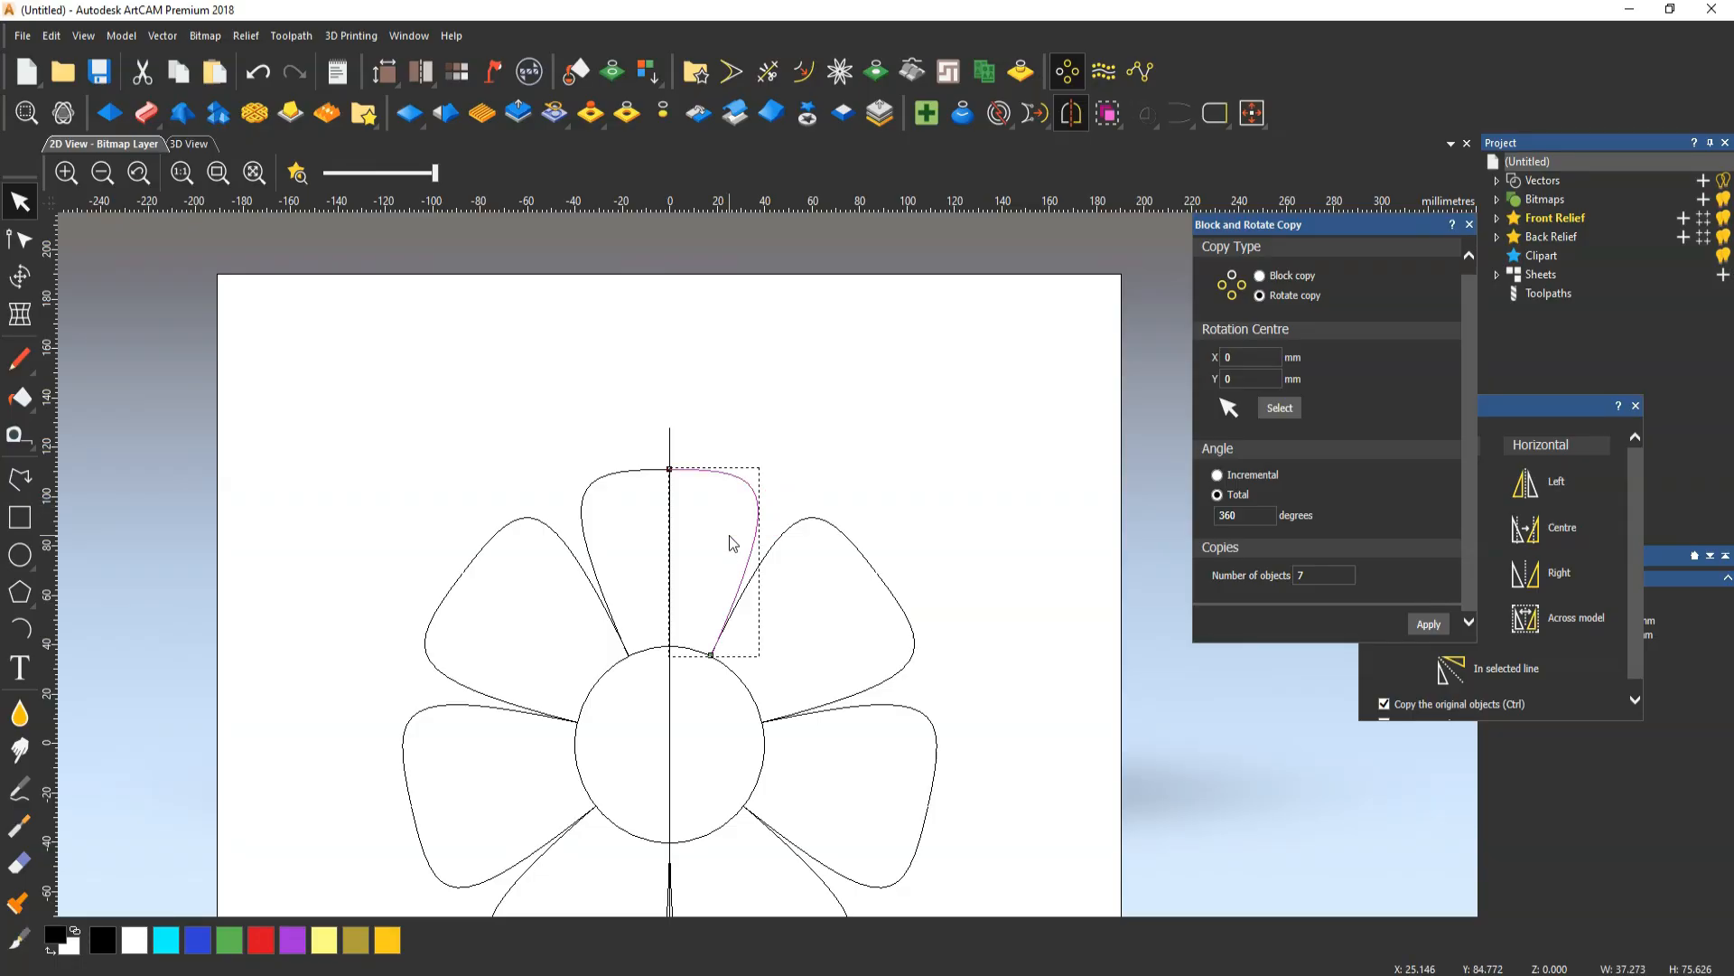
double_click(758, 521)
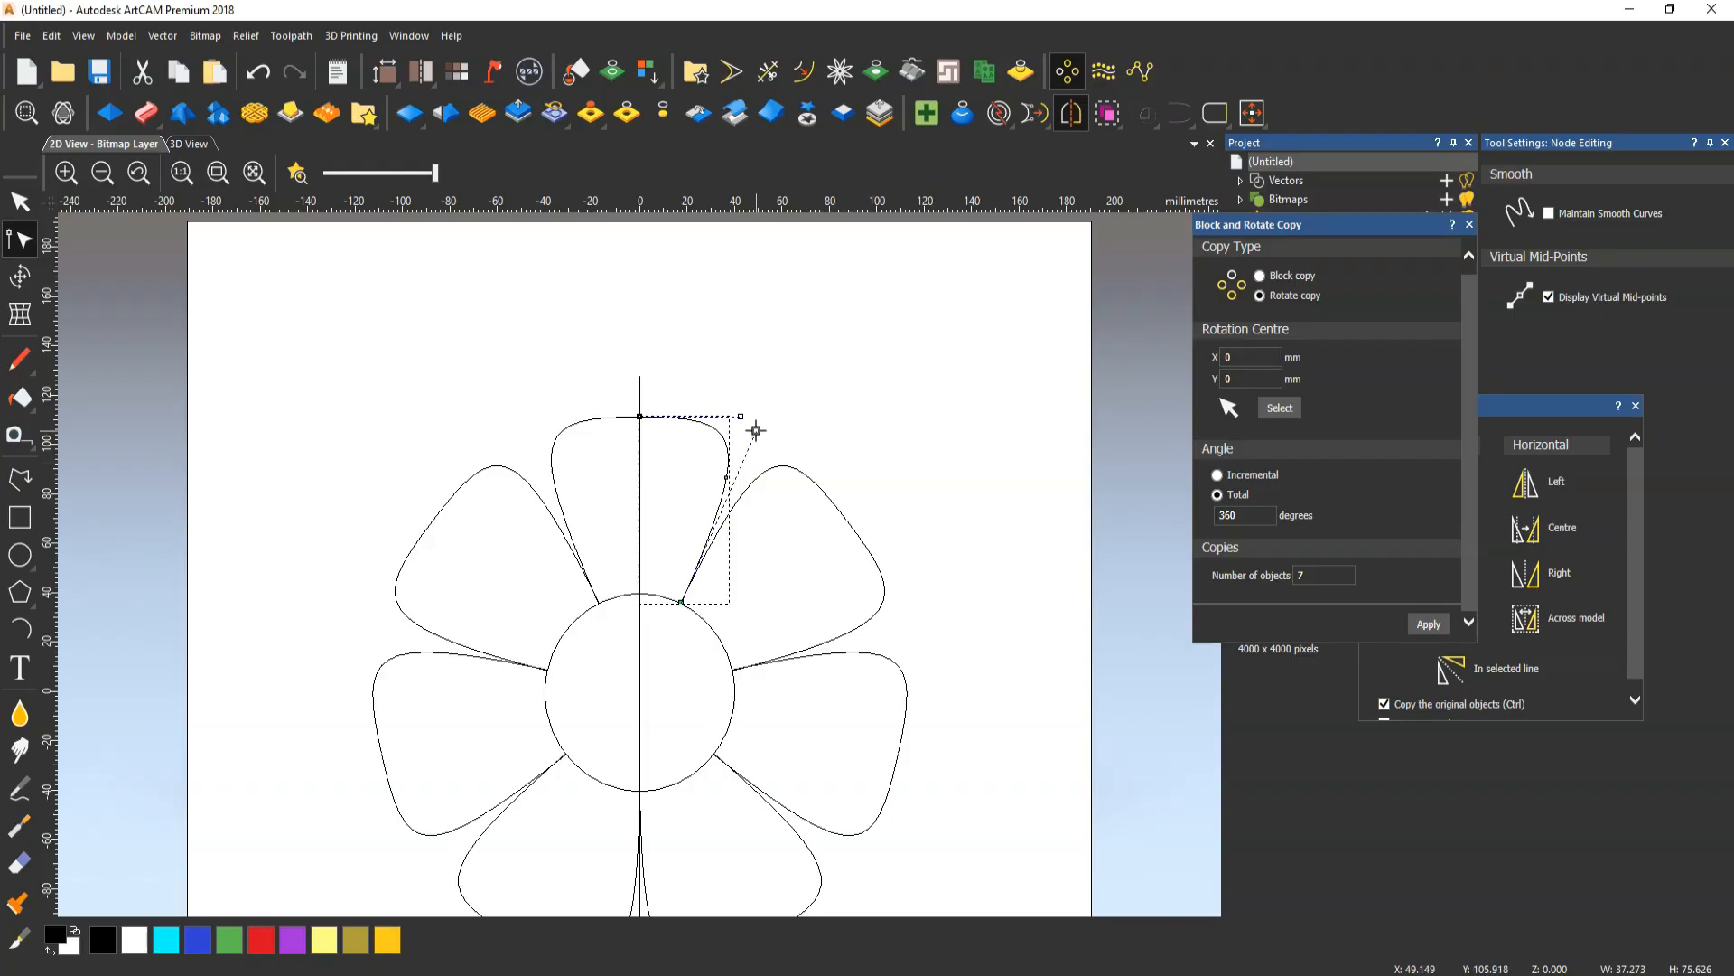
drag(756, 430, 765, 446)
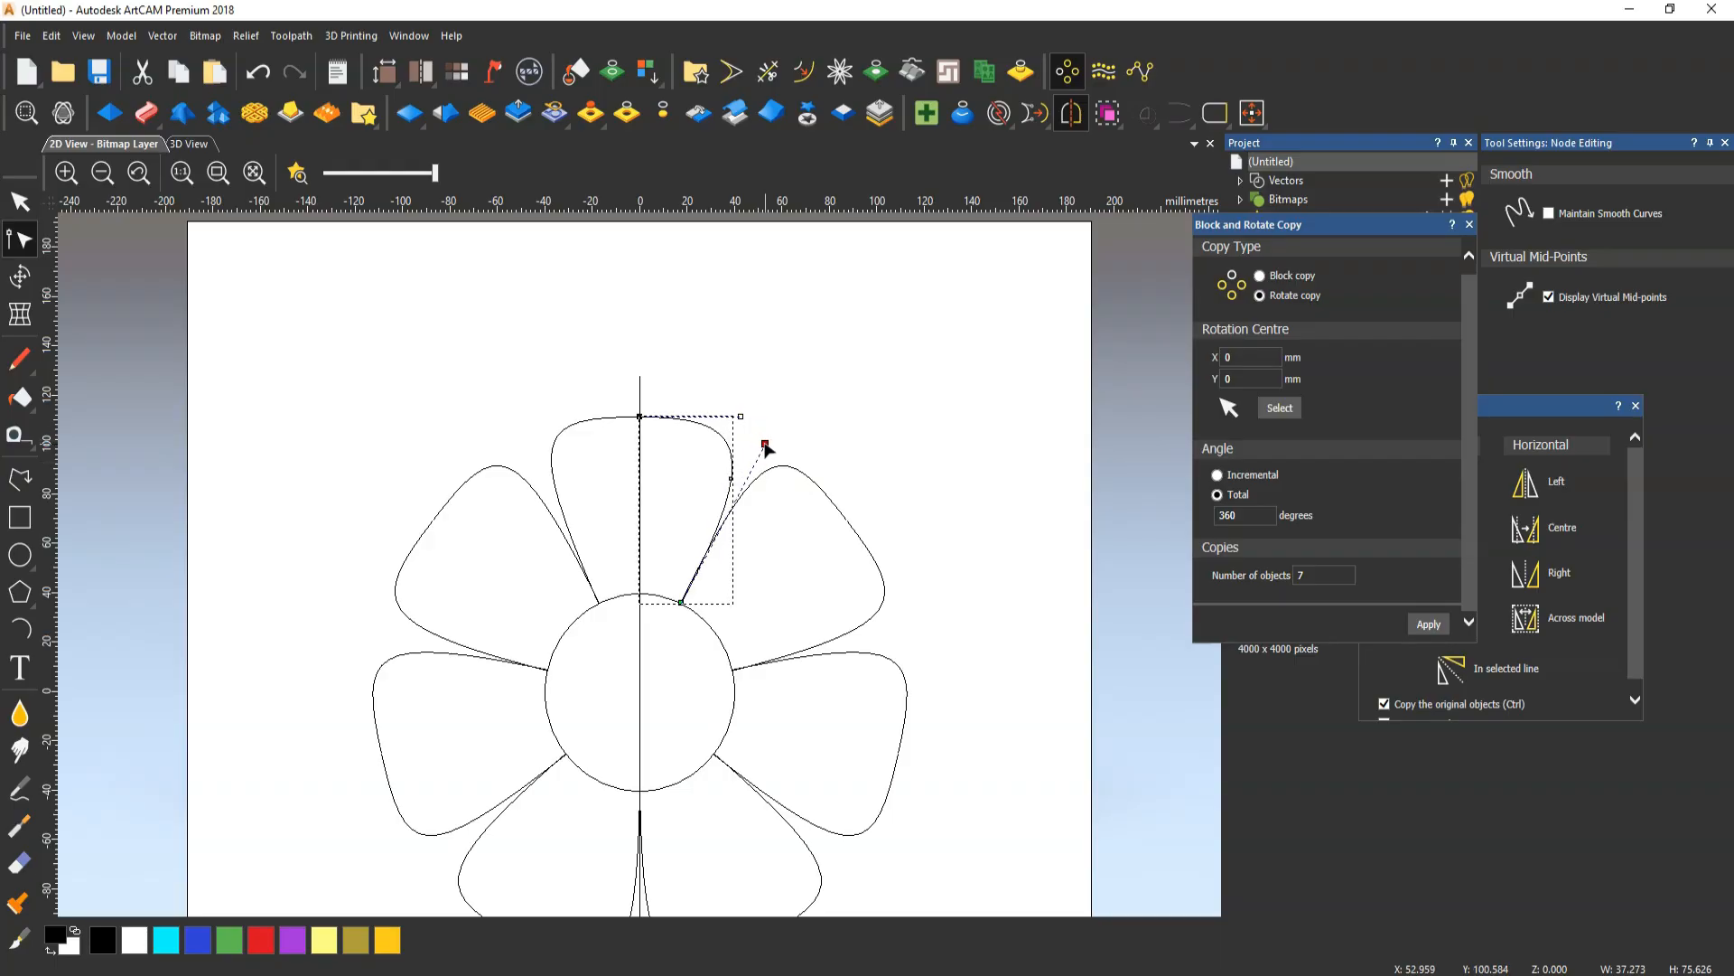
key(n)
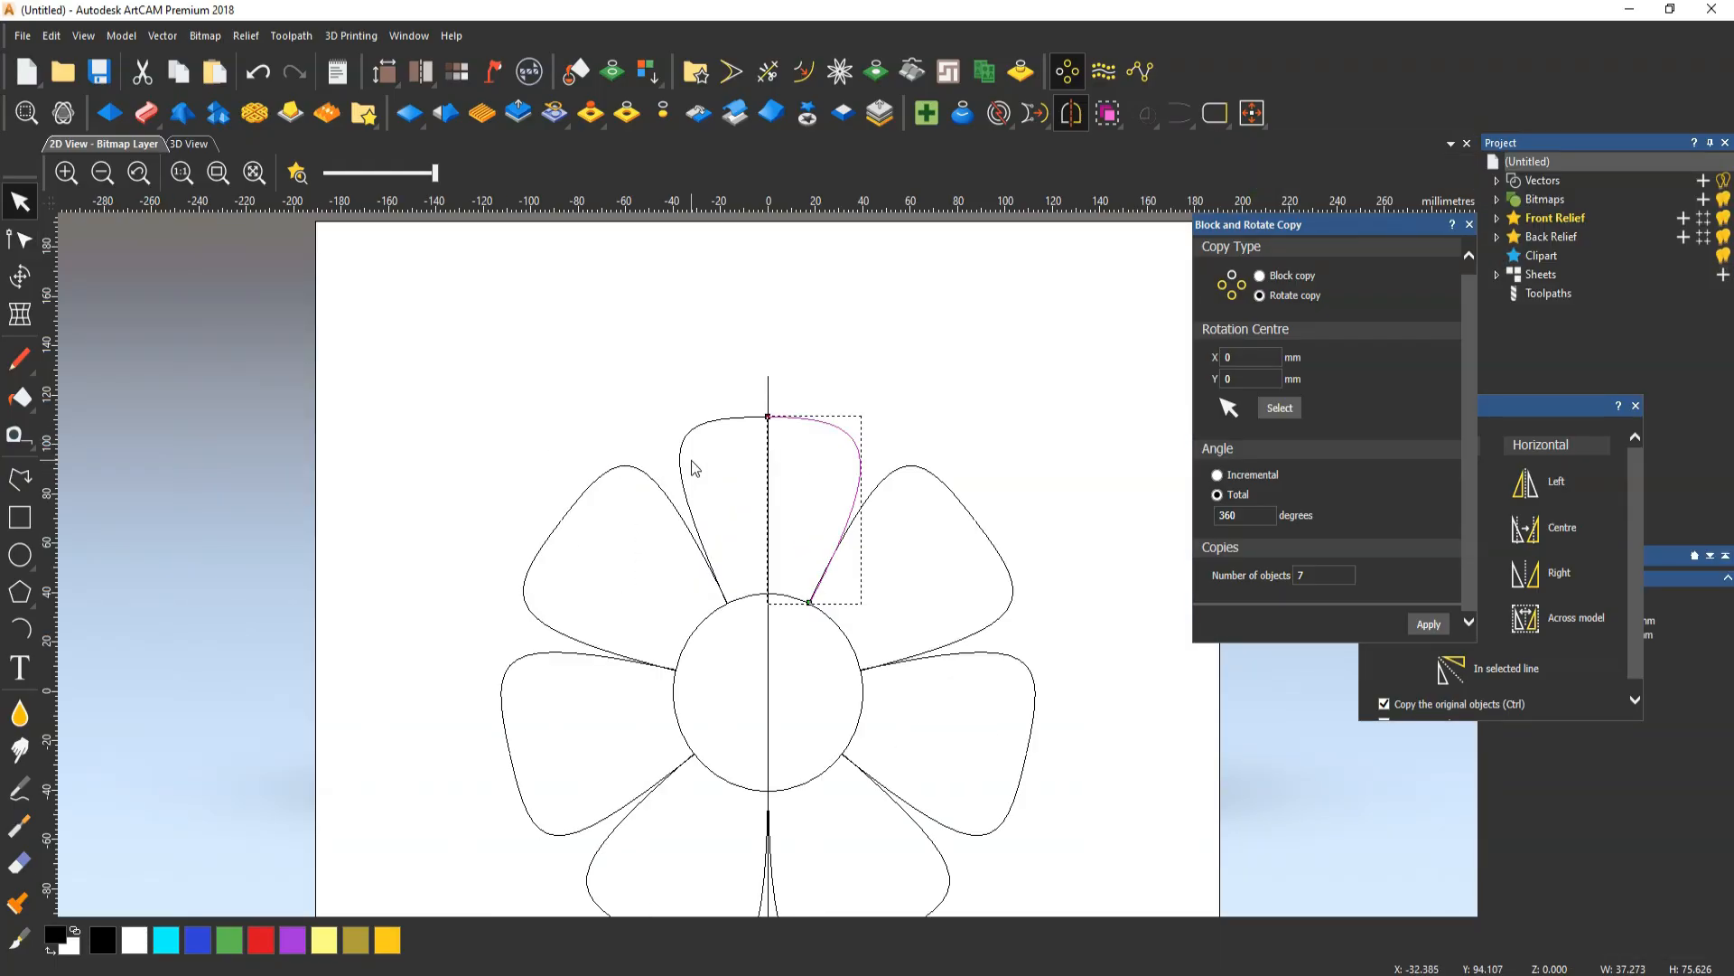
Clear all rotated petal copies and the top petal's left half, keeping the top right half, centre circle and vertical centre line
drag(710, 455, 551, 619)
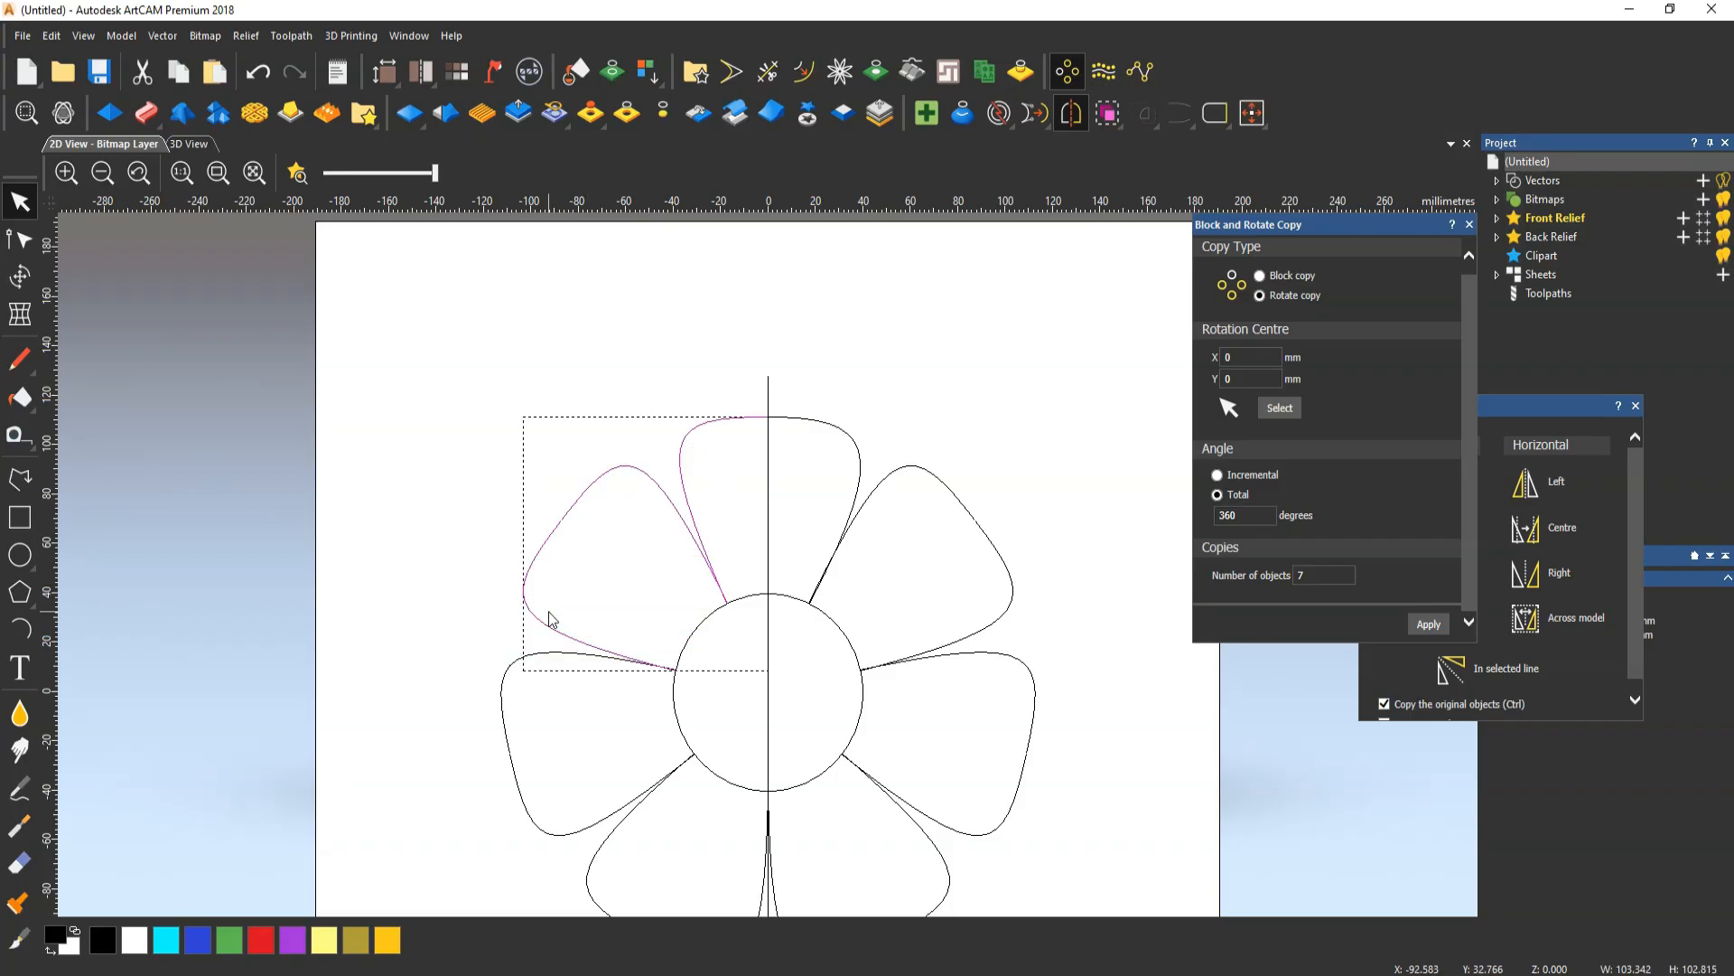
key(Delete)
scroll(719, 768, down, 1)
drag(759, 730, 650, 671)
key(Delete)
drag(686, 583, 654, 649)
key(Delete)
drag(712, 708, 699, 779)
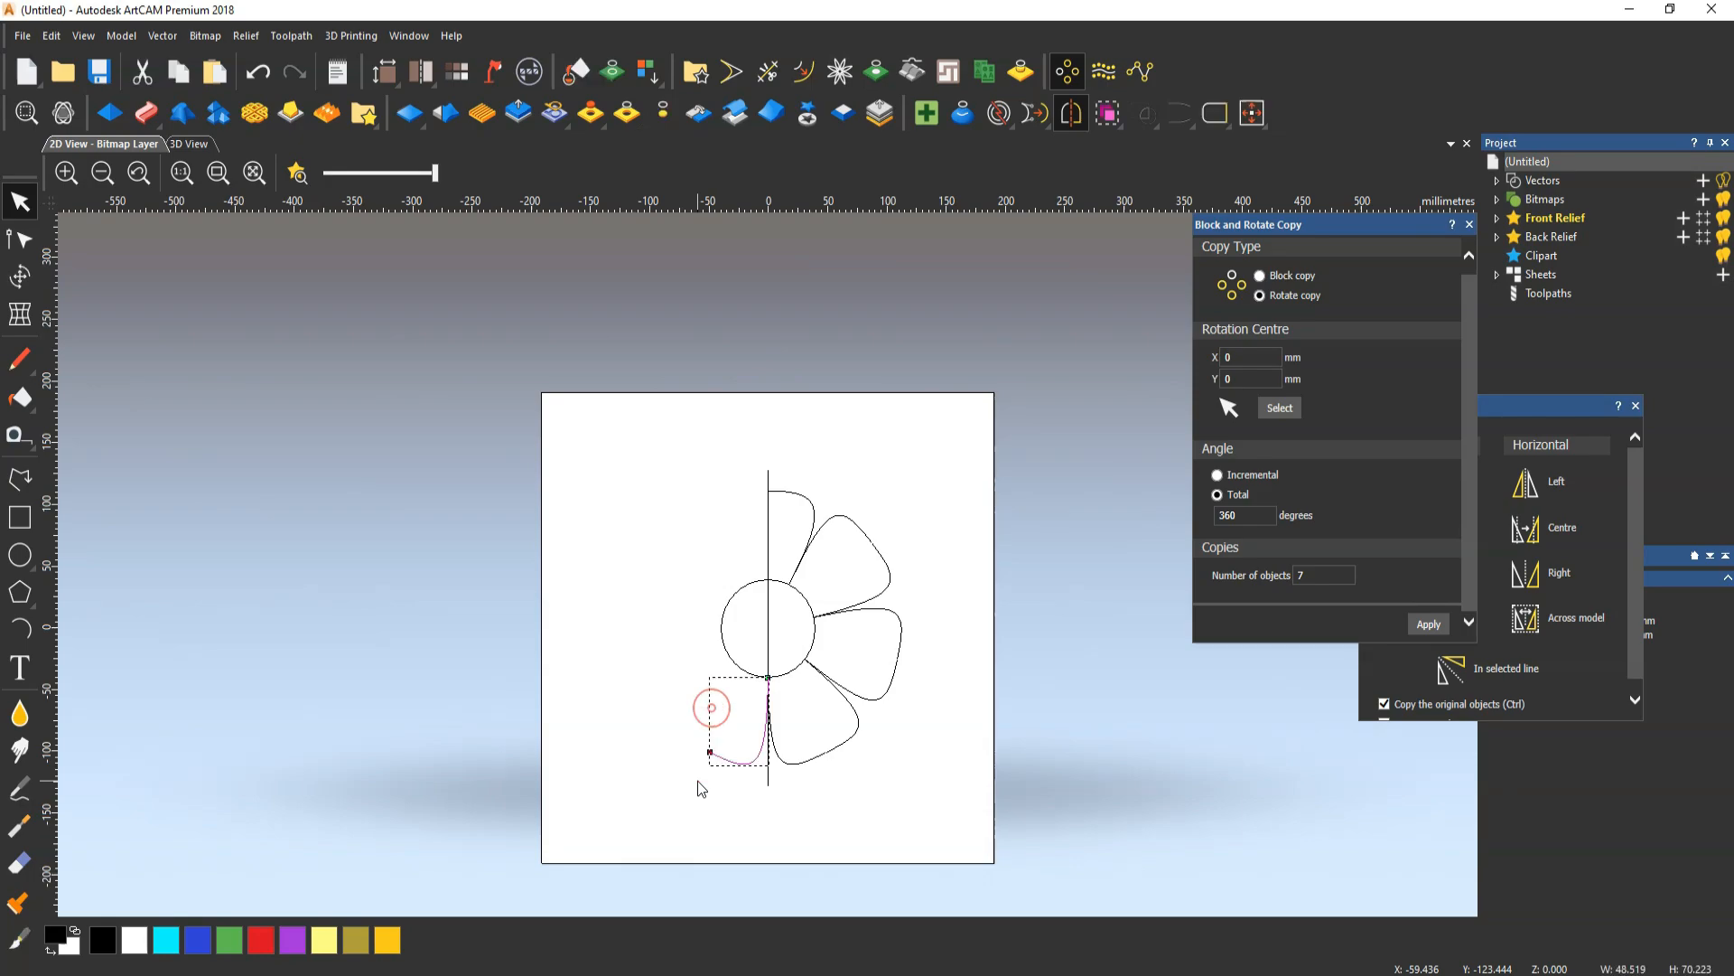
key(Delete)
drag(910, 526, 807, 757)
key(Delete)
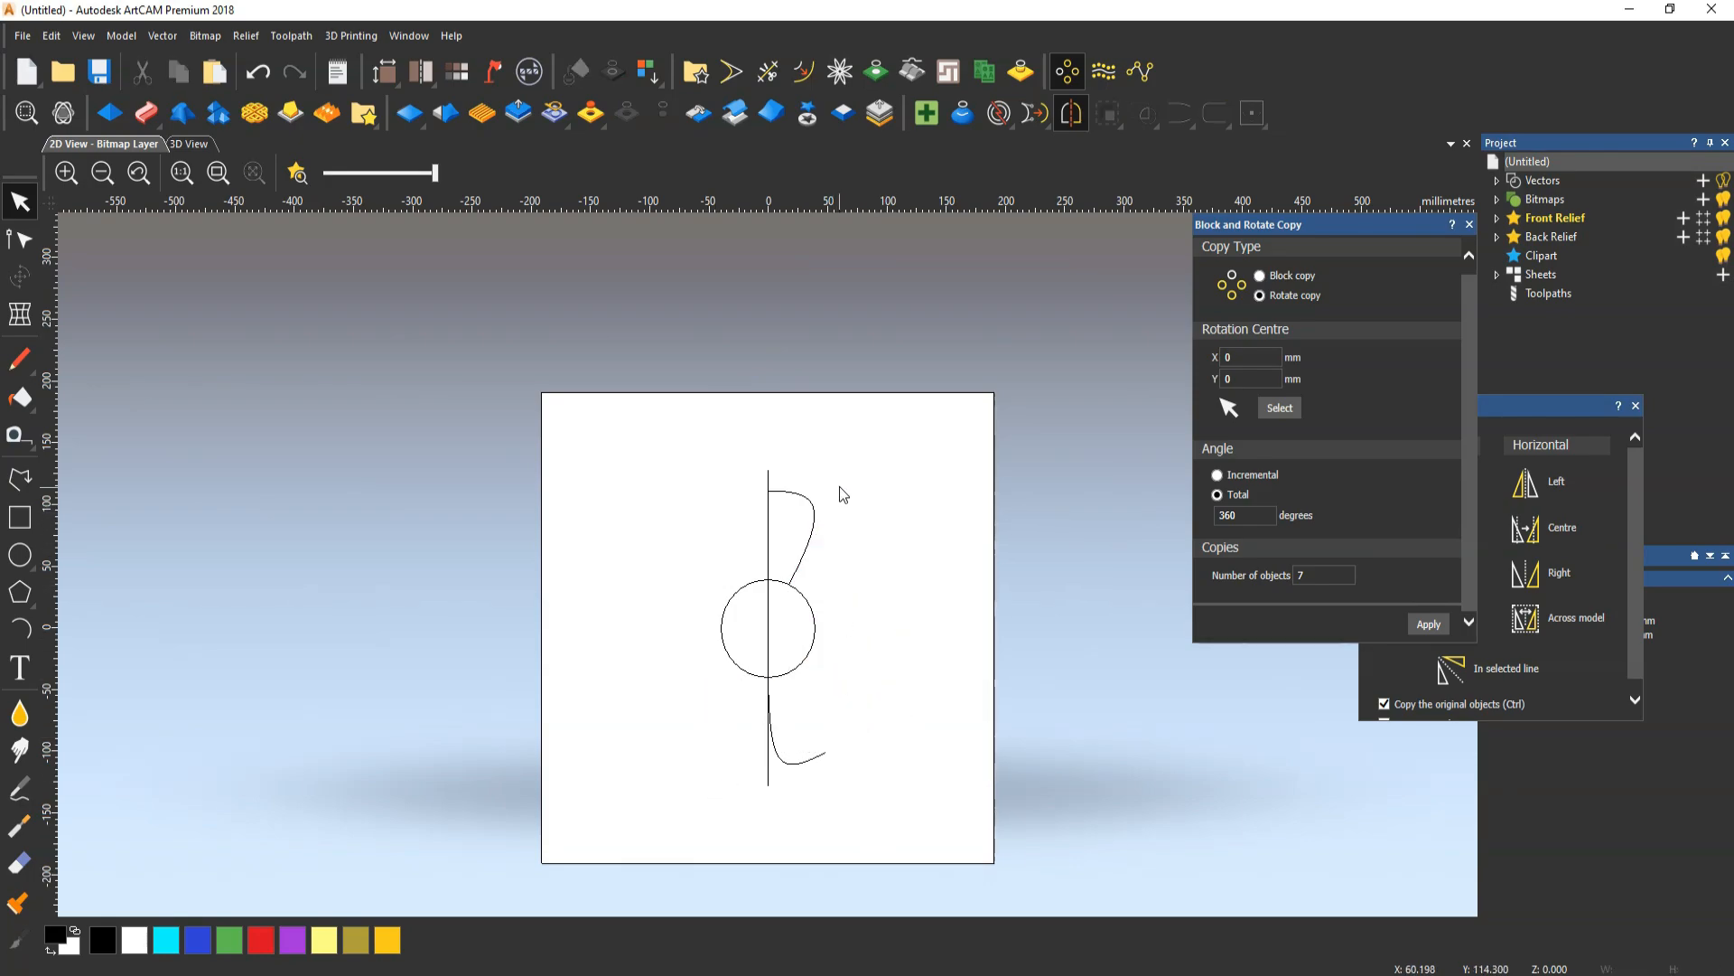
drag(833, 493, 794, 565)
drag(858, 747, 806, 804)
key(Delete)
Mirror the top half-petal to the left with a copy, and repeat the full petal 7 times around the origin over 360 degrees
drag(833, 469, 799, 542)
click(1548, 413)
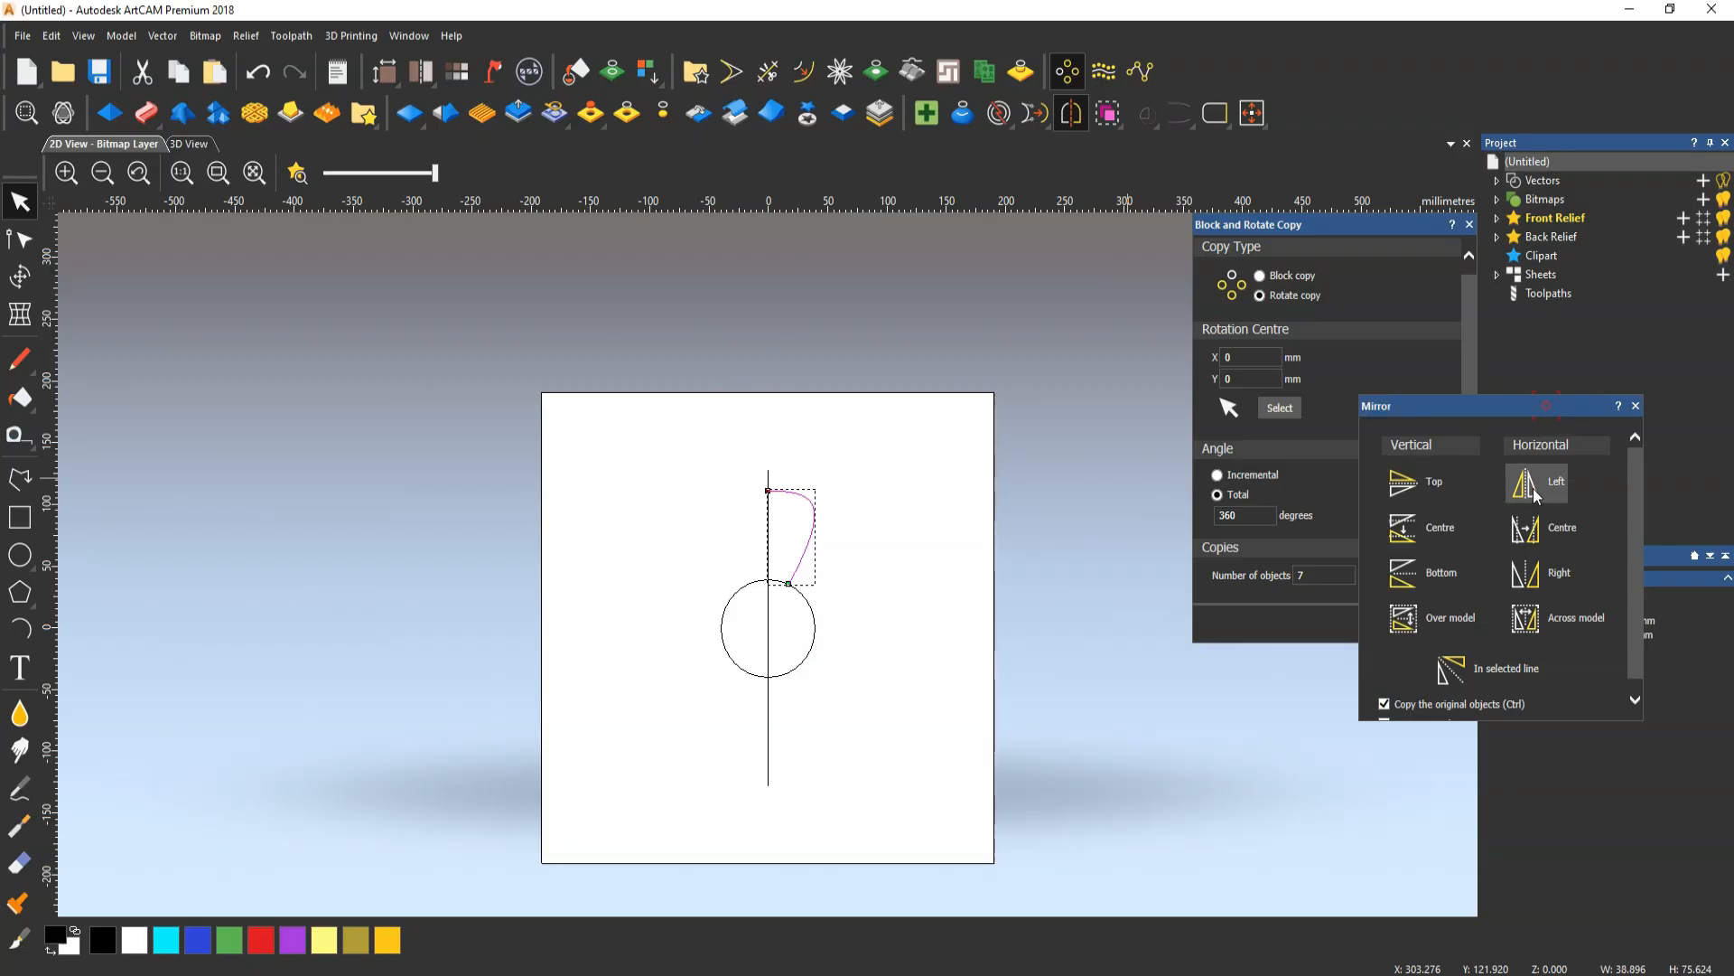
click(1529, 486)
click(1239, 589)
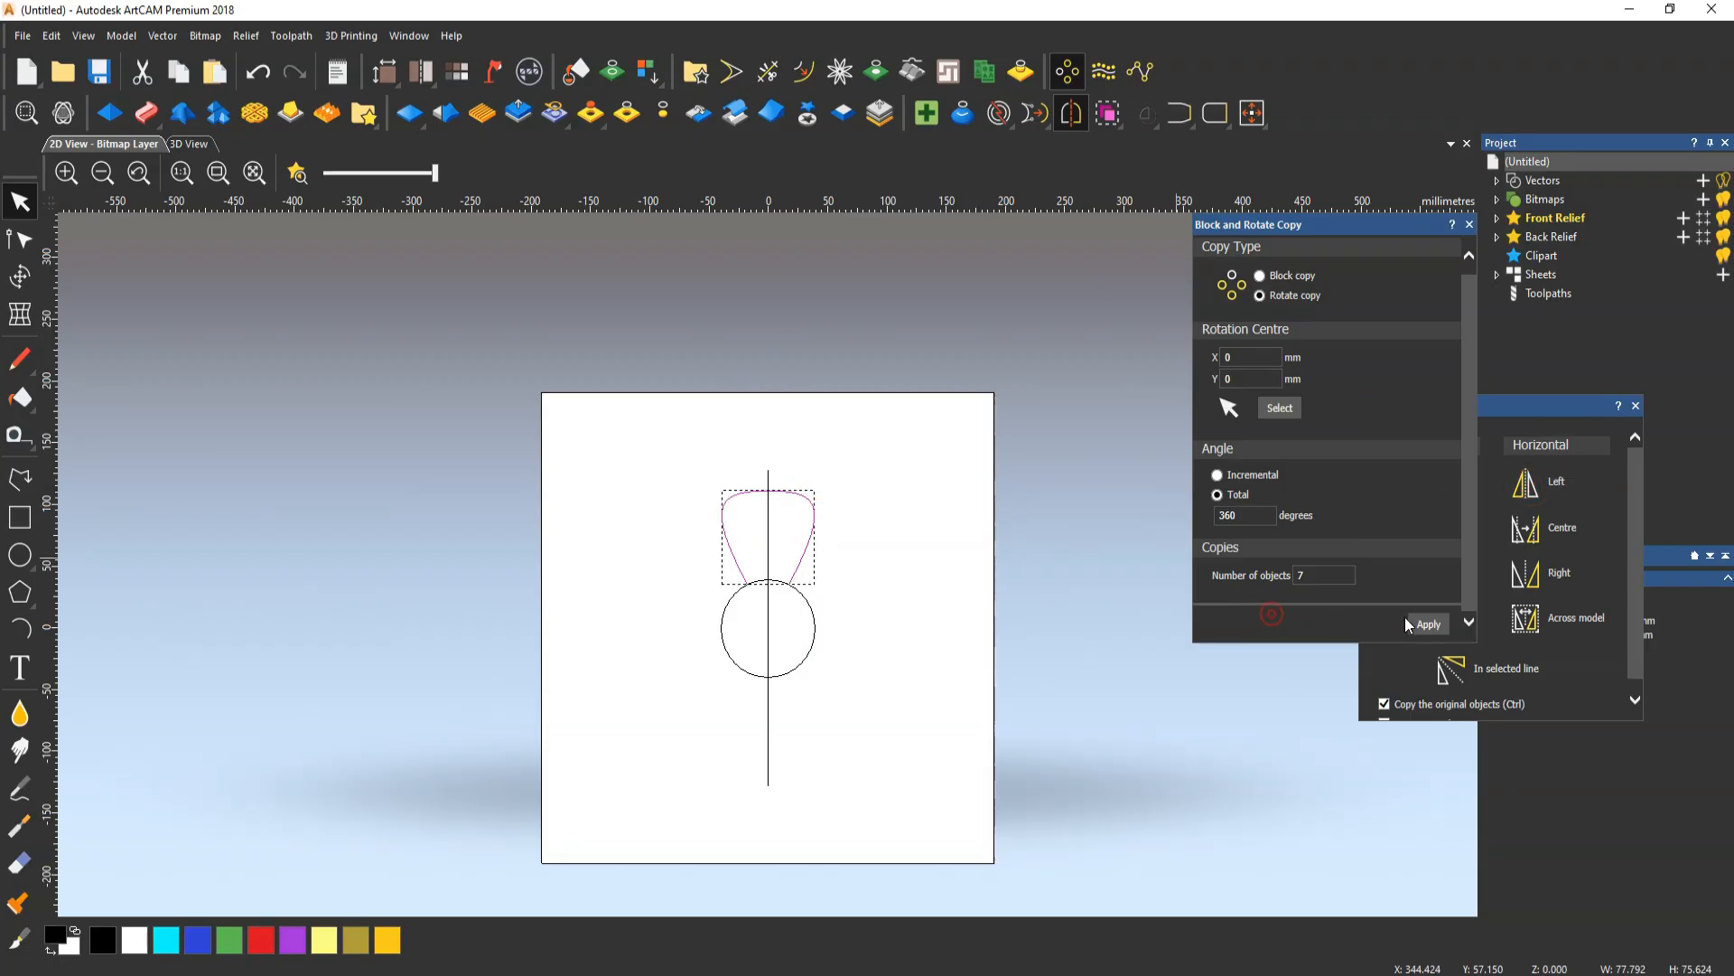
click(1416, 623)
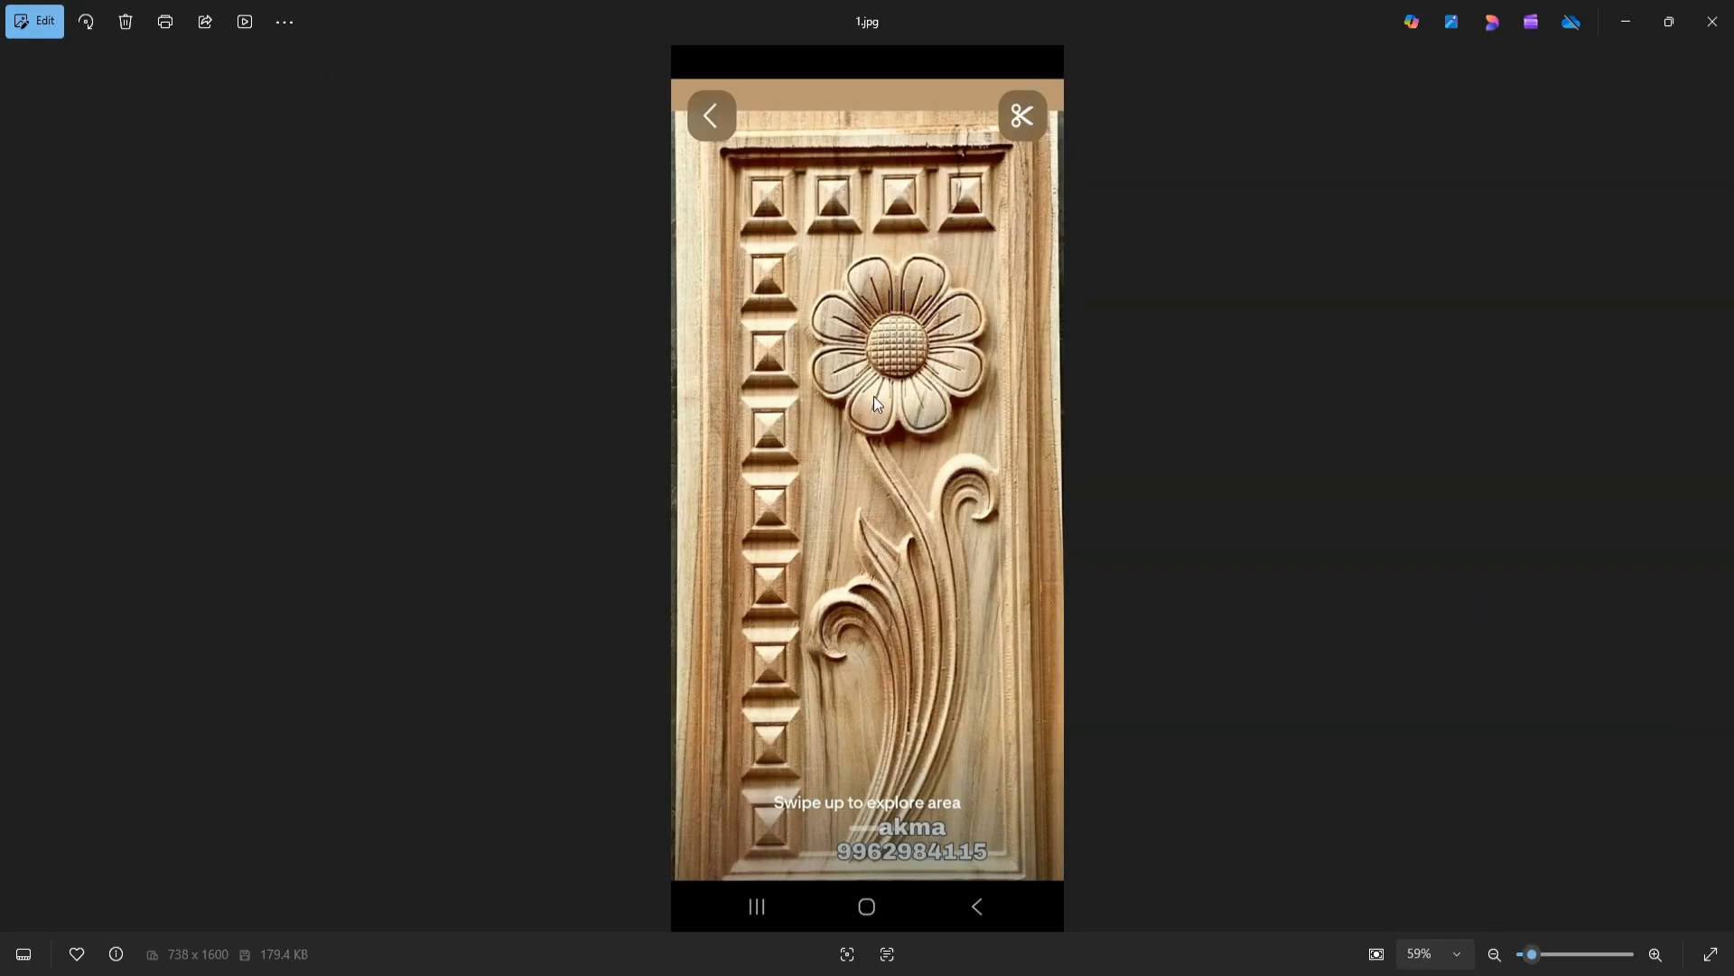
Compare the top petal of the drawn flower with the carved petals in the door panel reference photo
click(1624, 23)
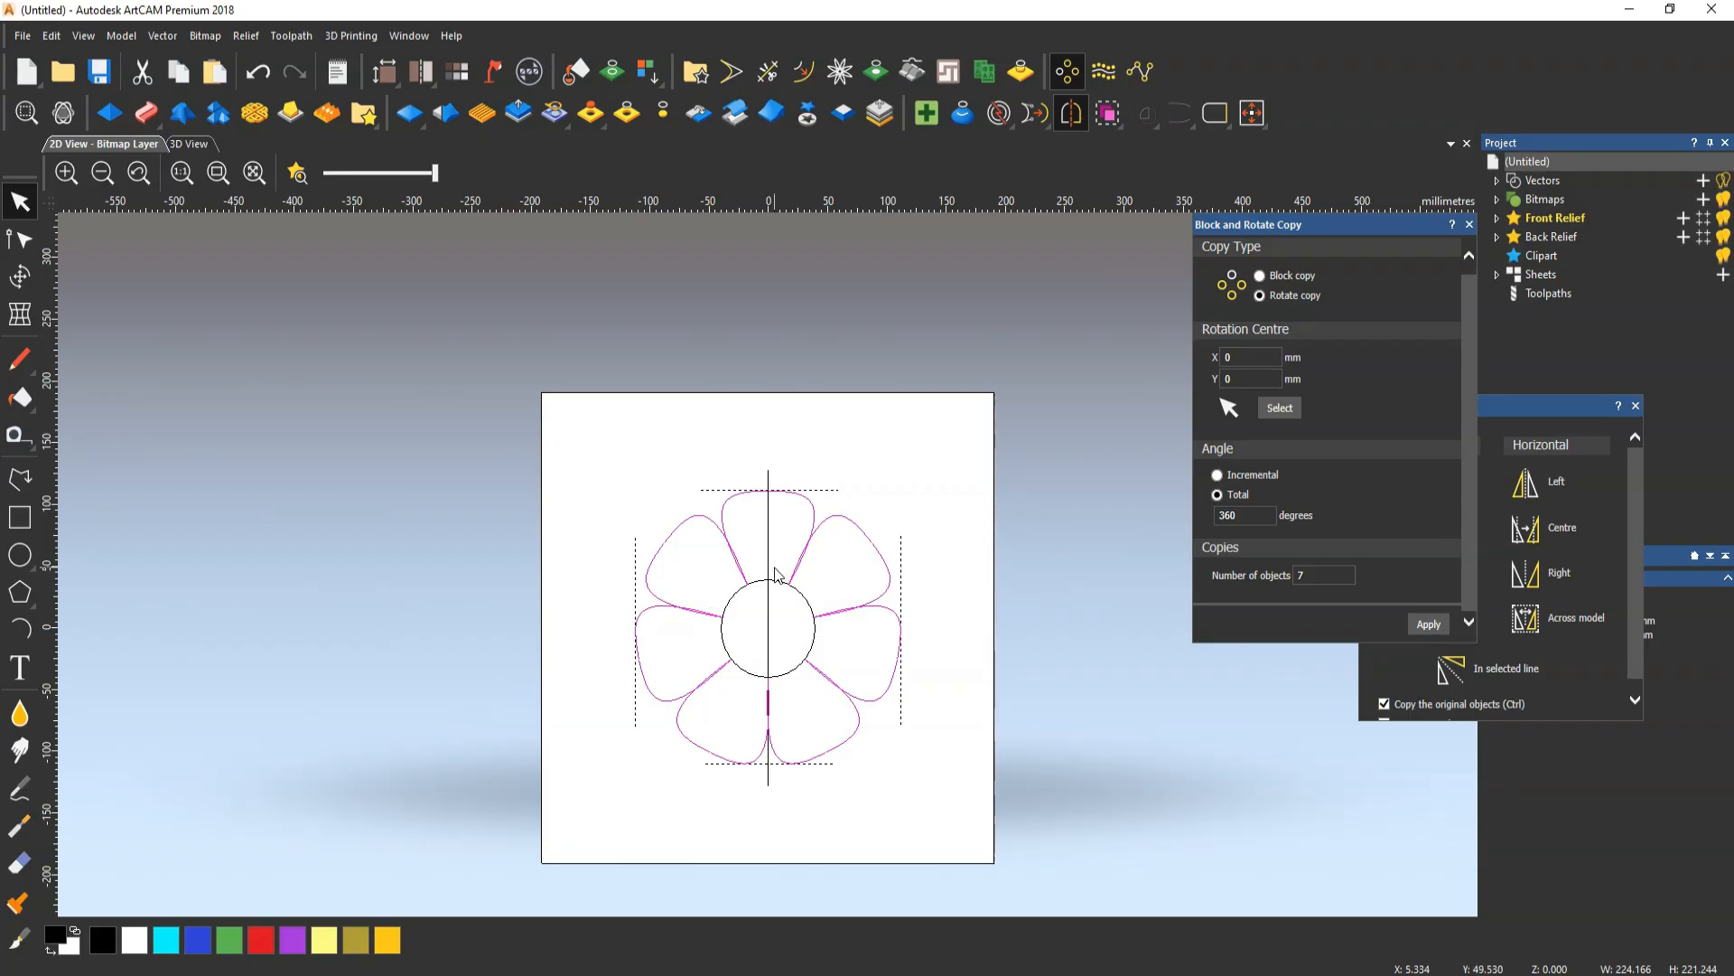
click(755, 504)
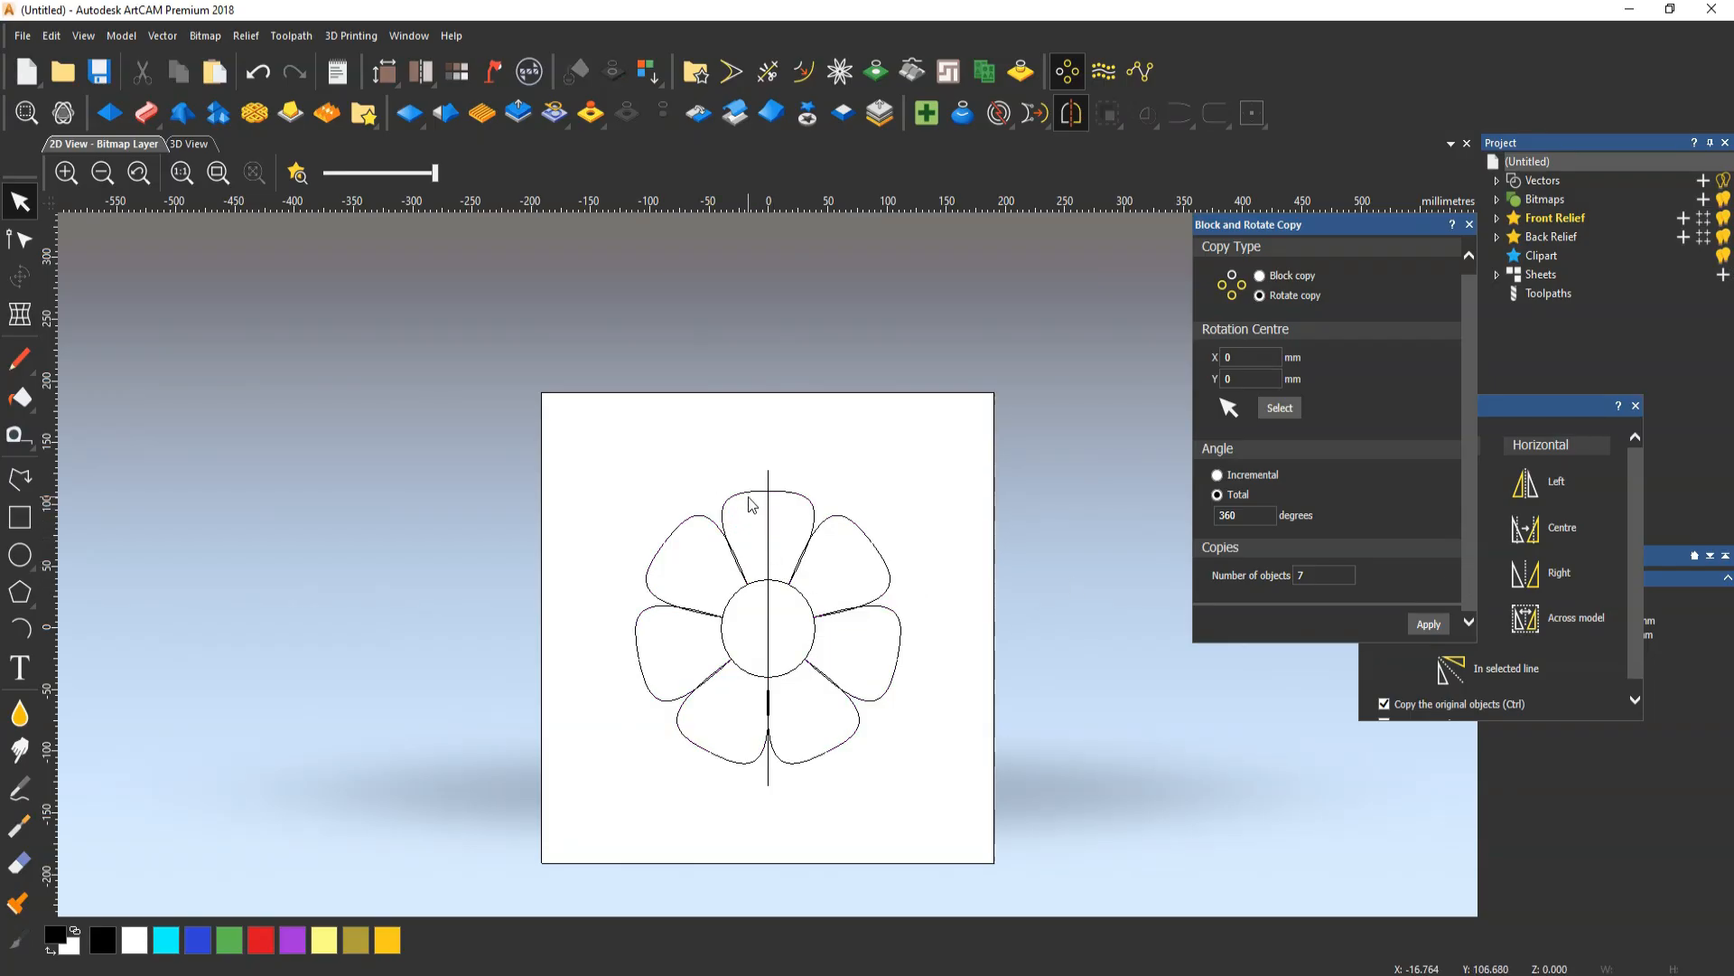
click(790, 489)
click(741, 494)
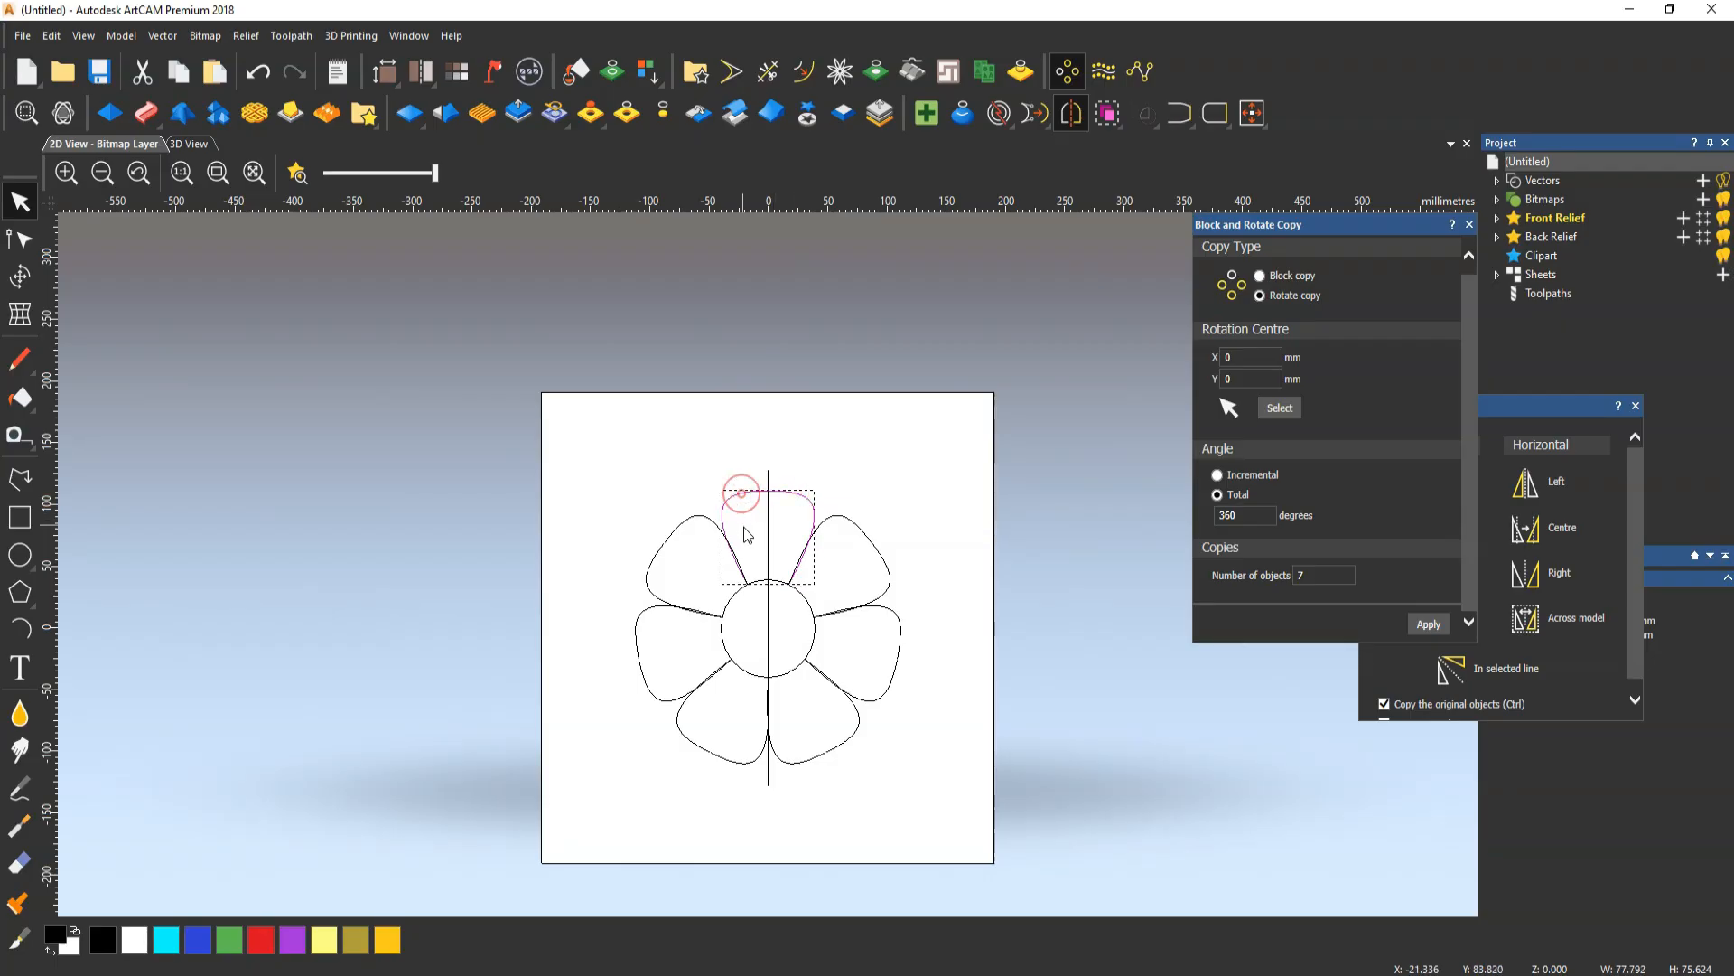
click(743, 527)
click(692, 974)
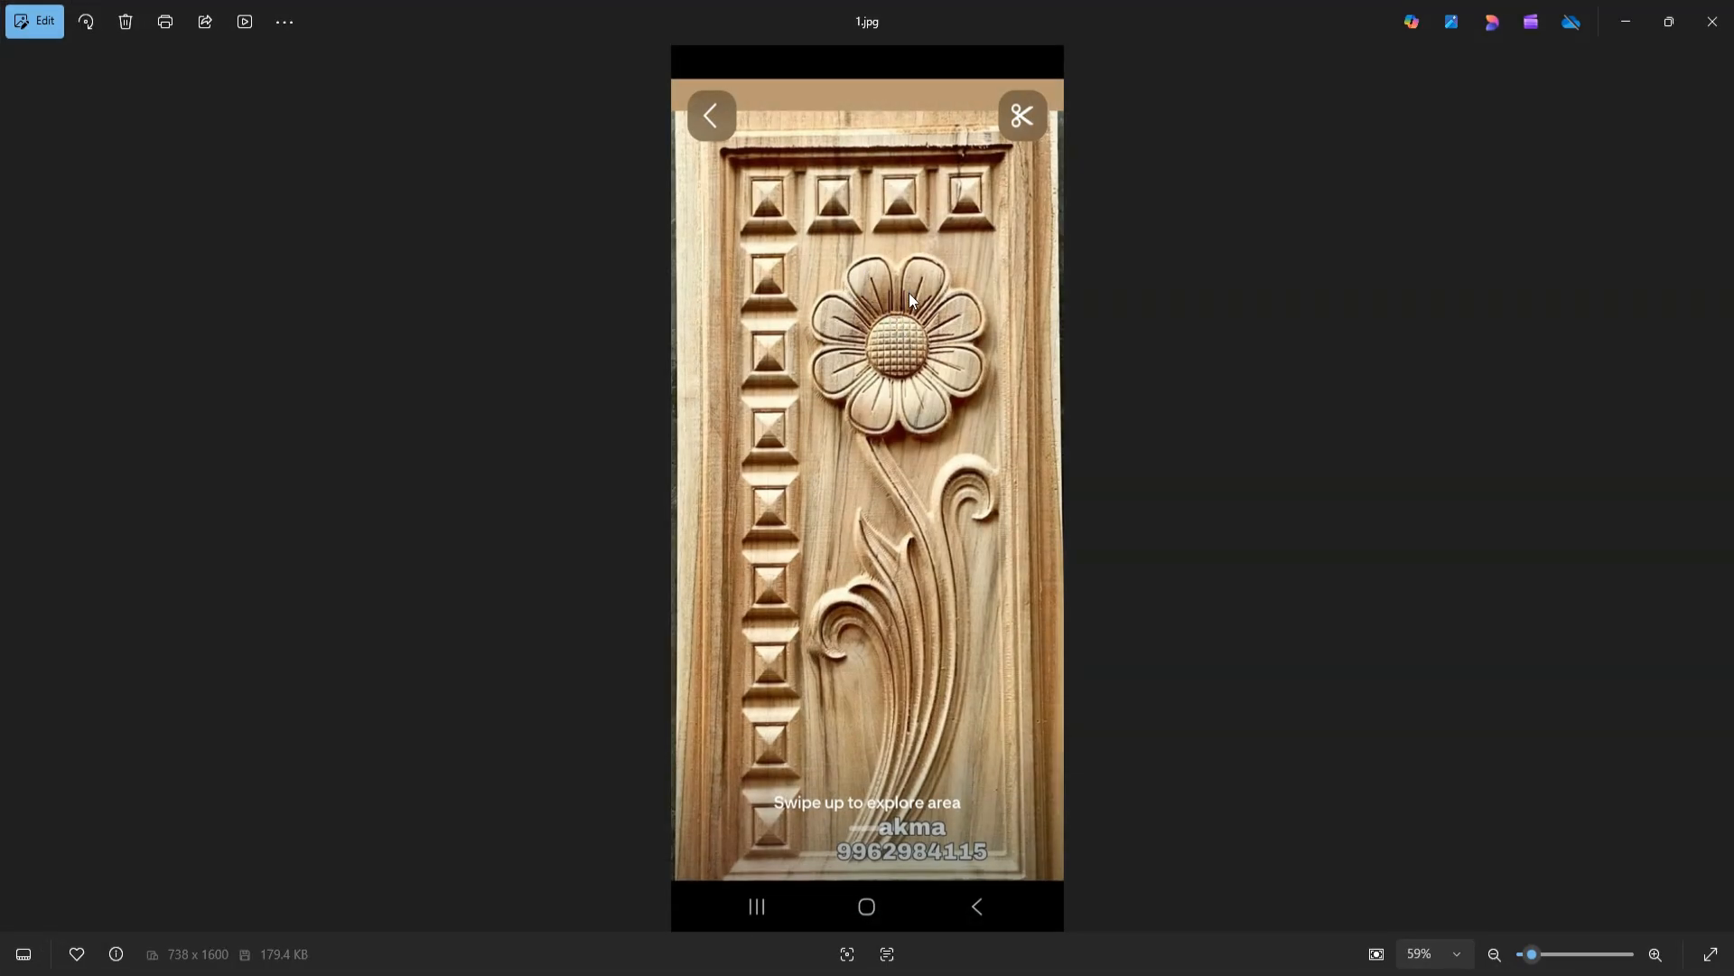
click(1636, 20)
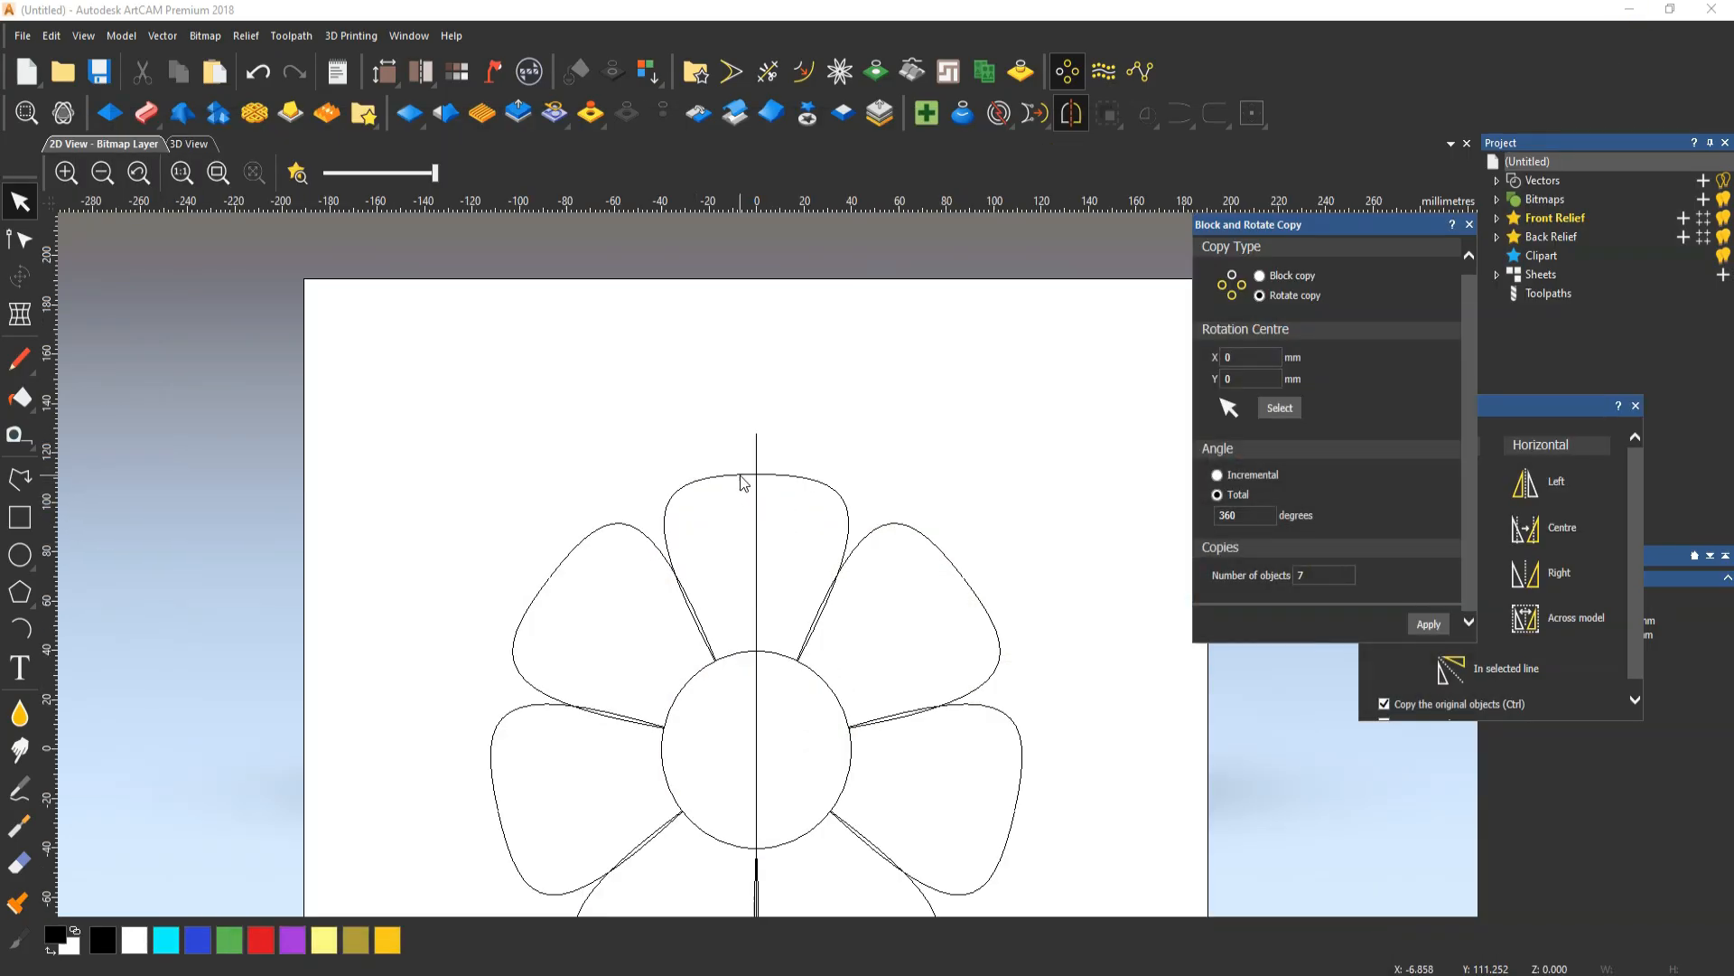
Offset both halves of the top petal 8 mm into the petal, using Outwards/right for the left half and Inwards/left for the right half
click(743, 474)
shift+click(782, 475)
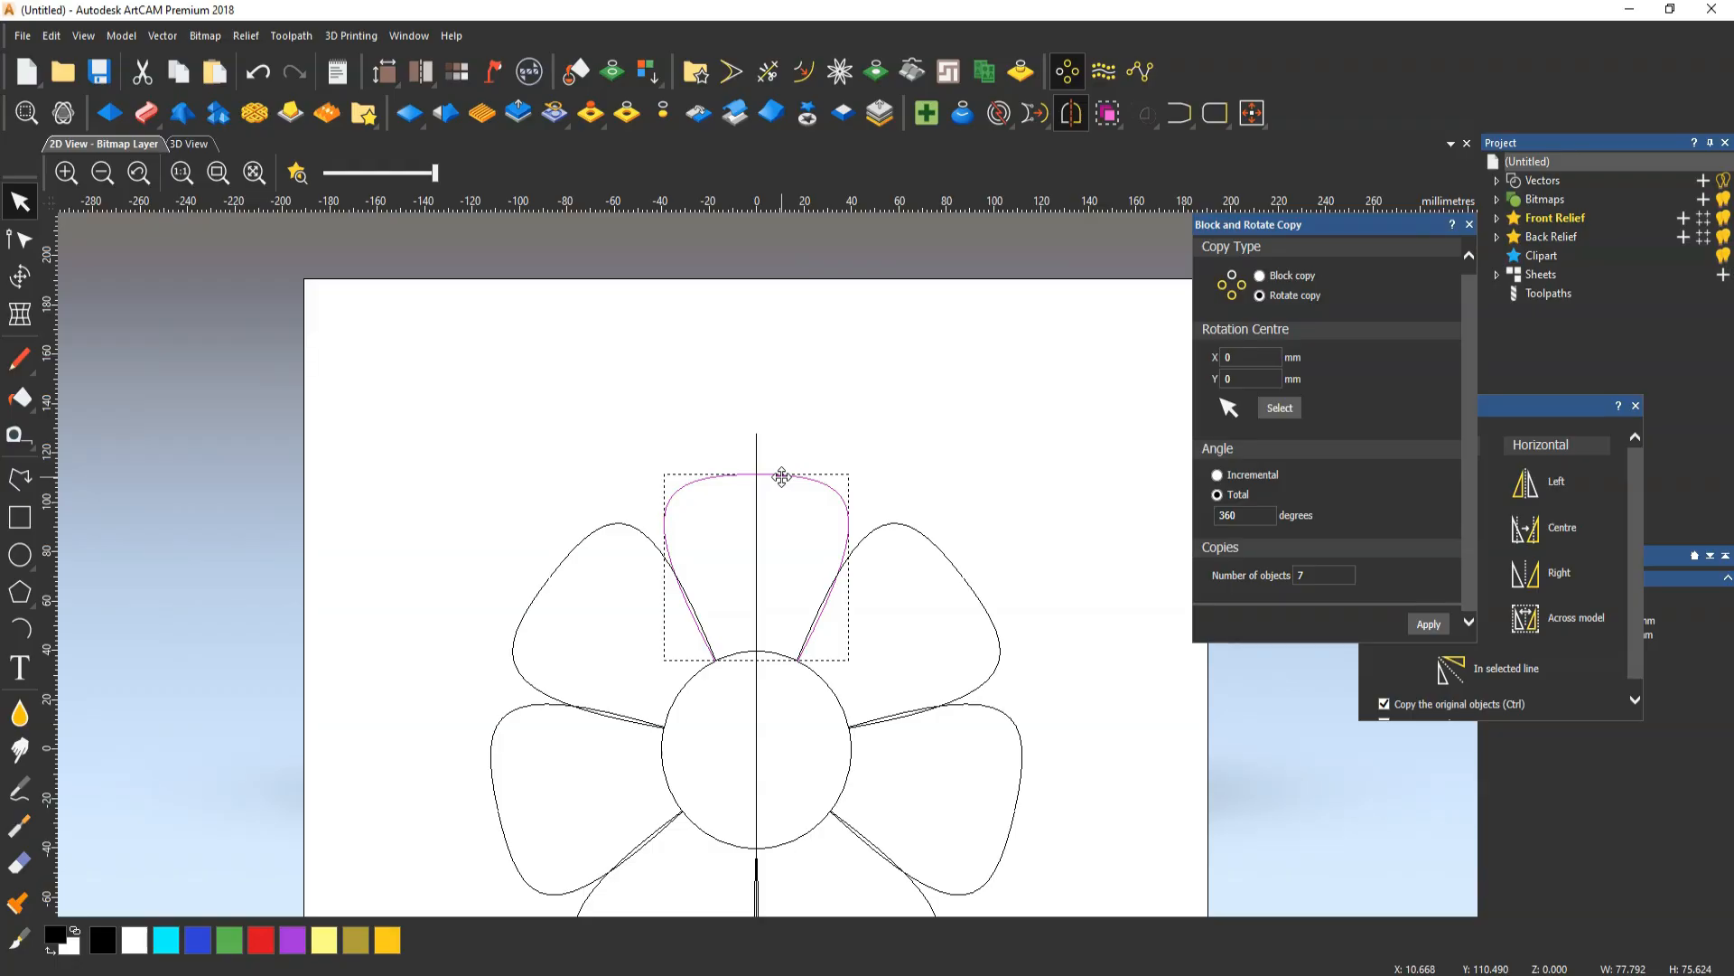
click(737, 475)
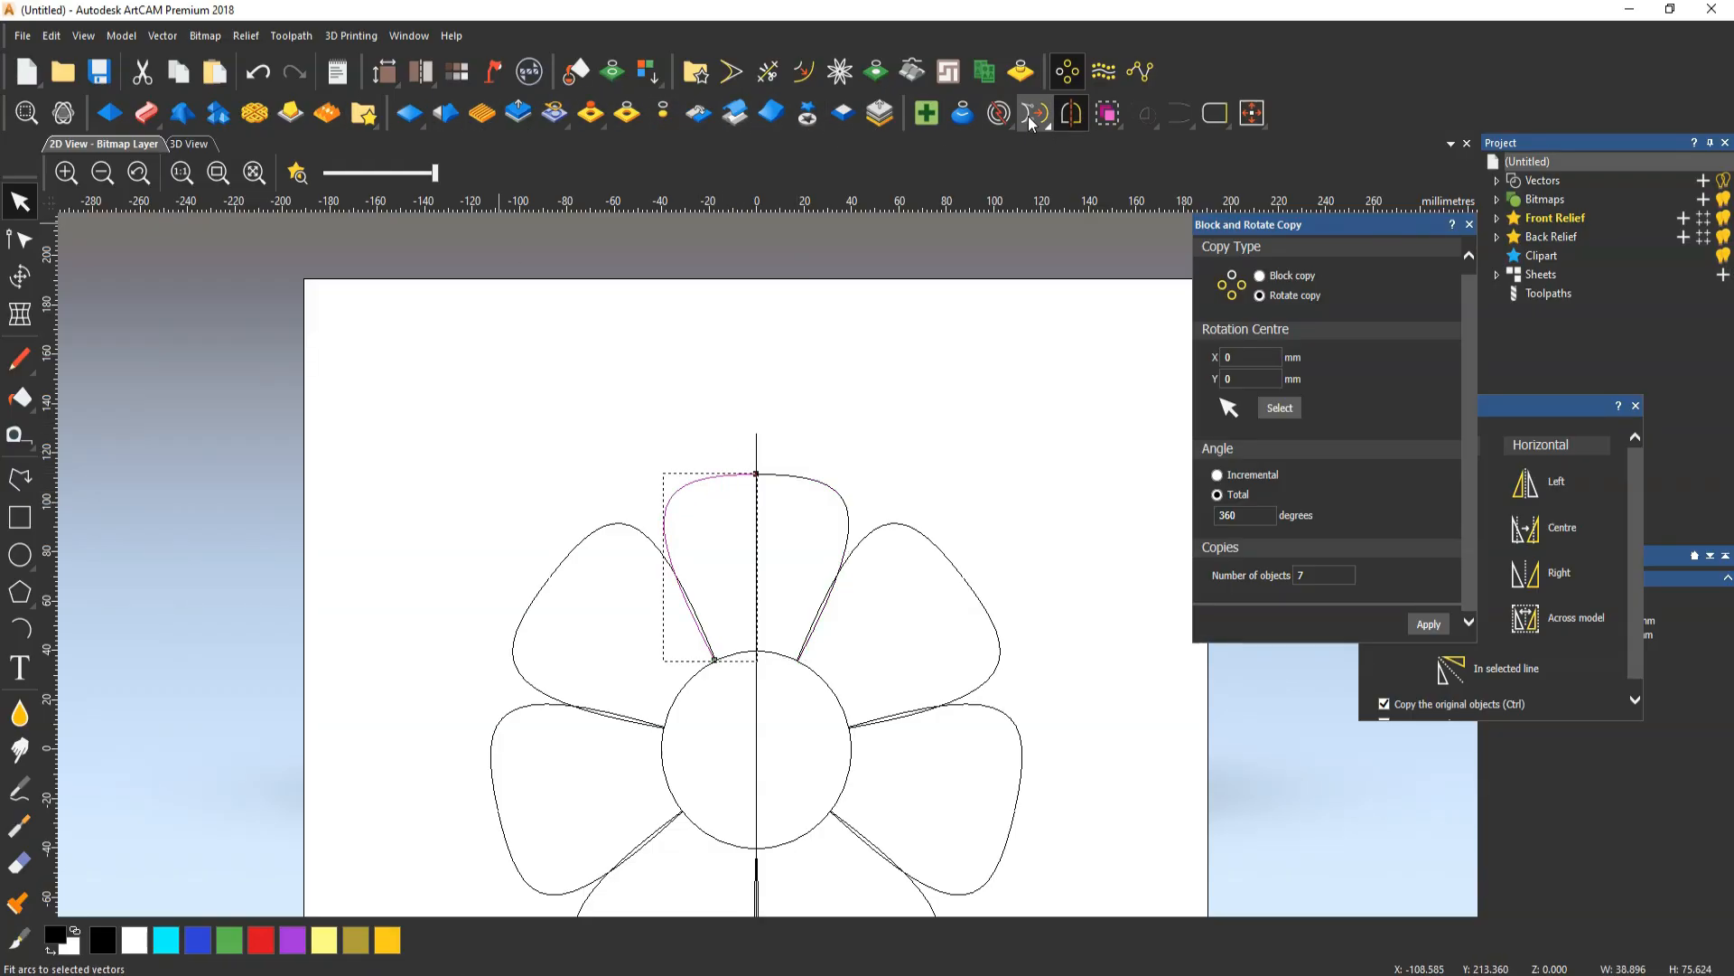
click(803, 71)
click(1467, 224)
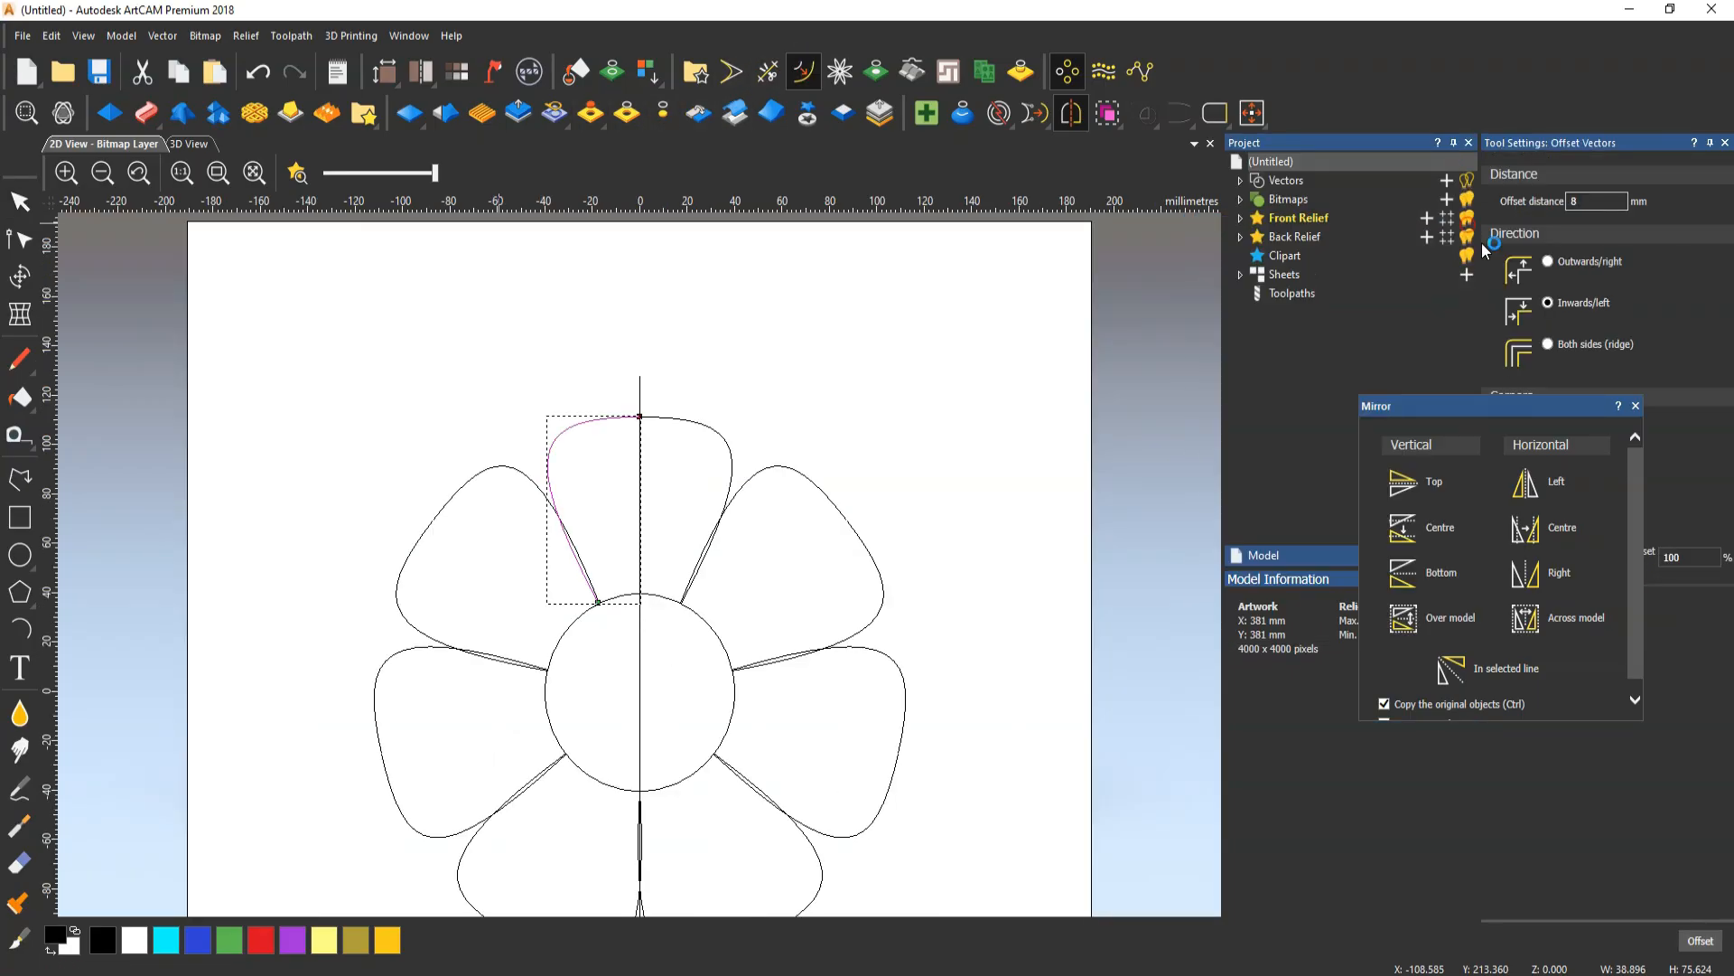
click(1635, 406)
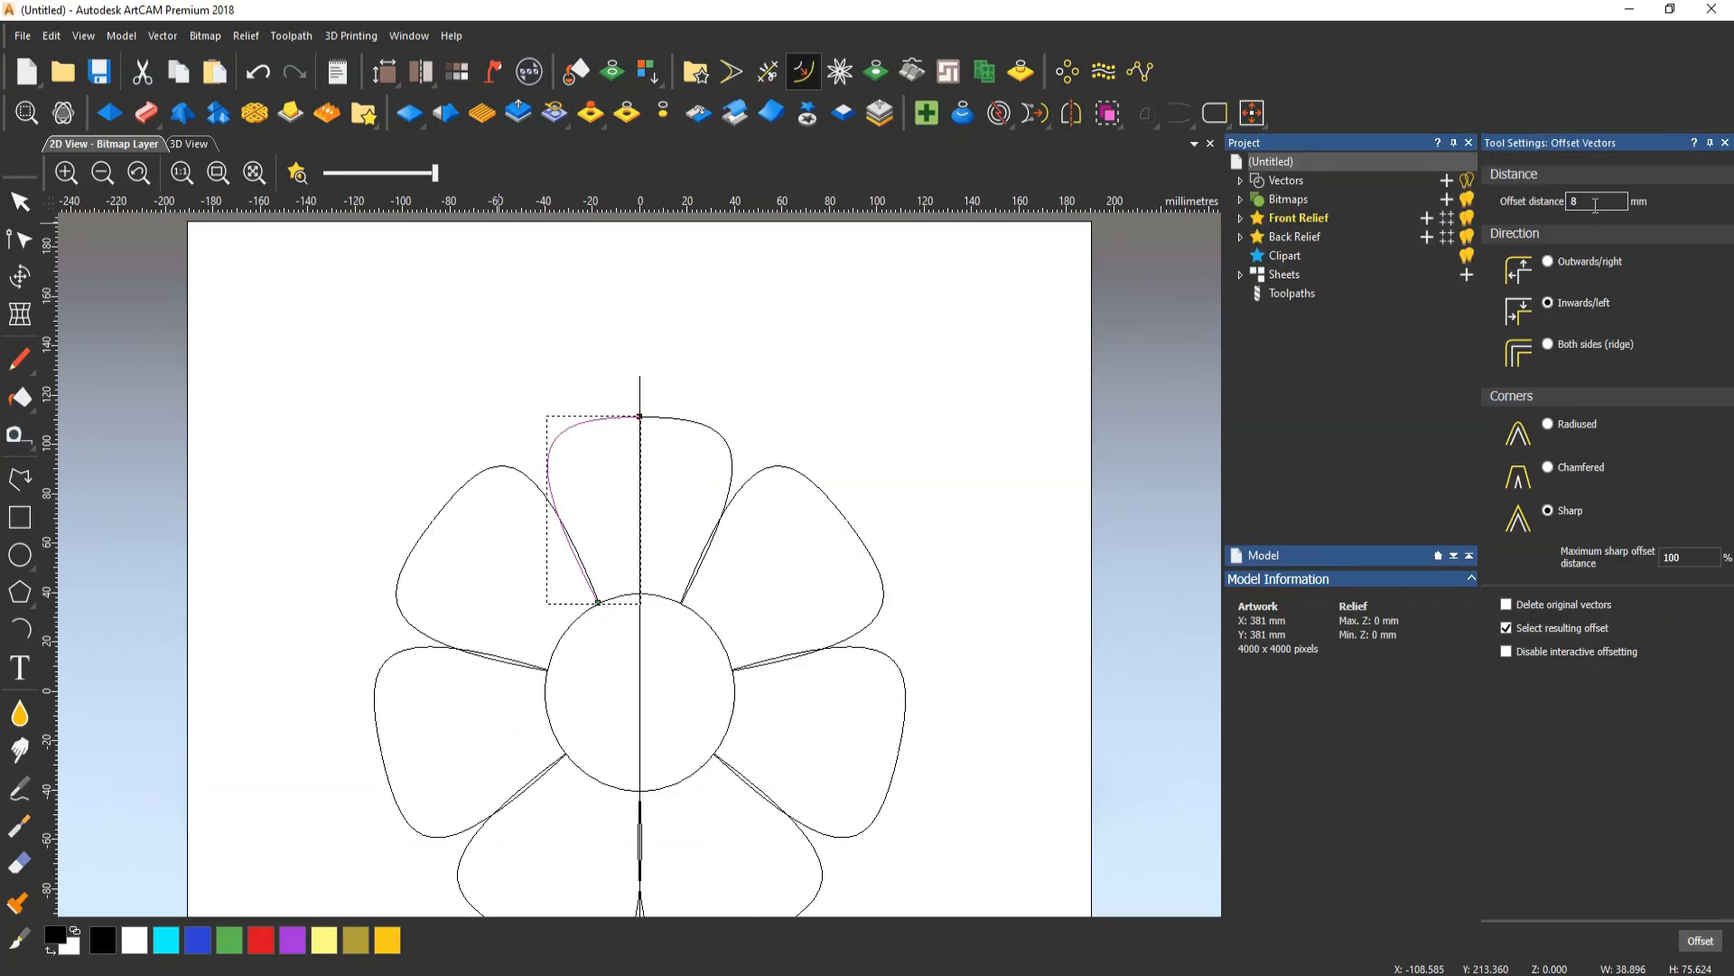
drag(1598, 202, 1538, 215)
click(1700, 942)
key(ctrl+z)
click(1548, 261)
click(1707, 940)
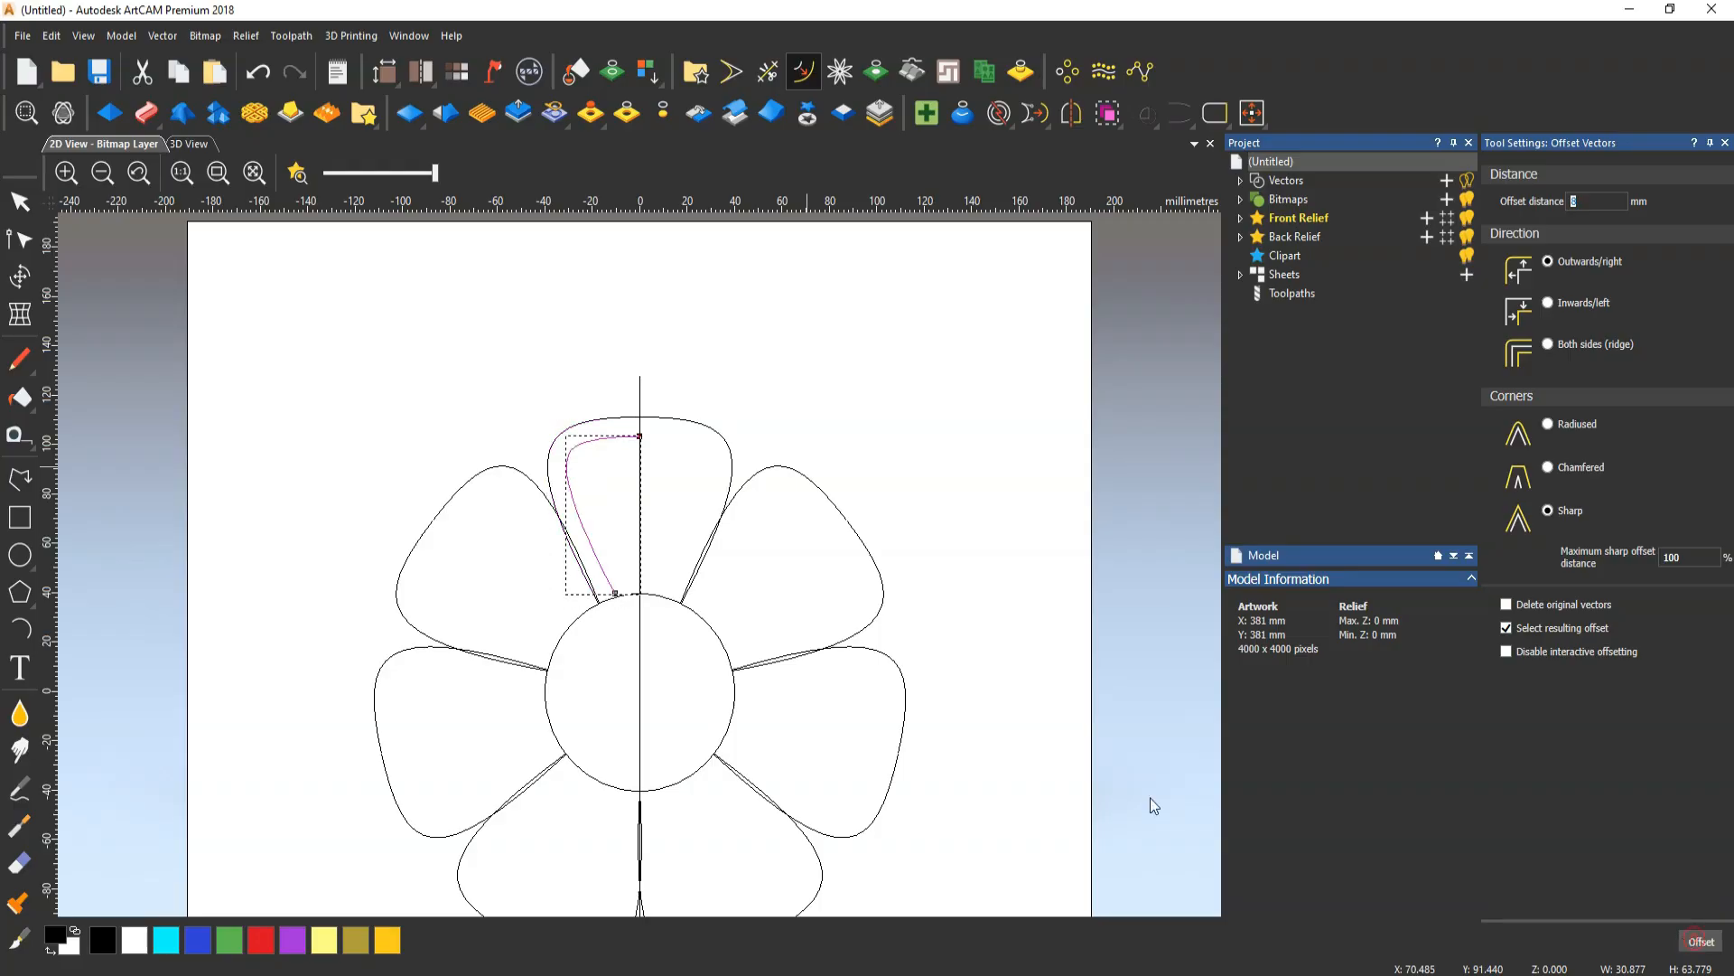
click(710, 418)
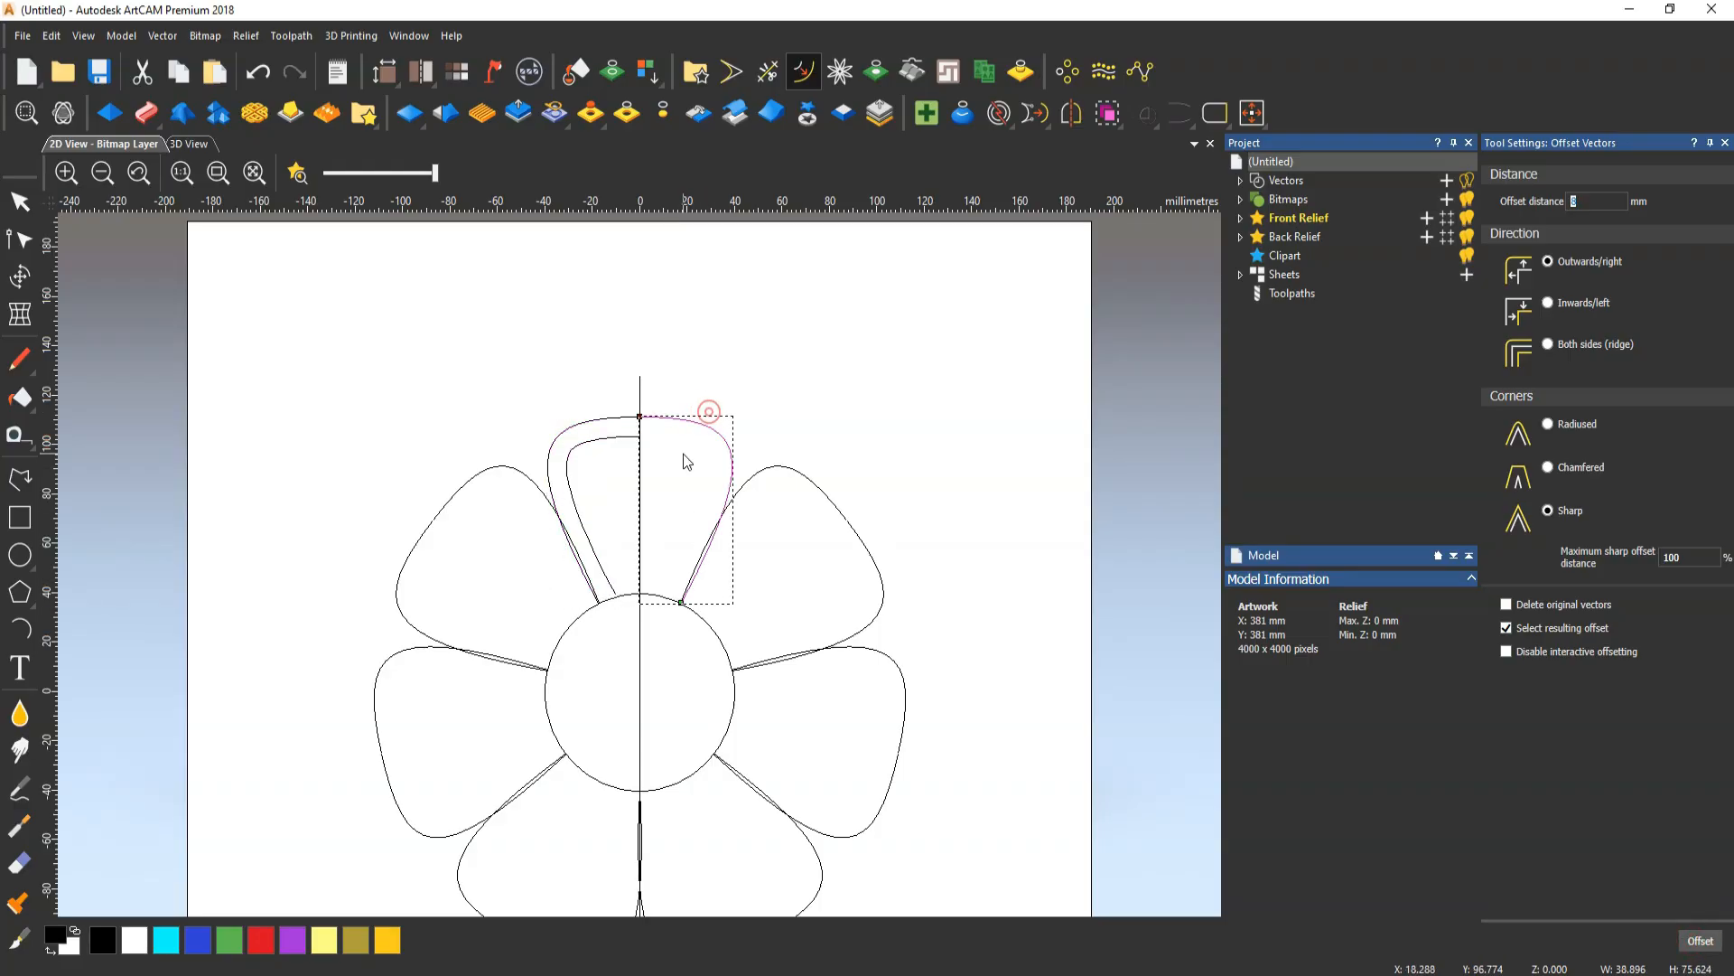
click(1701, 942)
Extend the lower end nodes of both inner petal curves slightly down onto the centre circle
scroll(611, 500, up, 3)
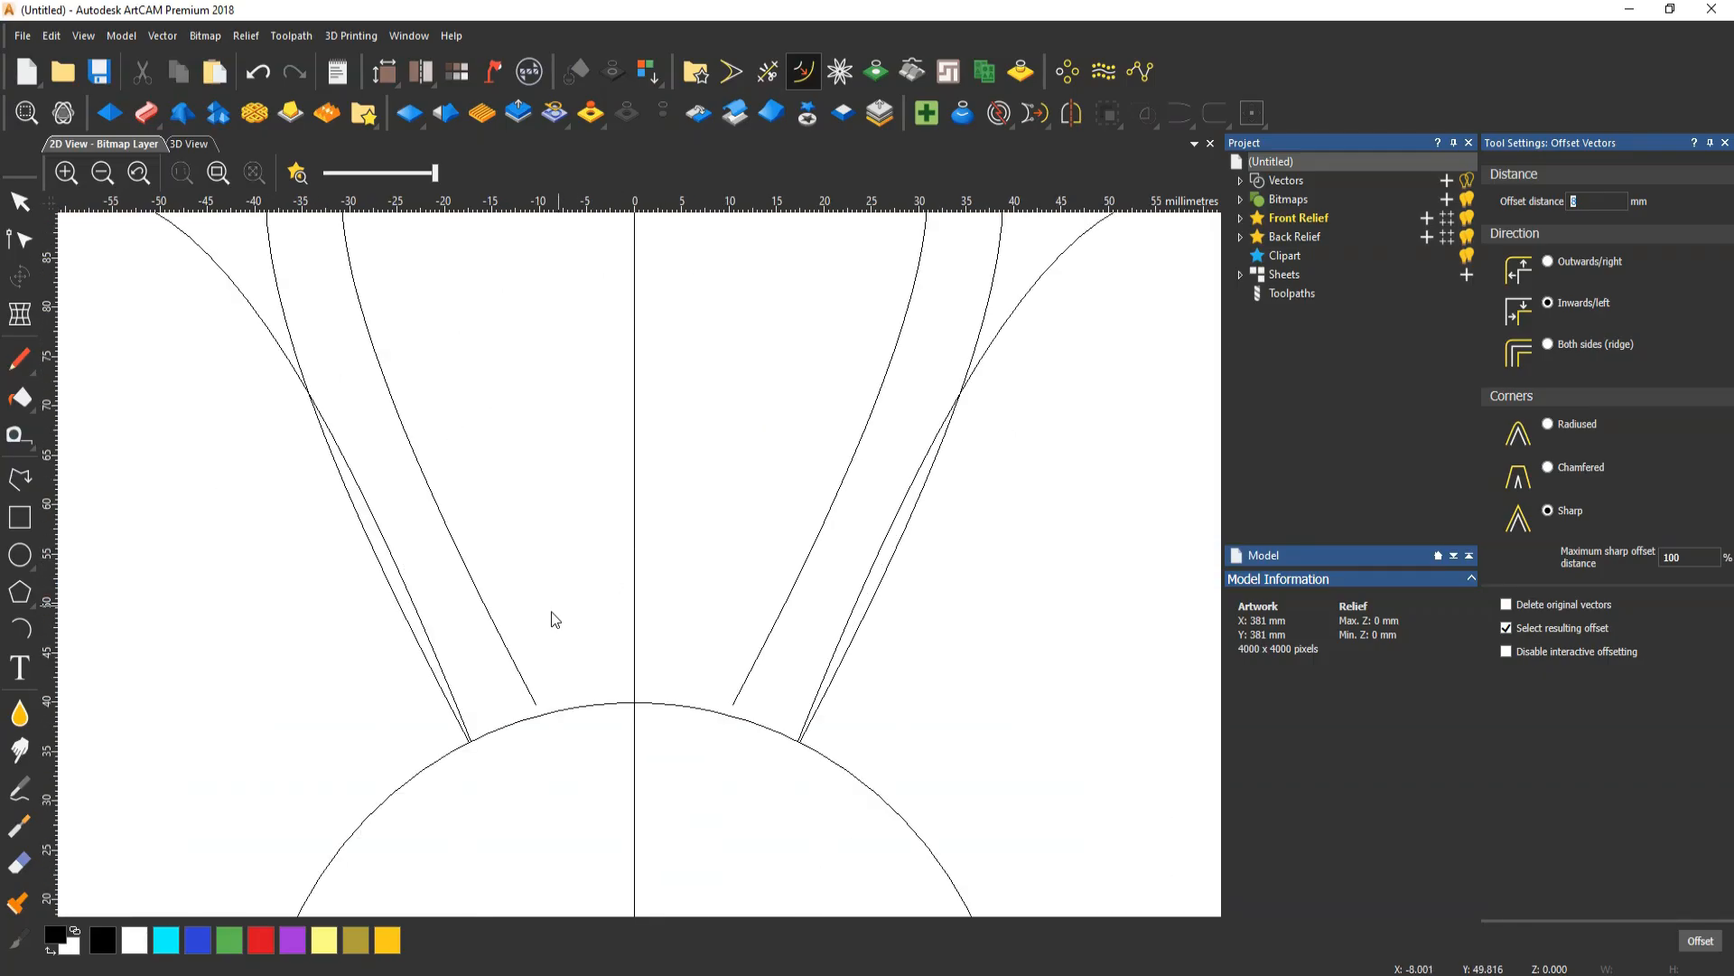
click(532, 708)
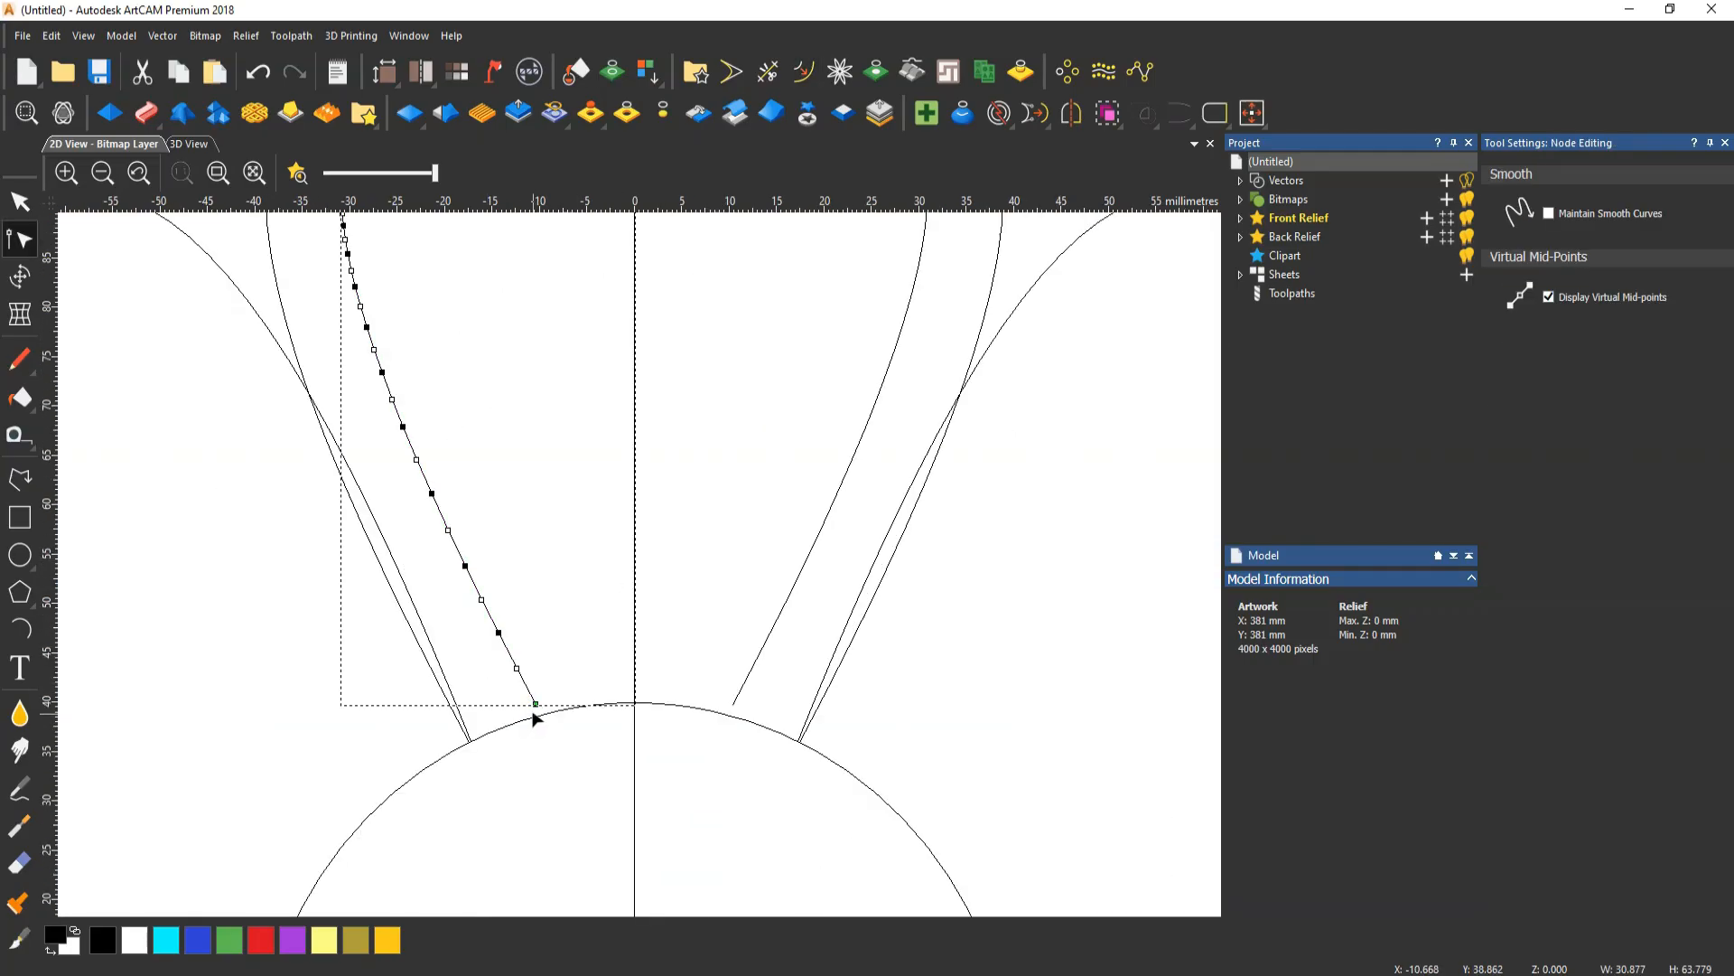
drag(535, 704, 539, 715)
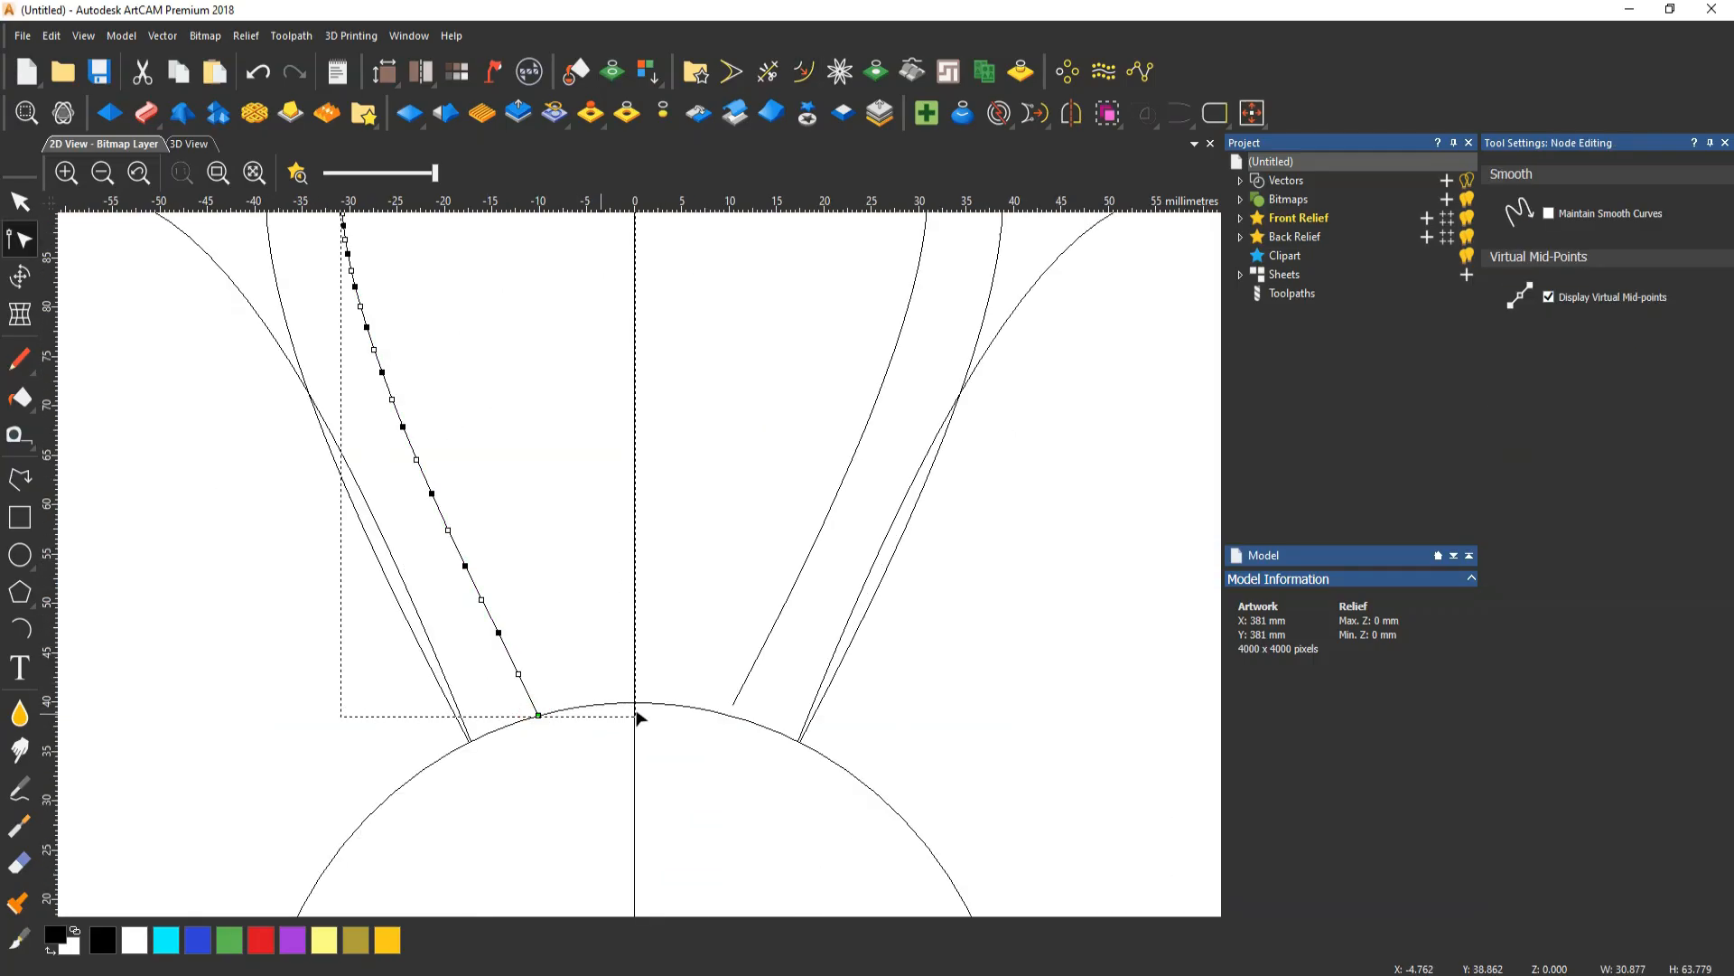
click(736, 691)
drag(734, 702, 731, 714)
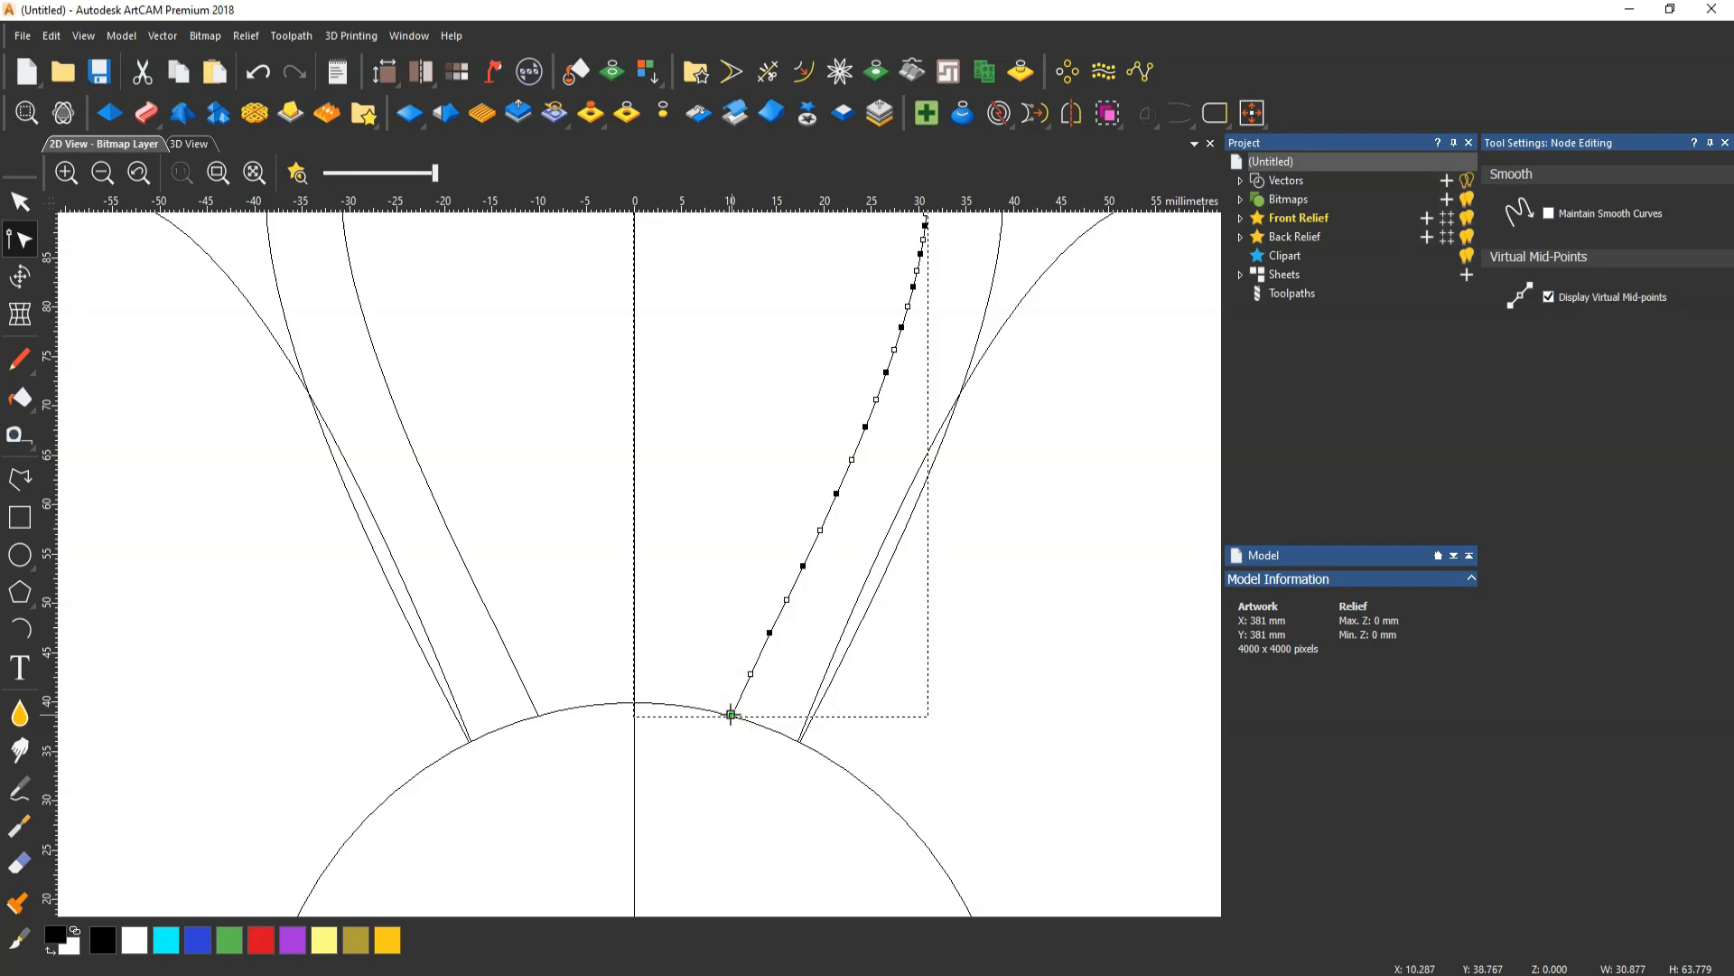
key(Escape)
Draw a vertical vein about 42 mm long up from the centre circle's top inside the top petal, and delete the long centre line
scroll(666, 586, down, 1)
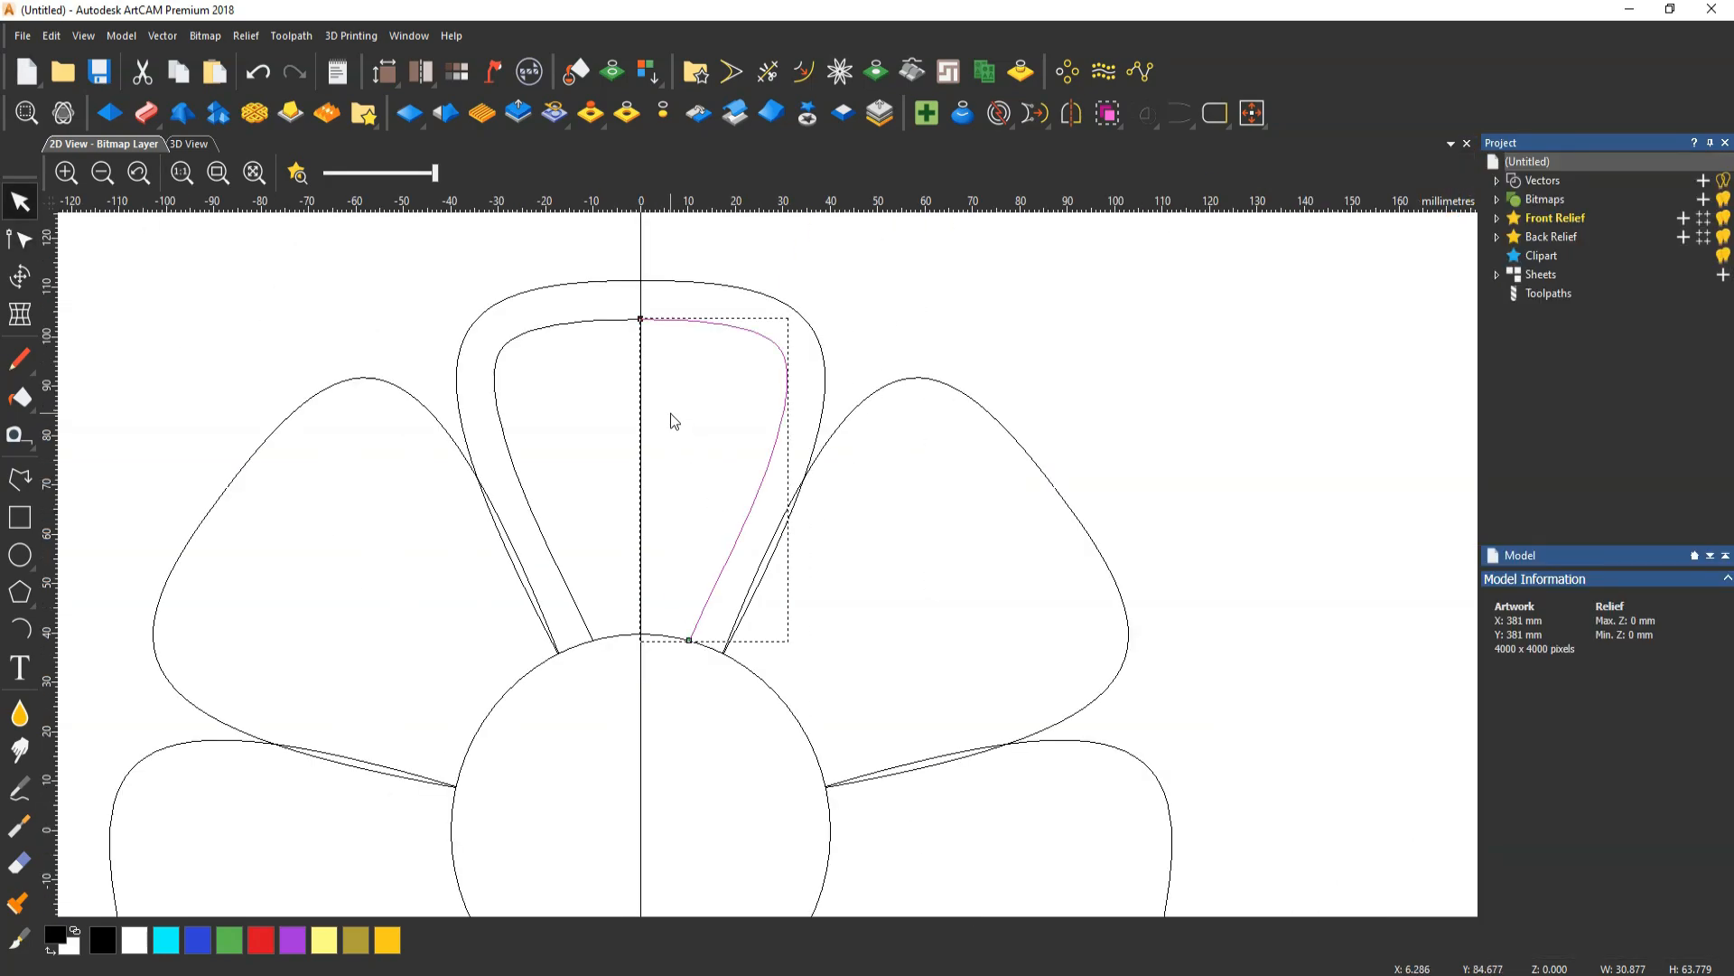
click(20, 478)
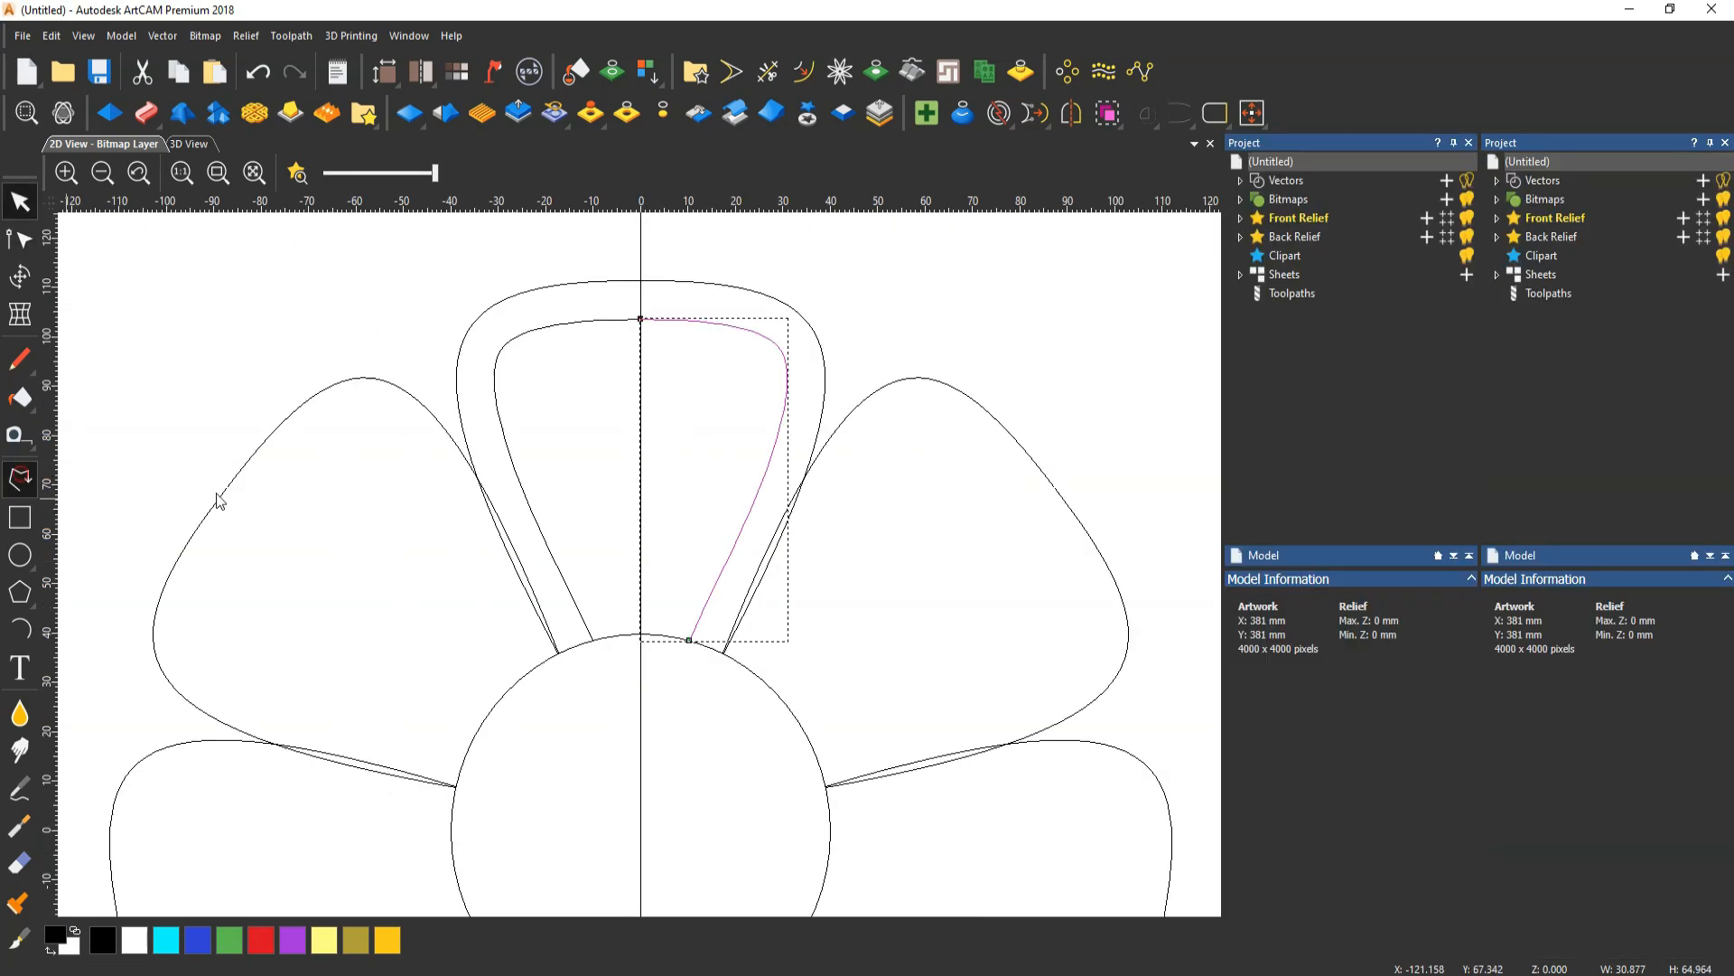
click(640, 635)
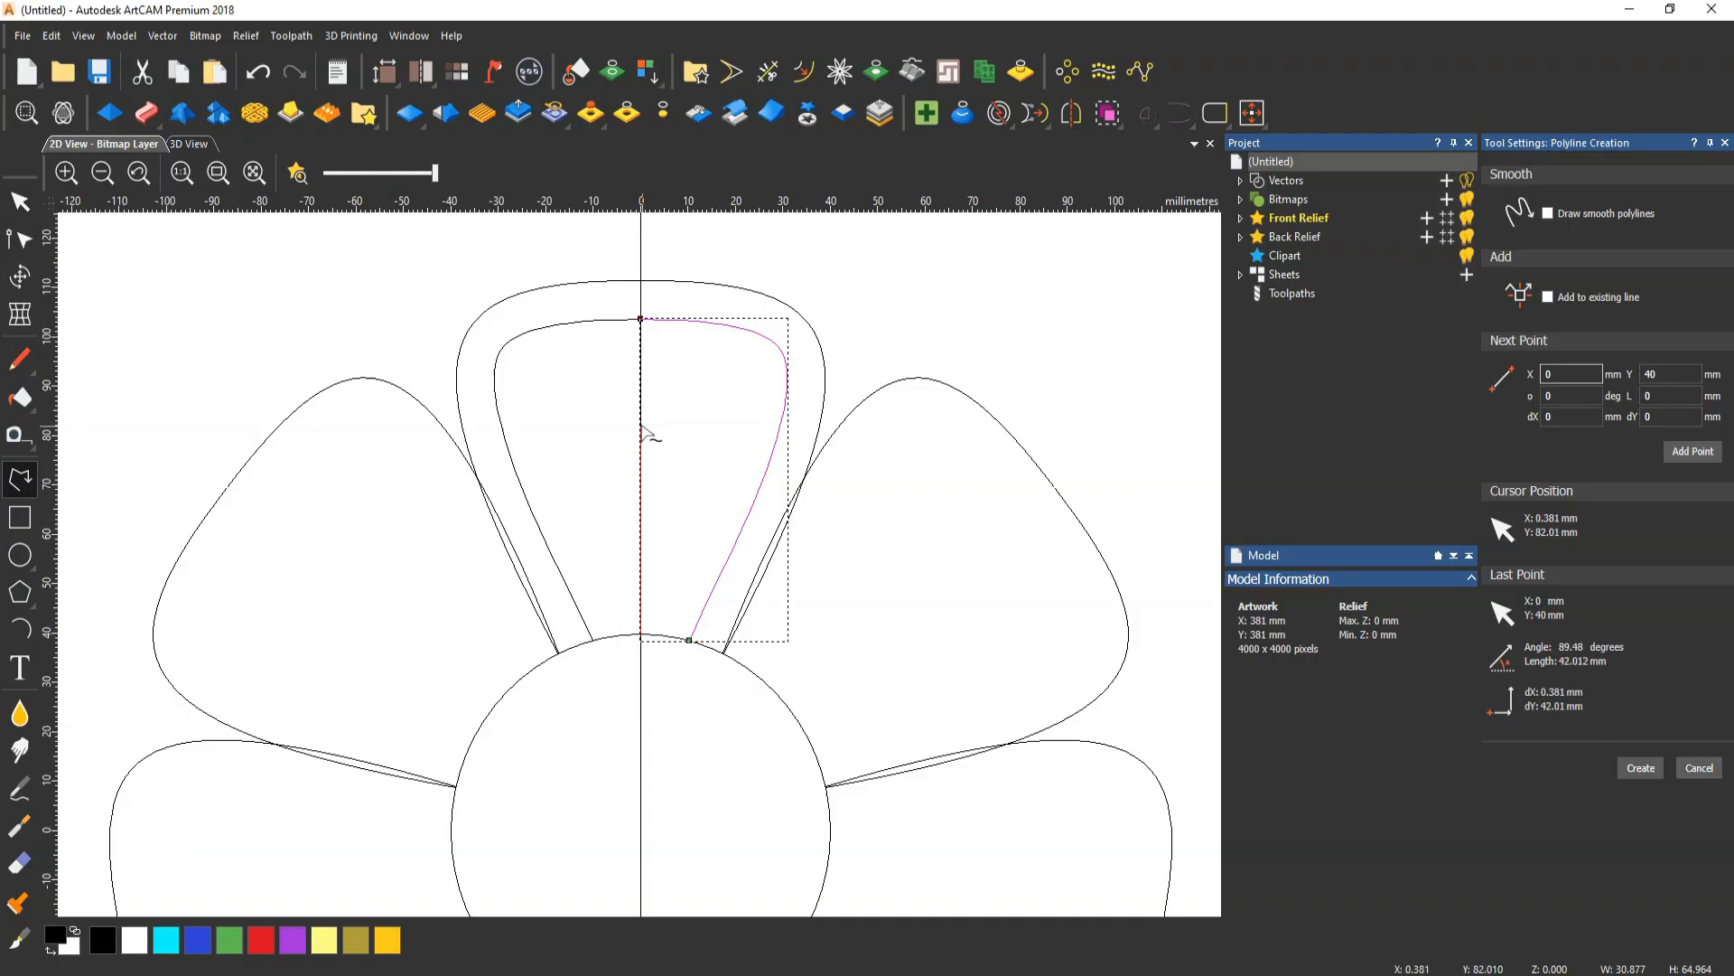
click(640, 425)
right_click(640, 424)
drag(684, 233, 585, 247)
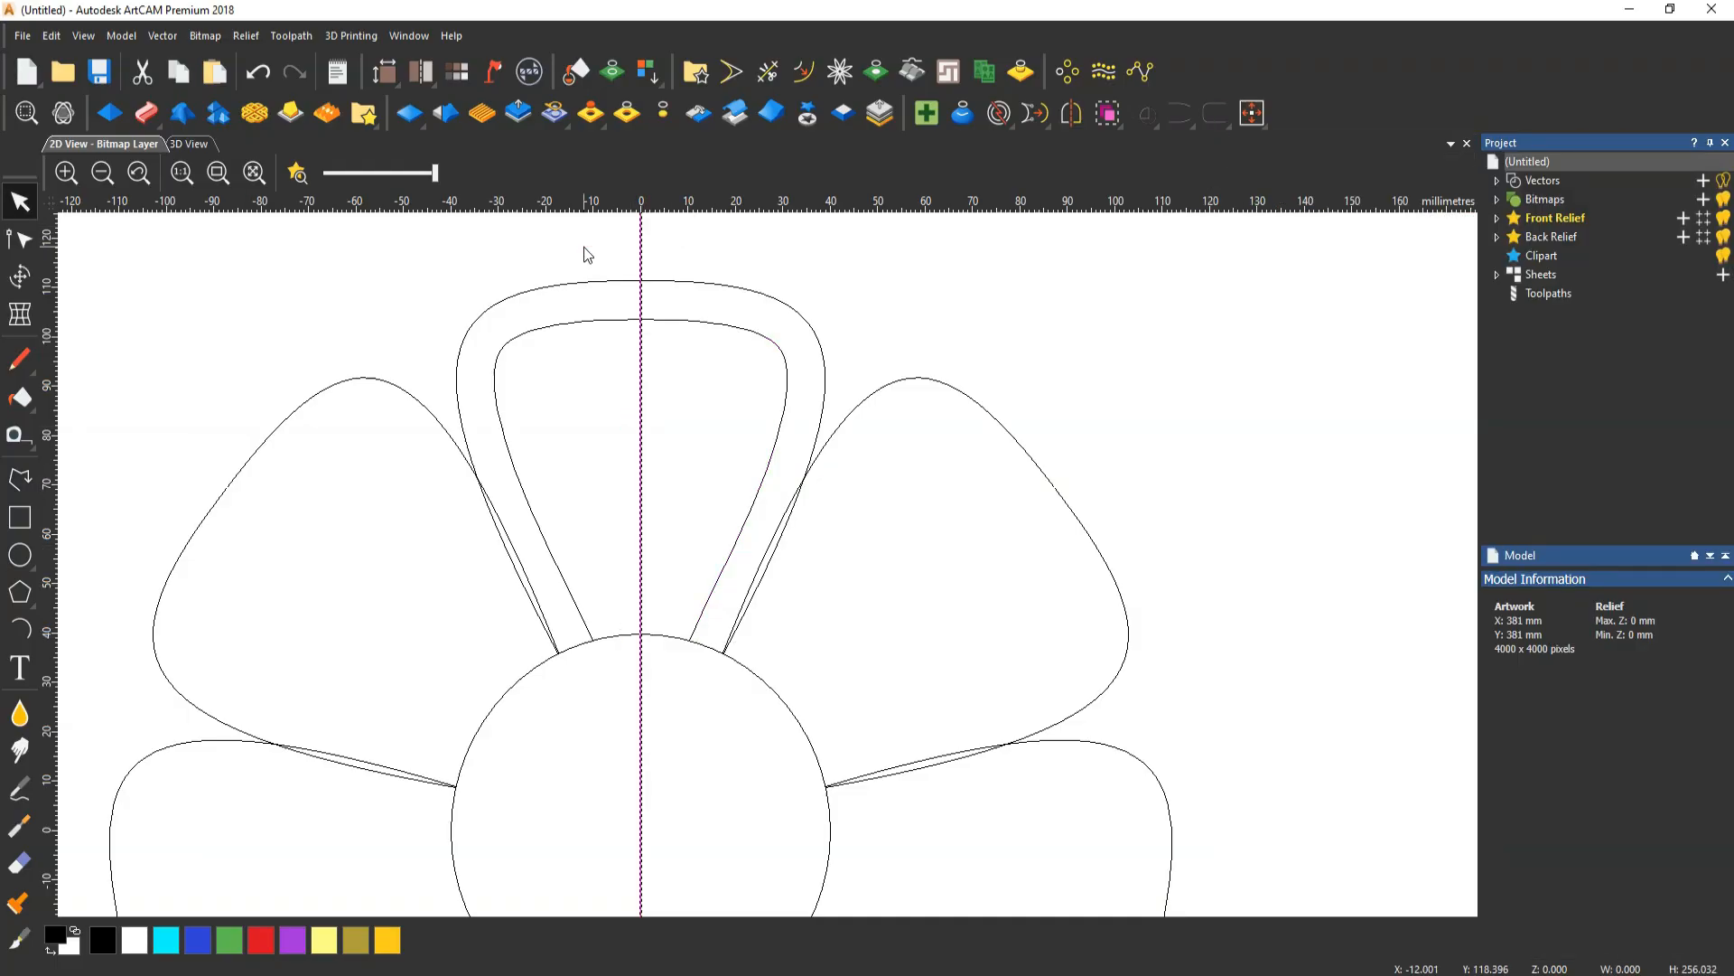
key(Delete)
drag(644, 478, 616, 499)
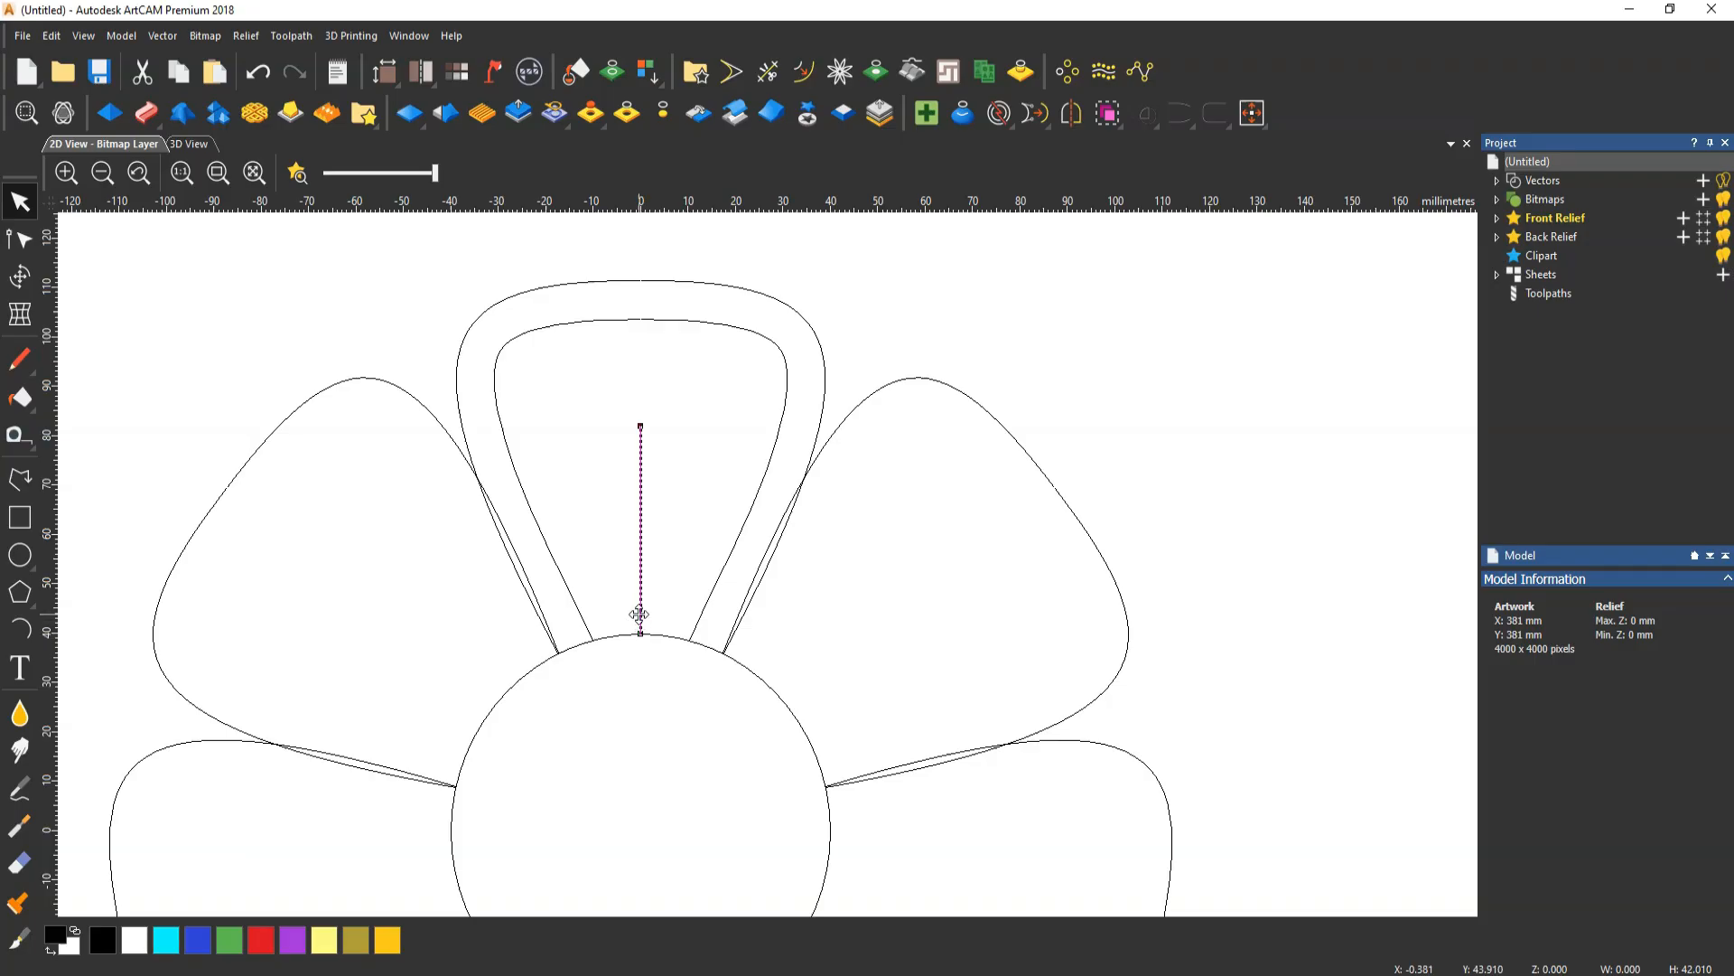
key(t)
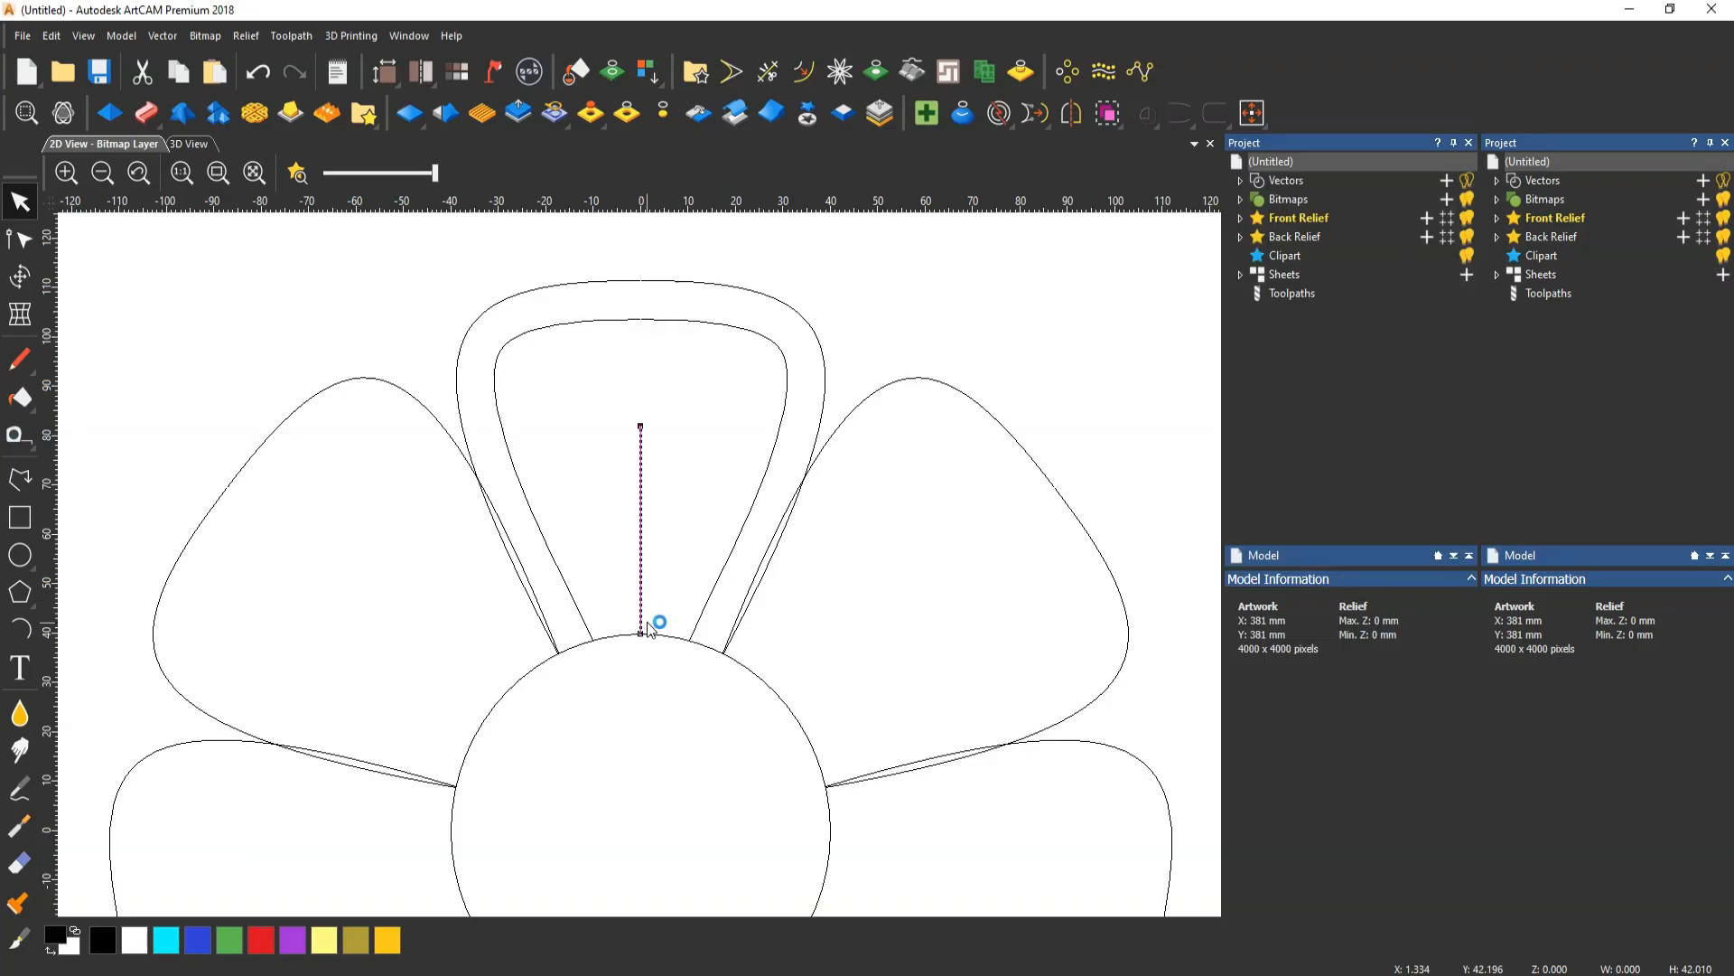
key(Escape)
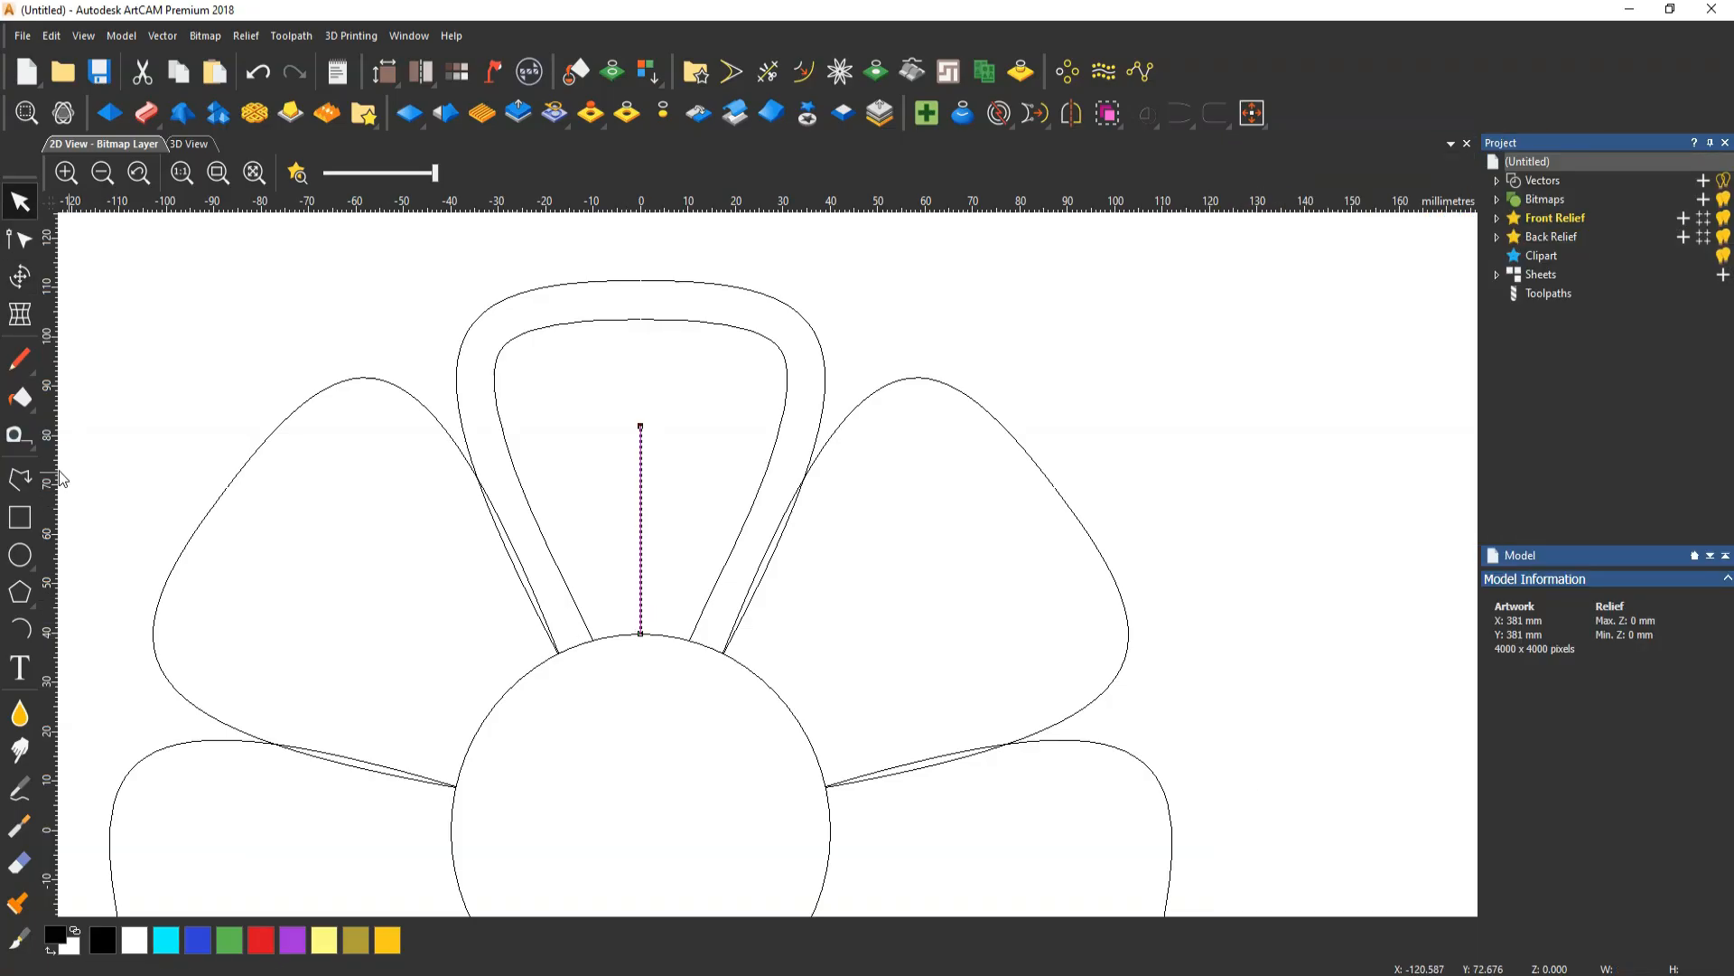
Draw a slanted vein right of the middle vein, from the centre circle about 10 mm outward and 35 mm up
click(20, 481)
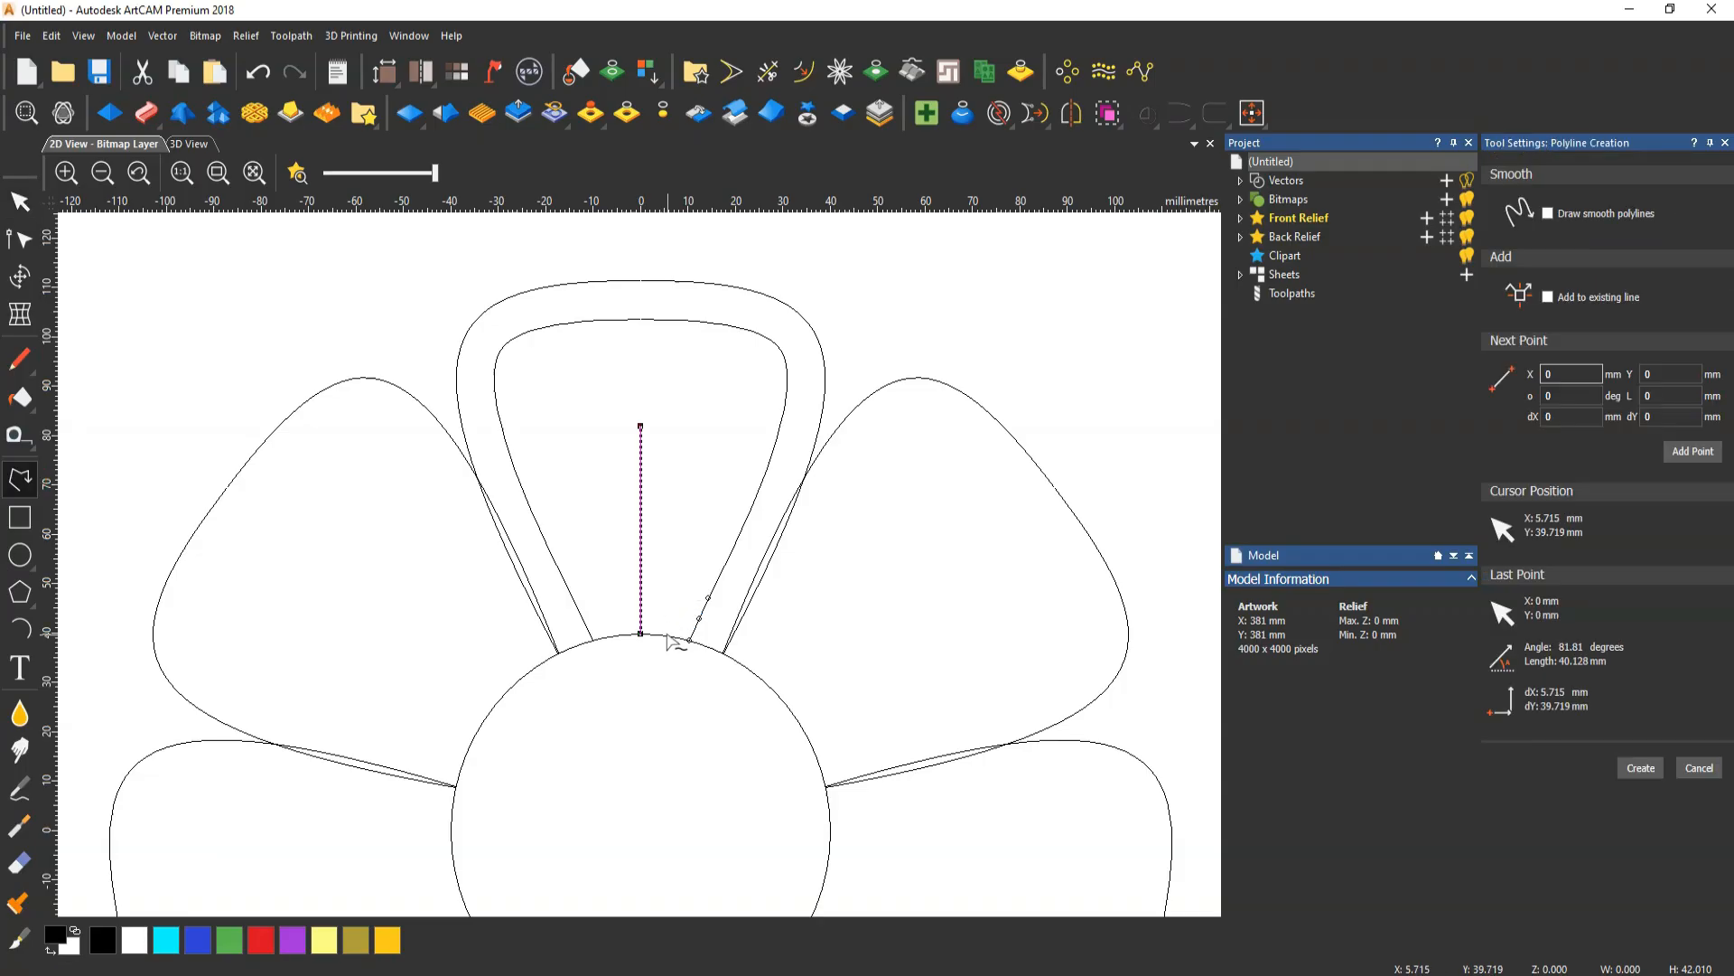
click(669, 636)
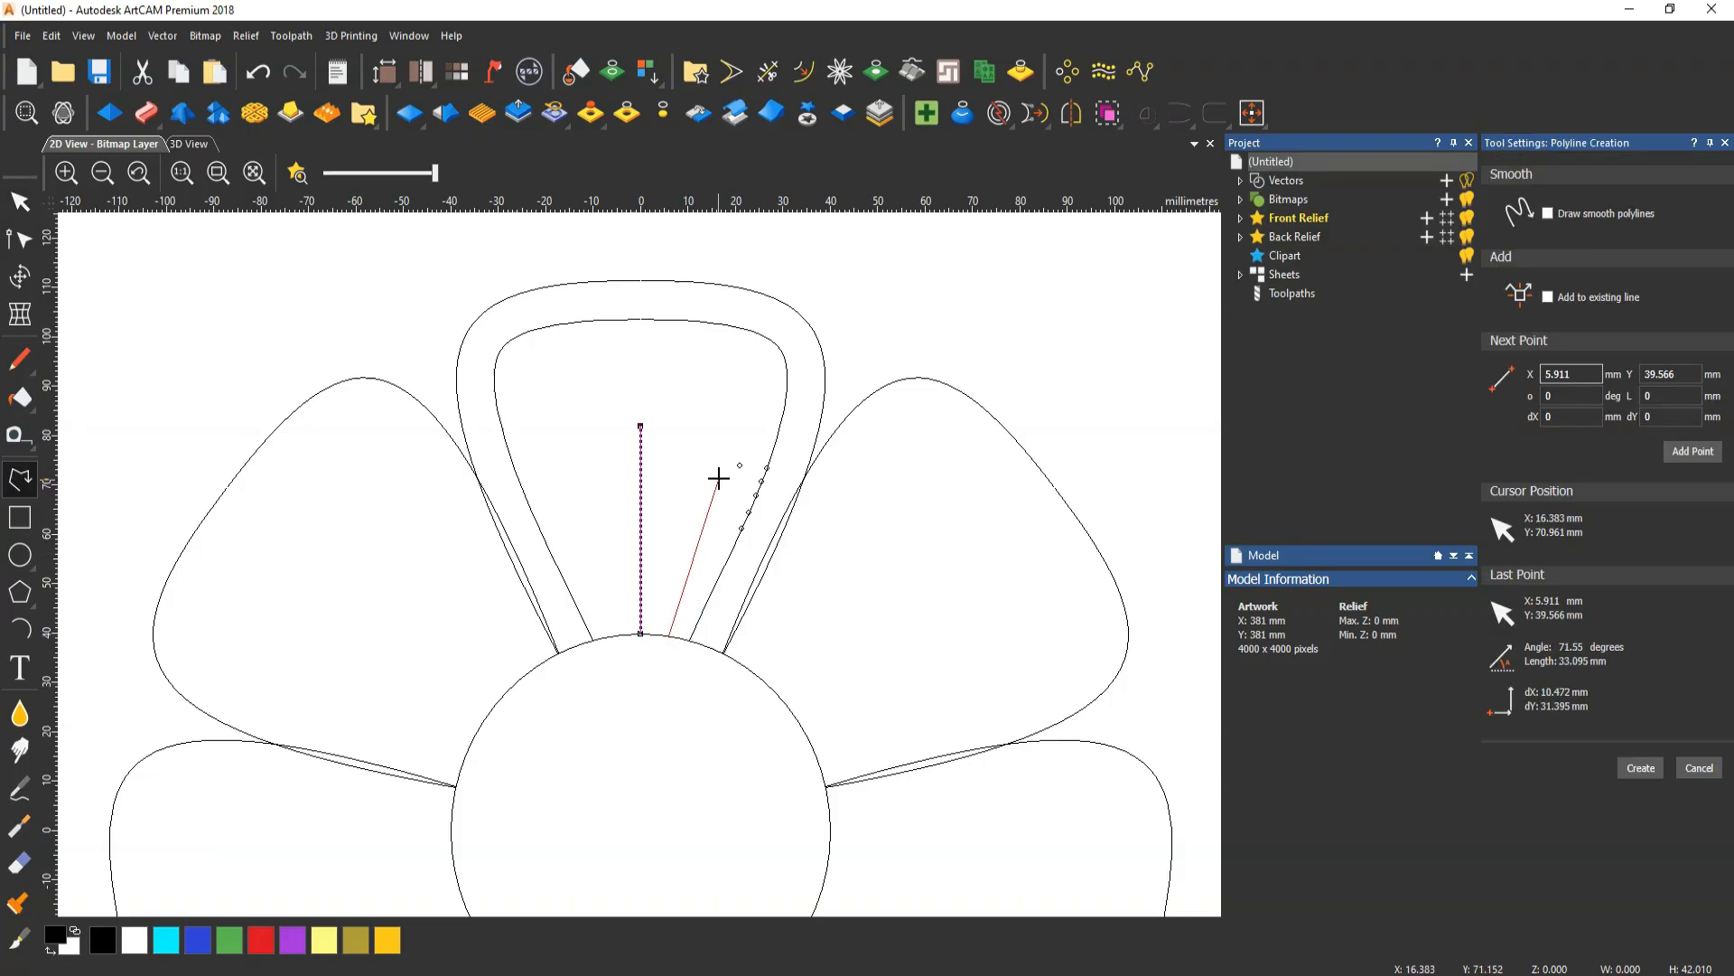
click(716, 462)
key(Escape)
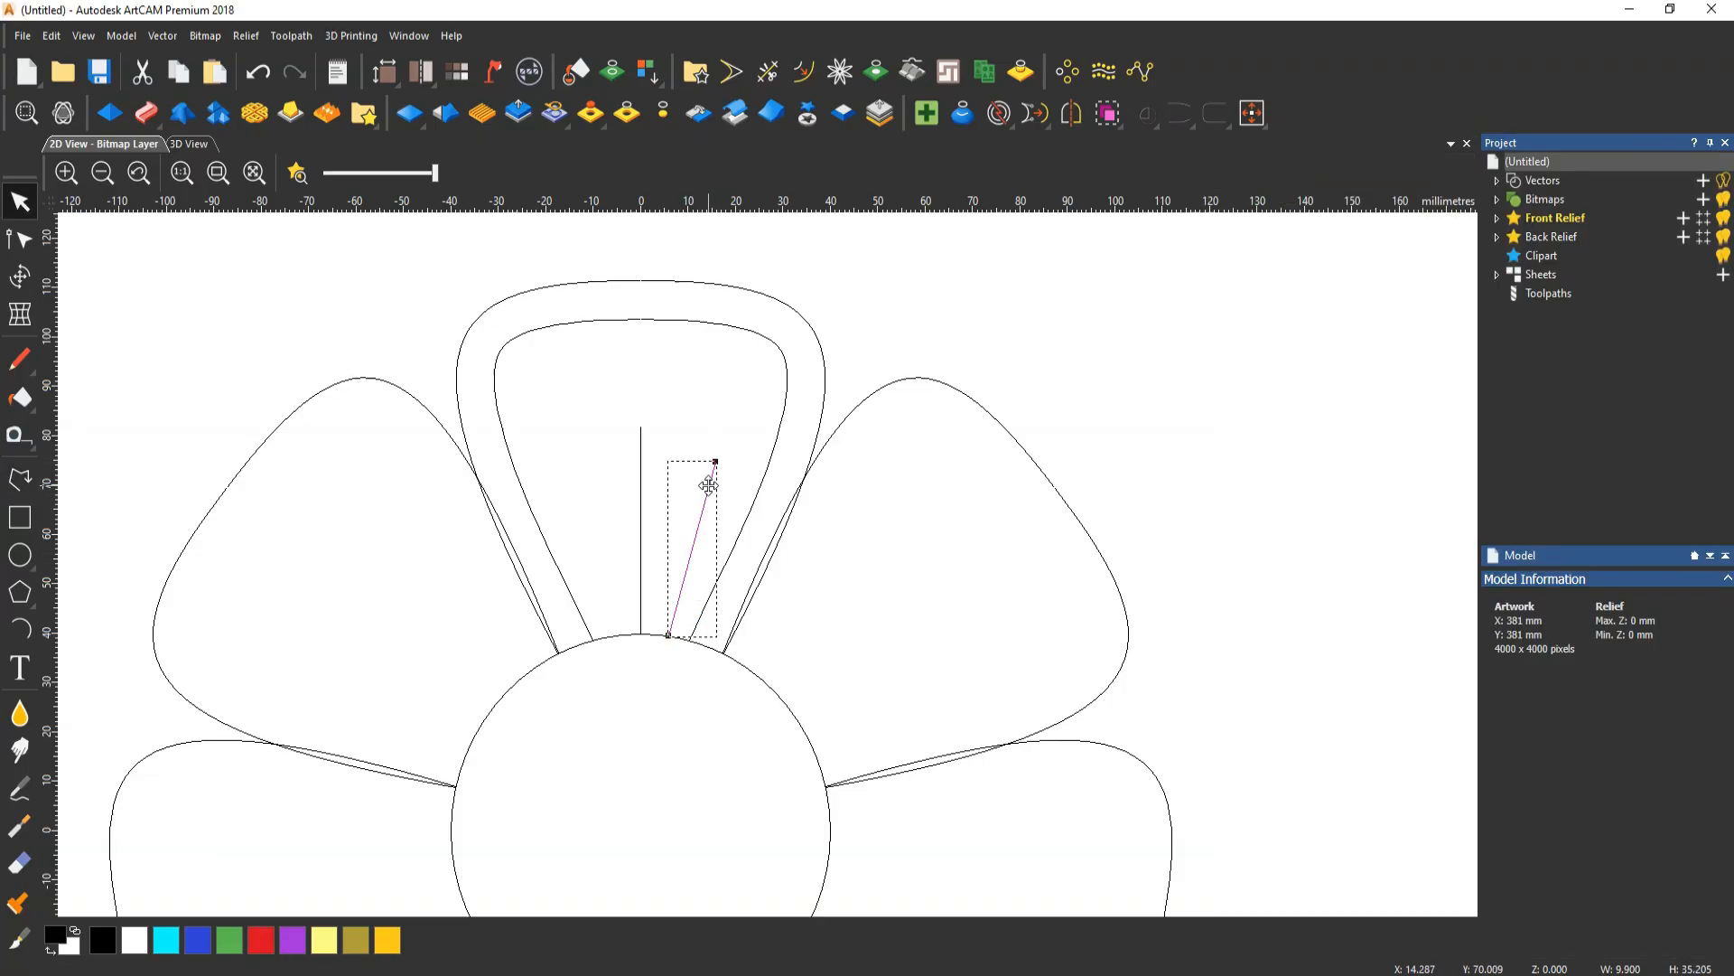
Mirror the slanted vein across the model with a copy to add the matching left vein
click(1072, 113)
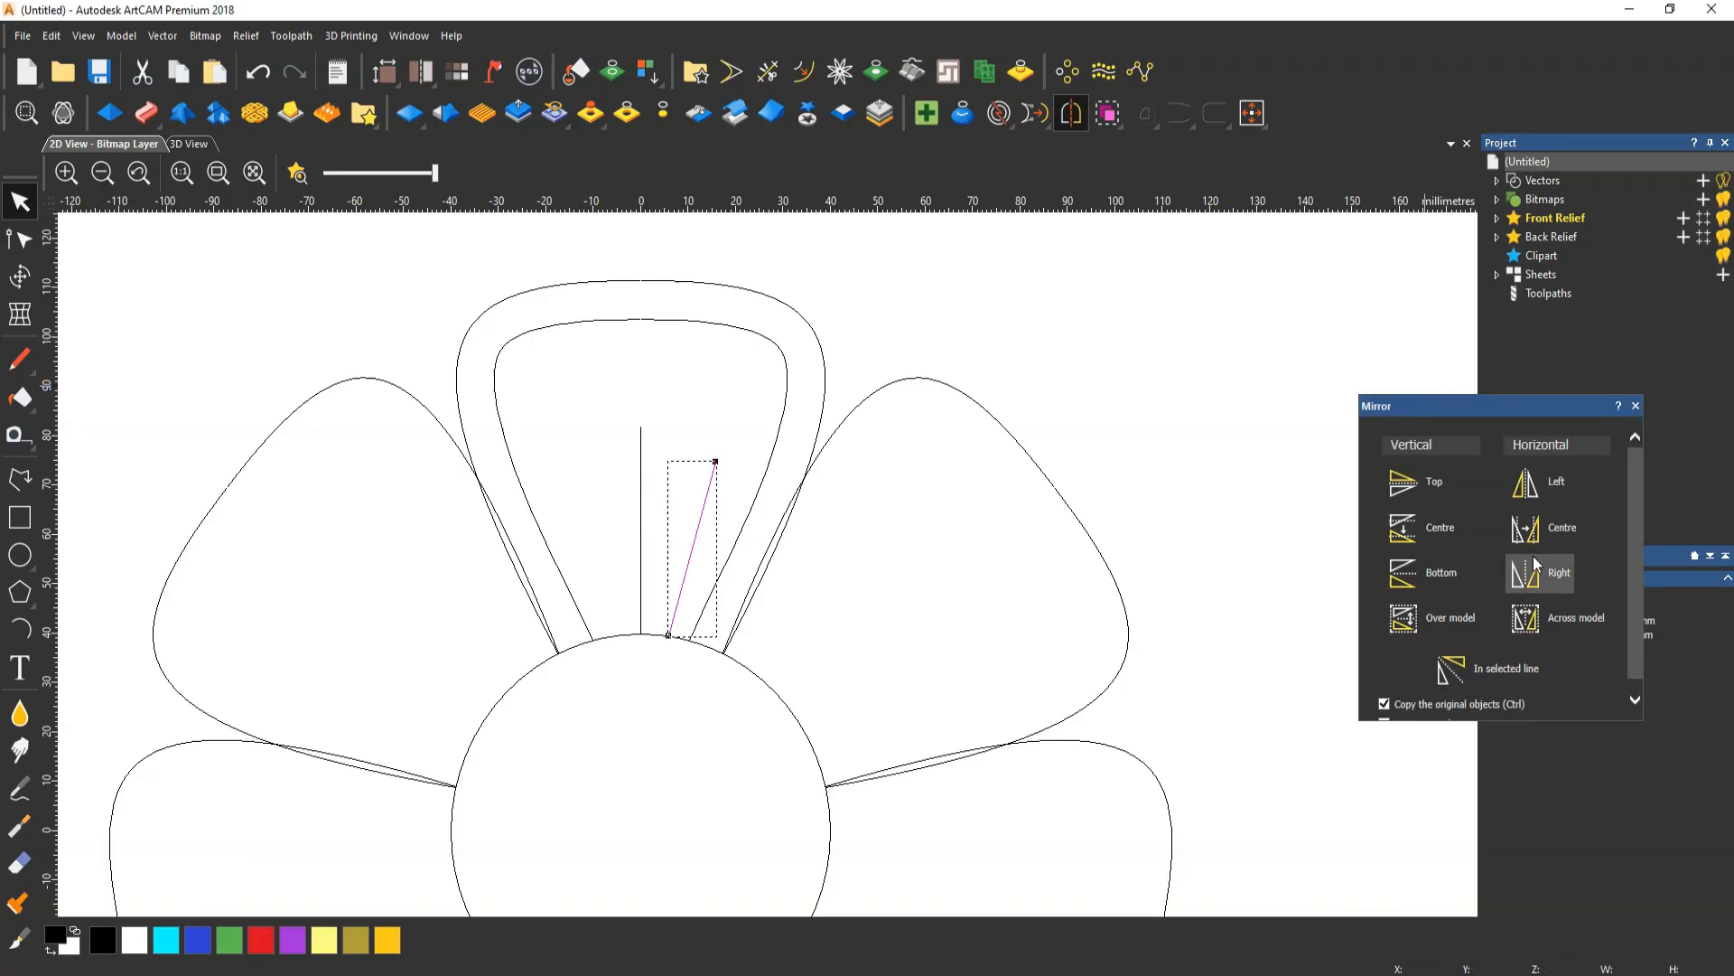
click(1545, 626)
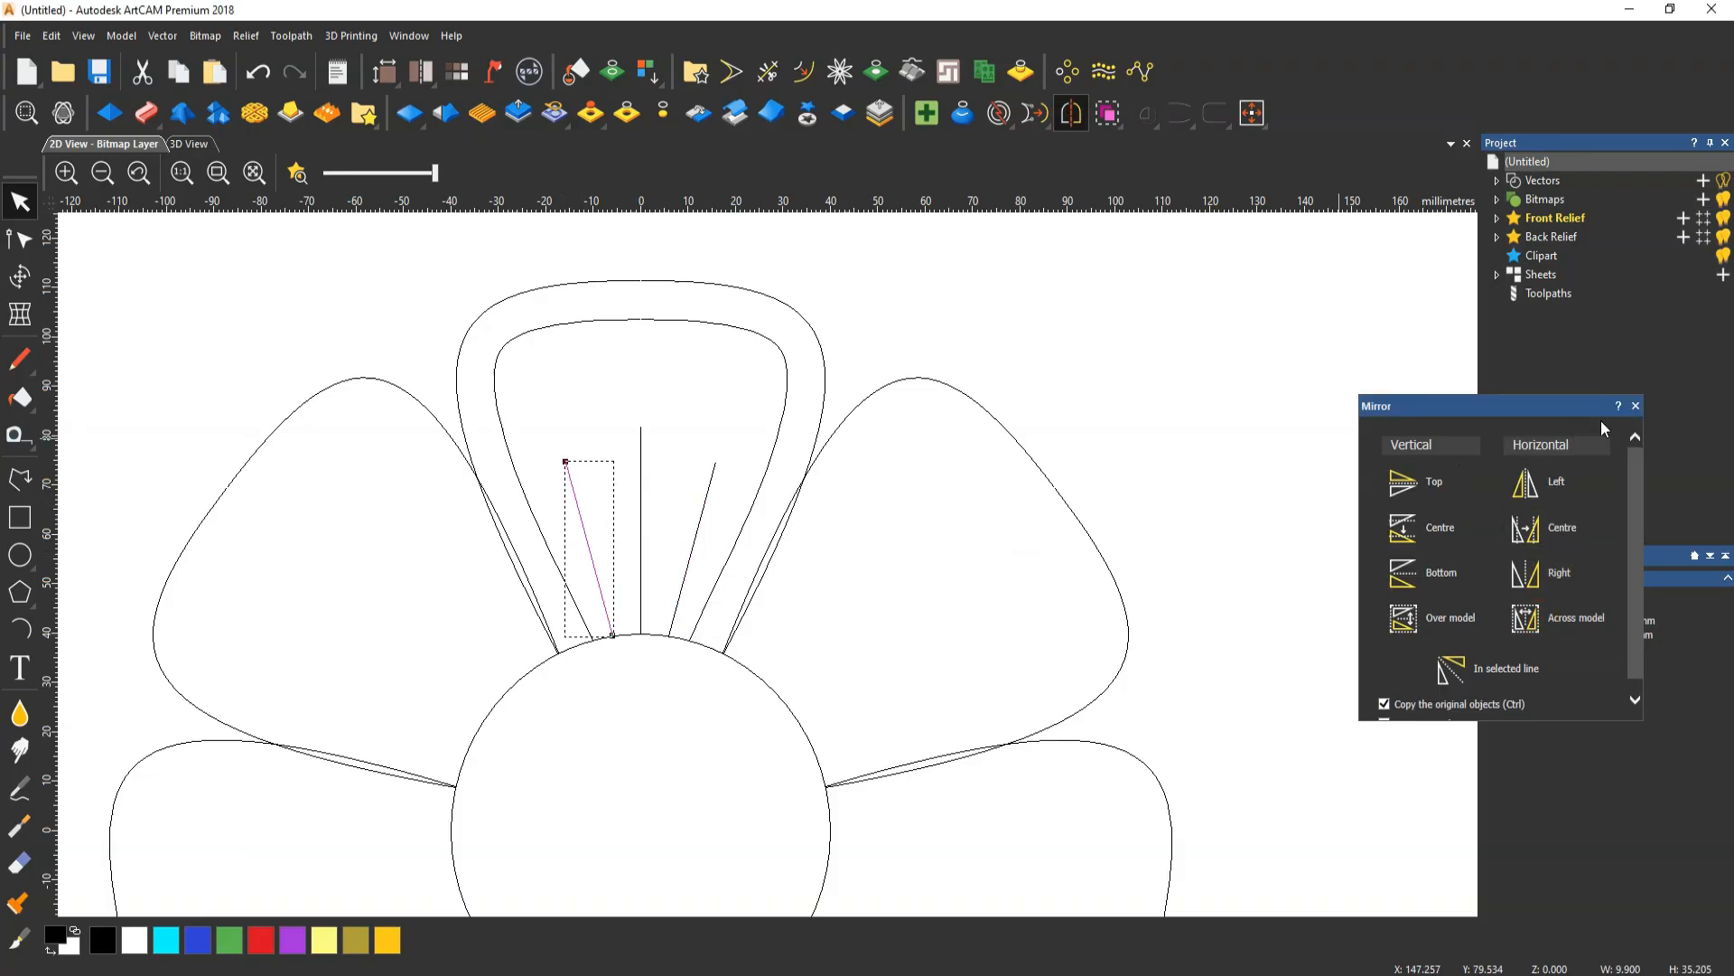
click(1636, 408)
click(1040, 349)
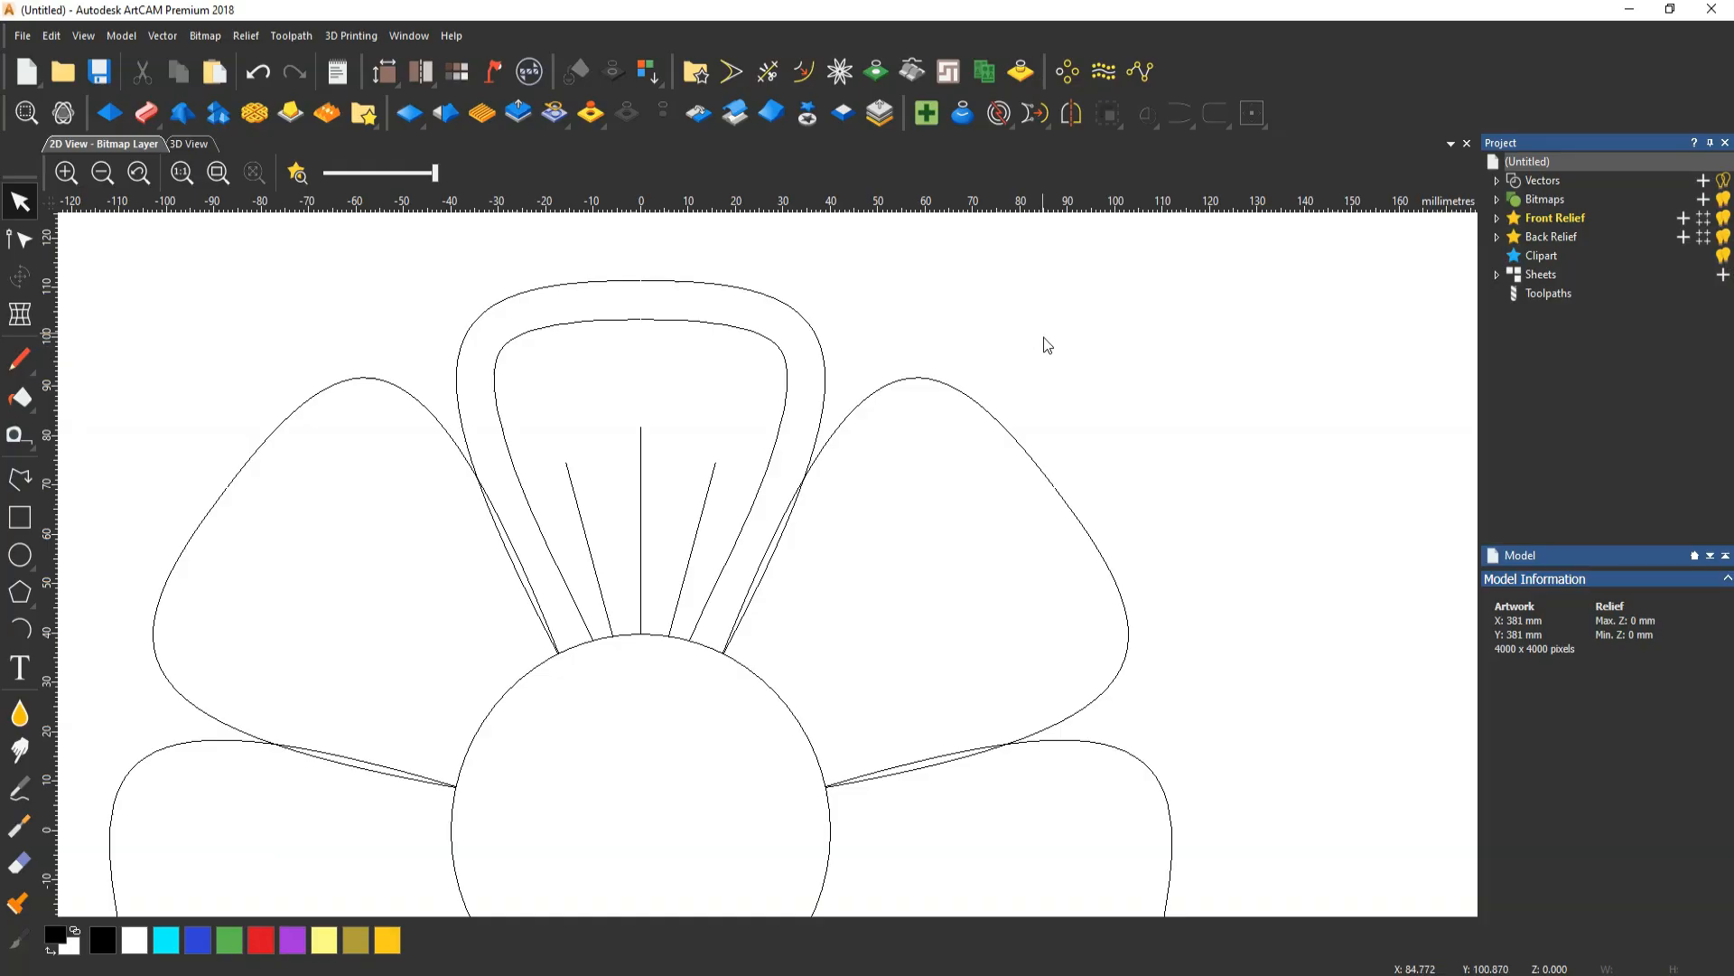
View the carved flower petals in the reference photo 1.jpg and return to the flower drawing
click(568, 282)
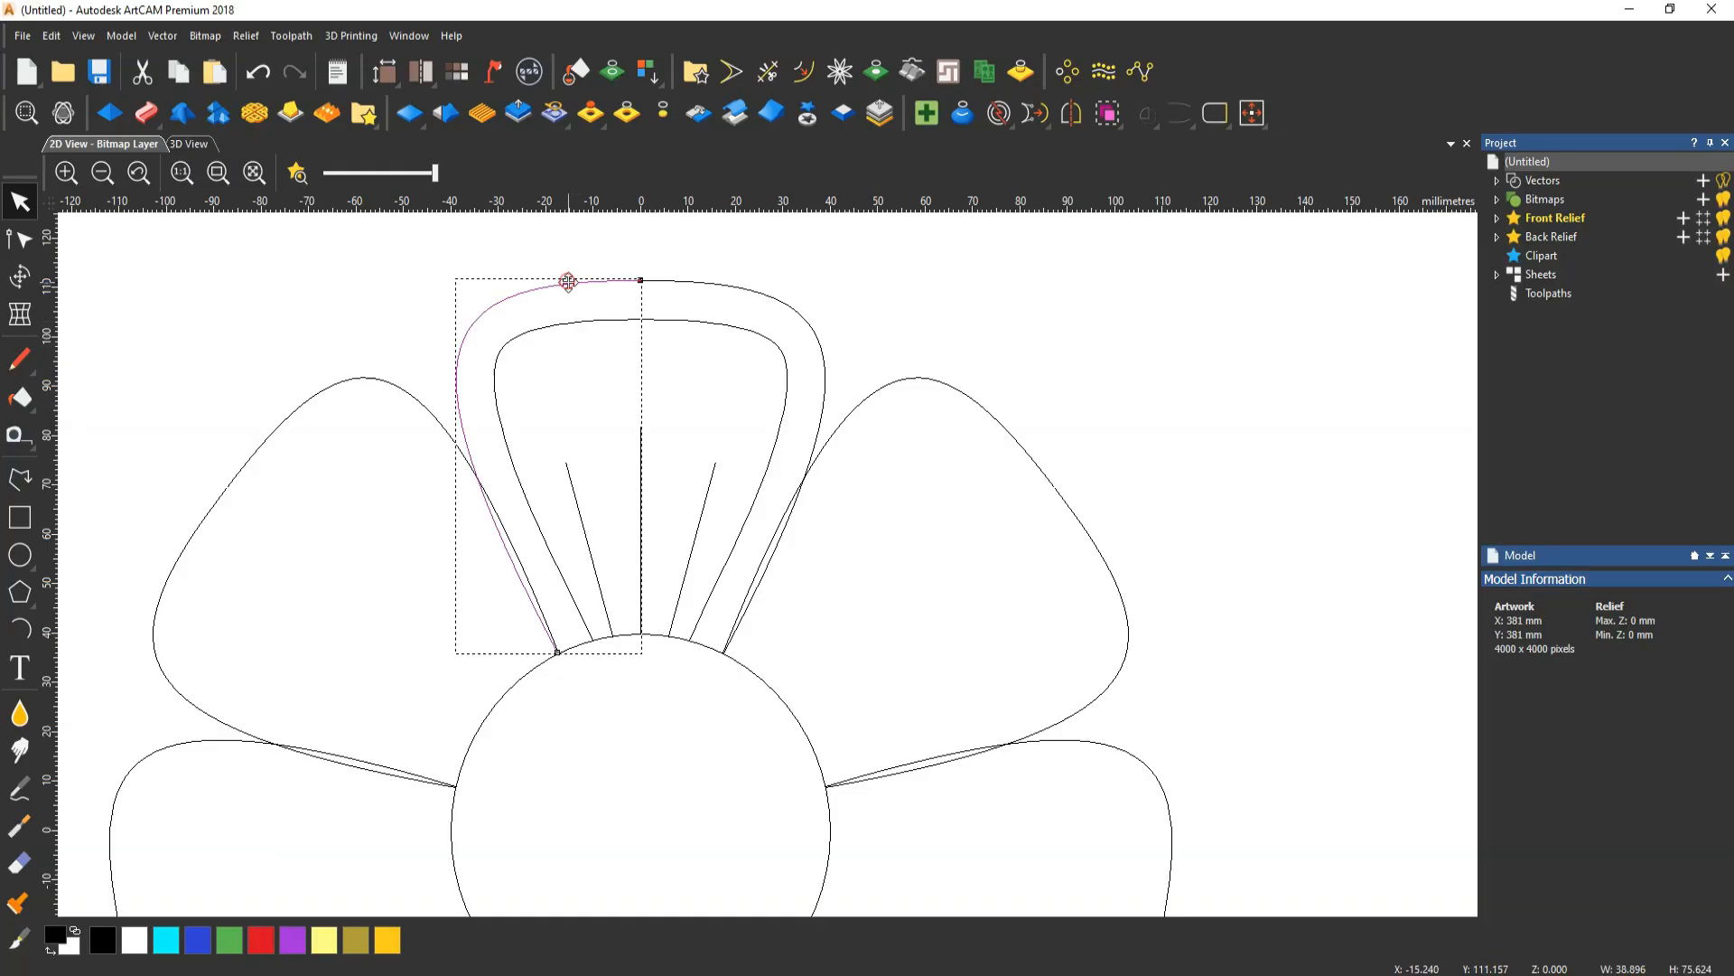
shift+click(691, 282)
scroll(700, 371, down, 2)
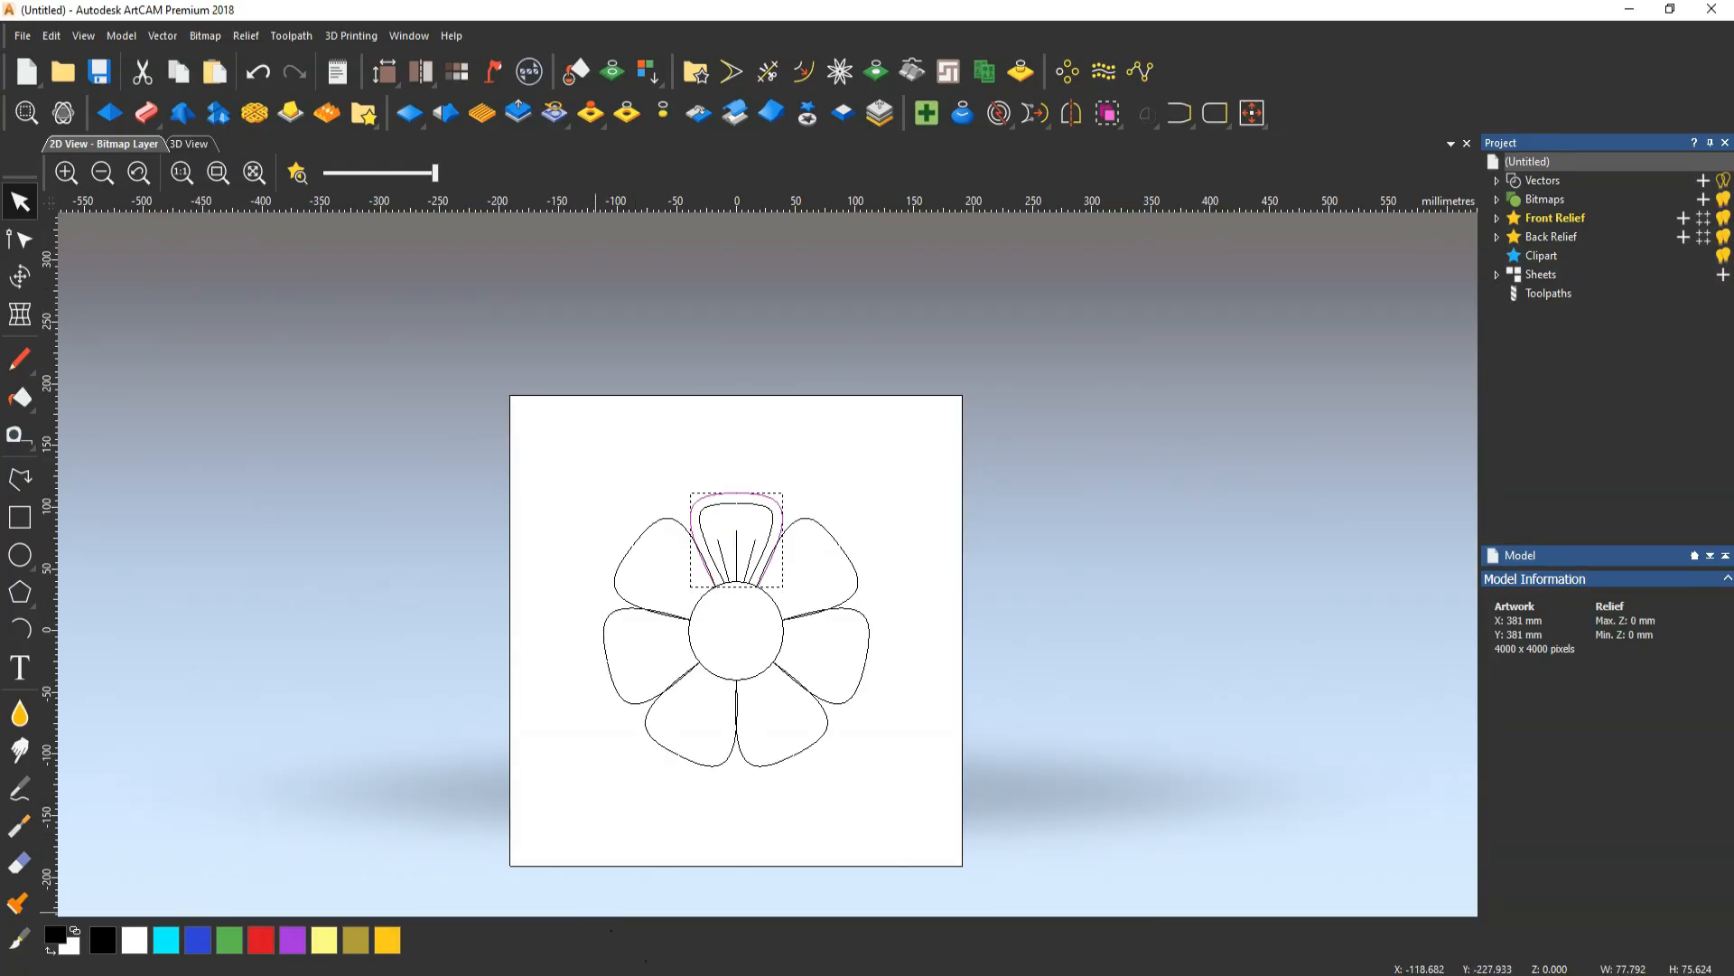
click(659, 972)
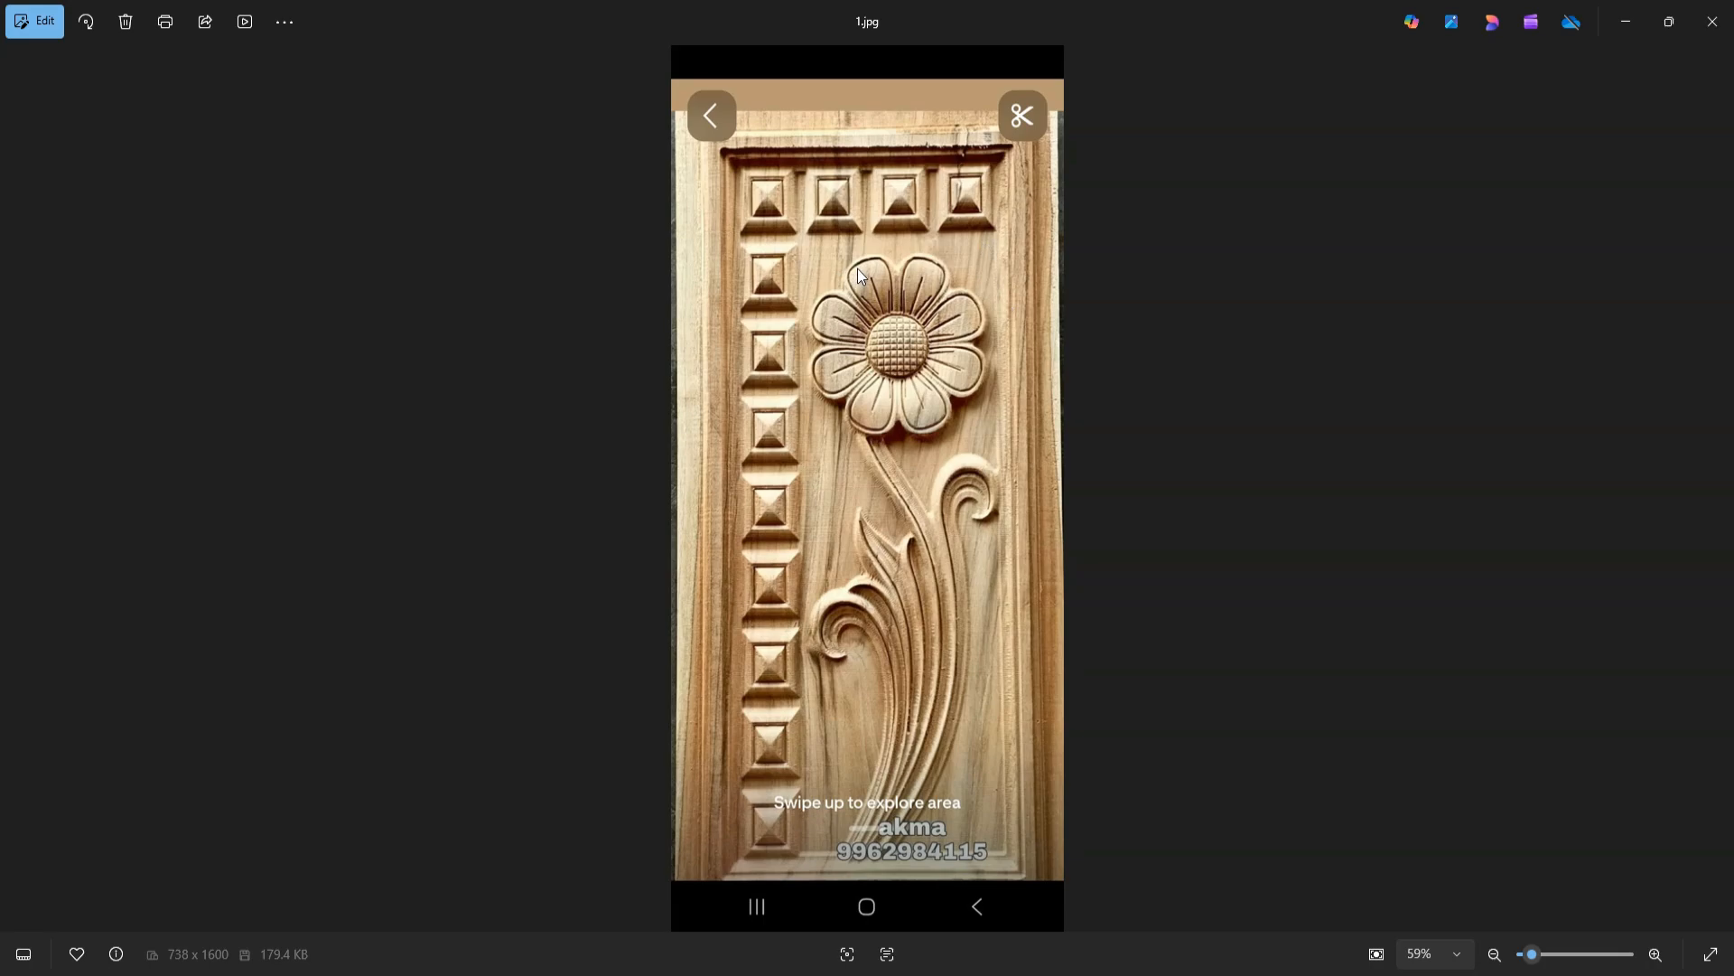
click(1625, 23)
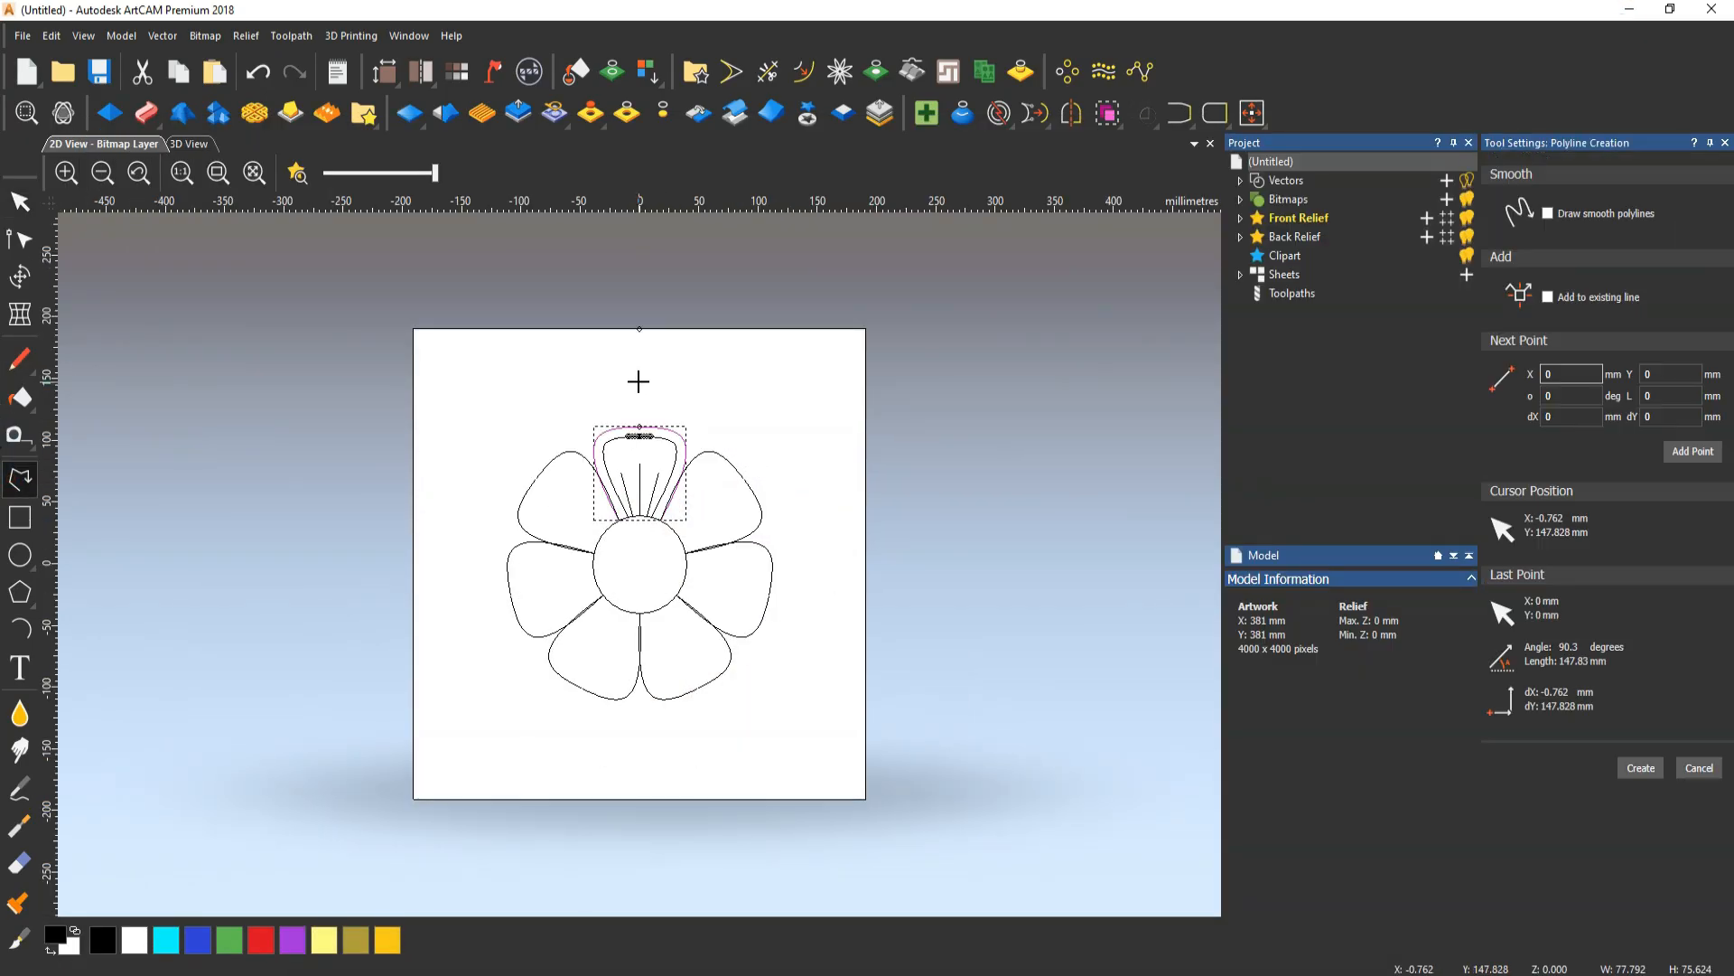
Draw an open polyline above the top petal, rising vertically about 32 mm, then sloping down to a point about 97 mm across
click(639, 380)
scroll(636, 355, up, 3)
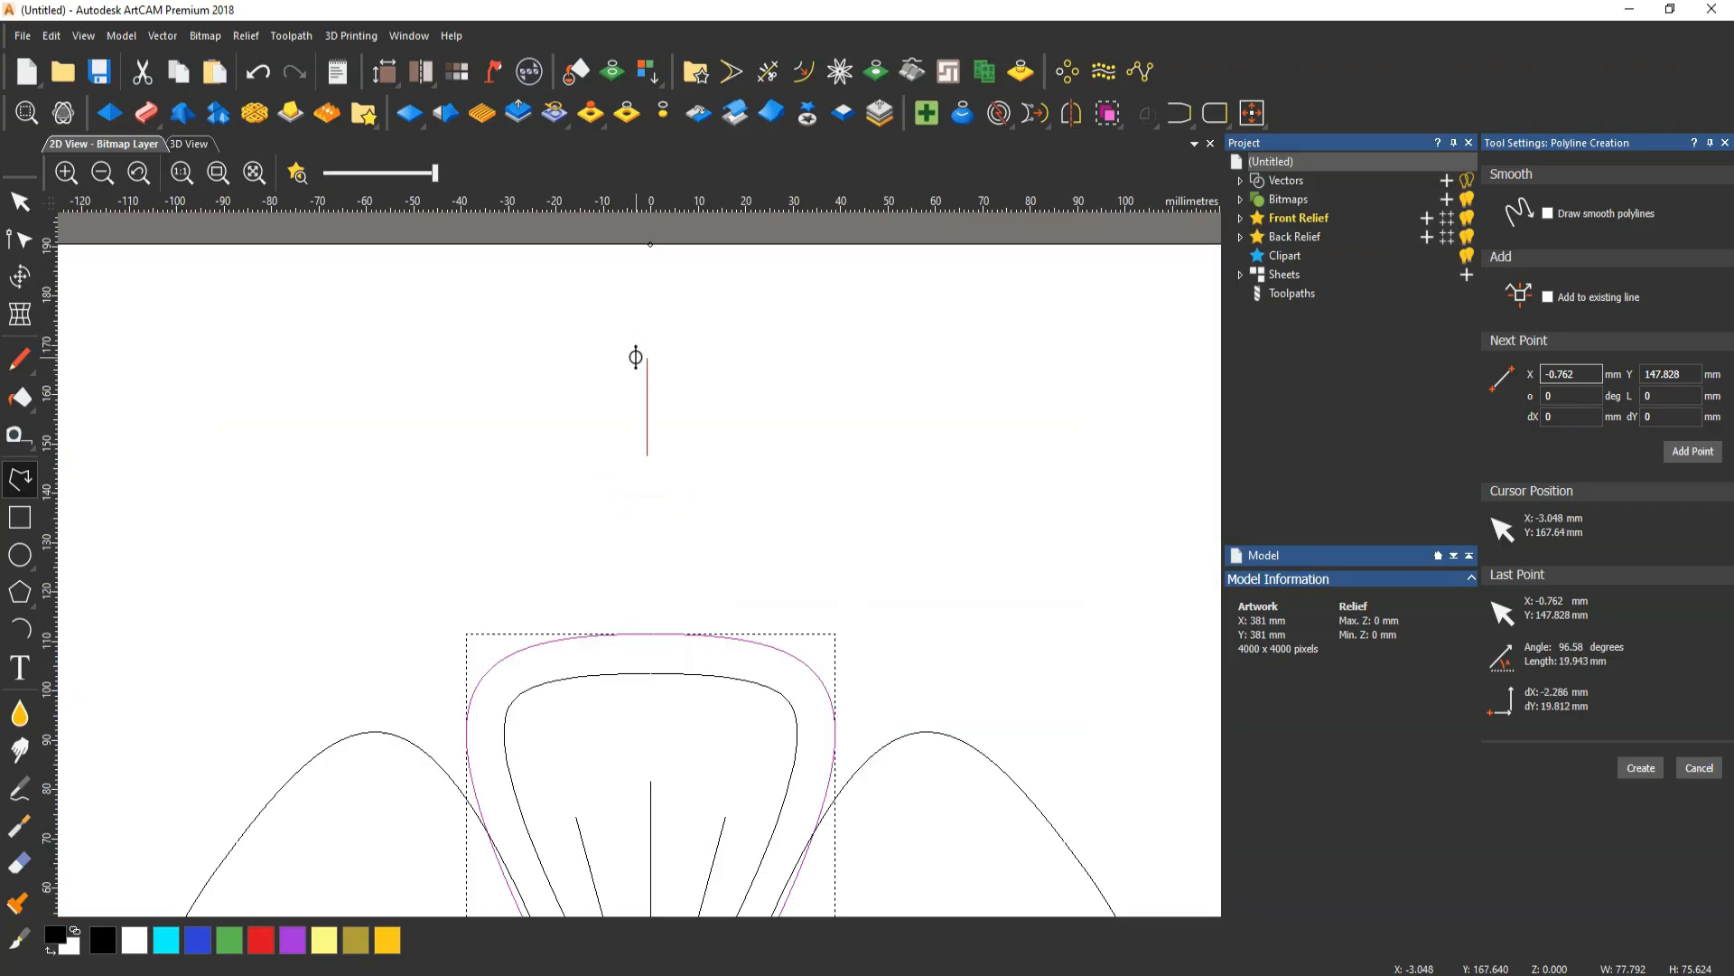
click(647, 299)
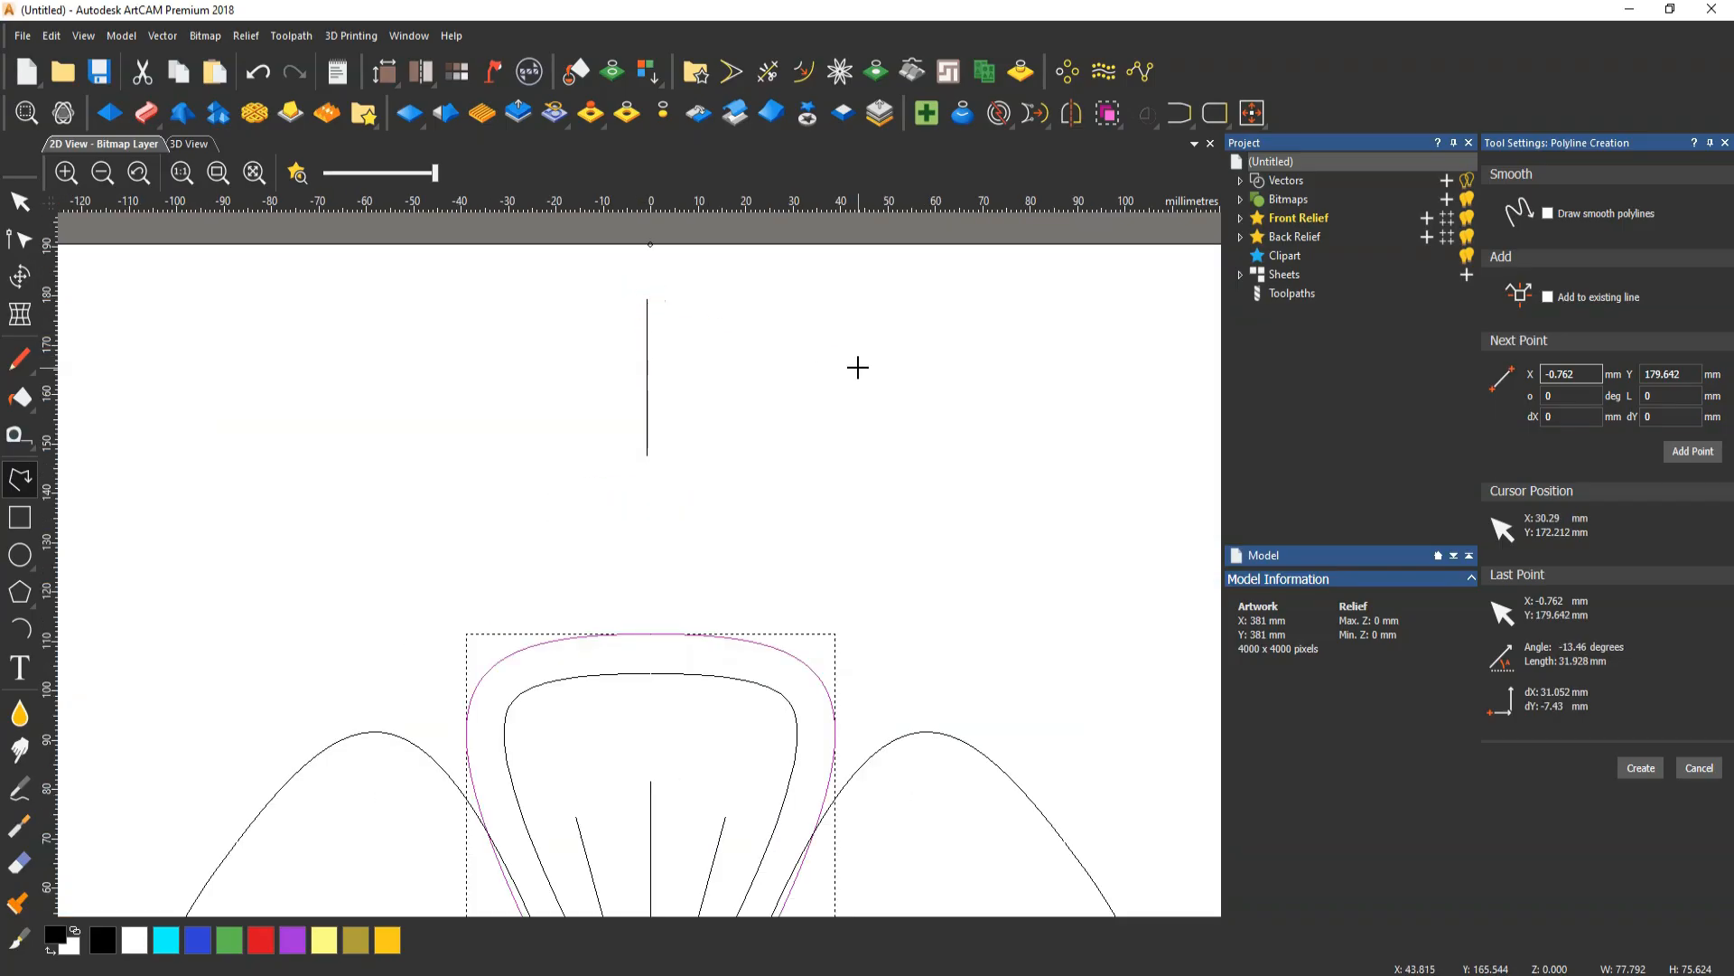
double_click(1107, 456)
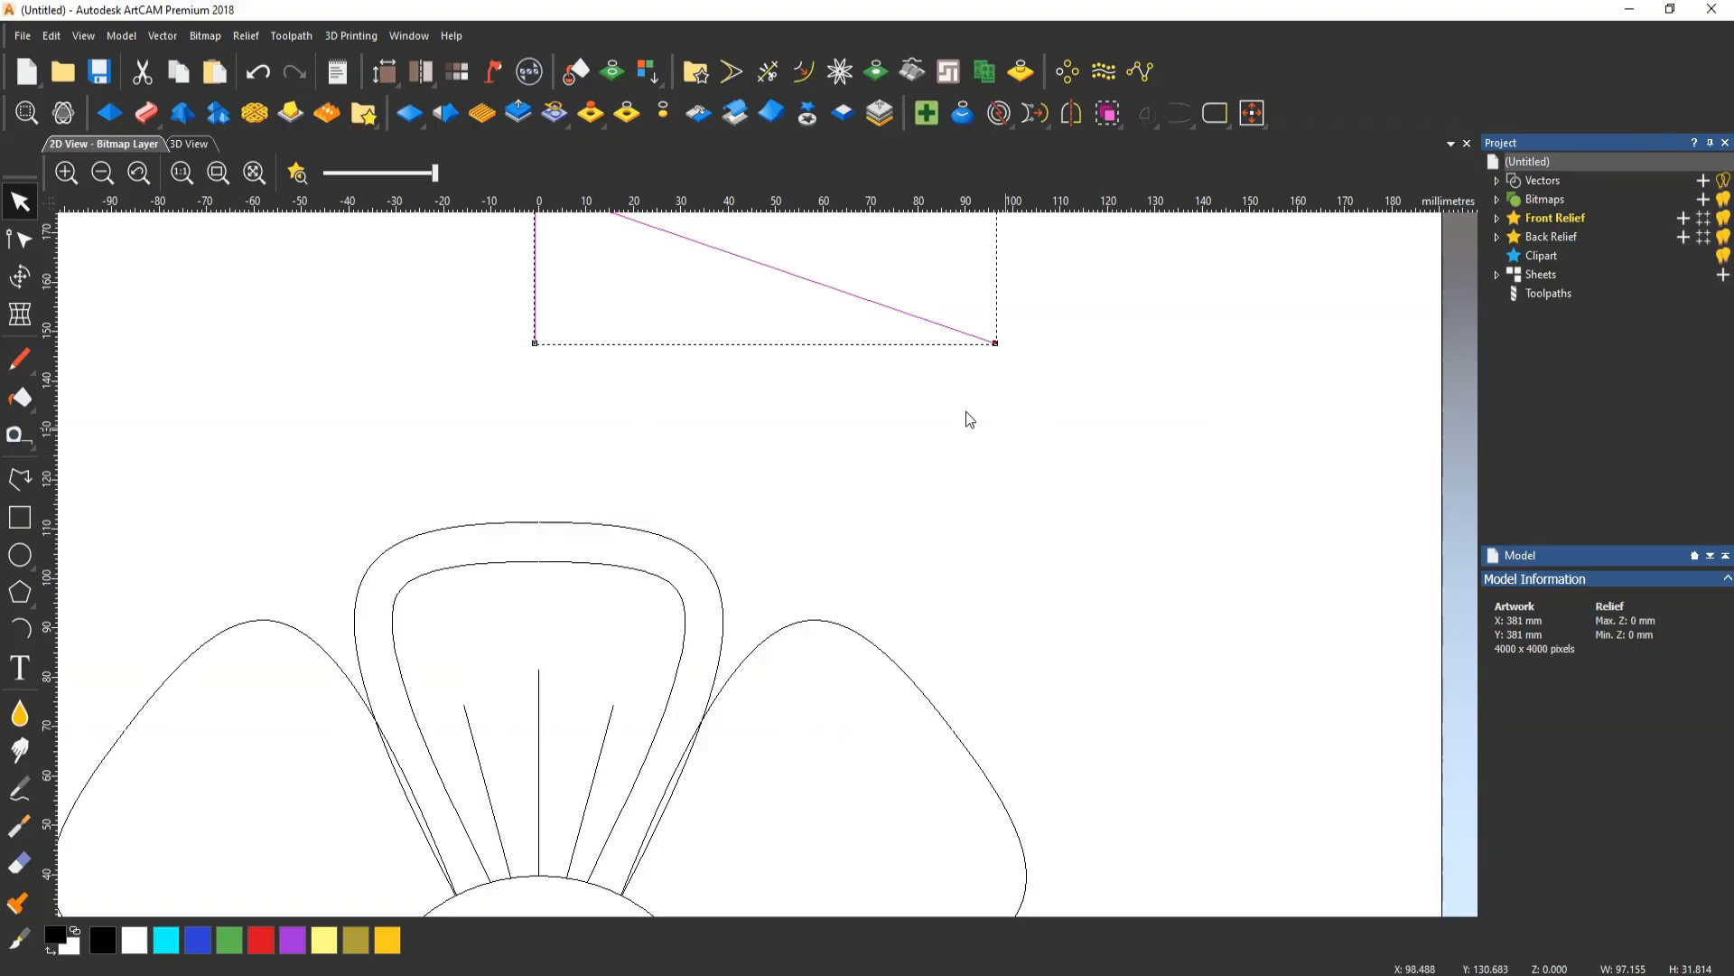
Lower the polyline's upper node by about 8 mm and convert the sloping span to a curve
scroll(901, 331, down, 1)
key(n)
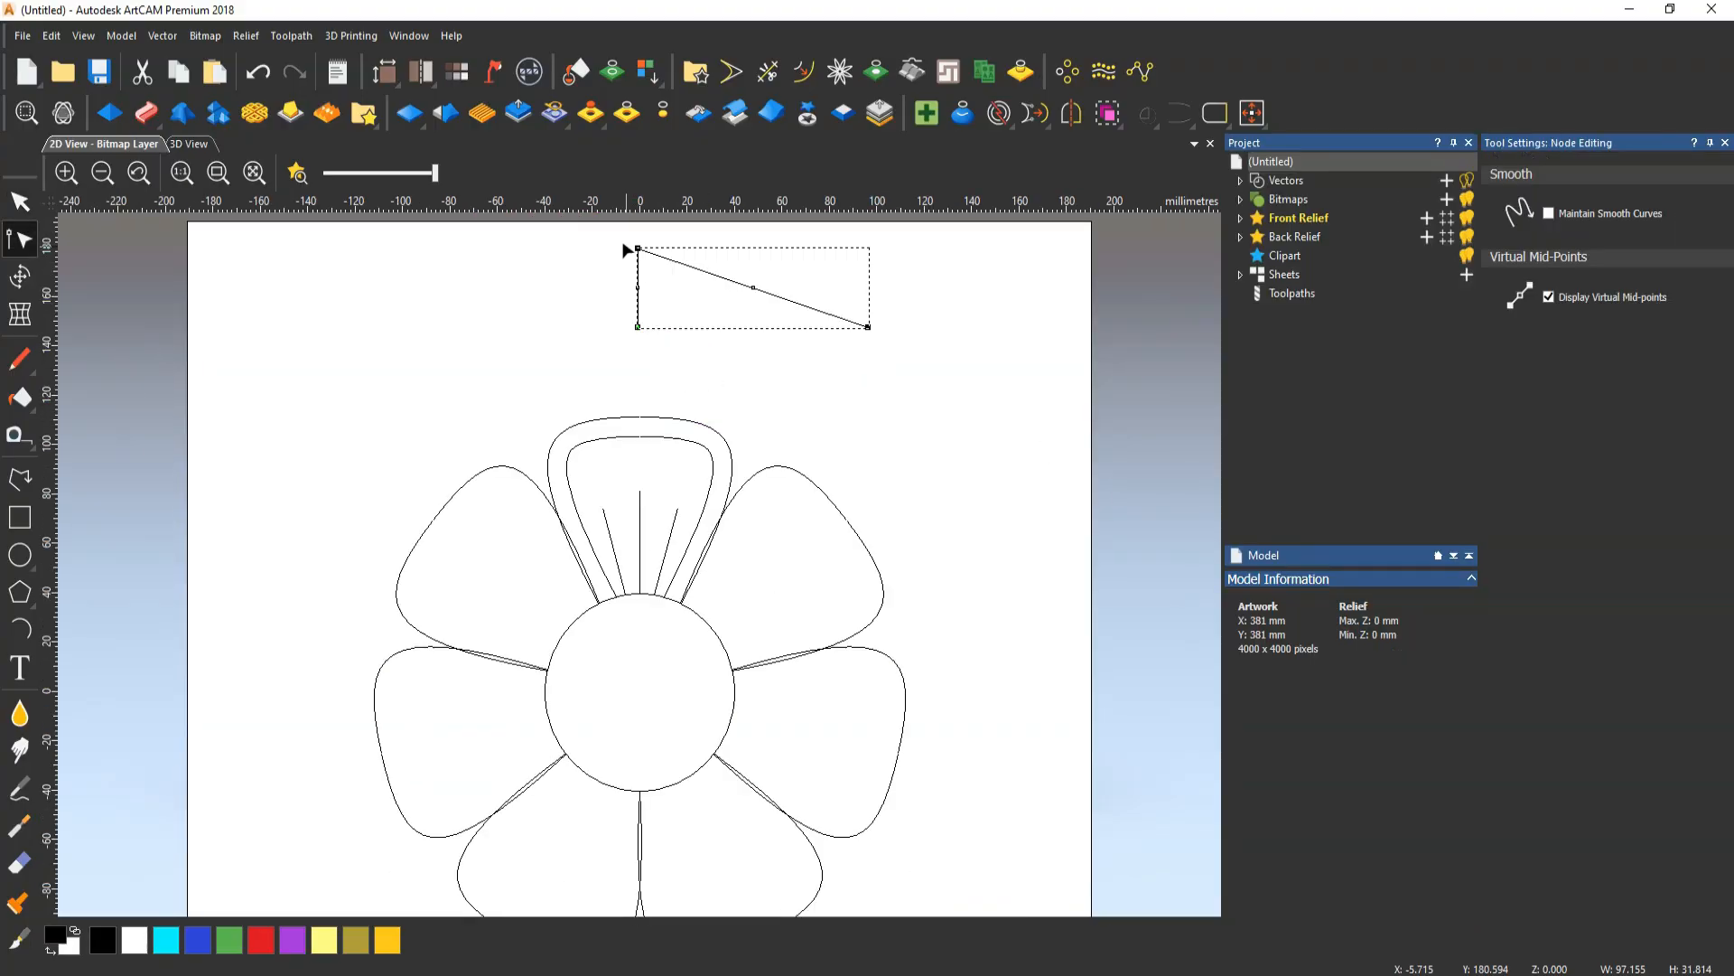
drag(621, 242, 700, 289)
key(Down)
key(Down)
key(Down)
key(Down)
key(Down)
key(Down)
key(Down)
key(Down)
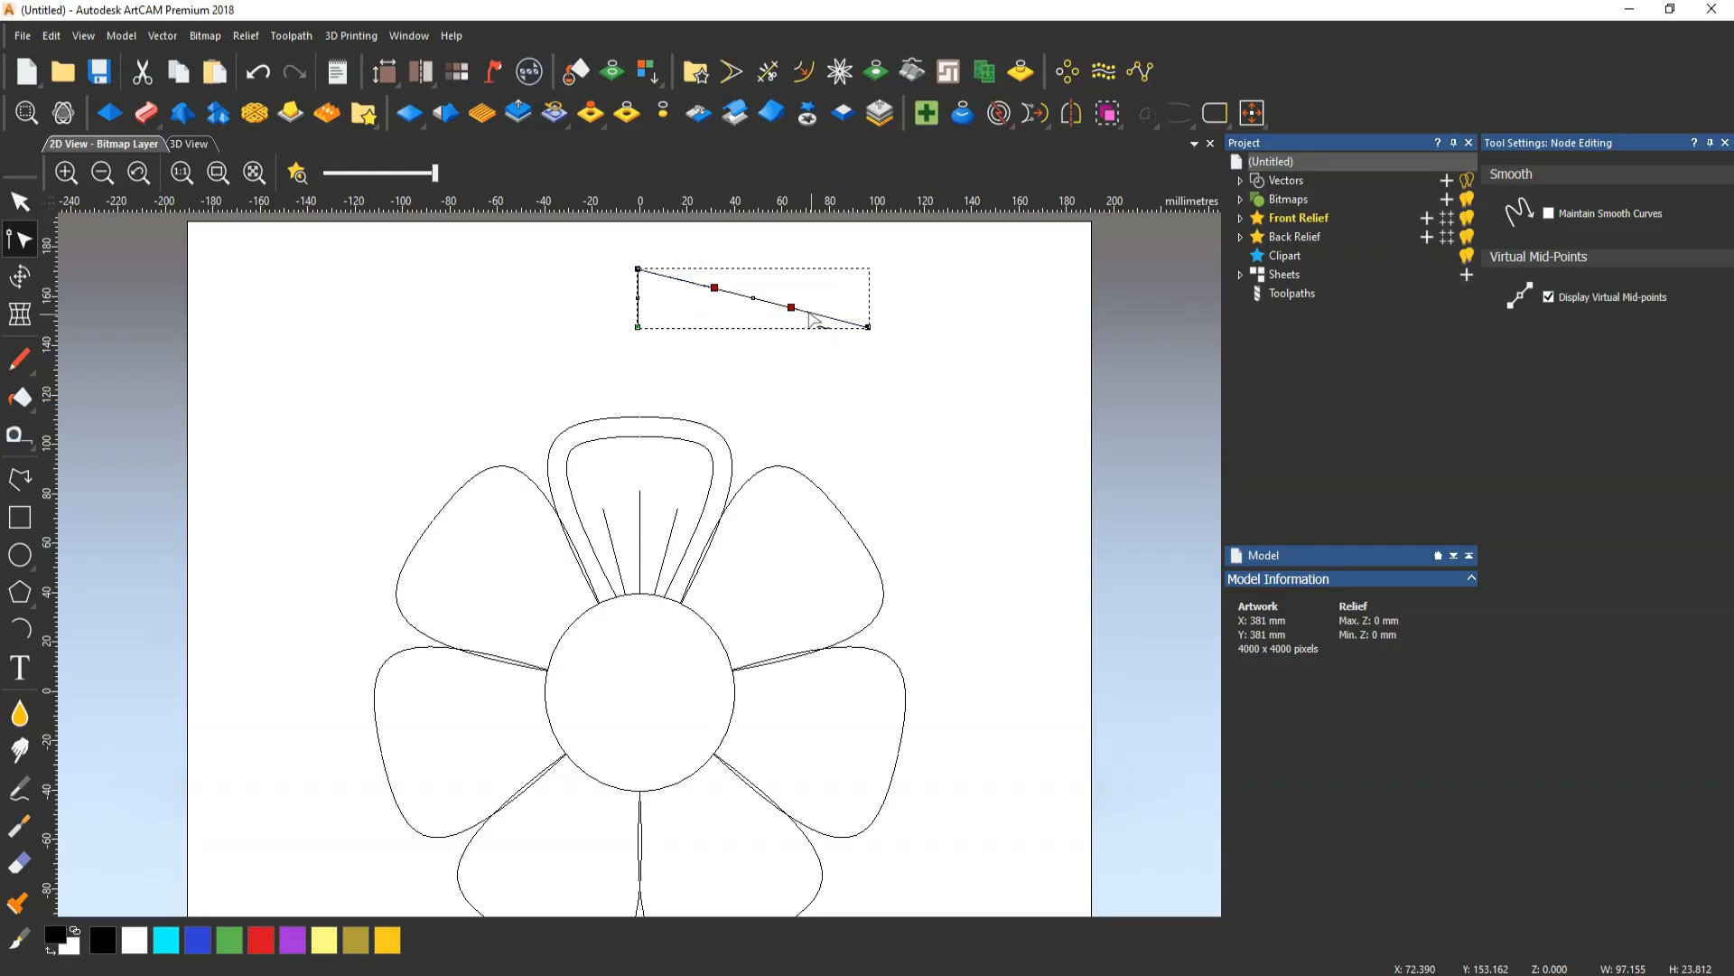
Bend the sloping span upward into an arch and raise its right end node by about 12 mm
drag(791, 307, 914, 352)
key(Up)
key(Up)
key(Up)
key(Up)
key(Up)
key(Up)
key(Up)
key(Up)
key(Up)
key(Up)
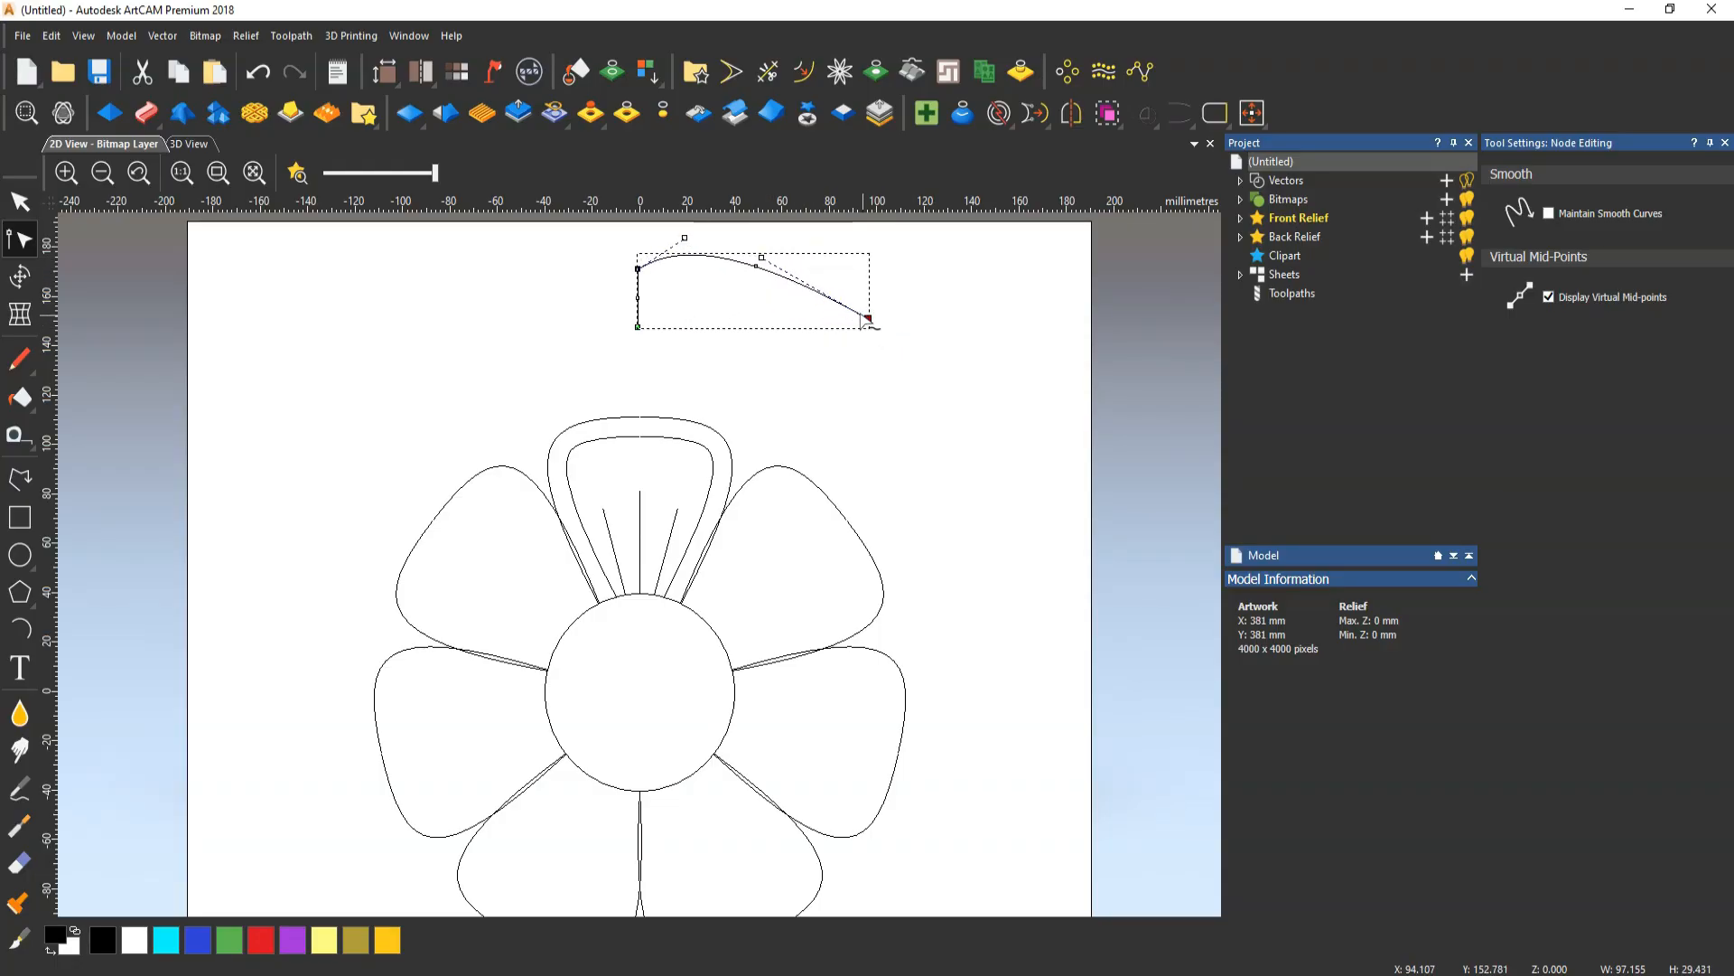
Add a vertical leg about 12 mm long down from the arch's right end
click(20, 478)
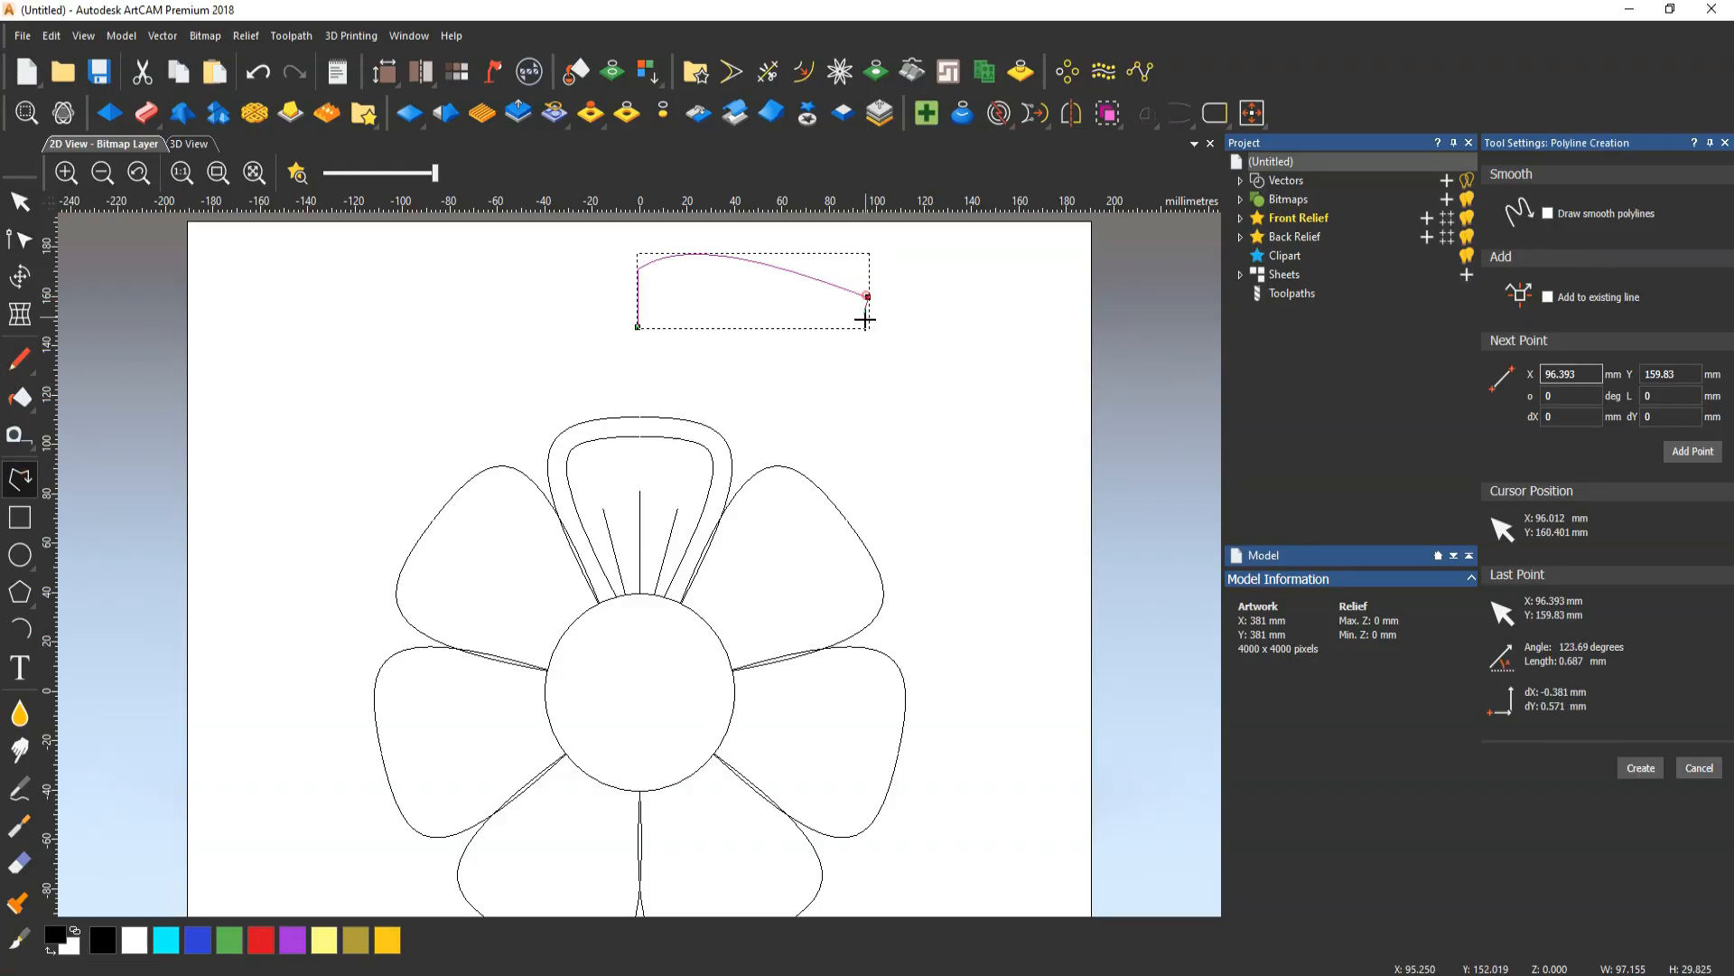
key(Escape)
scroll(869, 327, up, 2)
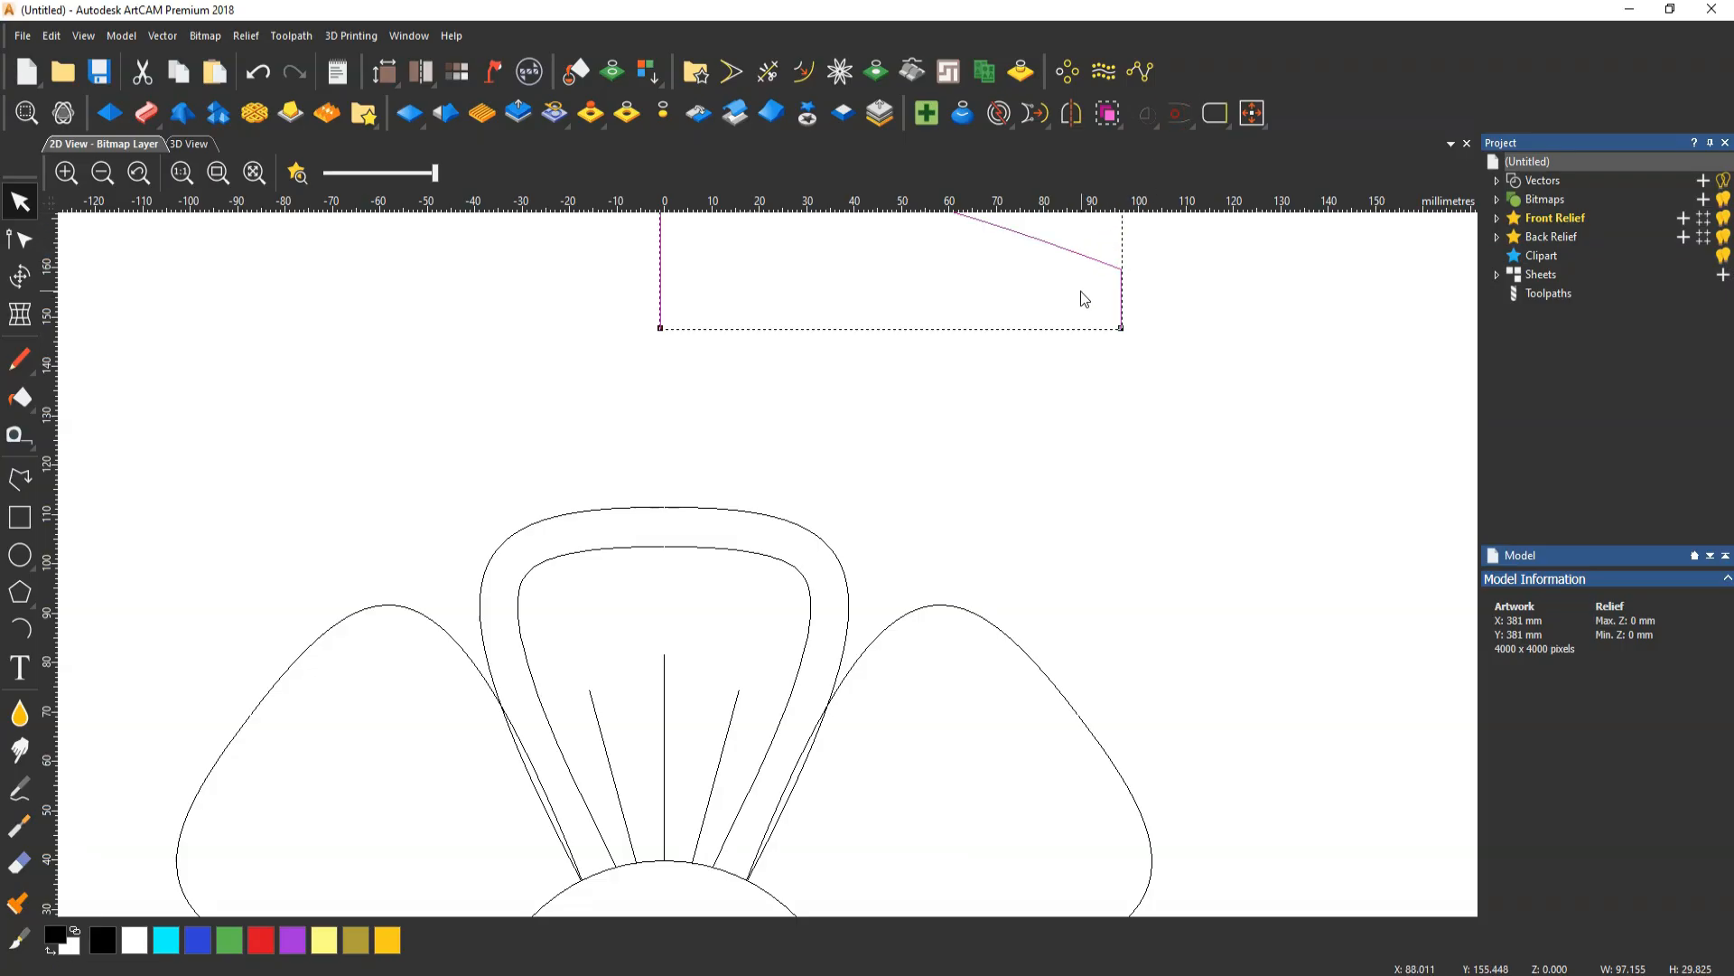
click(1064, 328)
key(n)
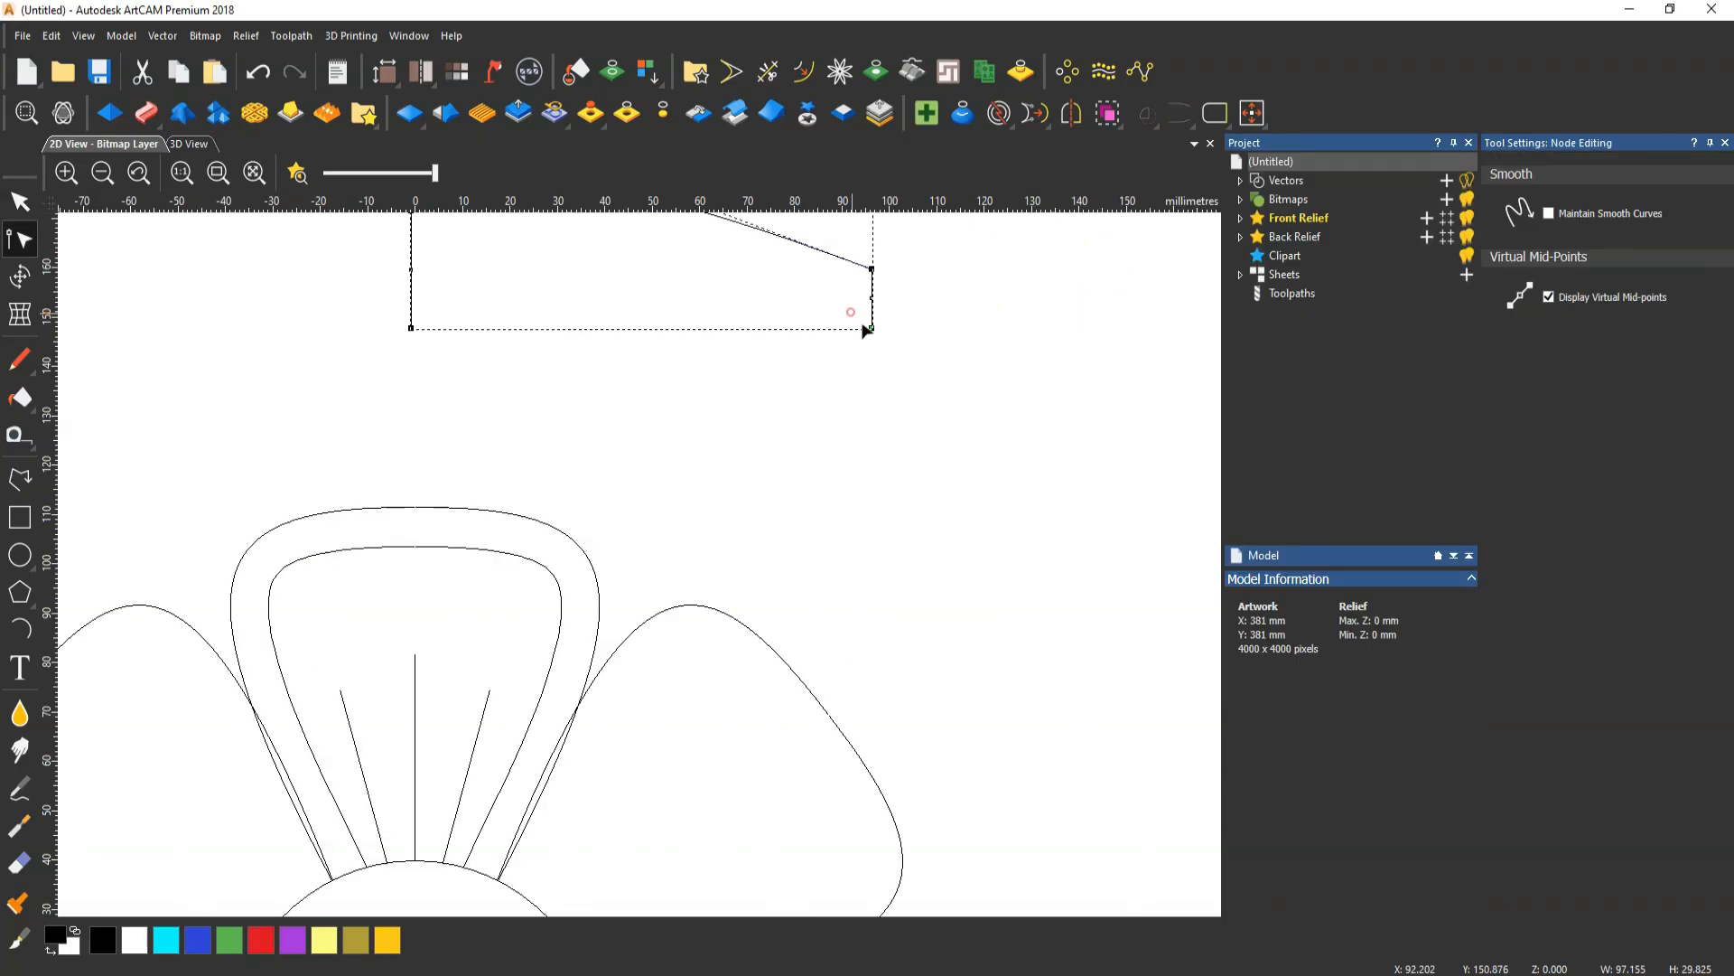
right_click(411, 327)
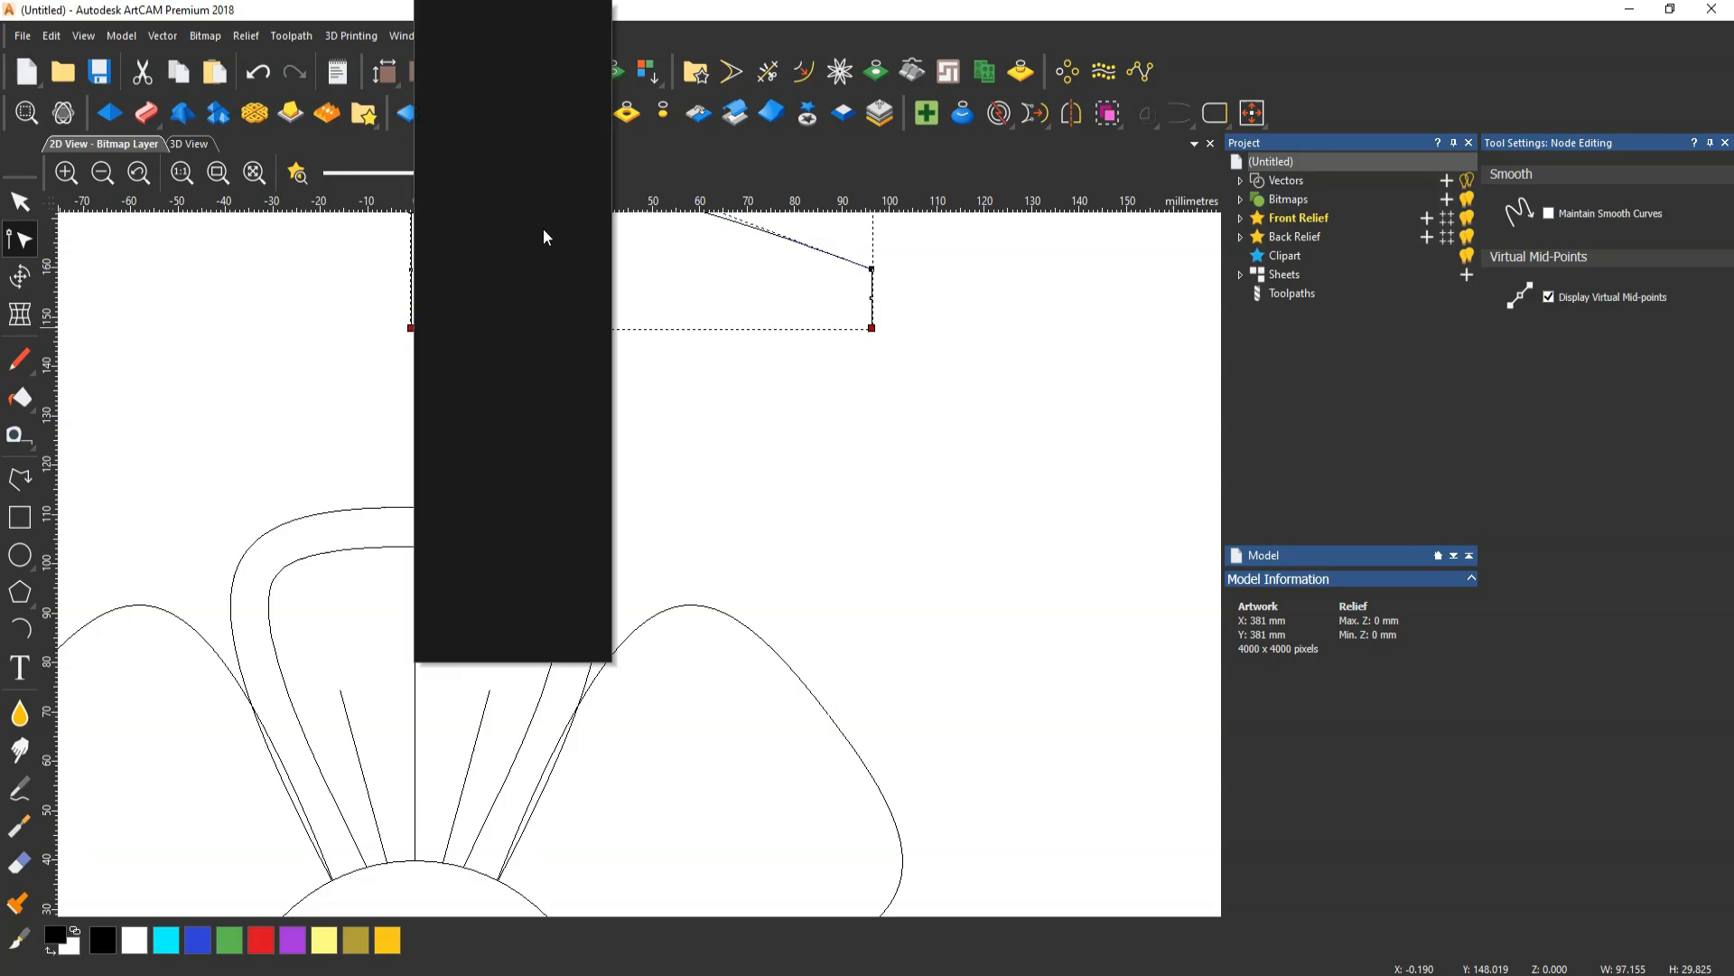
mouse_move(544, 220)
click(661, 248)
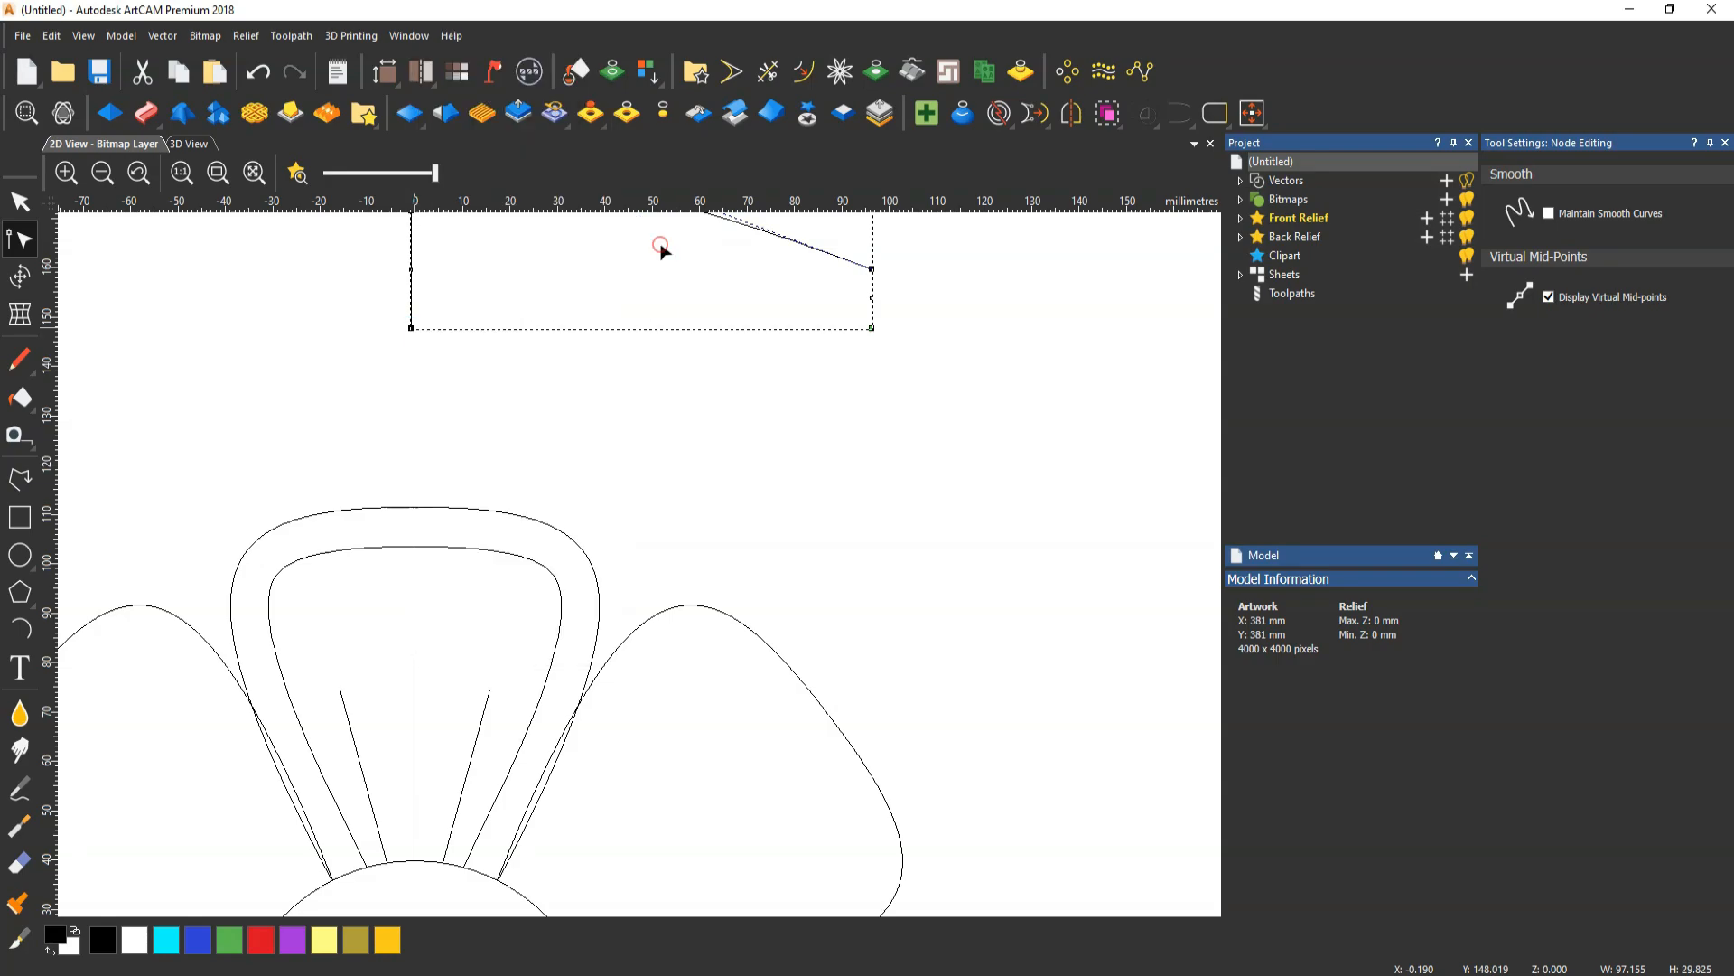
key(n)
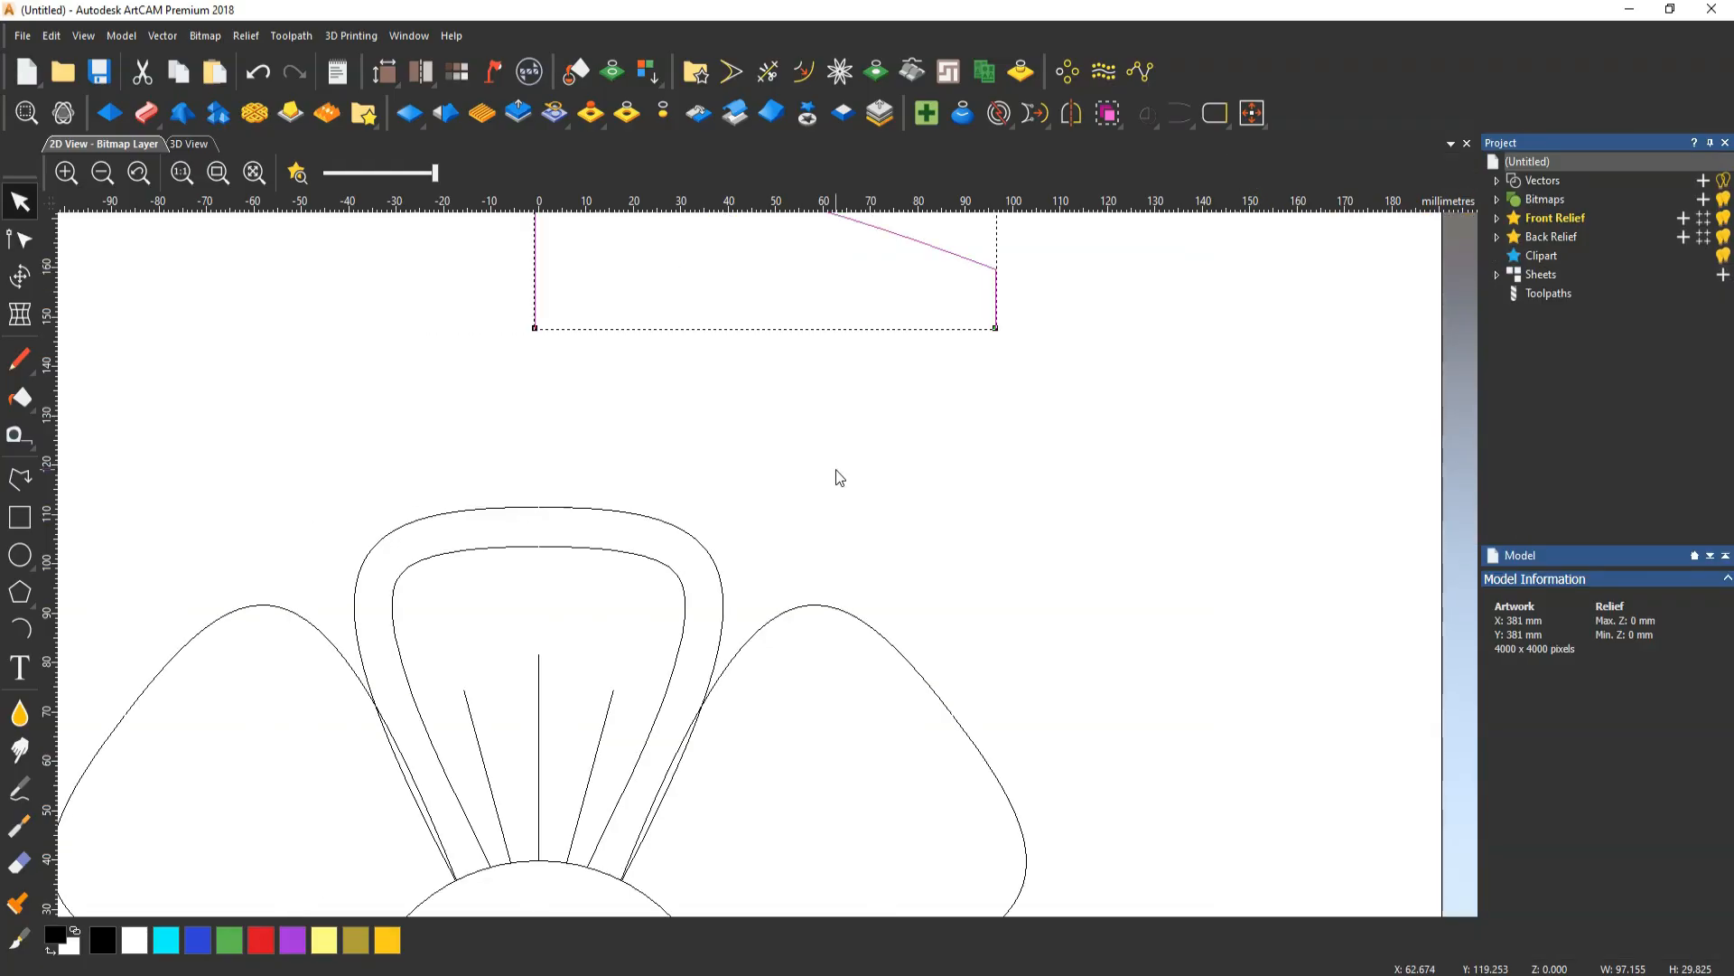
Lower the node joining the arch and its right vertical leg by about 4 mm
scroll(840, 477, down, 5)
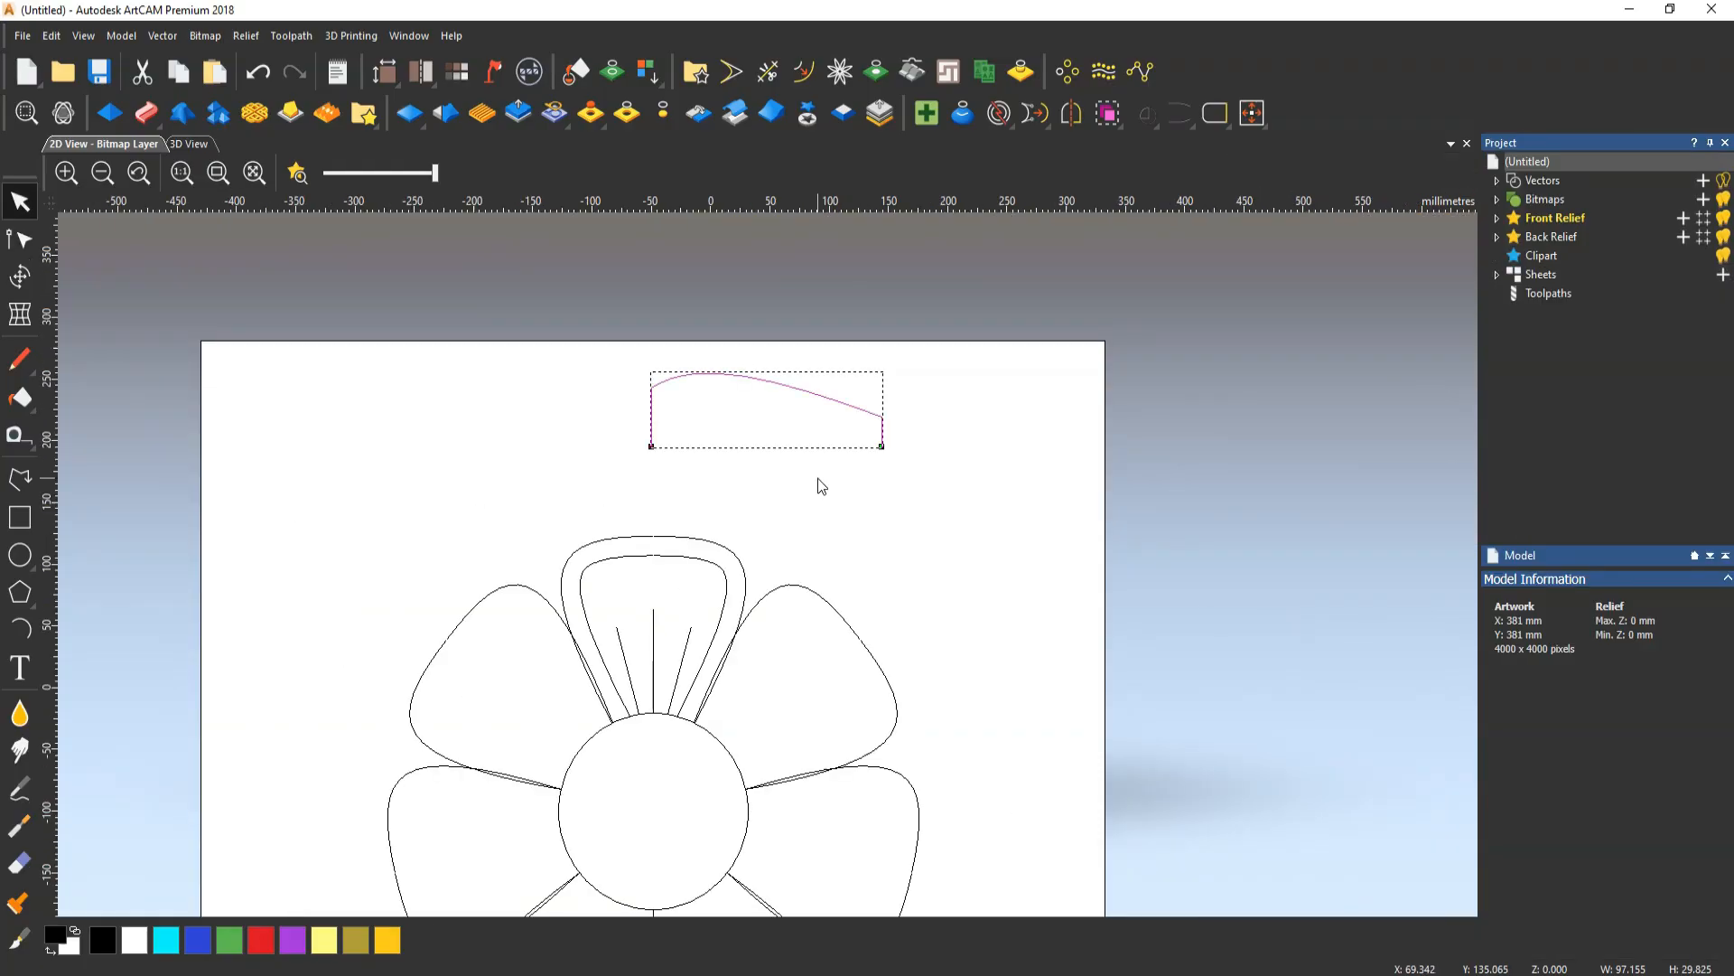
scroll(818, 534, up, 5)
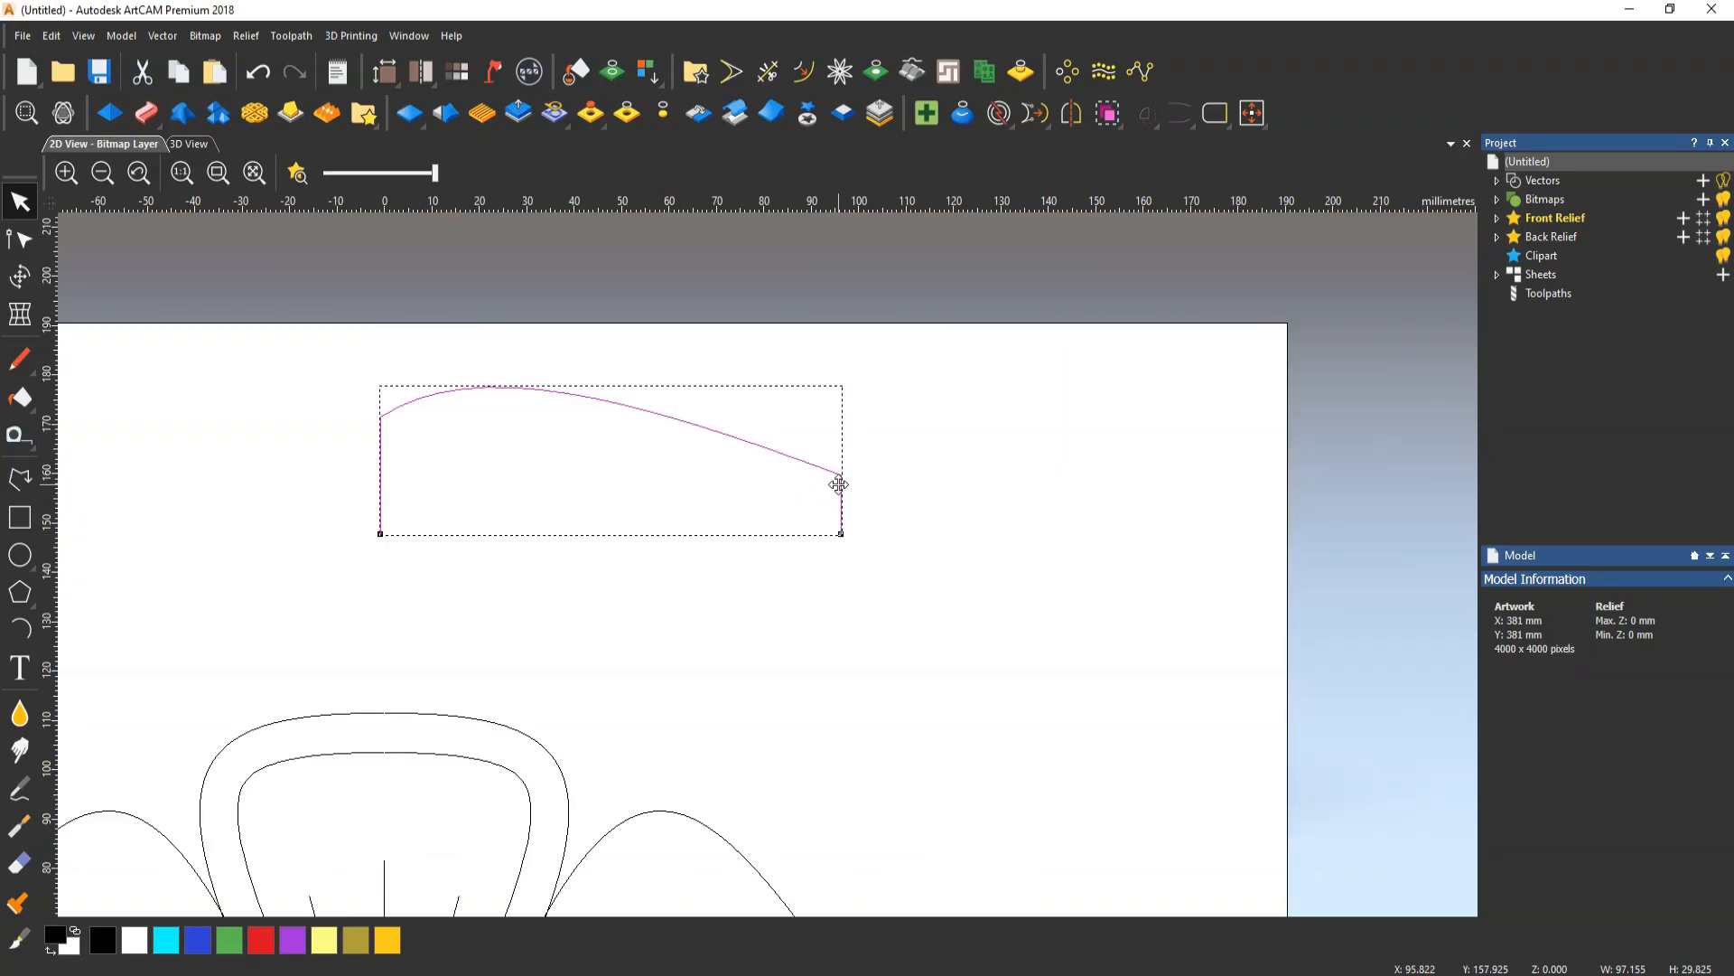
click(839, 485)
click(839, 383)
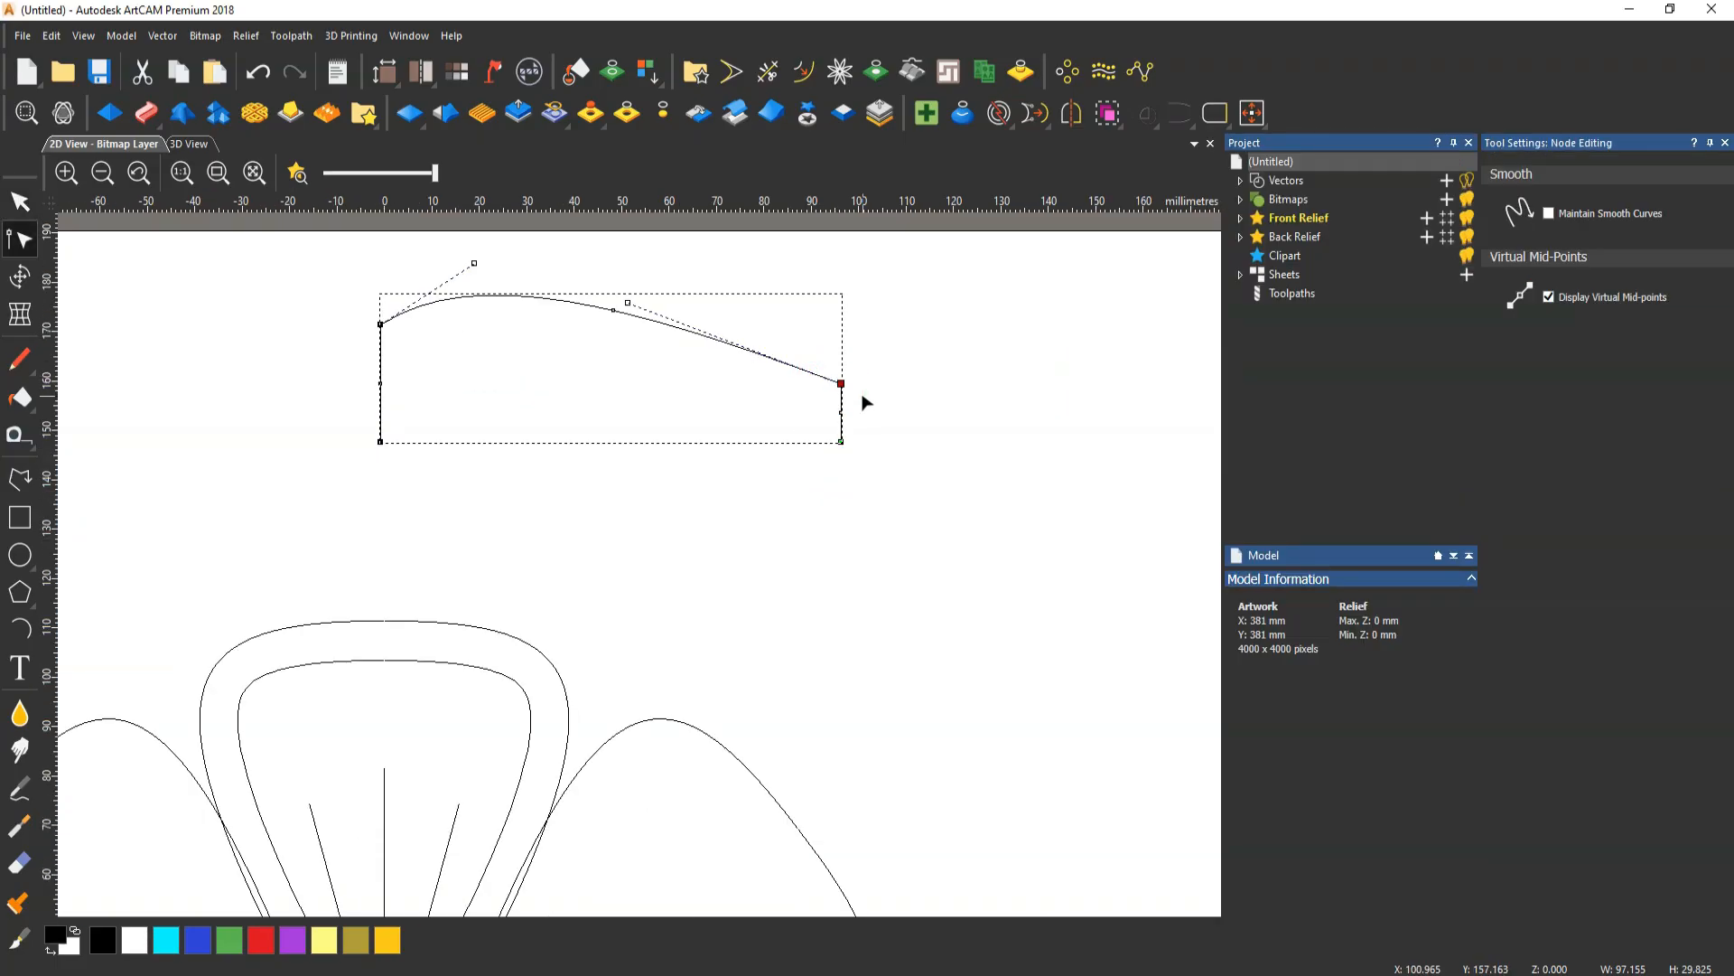
key(Down)
key(Down)
key(Down)
key(Down)
key(Escape)
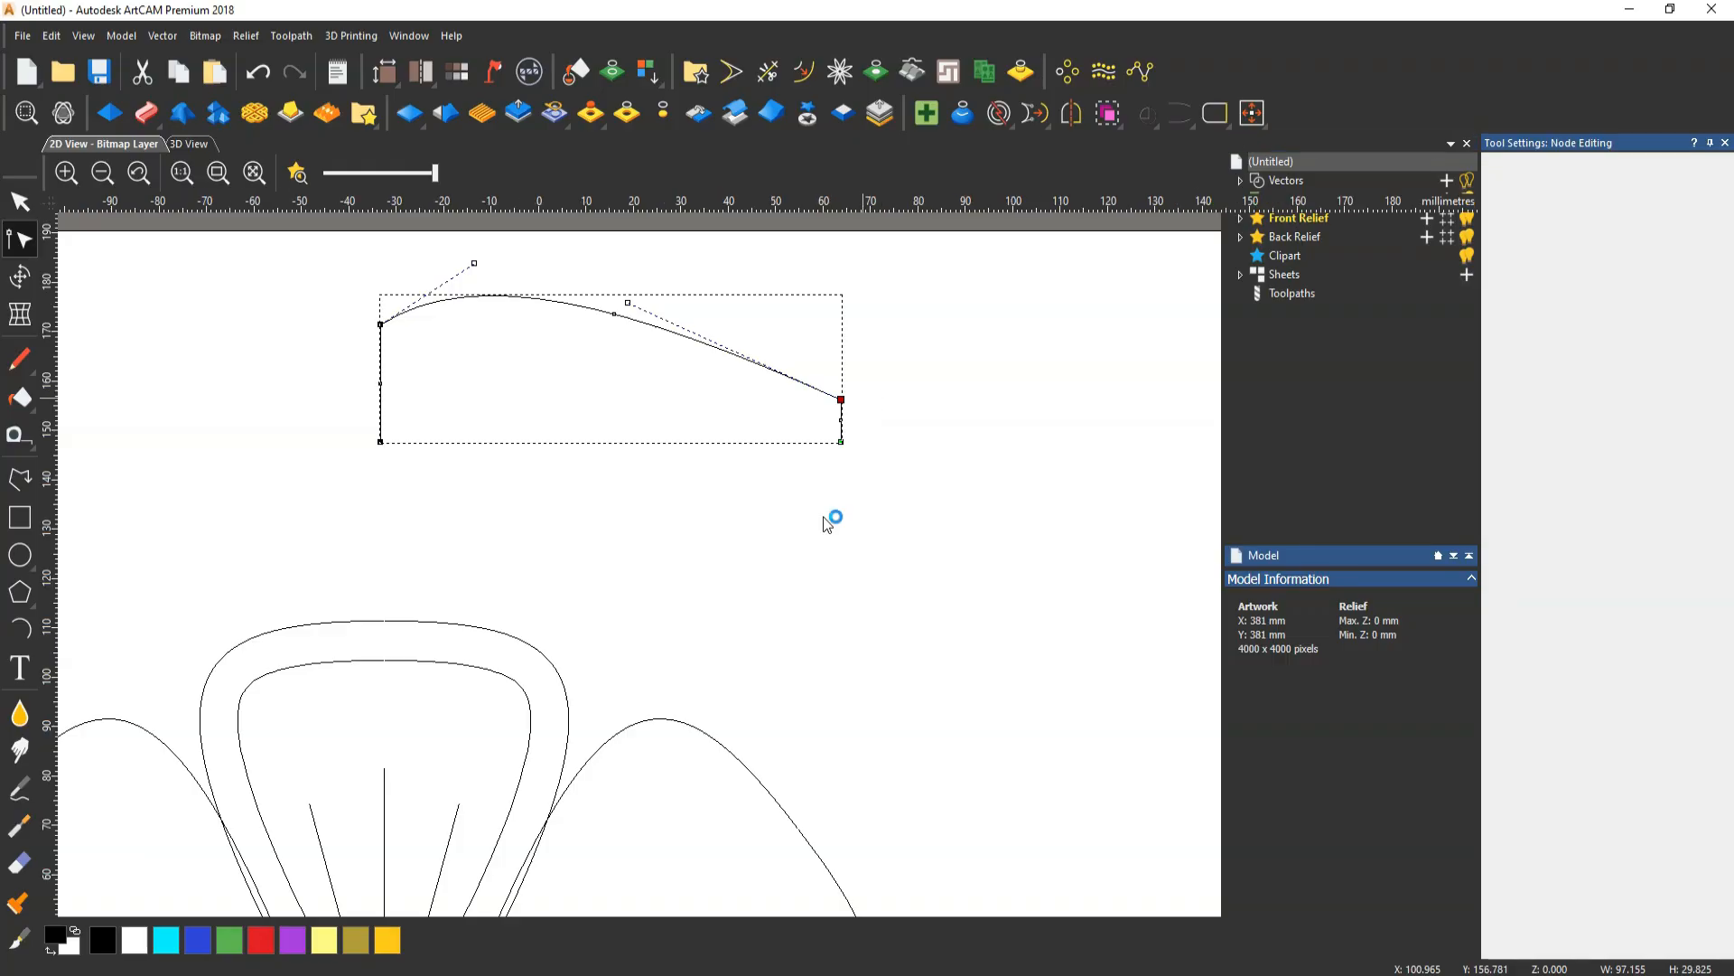
Draw a rectangle about 84 mm by 19 mm right of the top petal and remove its bottom side
scroll(923, 567, down, 2)
click(14, 518)
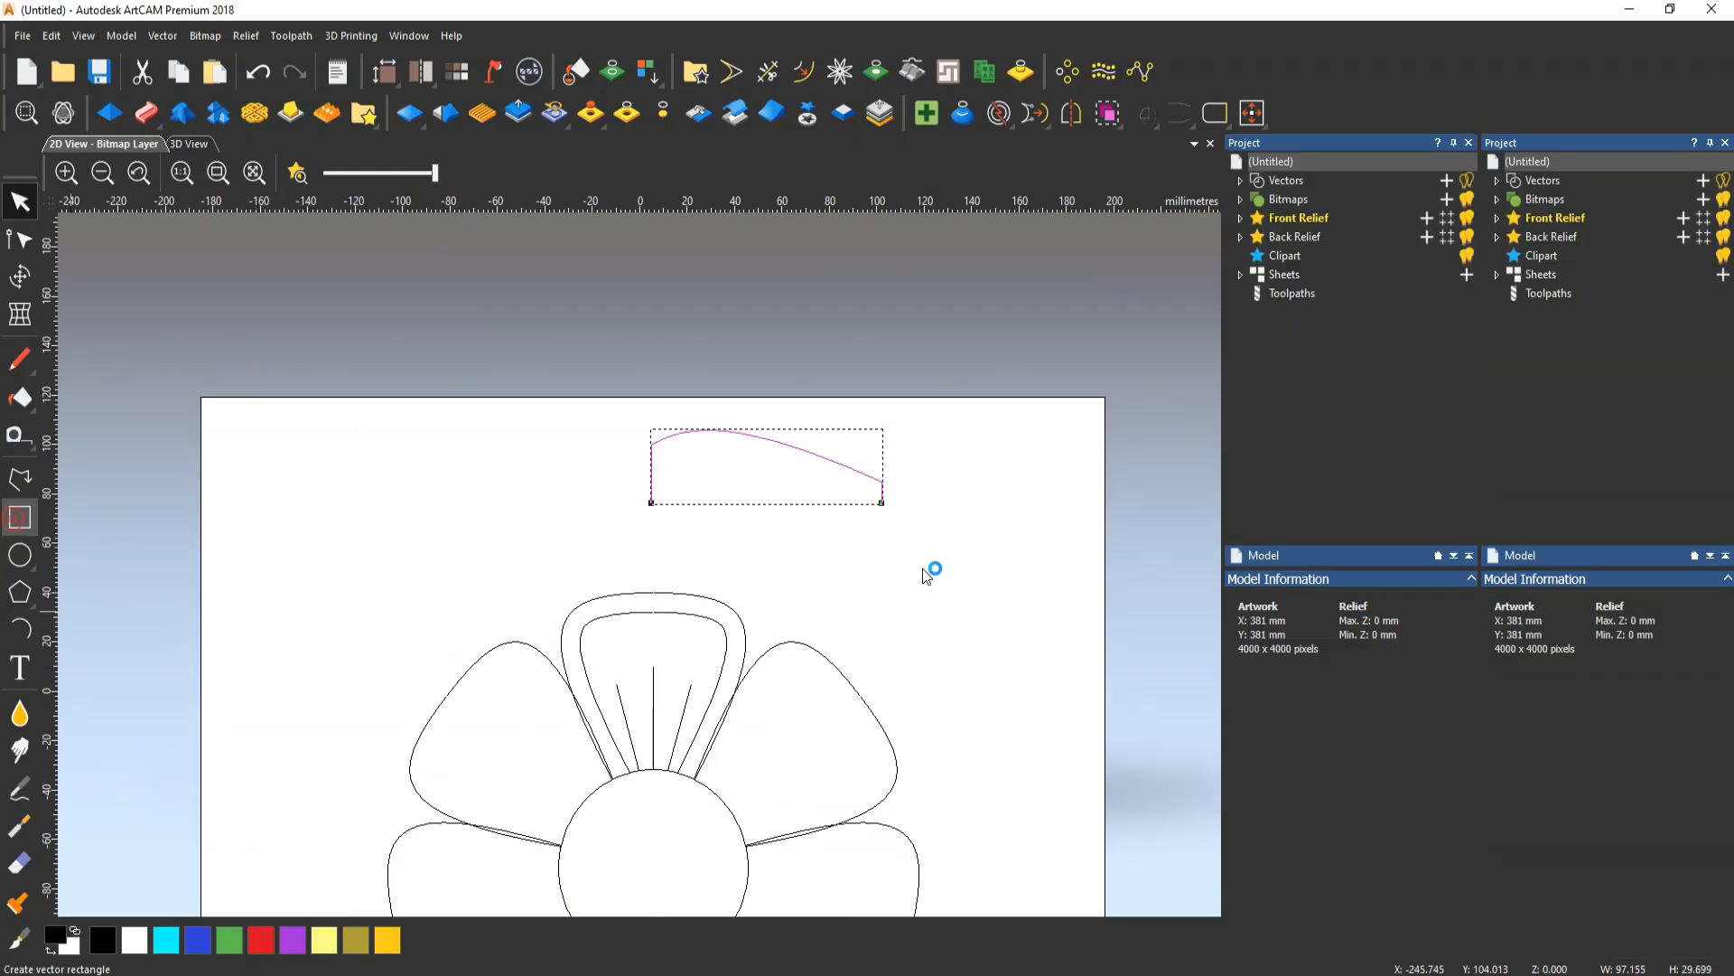
drag(823, 391, 1023, 439)
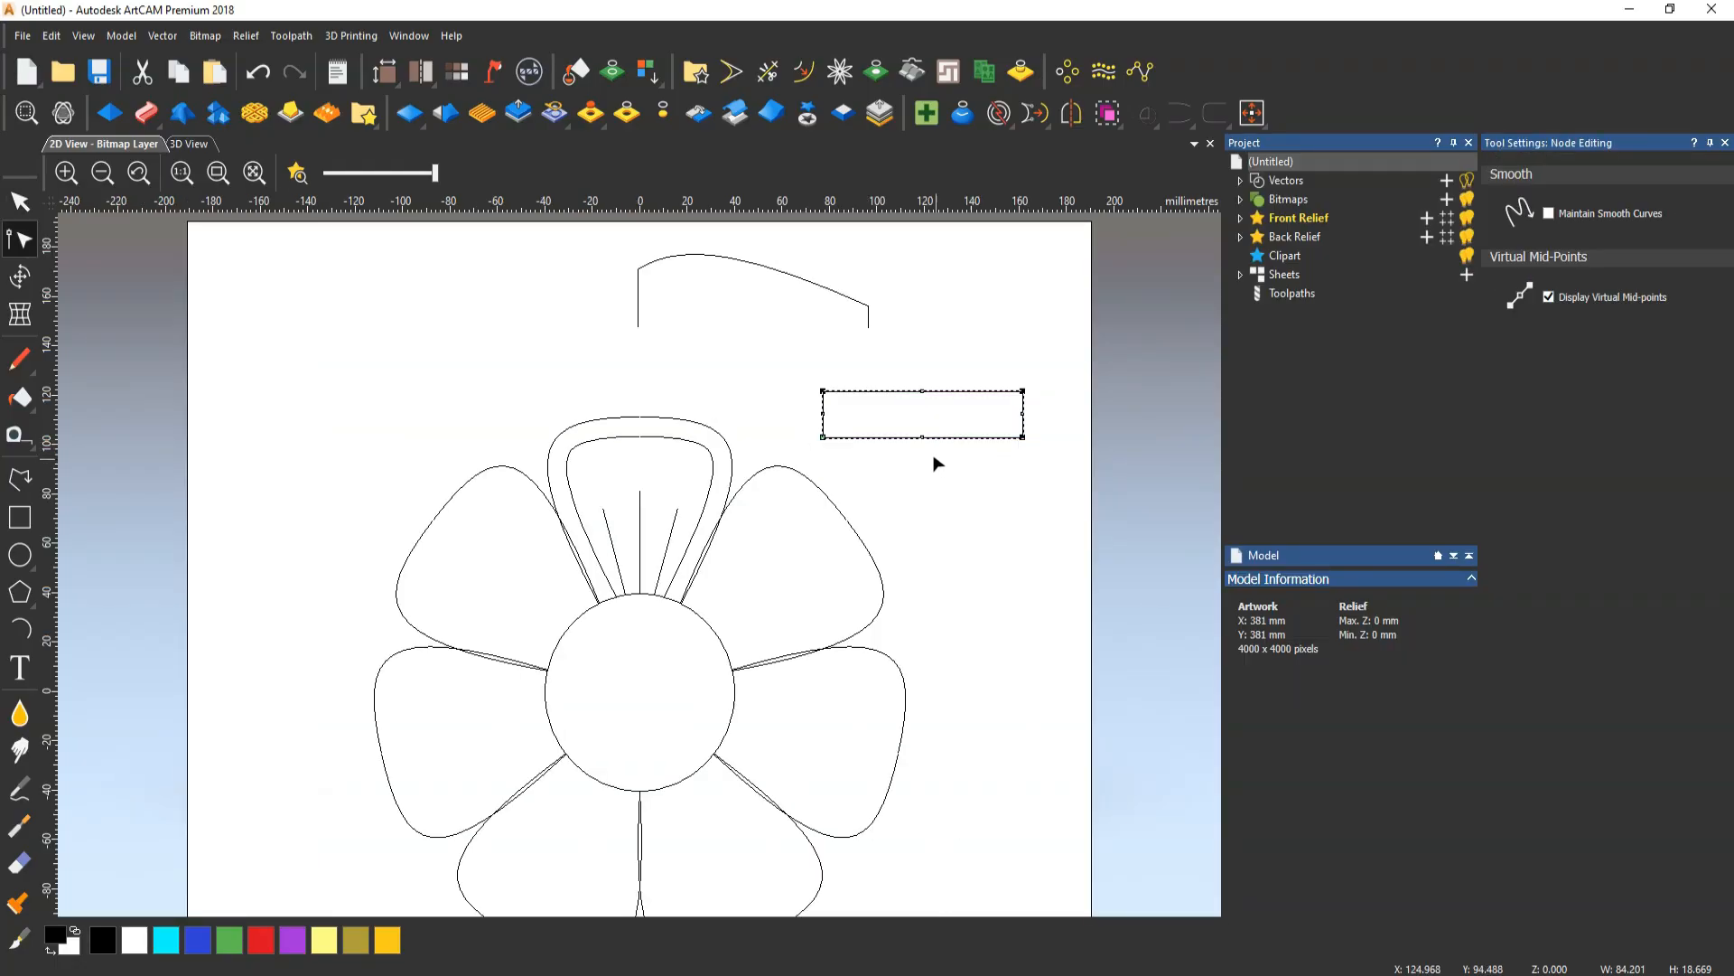
key(n)
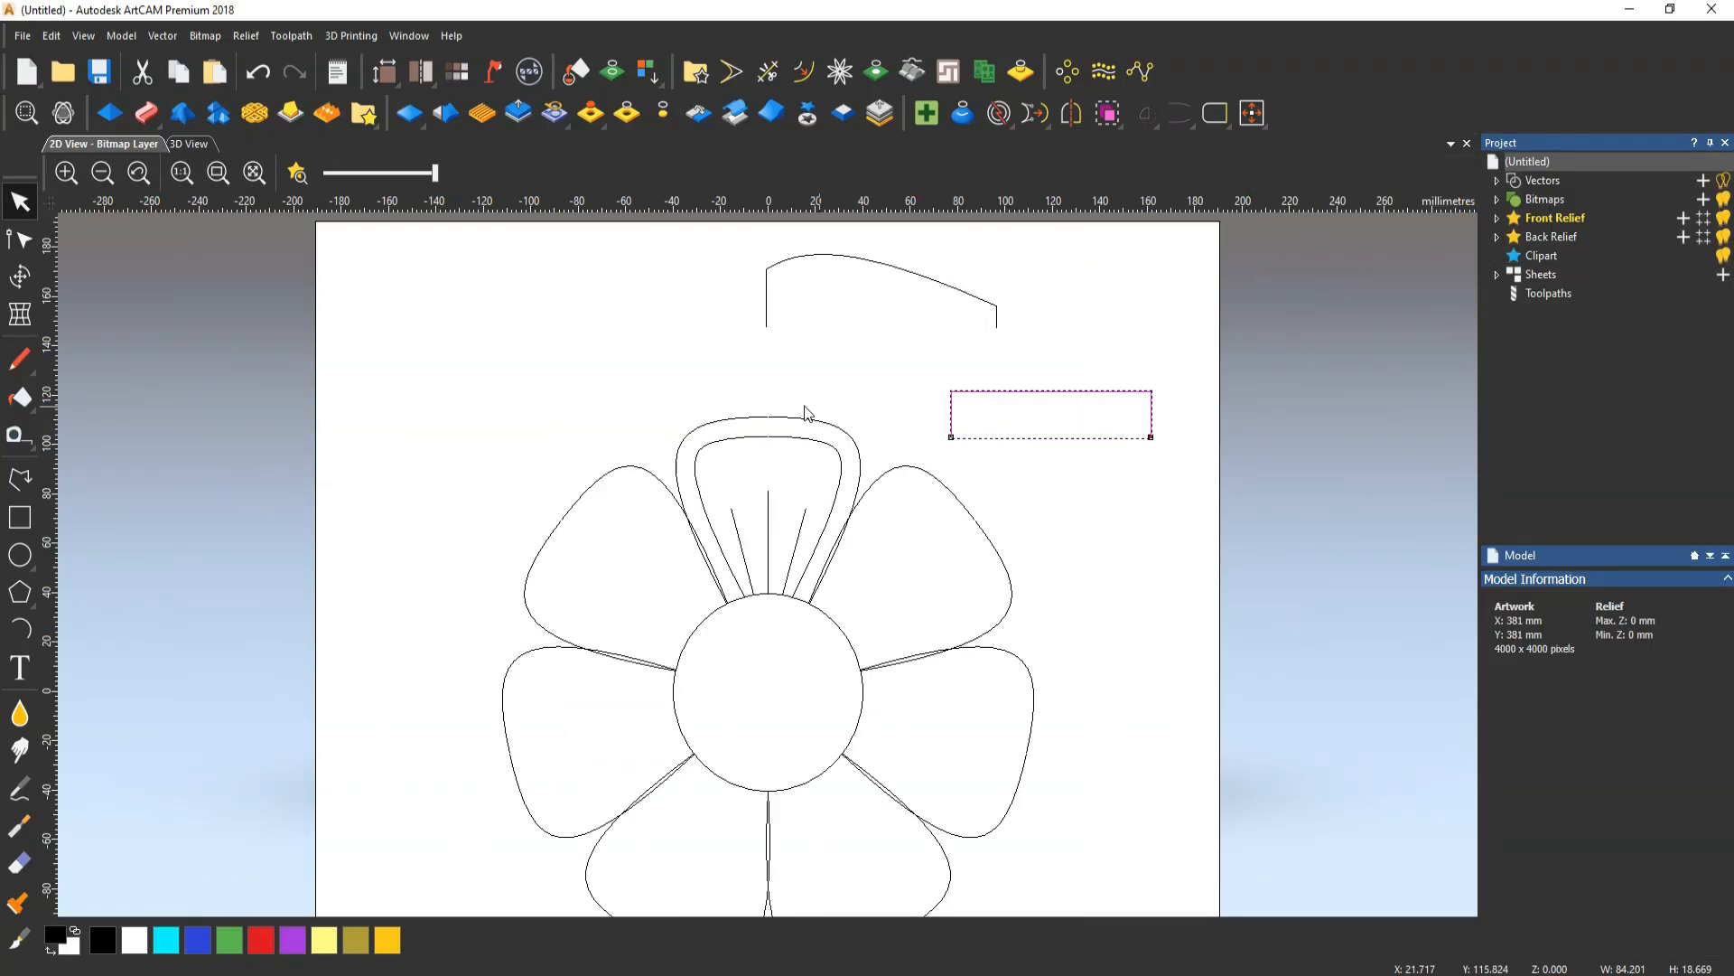
Delete every petal around the centre circle except the detailed top petal
click(698, 429)
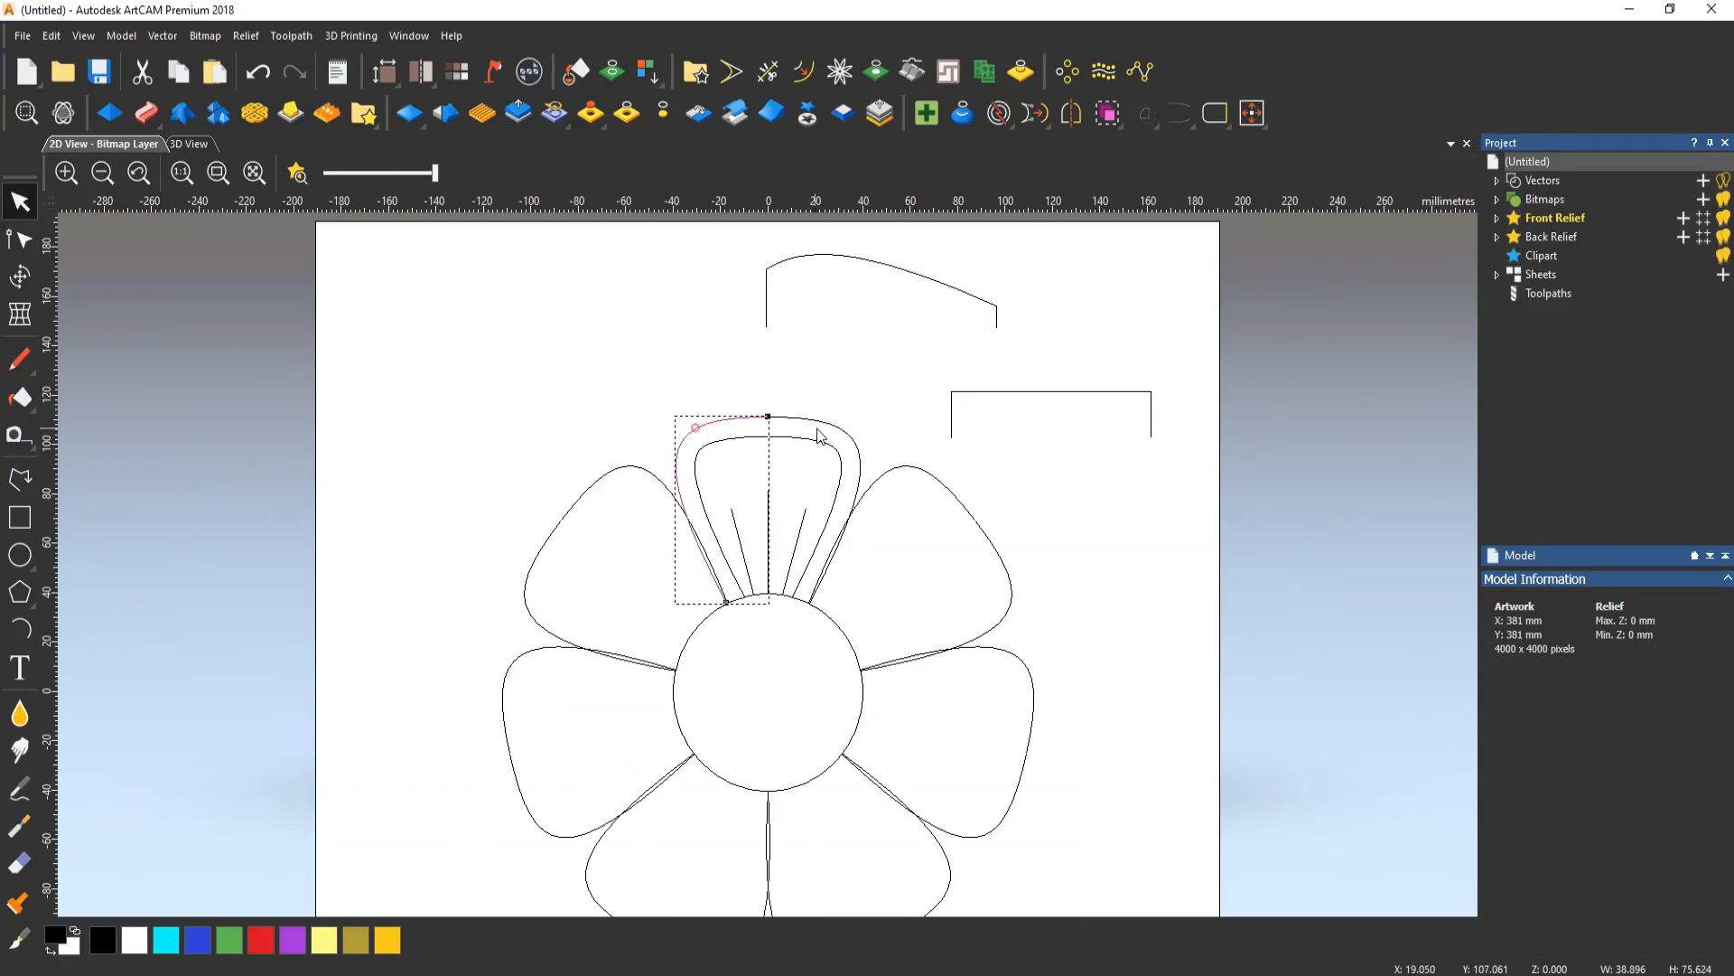
drag(644, 458, 494, 679)
key(Delete)
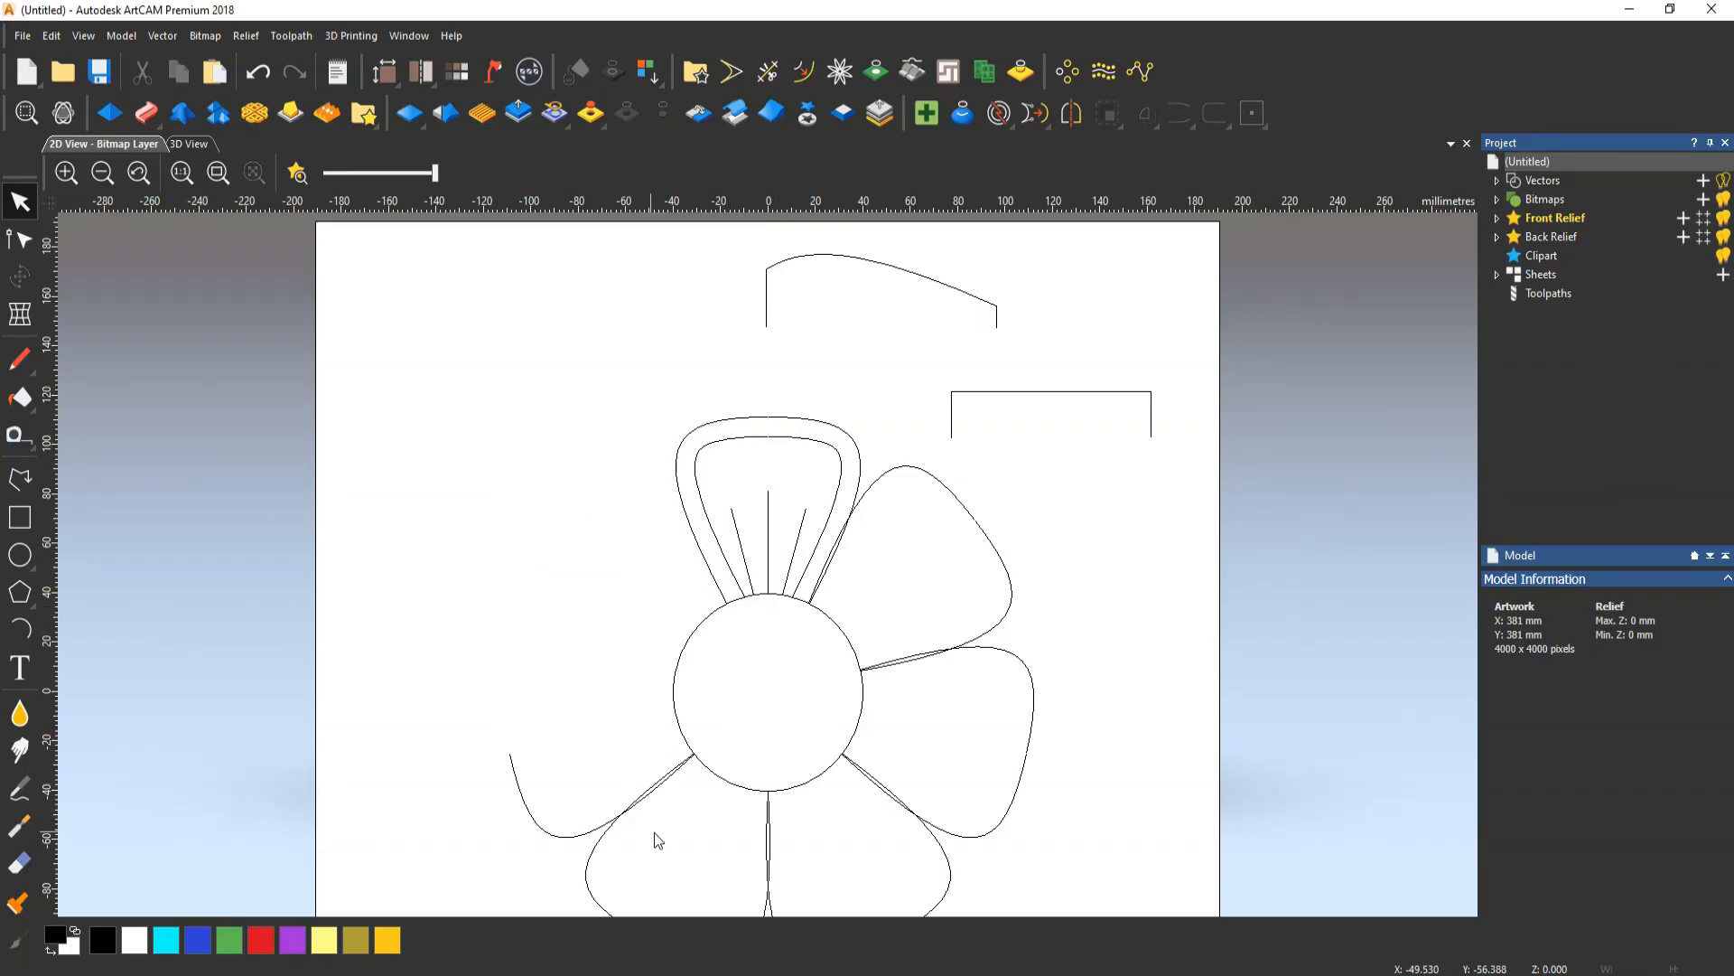
drag(655, 832, 507, 853)
key(Delete)
drag(847, 849, 666, 944)
key(Delete)
drag(1054, 523, 912, 872)
key(Delete)
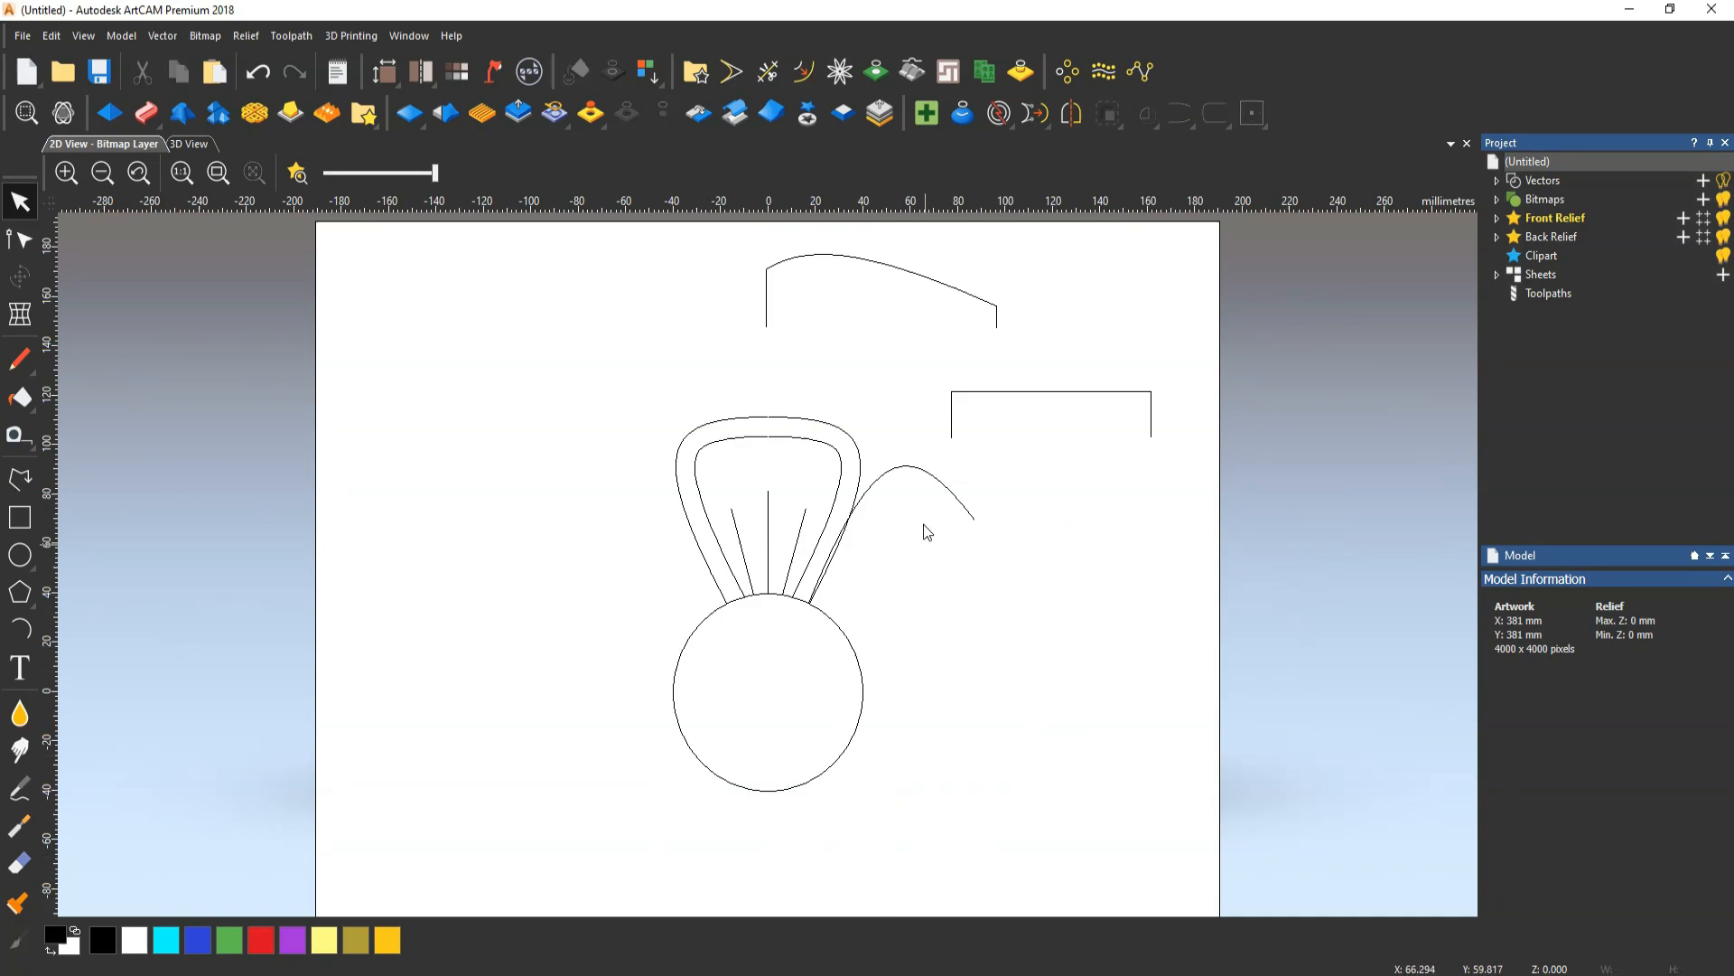
drag(928, 434, 892, 515)
key(Delete)
Draw a vertical line about 22 mm long up from the leftmost point of the top petal's outer outline
scroll(764, 427, up, 2)
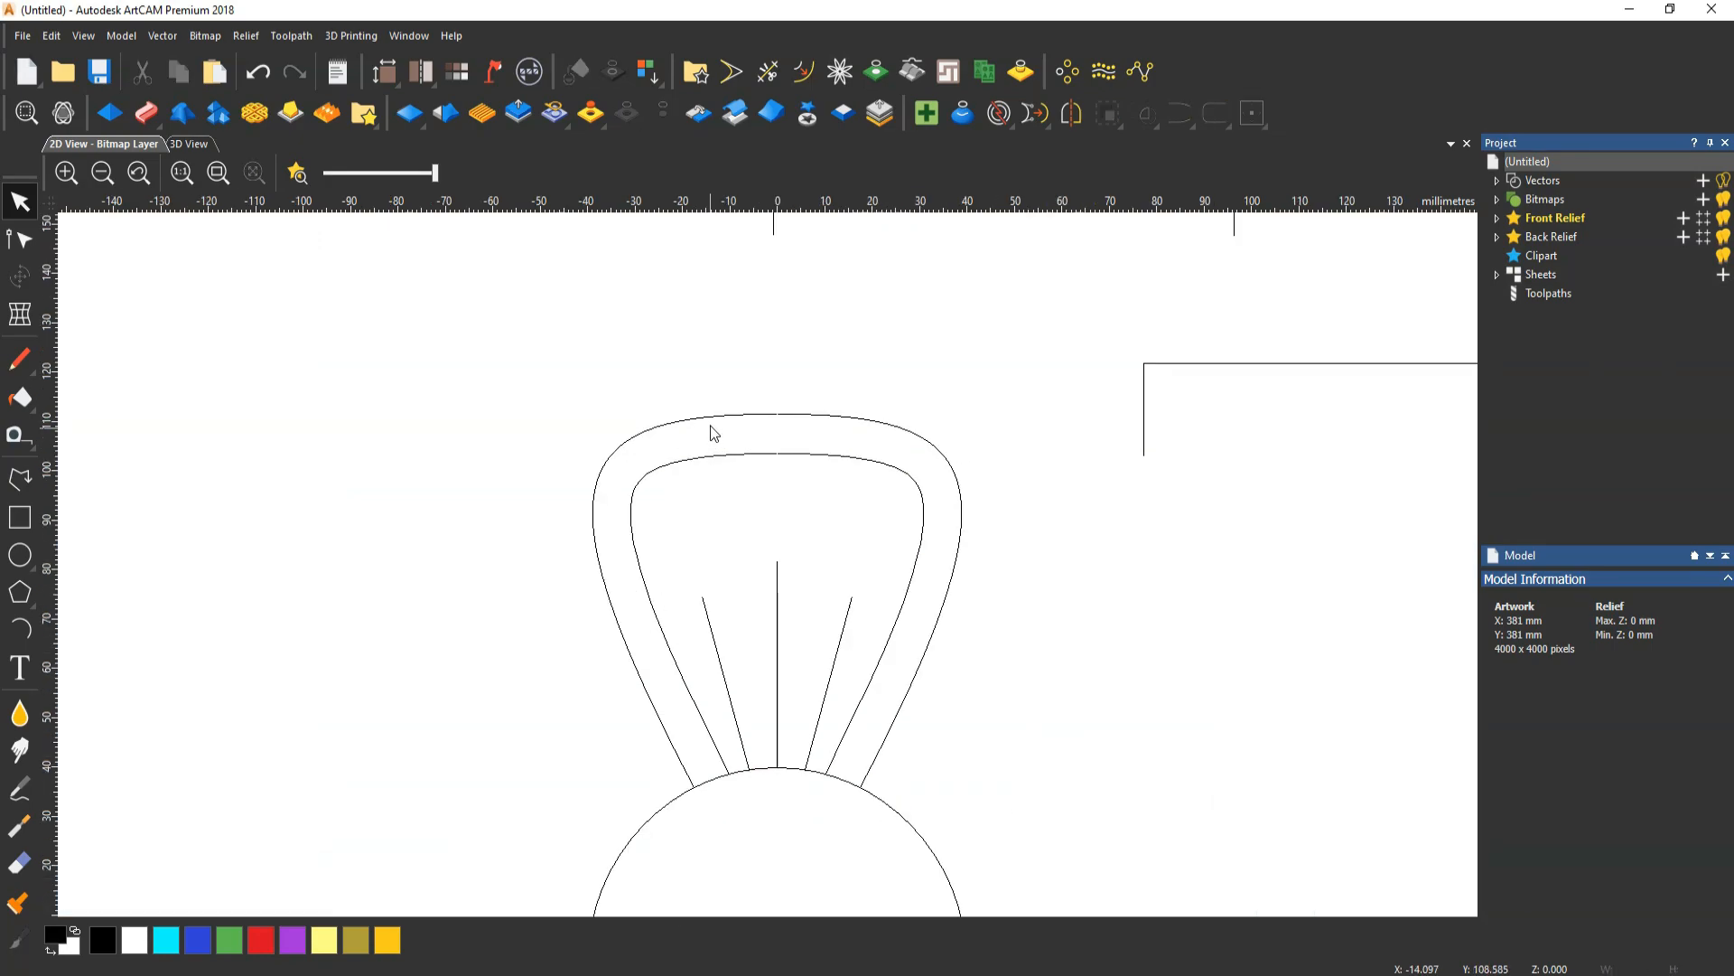
click(719, 414)
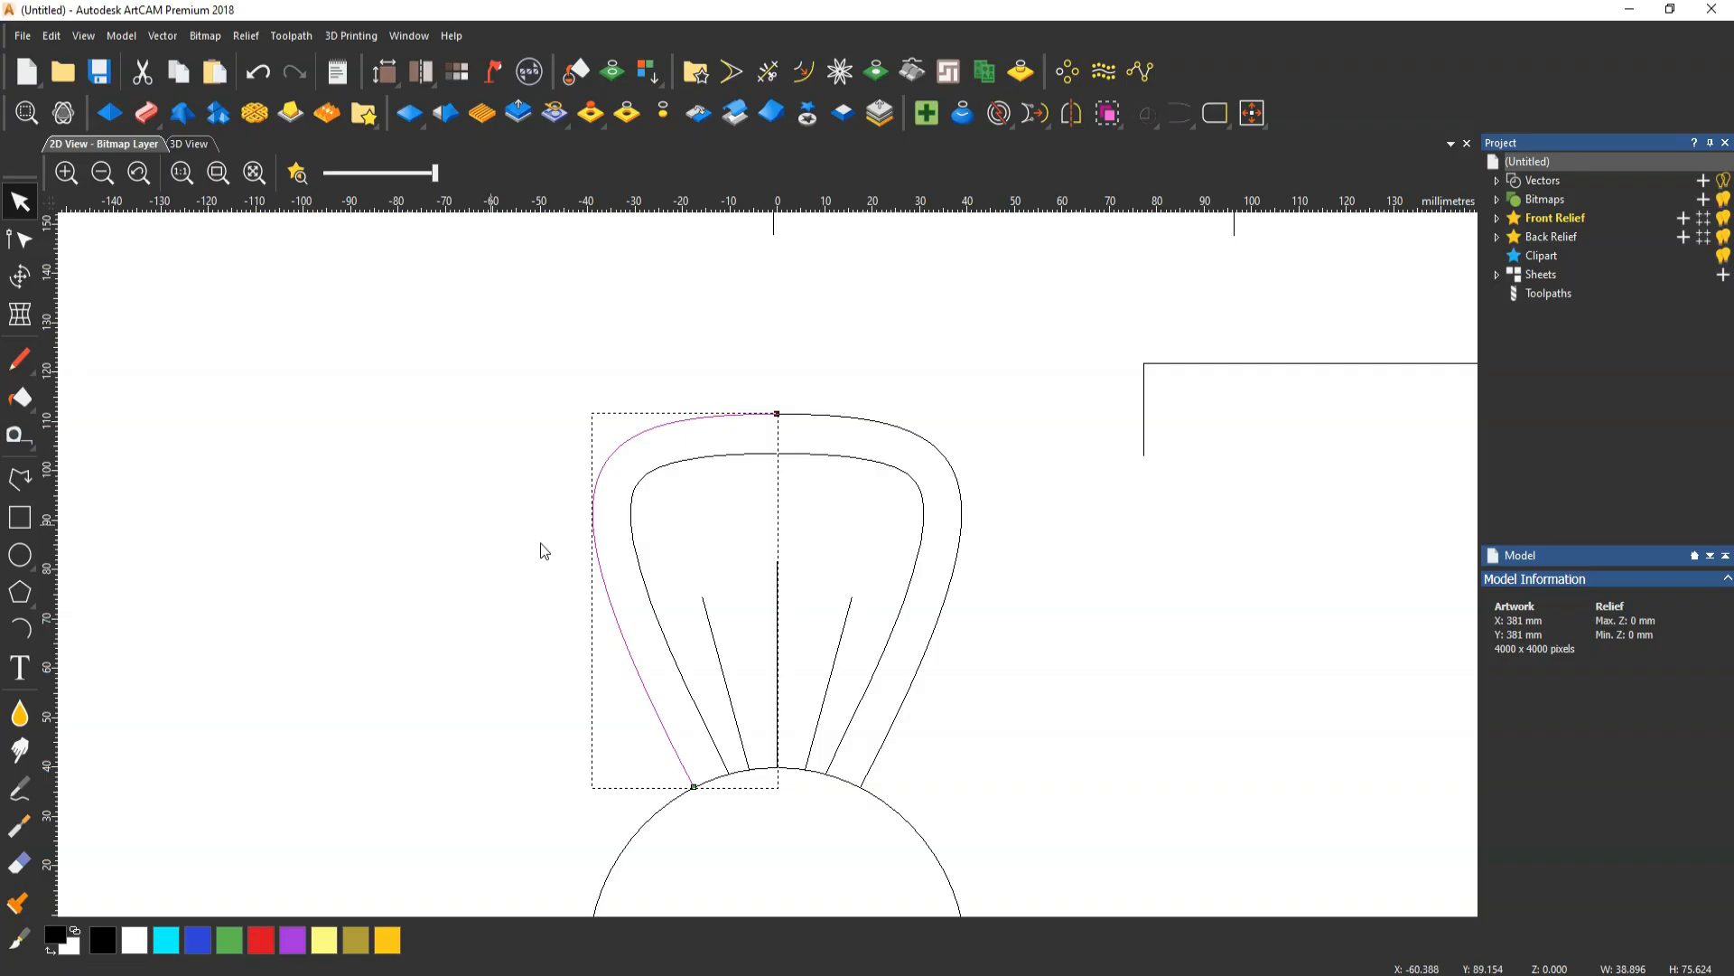
click(20, 479)
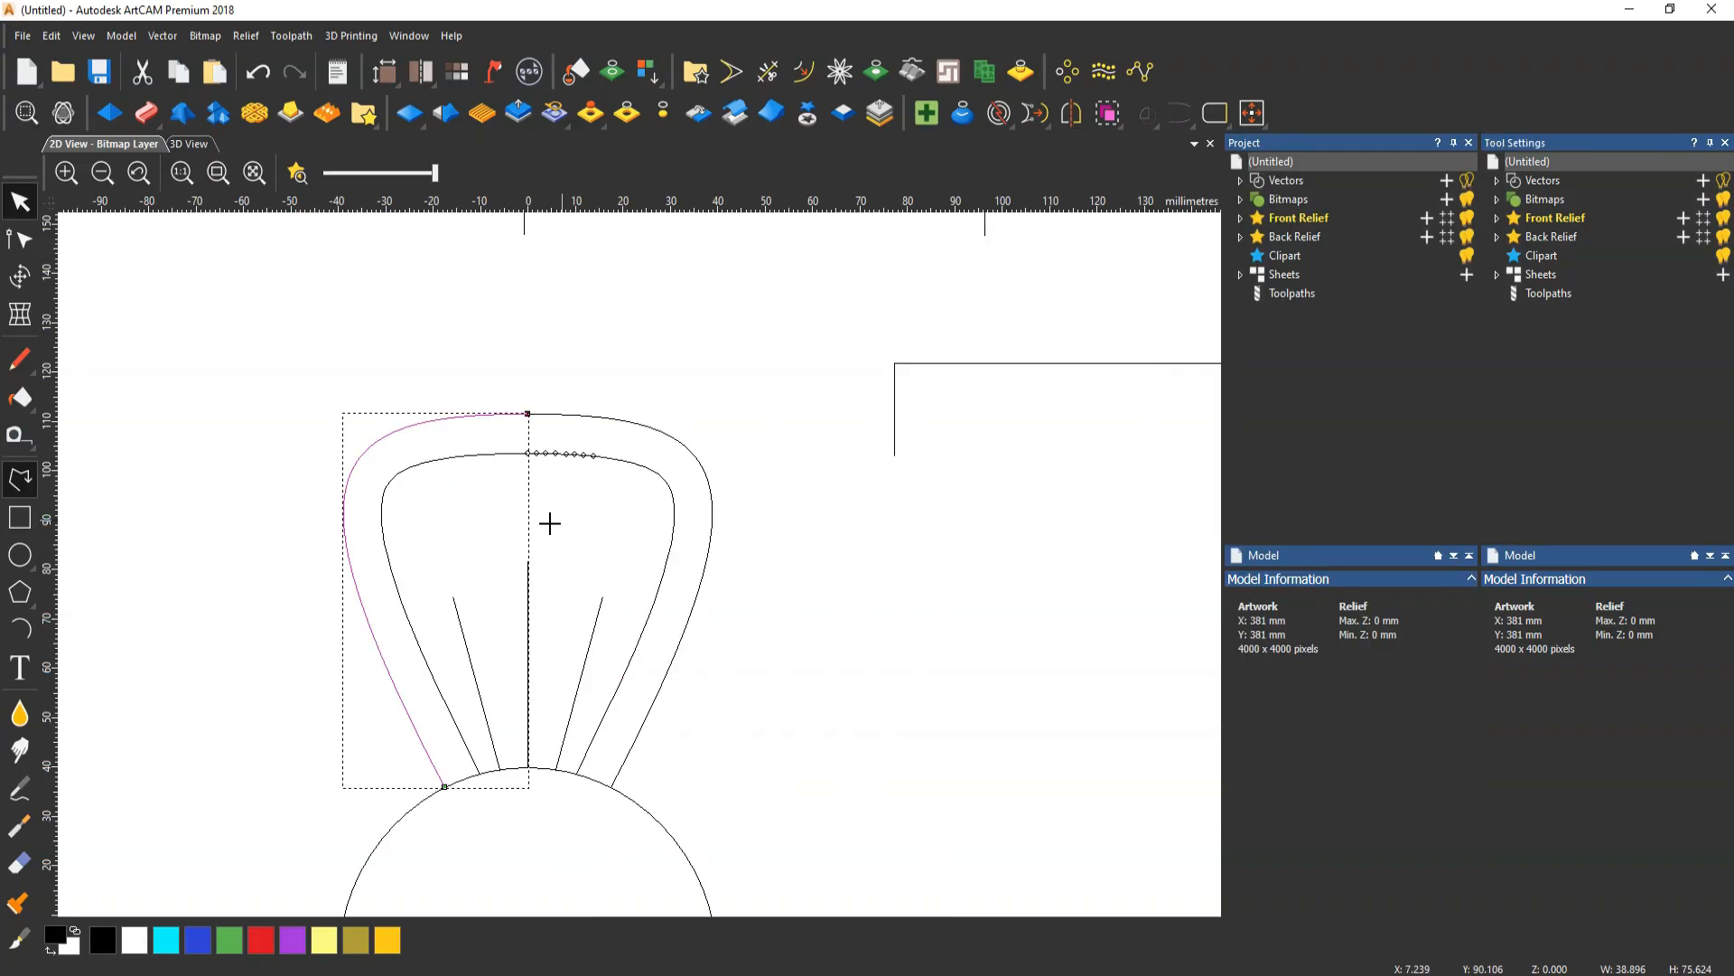
click(344, 519)
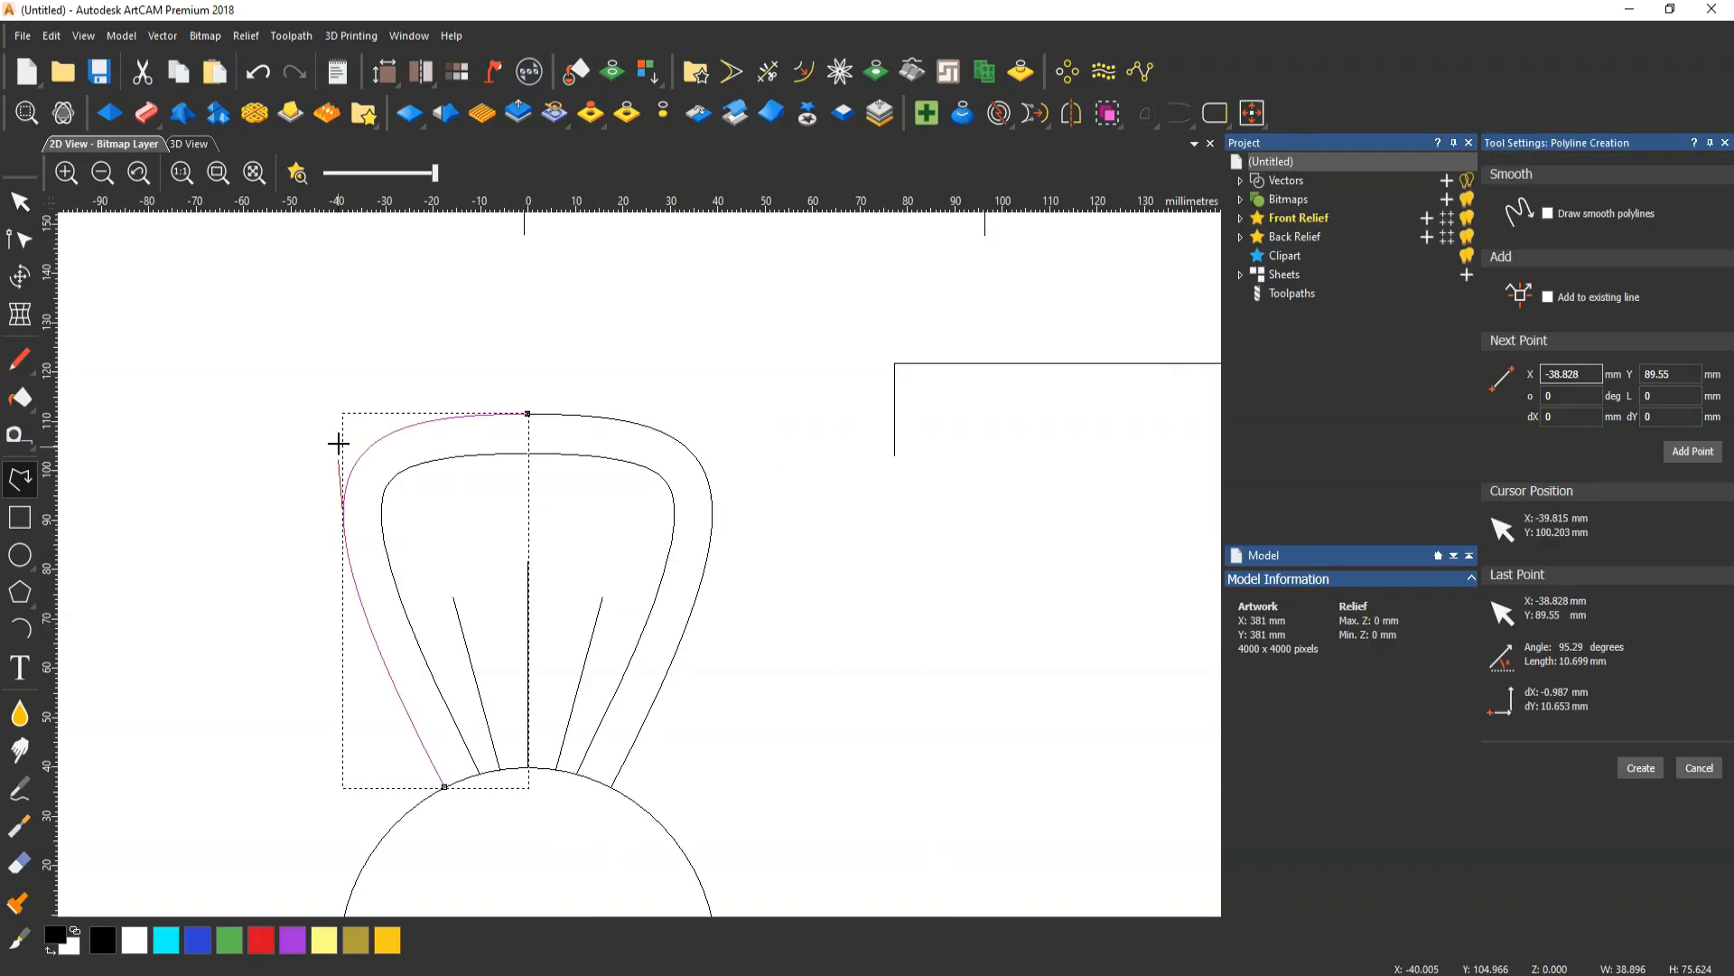
click(343, 413)
key(Escape)
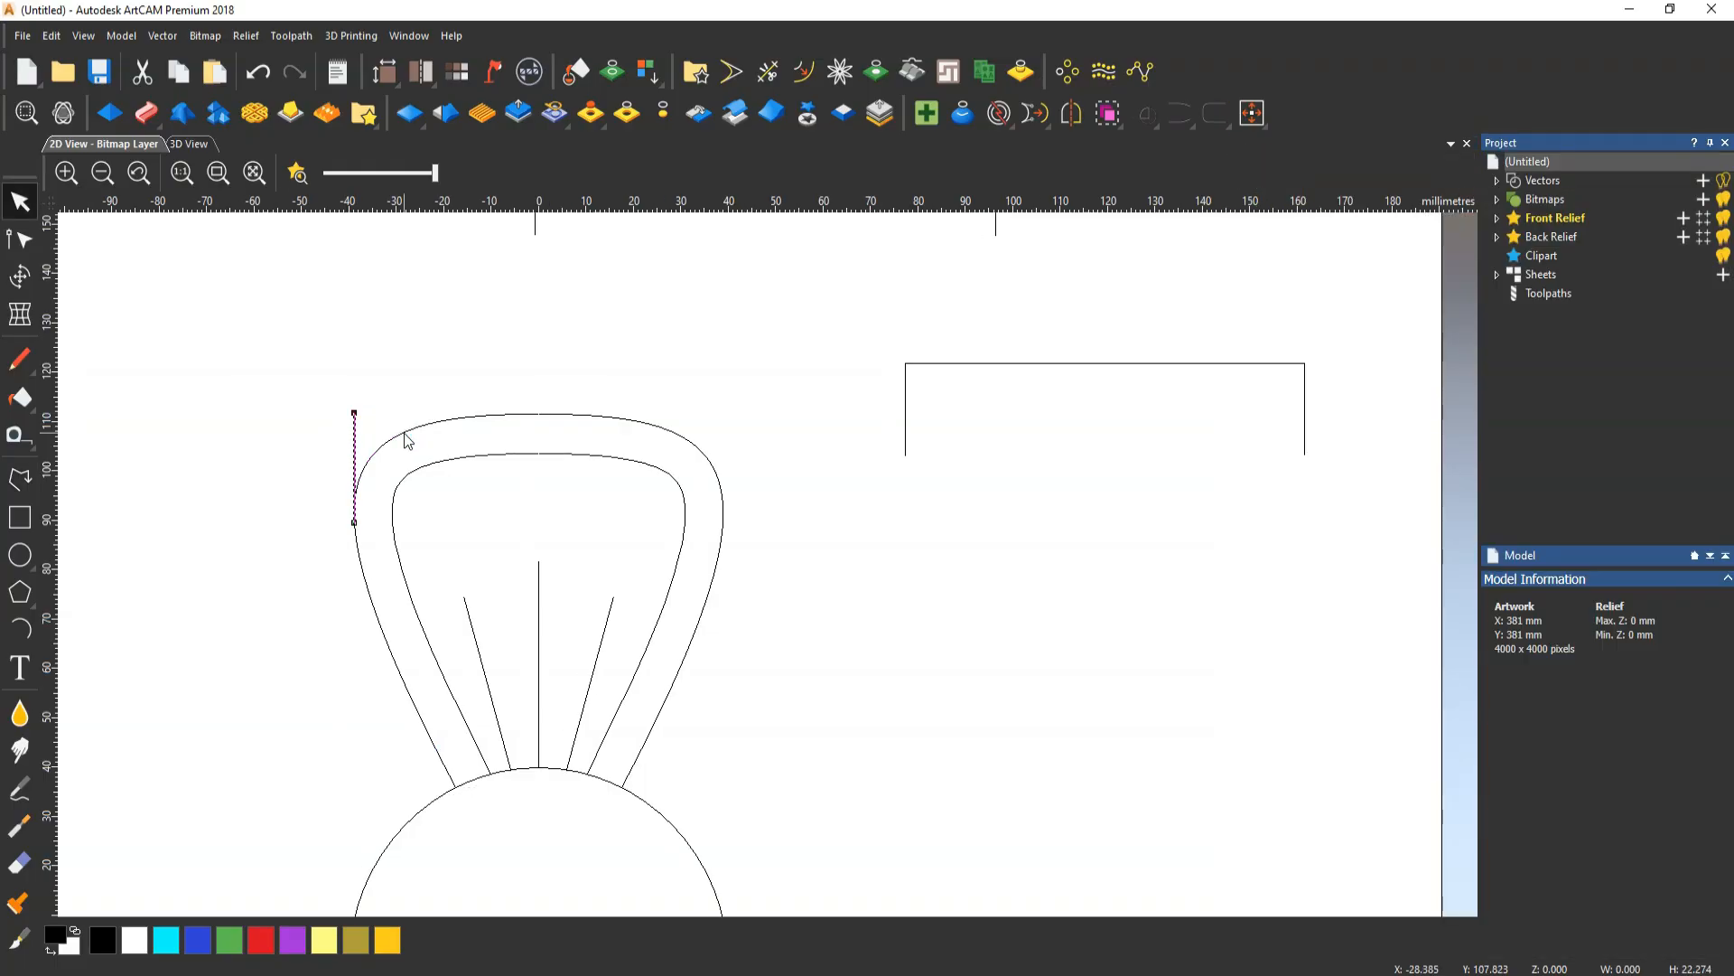
Copy the vertical line to the rightmost point of the petal's outer outline
drag(352, 520, 723, 524)
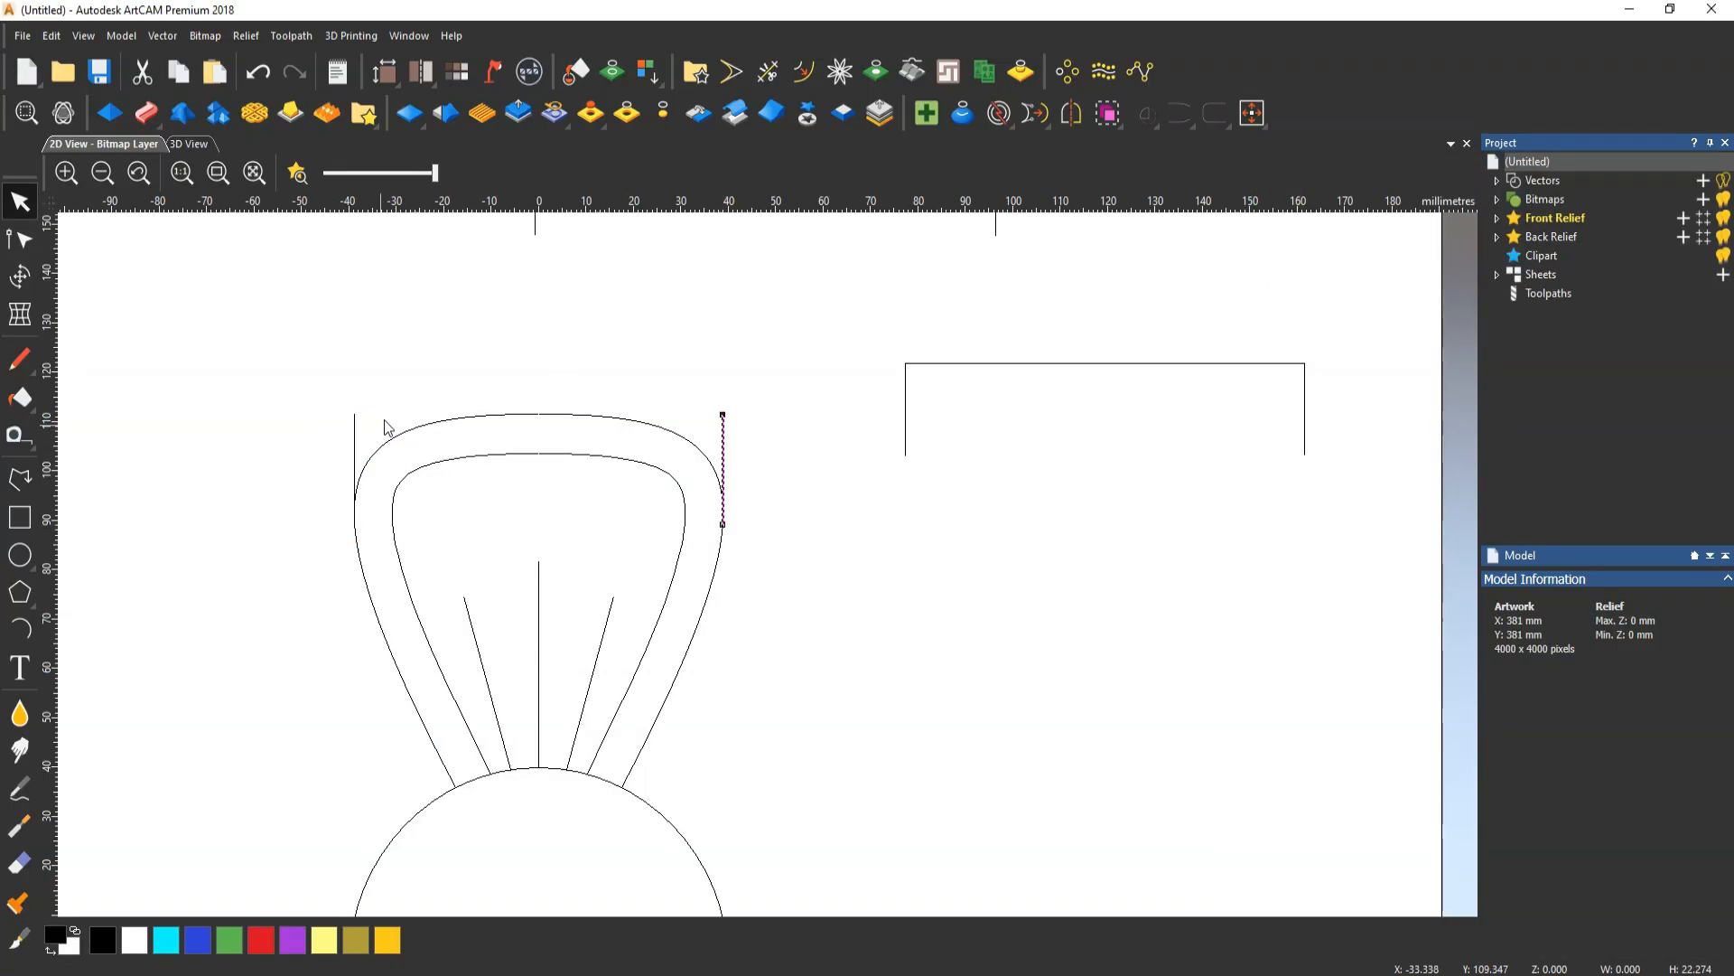
shift+drag(377, 414, 347, 426)
scroll(573, 433, up, 2)
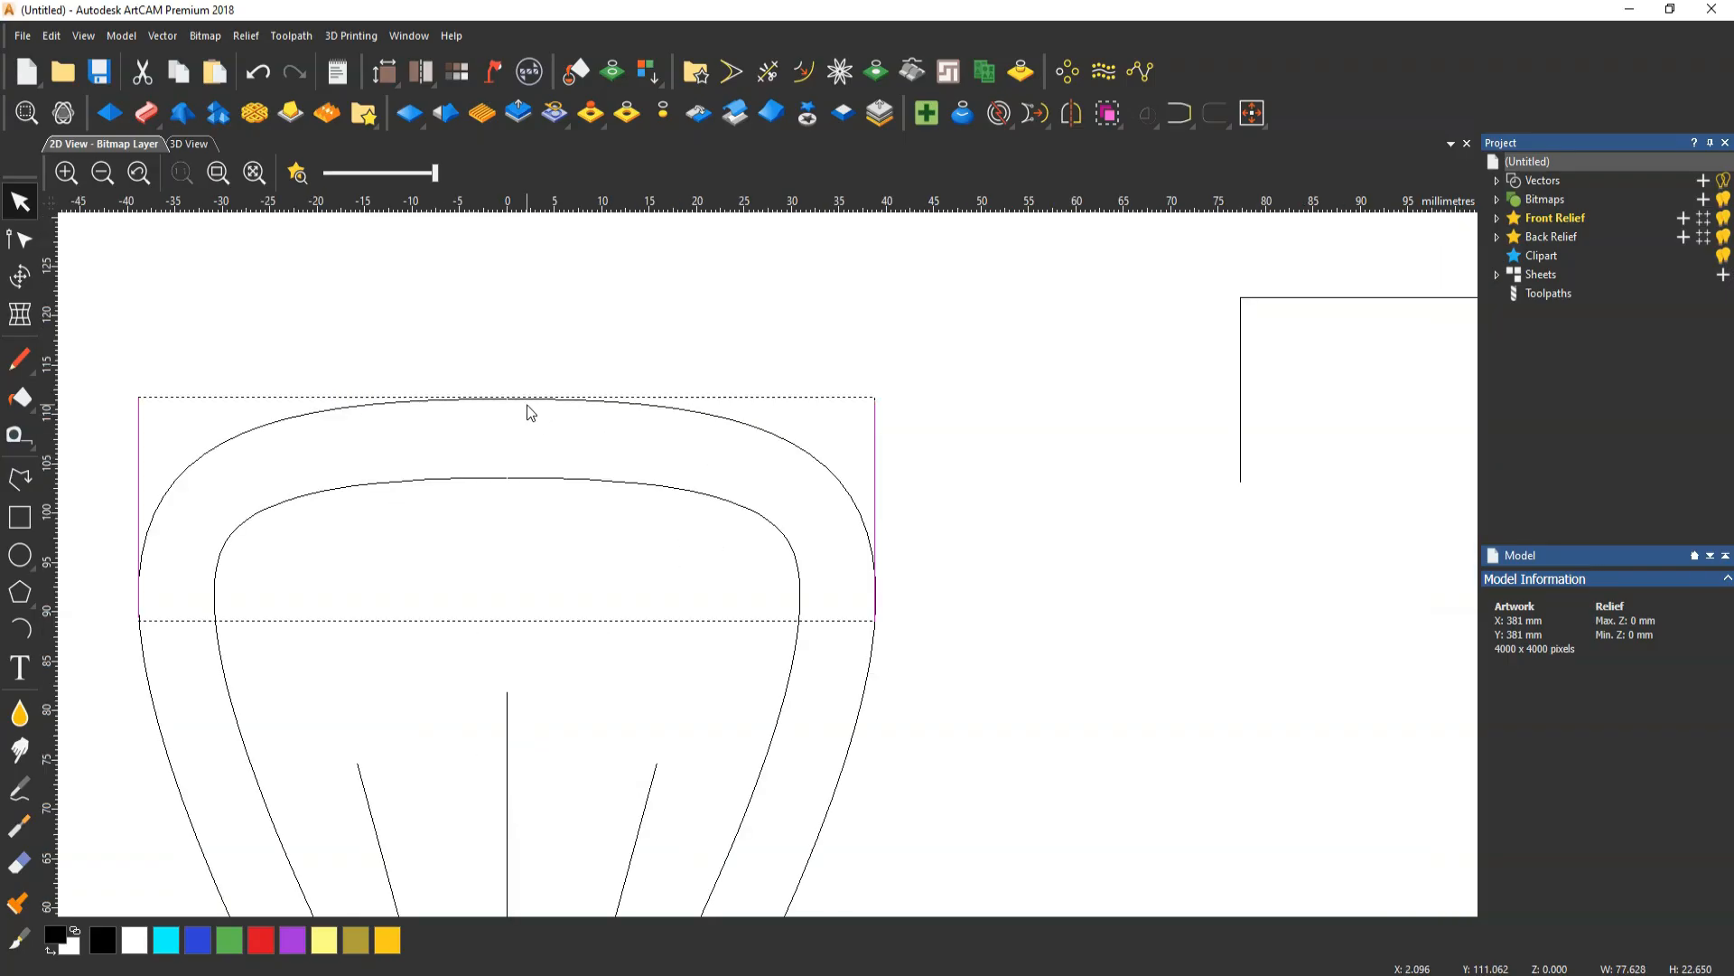
click(1037, 459)
scroll(798, 459, down, 2)
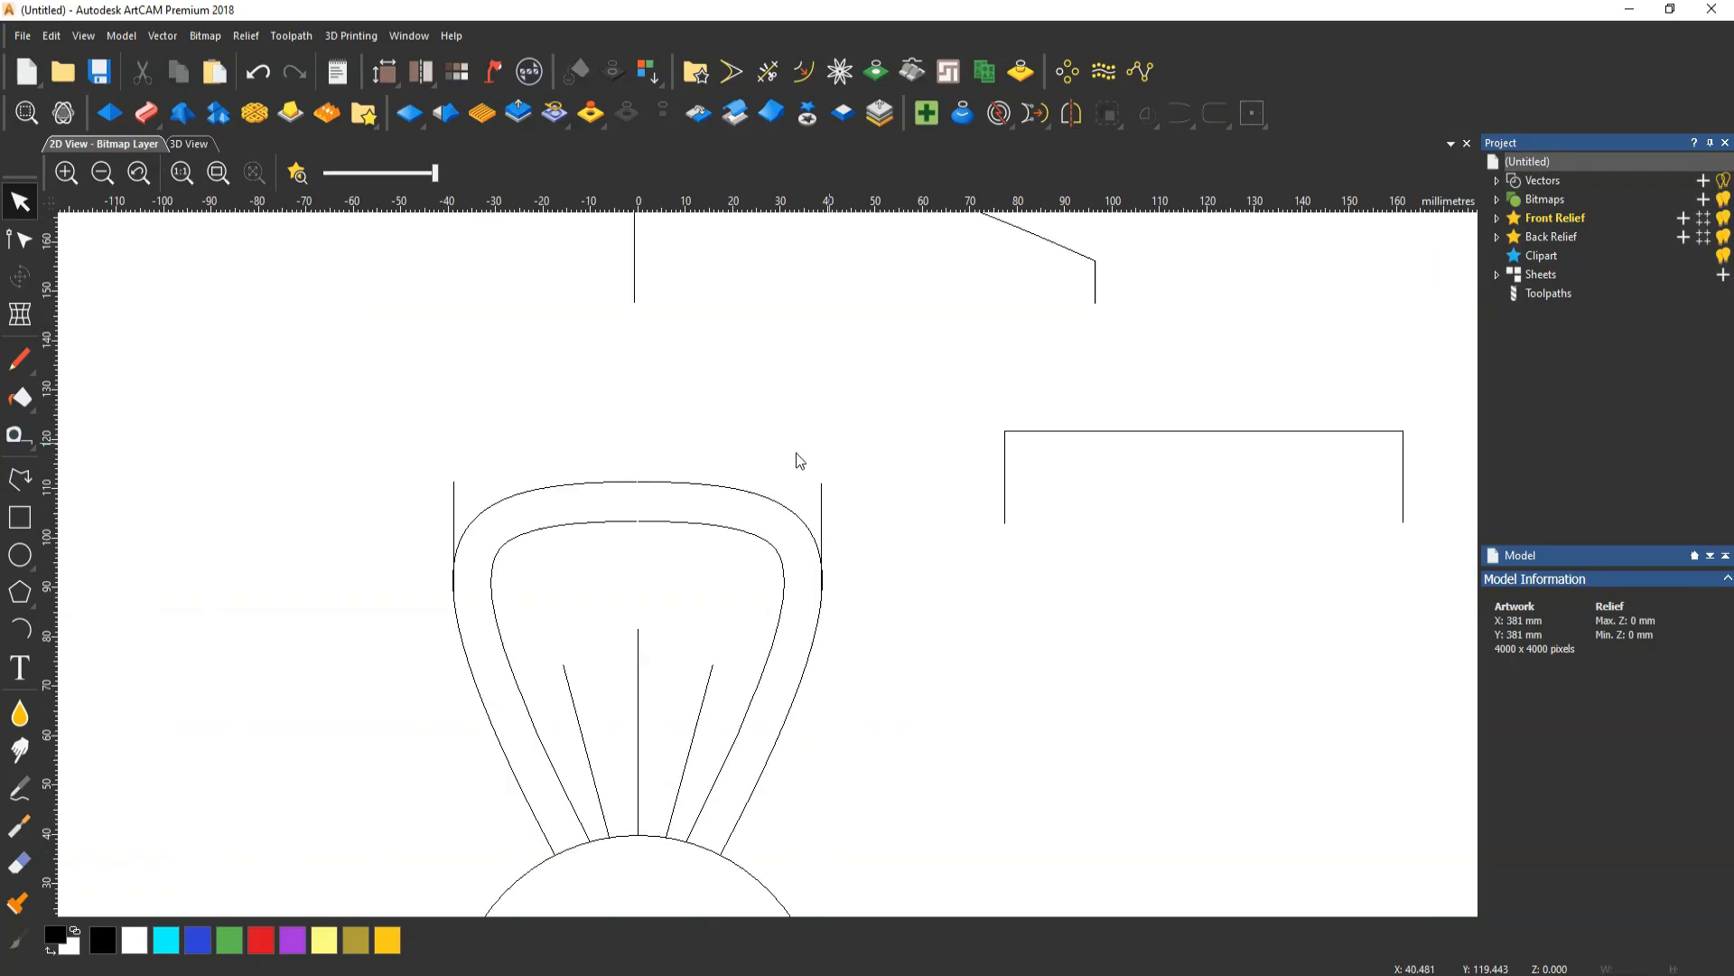
Nudge the vertical line at the petal's left side outward until it meets the outer outline's leftmost point
click(460, 634)
scroll(460, 600, up, 6)
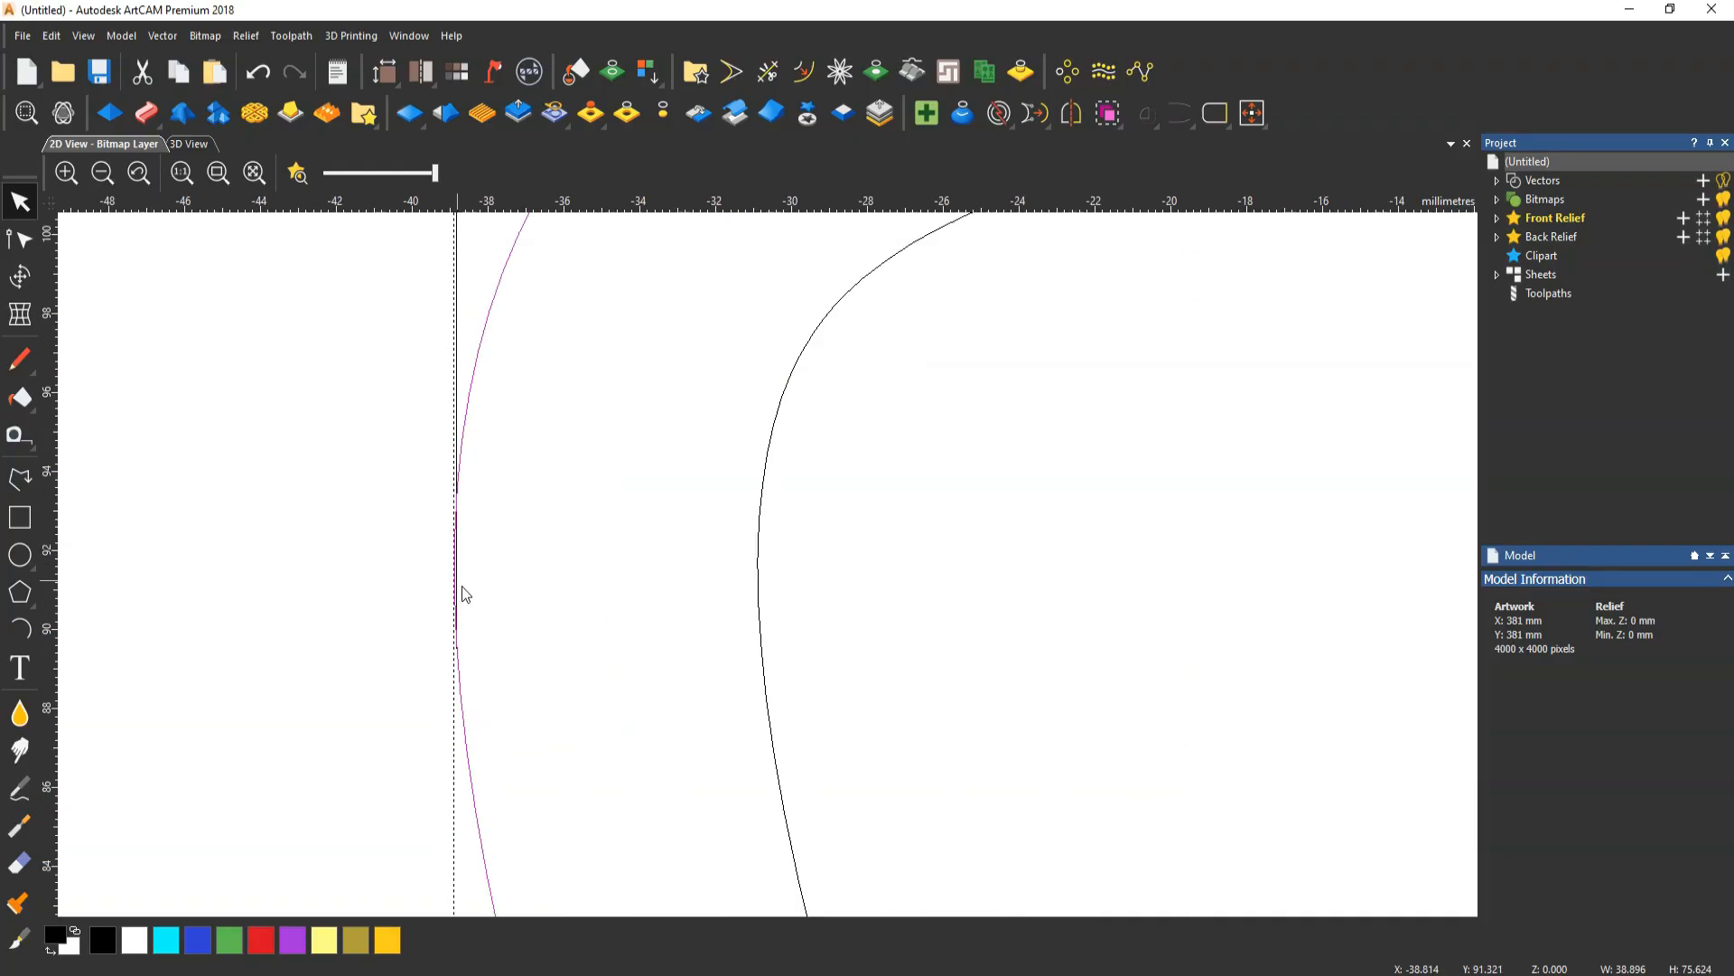
scroll(465, 605, up, 2)
click(439, 562)
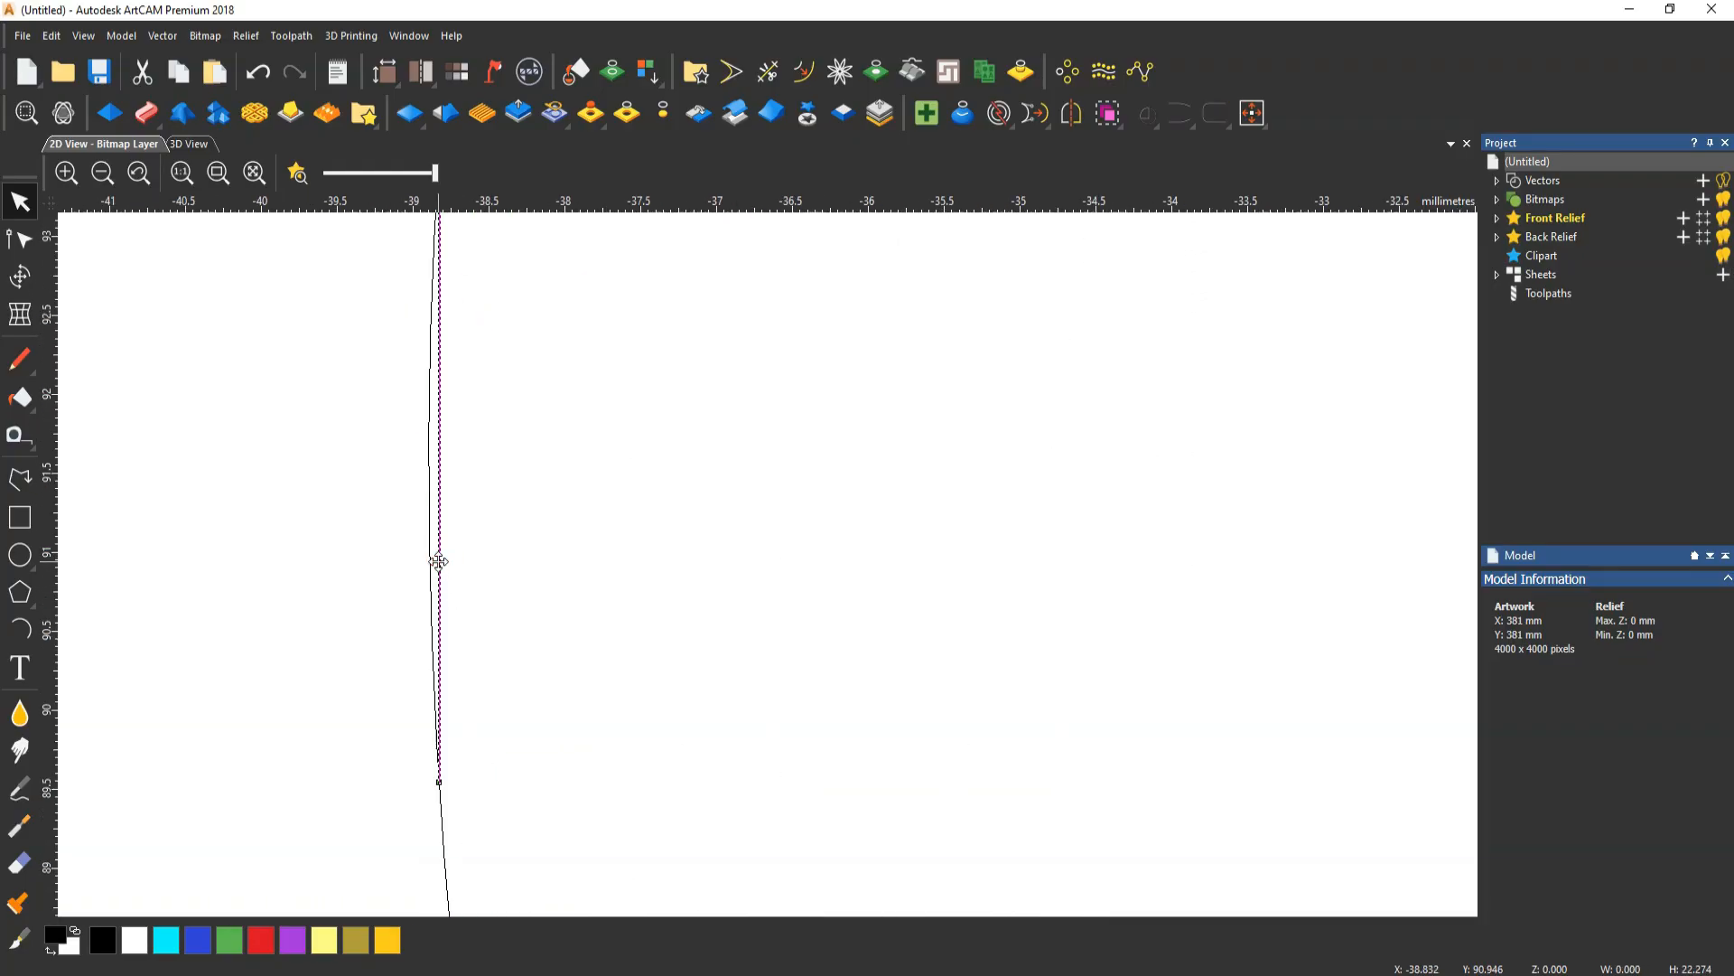
key(Left)
key(Left)
key(Left)
key(Left)
key(Left)
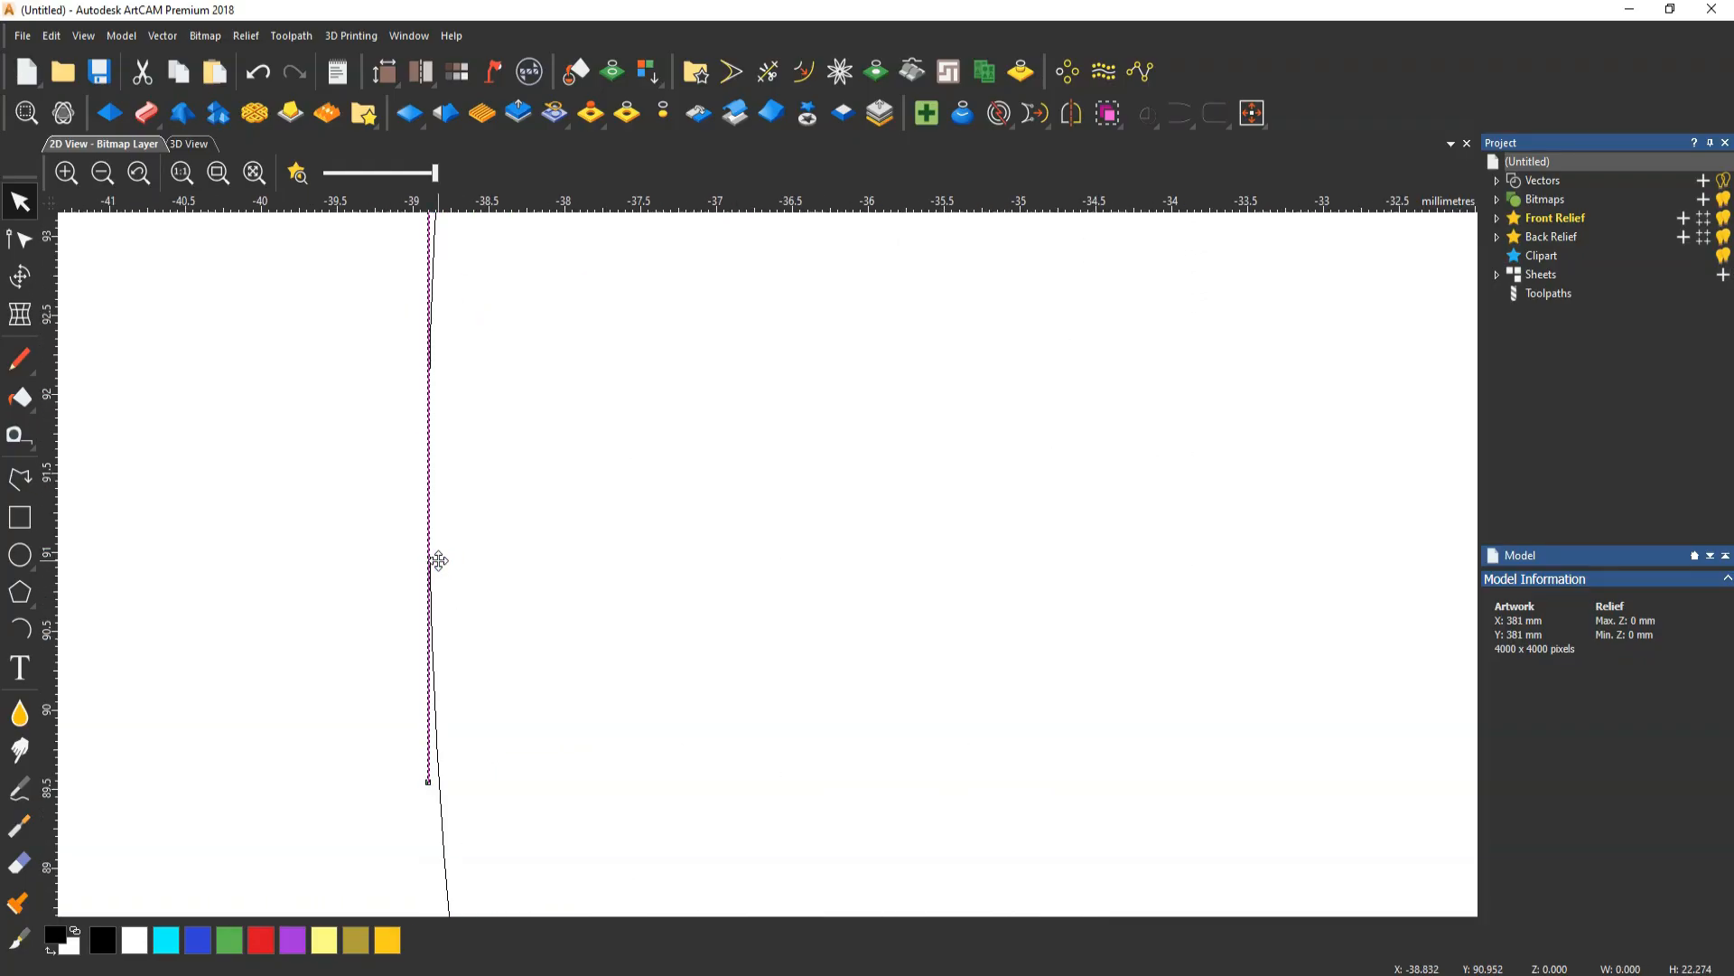
Nudge the left vertical line upward until its lower end sits at the outer outline's leftmost point
key(Up)
key(Up)
key(Up)
key(Up)
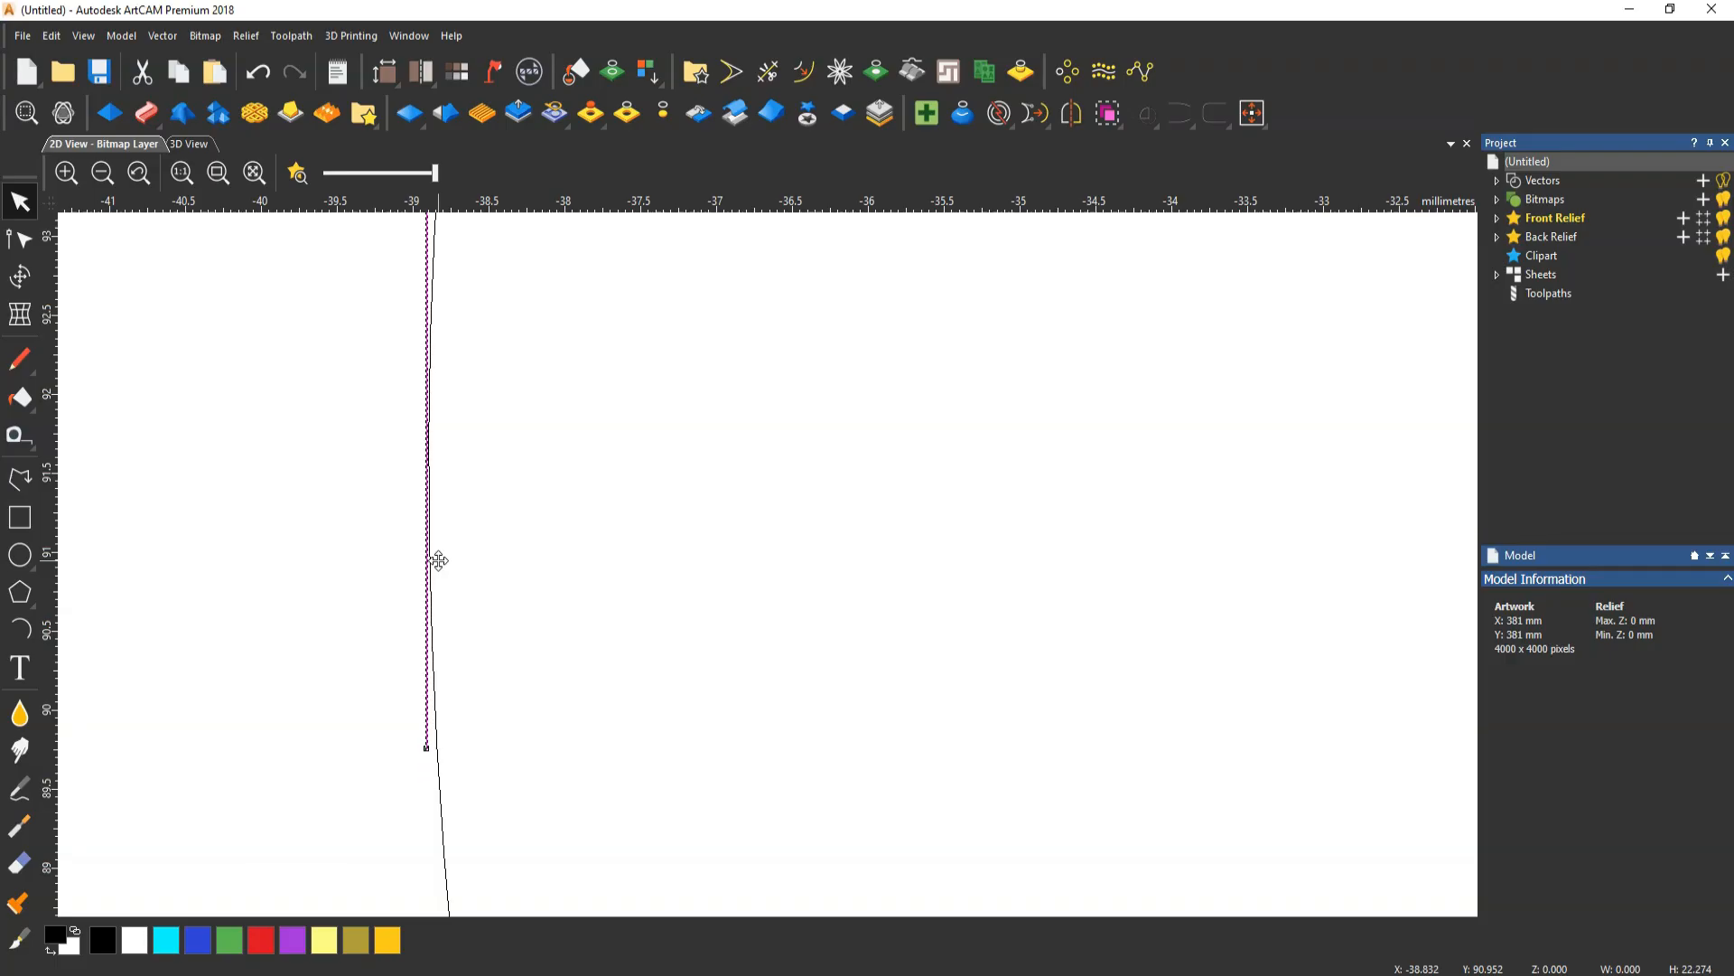
key(Up)
key(Up)
key(Up)
key(Up)
key(Up)
key(Up)
key(Up)
key(Up)
key(Up)
key(Up)
key(Up)
key(Up)
key(Up)
key(Up)
key(Up)
key(Up)
key(Up)
key(Up)
key(Up)
key(Up)
key(Up)
key(Up)
key(Up)
key(Up)
key(Up)
key(Up)
key(Up)
key(Up)
key(Up)
key(Up)
key(Up)
key(Up)
key(Up)
key(Up)
Insert a node at the leftmost point of the petal's outer outline and cut the outline there
click(428, 451)
double_click(429, 449)
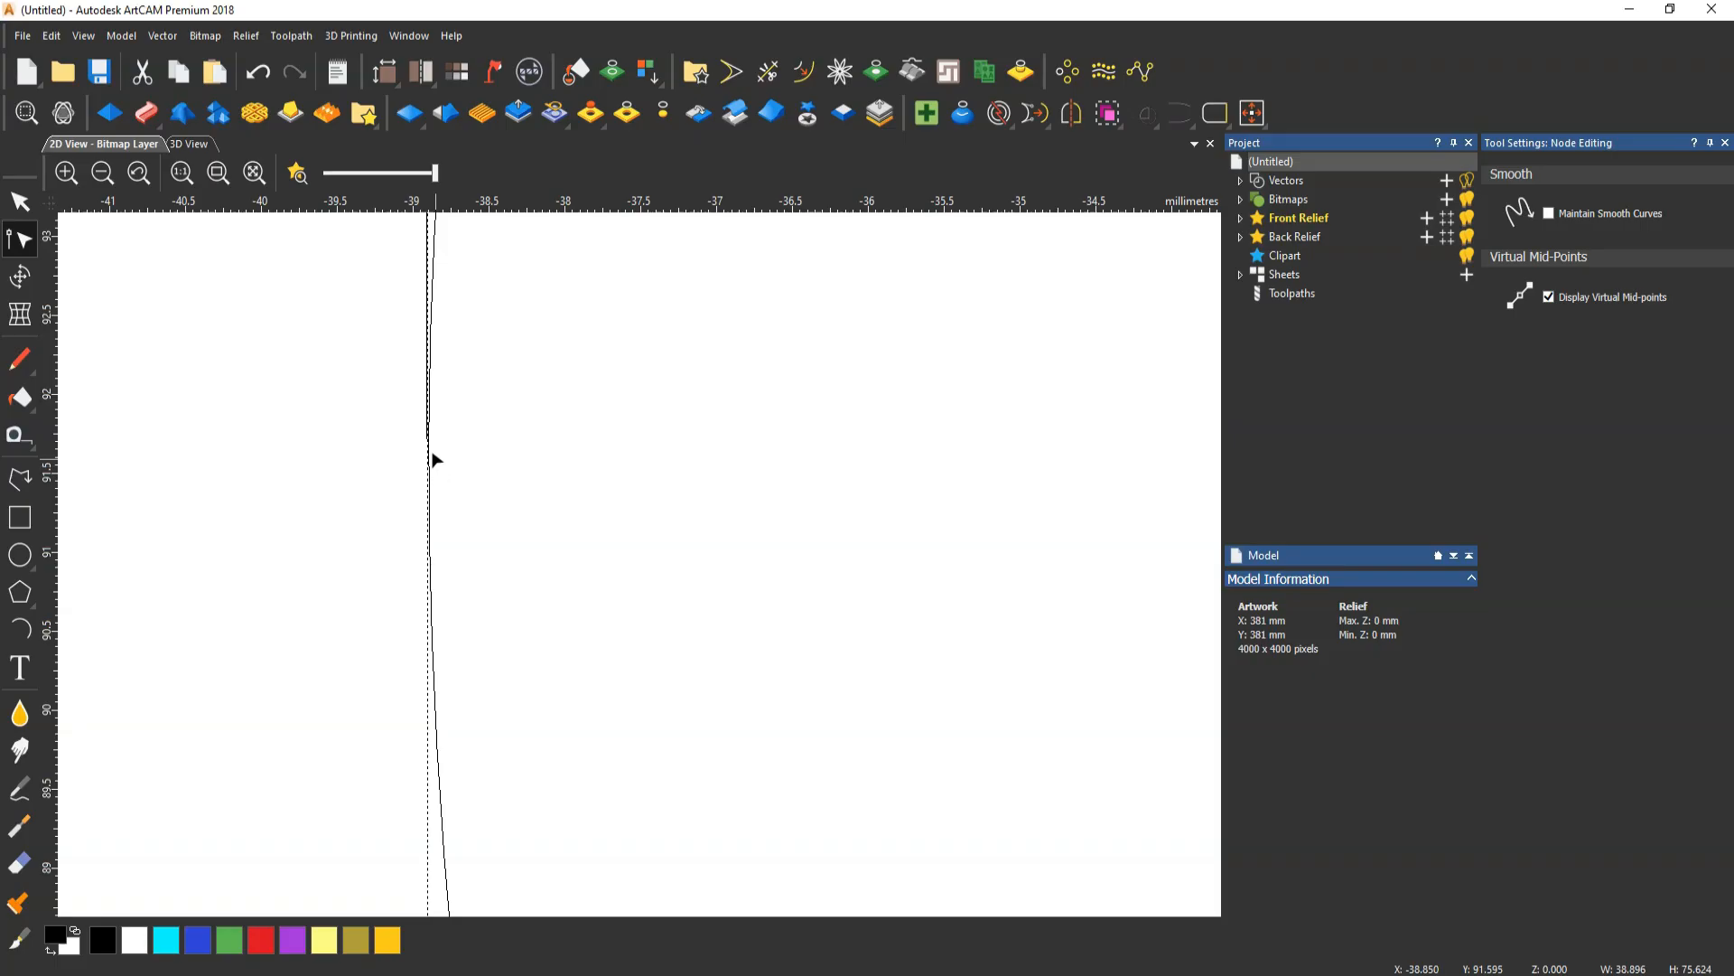
key(i)
key(c)
Join the lower-left part of the cut outline to the left vertical line as one vector
click(455, 491)
scroll(480, 459, down, 3)
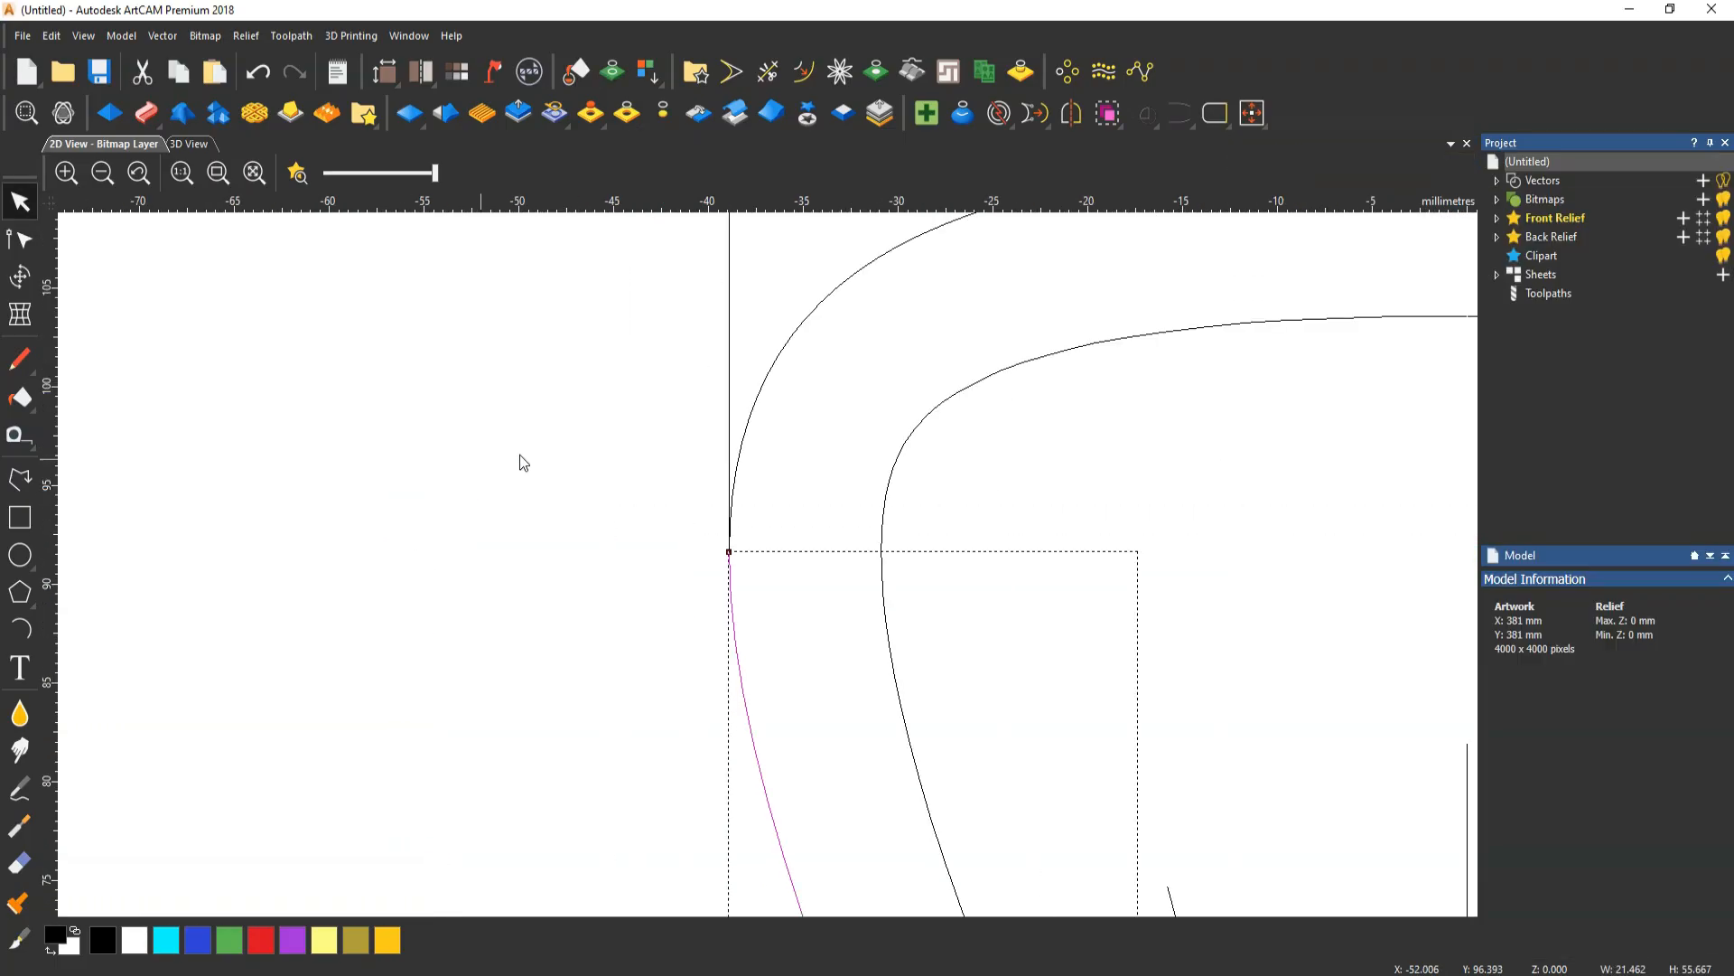
shift+click(724, 359)
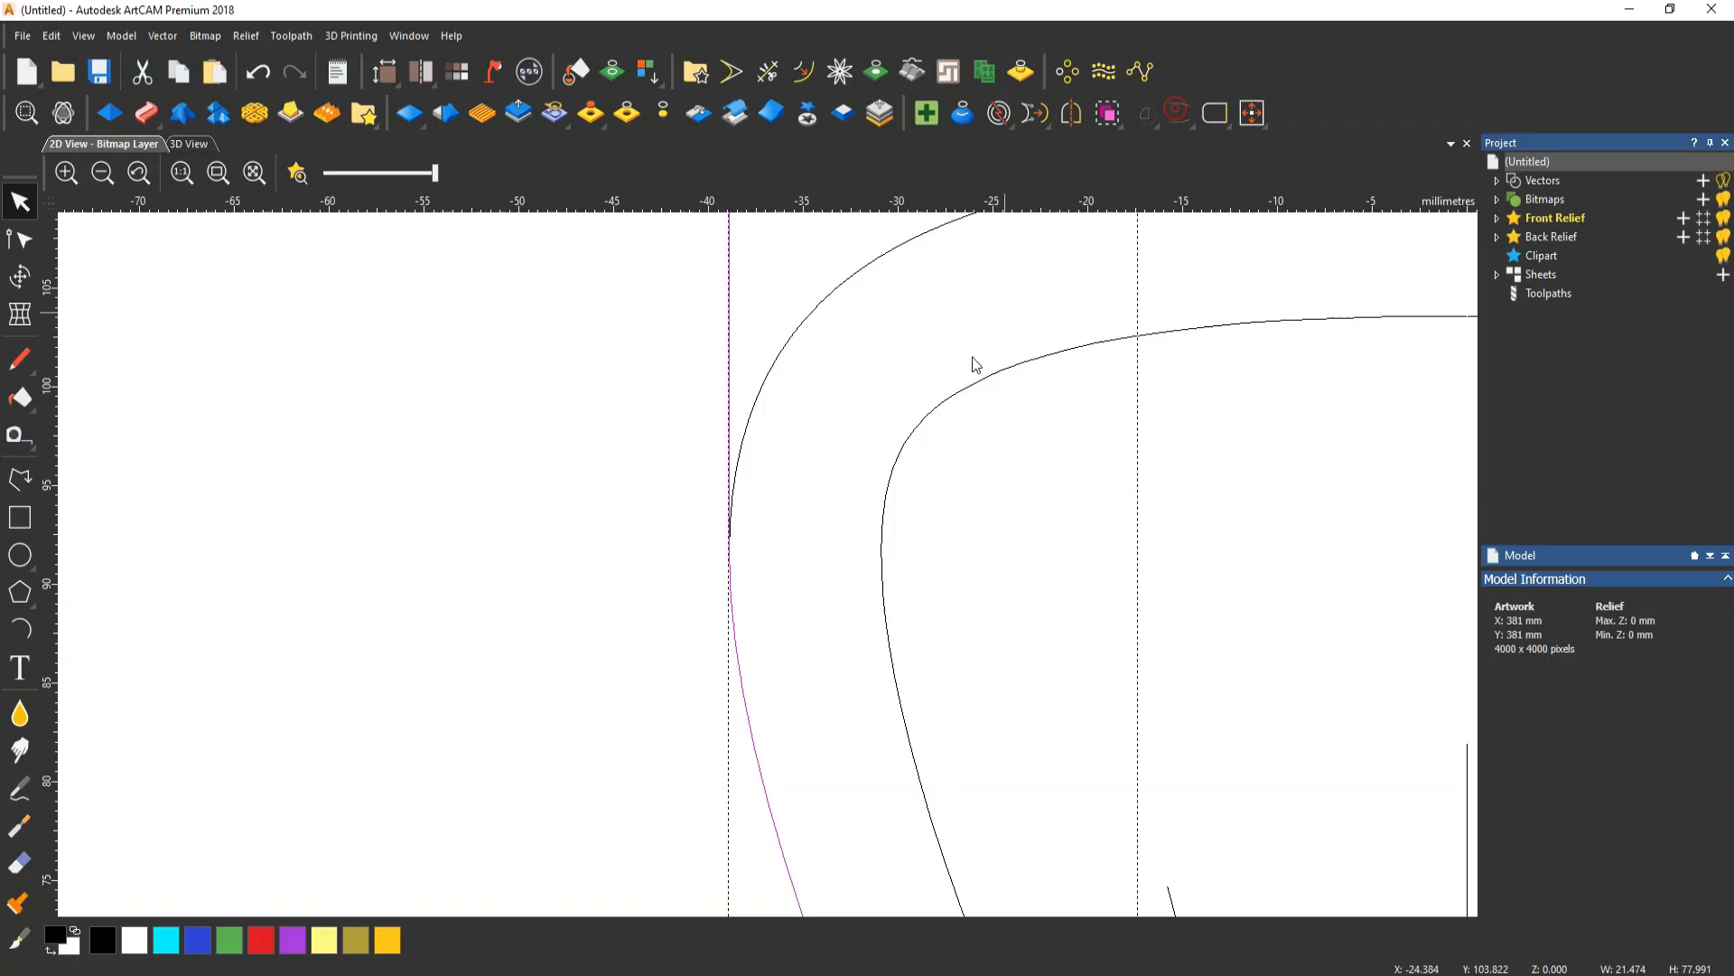
scroll(883, 520, down, 2)
scroll(881, 513, down, 2)
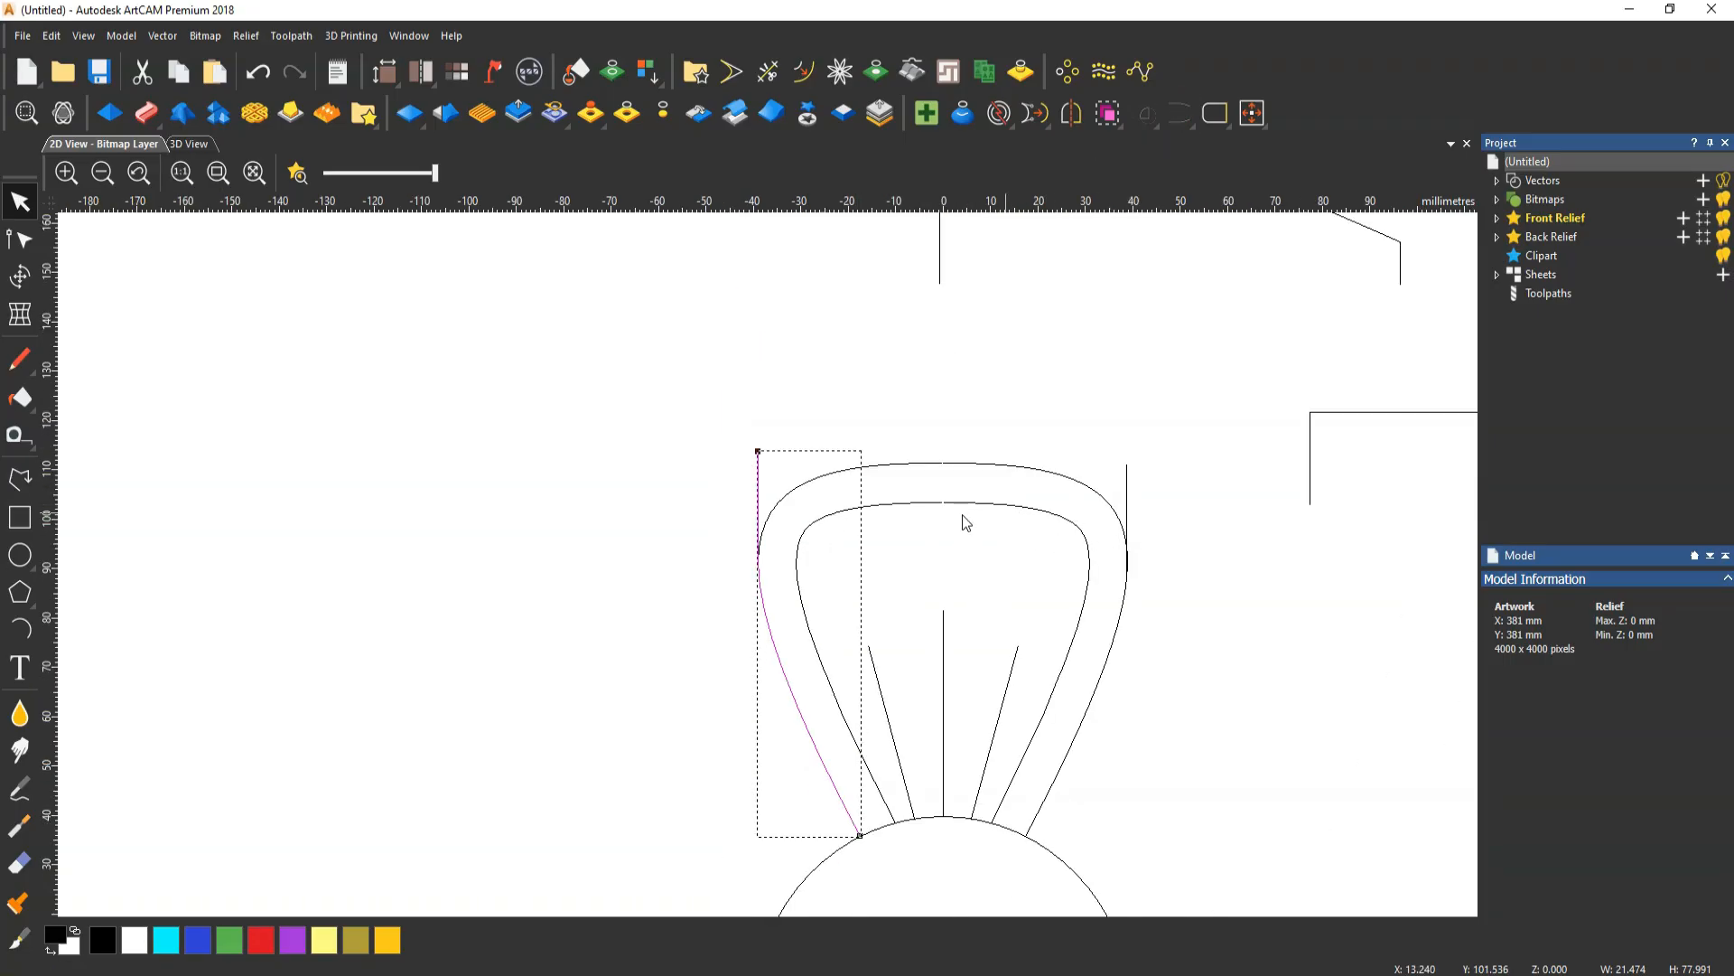
Delete the vertical line at the rightmost point of the petal's outer outline
click(1134, 475)
click(1128, 473)
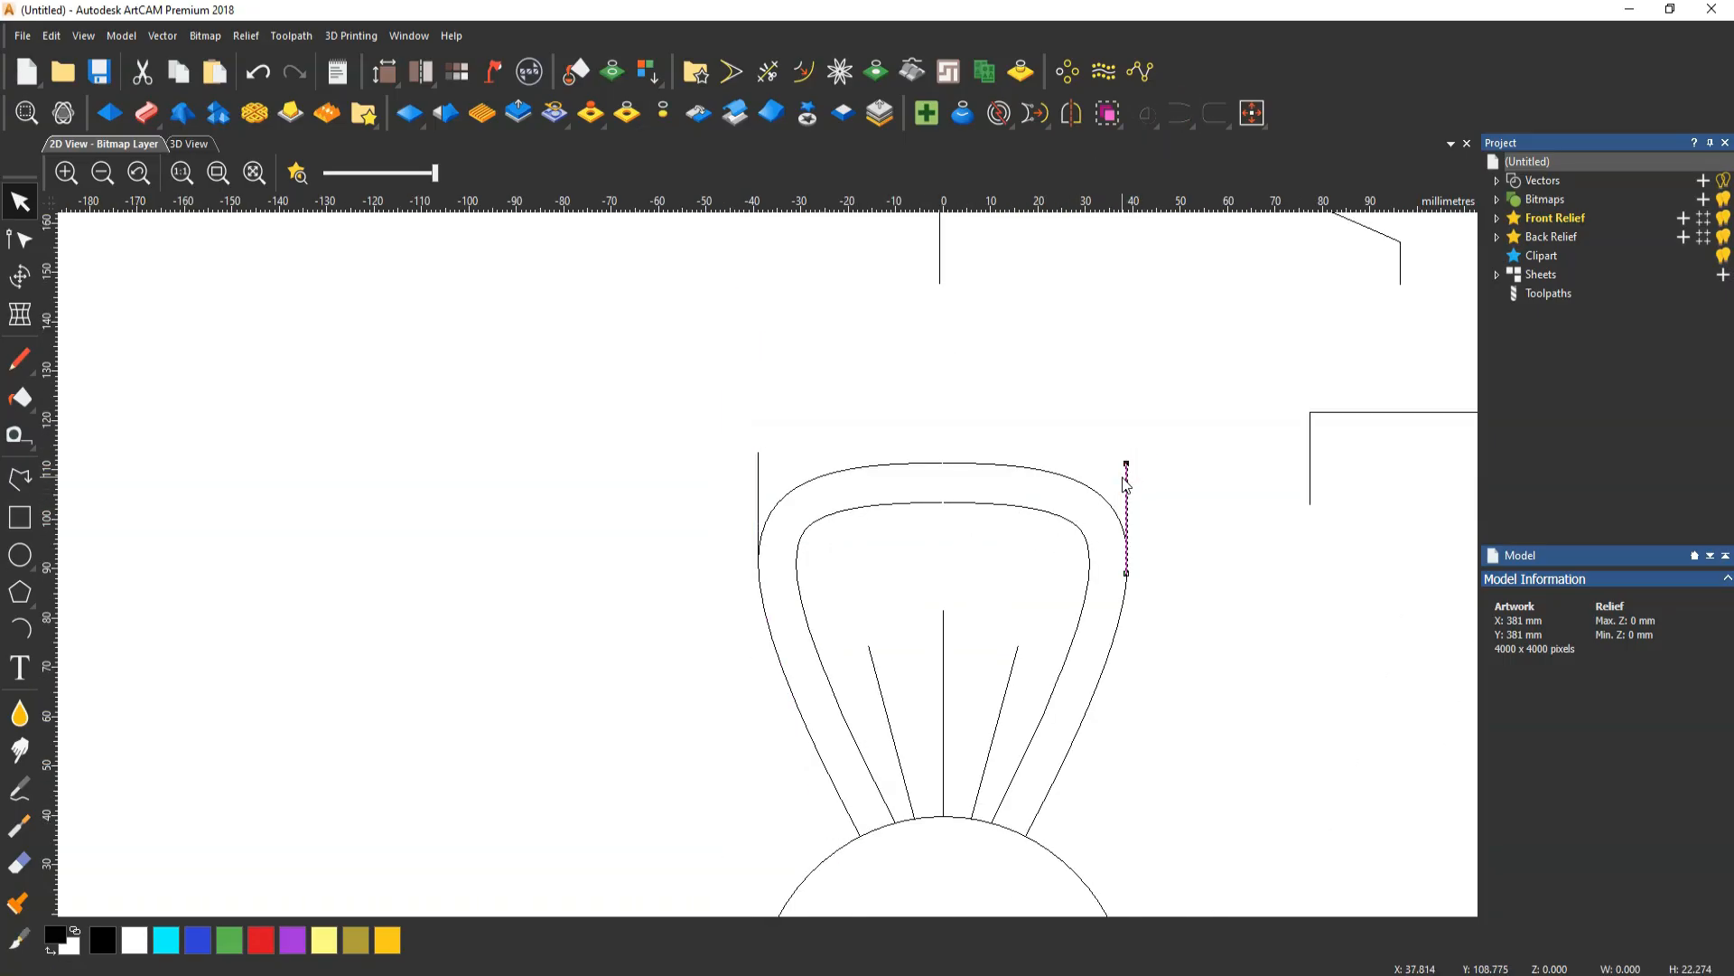
click(1125, 604)
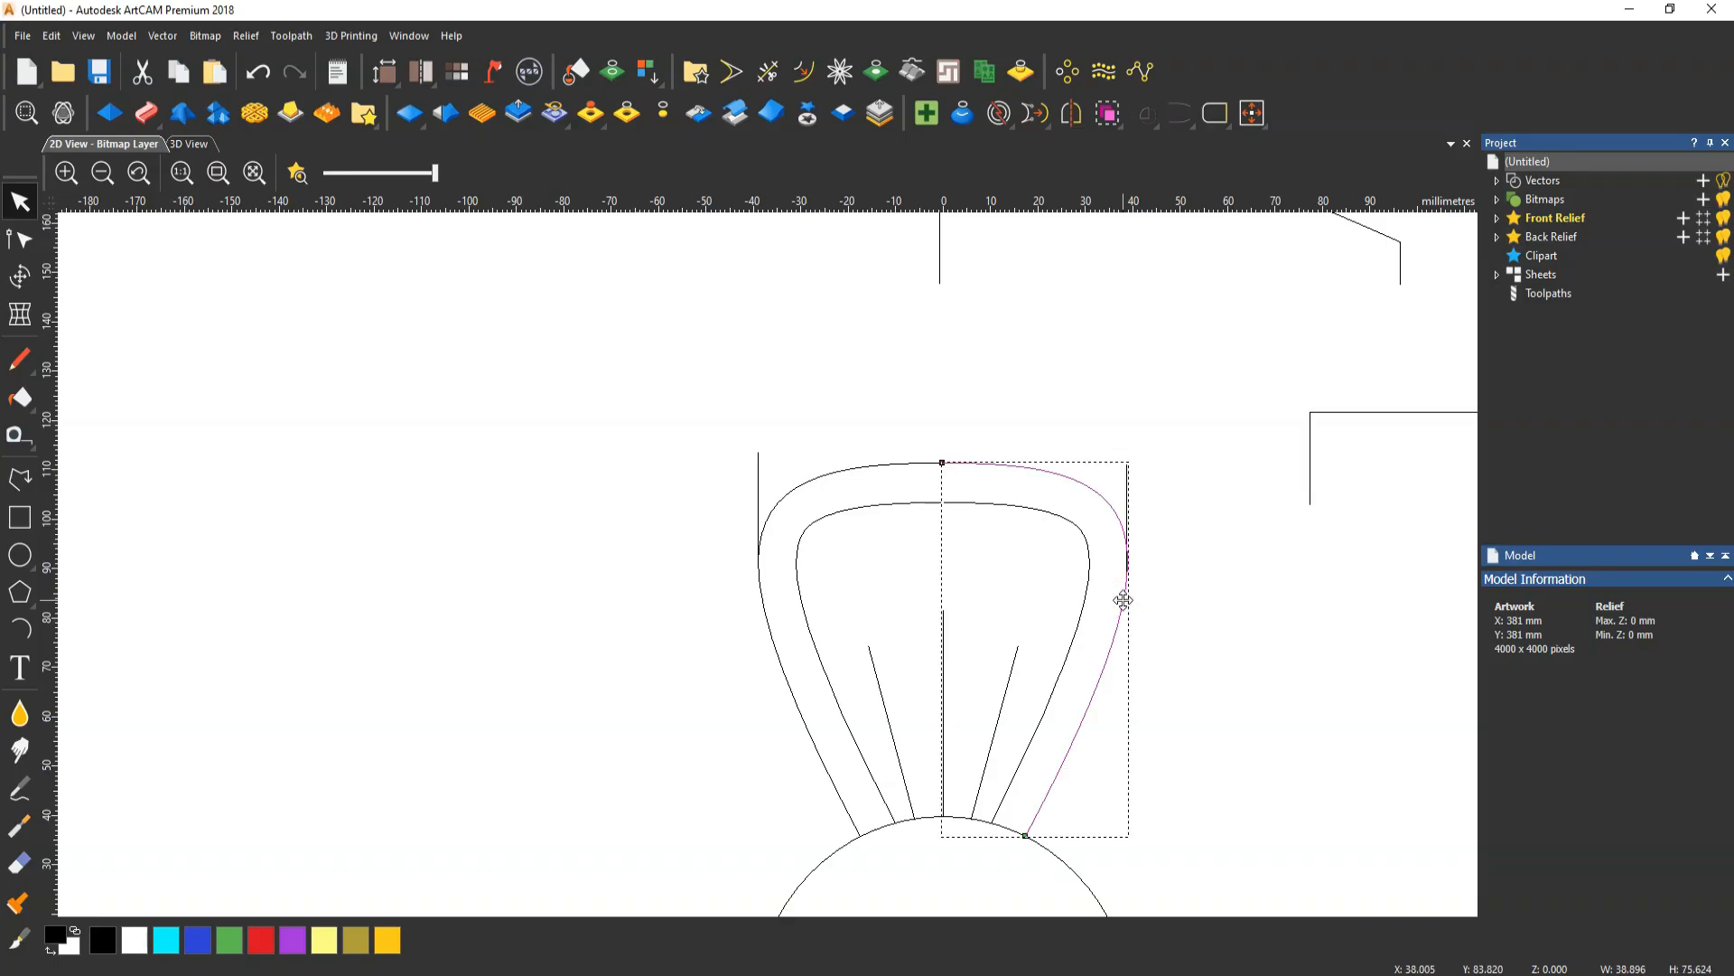
click(1140, 485)
click(1120, 494)
key(Delete)
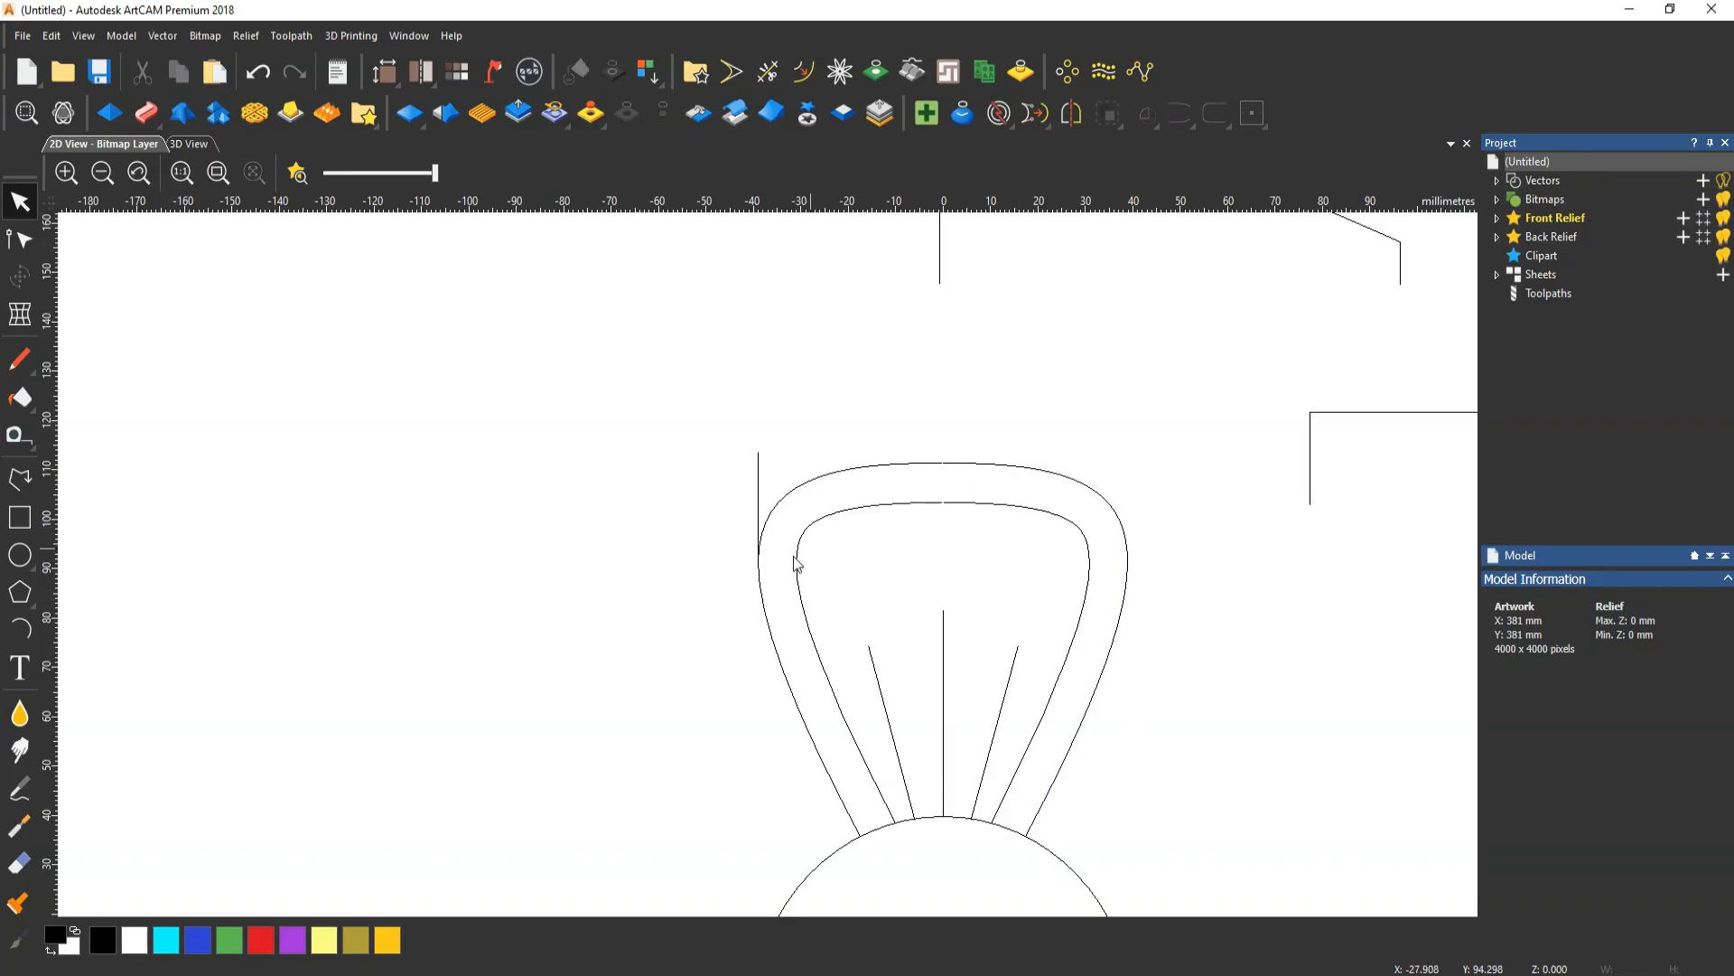
Mirror a copy of the joined left side vector horizontally across the model
click(737, 648)
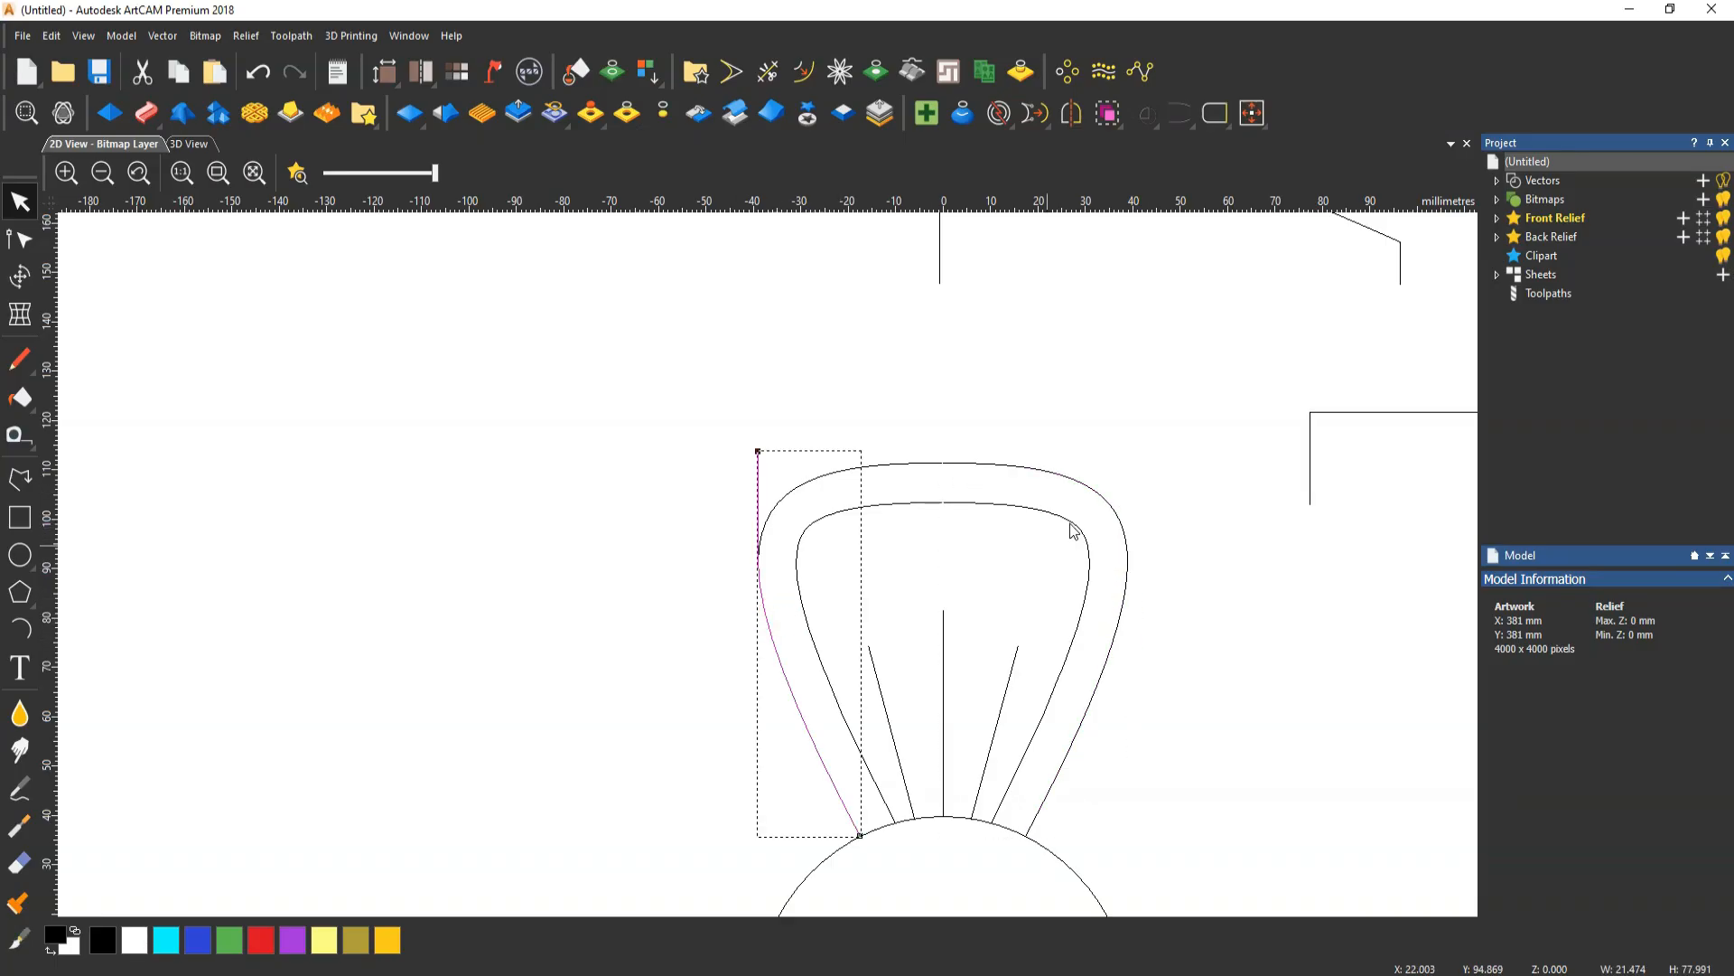
click(1070, 113)
click(1525, 618)
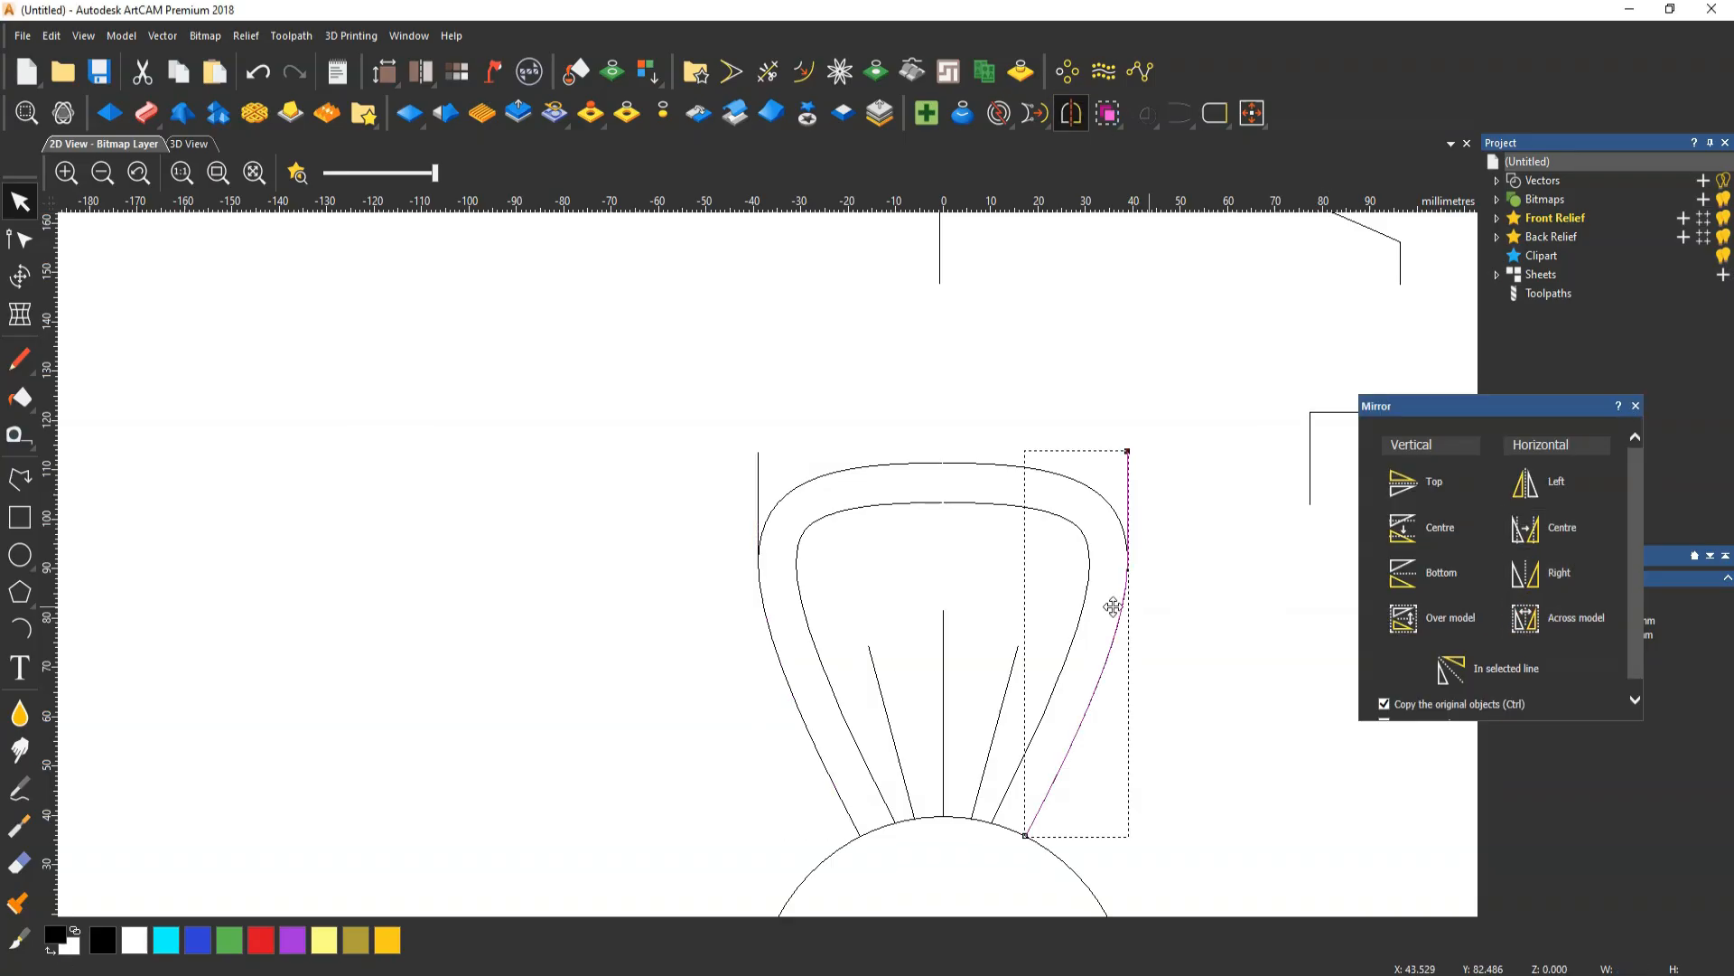
shift+click(1110, 507)
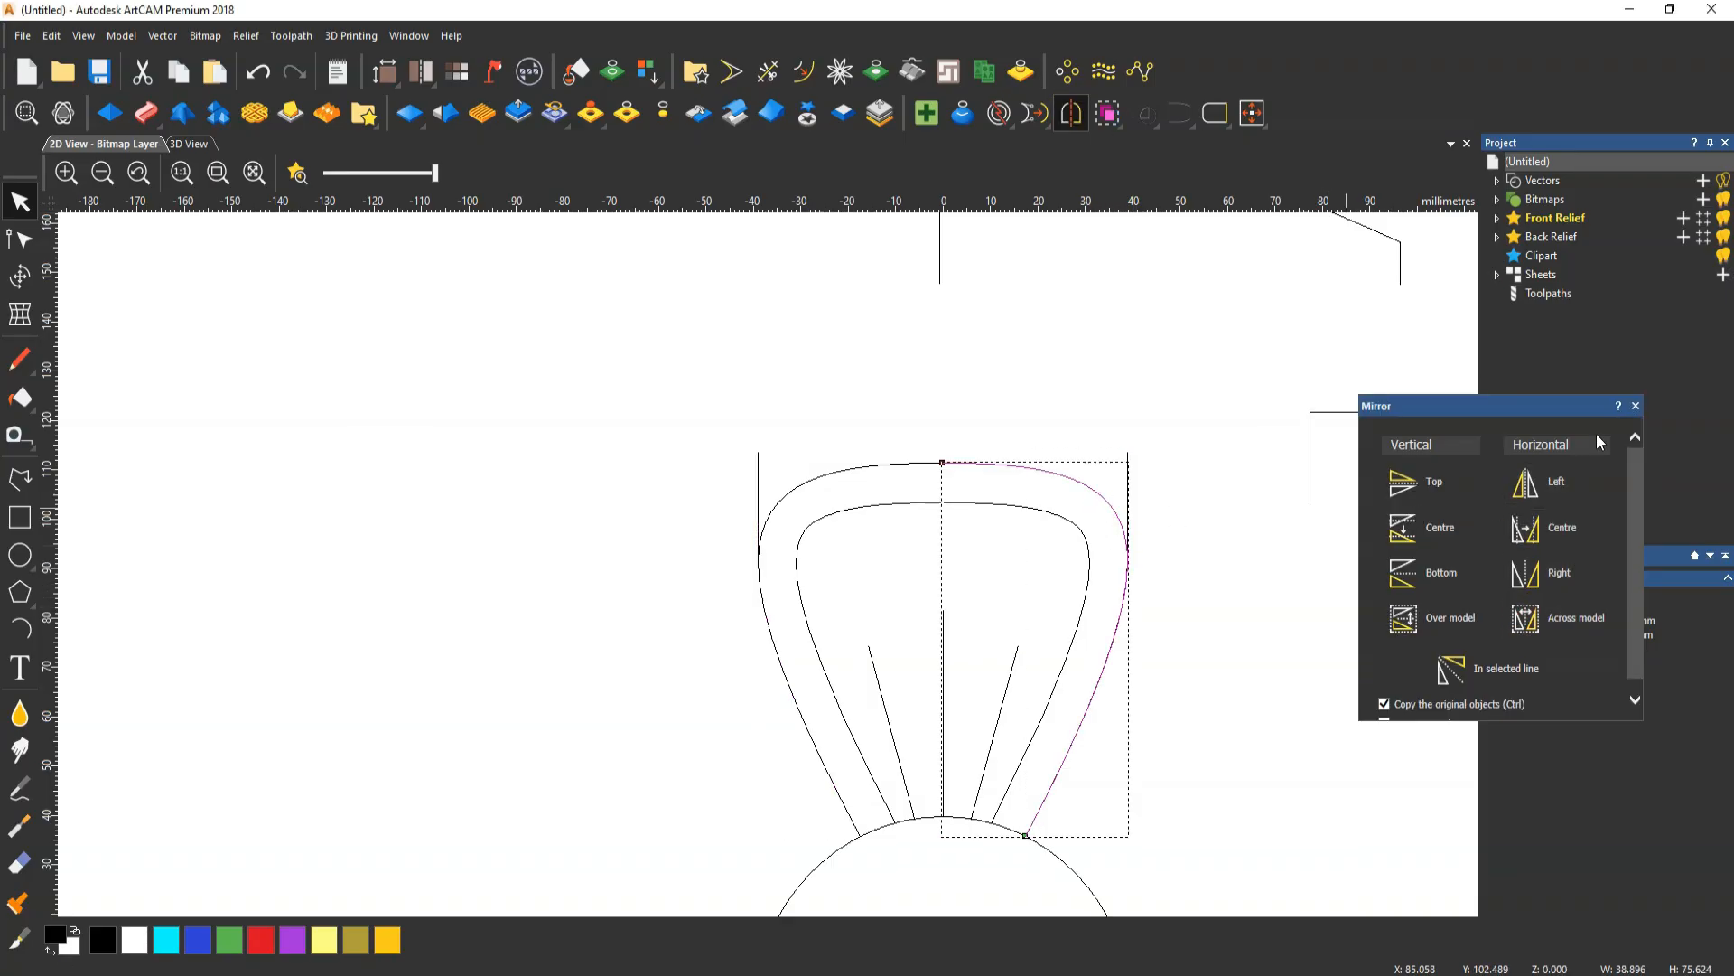
click(1635, 406)
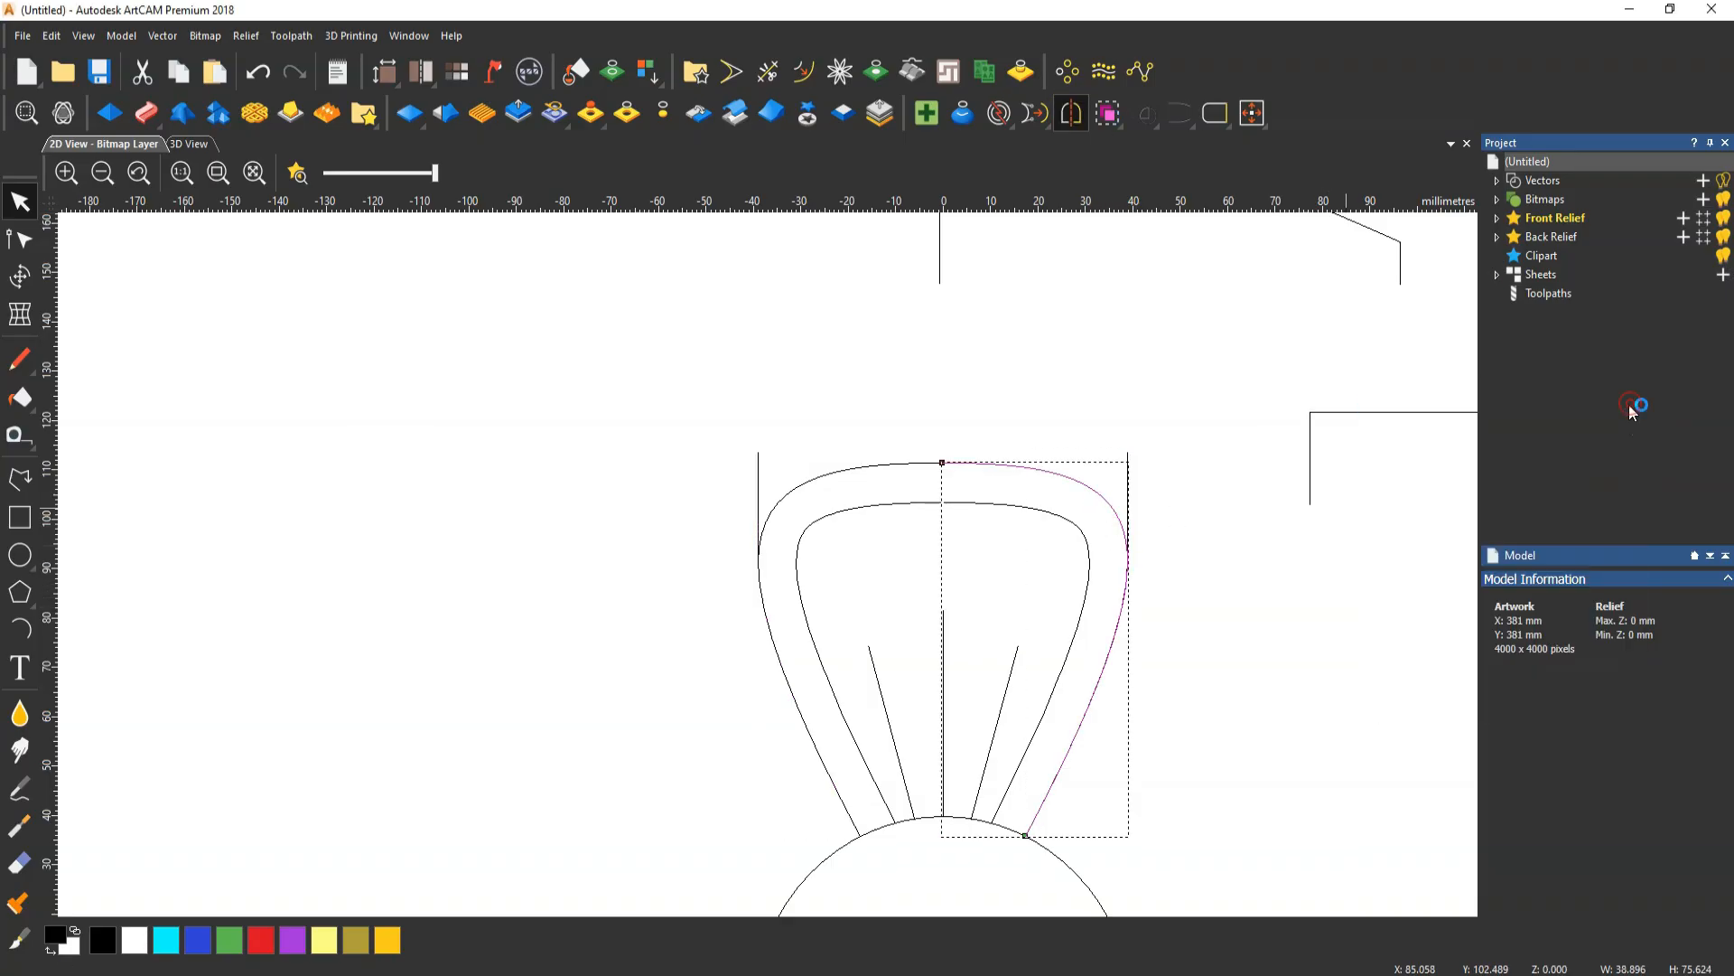
Lower the top end nodes of both joined side vectors together to the level of the petal's top
click(759, 479)
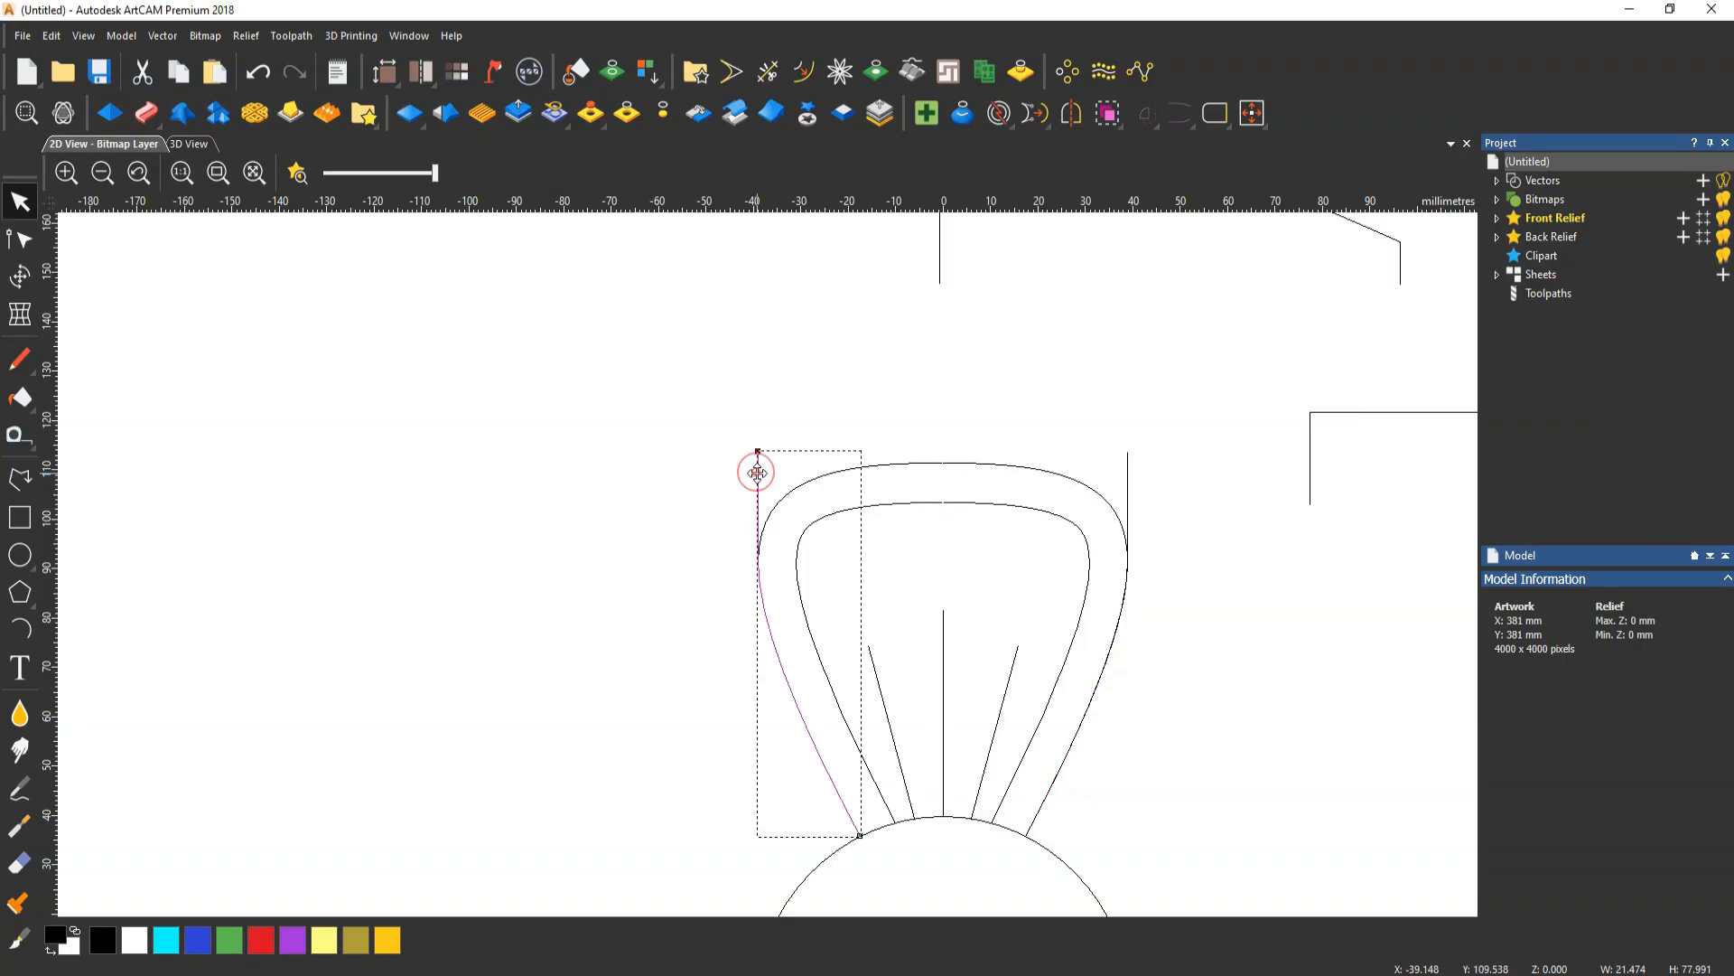
shift+click(1126, 470)
key(n)
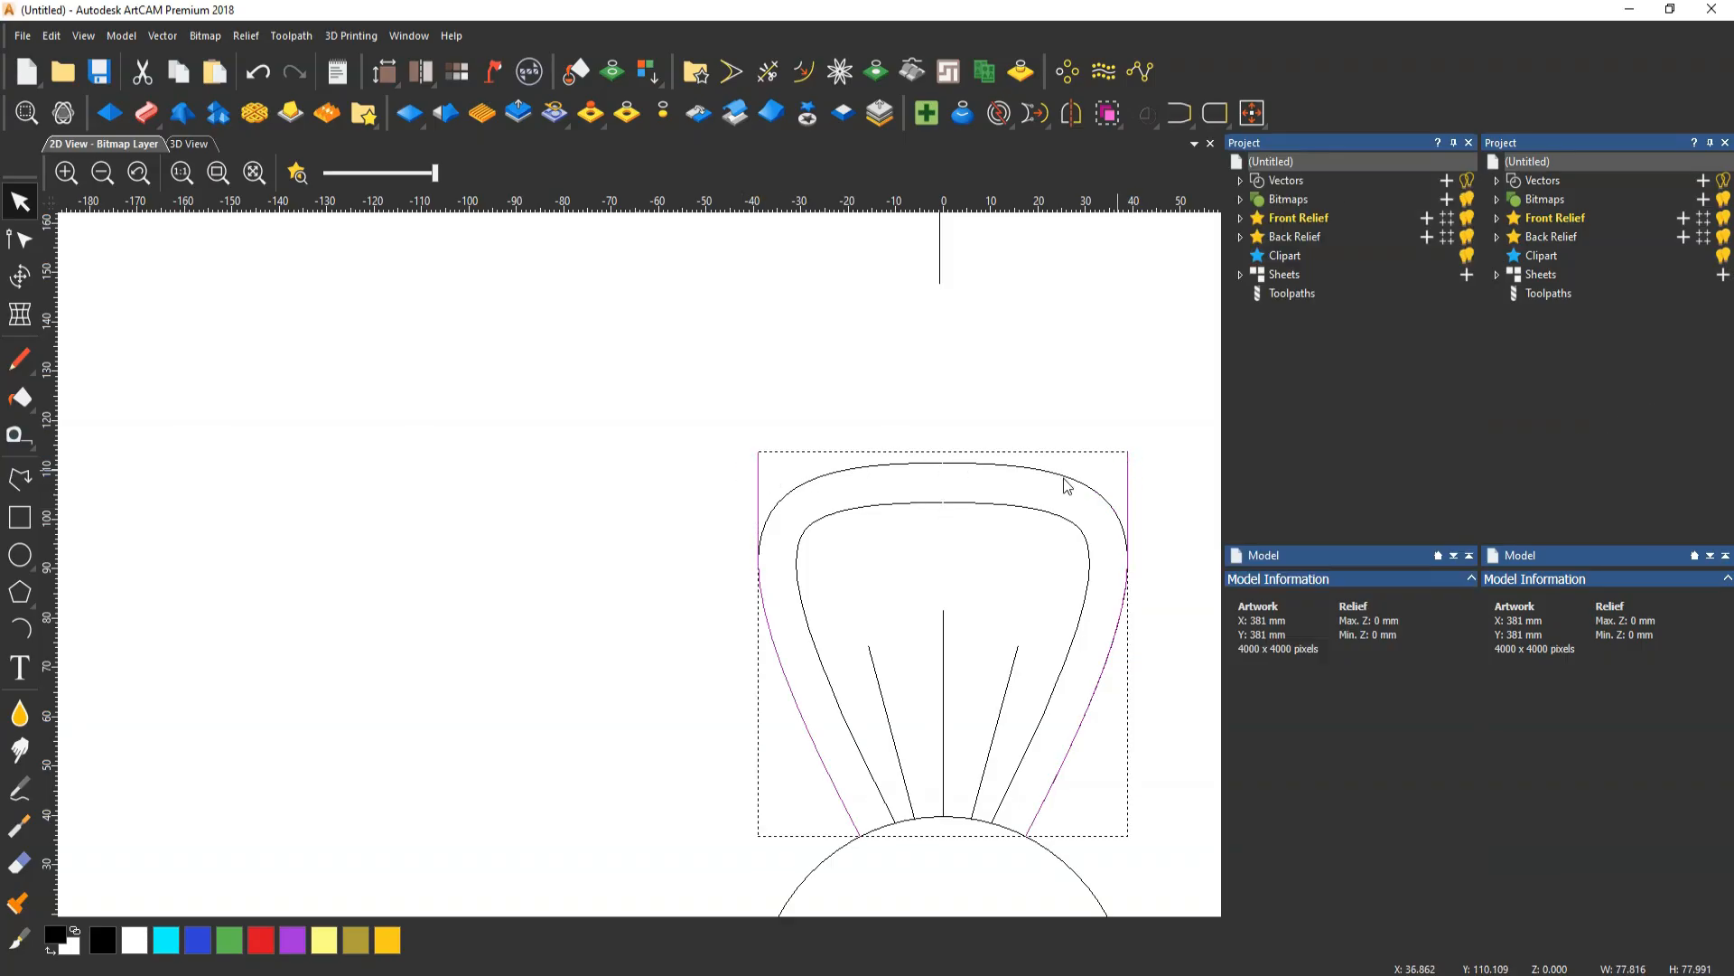
drag(747, 426, 1154, 483)
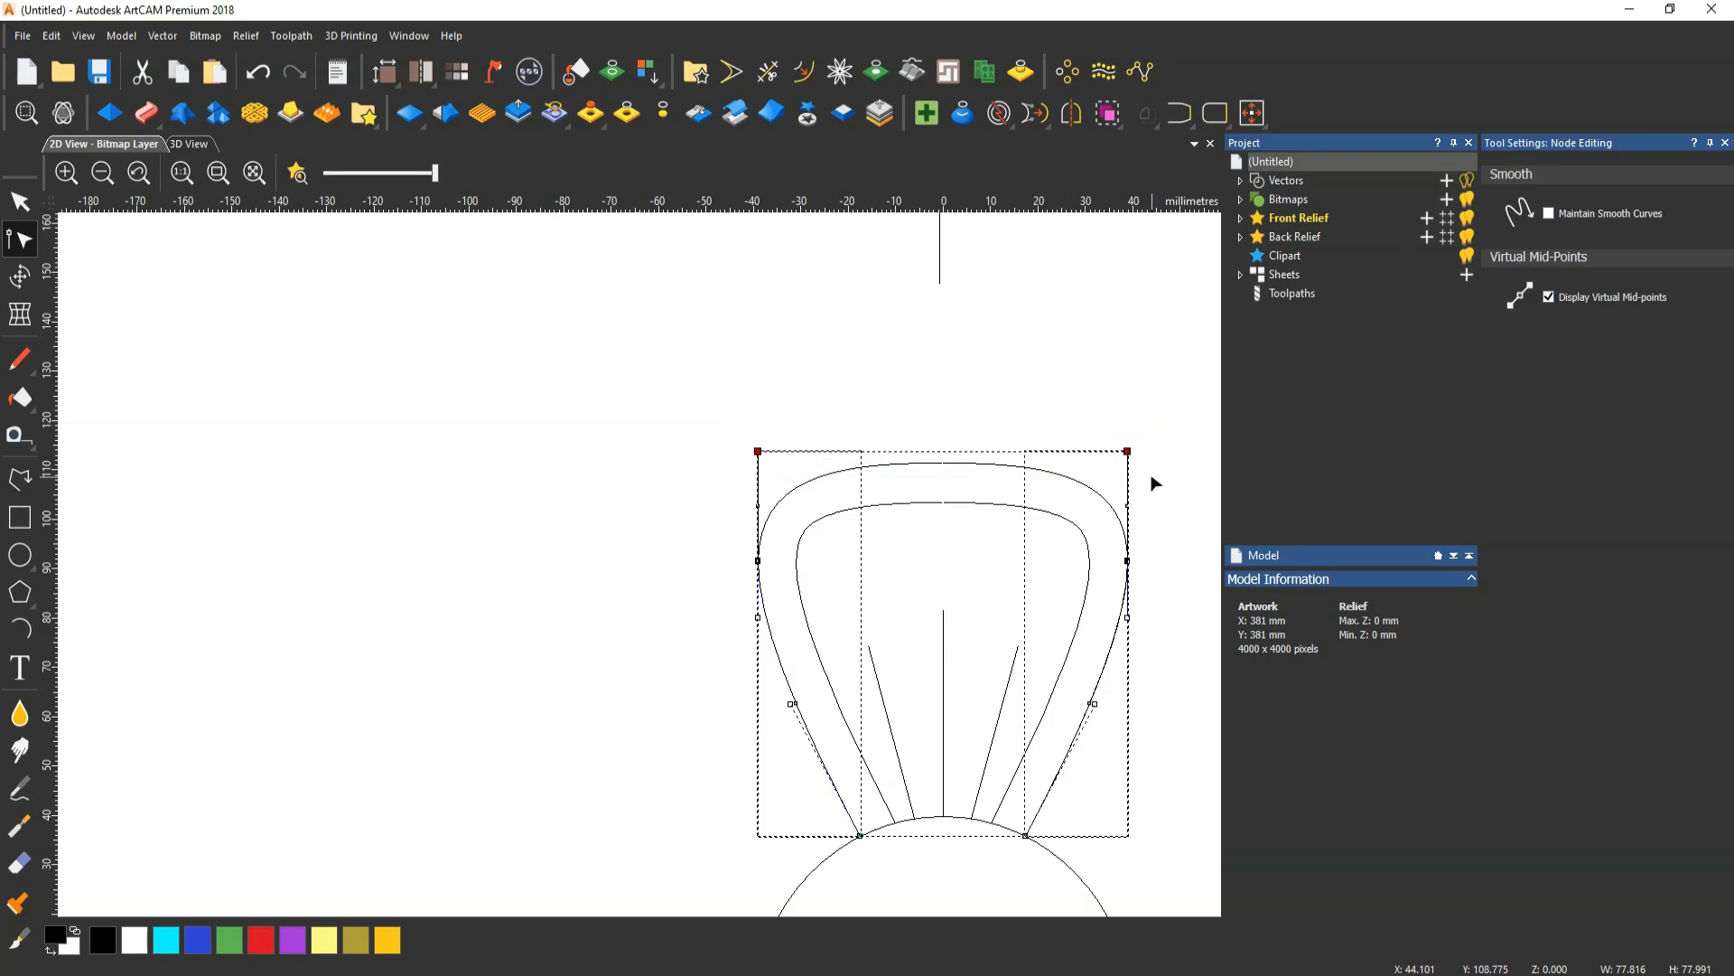
key(Down)
key(Down)
key(Down)
key(Down)
key(Down)
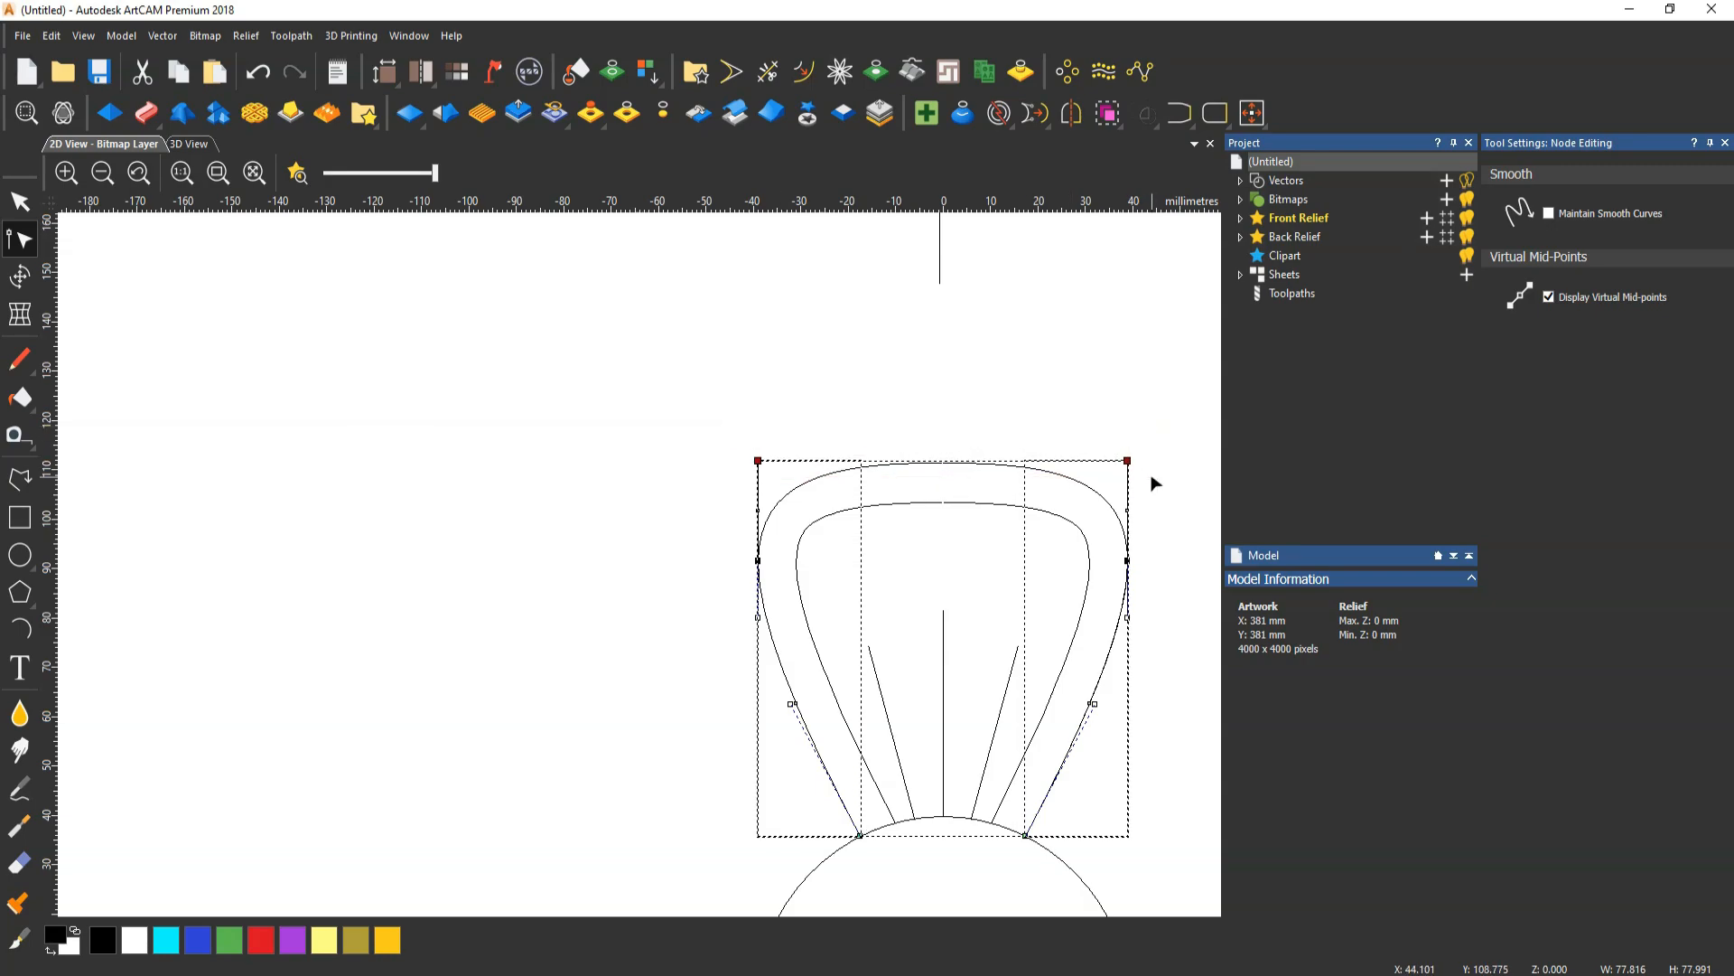
key(n)
Delete the cut upper-left arc and replace it by mirroring a copy of the outer outline's right half across the model
scroll(987, 495, down, 2)
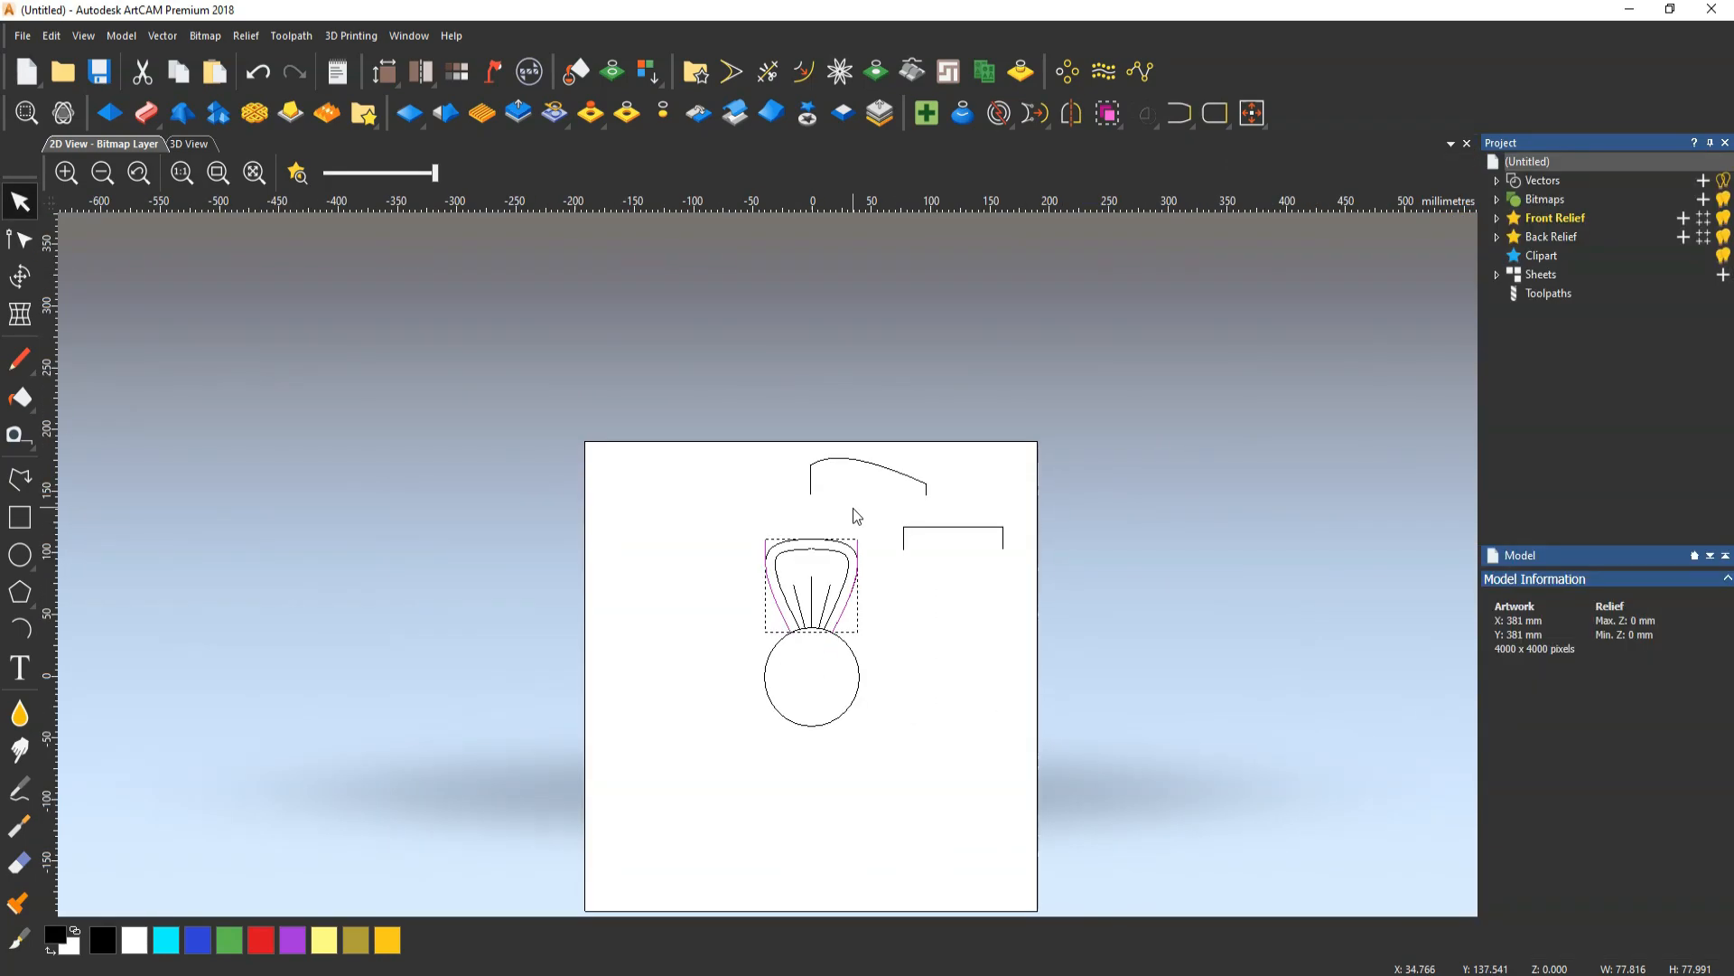
scroll(853, 529, up, 1)
scroll(717, 589, up, 2)
click(678, 557)
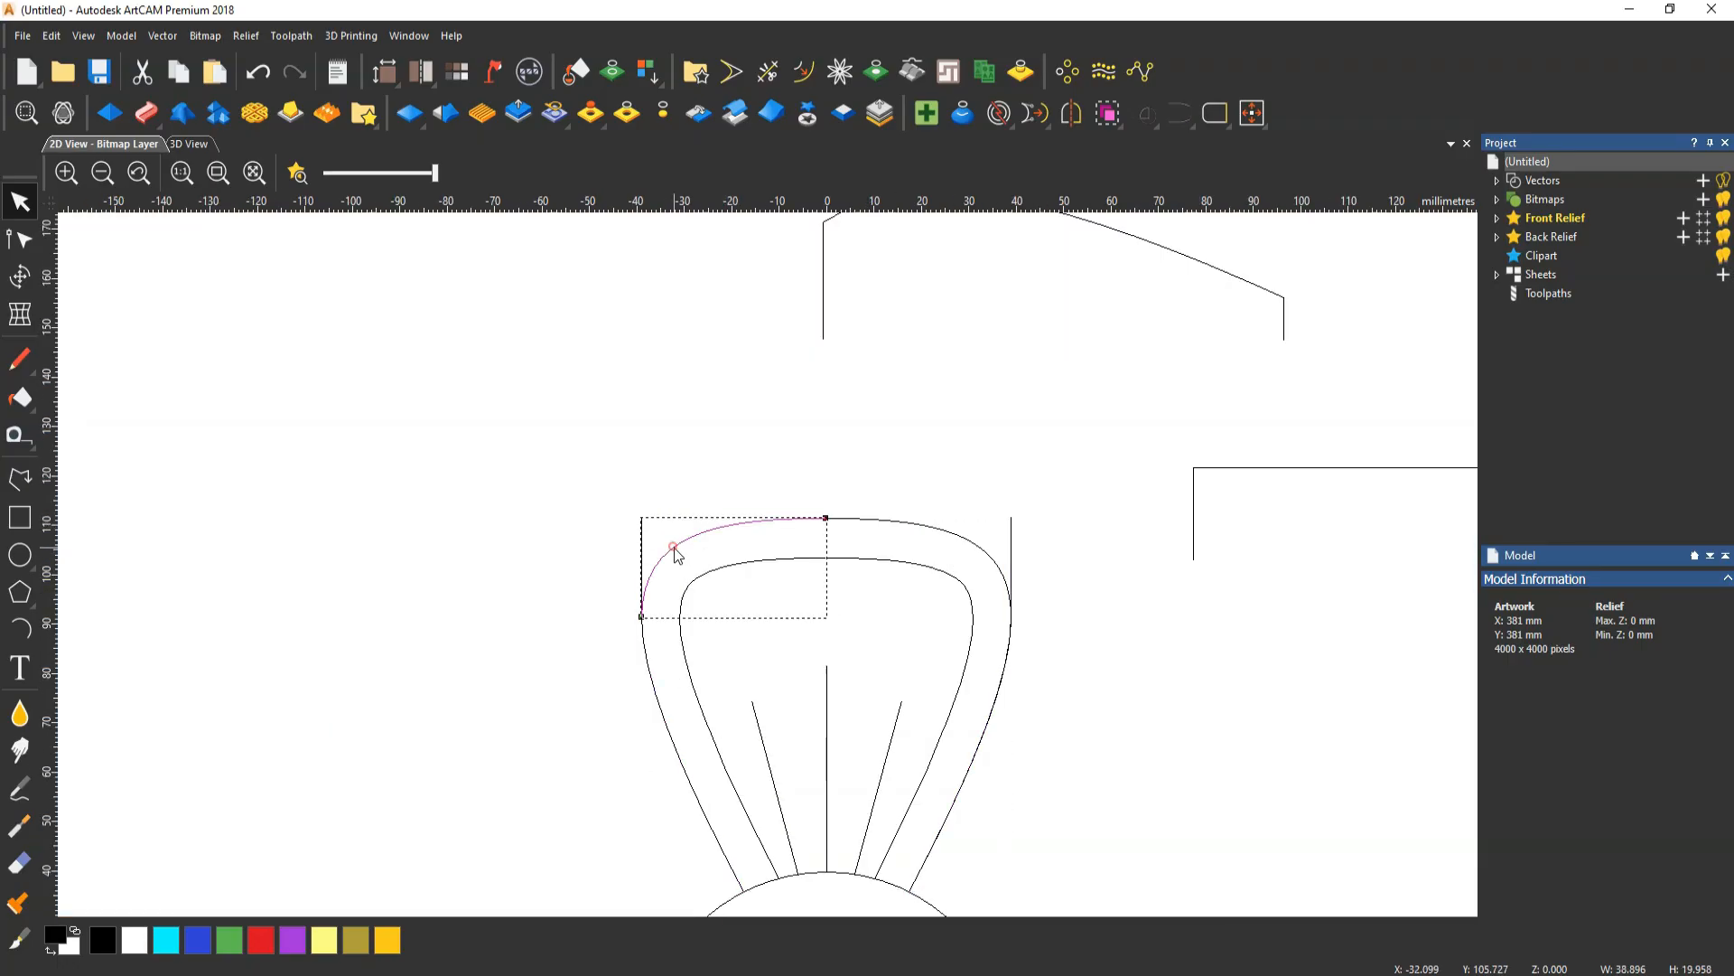
click(959, 531)
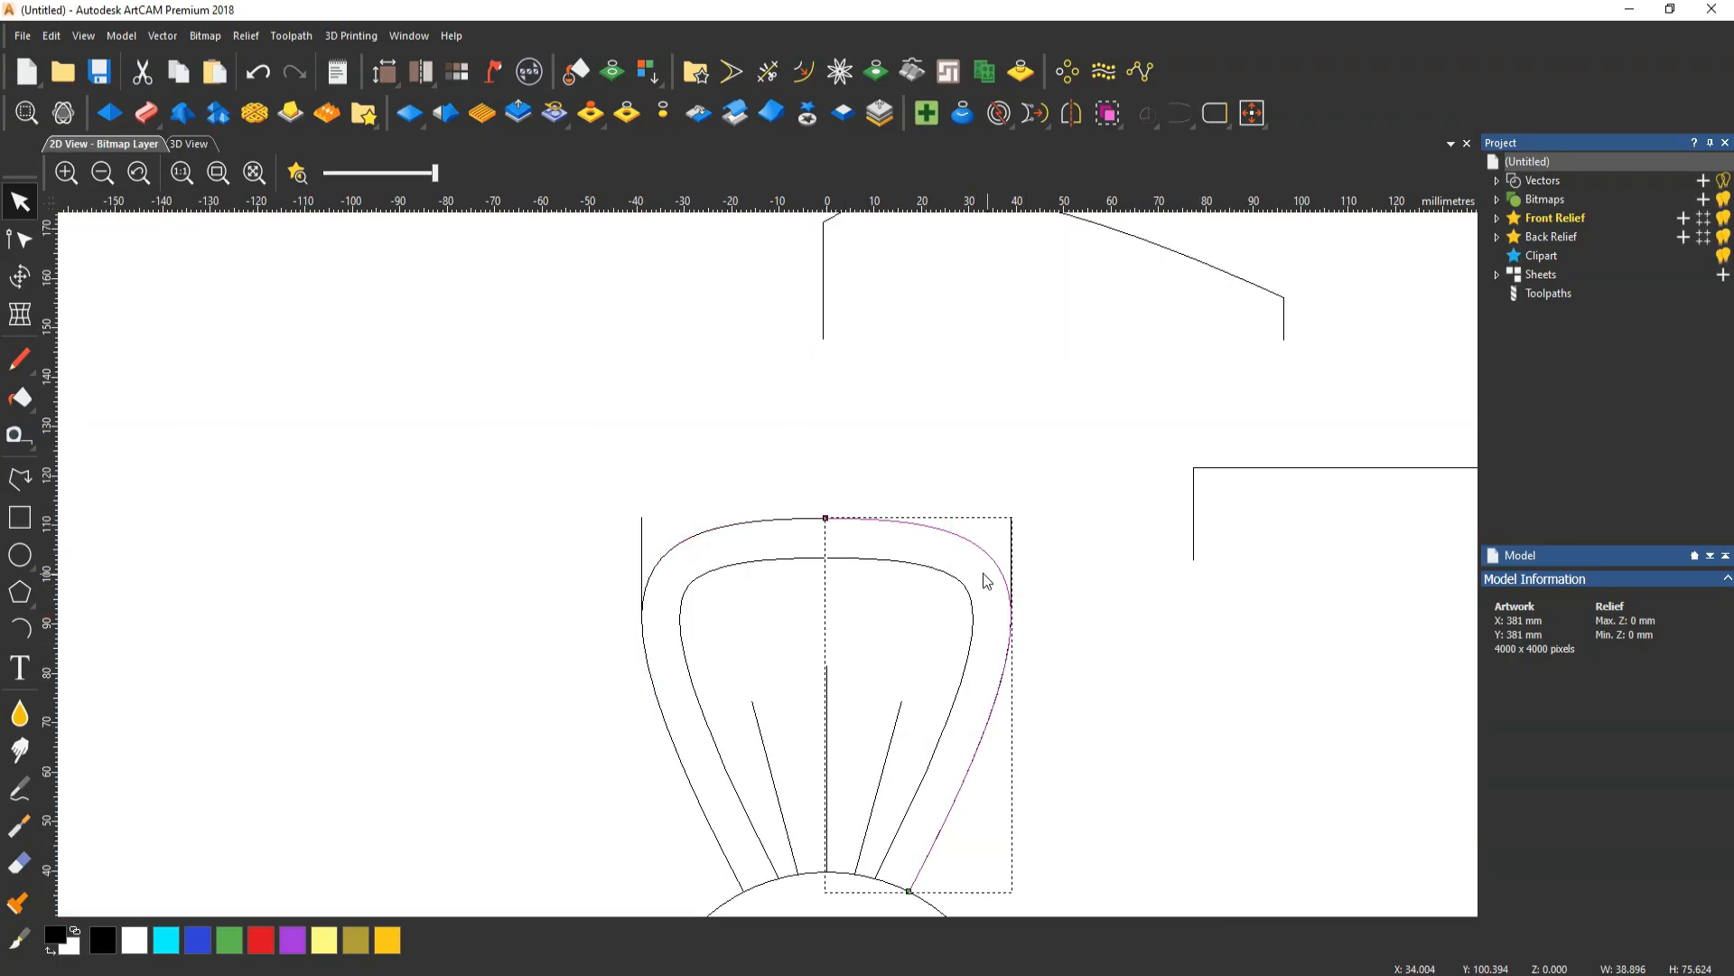
click(764, 523)
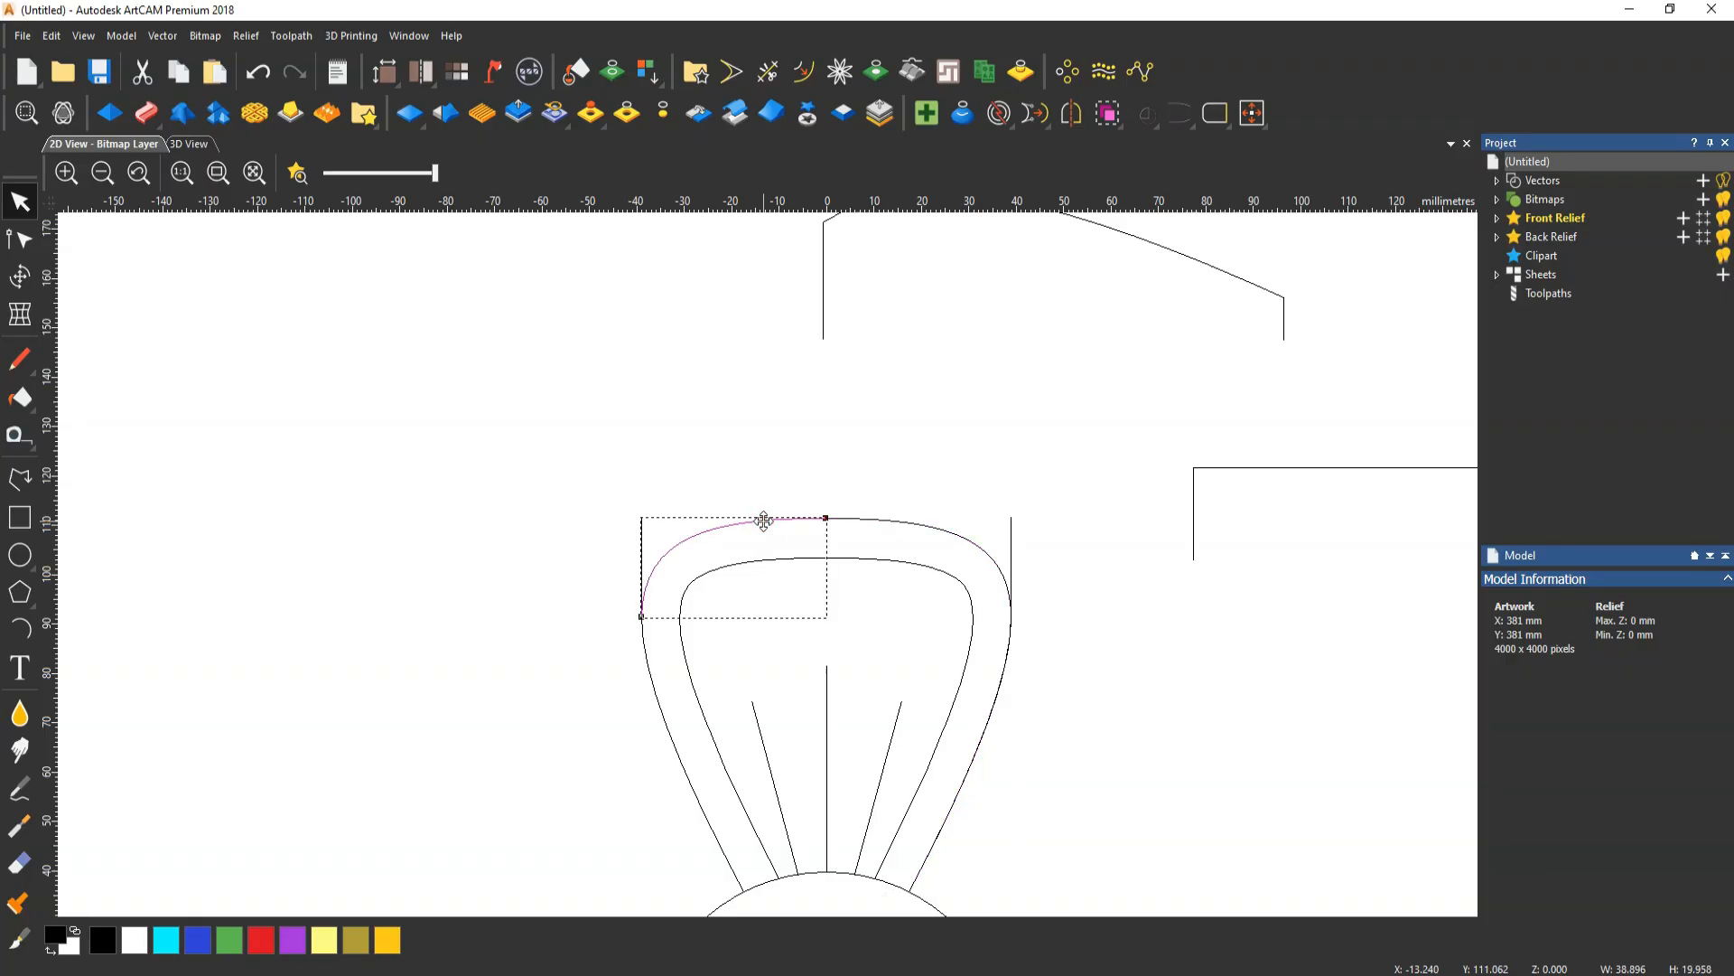
key(Delete)
click(898, 520)
click(1073, 123)
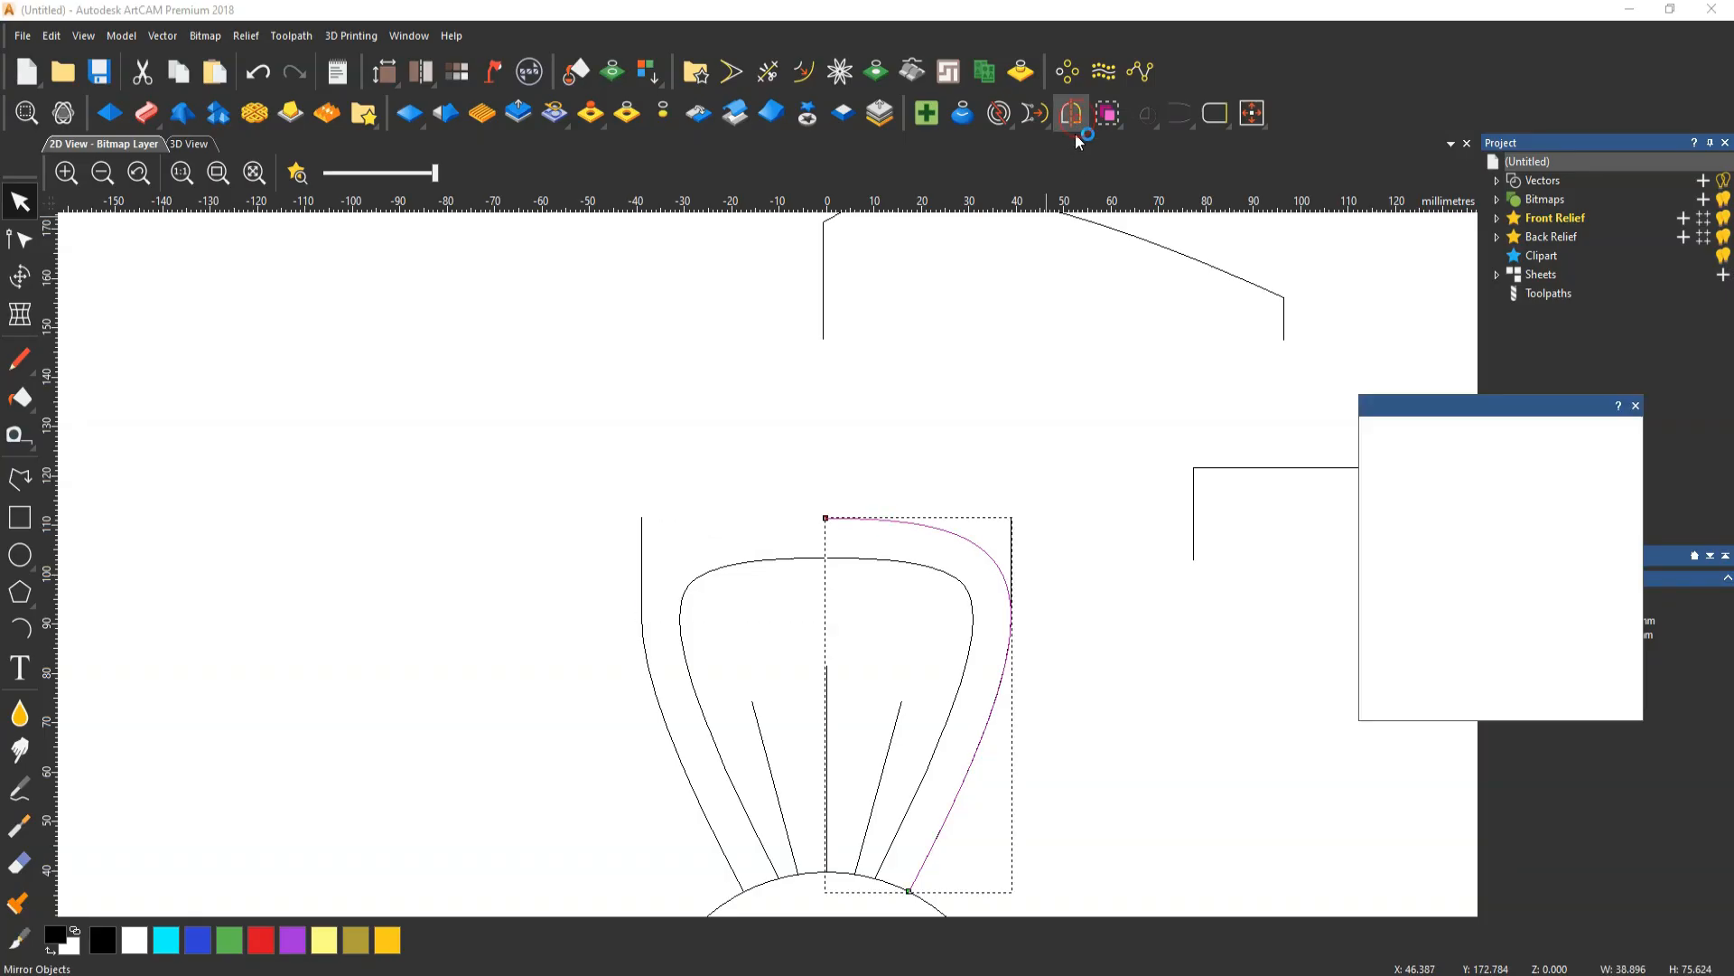
click(1526, 618)
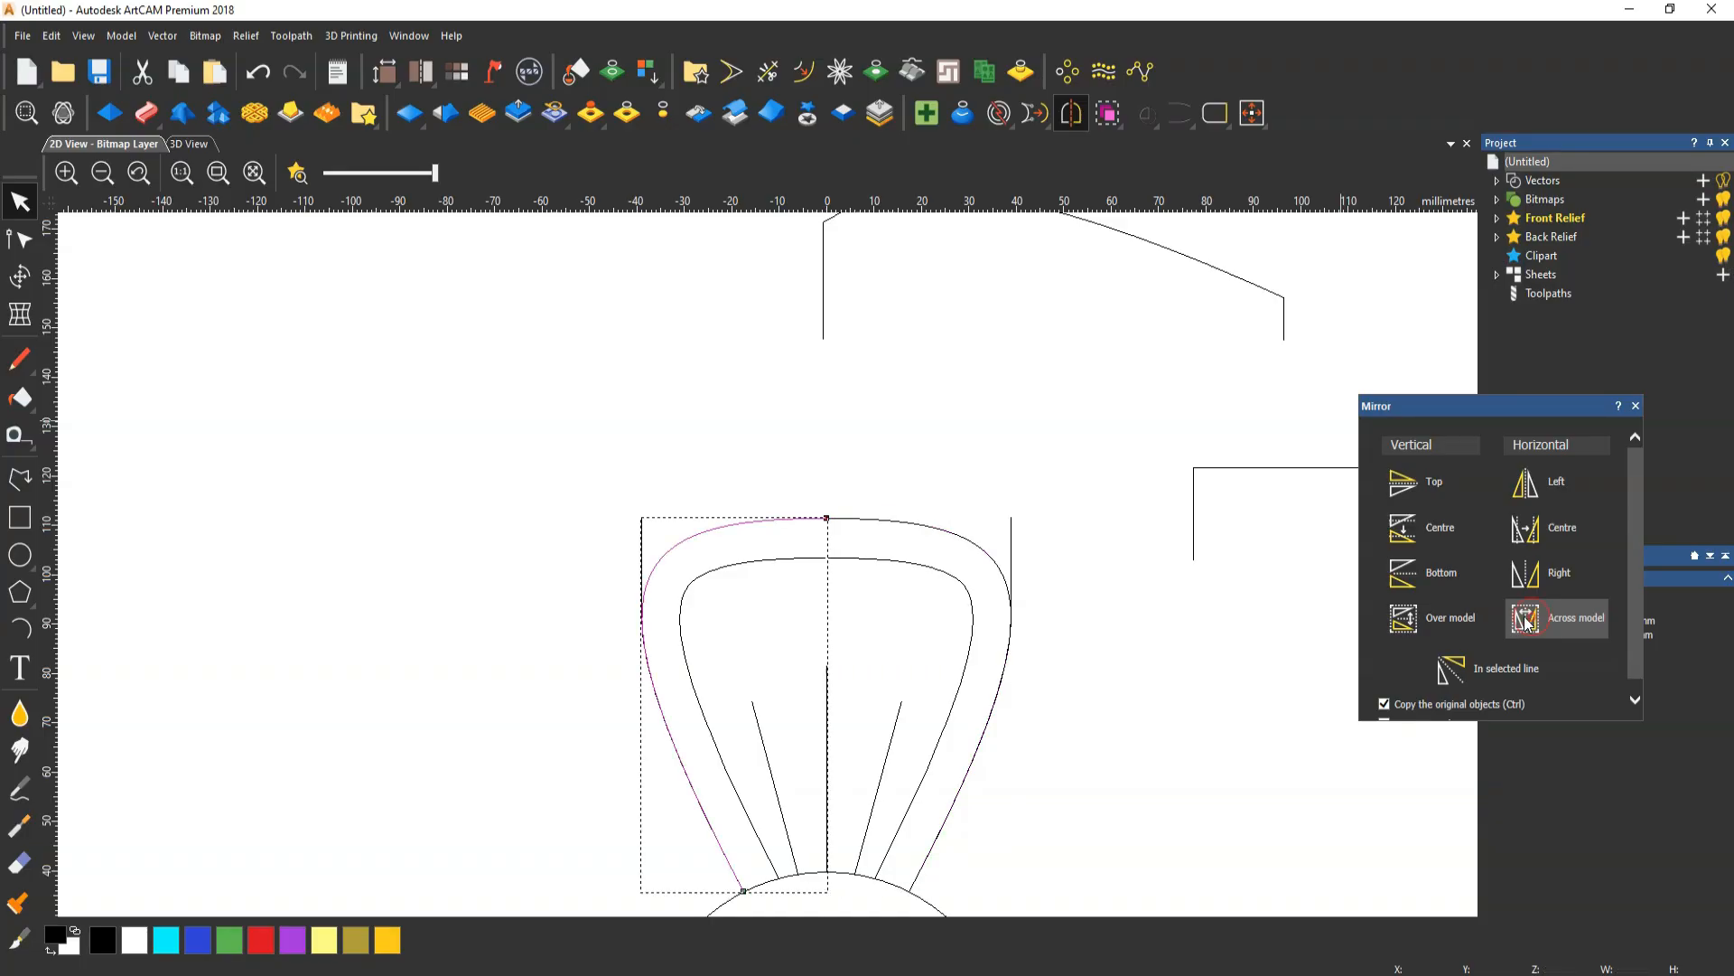
Start a Two Rail Sweep with both outer outline halves as drive rails and the open rectangular profile as cross section
shift+click(953, 531)
scroll(971, 457, down, 1)
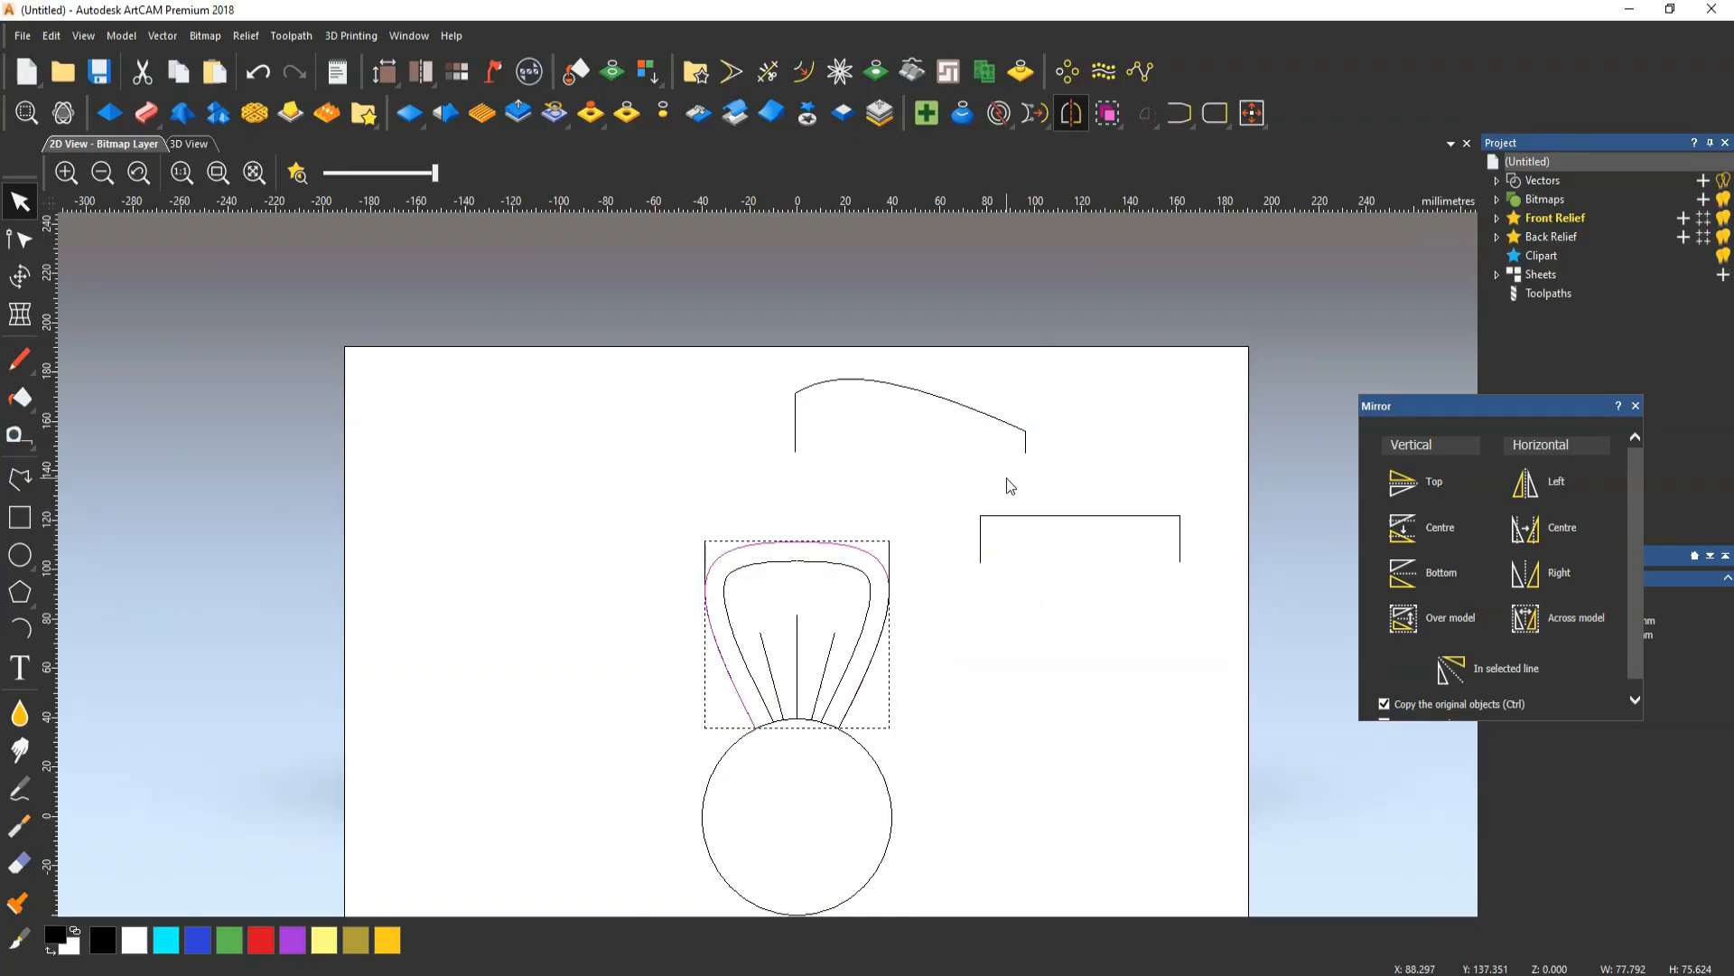
shift+click(1011, 516)
click(145, 112)
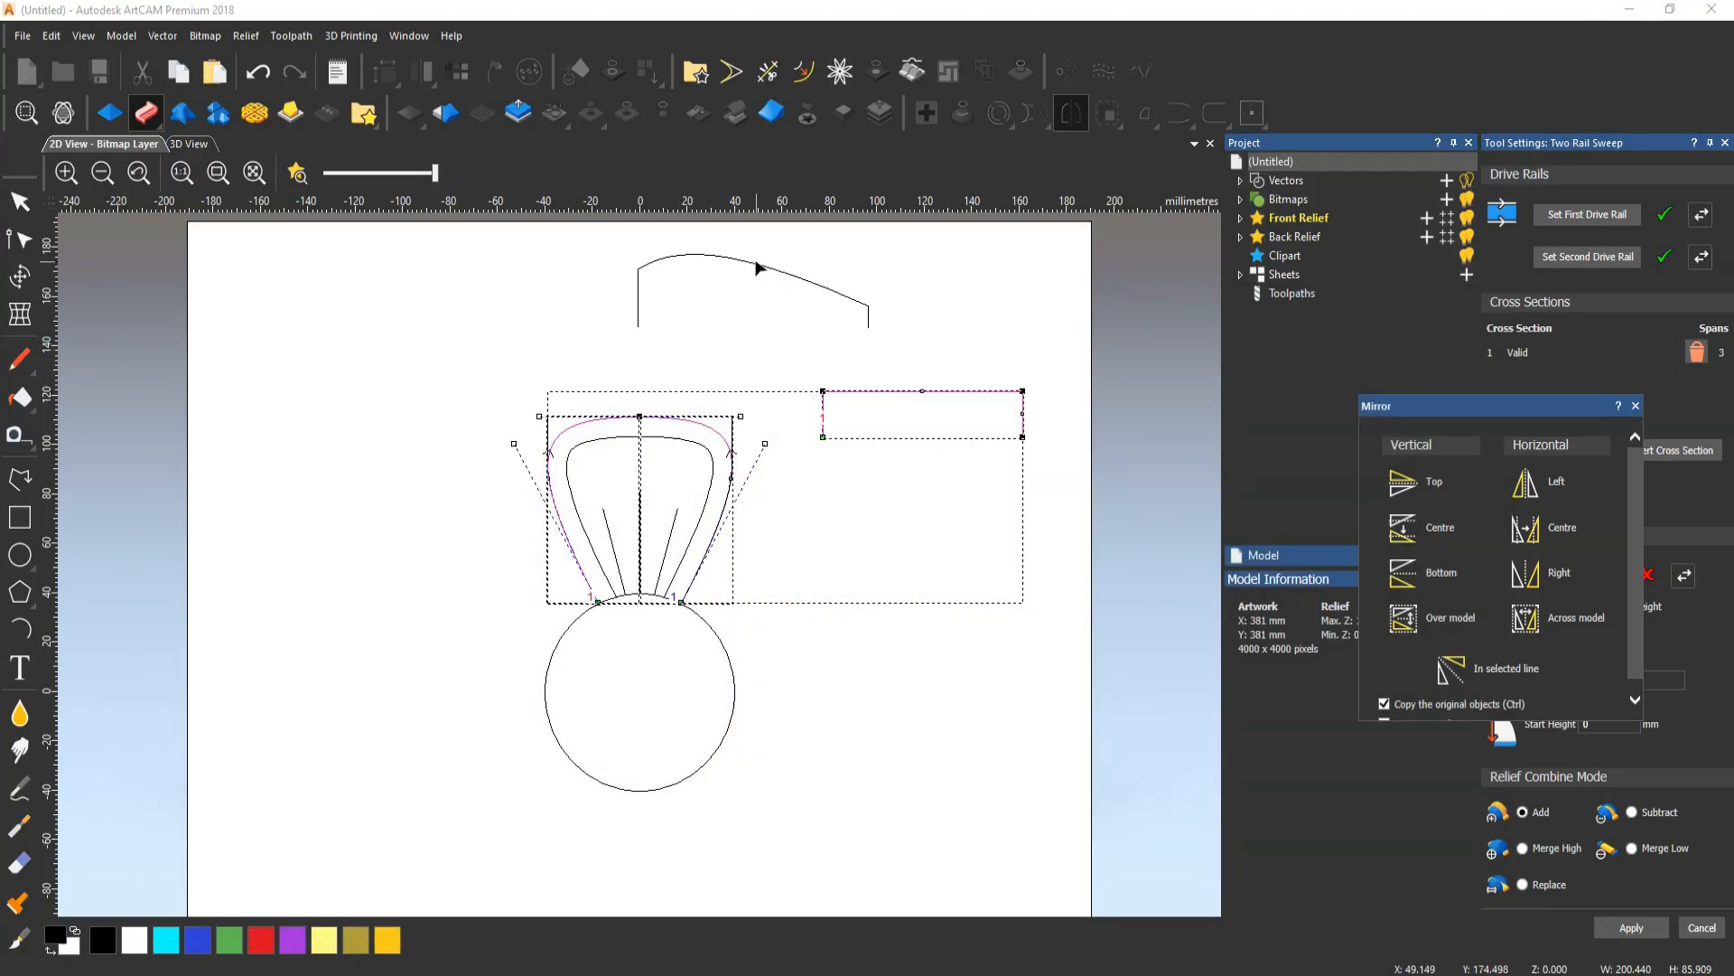
Show the vectors in the 3D view and set the open arched profile as the sweep's Z Mod Profile
click(757, 268)
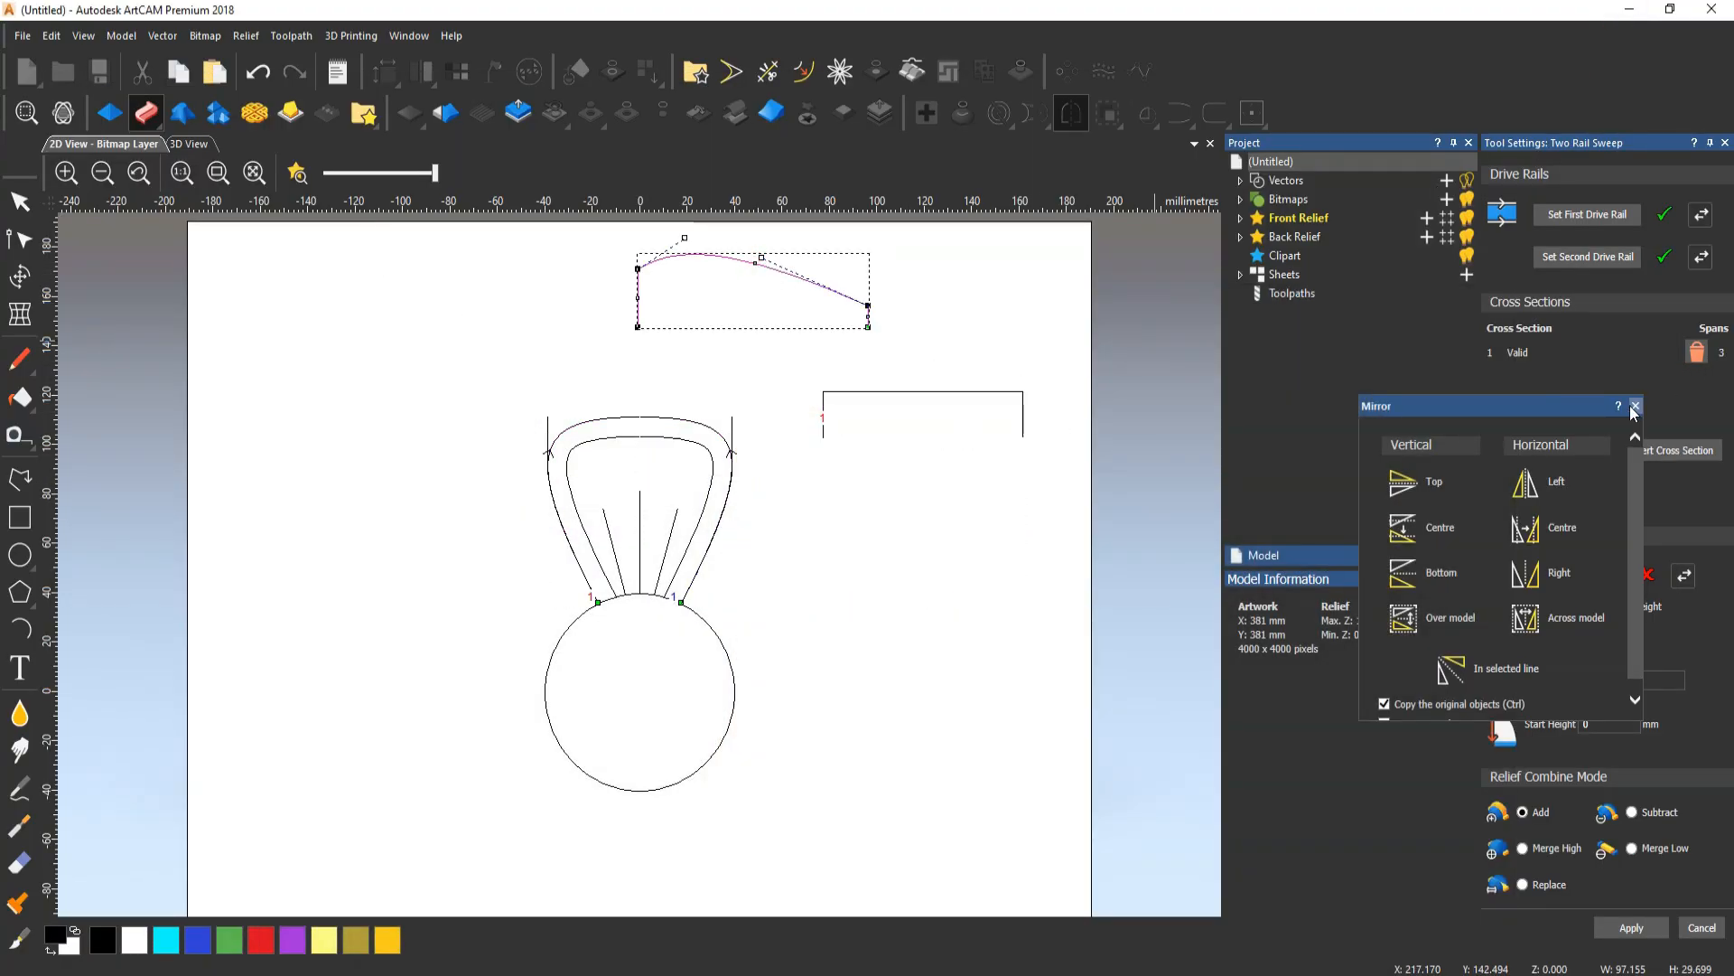
click(1634, 408)
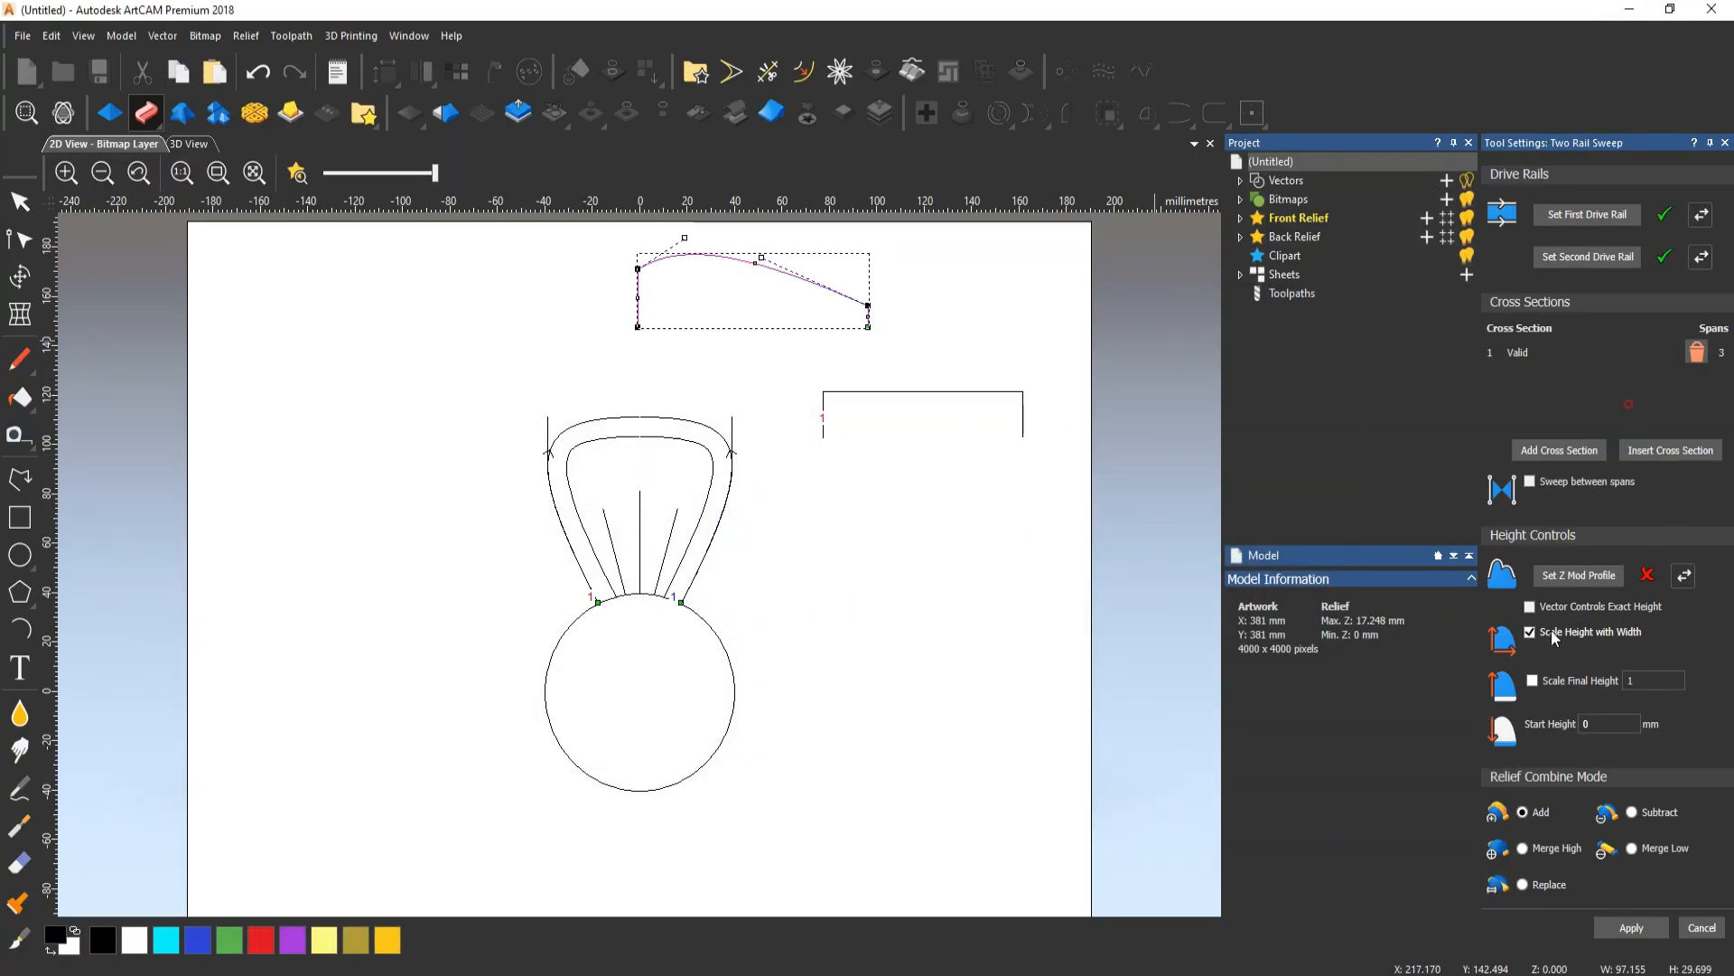
click(192, 144)
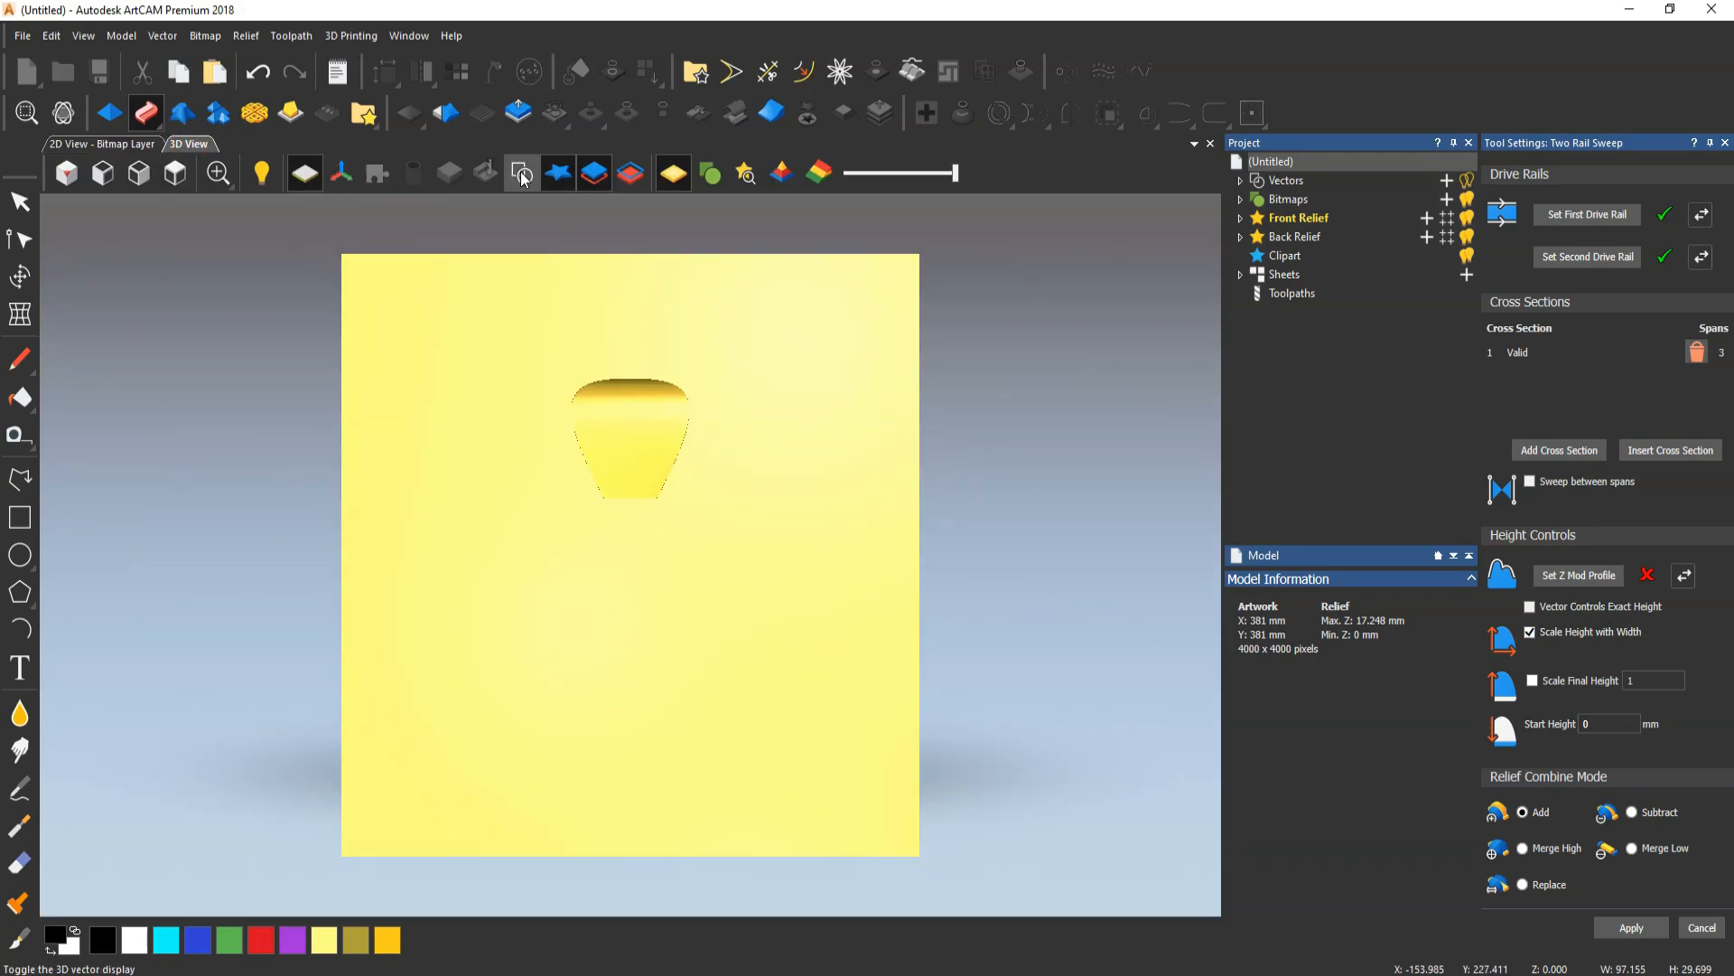
scroll(560, 406, up, 5)
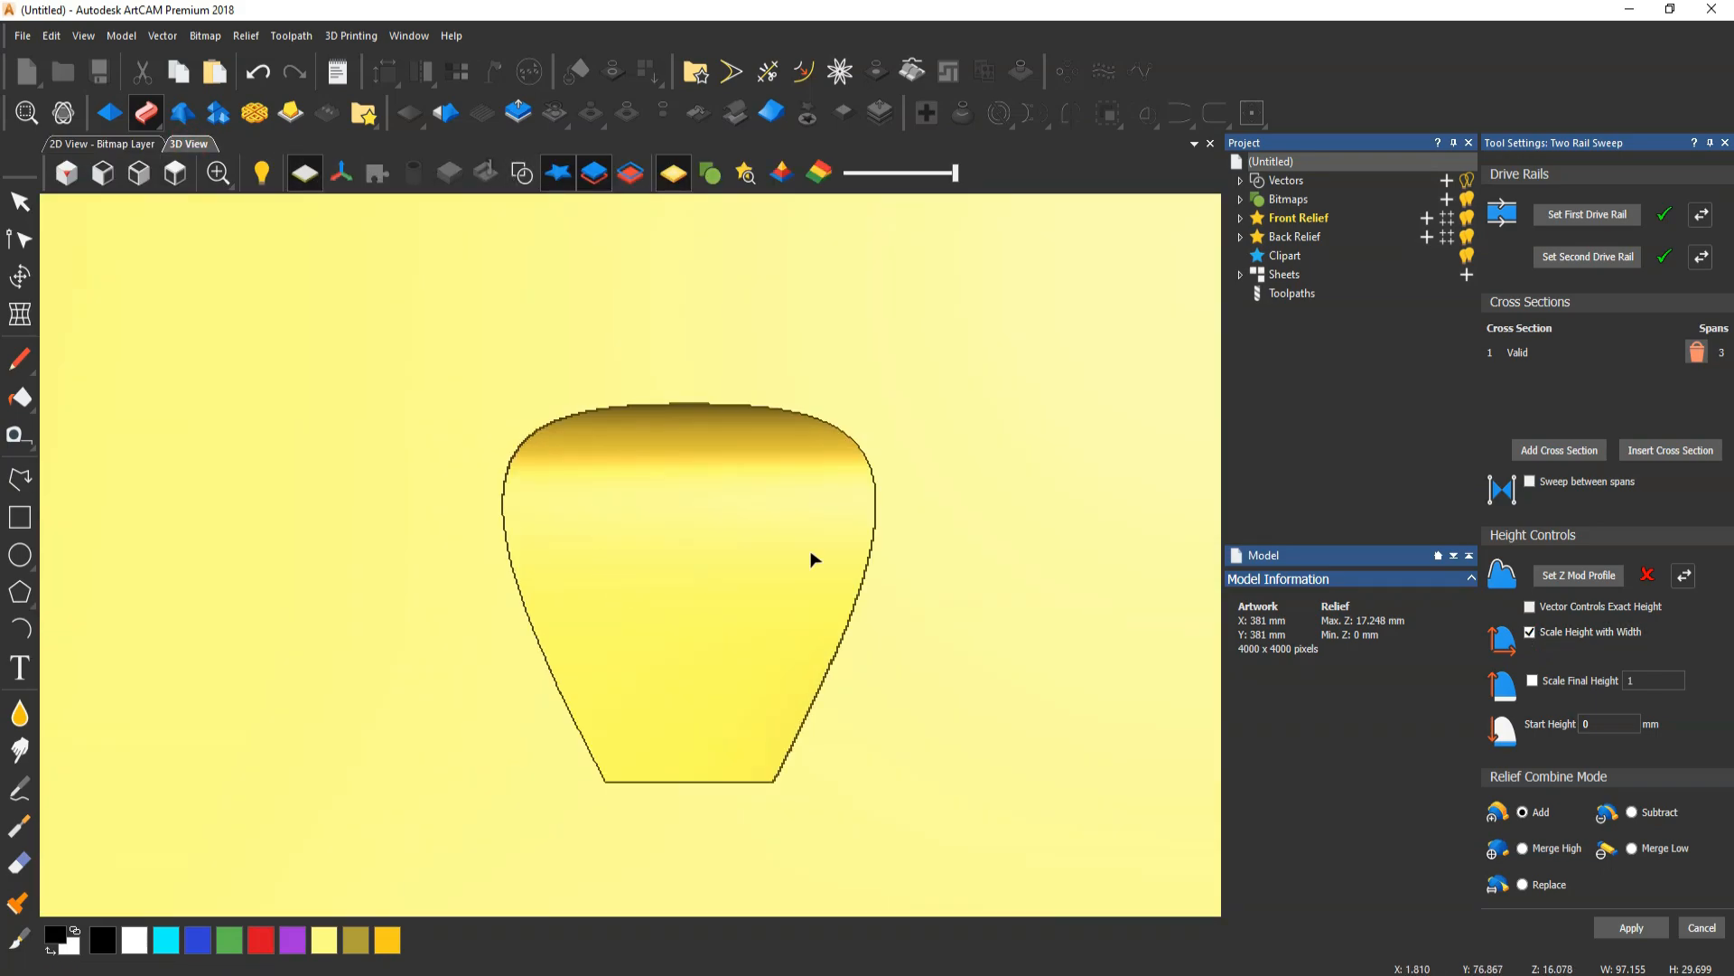
drag(1038, 354, 575, 537)
drag(809, 584, 491, 534)
scroll(479, 537, up, 3)
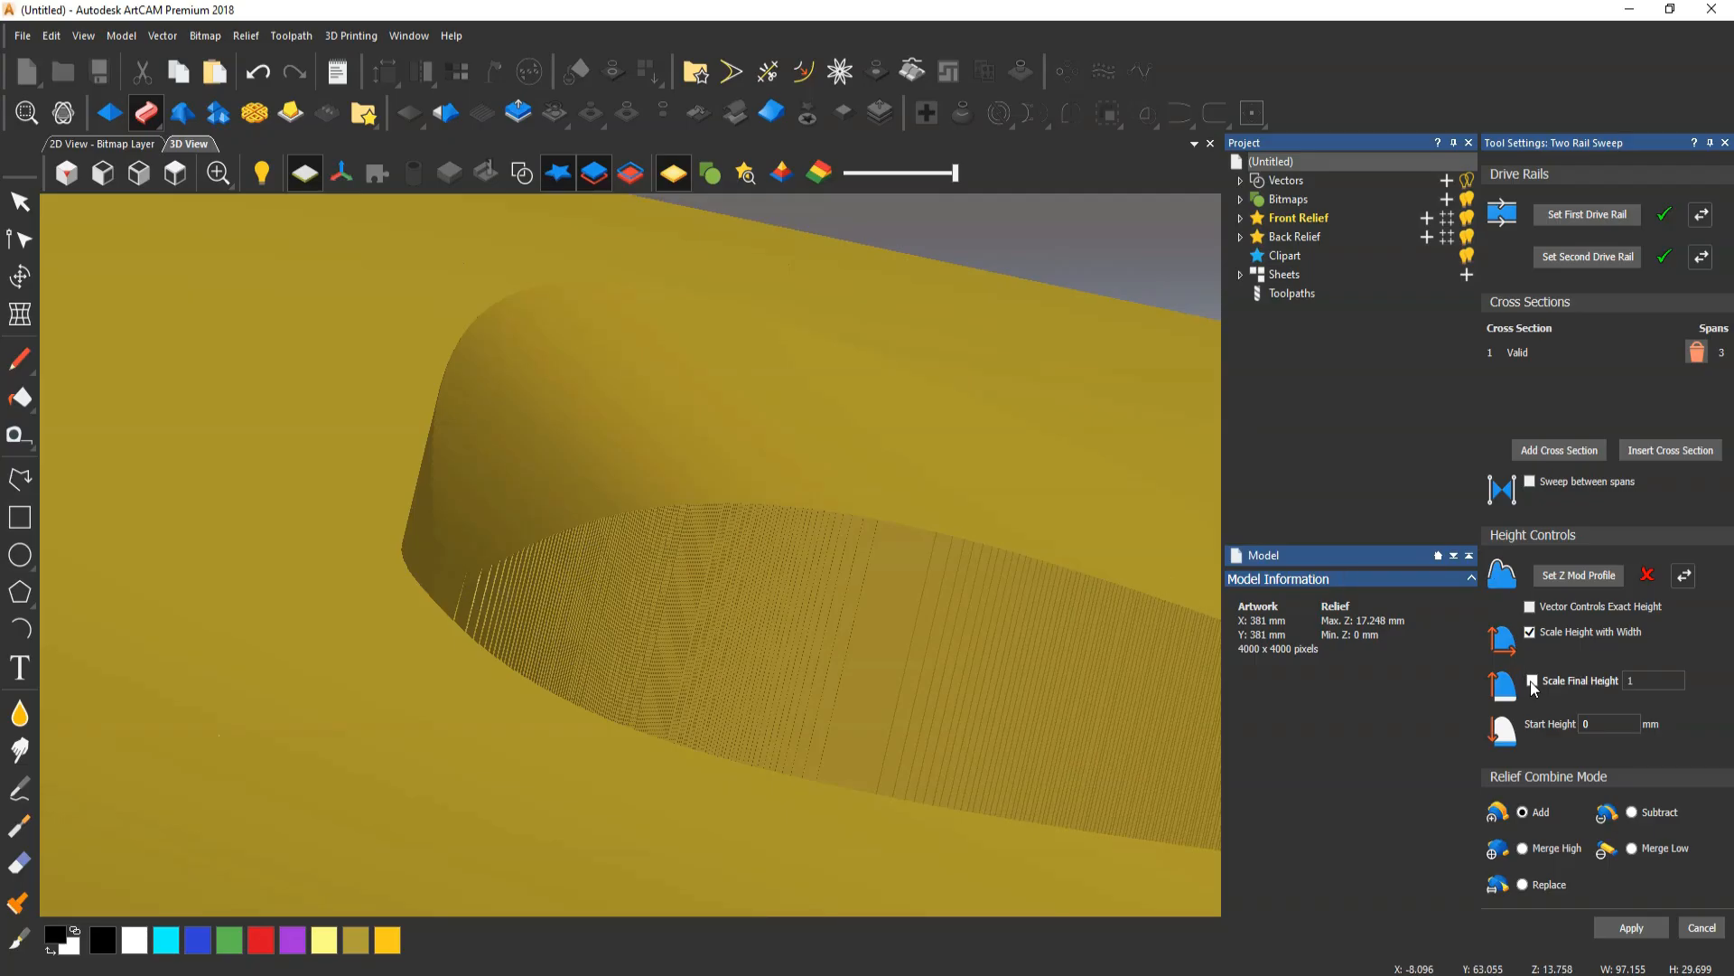
click(522, 172)
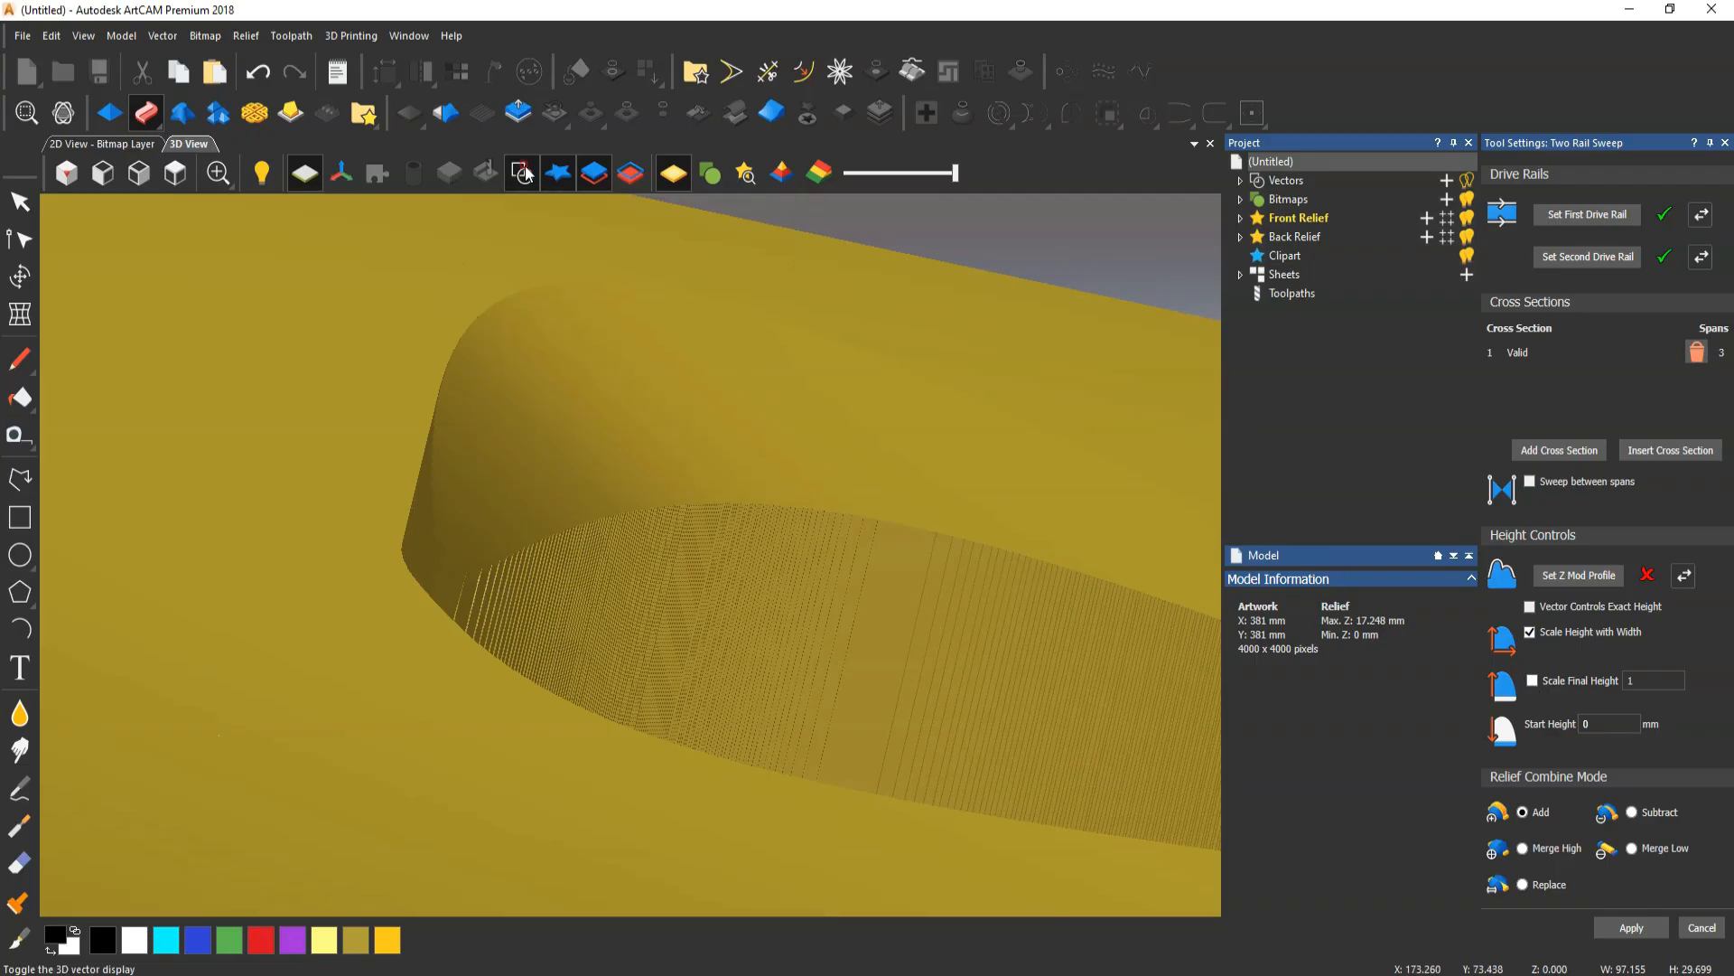
scroll(301, 433, down, 3)
scroll(300, 434, down, 1)
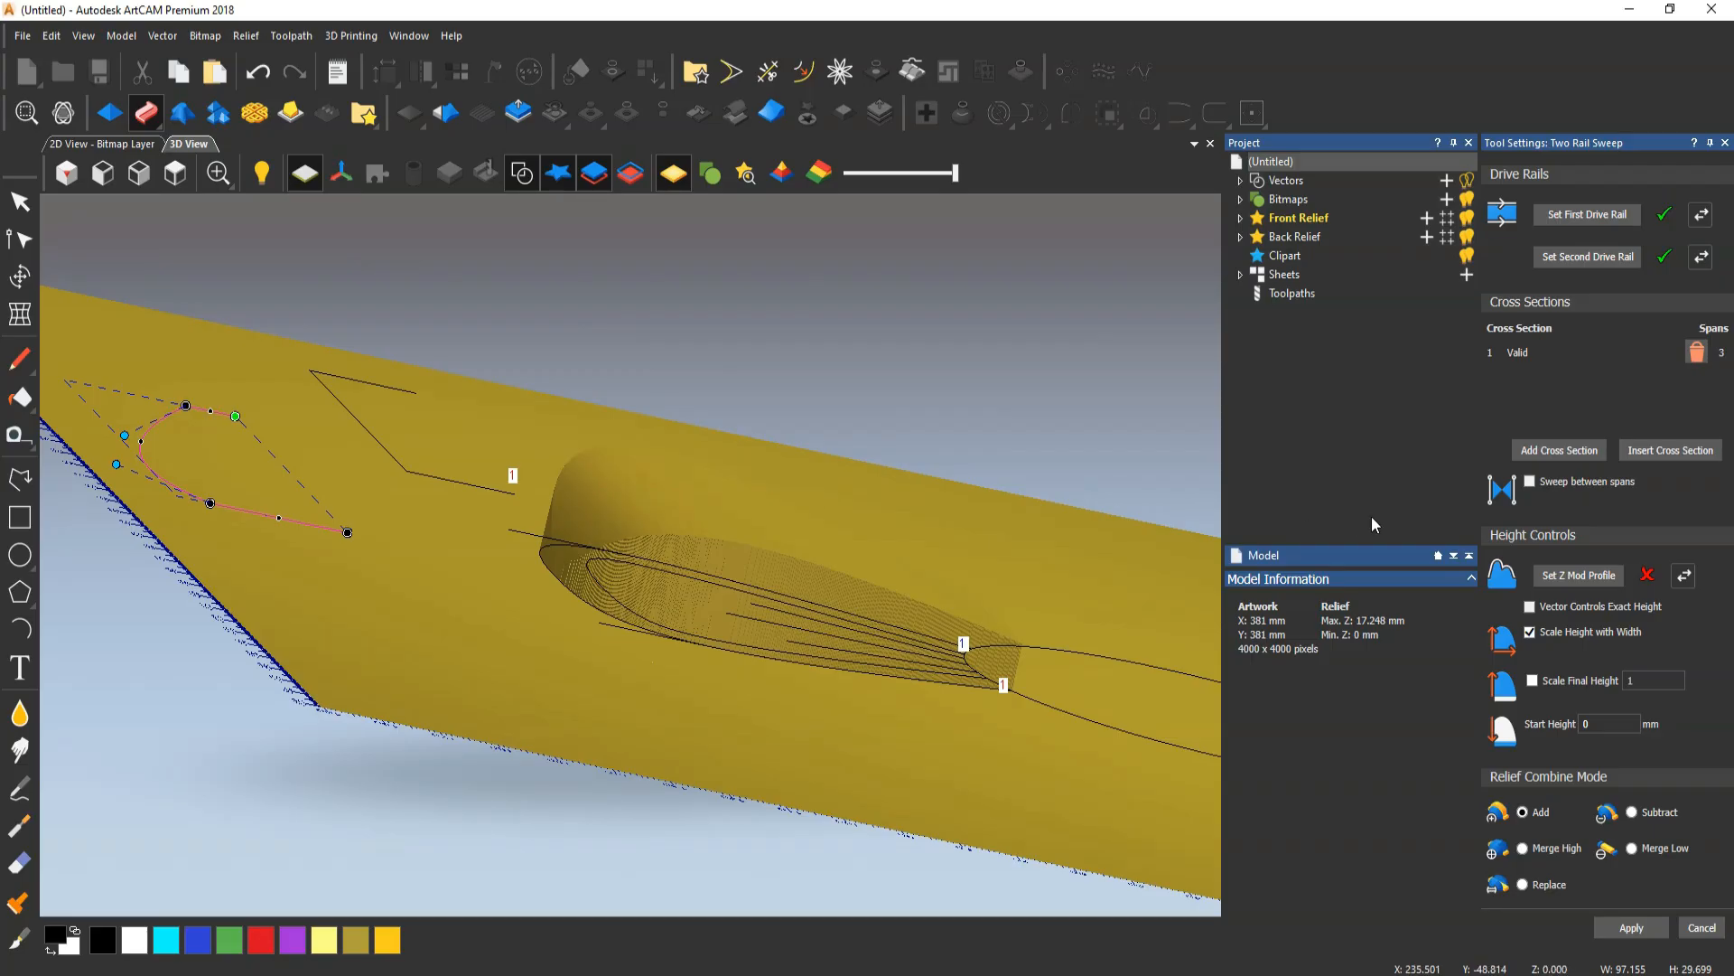
click(1575, 578)
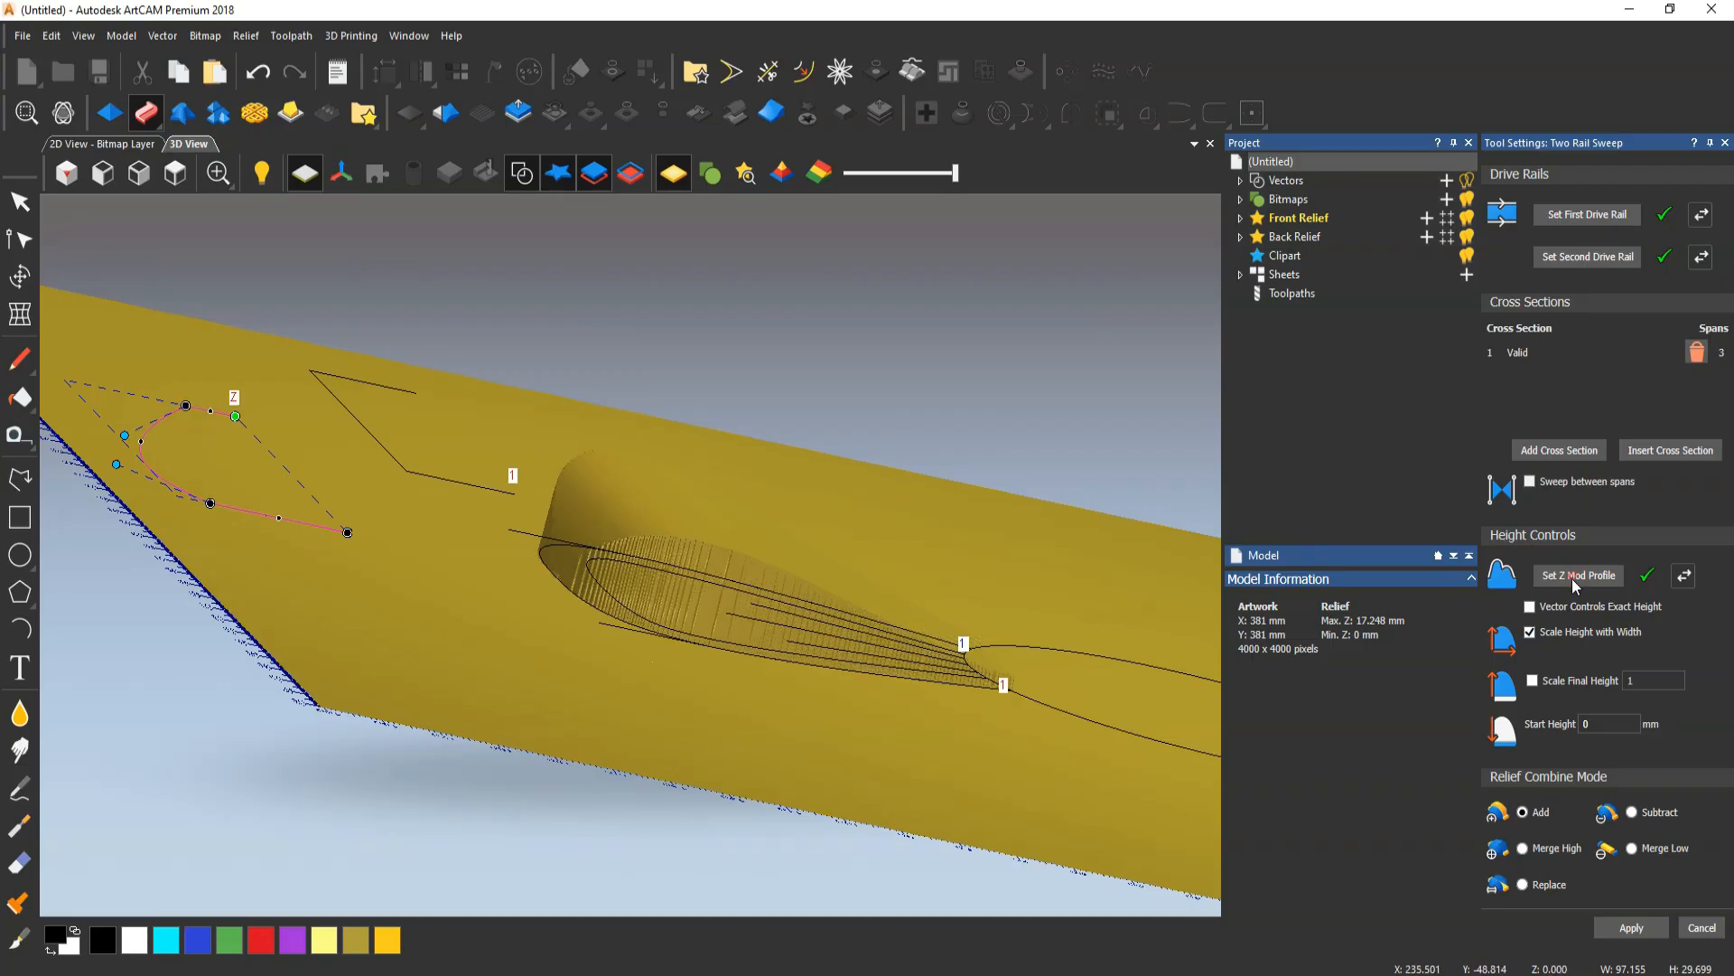
click(1531, 682)
drag(1651, 677, 1577, 681)
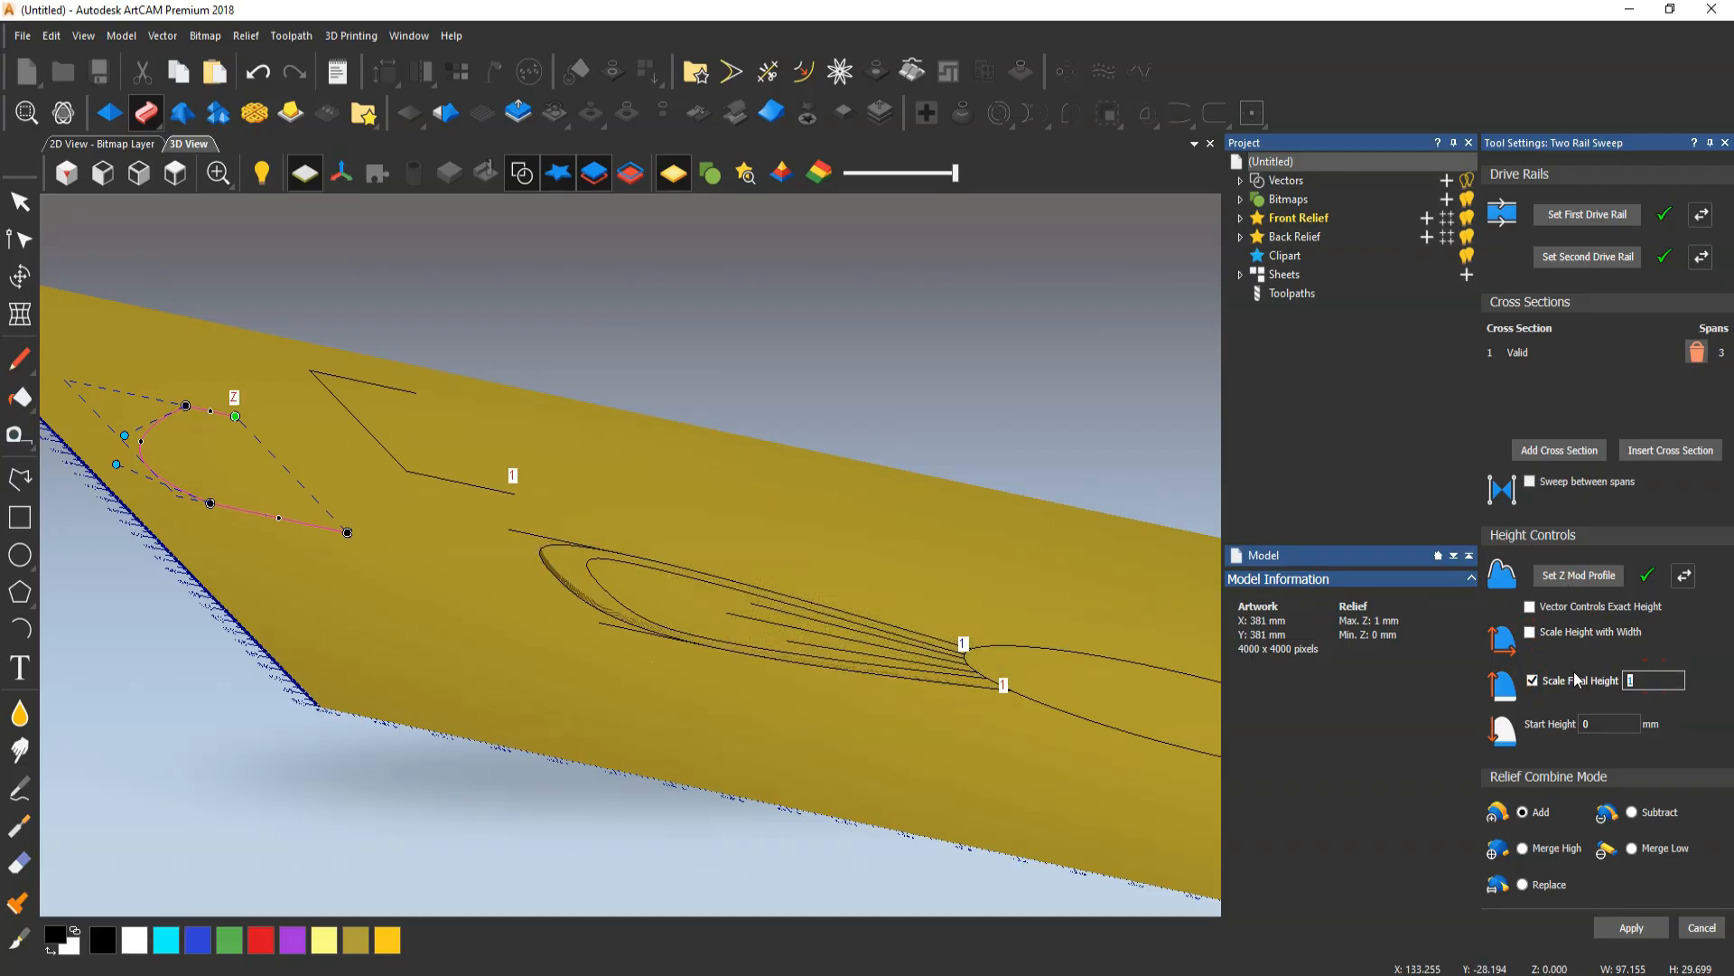
key(Return)
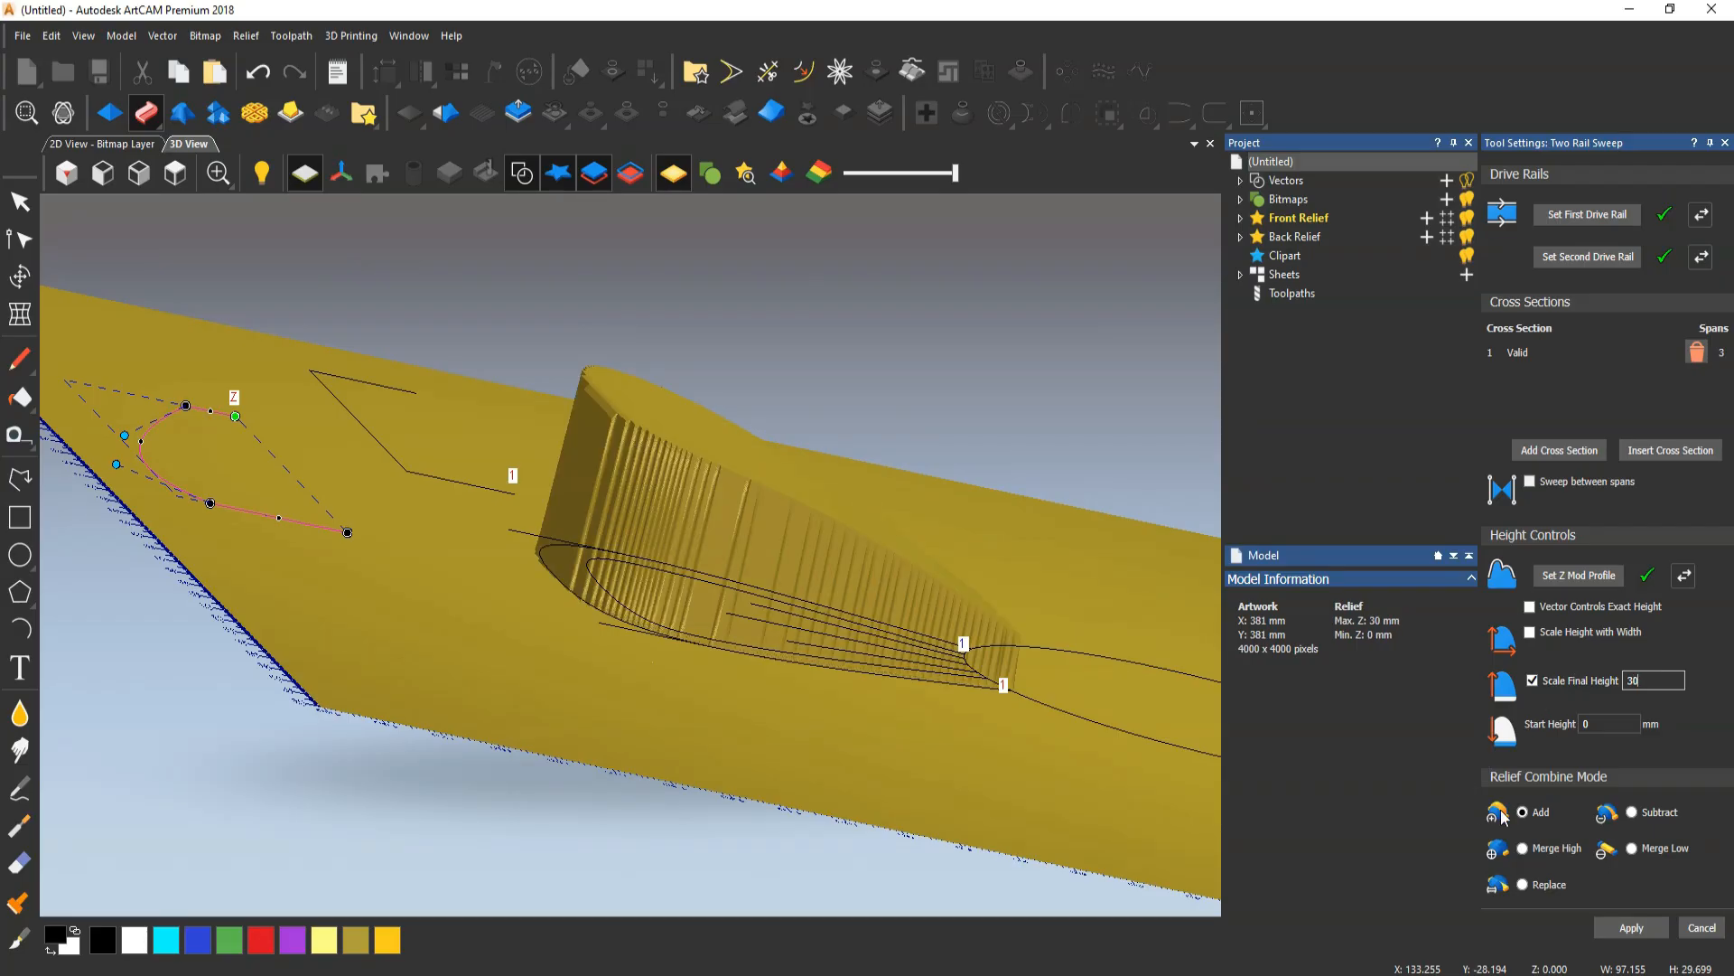
click(1523, 848)
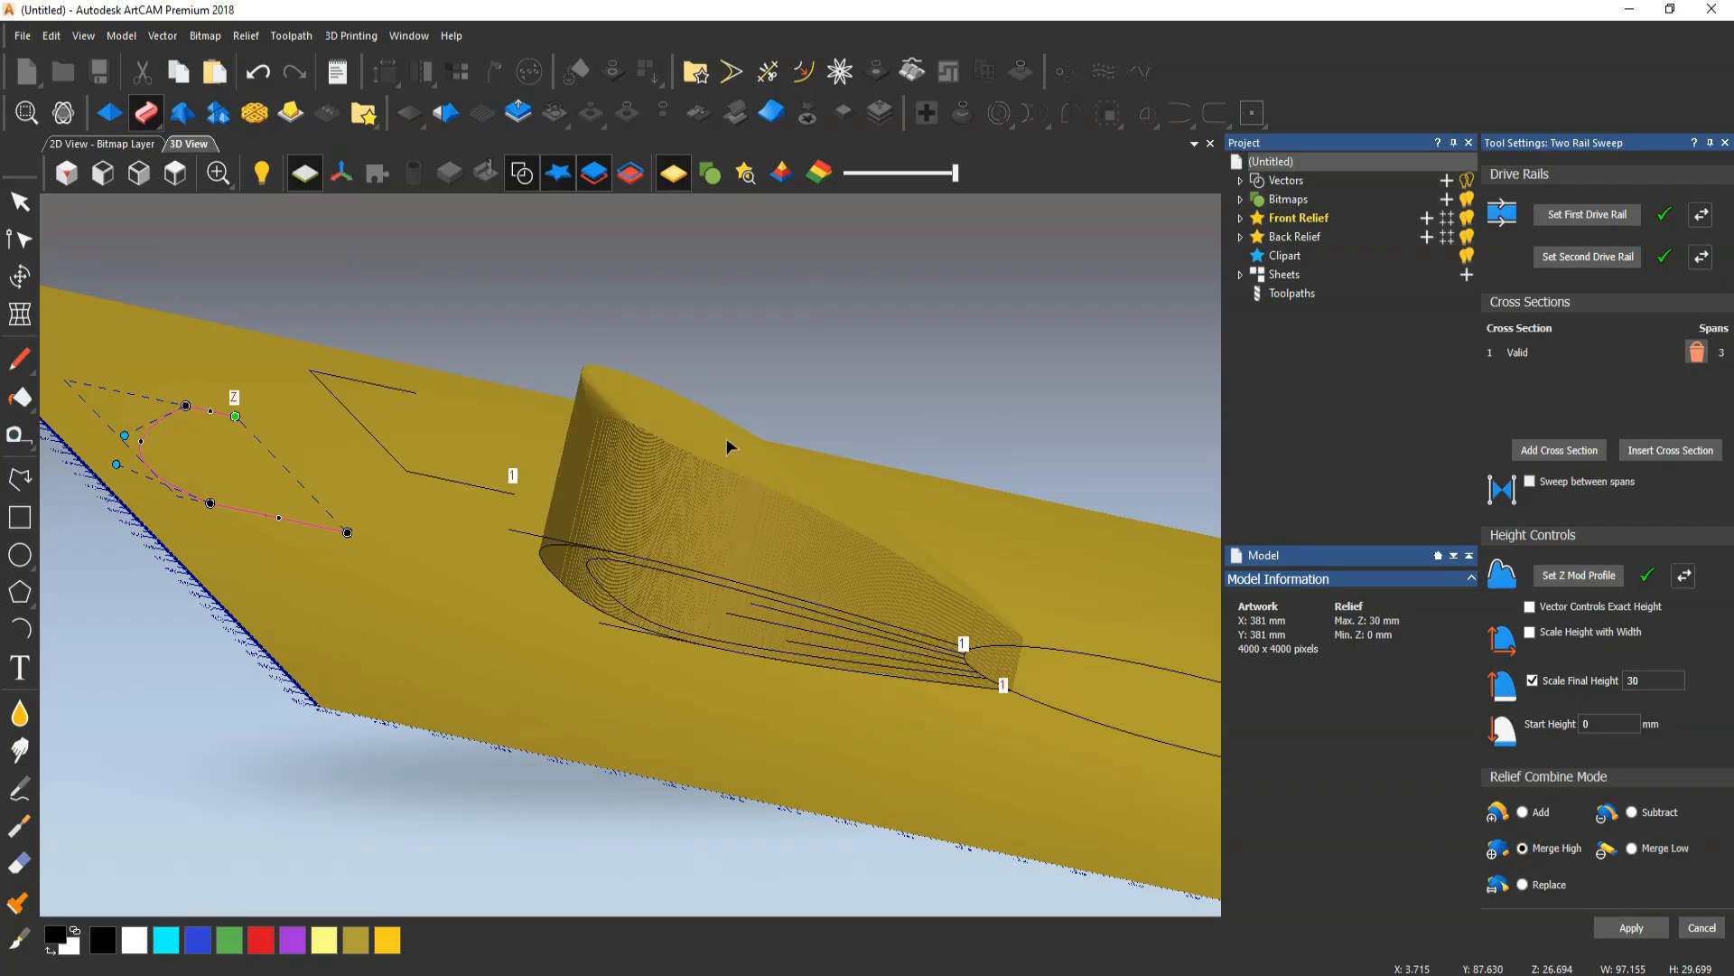
drag(723, 446, 626, 471)
scroll(744, 329, up, 3)
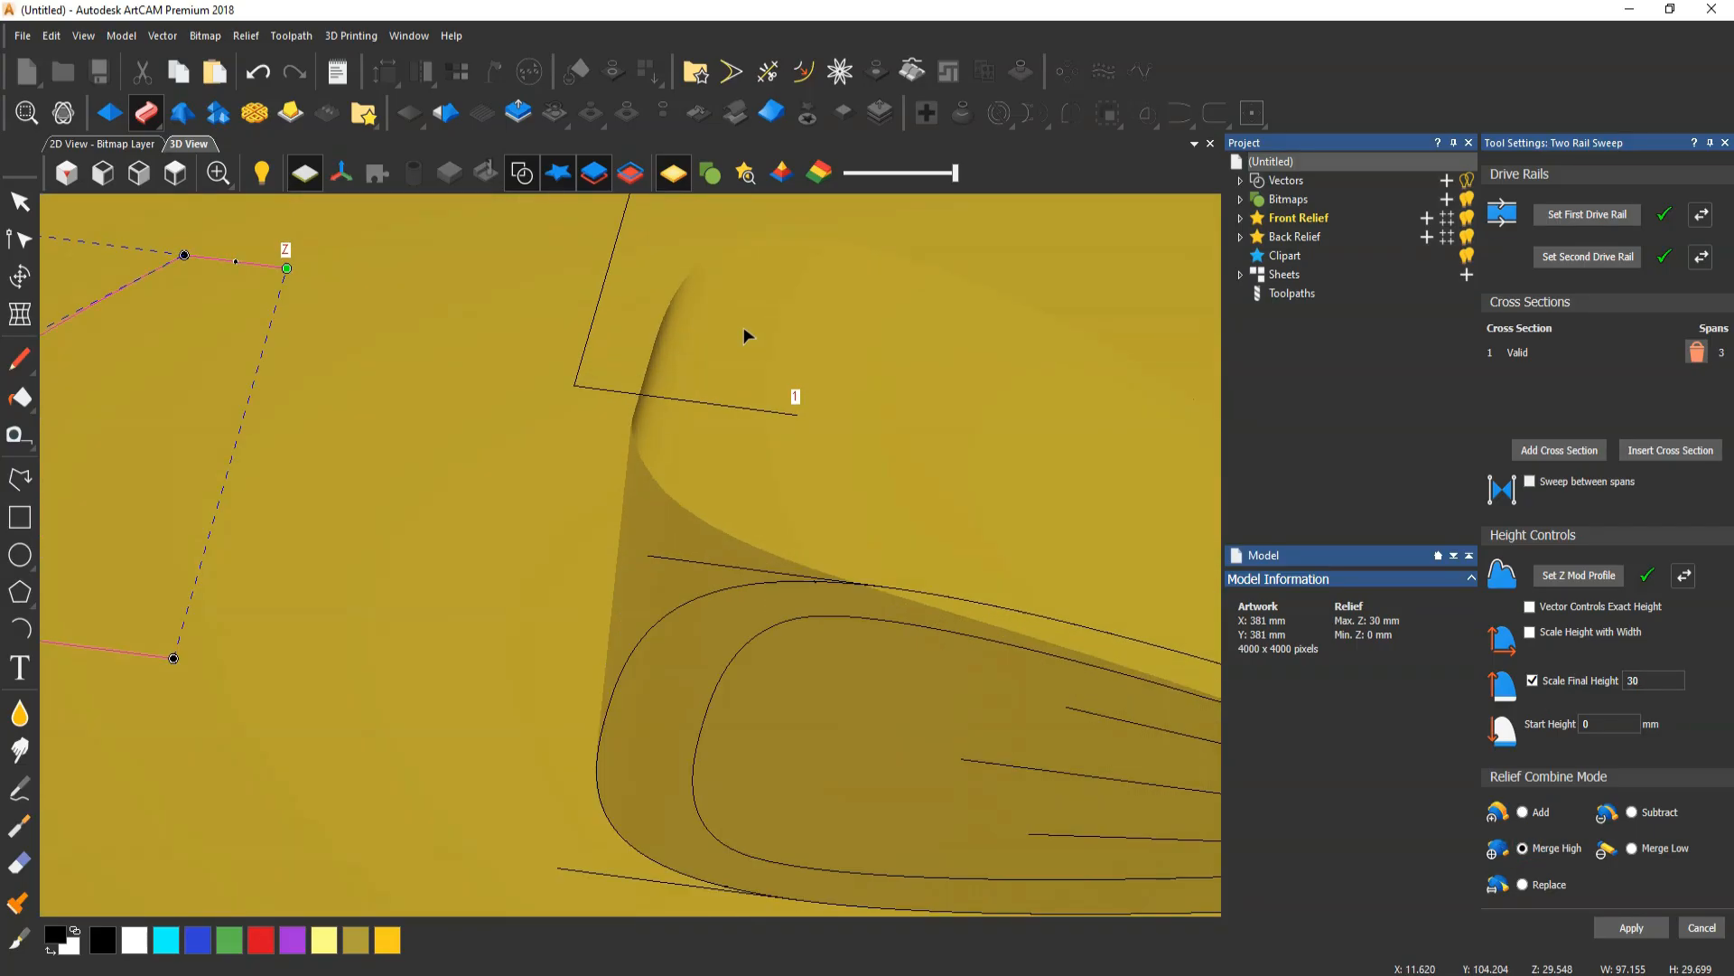
drag(701, 399, 801, 337)
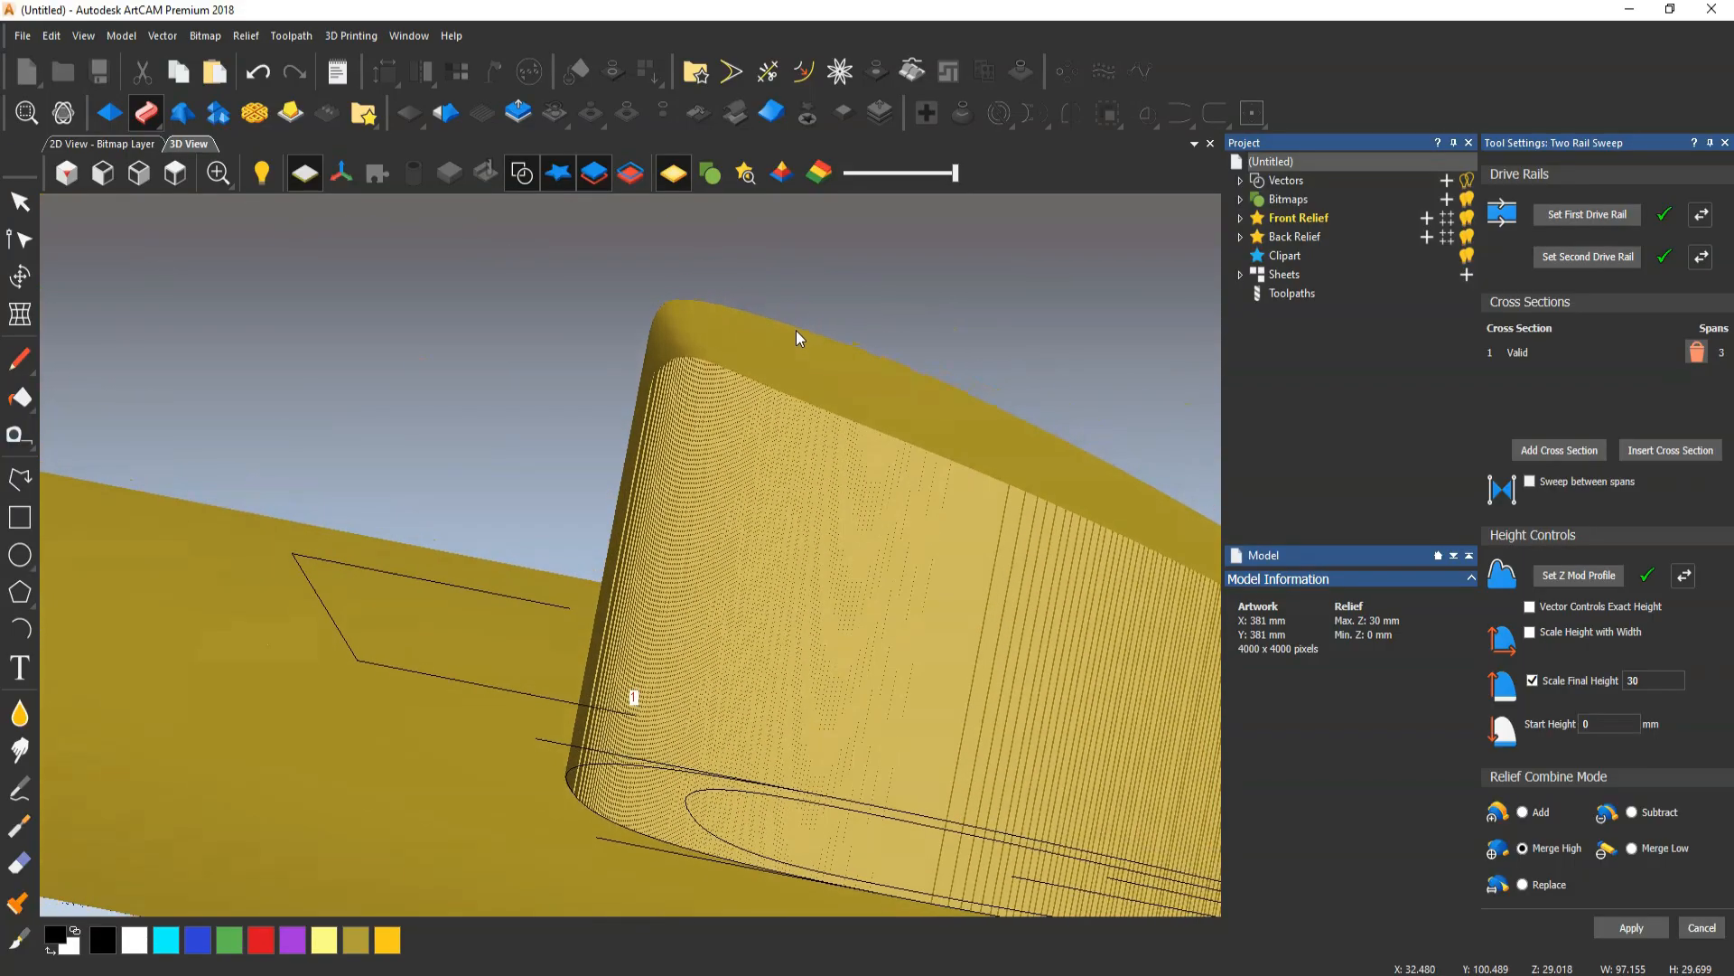
scroll(750, 397, down, 3)
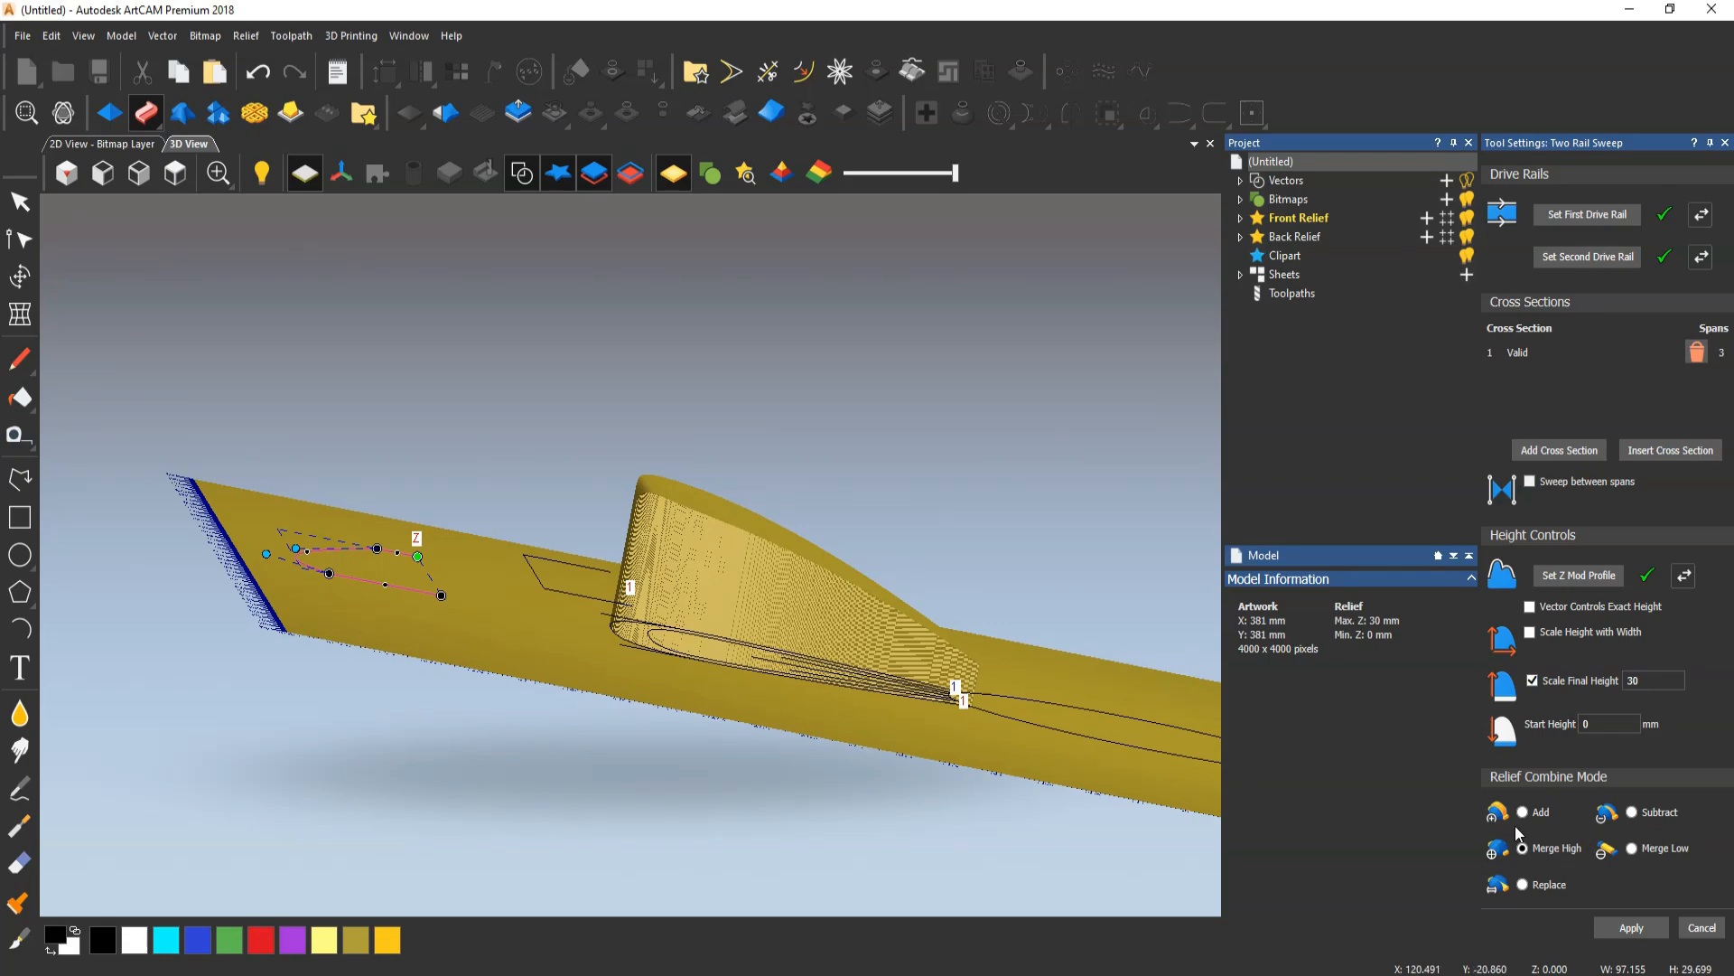
click(1704, 928)
Restart the Two Rail Sweep with the petal's two straight-topped side vectors as drive rails and the open rectangular profile as cross section
key(F2)
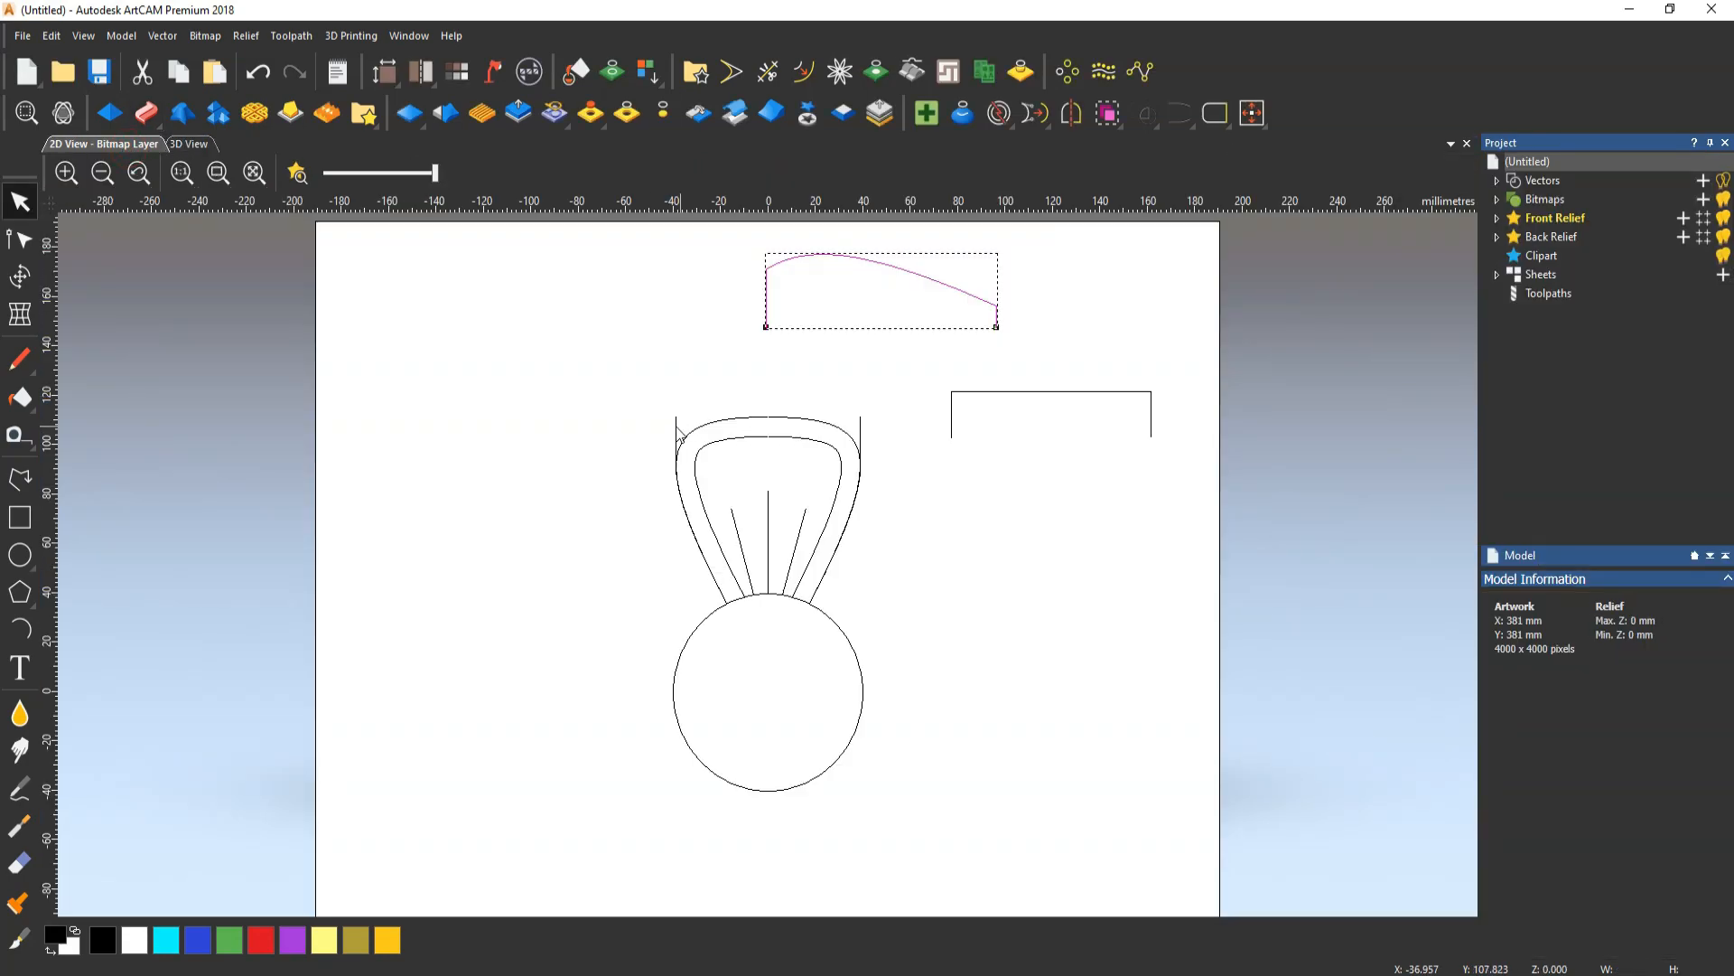
click(677, 430)
shift+click(861, 427)
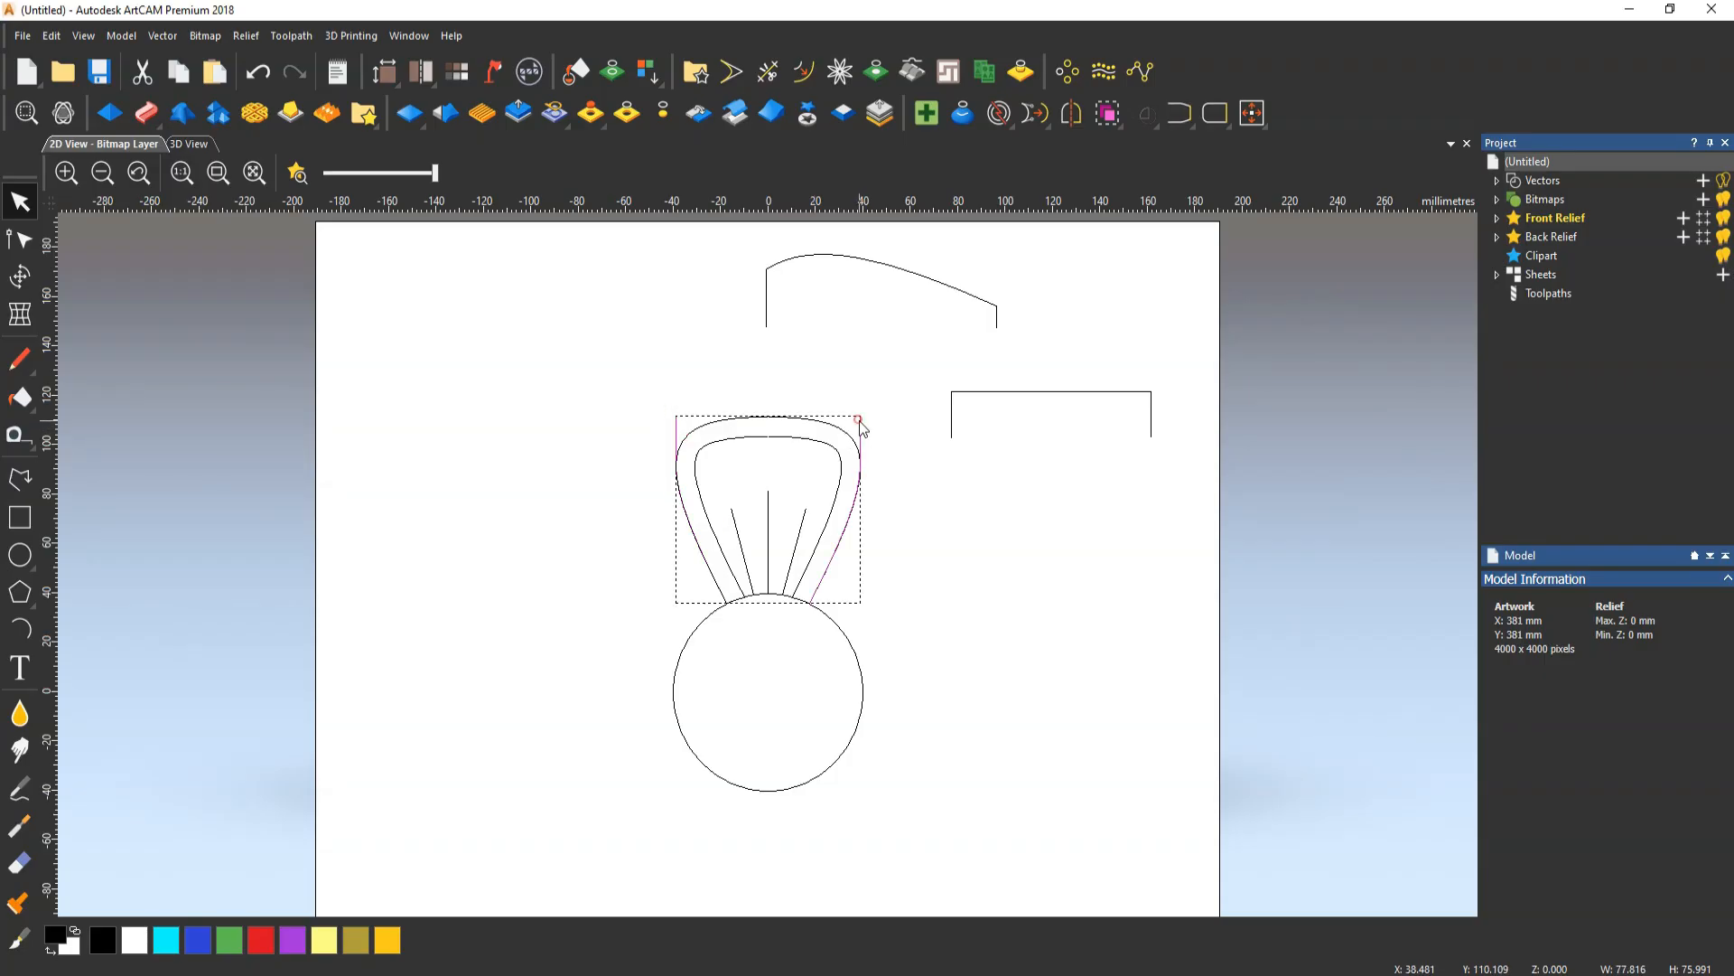
shift+click(1039, 363)
click(145, 113)
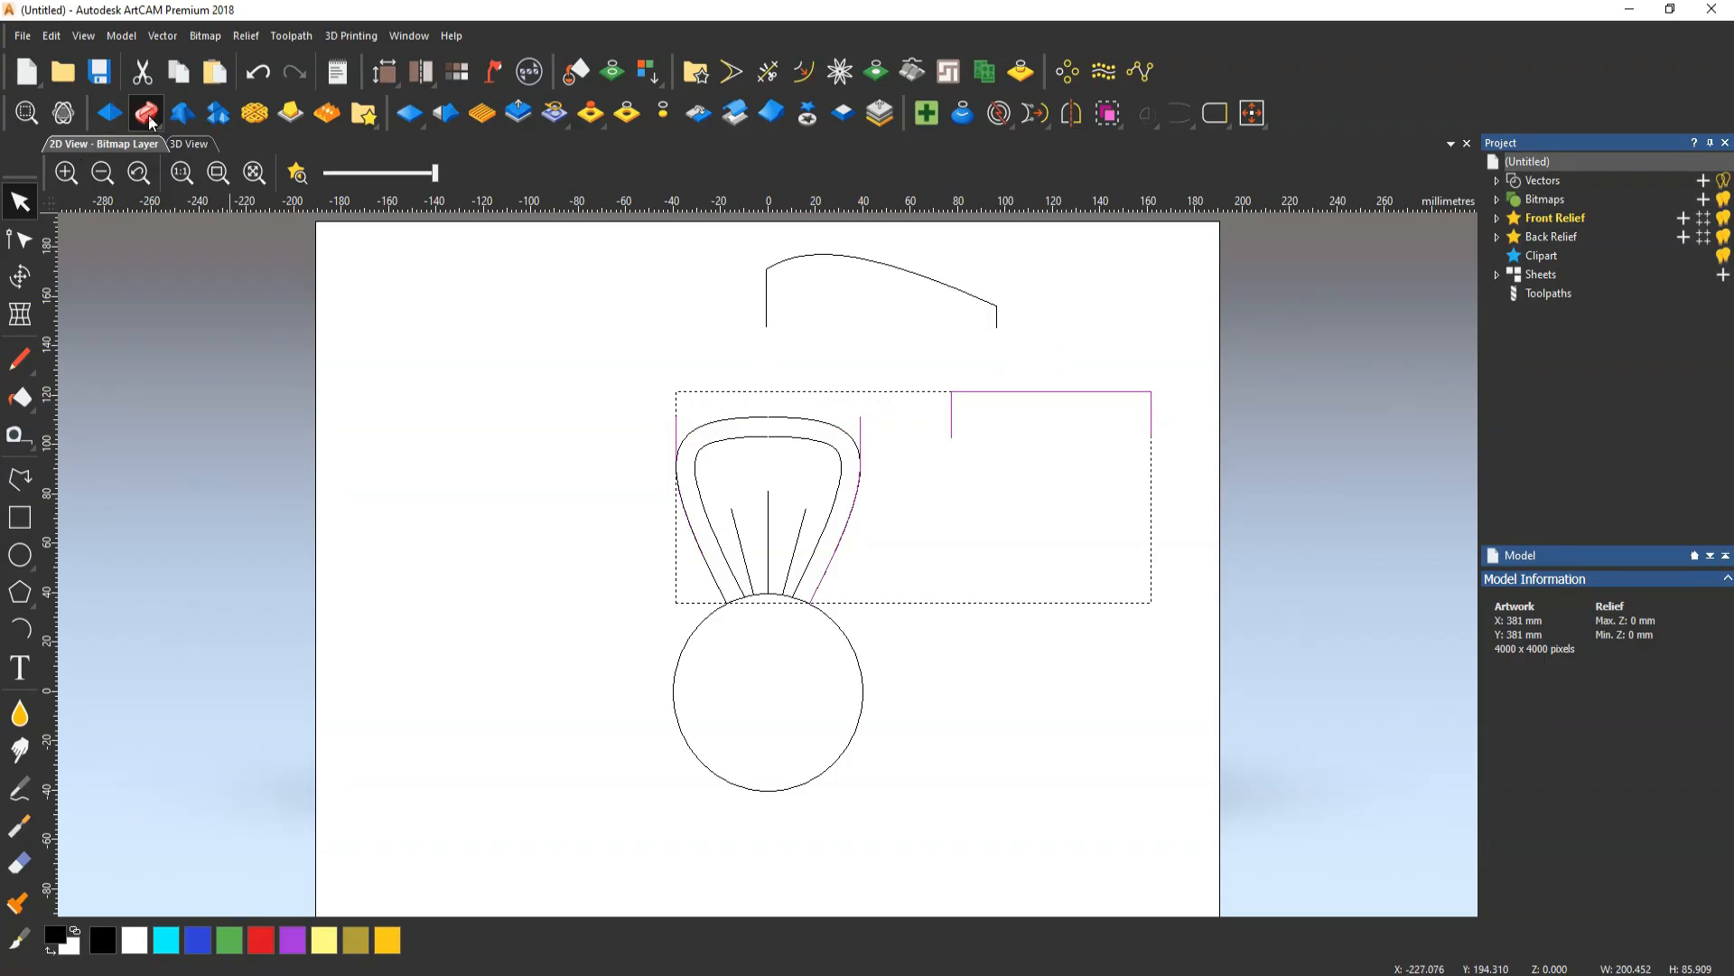
click(193, 145)
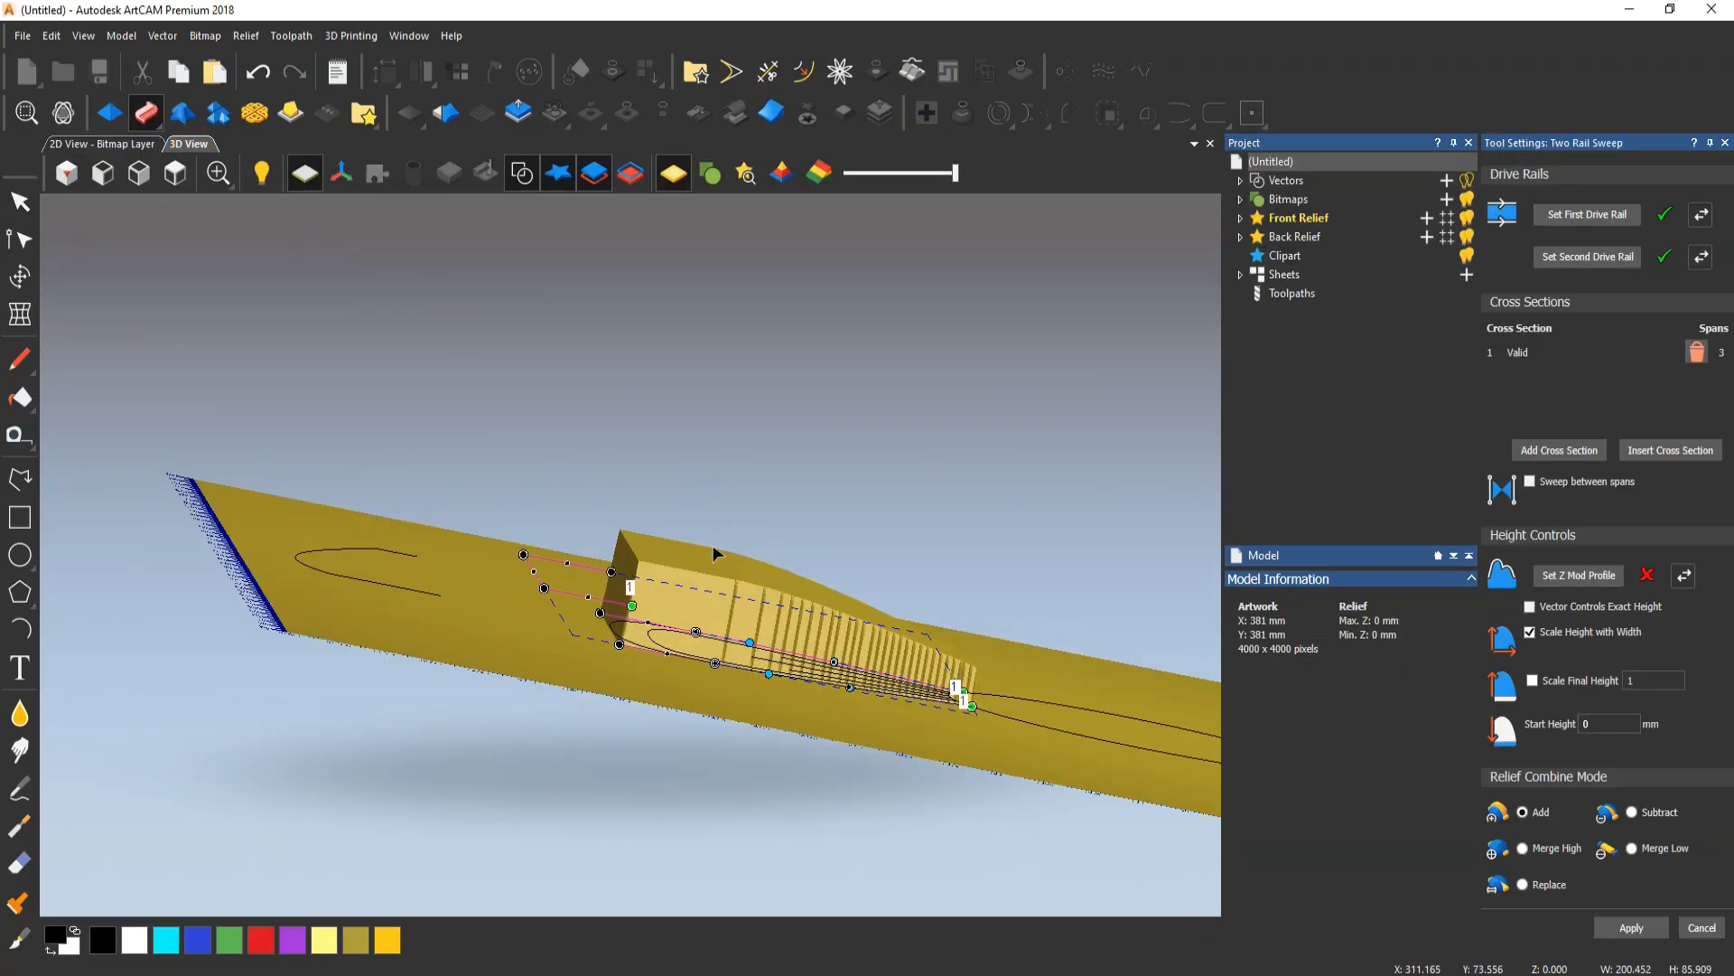
Set the open arched vector as the sweep's Z Mod Profile
click(378, 587)
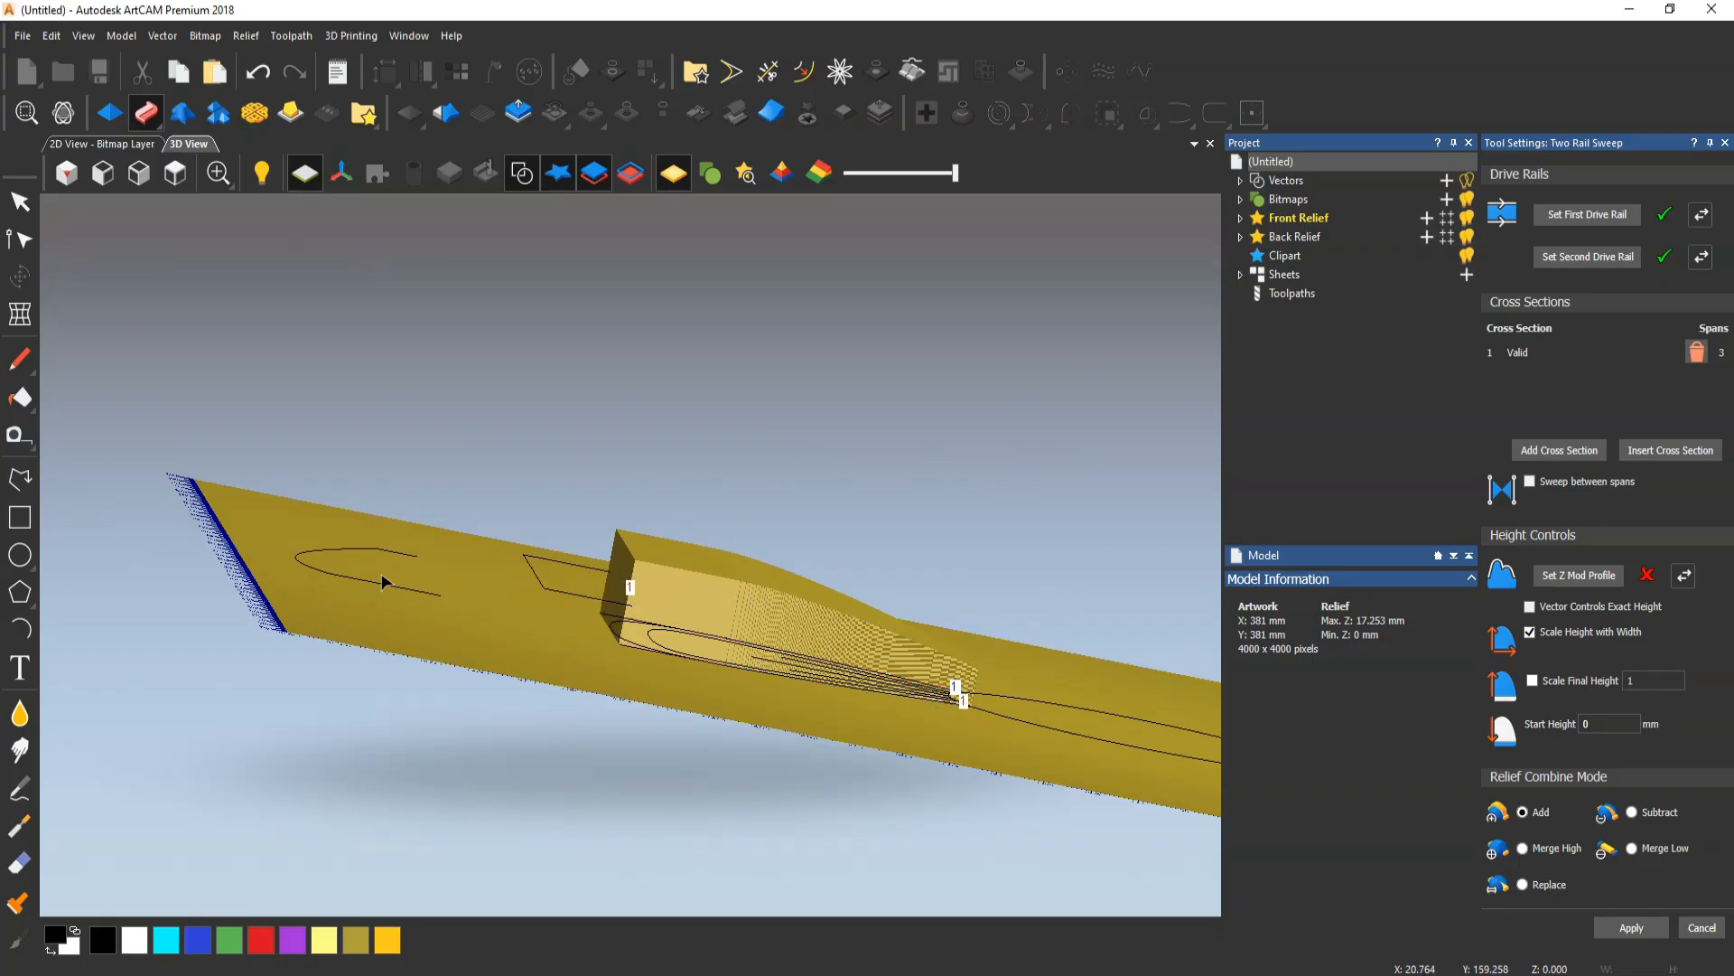
click(362, 600)
click(1549, 576)
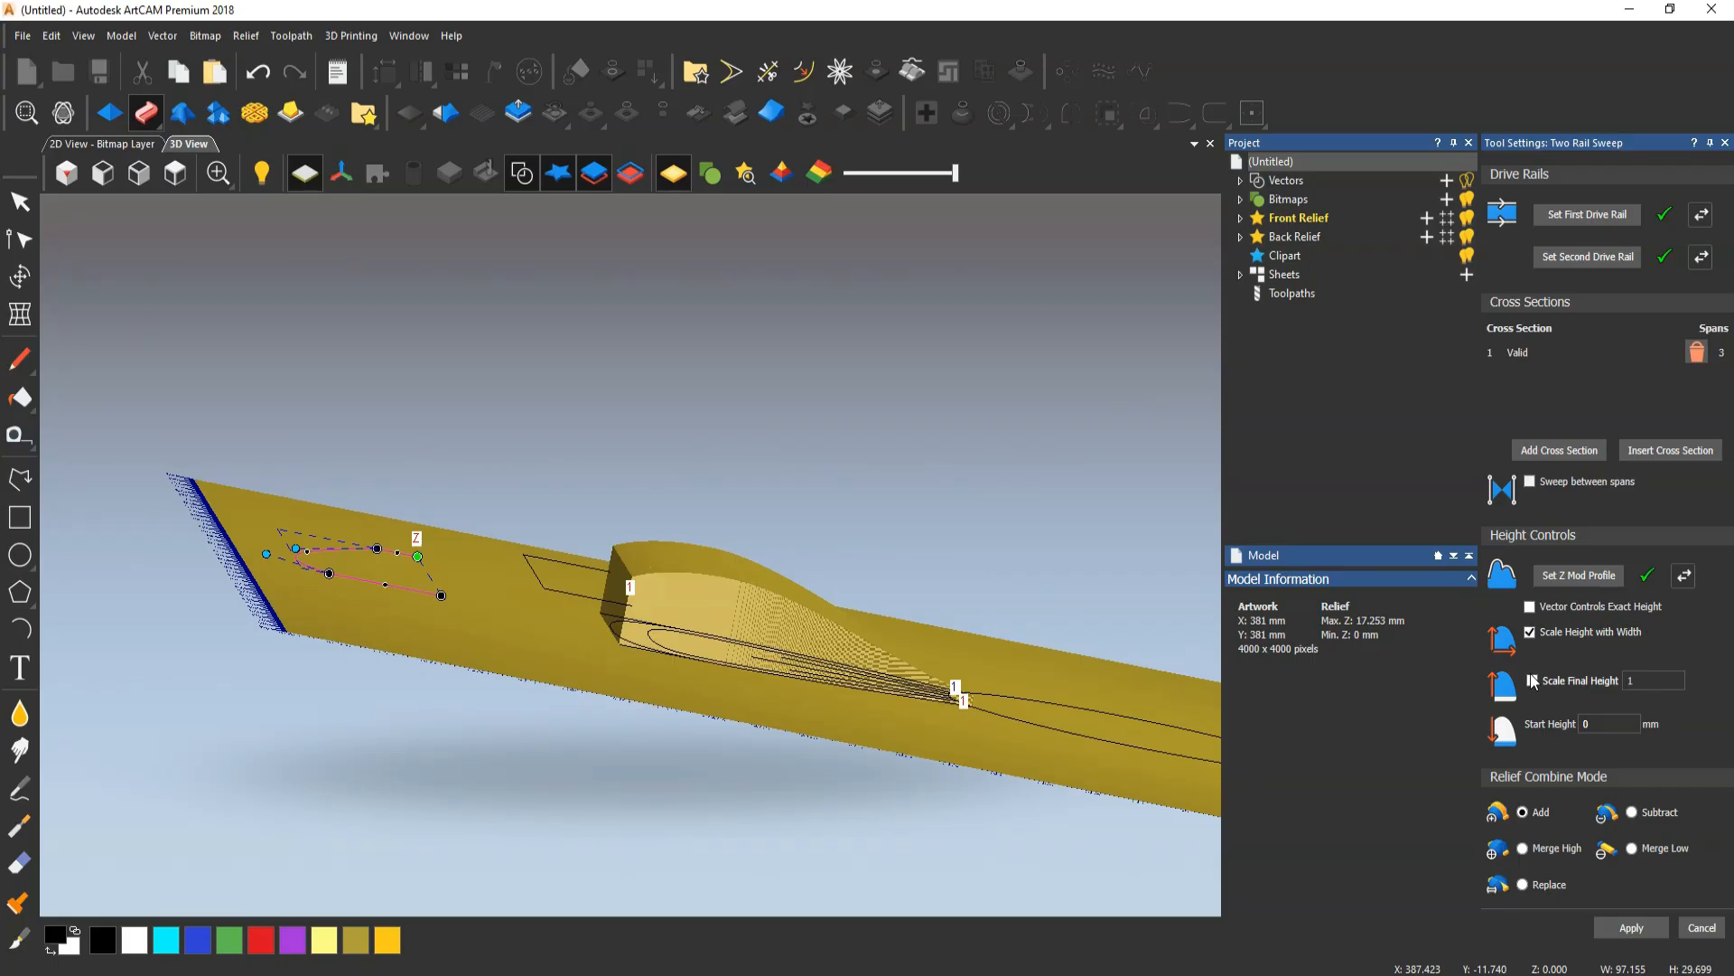
Scale the sweep's final height to 30 instead of with width, apply it with Merge High, and return to the 2D view
click(1529, 632)
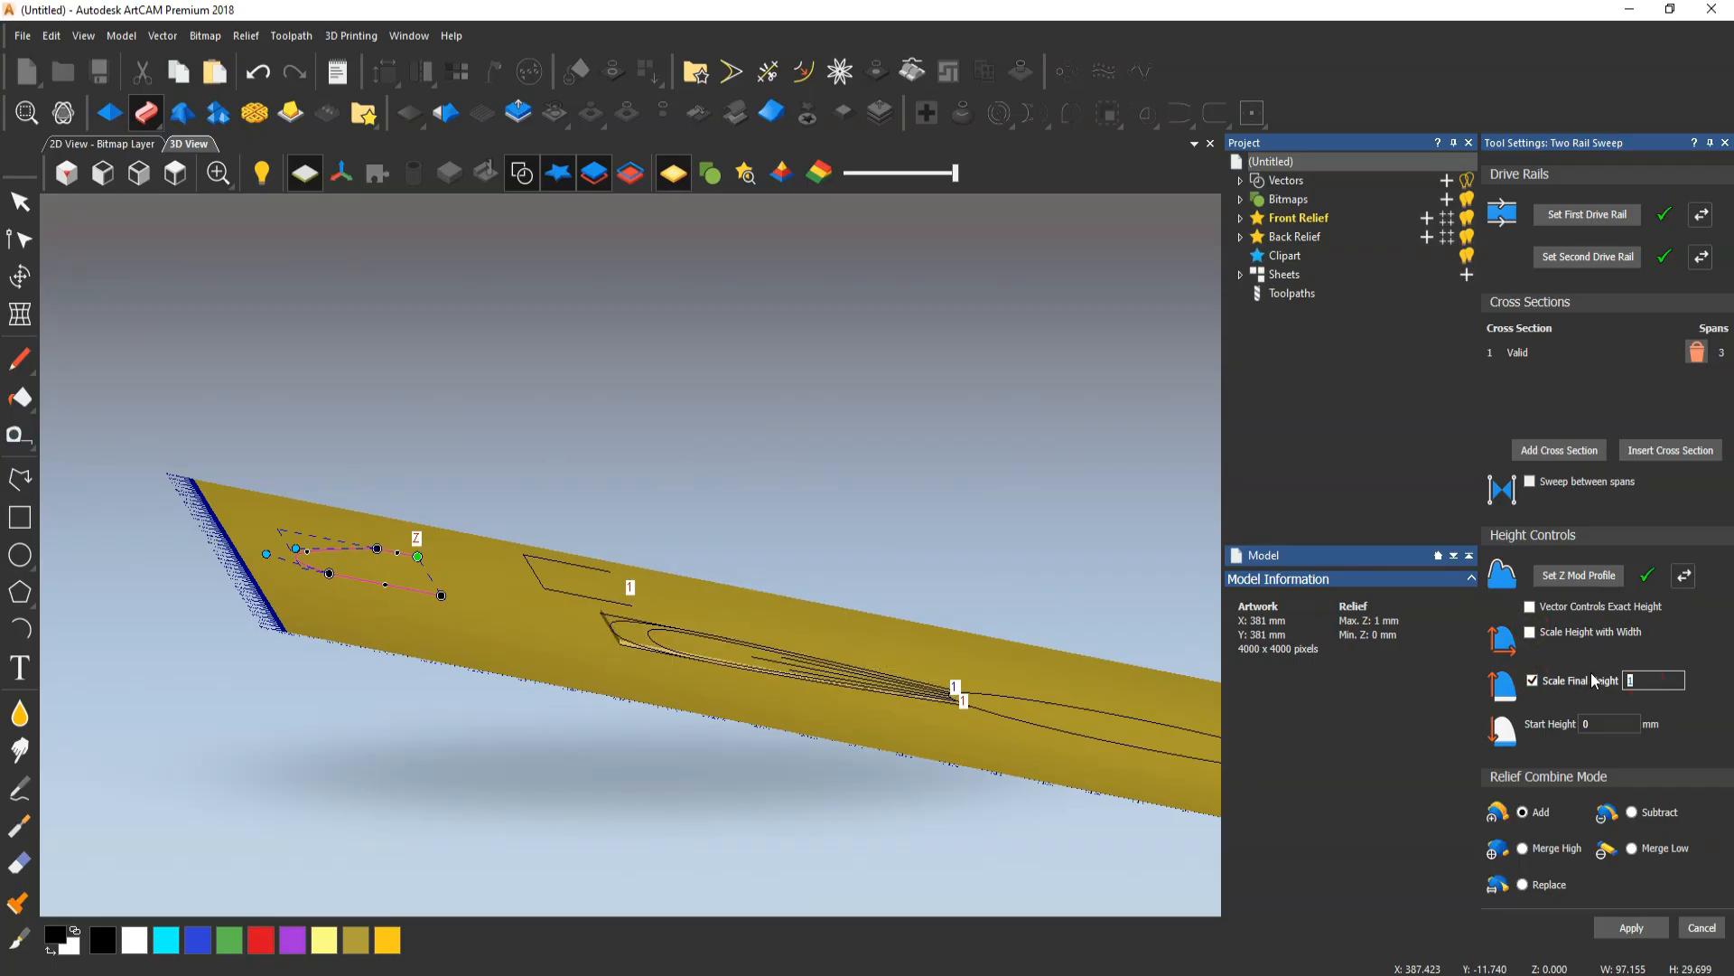
key(Return)
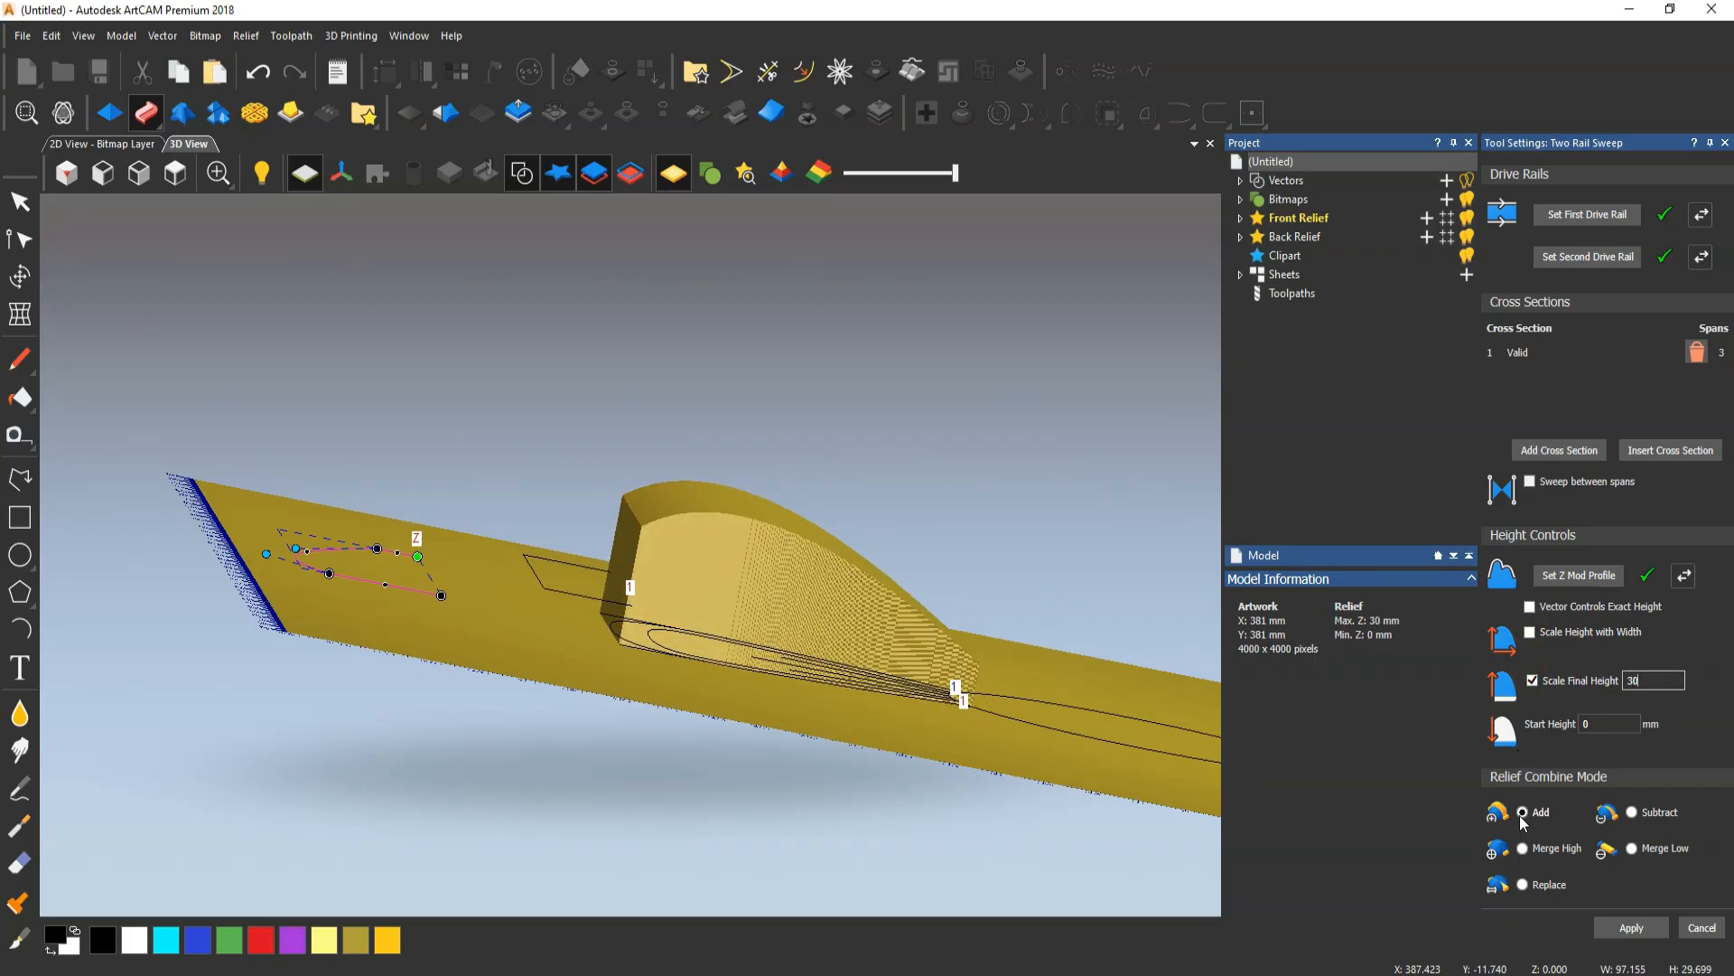
click(1523, 849)
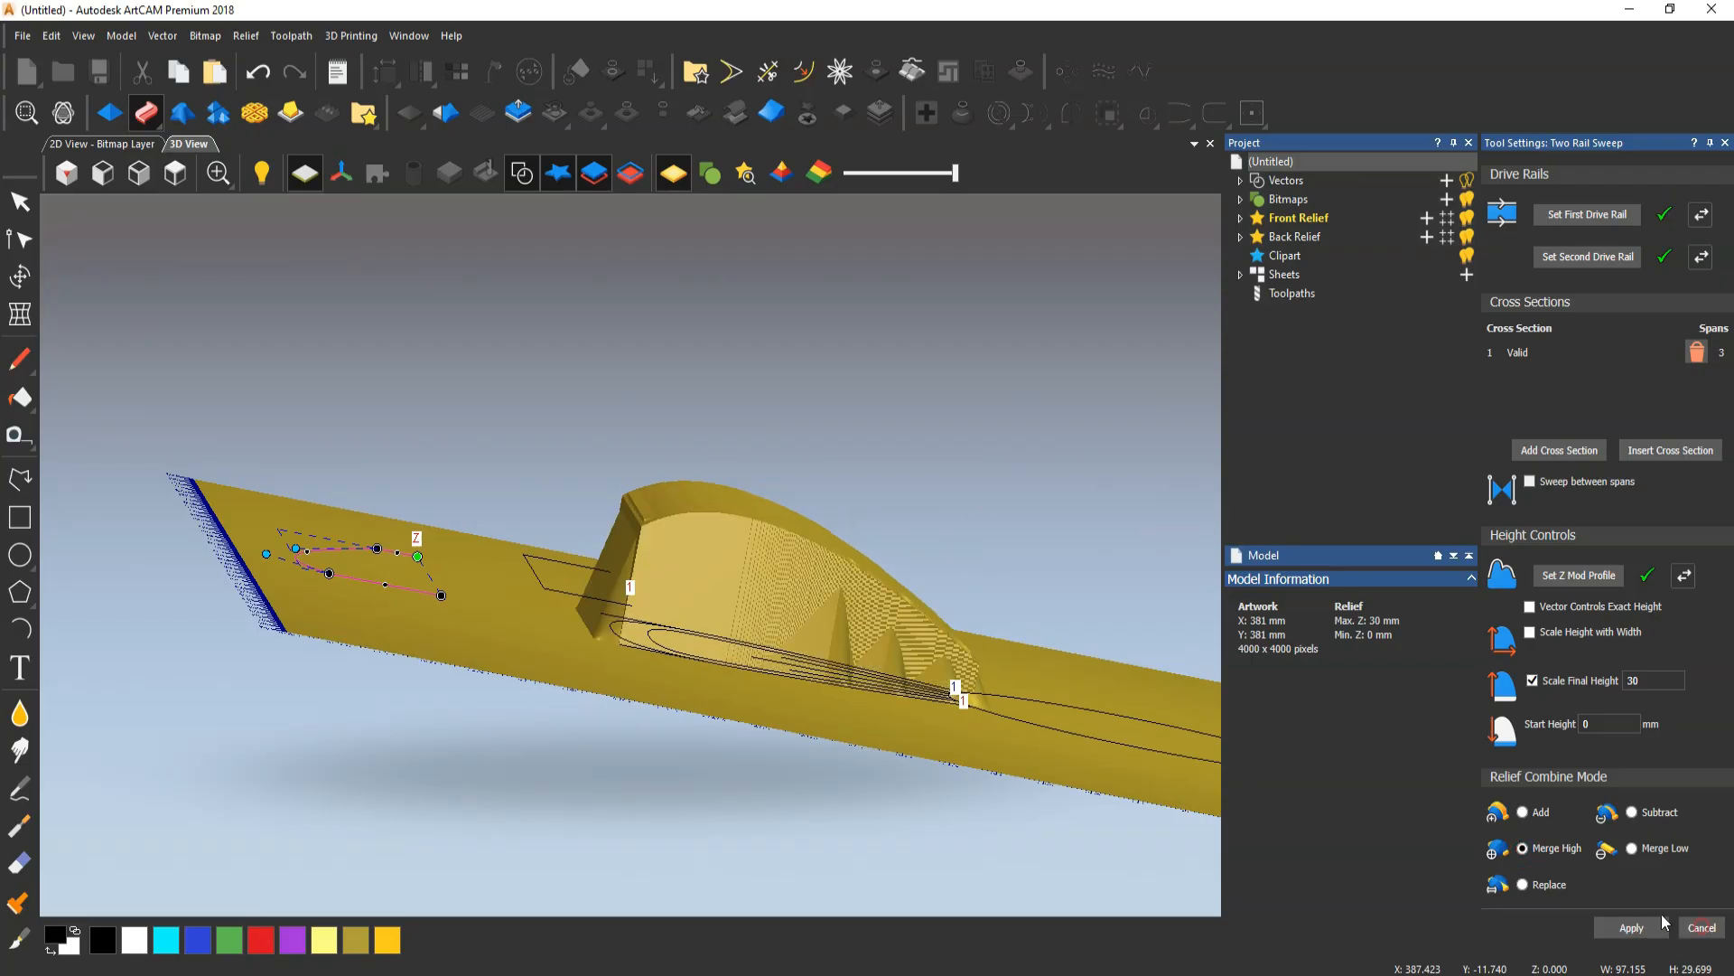
click(102, 144)
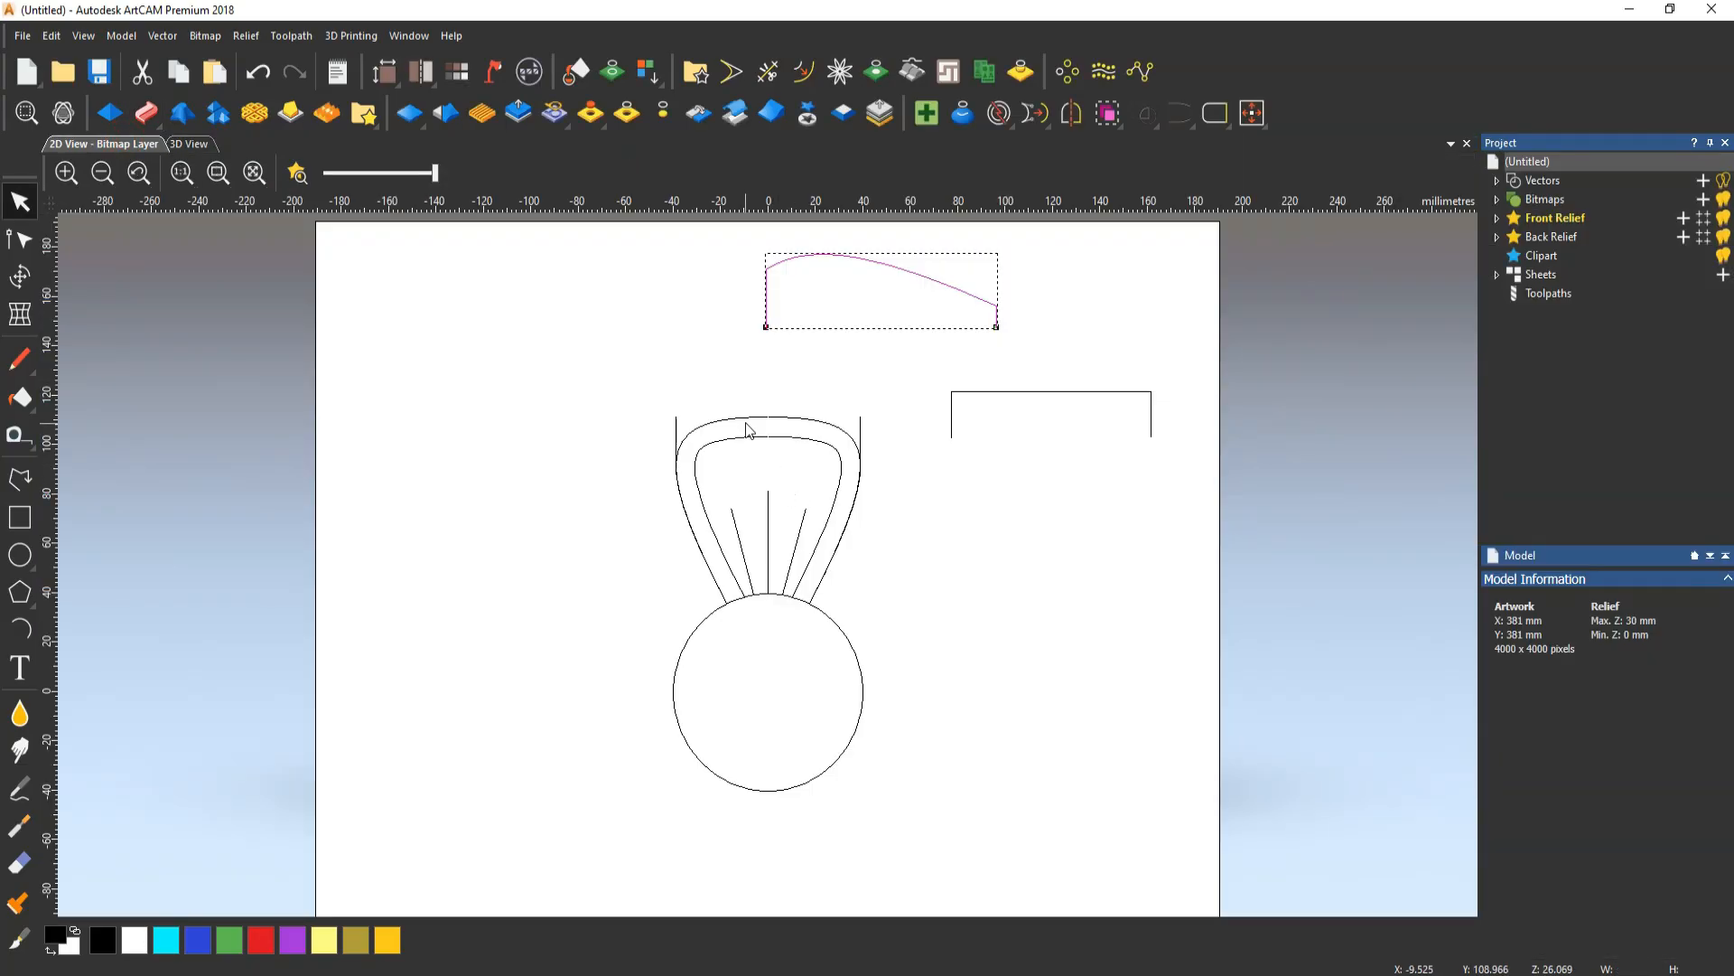
click(746, 418)
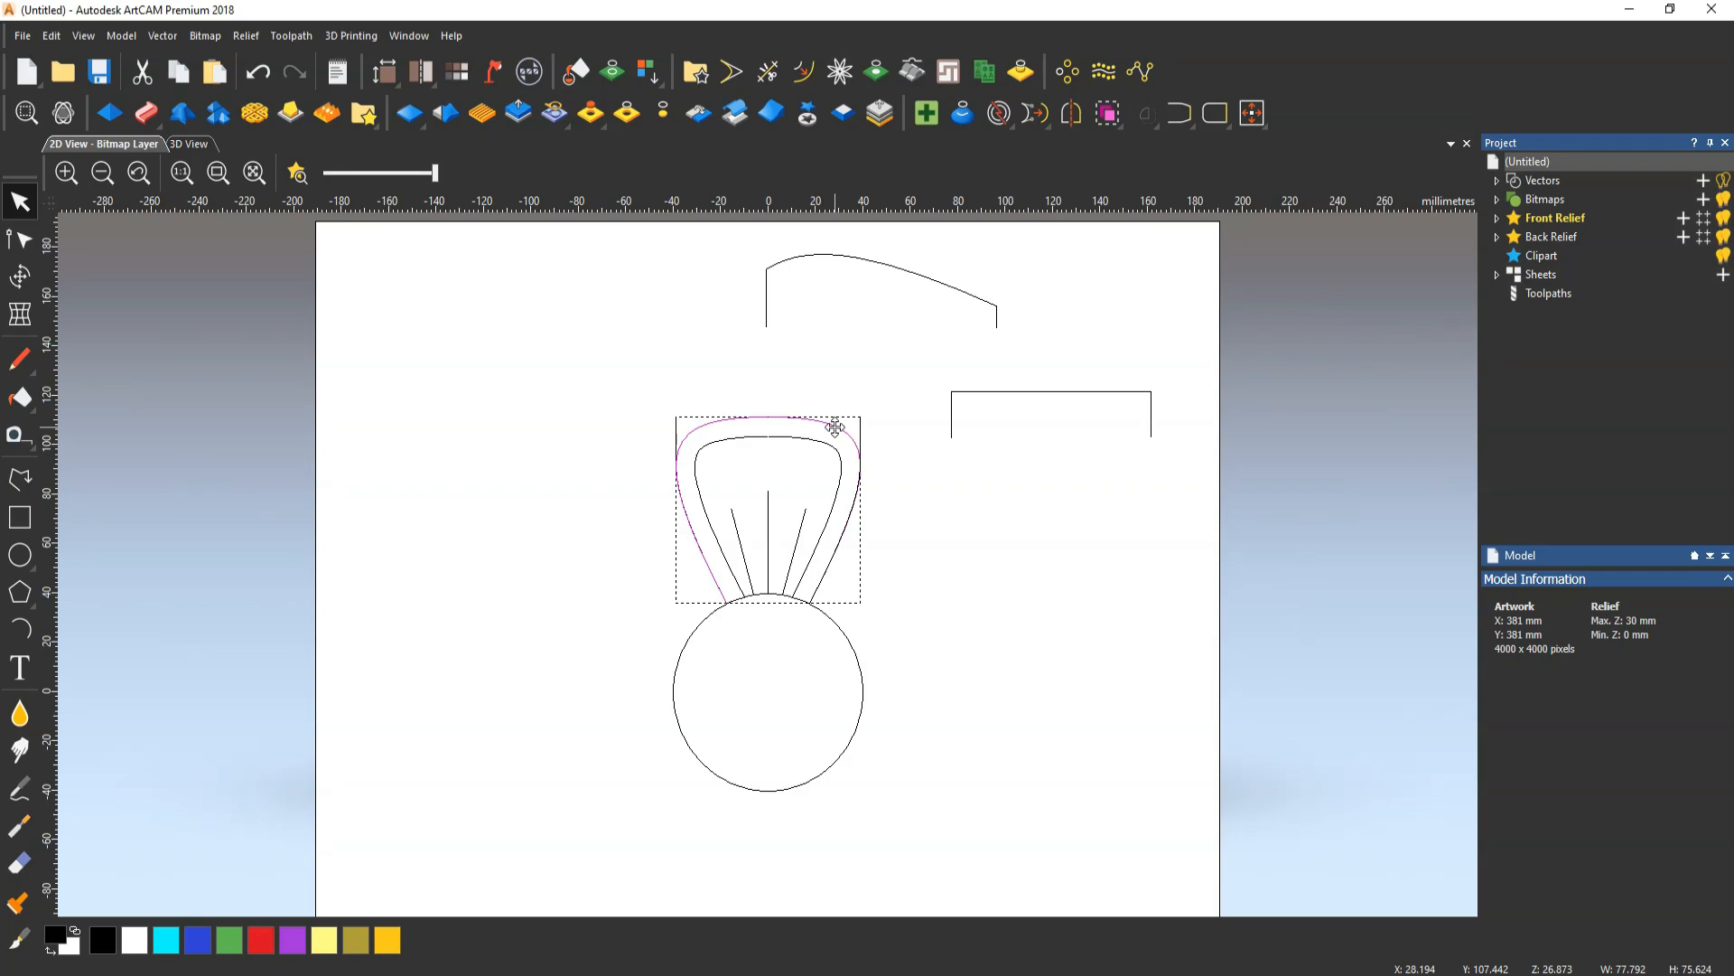
click(632, 403)
scroll(470, 426, up, 3)
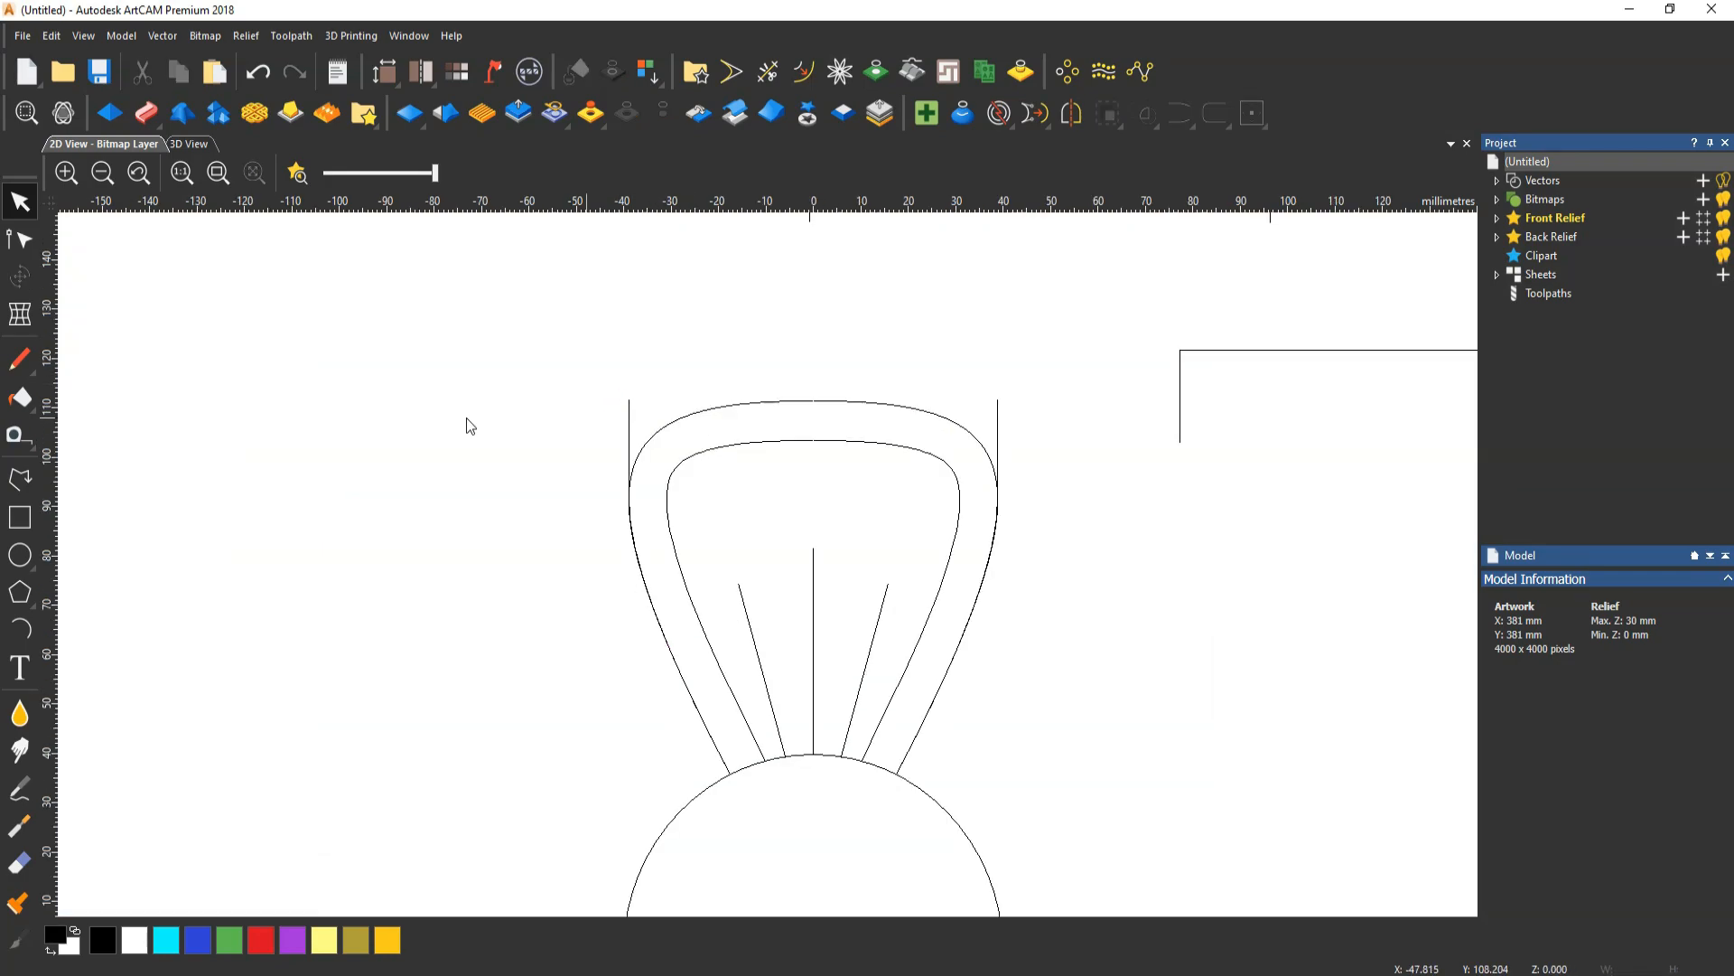
click(20, 479)
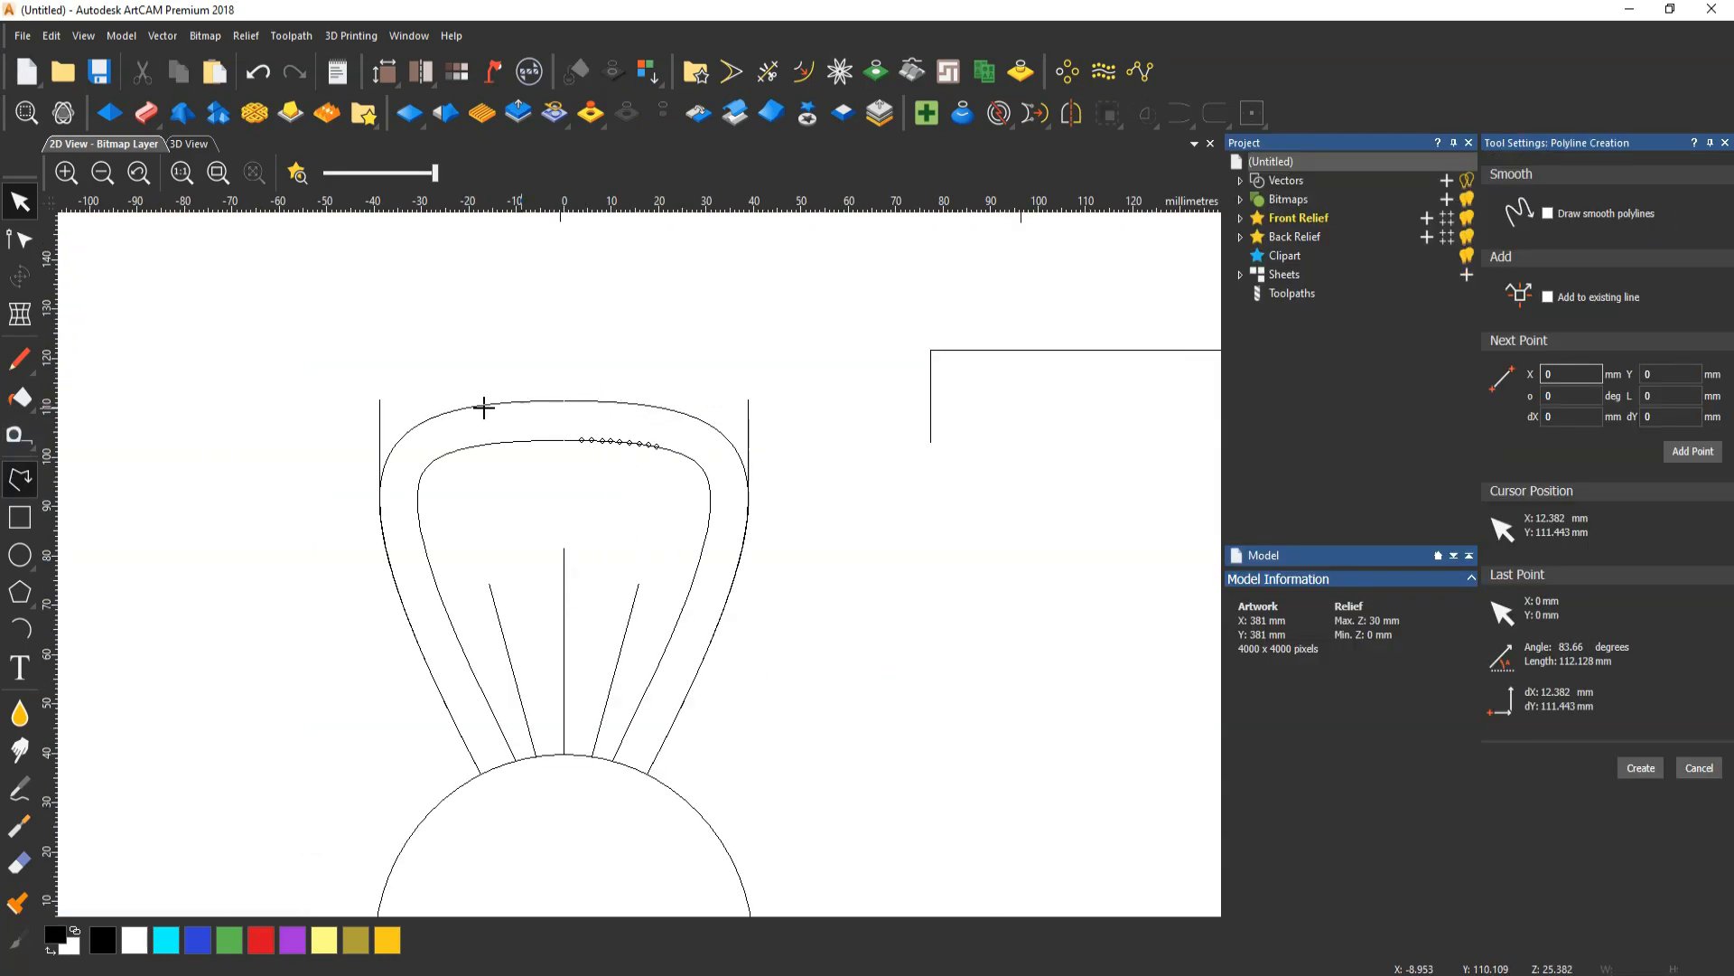
click(380, 398)
click(749, 398)
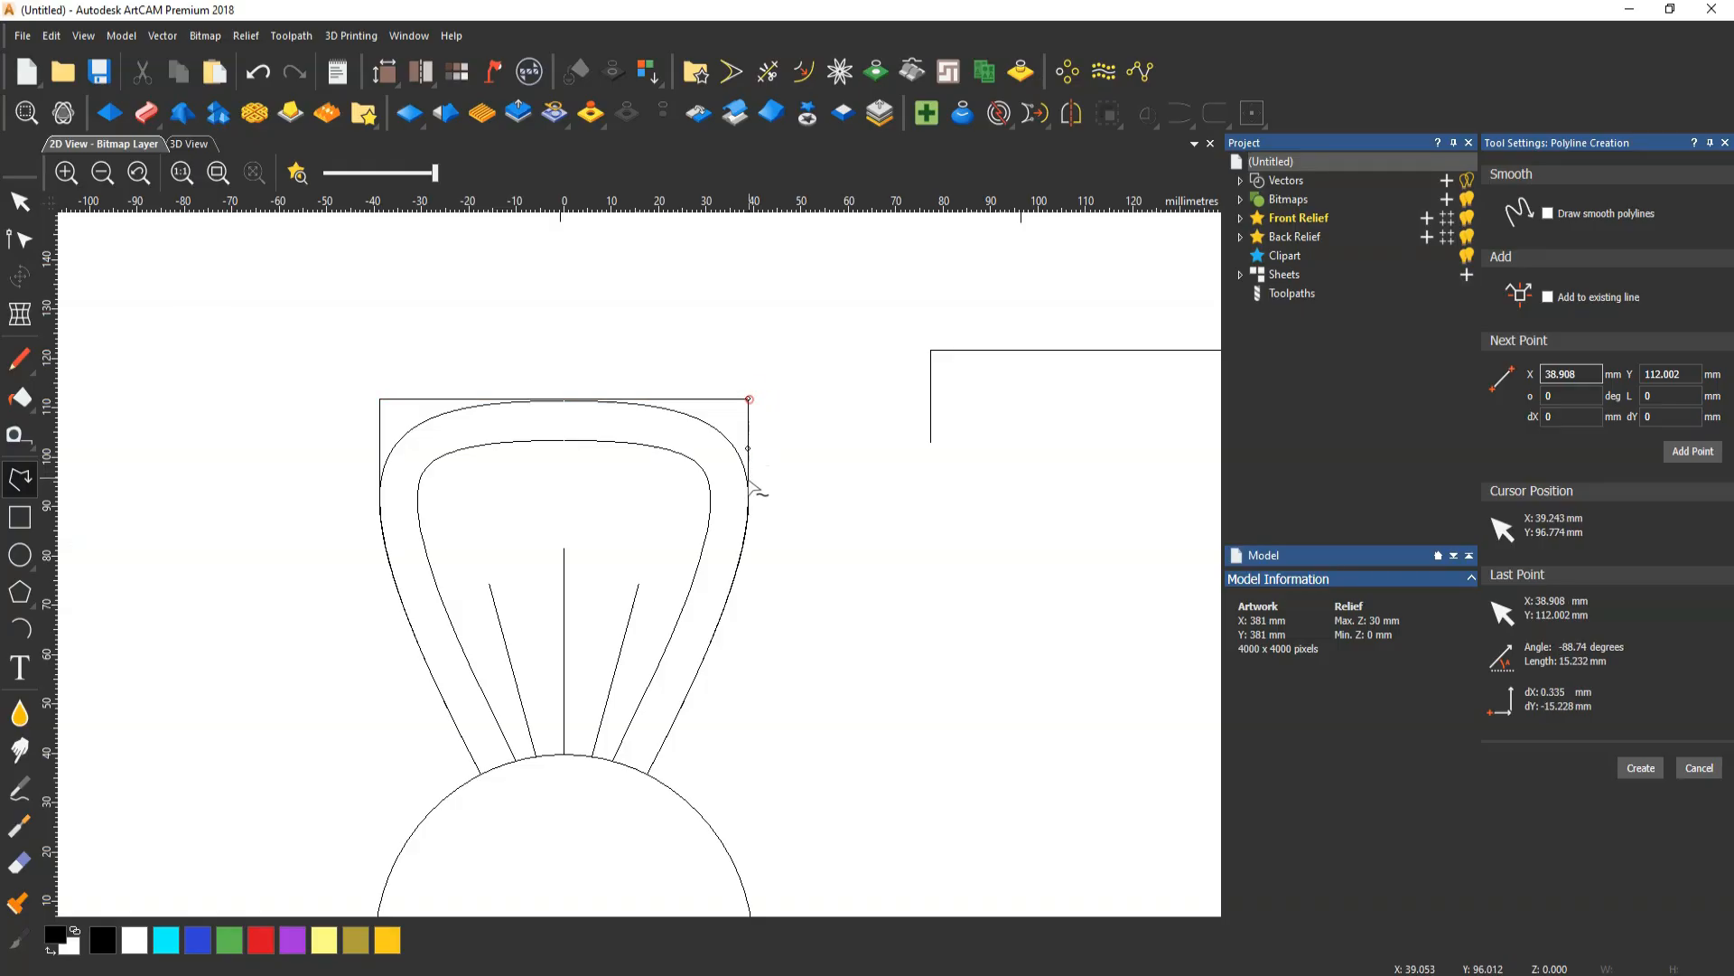
click(748, 495)
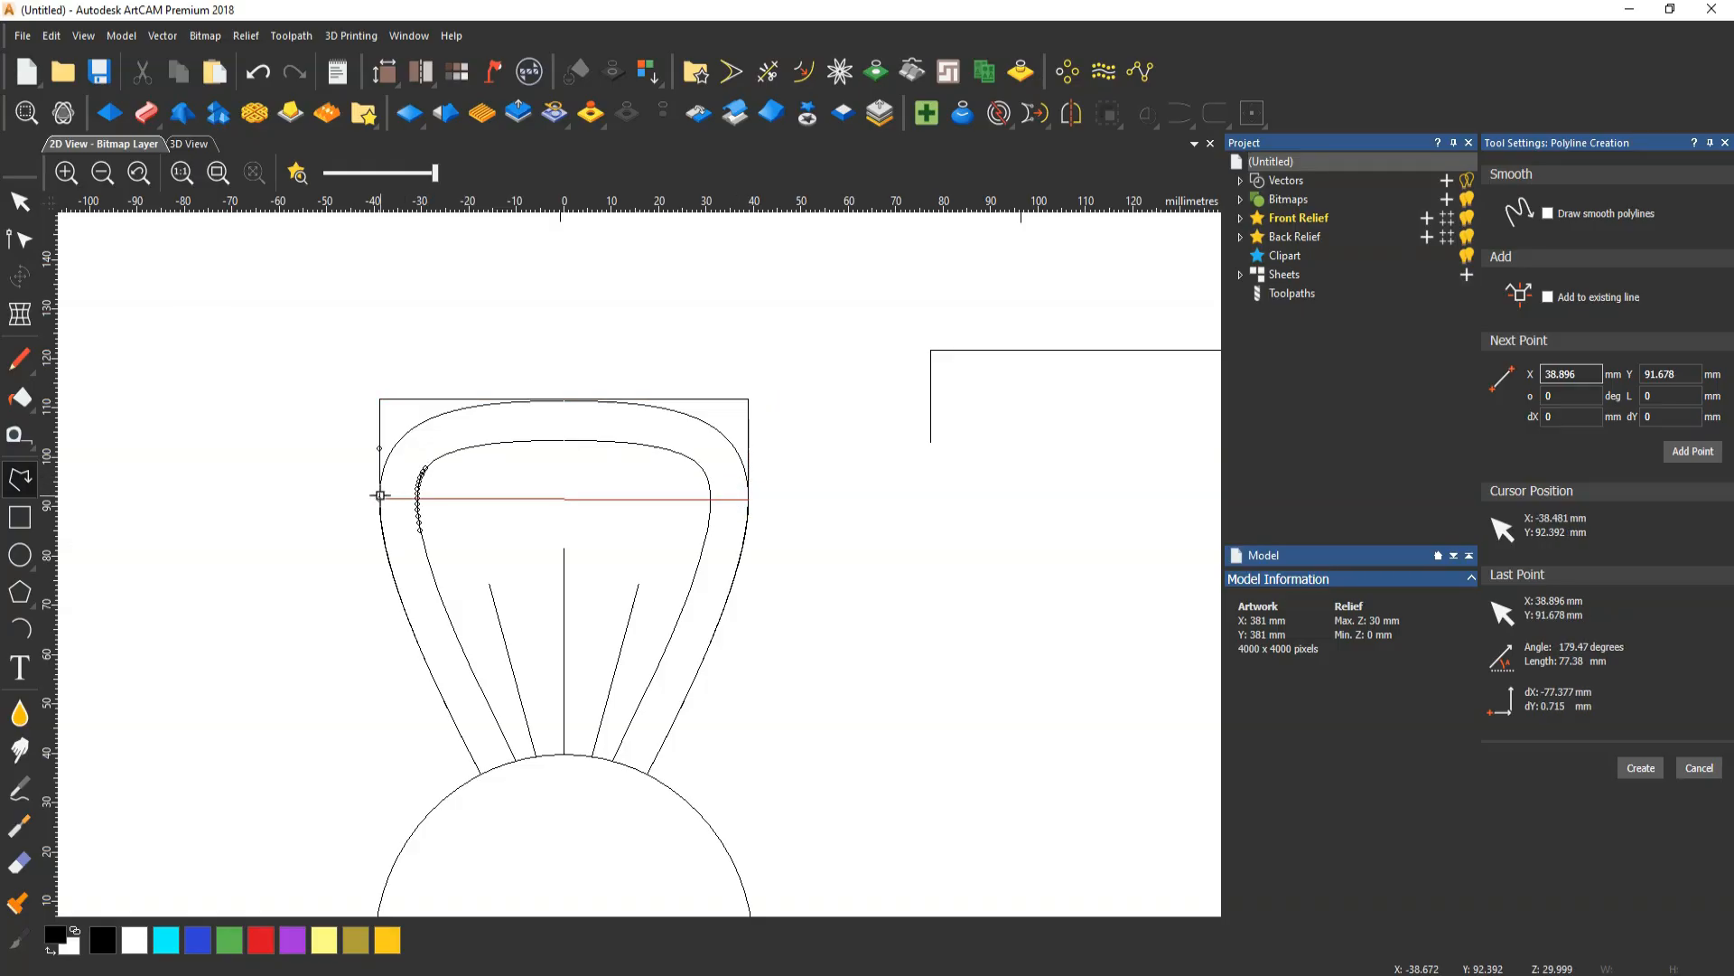
click(381, 497)
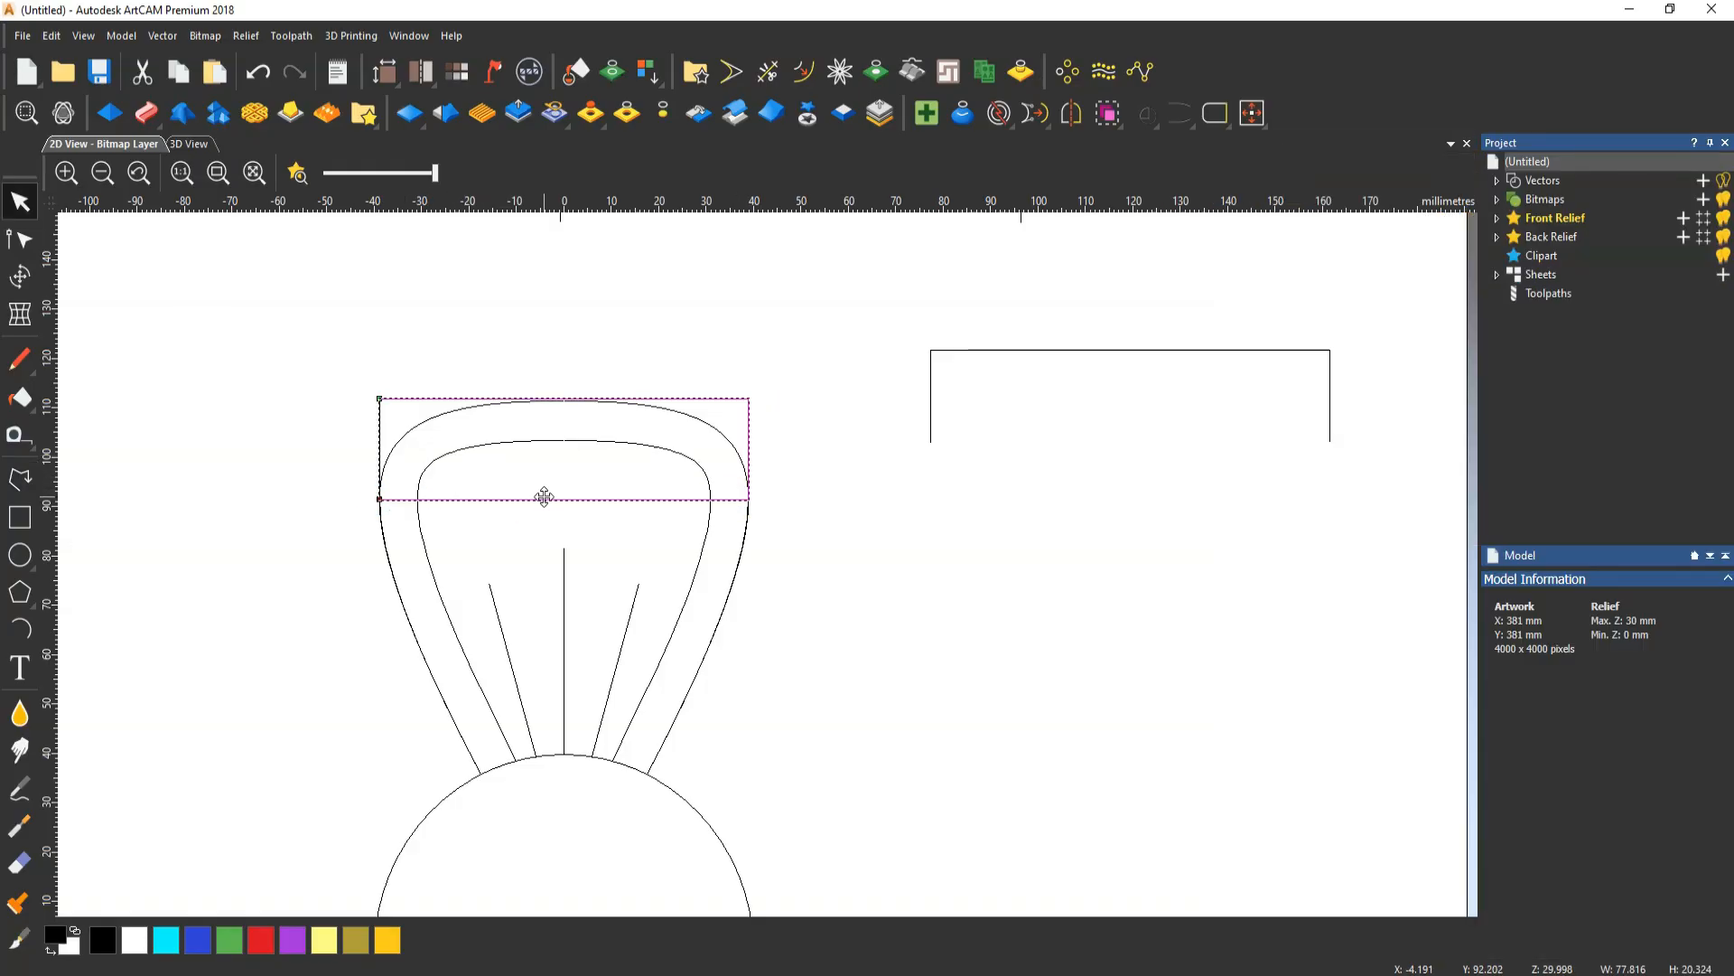
key(n)
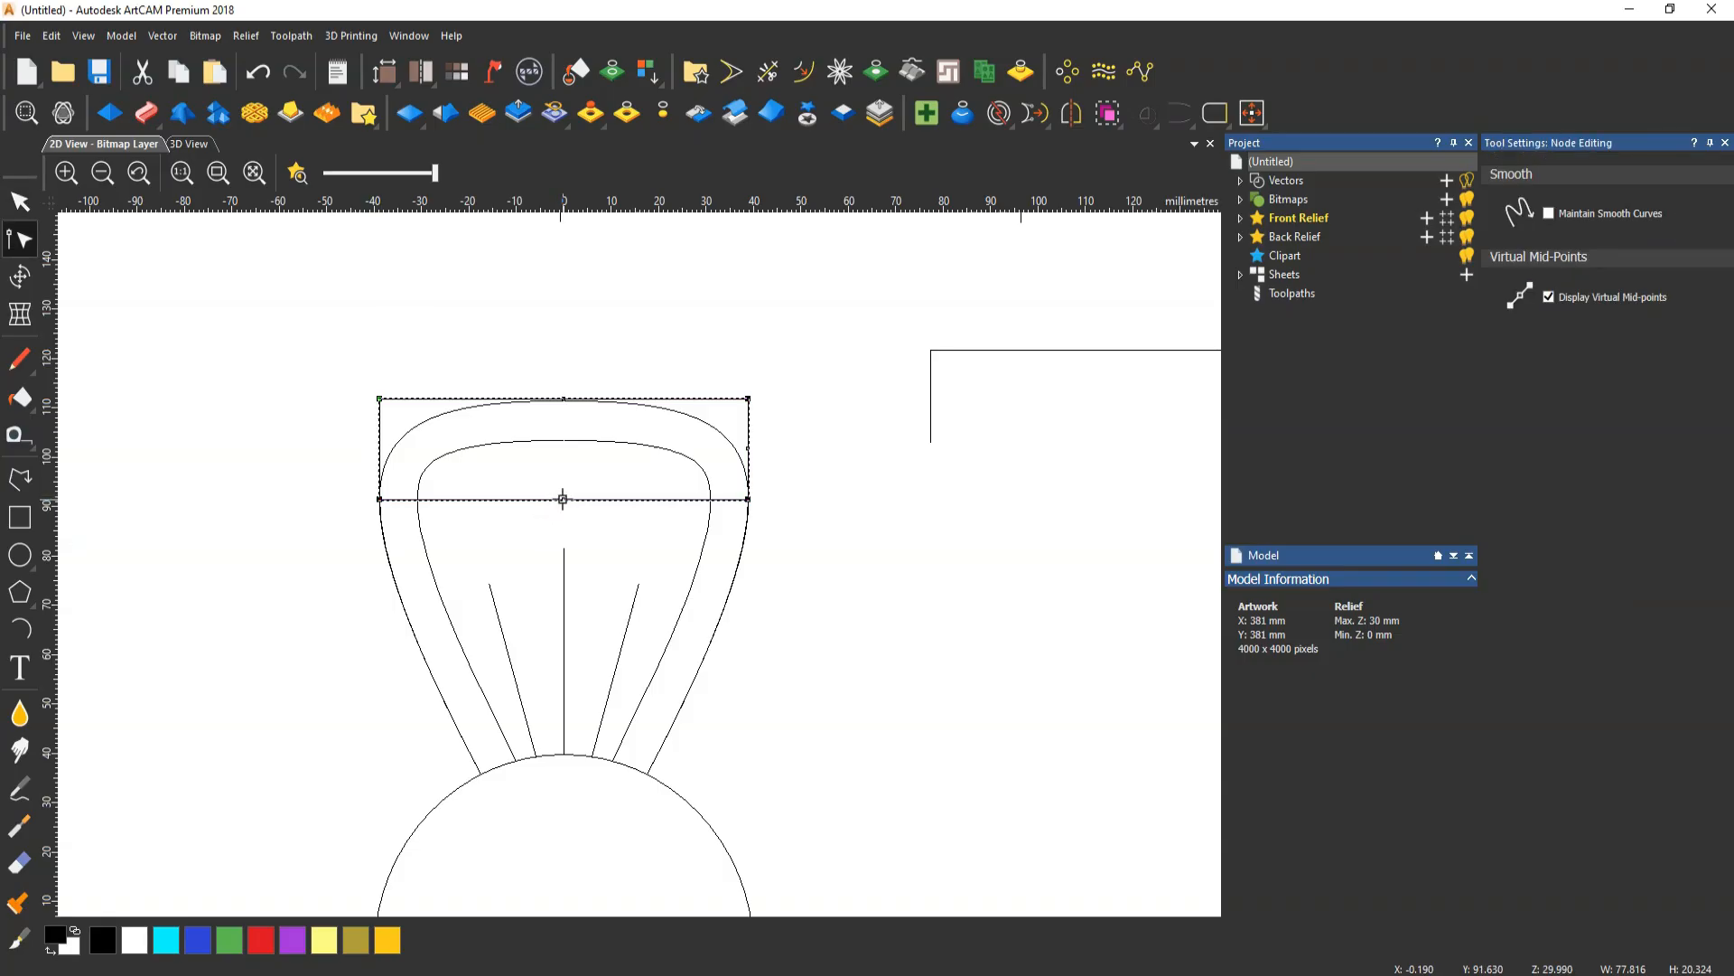
drag(563, 499, 563, 400)
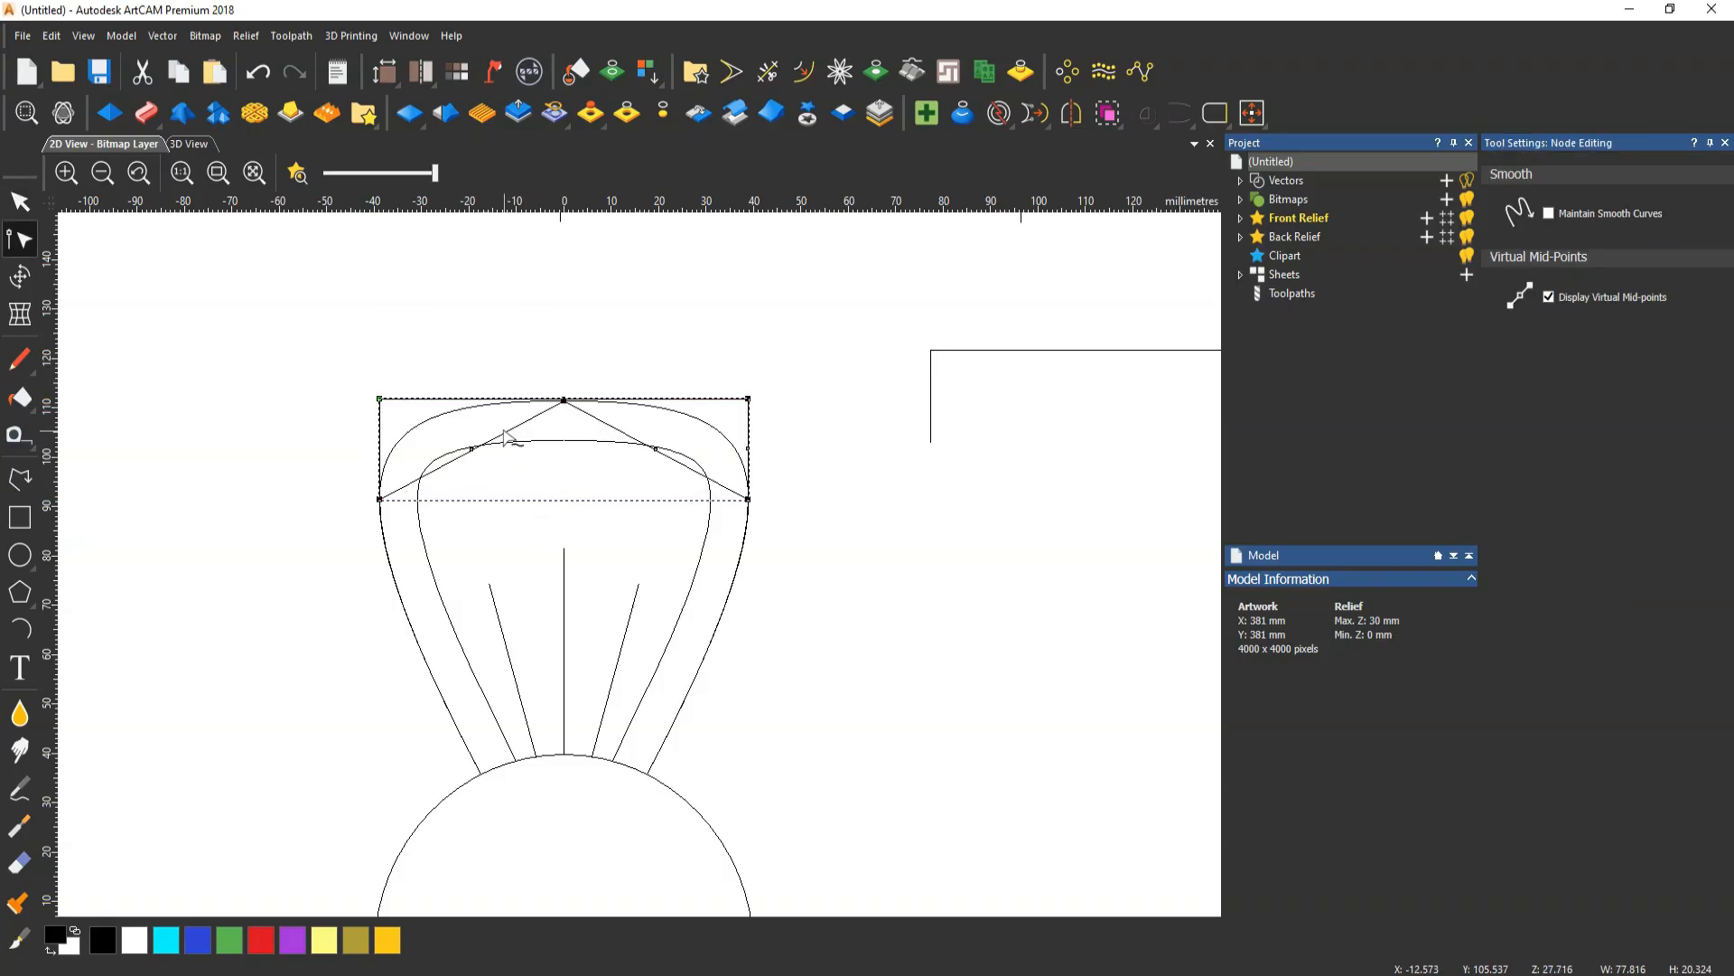
key(Delete)
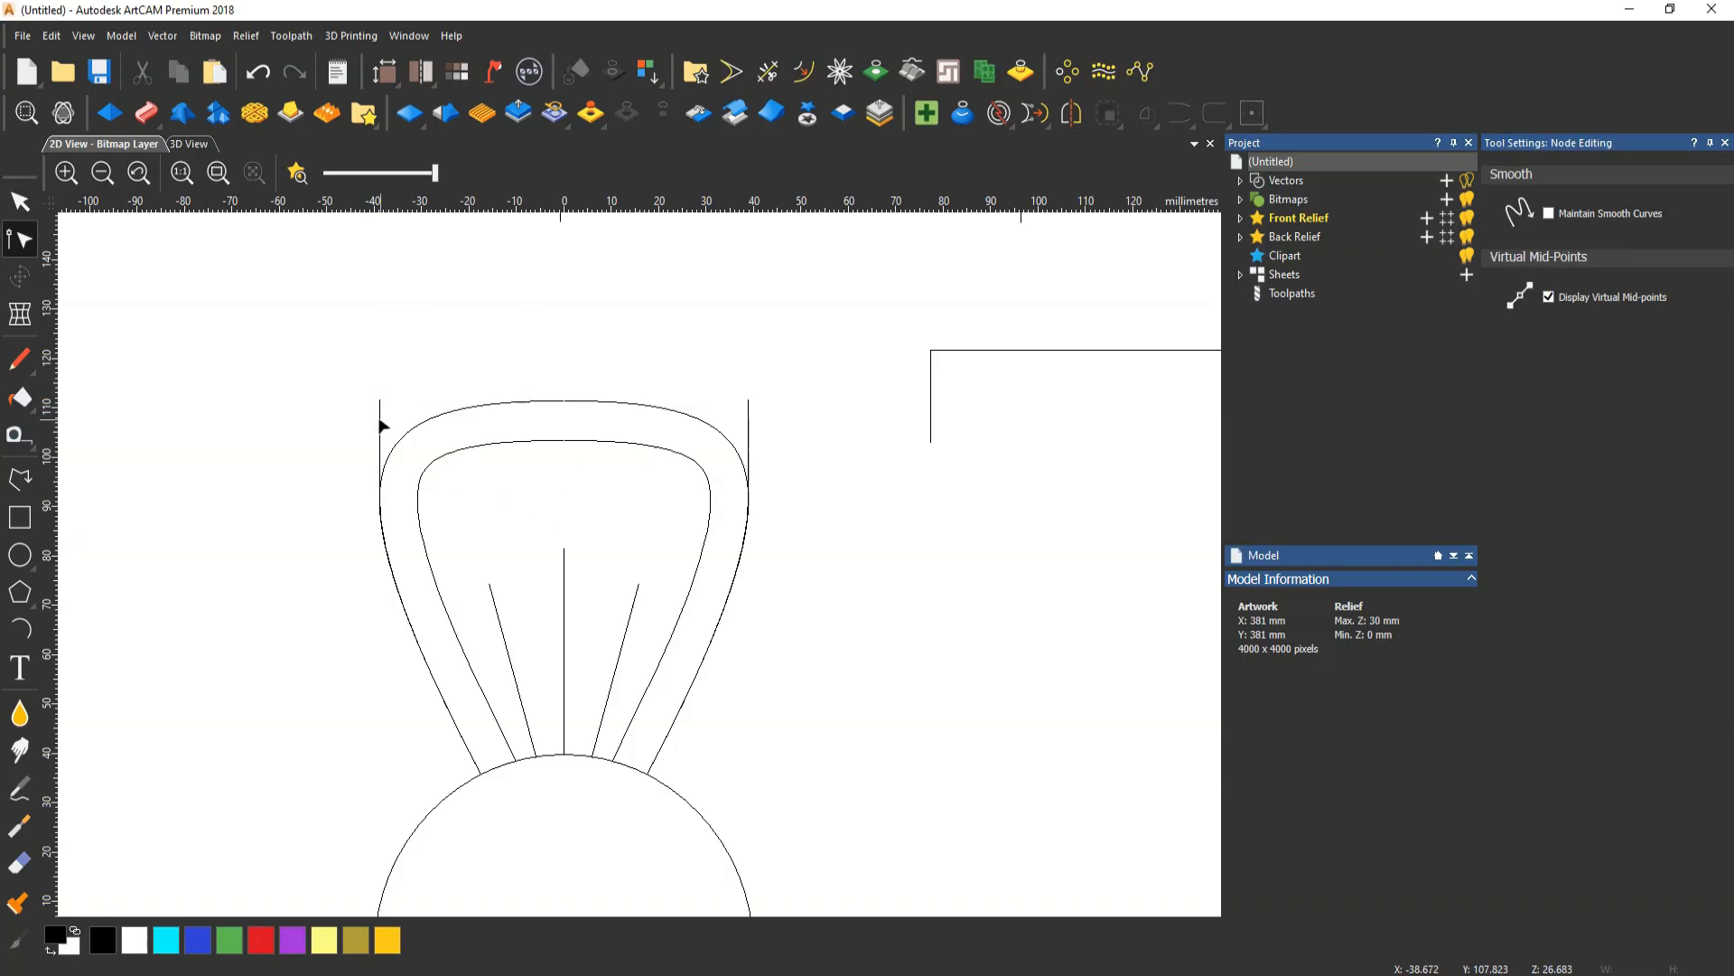
Join both halves of the petal's outer outline and close it with a straight line across the base
click(414, 417)
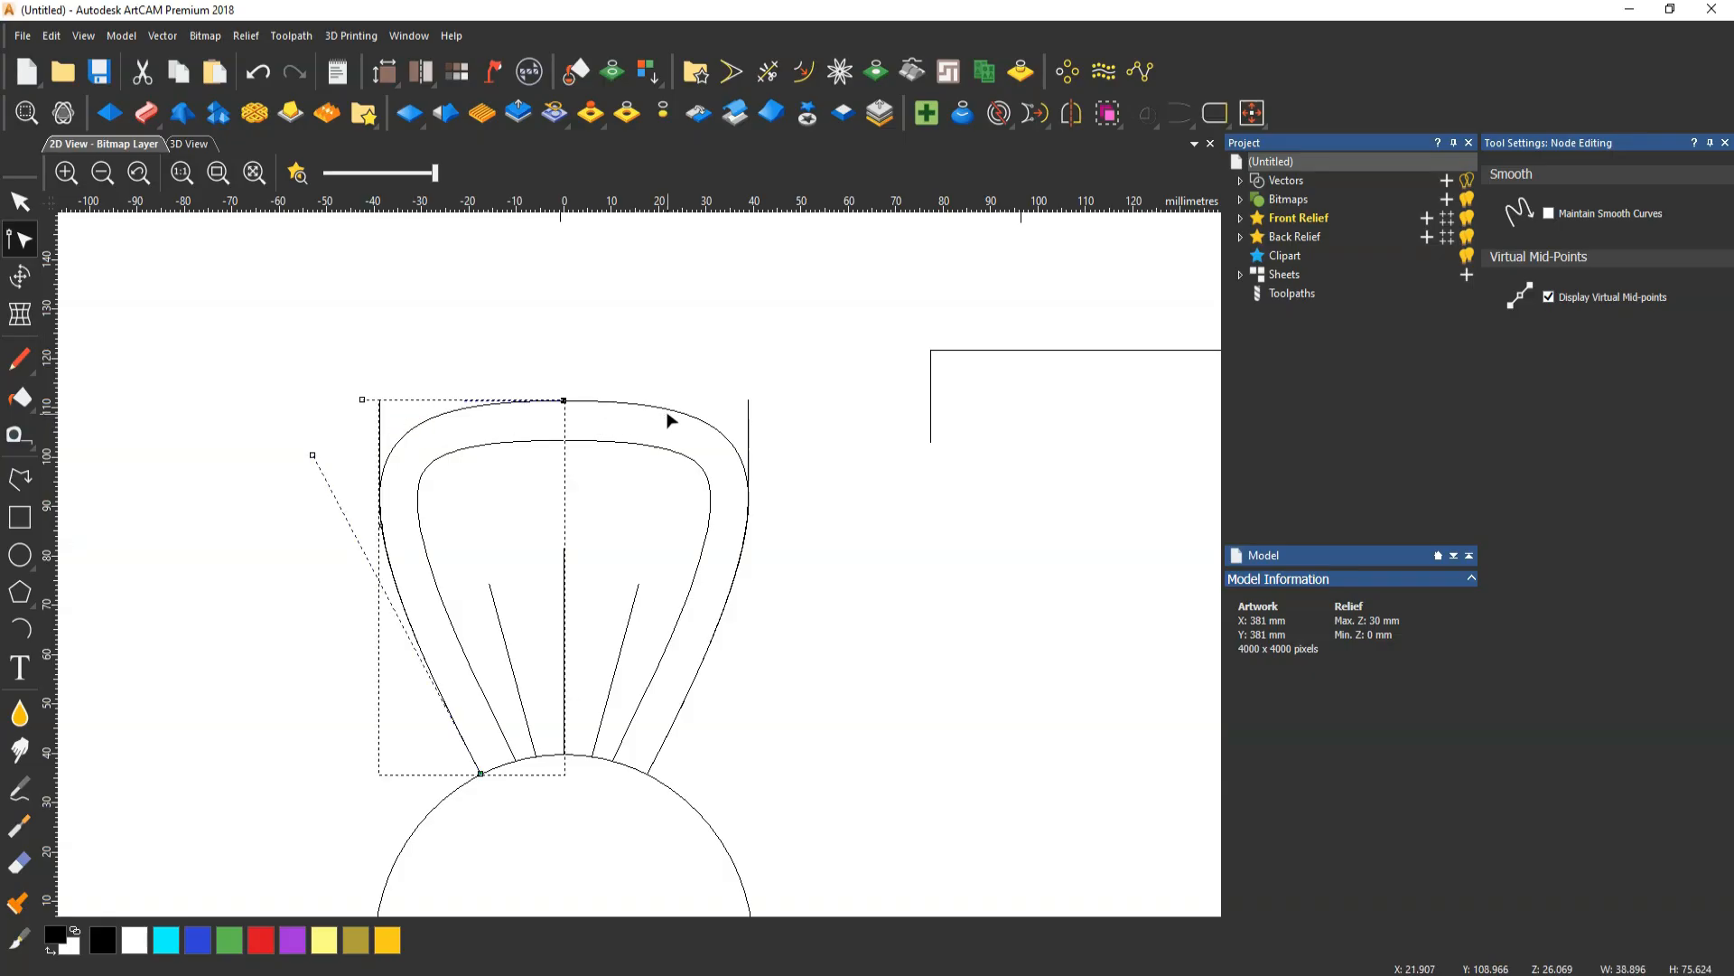
key(n)
click(675, 410)
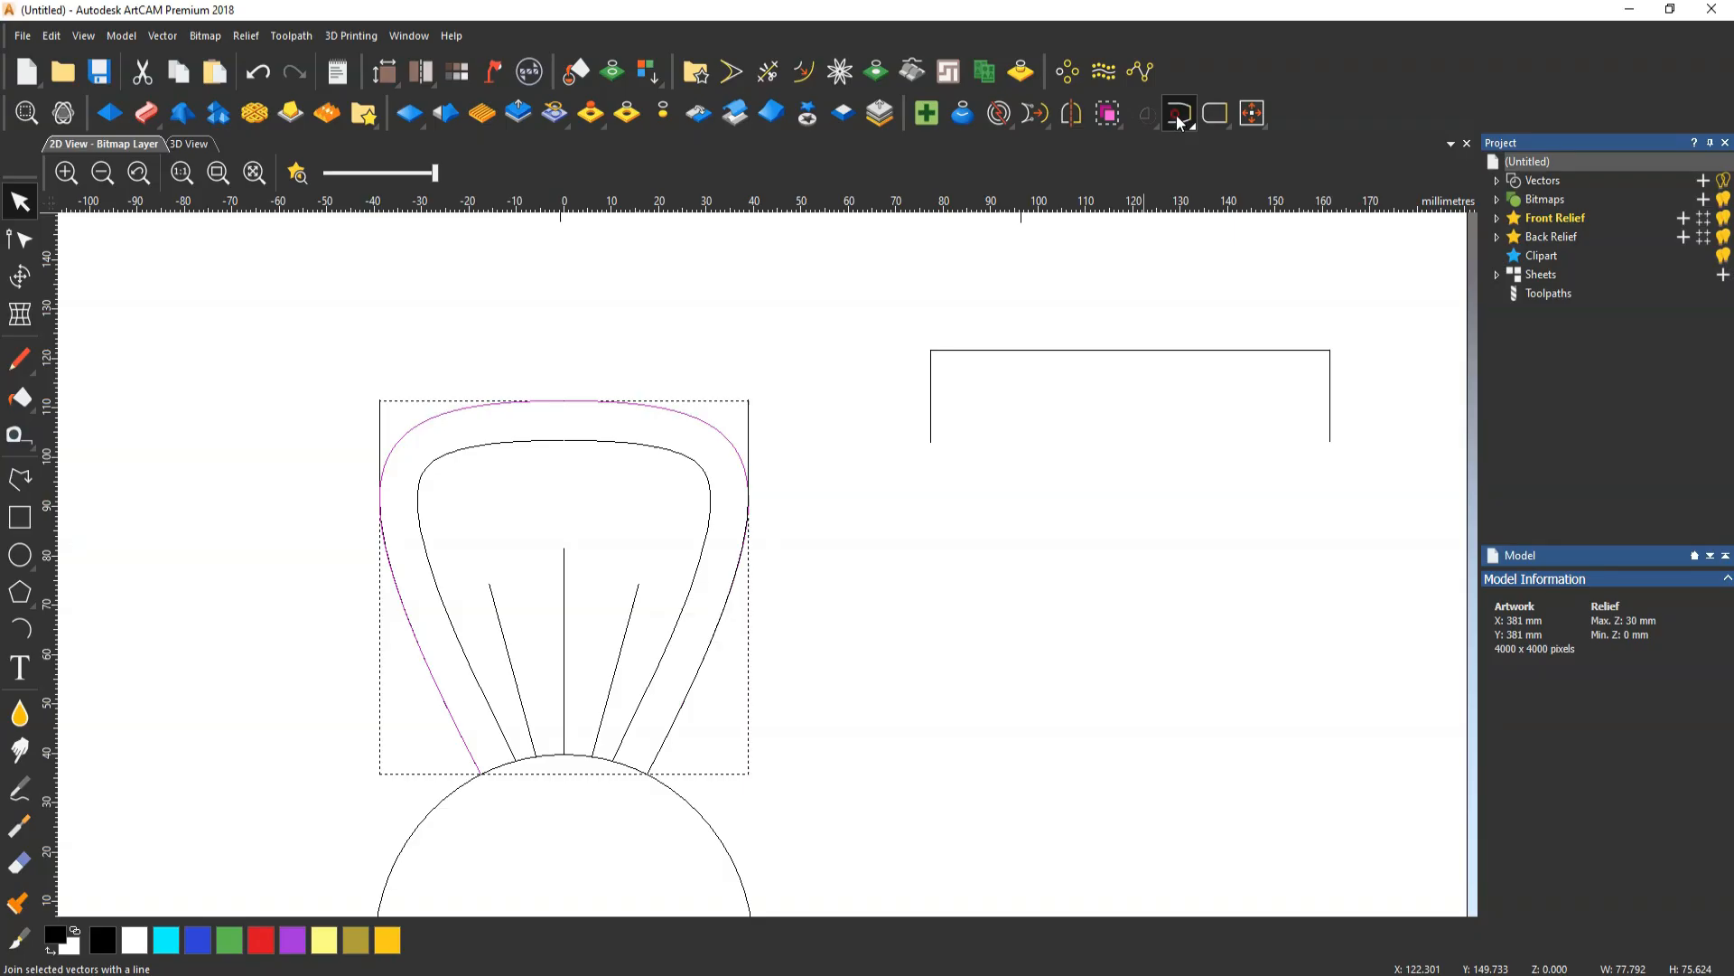
click(1211, 117)
click(1222, 115)
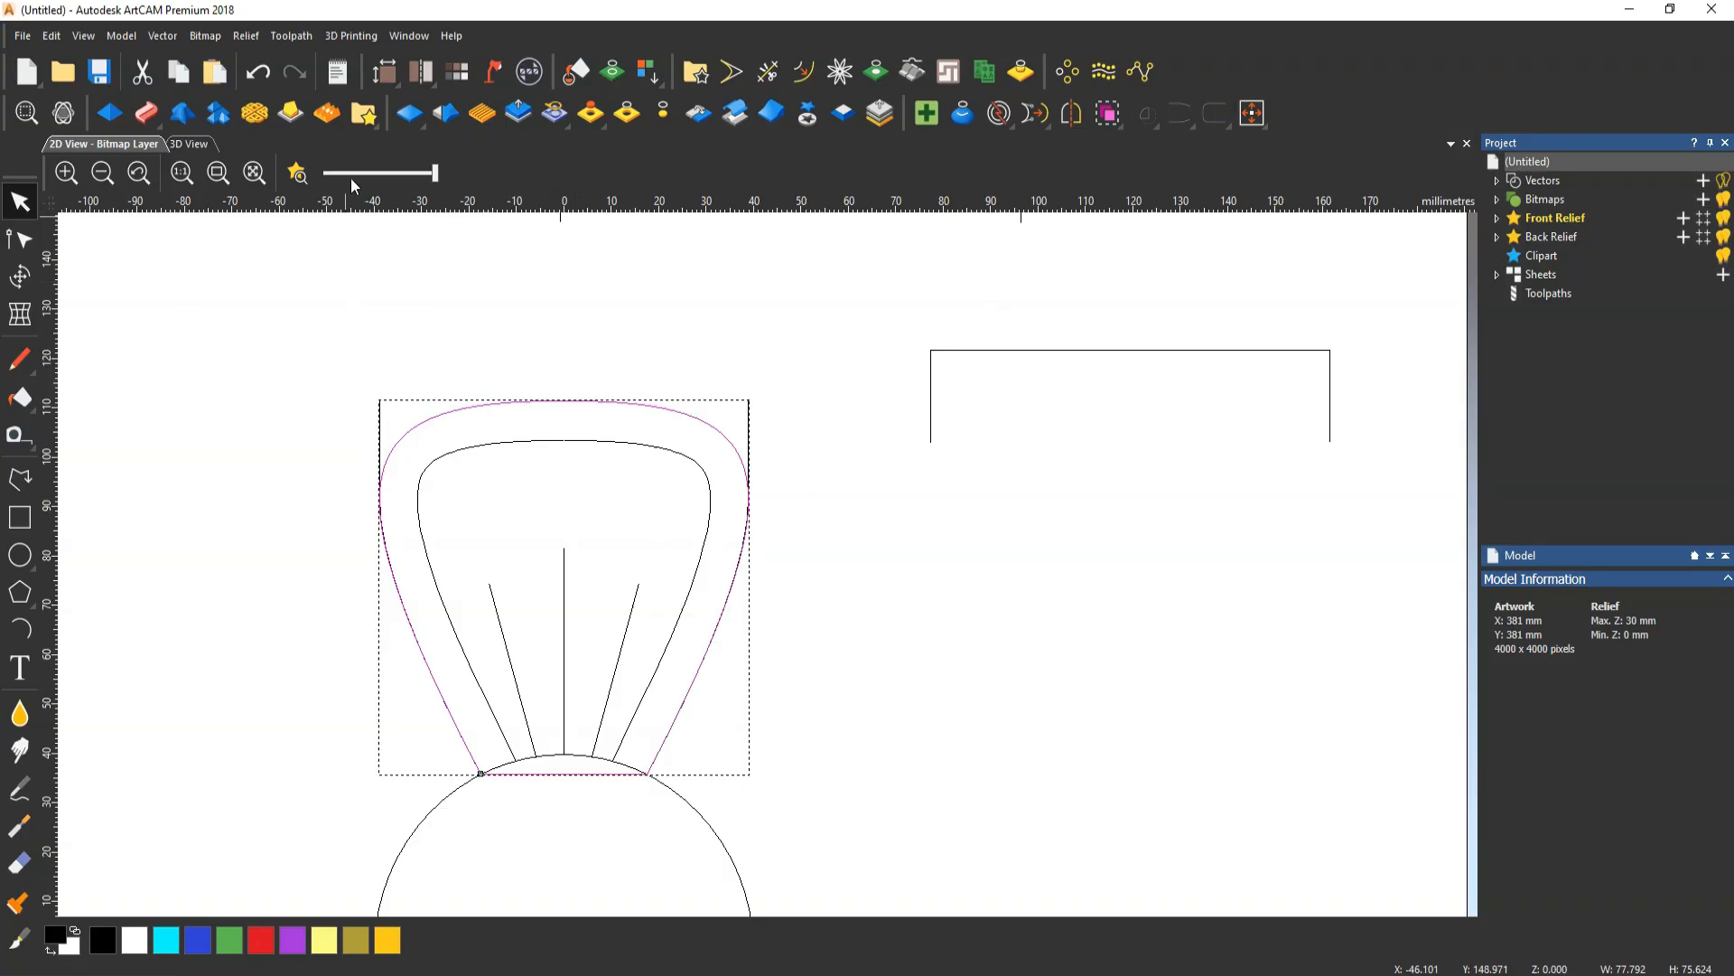
Remove the relief outside the closed outer petal outline, viewing the model from above in 3D
click(195, 145)
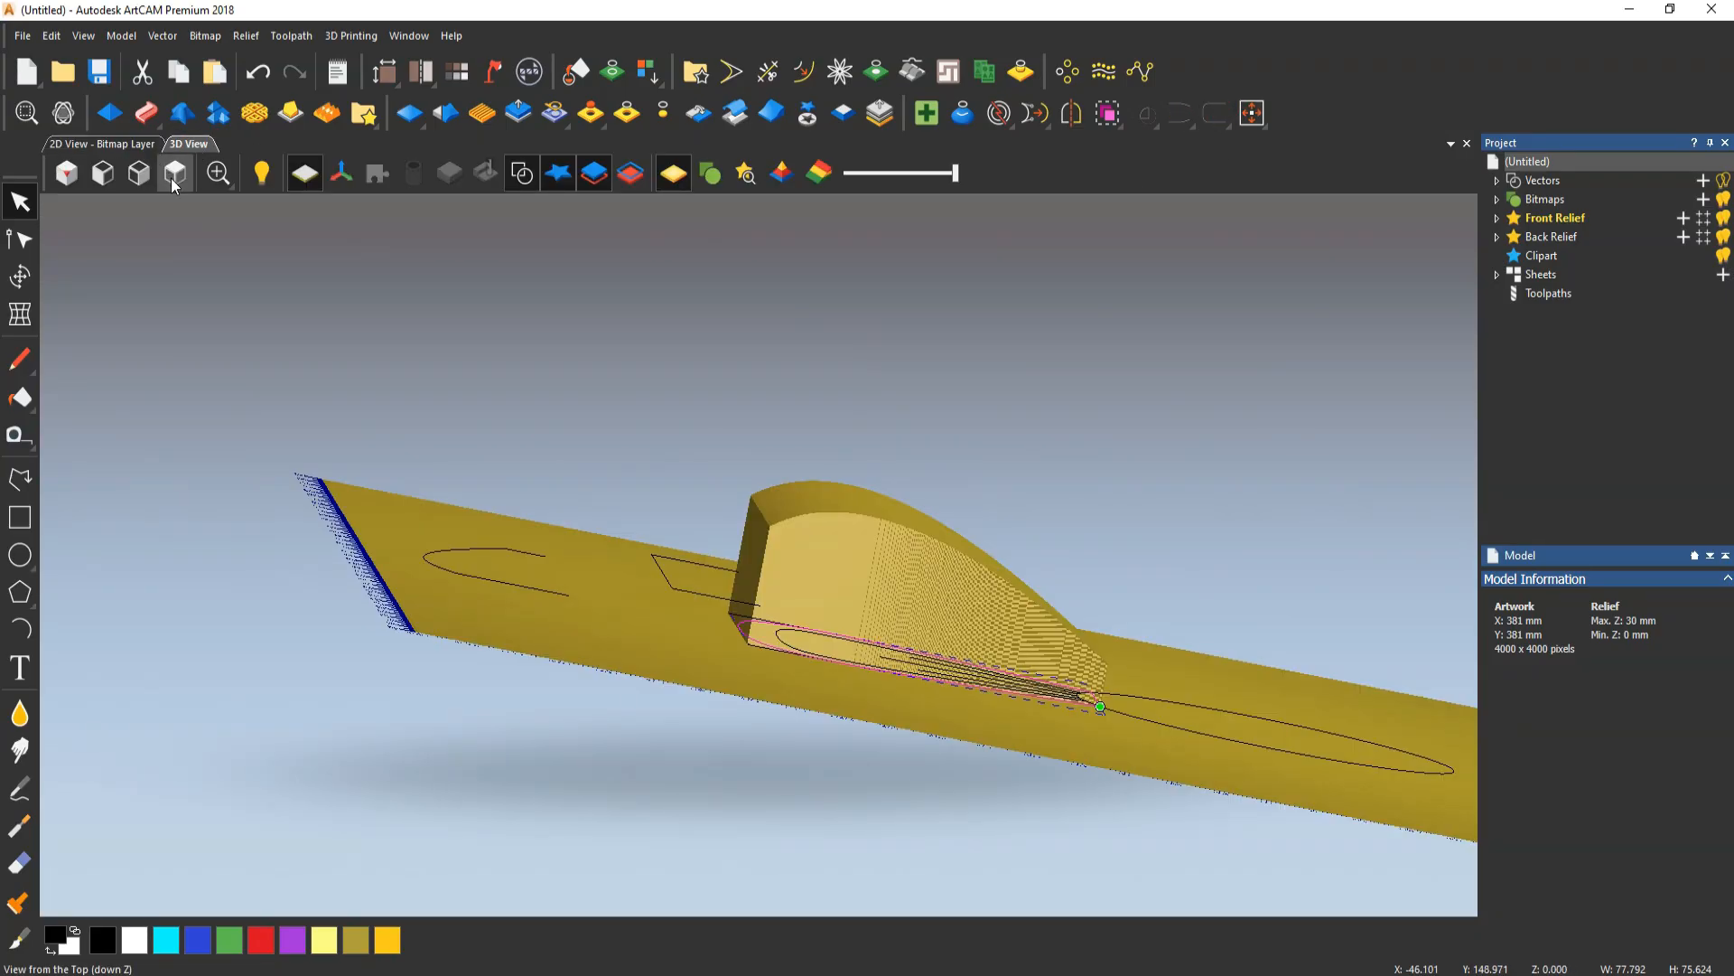
click(173, 174)
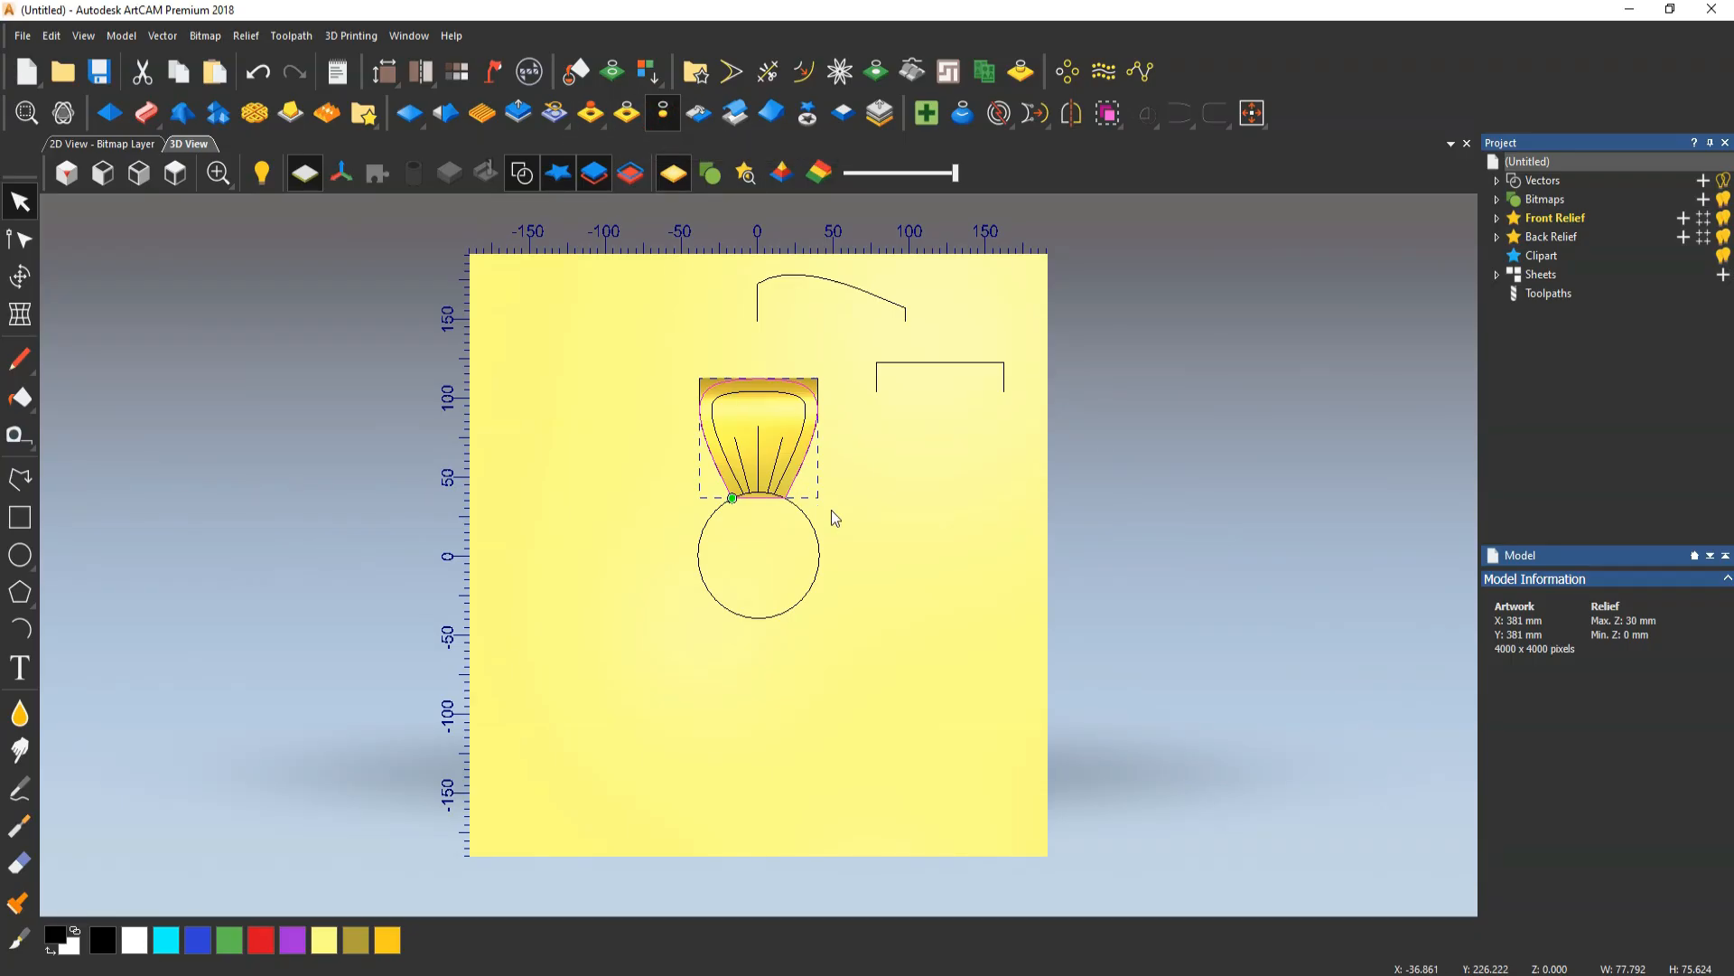
scroll(775, 432, up, 6)
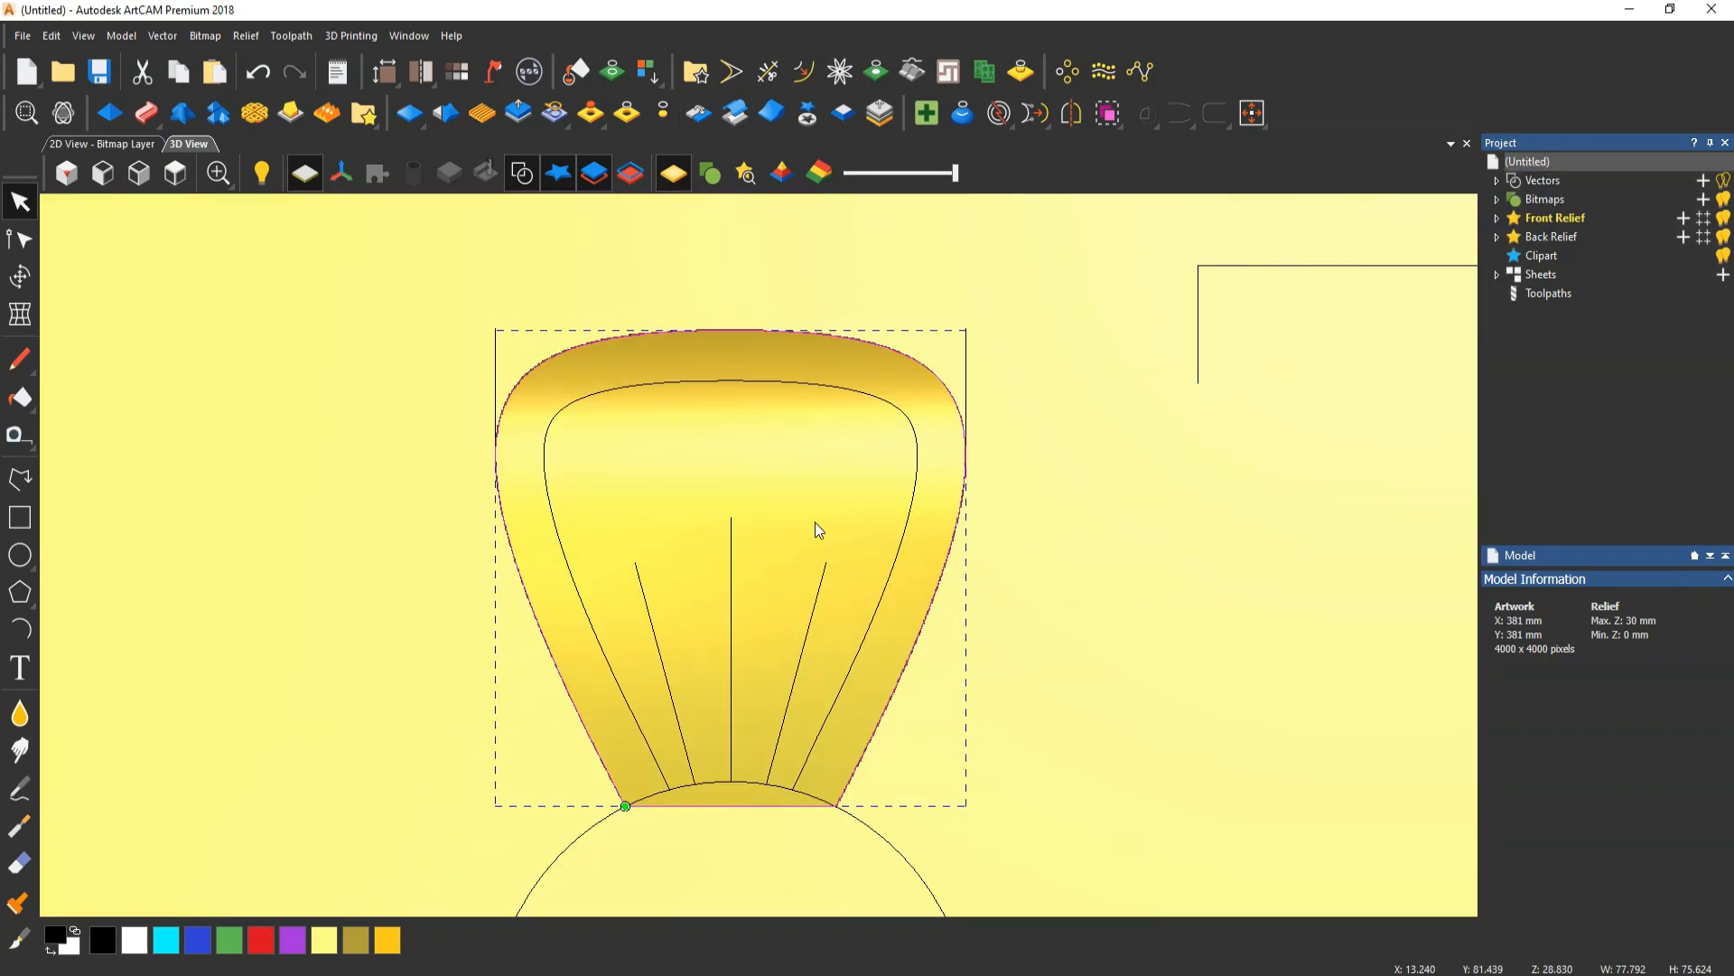
Compare the petal's inner outline with the carved flower in the reference photo 1.jpg, returning to the 2D vectors
click(102, 144)
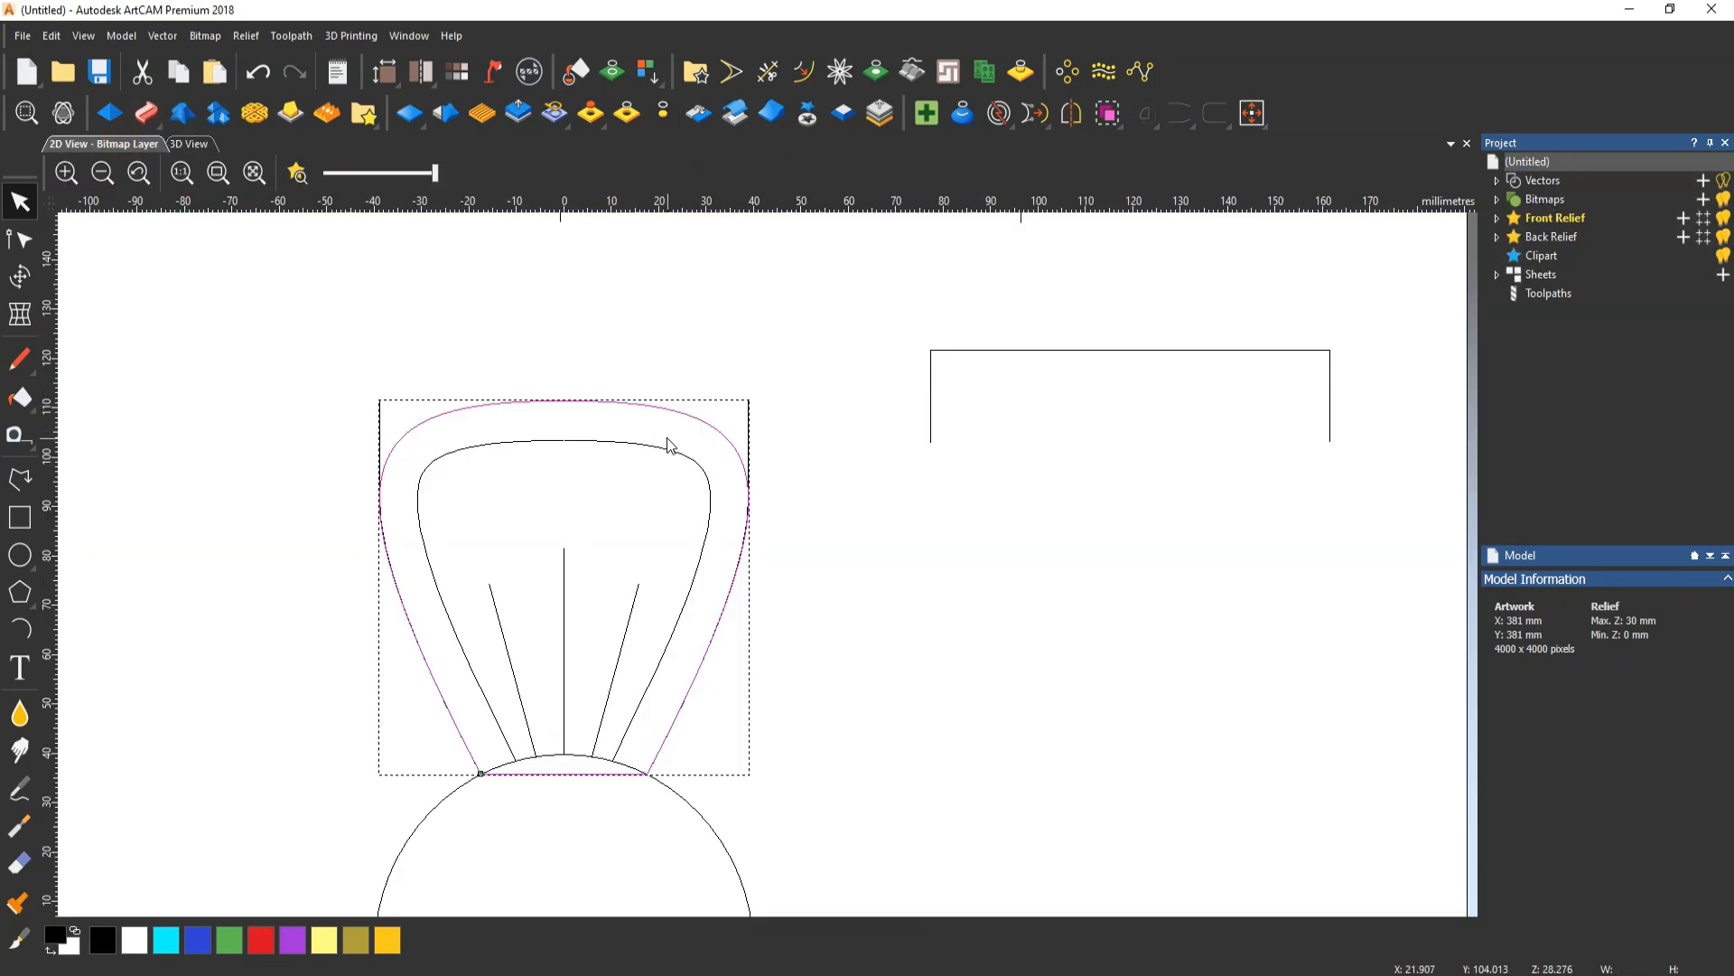
click(565, 440)
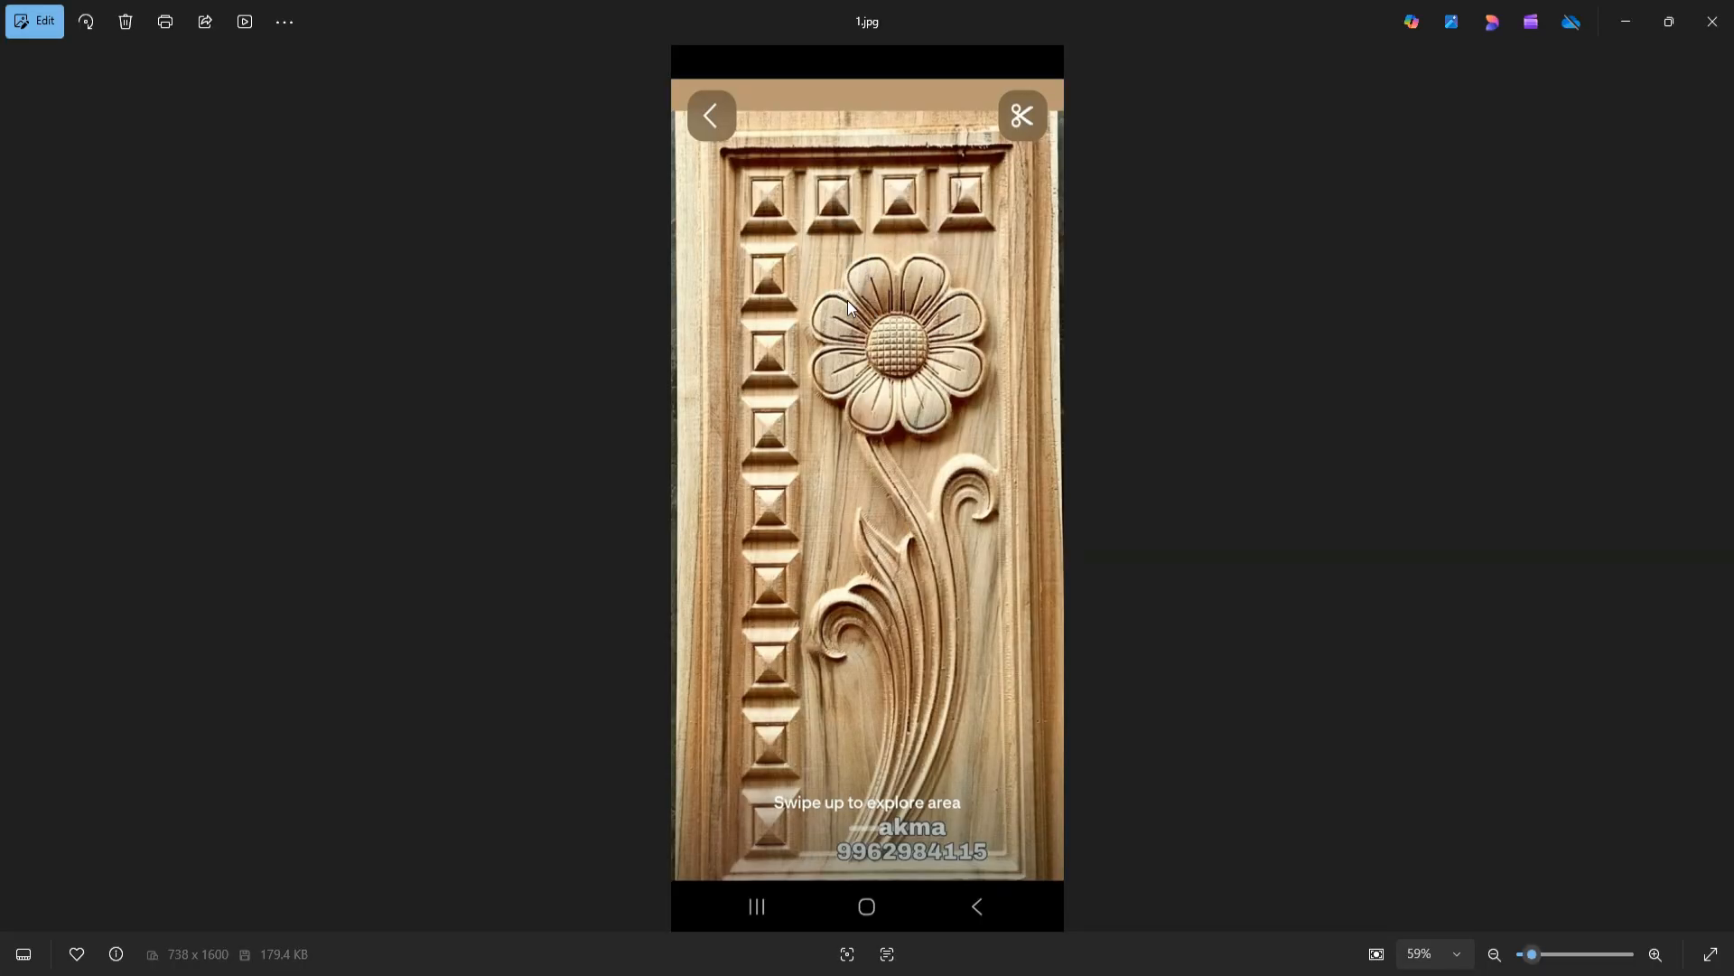
click(1625, 25)
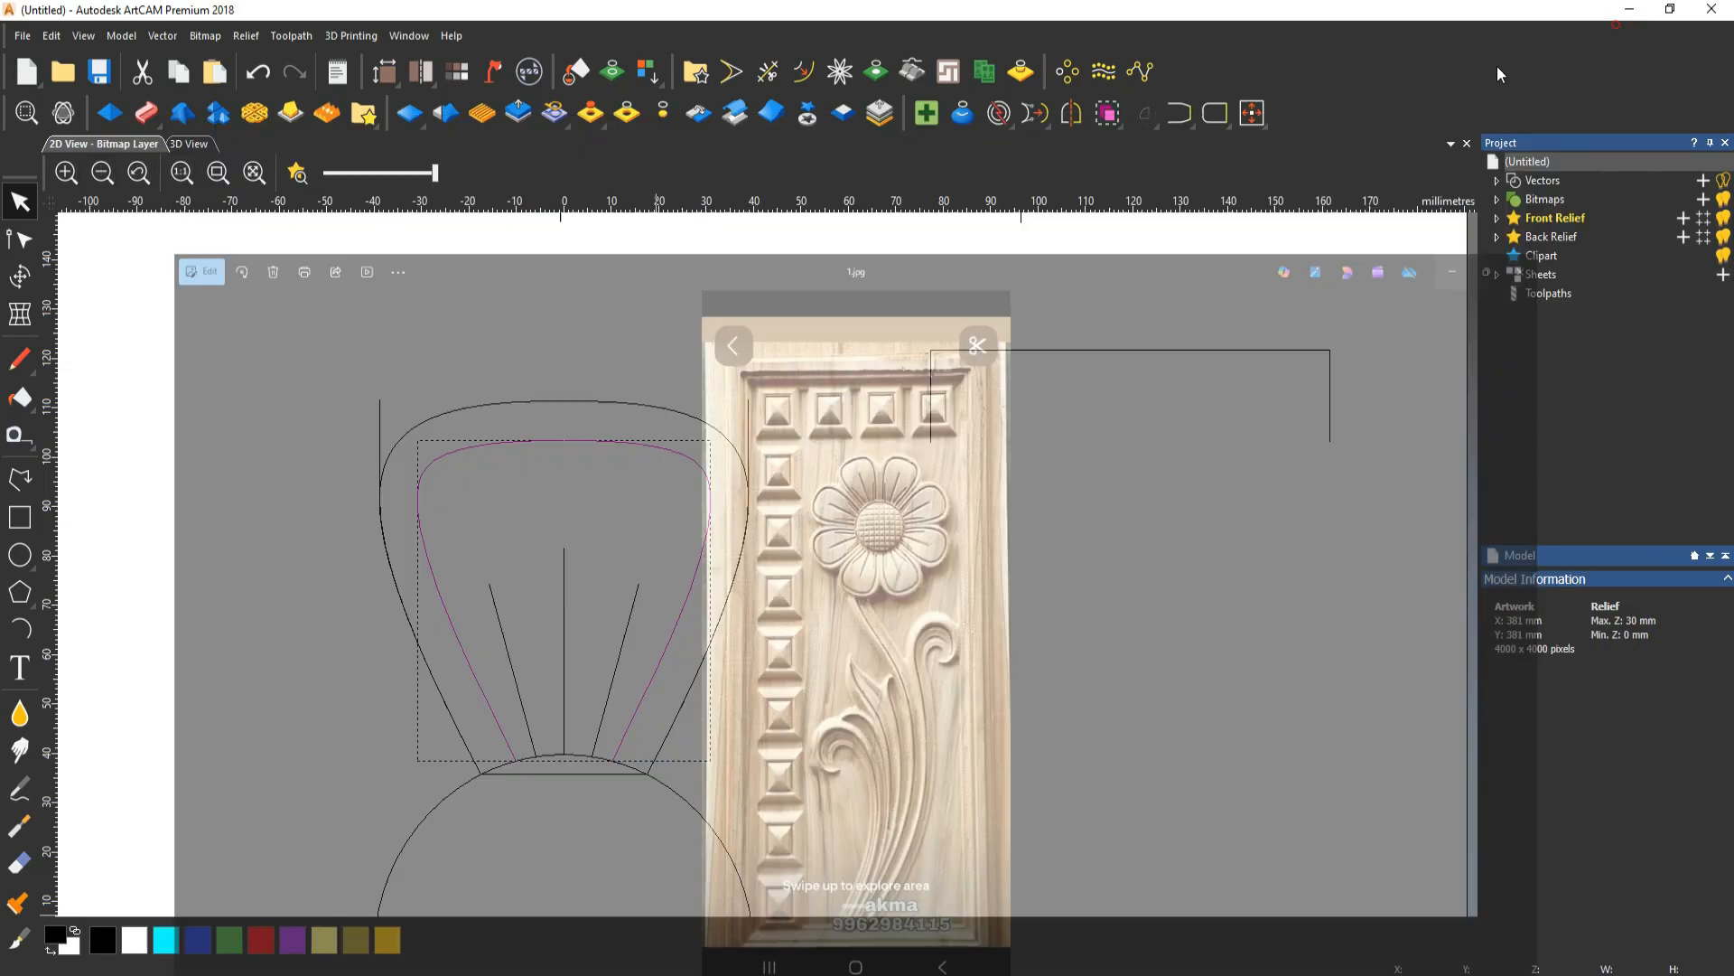
click(619, 486)
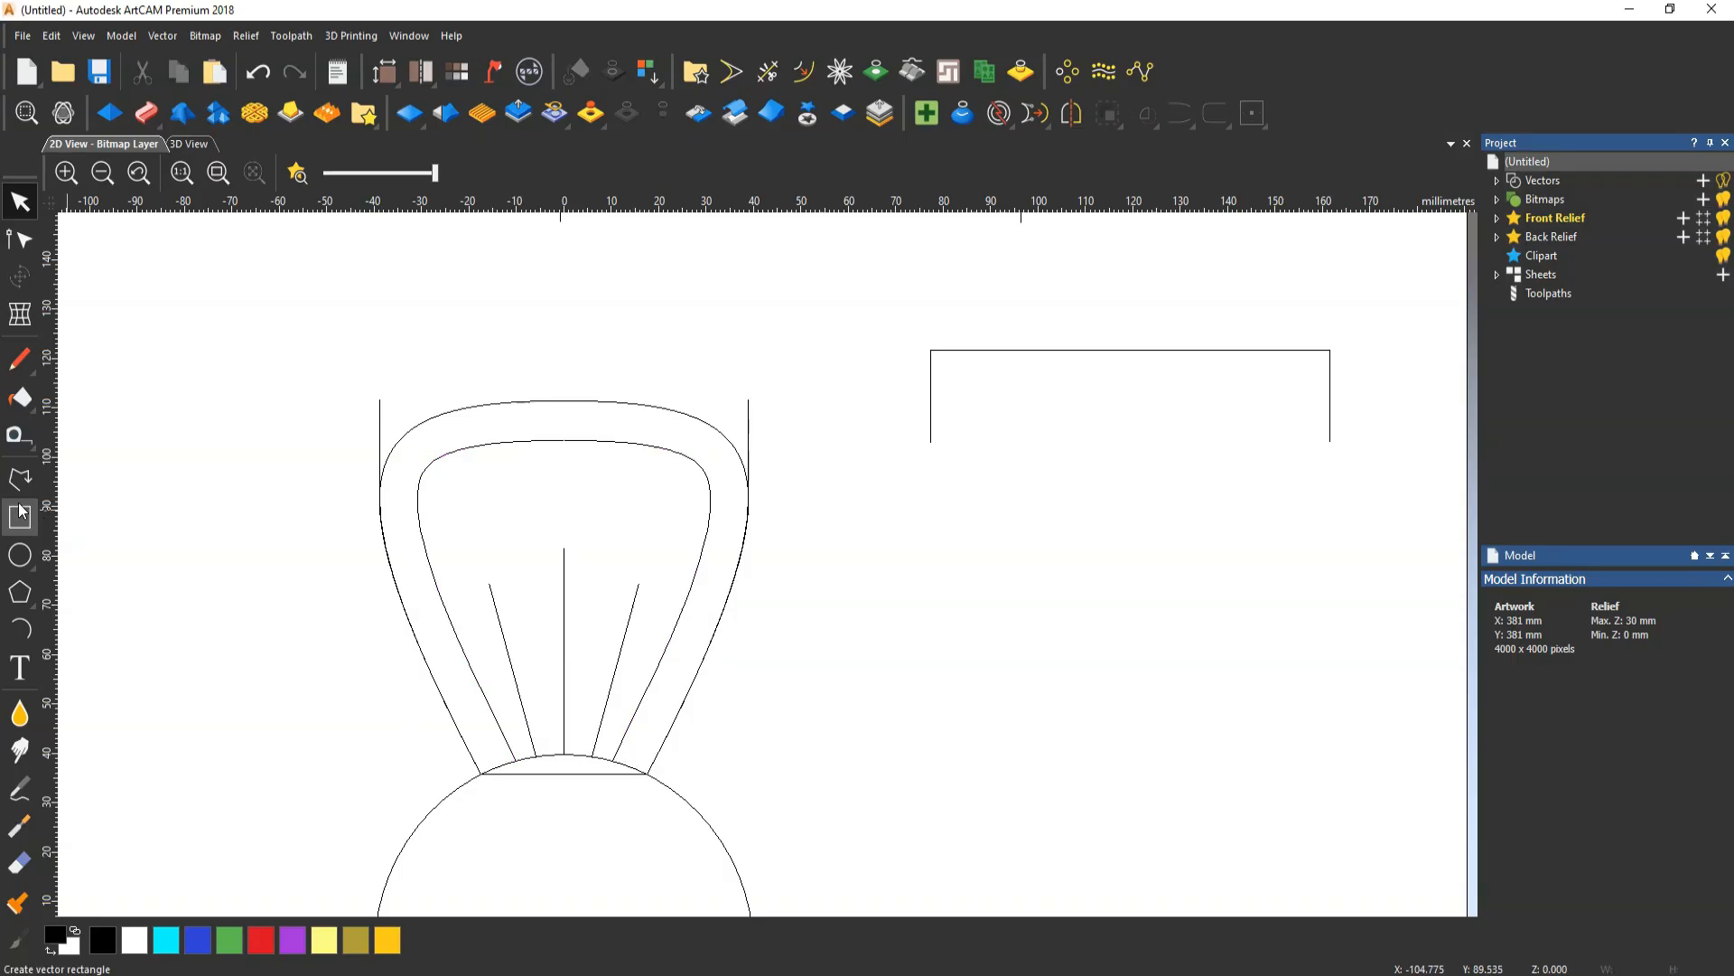
Draw a short diagonal line beside the petal and mirror it to the right, copied and joined, to form an inverted V profile
click(20, 478)
click(838, 576)
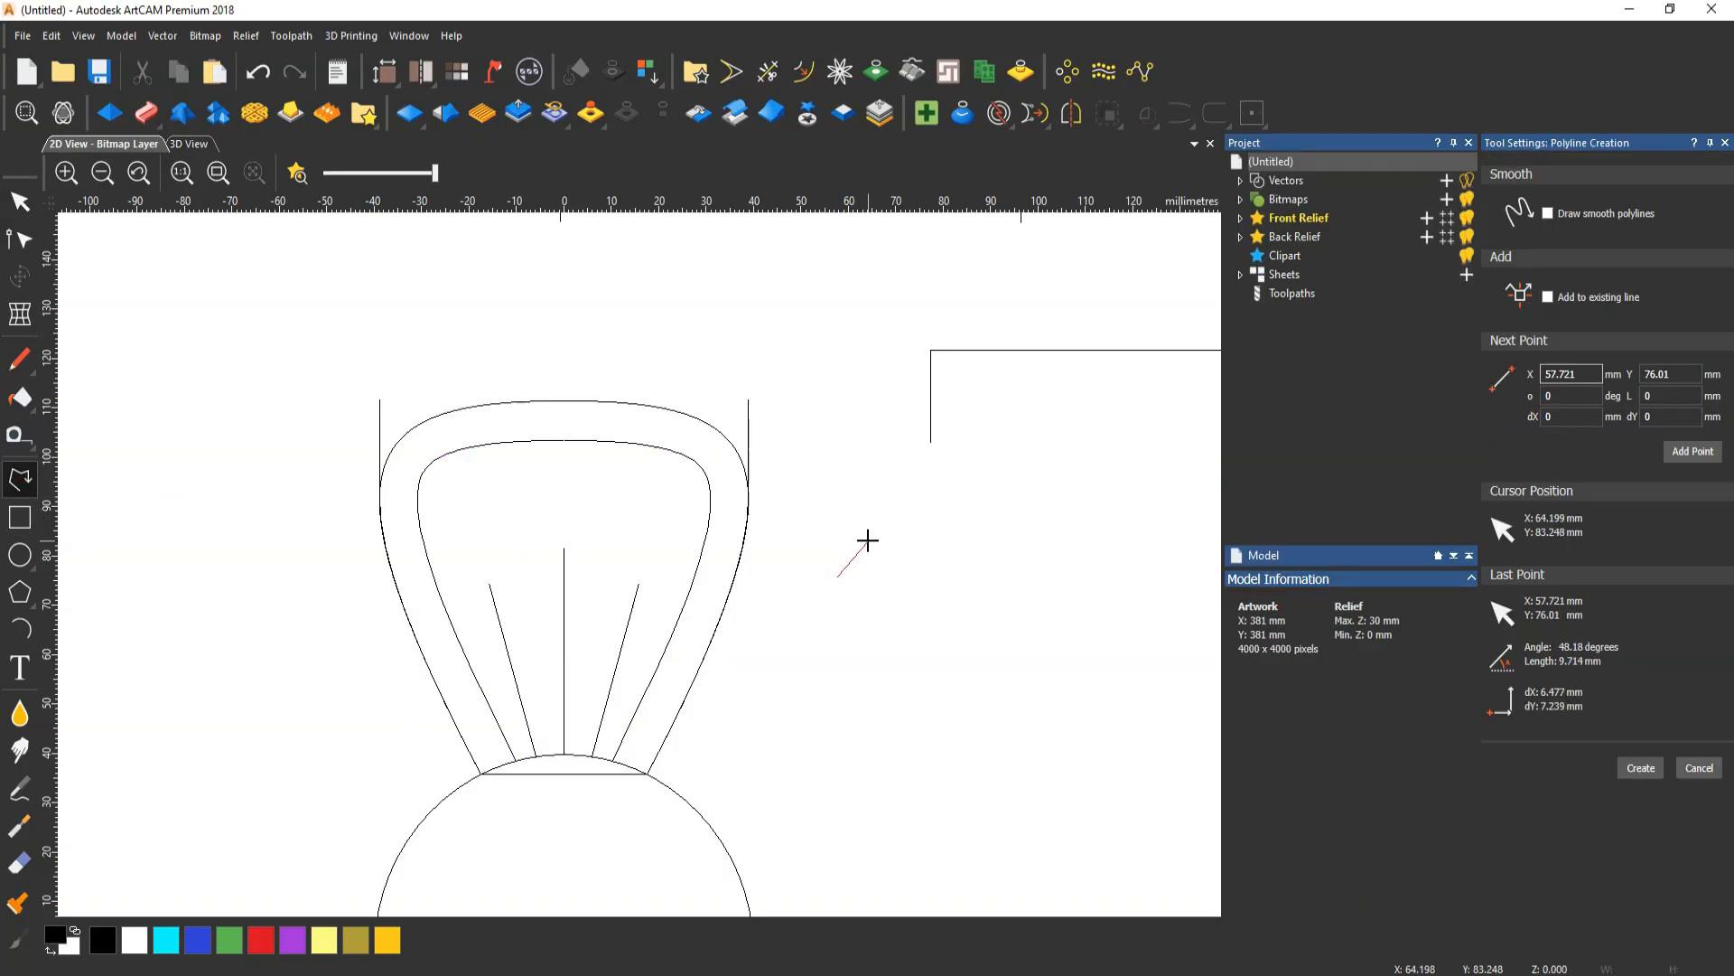
double_click(869, 539)
click(1063, 128)
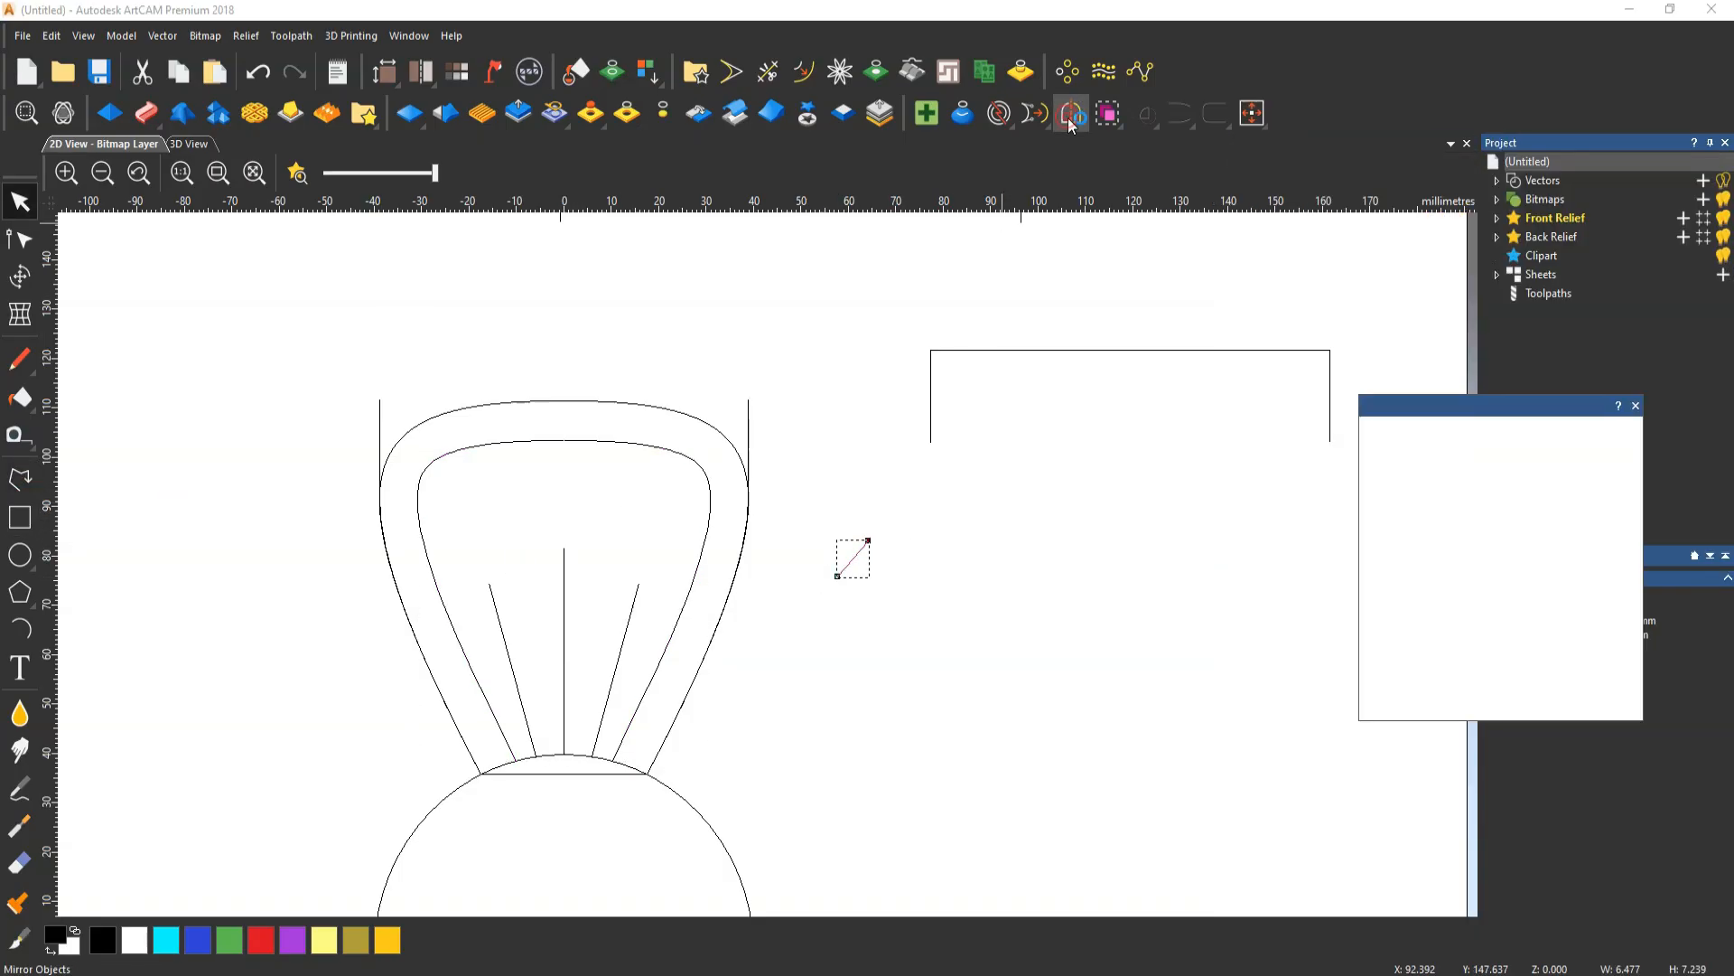
scroll(1428, 657, down, 1)
click(1387, 709)
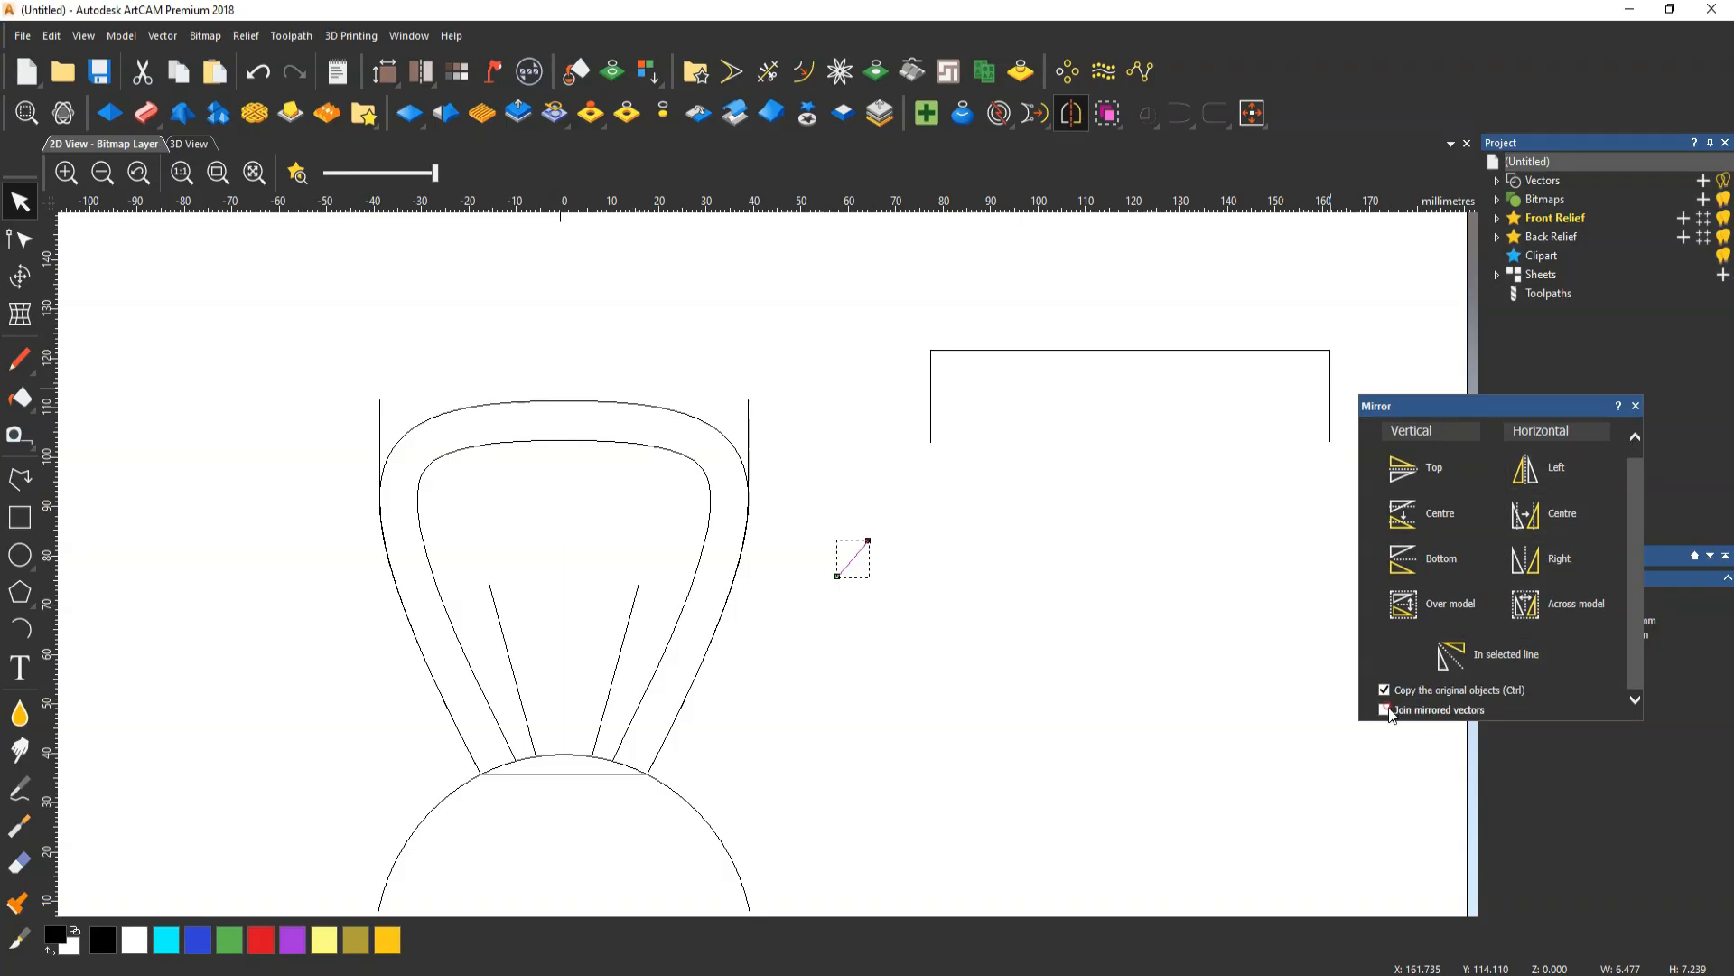
click(1535, 560)
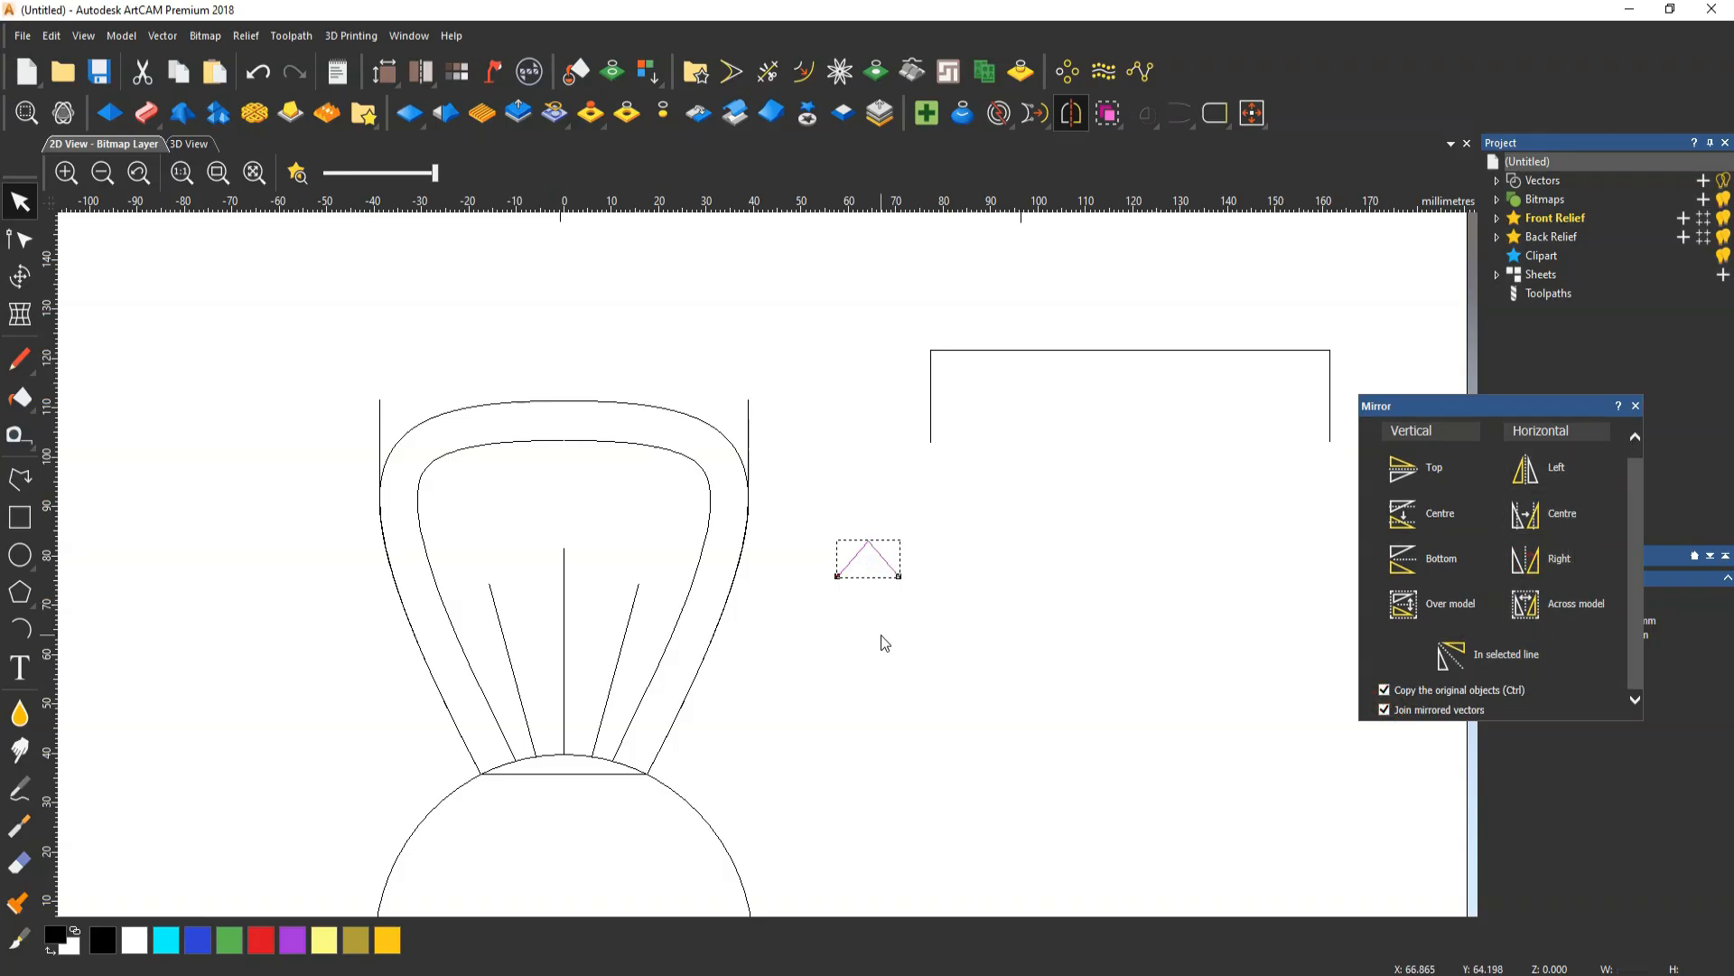
key(t)
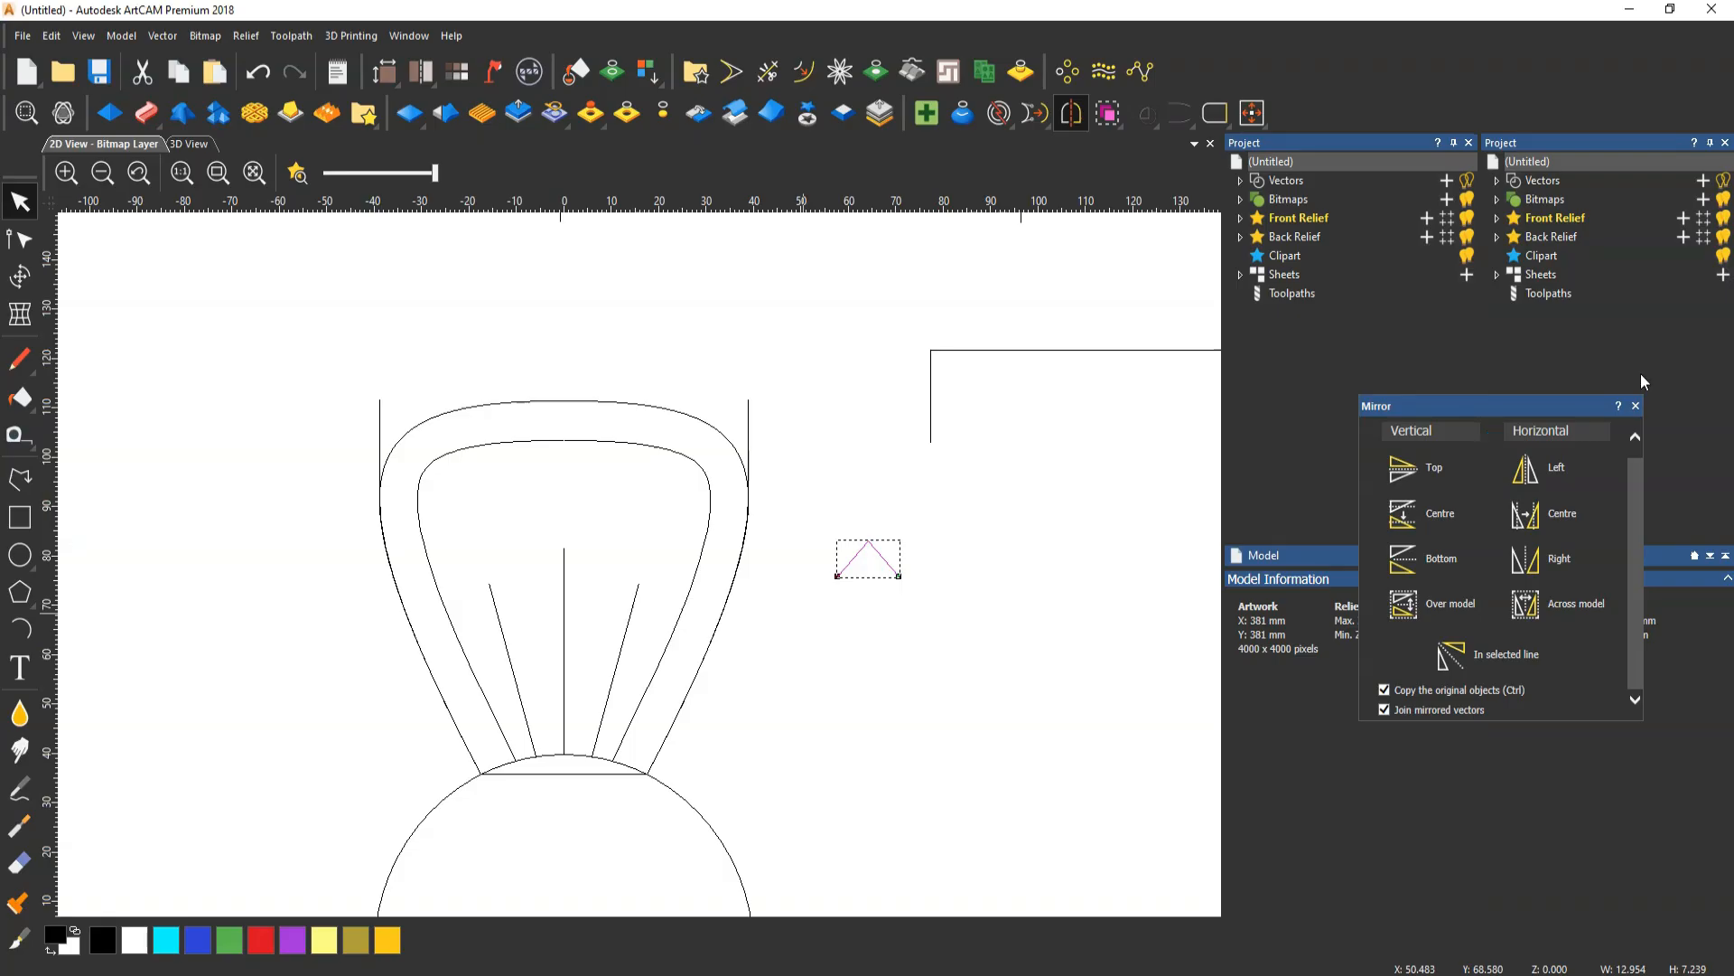
click(1635, 407)
click(145, 112)
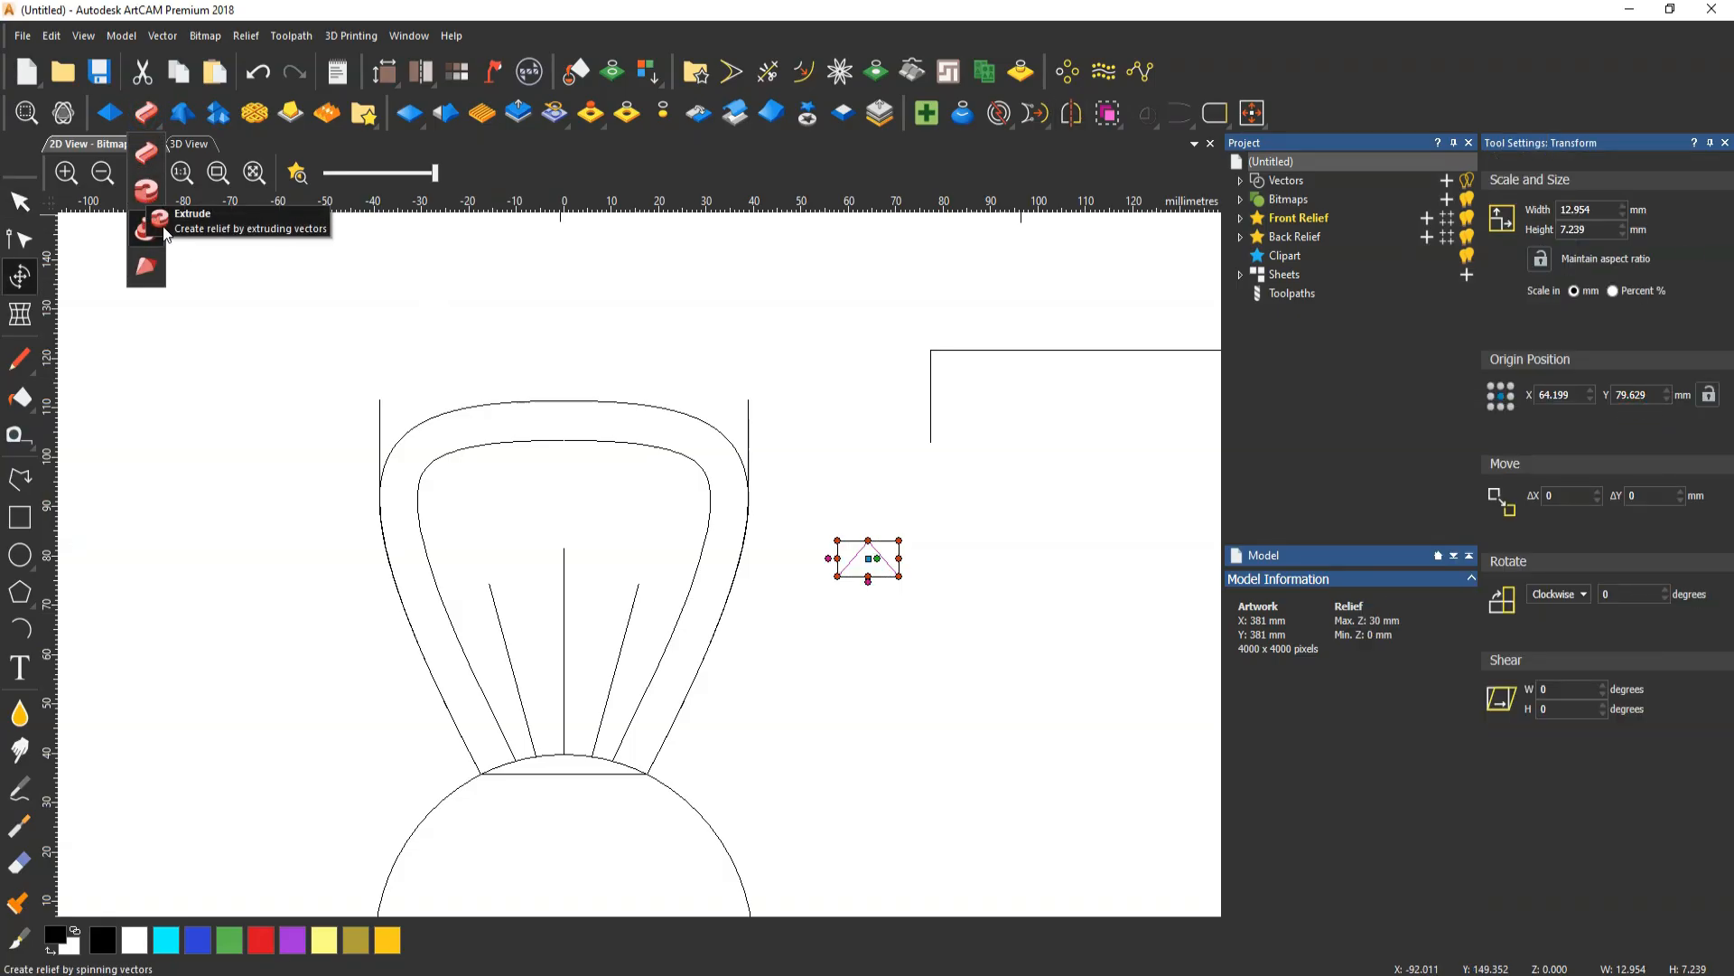
click(1599, 207)
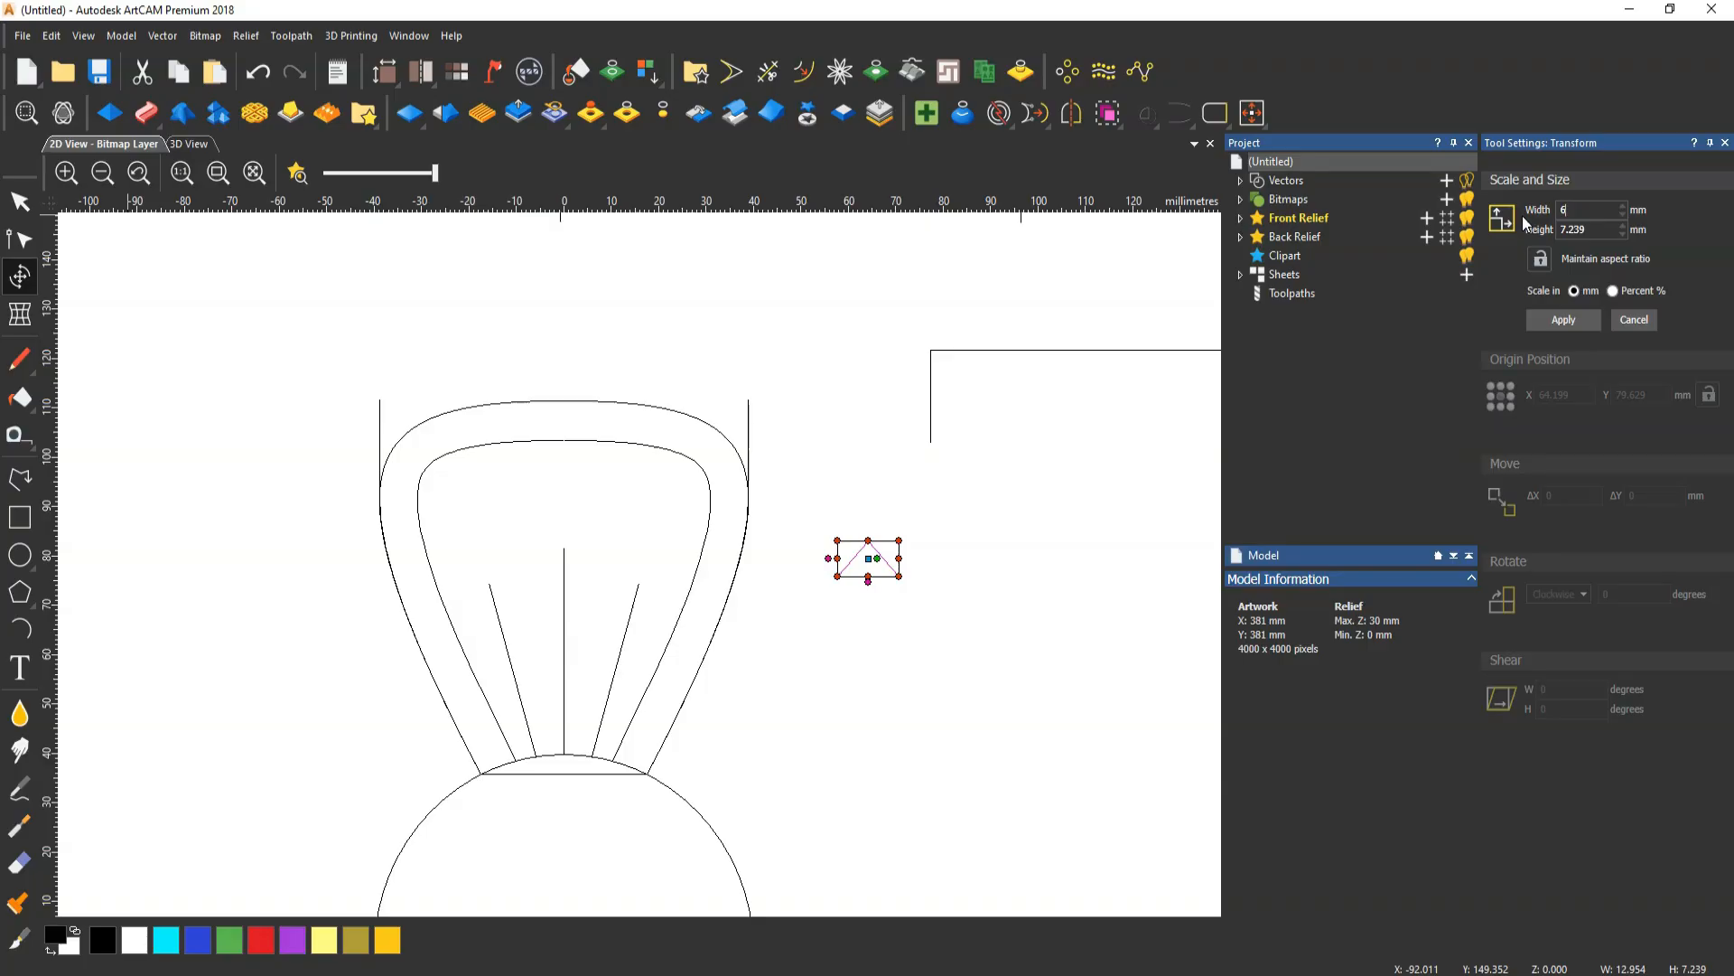
key(Escape)
click(1053, 514)
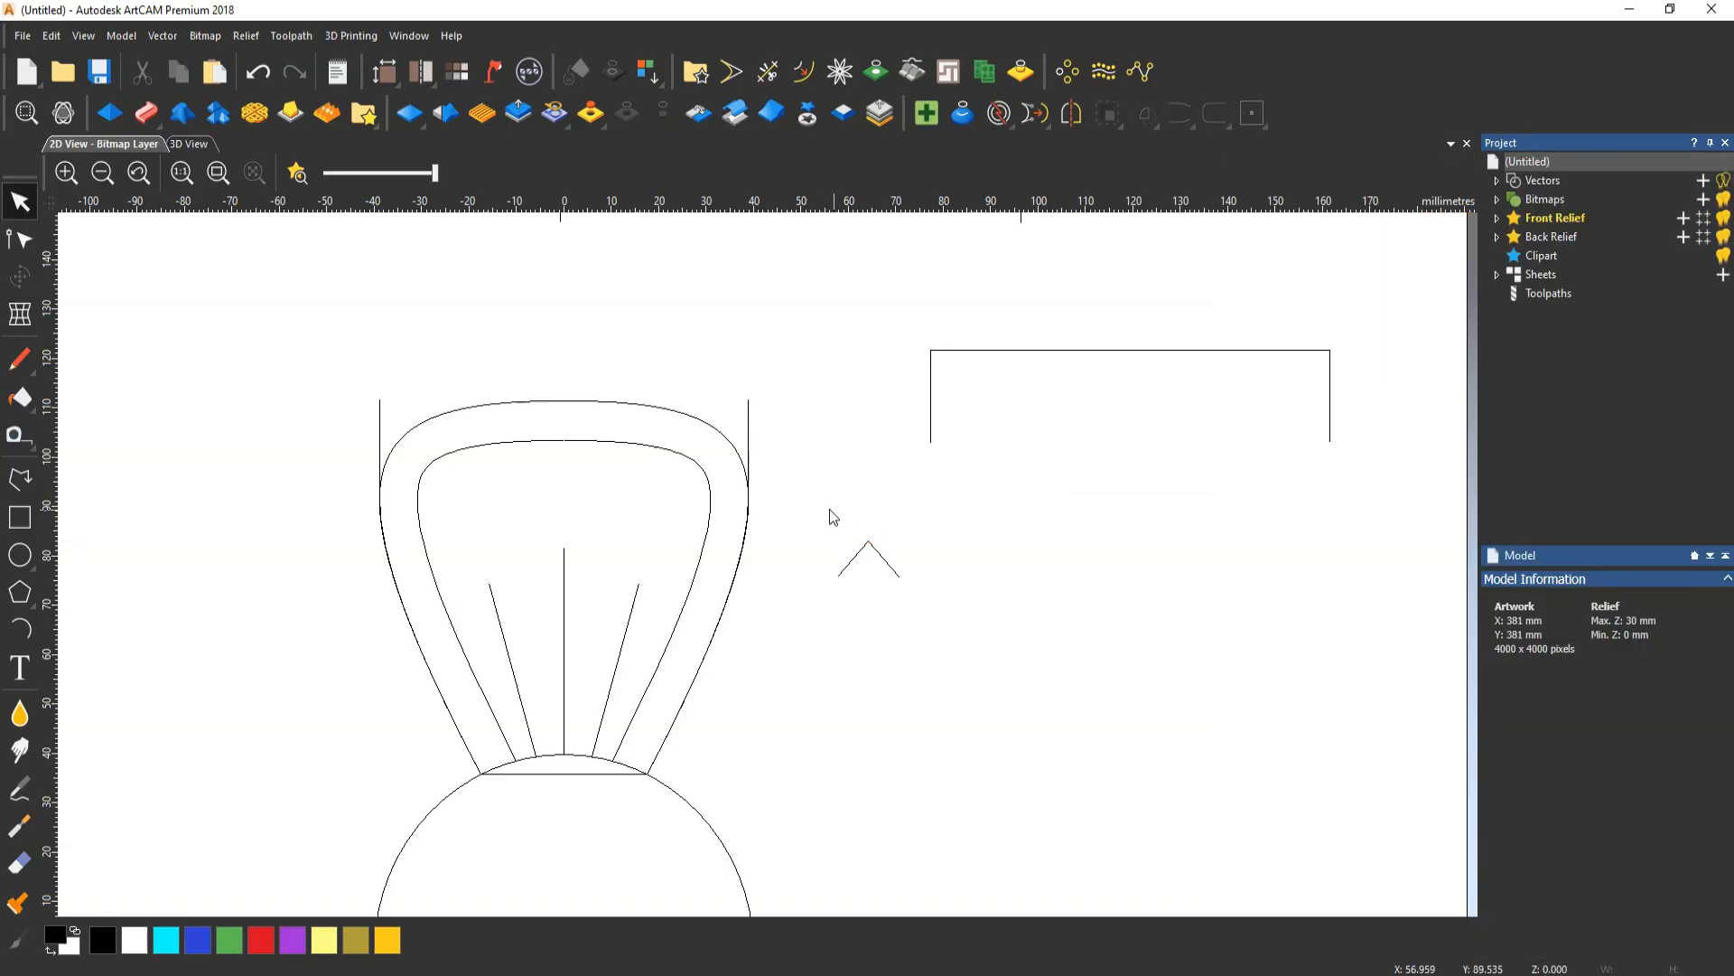
Scale the inverted V profile to a width of 6 mm, keeping its aspect ratio
drag(830, 507, 1016, 672)
click(20, 275)
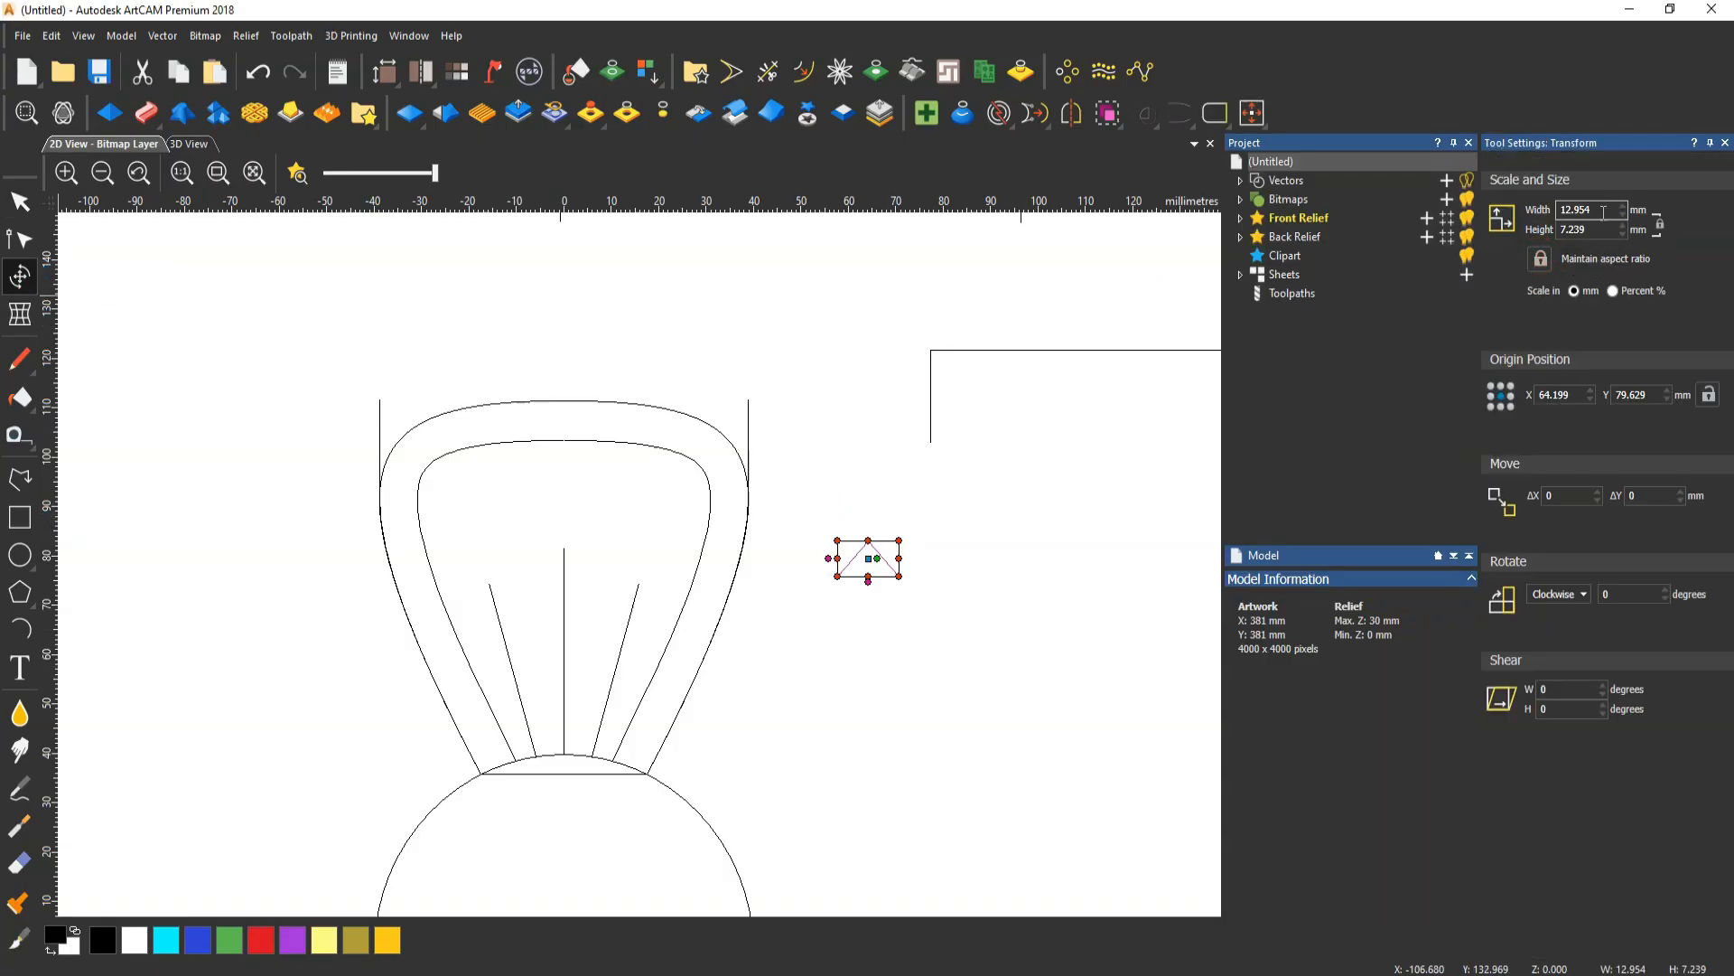
click(1599, 211)
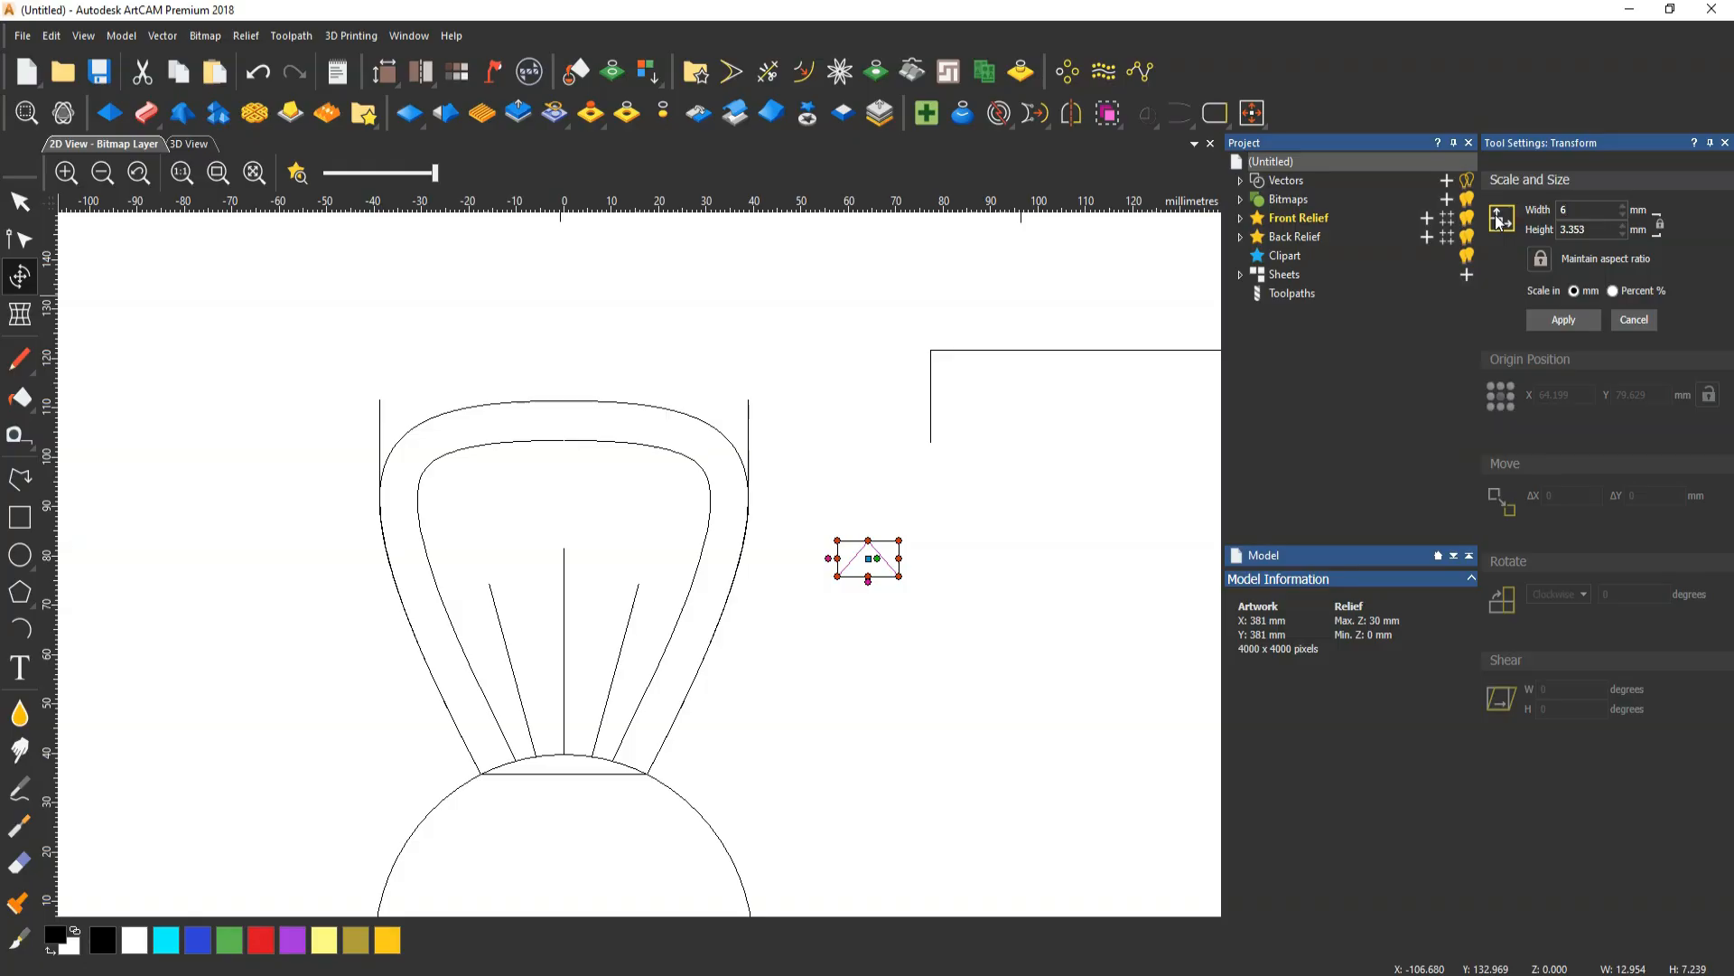
click(1563, 319)
key(Escape)
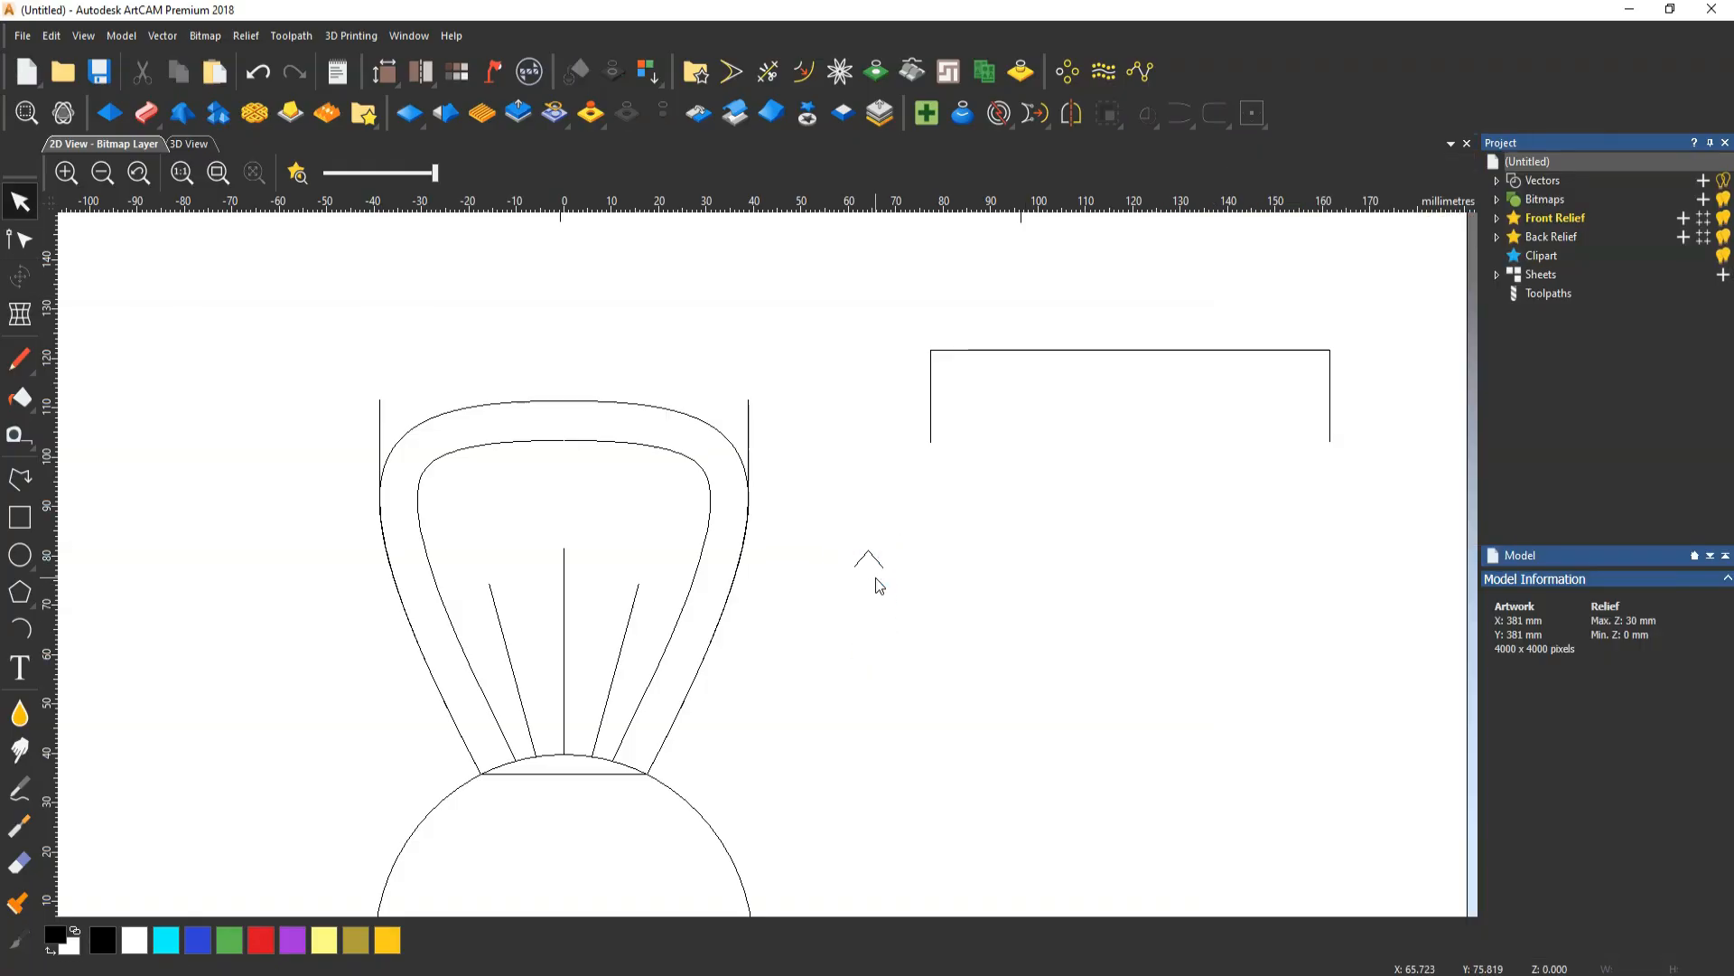
Join the left and right halves of the petal's inner outline into one vector
click(628, 443)
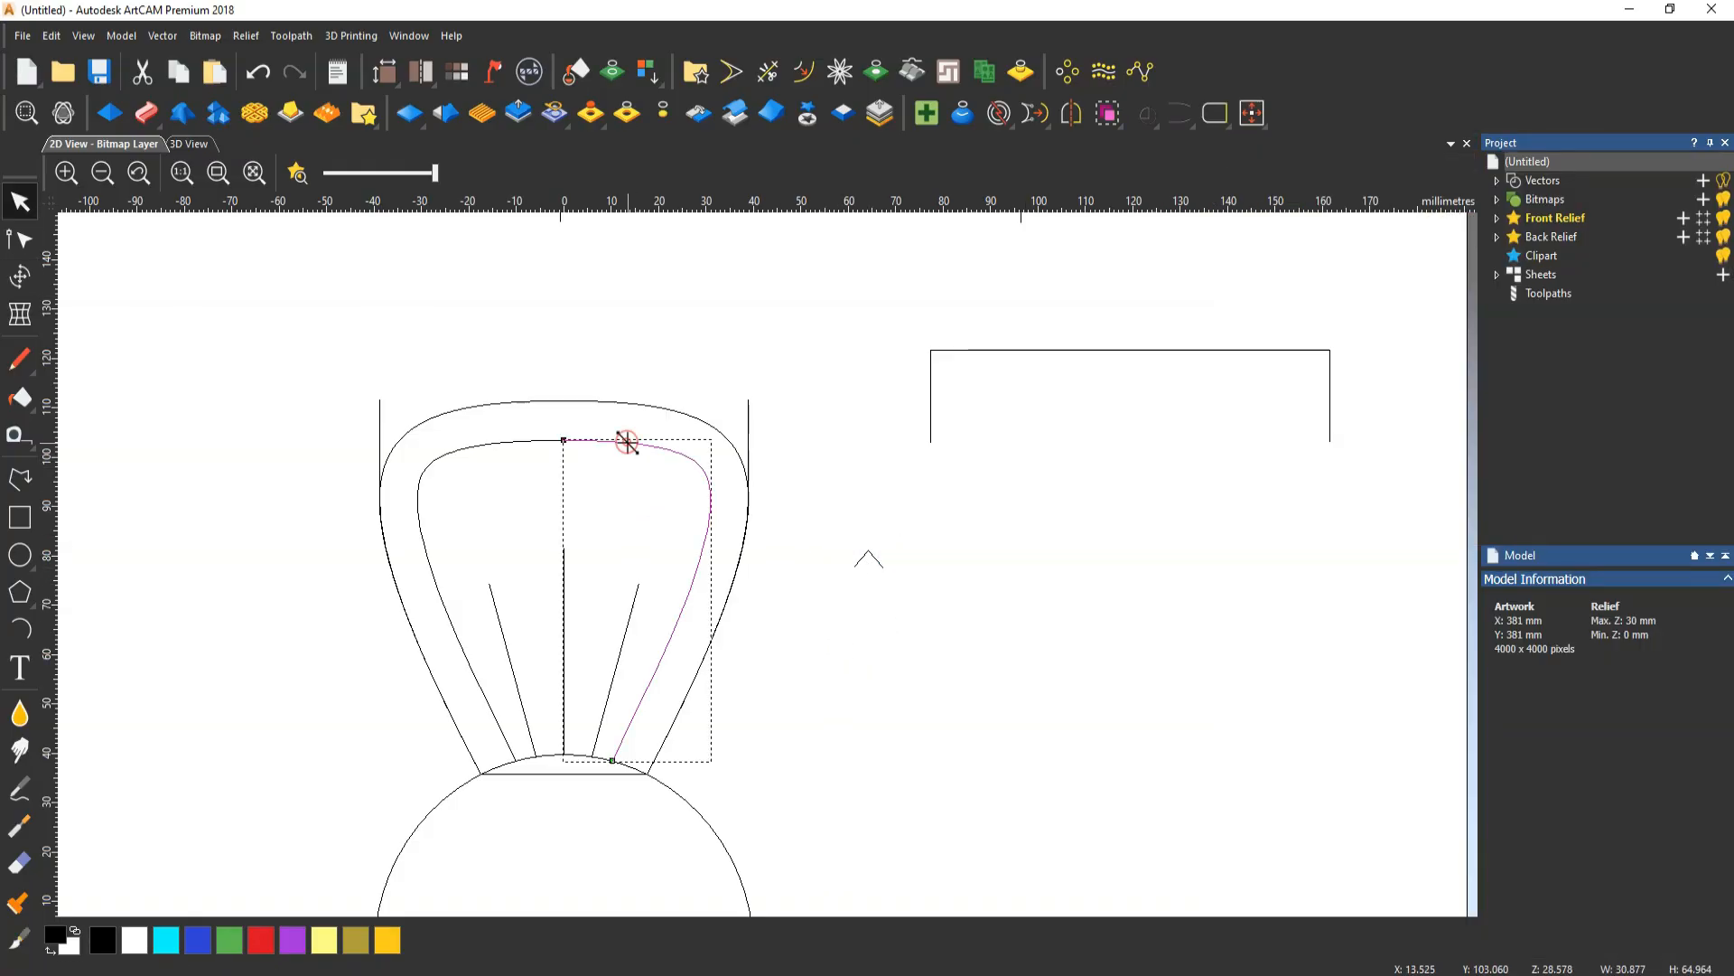
shift+click(523, 442)
click(1171, 113)
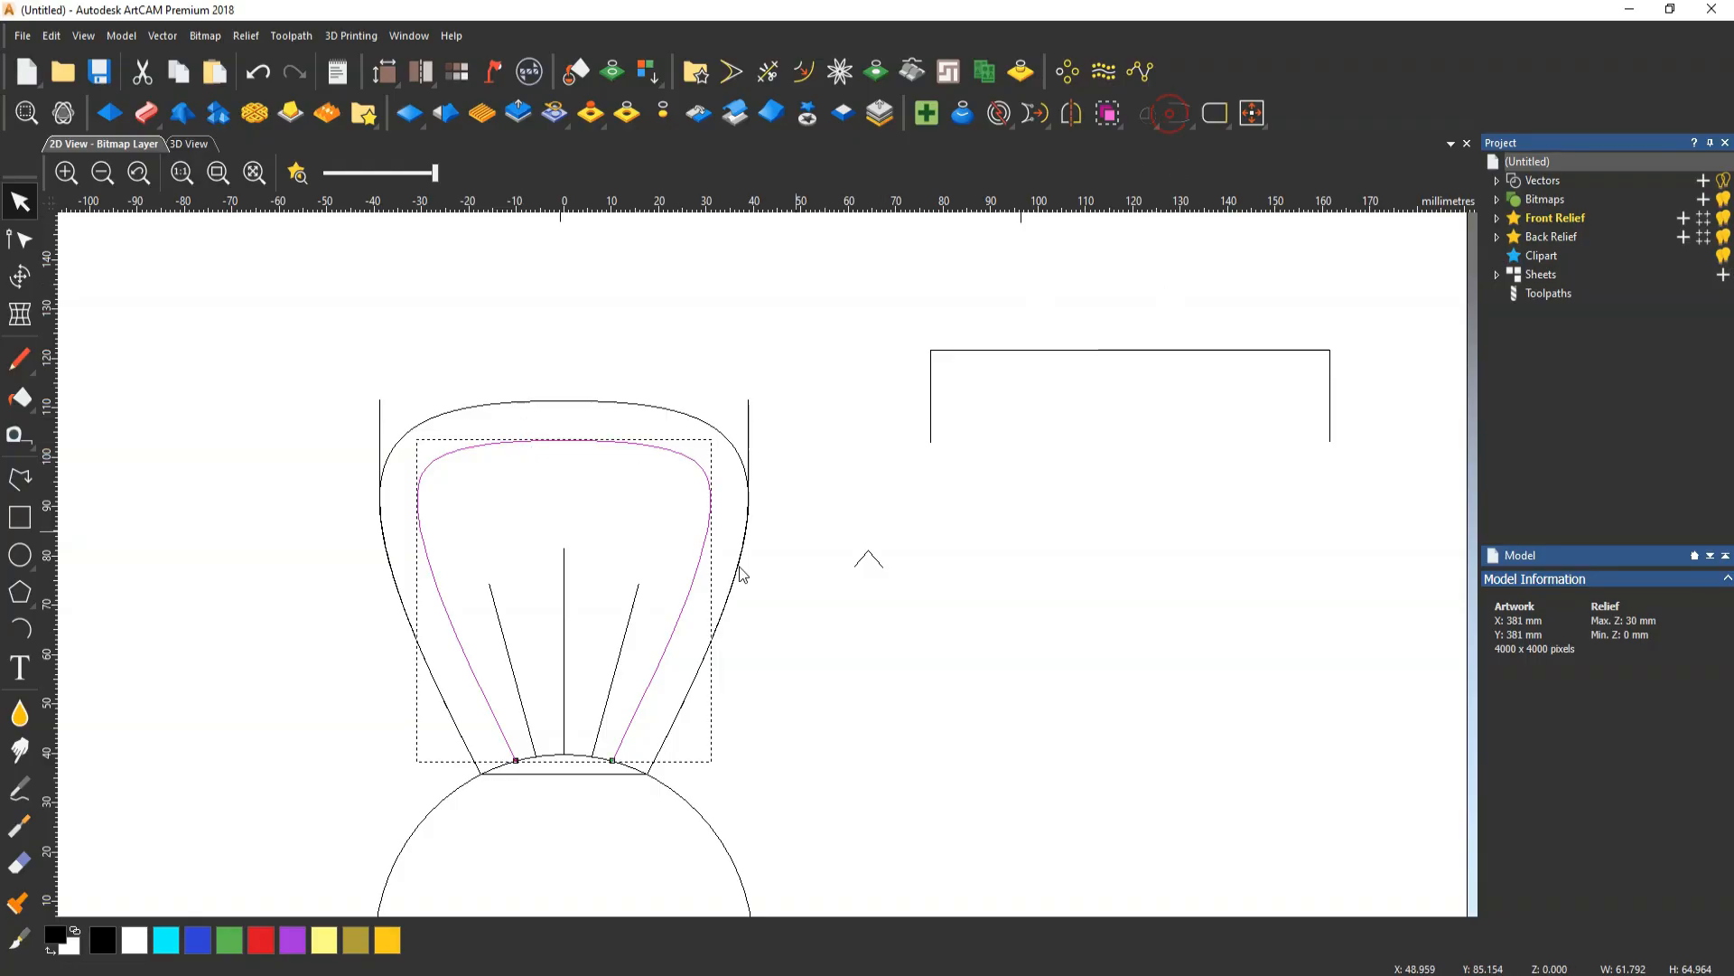
Draw a horizontal line about 36 mm long below the V profile and bend it upward into an arc about 4.8 mm high
click(20, 478)
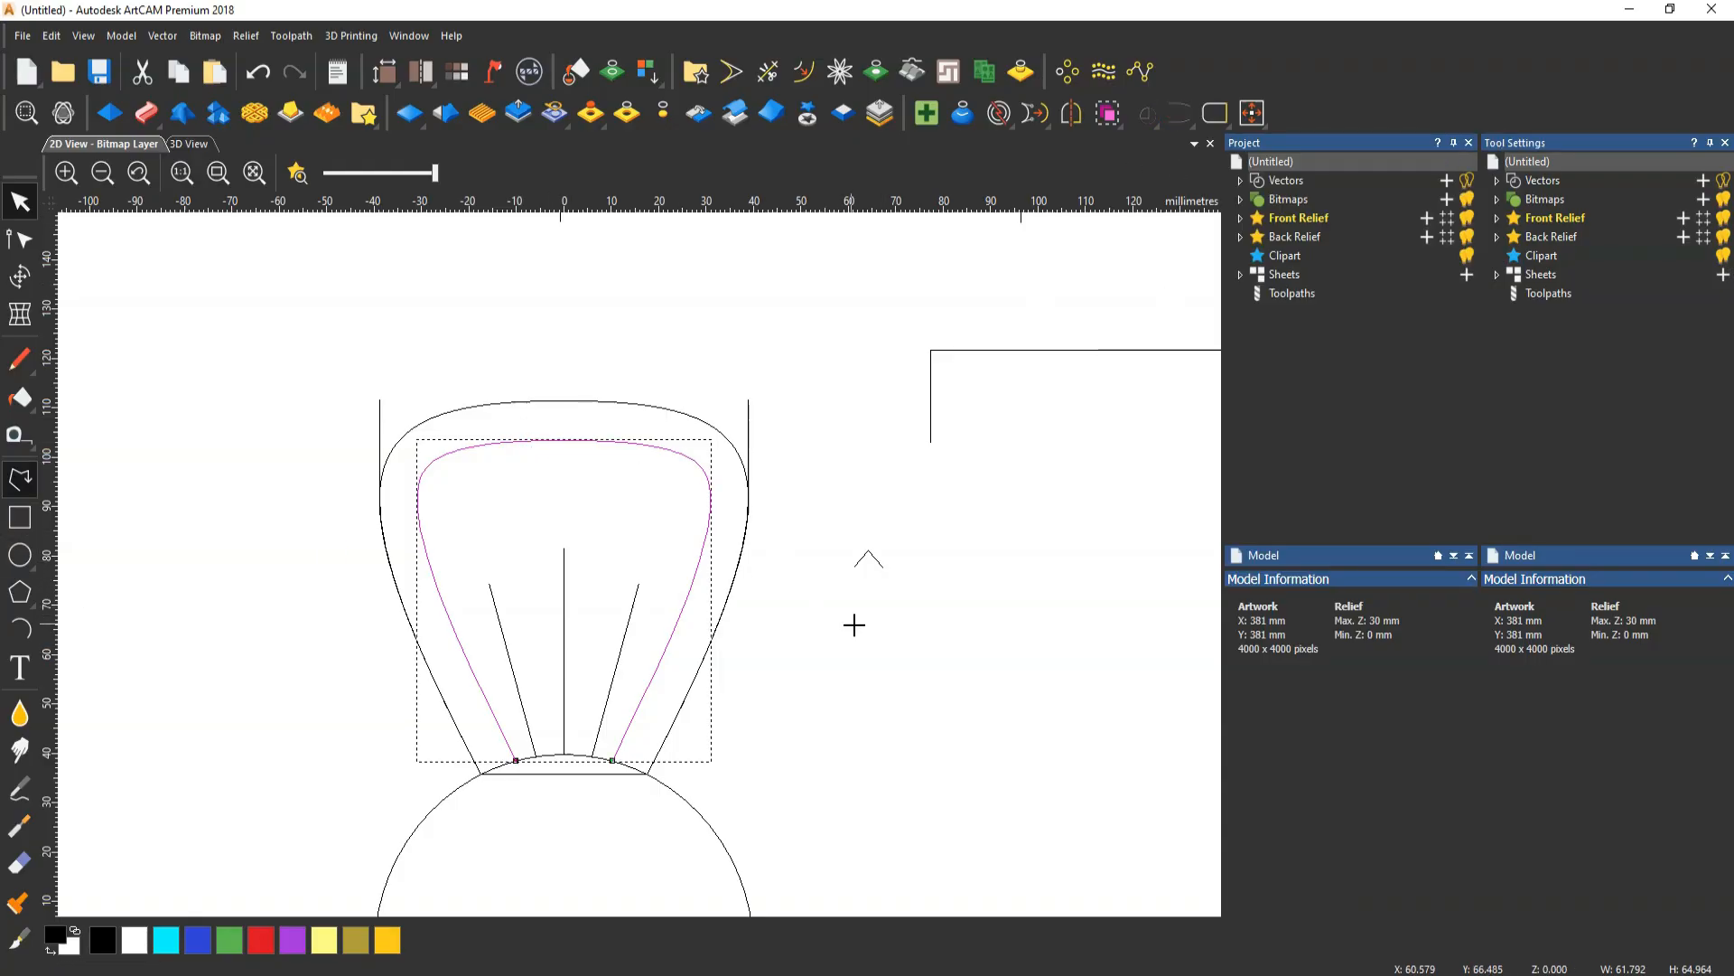
click(830, 631)
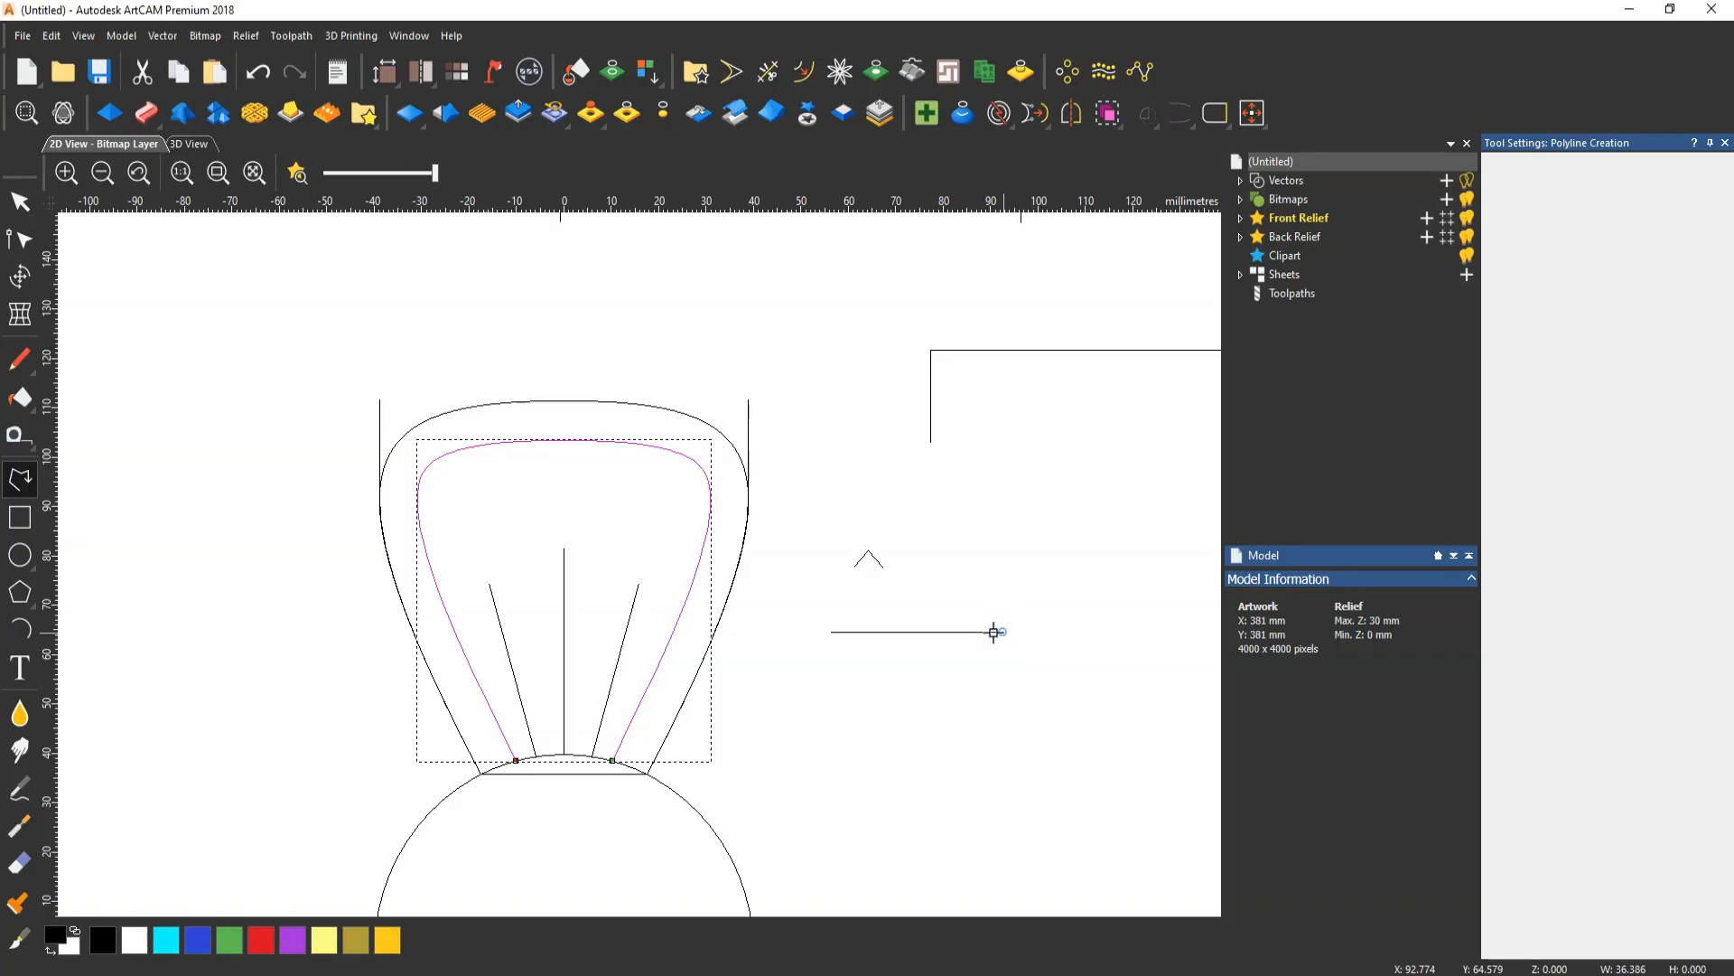
click(1002, 632)
key(n)
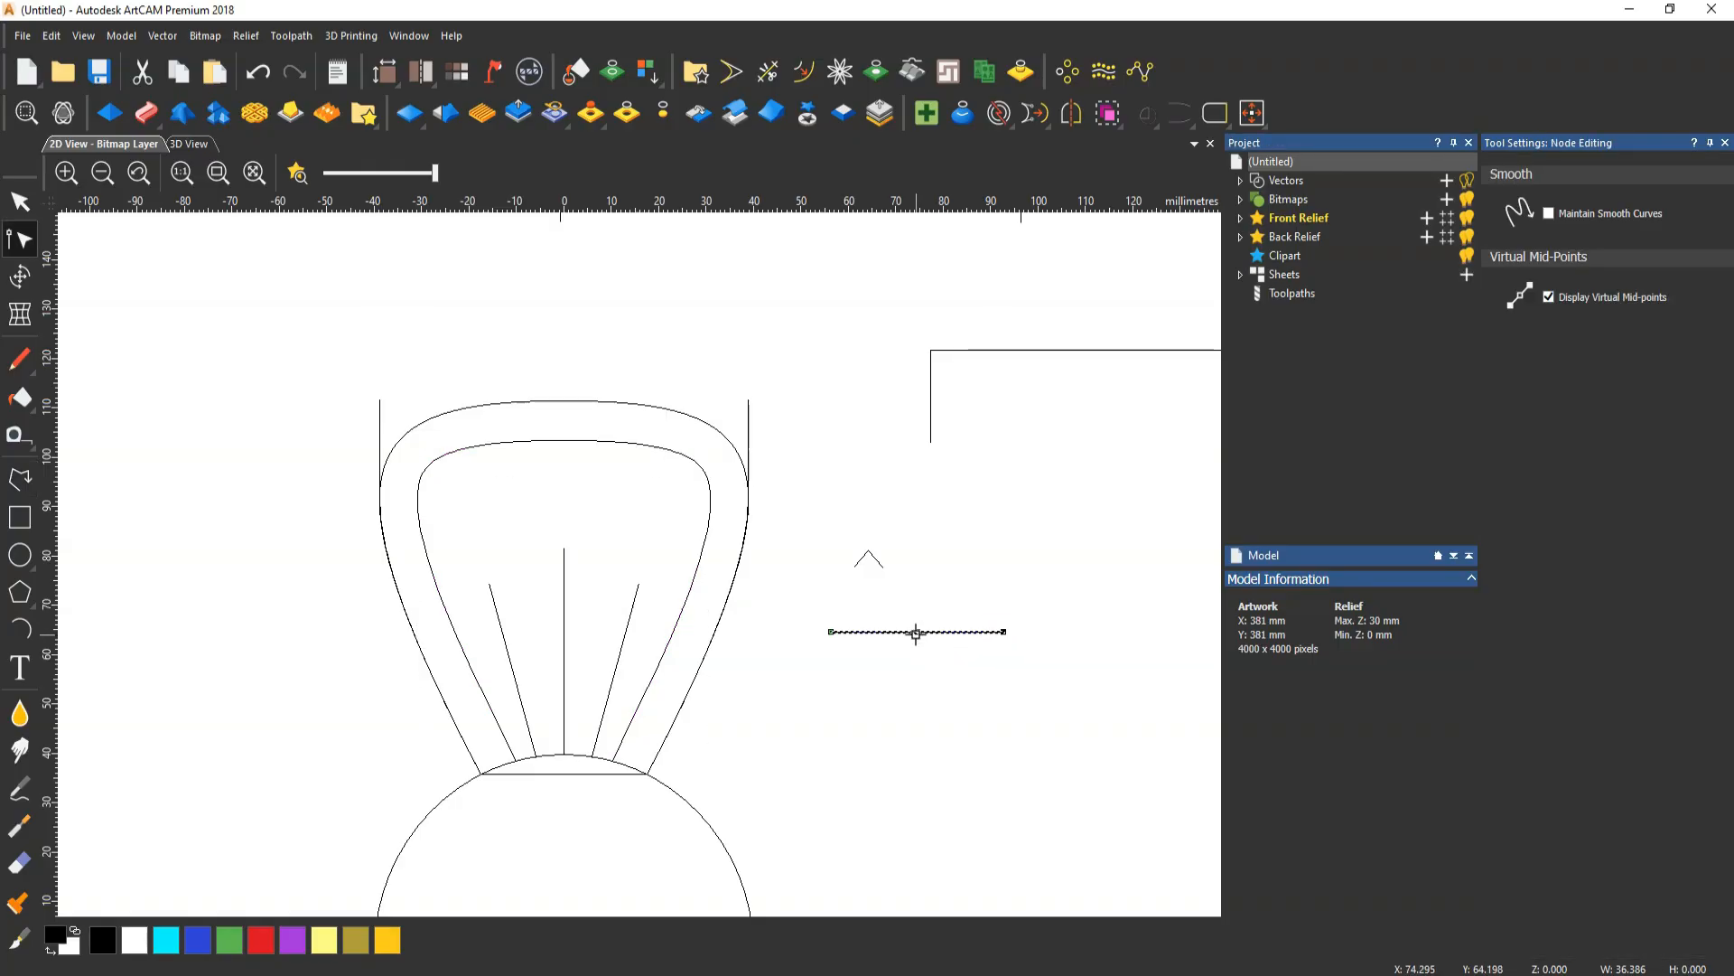
drag(916, 633, 916, 608)
key(n)
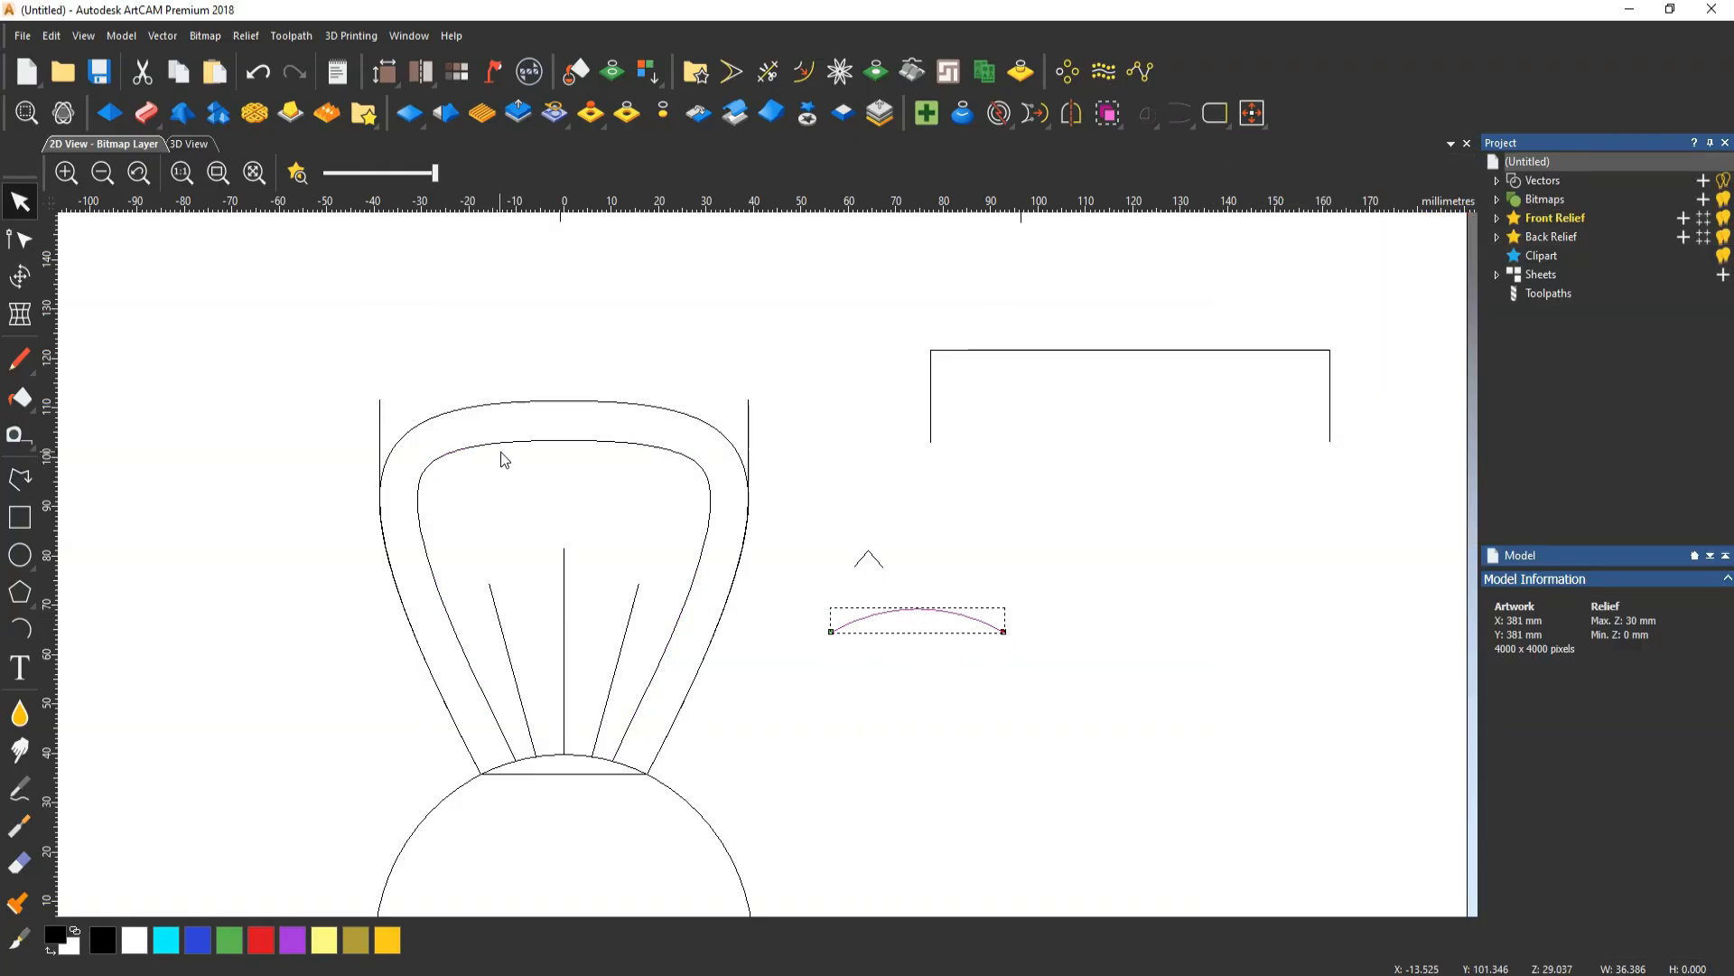
Set up an extrusion along the petal's inner outline as centreline, with the inverted V as its start profile
click(506, 441)
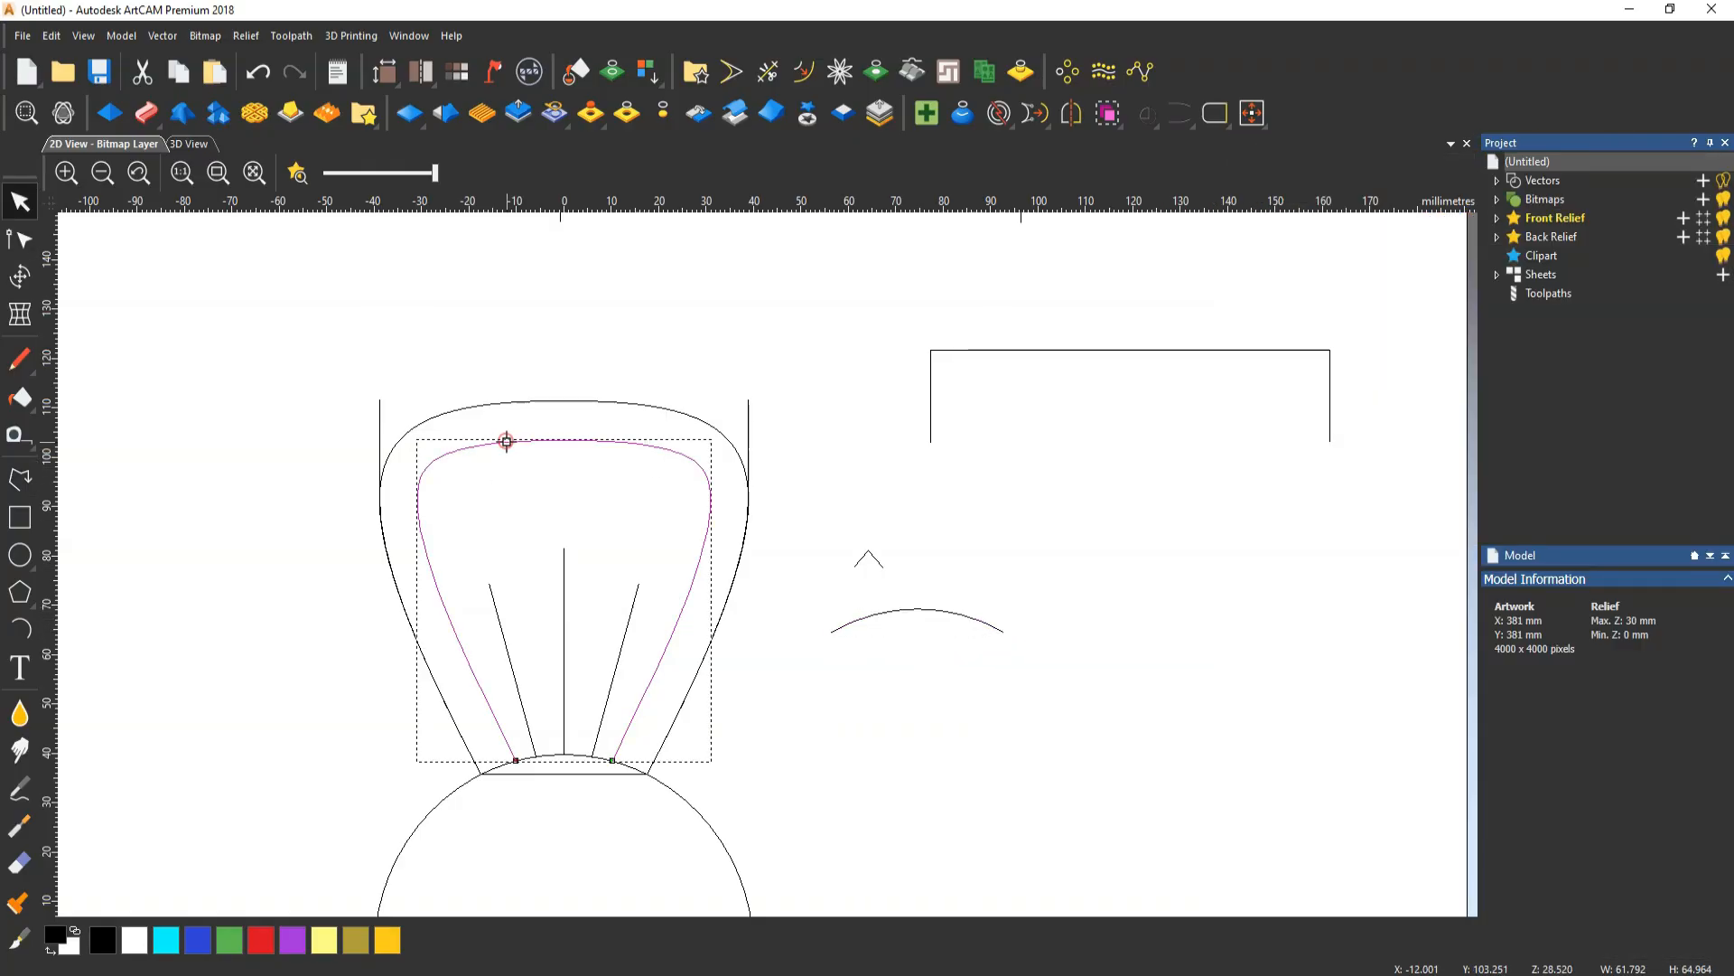
click(141, 116)
click(147, 190)
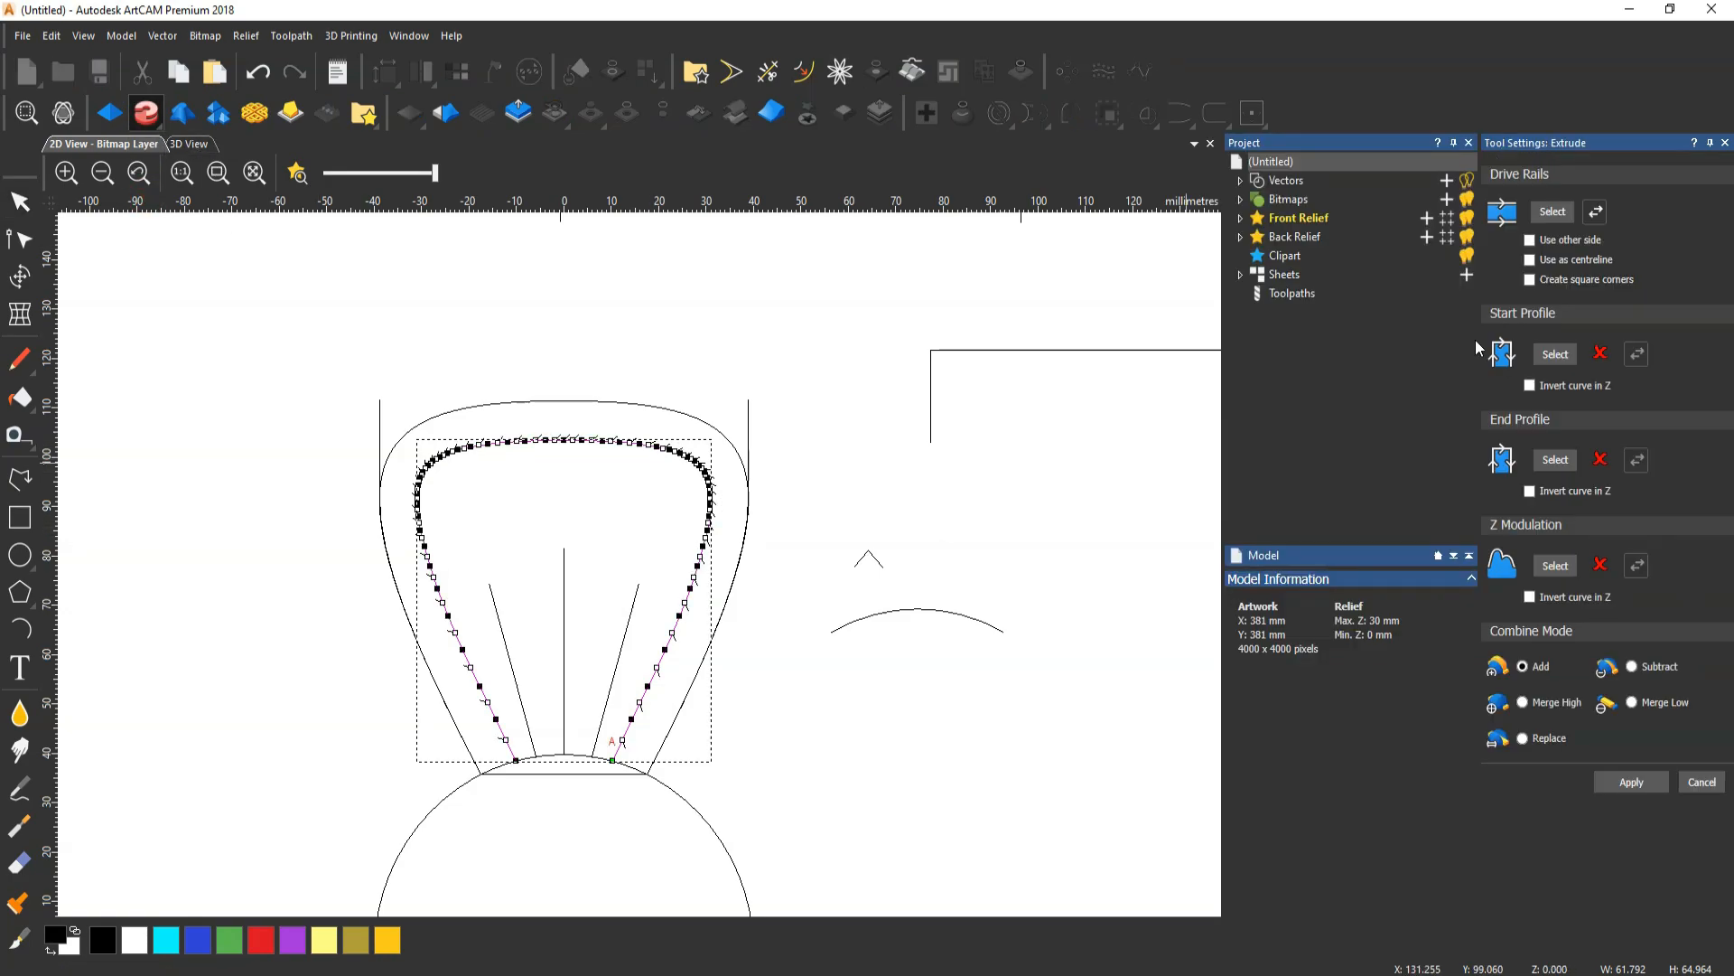
click(854, 545)
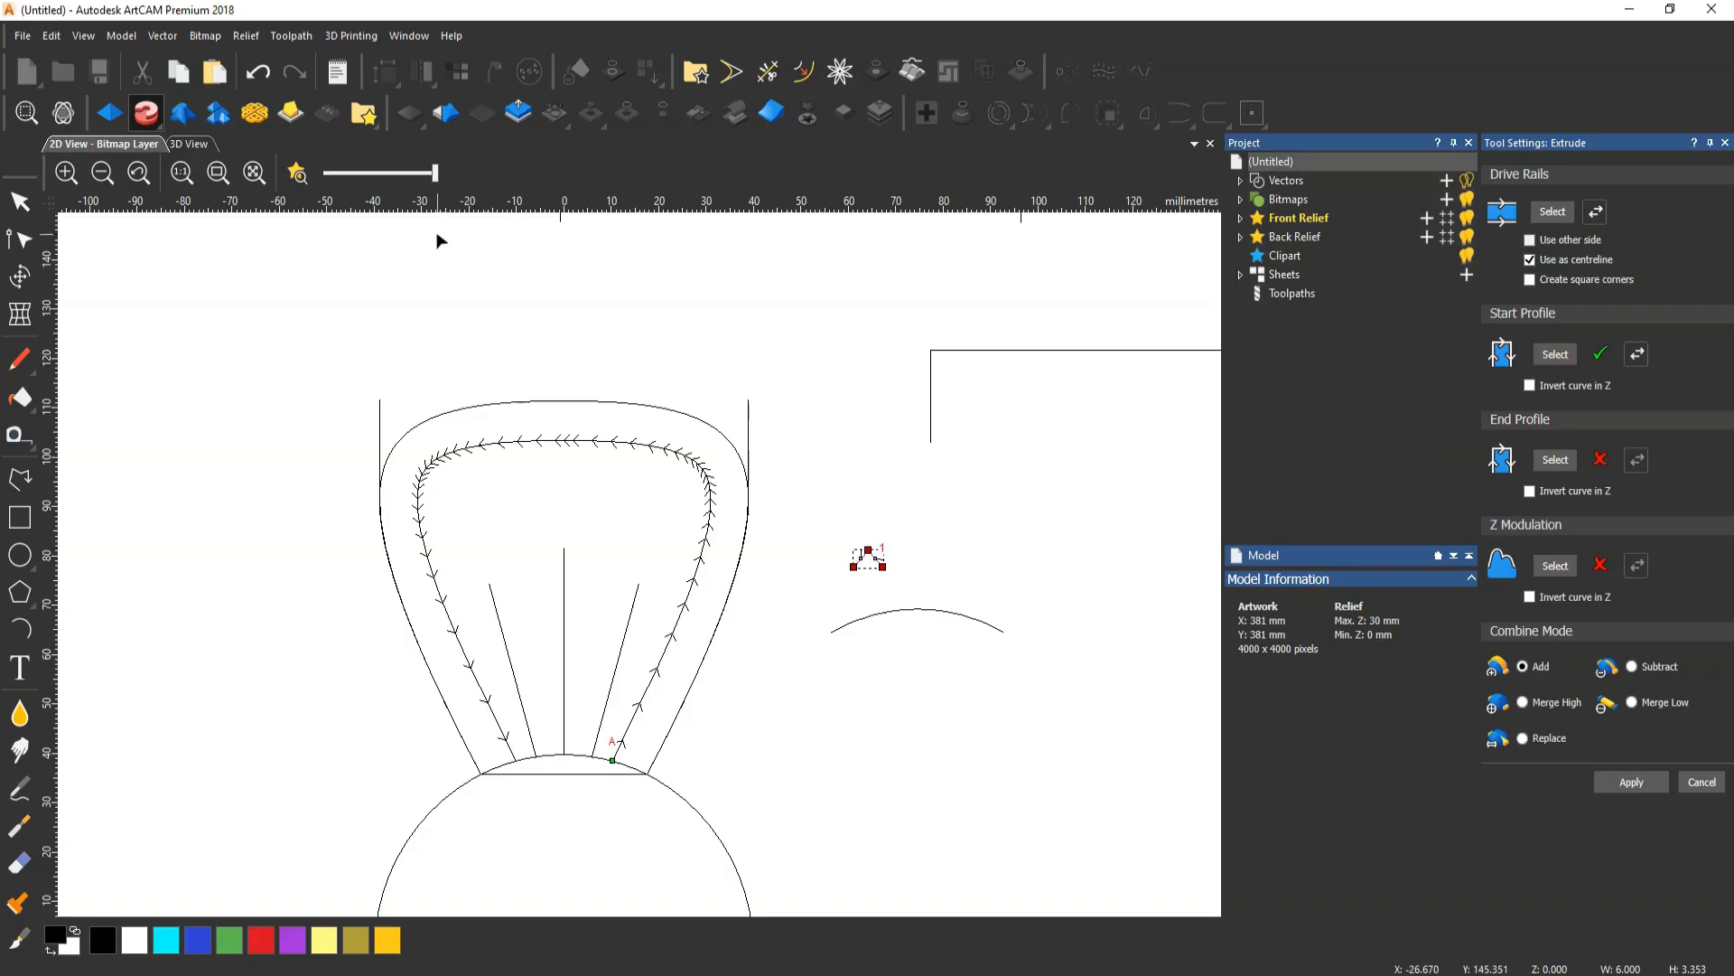
Examine the ends of the extruded V shape along the inner outline in the 3D preview, with vectors hidden
click(294, 174)
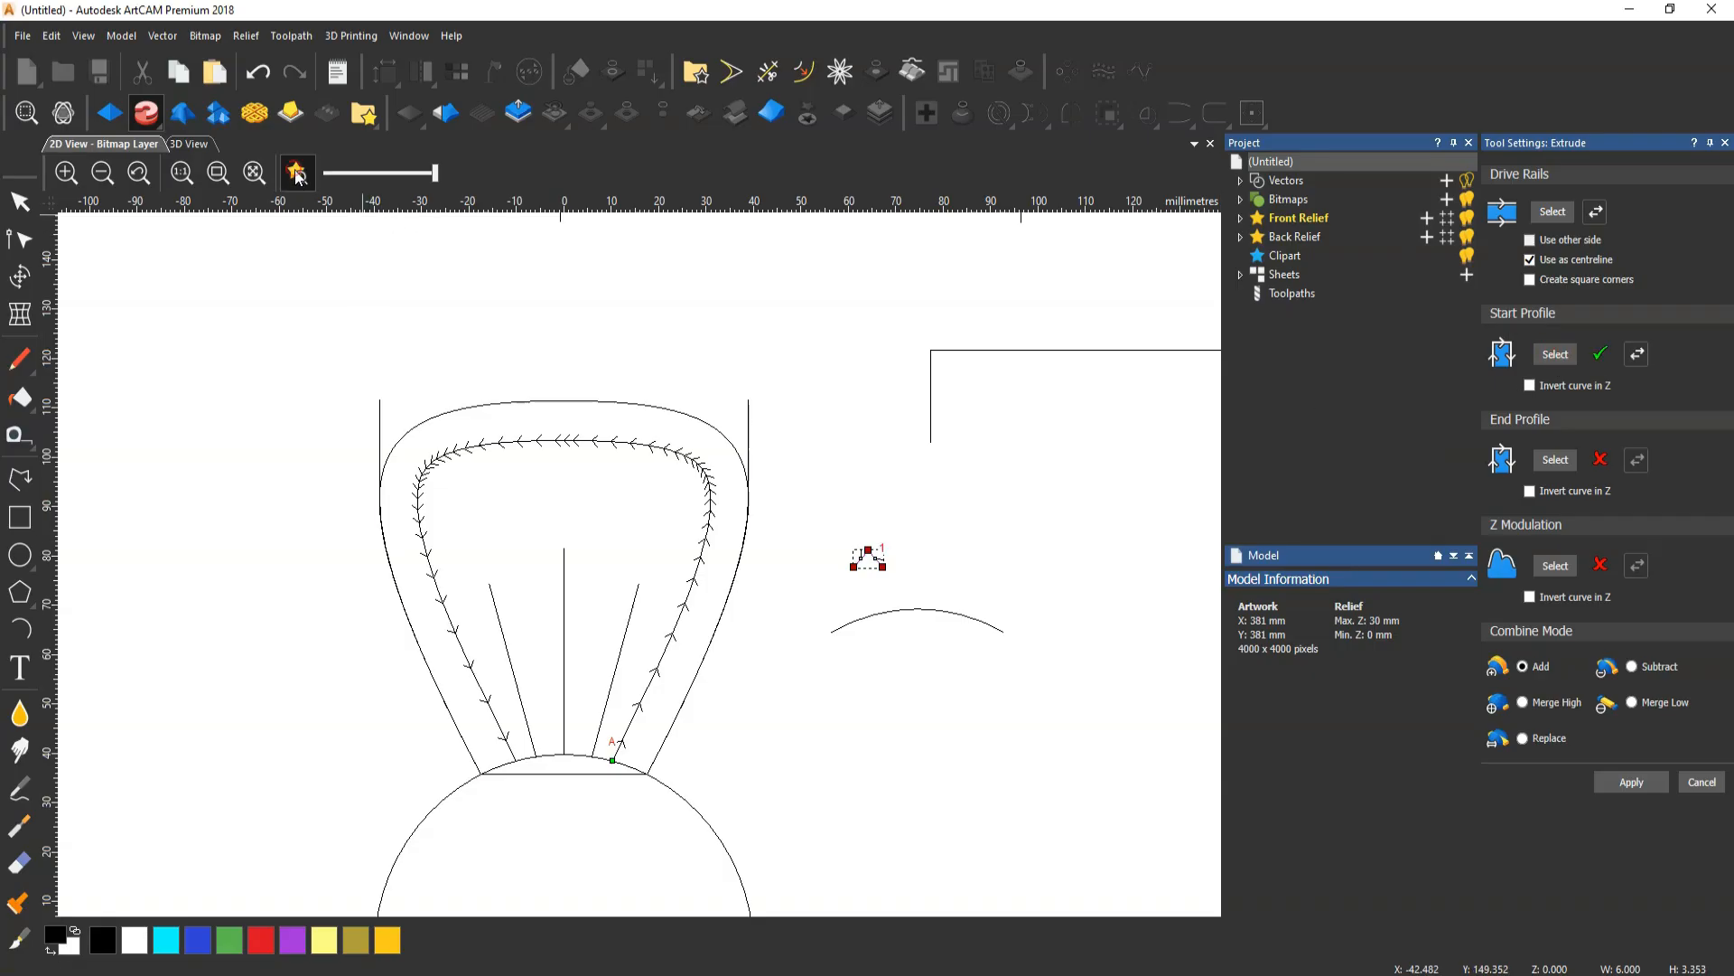
click(183, 146)
drag(702, 647, 757, 382)
click(519, 173)
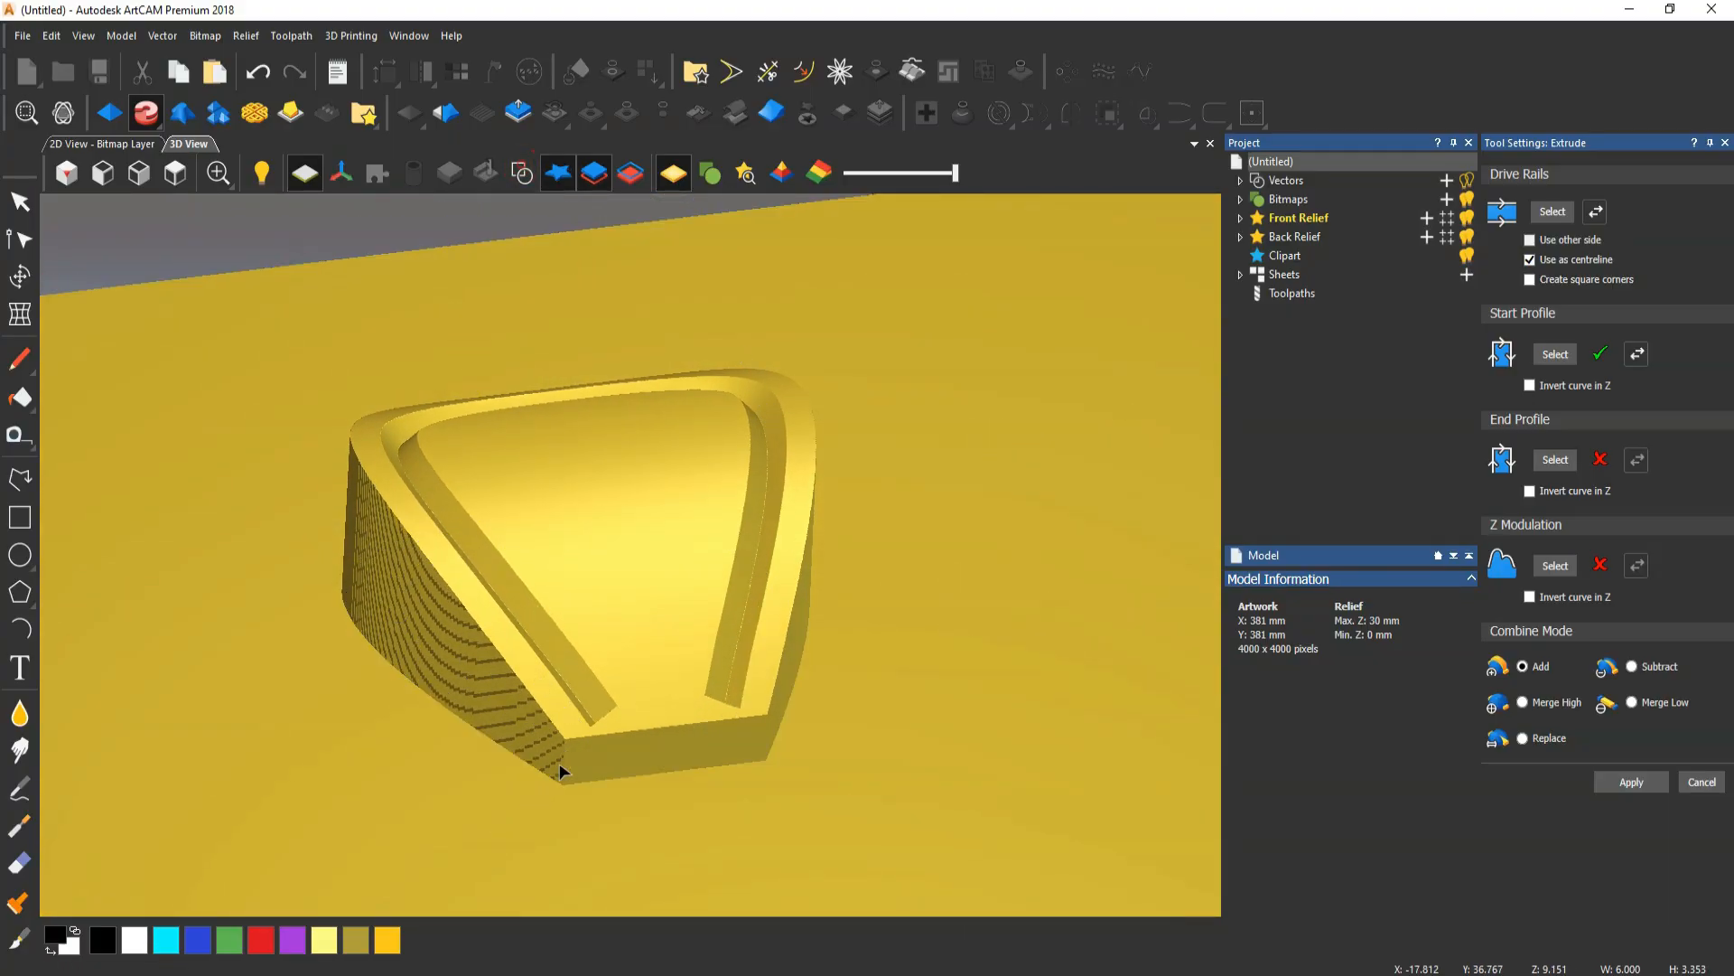
scroll(613, 711, up, 4)
drag(612, 711, 845, 679)
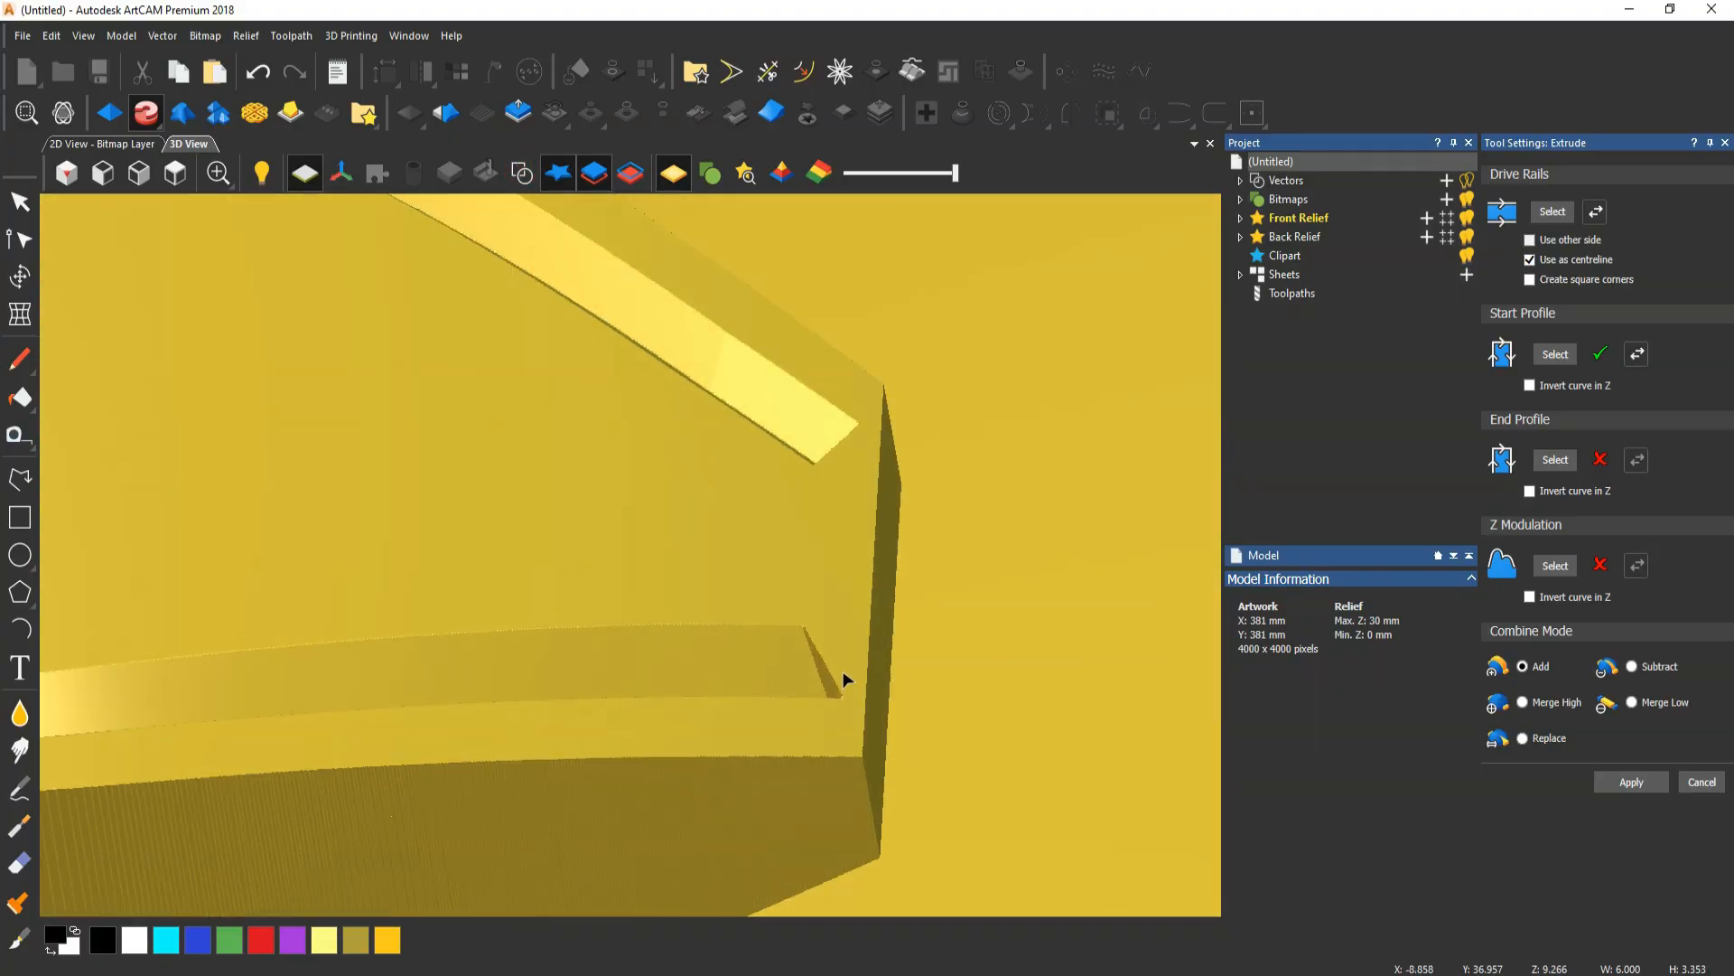
scroll(825, 628, down, 5)
drag(805, 600, 430, 649)
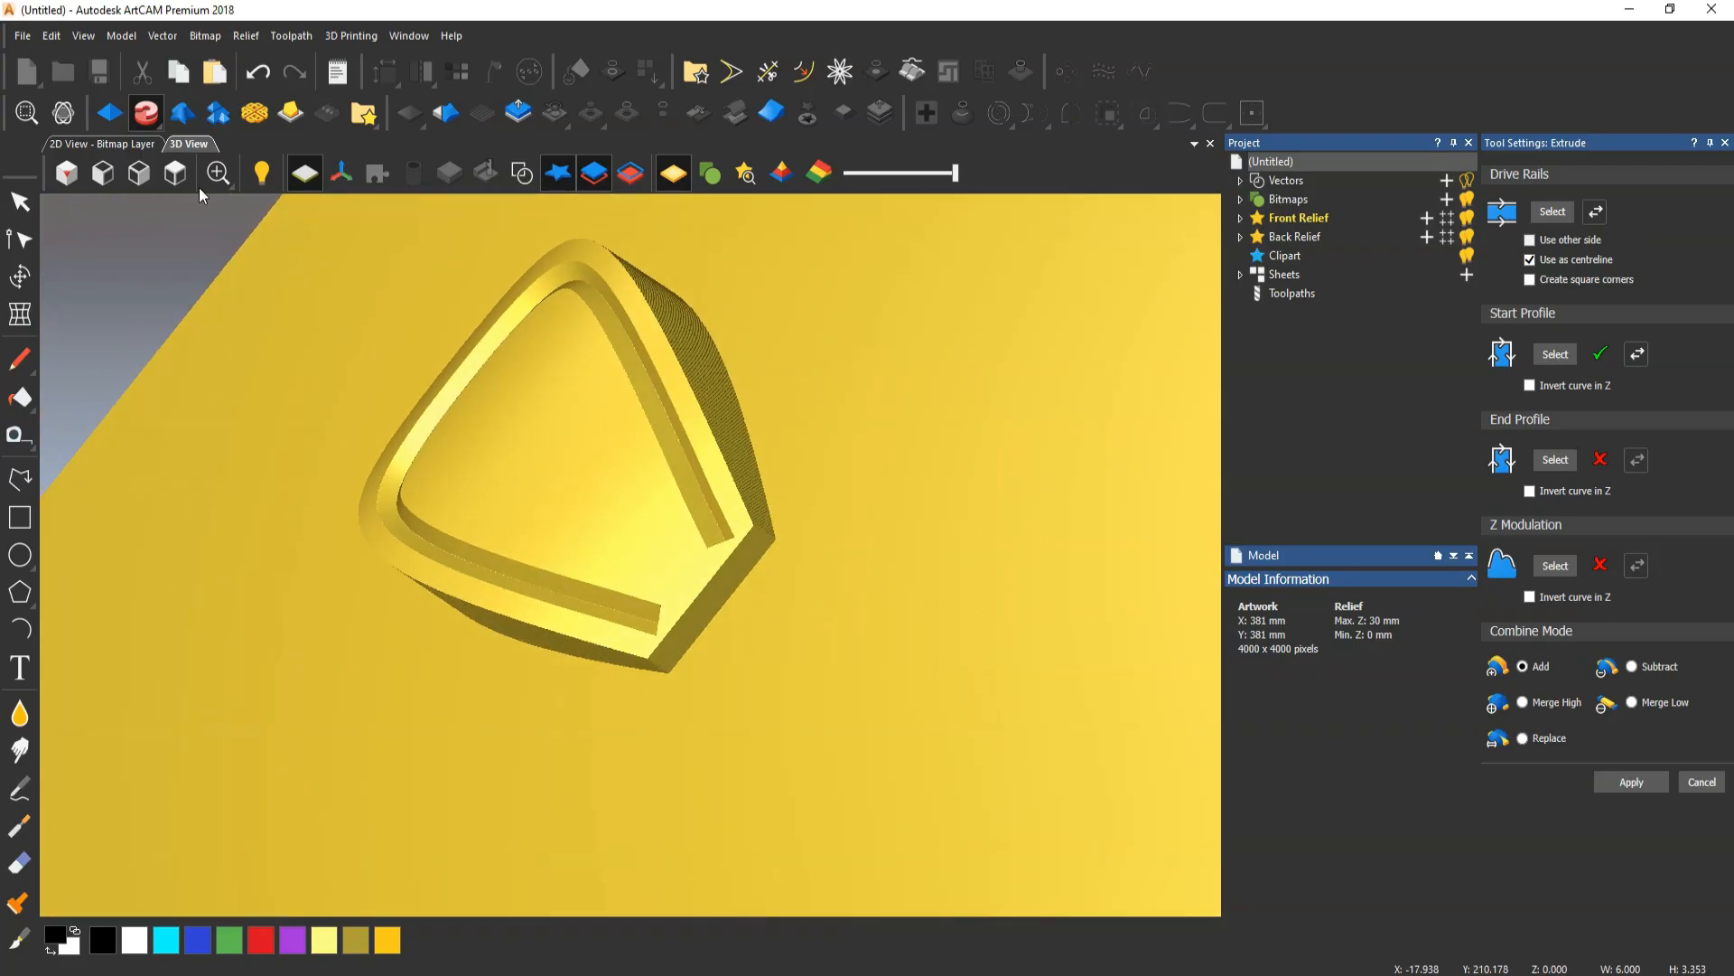
Assign the shallow arc as the extrusion's Z modulation, check the tapered ends and apply it to the relief with Add
click(521, 172)
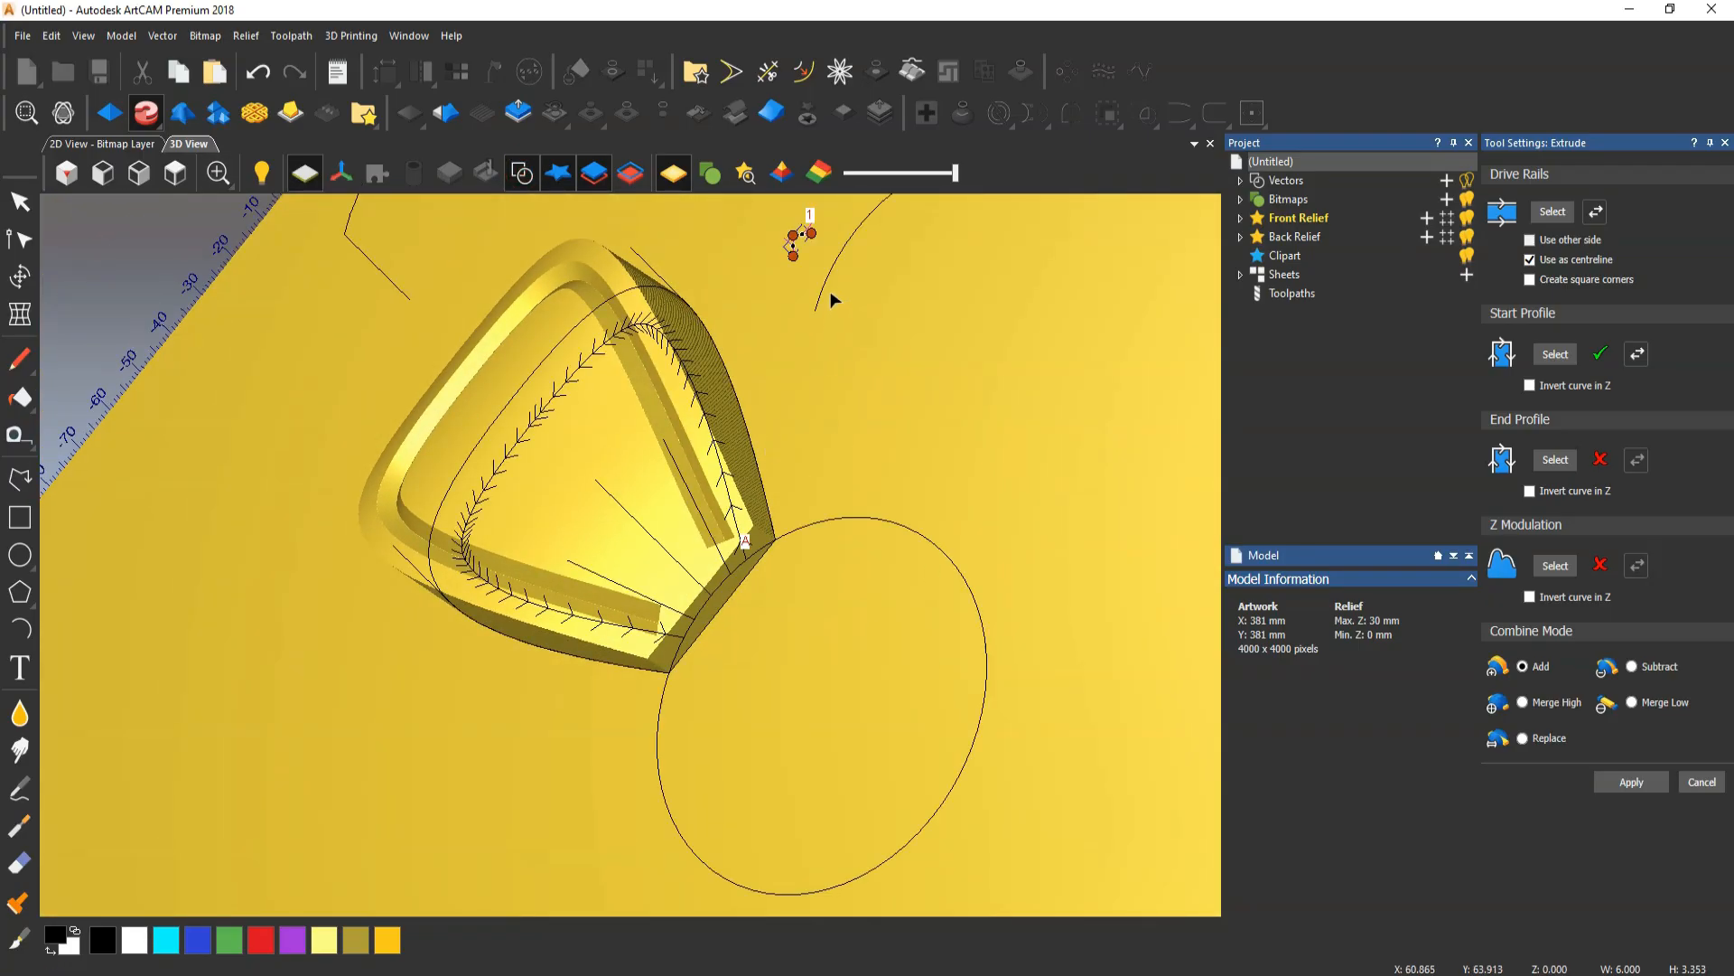
click(832, 267)
click(1556, 567)
scroll(673, 567, up, 3)
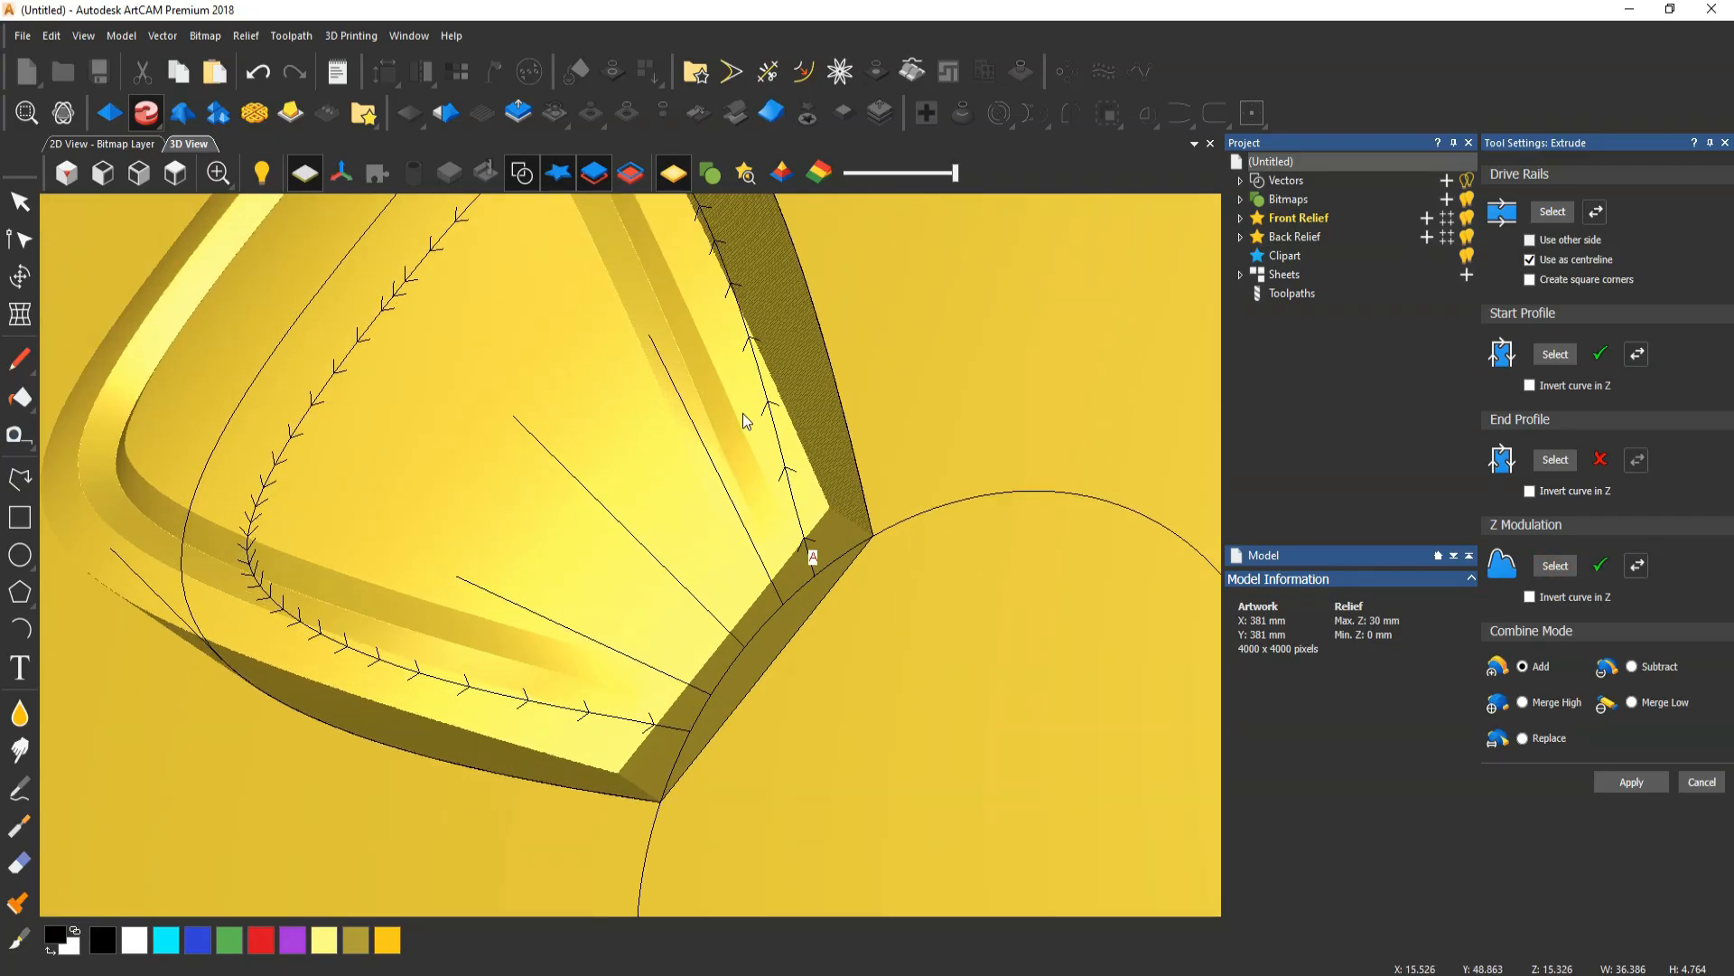
drag(744, 421, 945, 403)
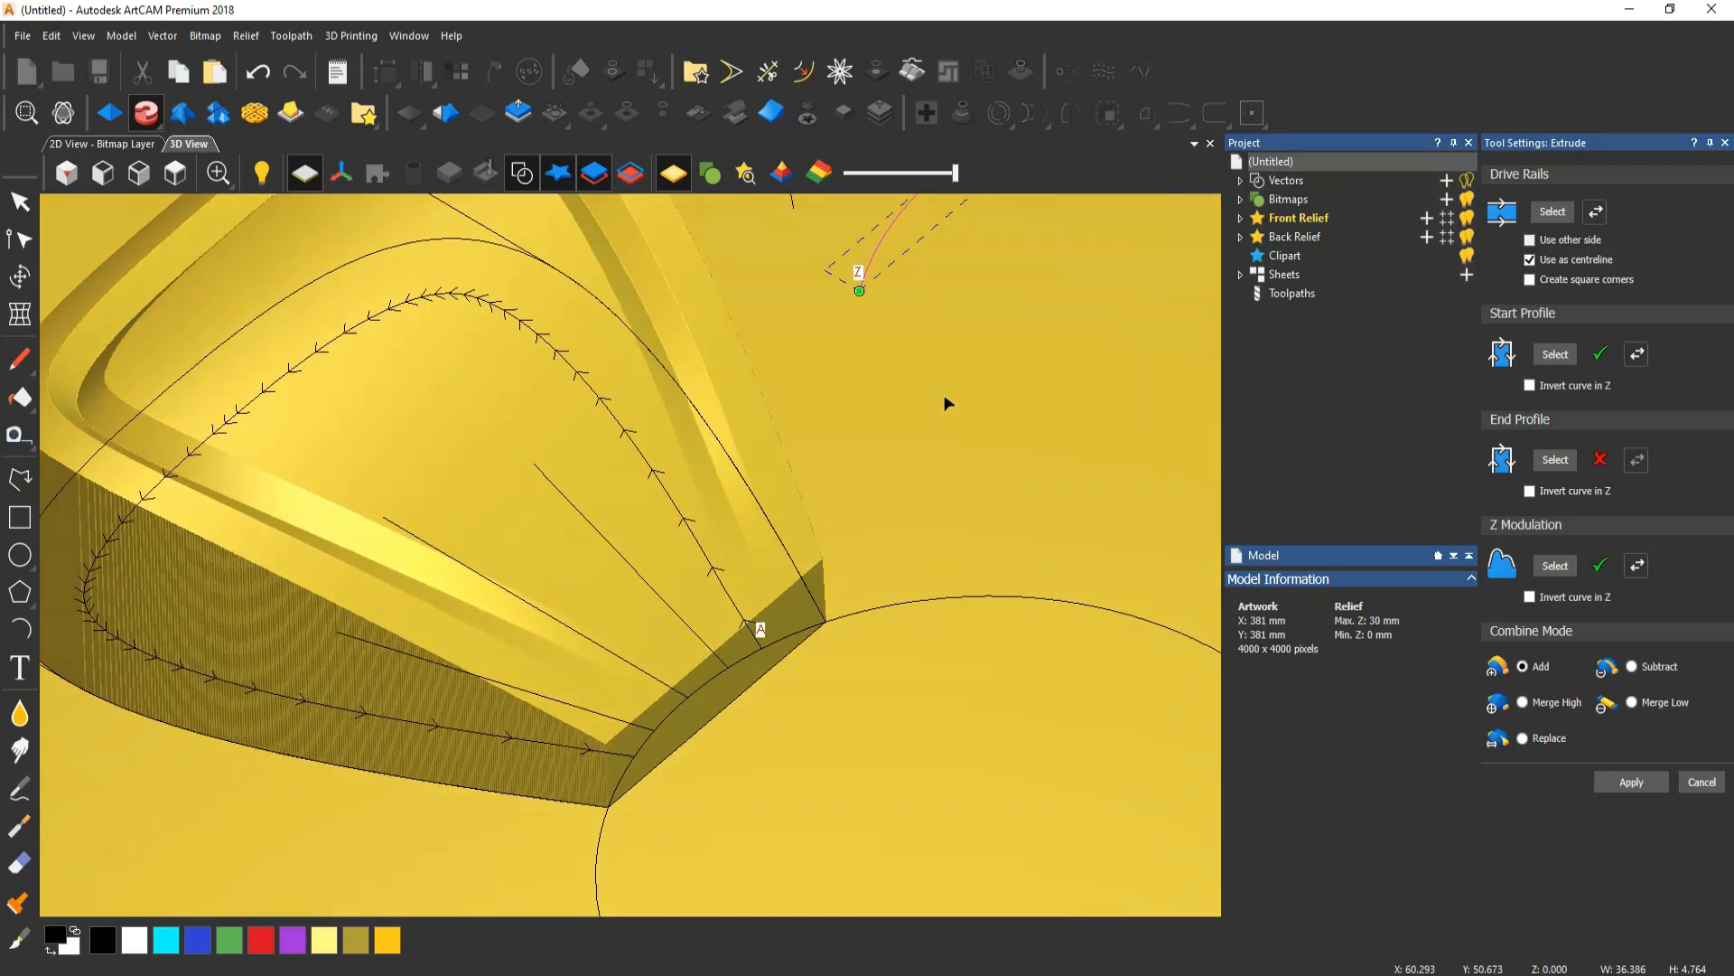
click(522, 172)
drag(721, 560, 543, 489)
scroll(480, 627, down, 2)
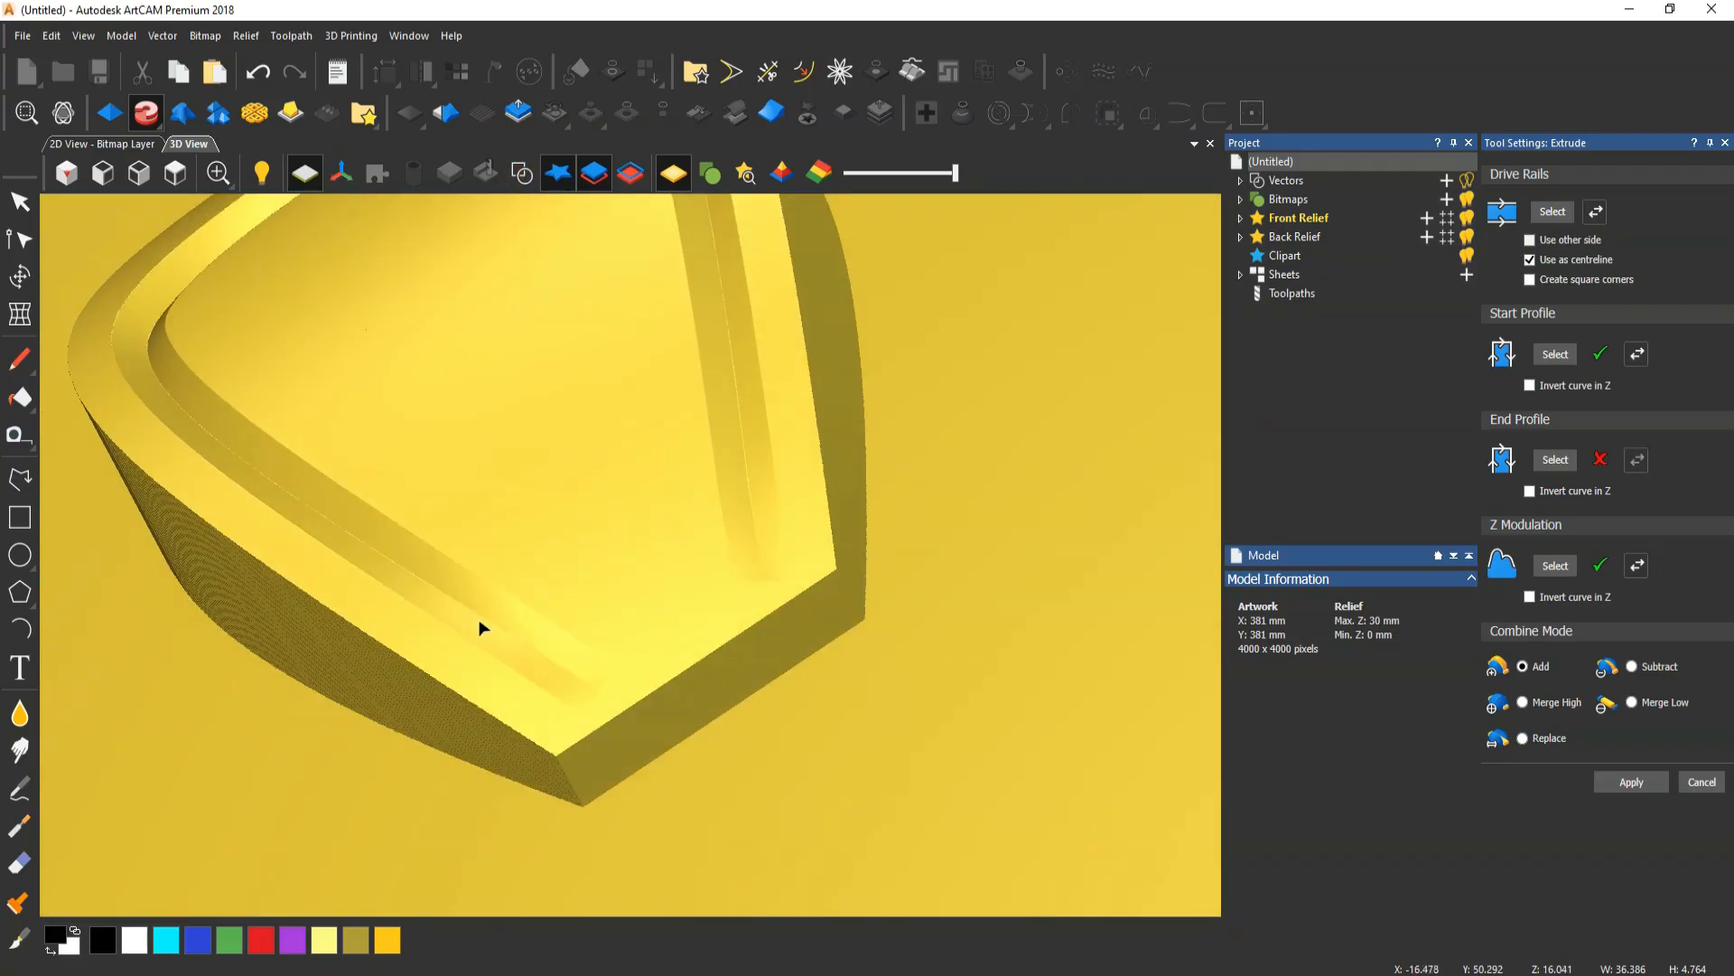
scroll(647, 511, down, 3)
click(175, 173)
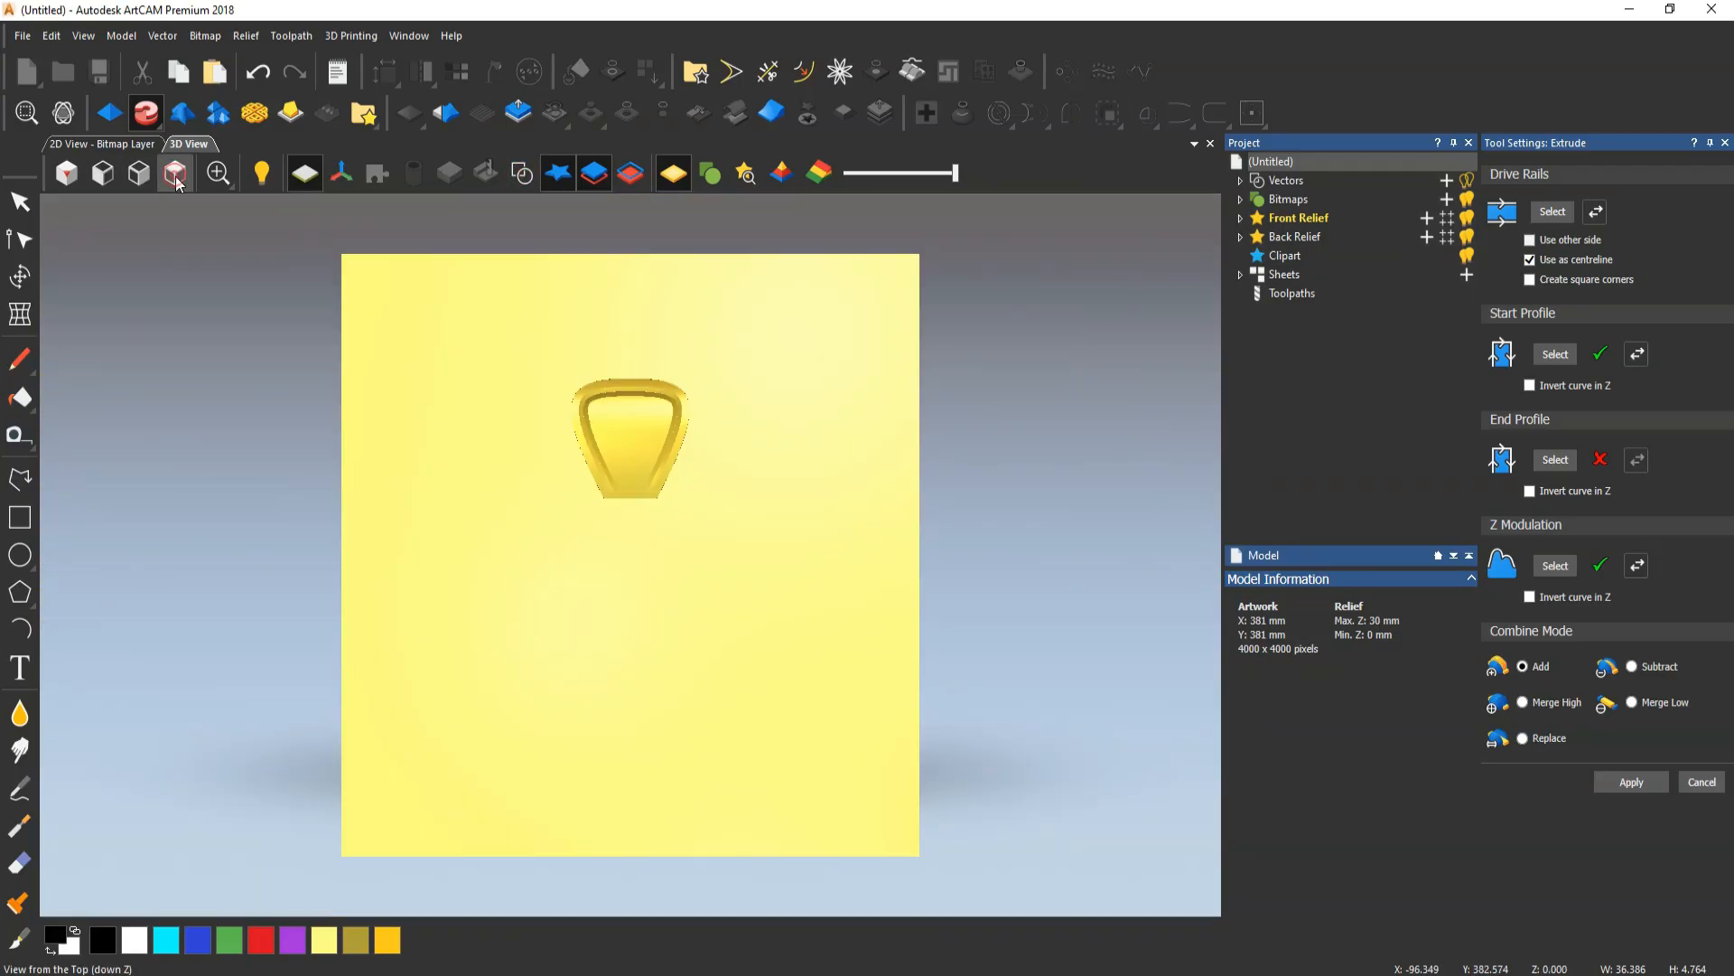
click(1628, 782)
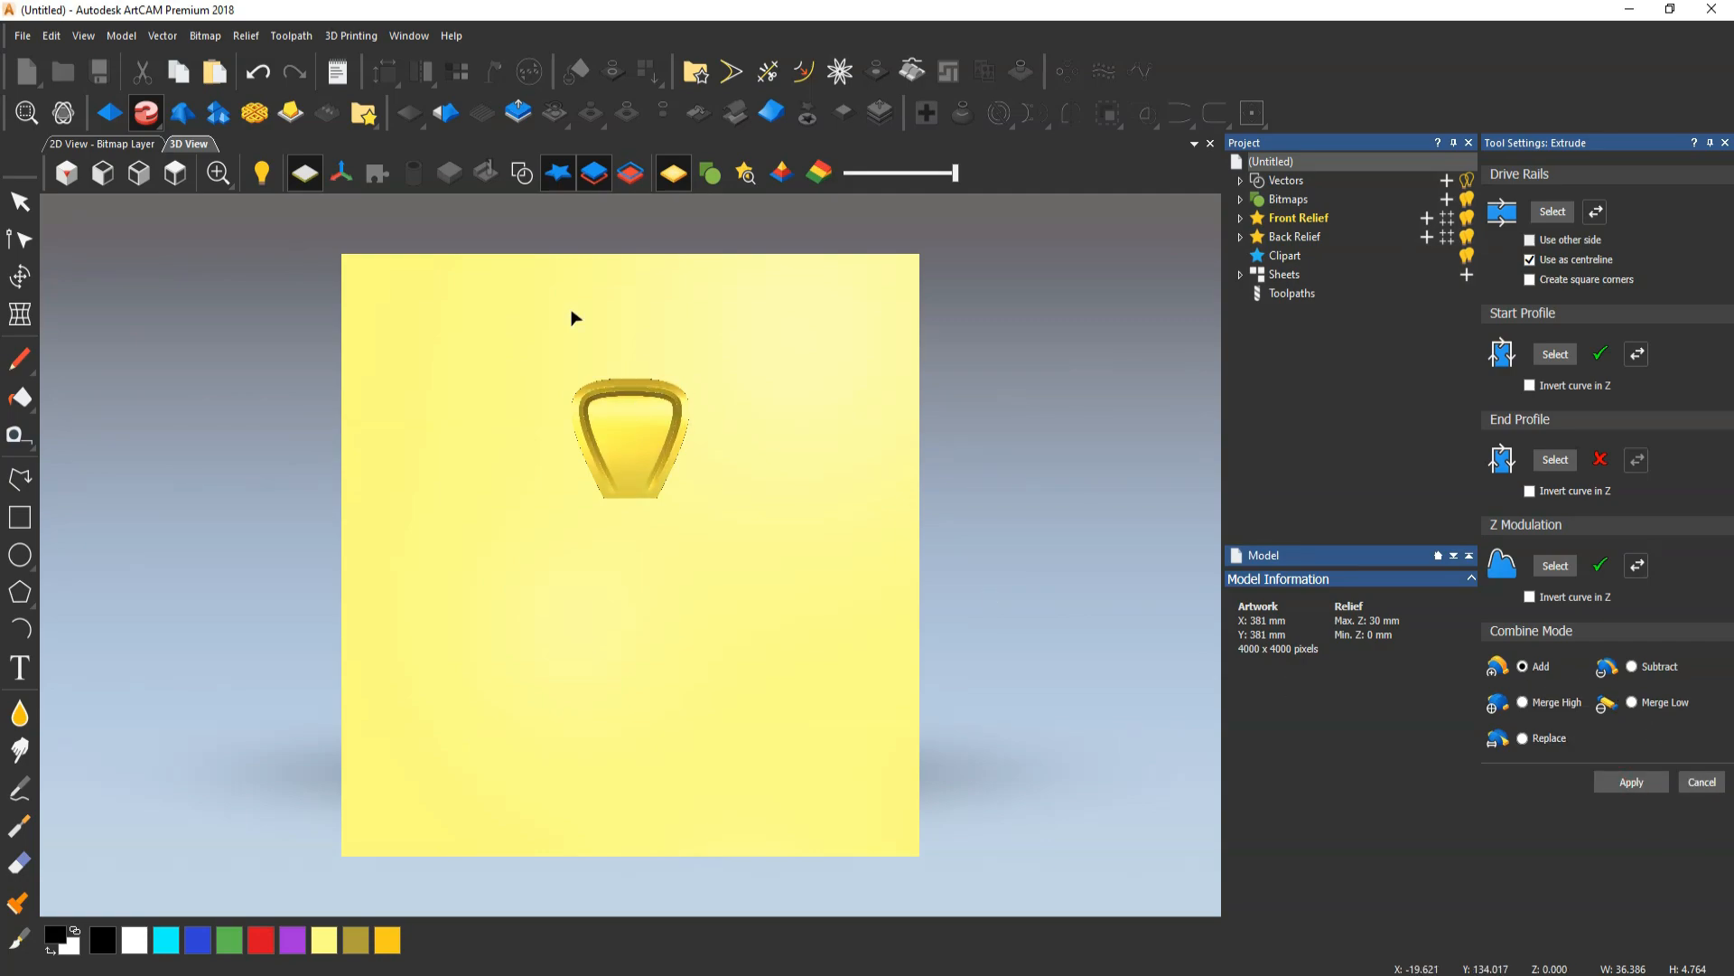
Extrude the same profile along the petal's vertical centre line and apply it with Add
click(522, 173)
scroll(614, 432, up, 2)
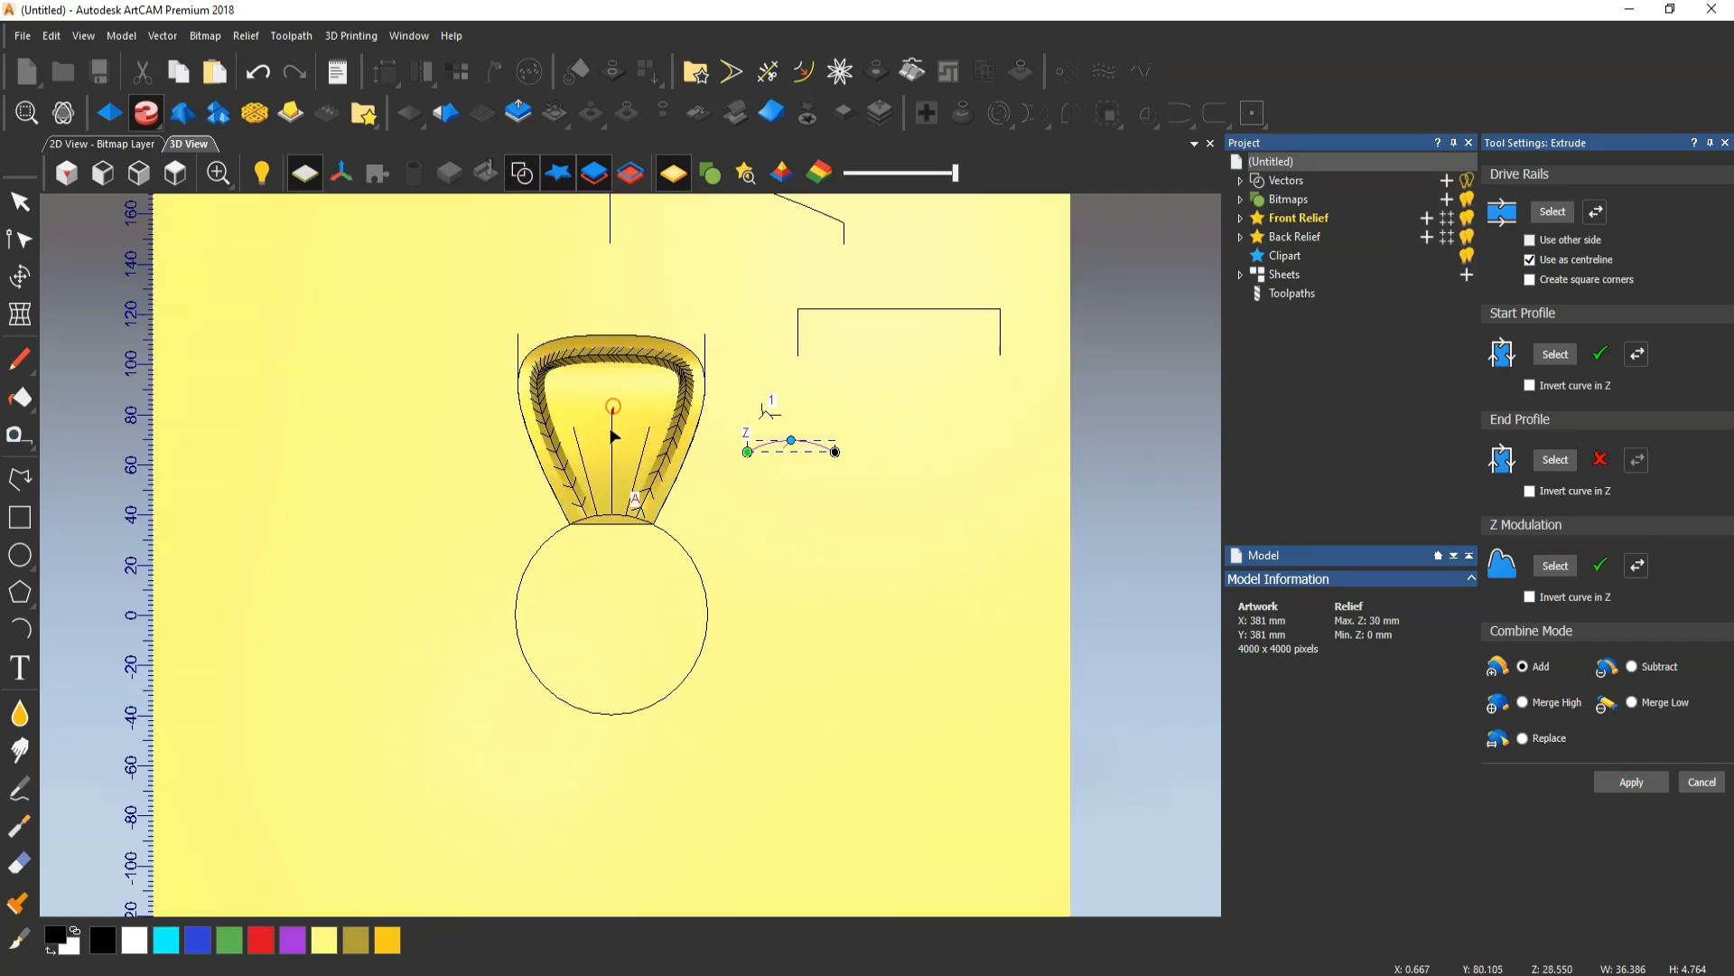
click(614, 436)
click(1553, 212)
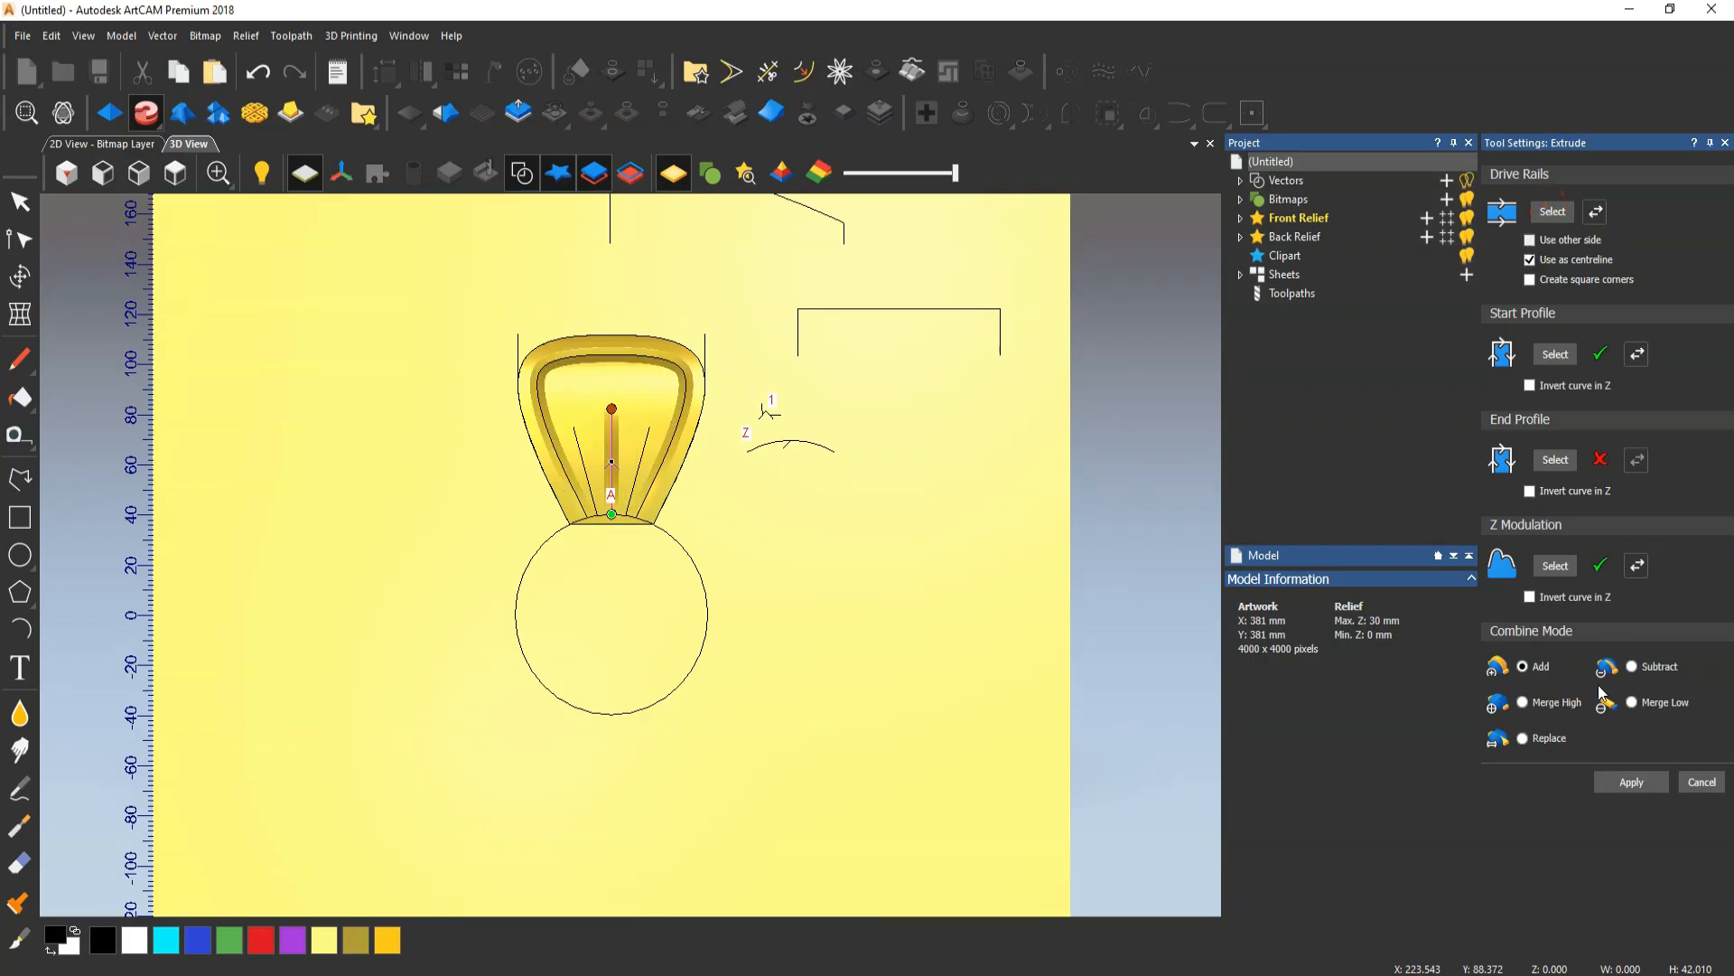
click(1631, 782)
Extrude the same profile along the petal's left slanted line and apply it with Add
click(570, 457)
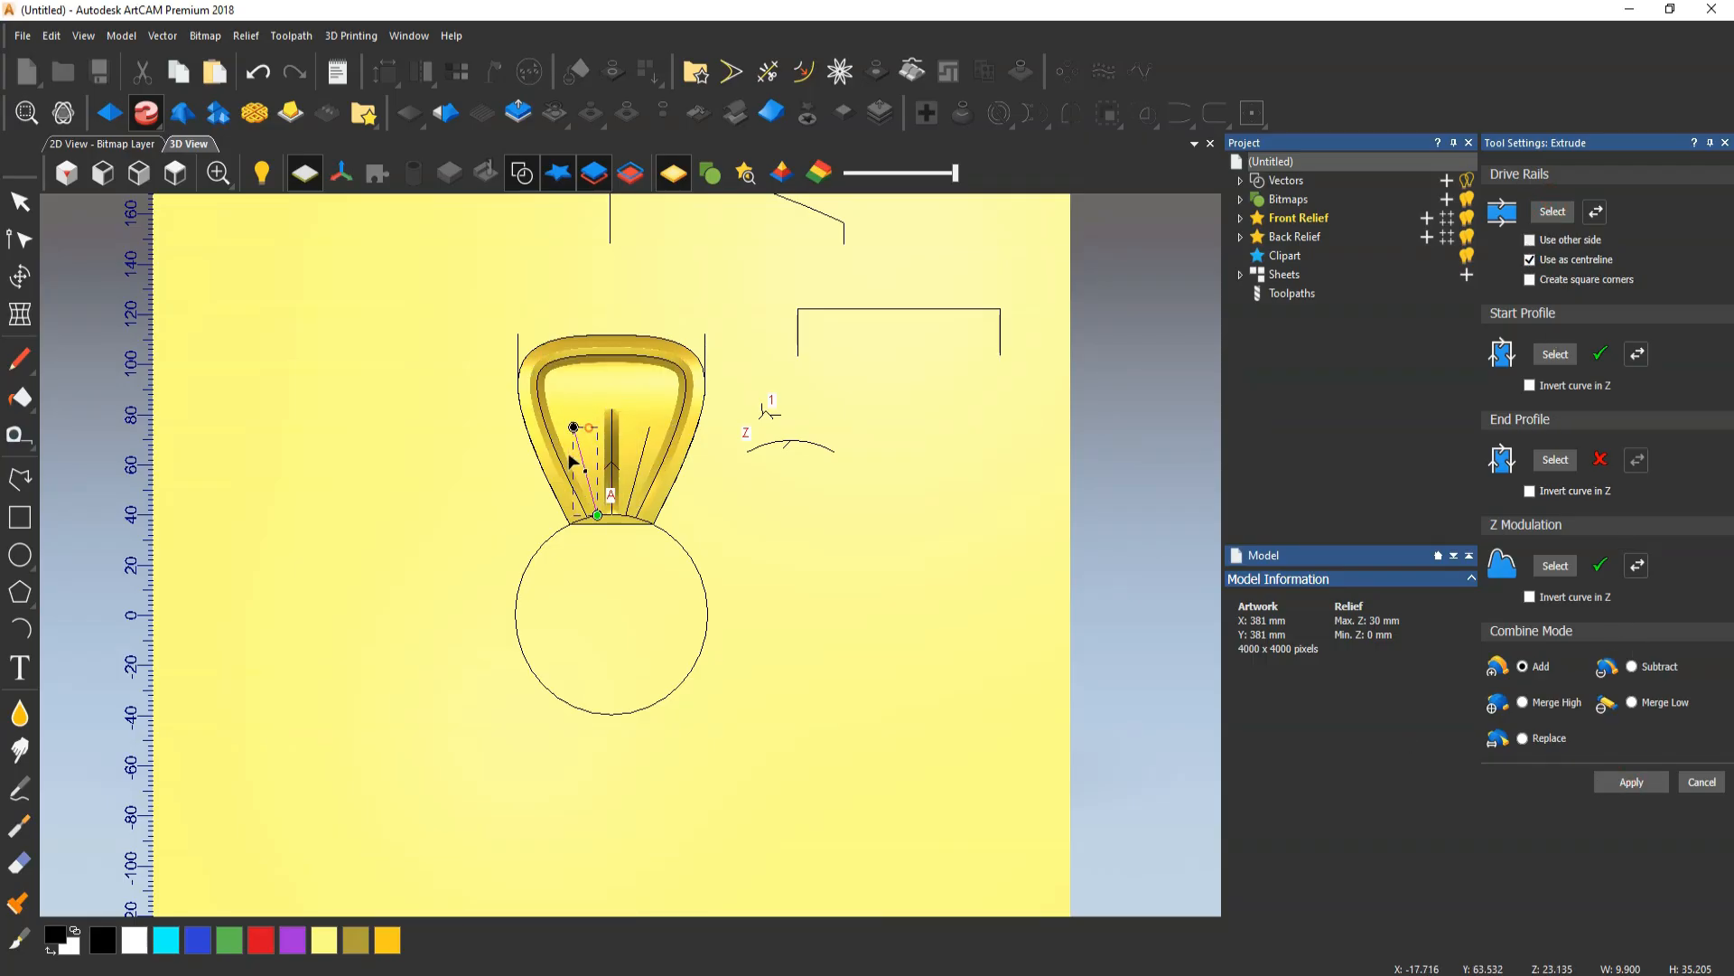
click(1557, 215)
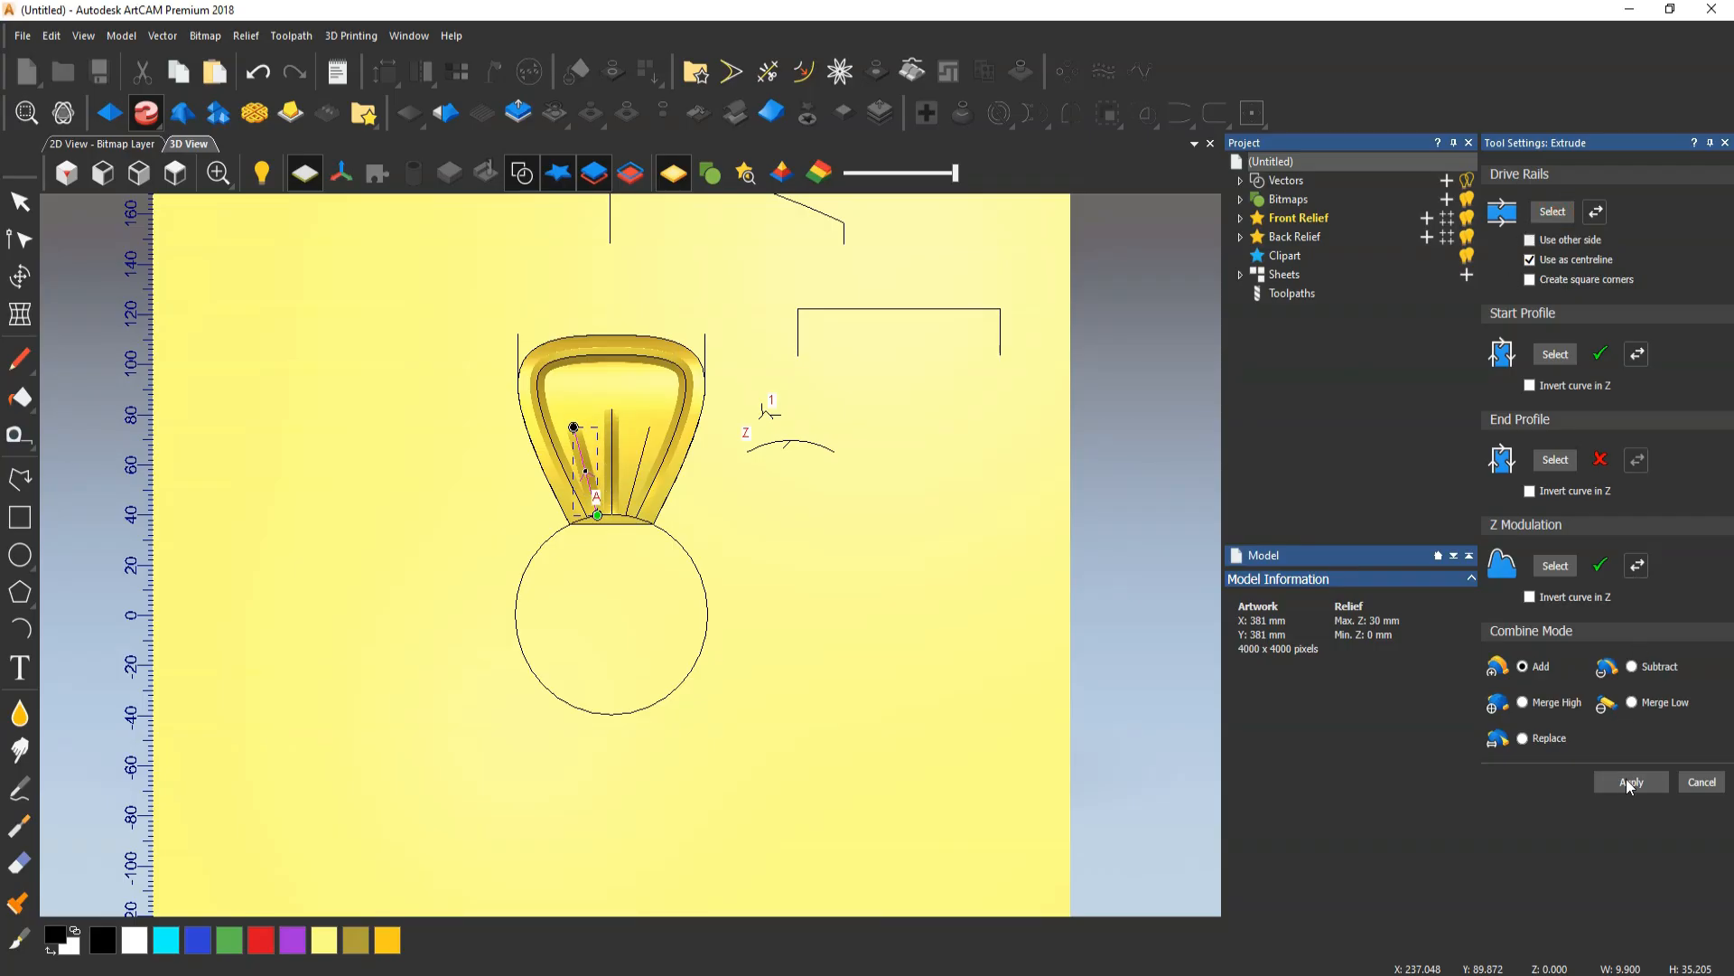
click(1631, 782)
Extrude the same profile along the petal's right slanted line, apply it with Add and close the Extrude tool
click(646, 438)
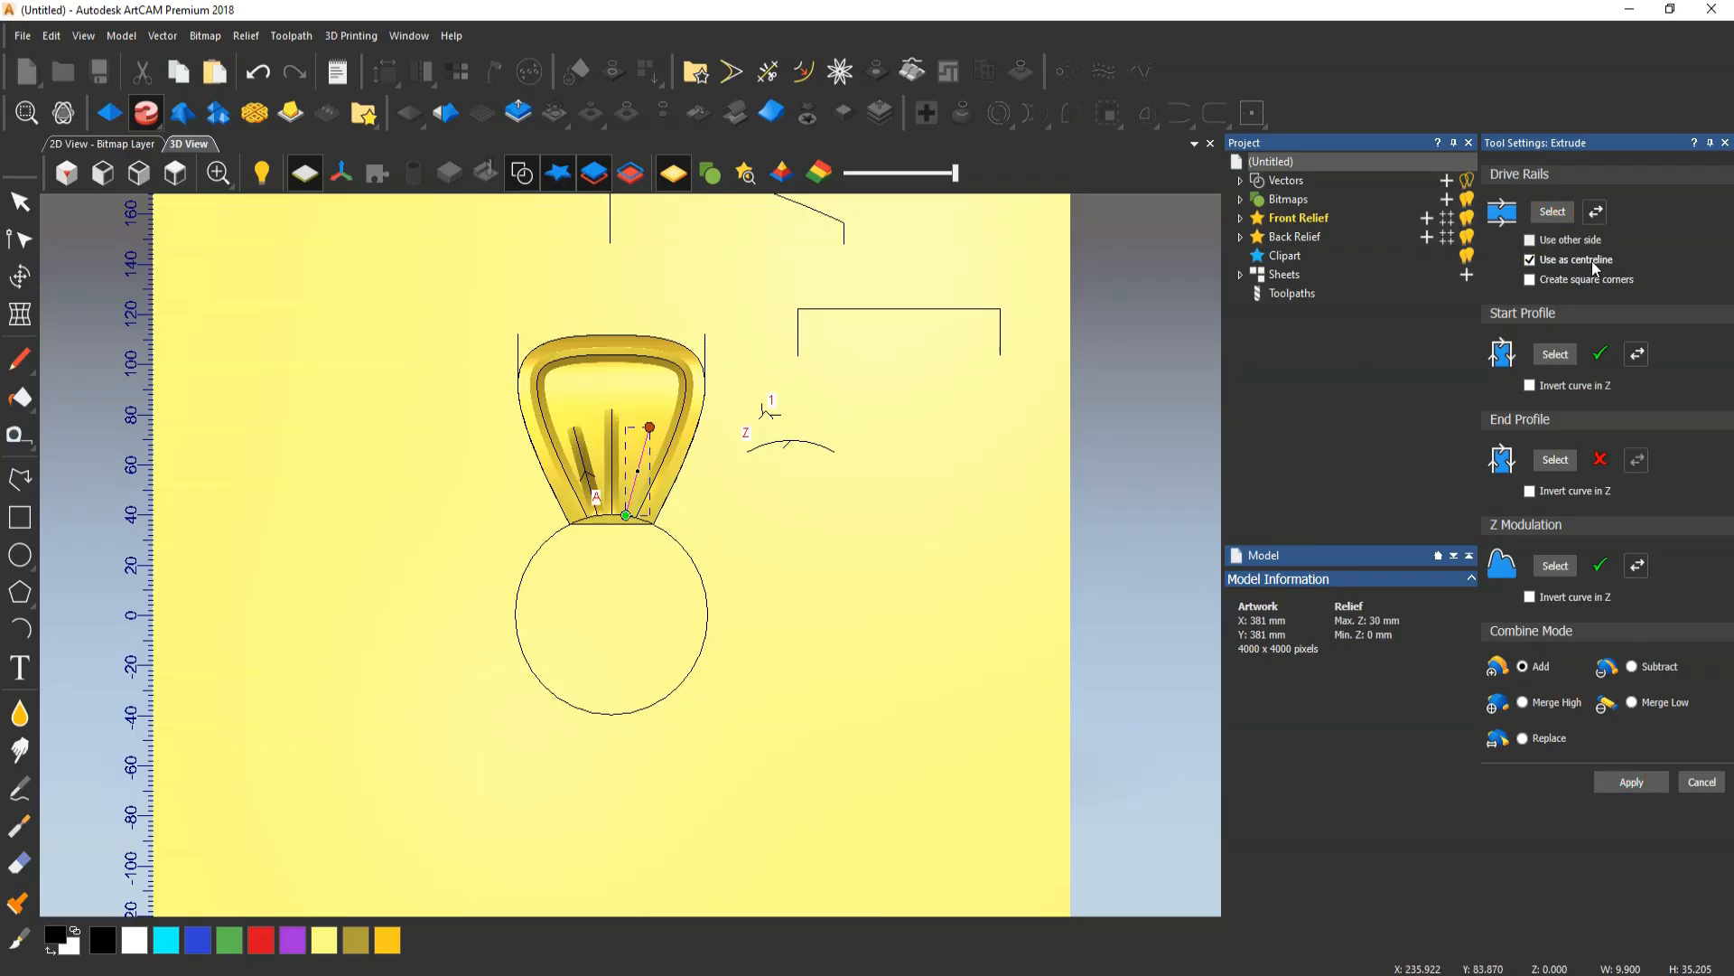
click(1557, 215)
click(1631, 782)
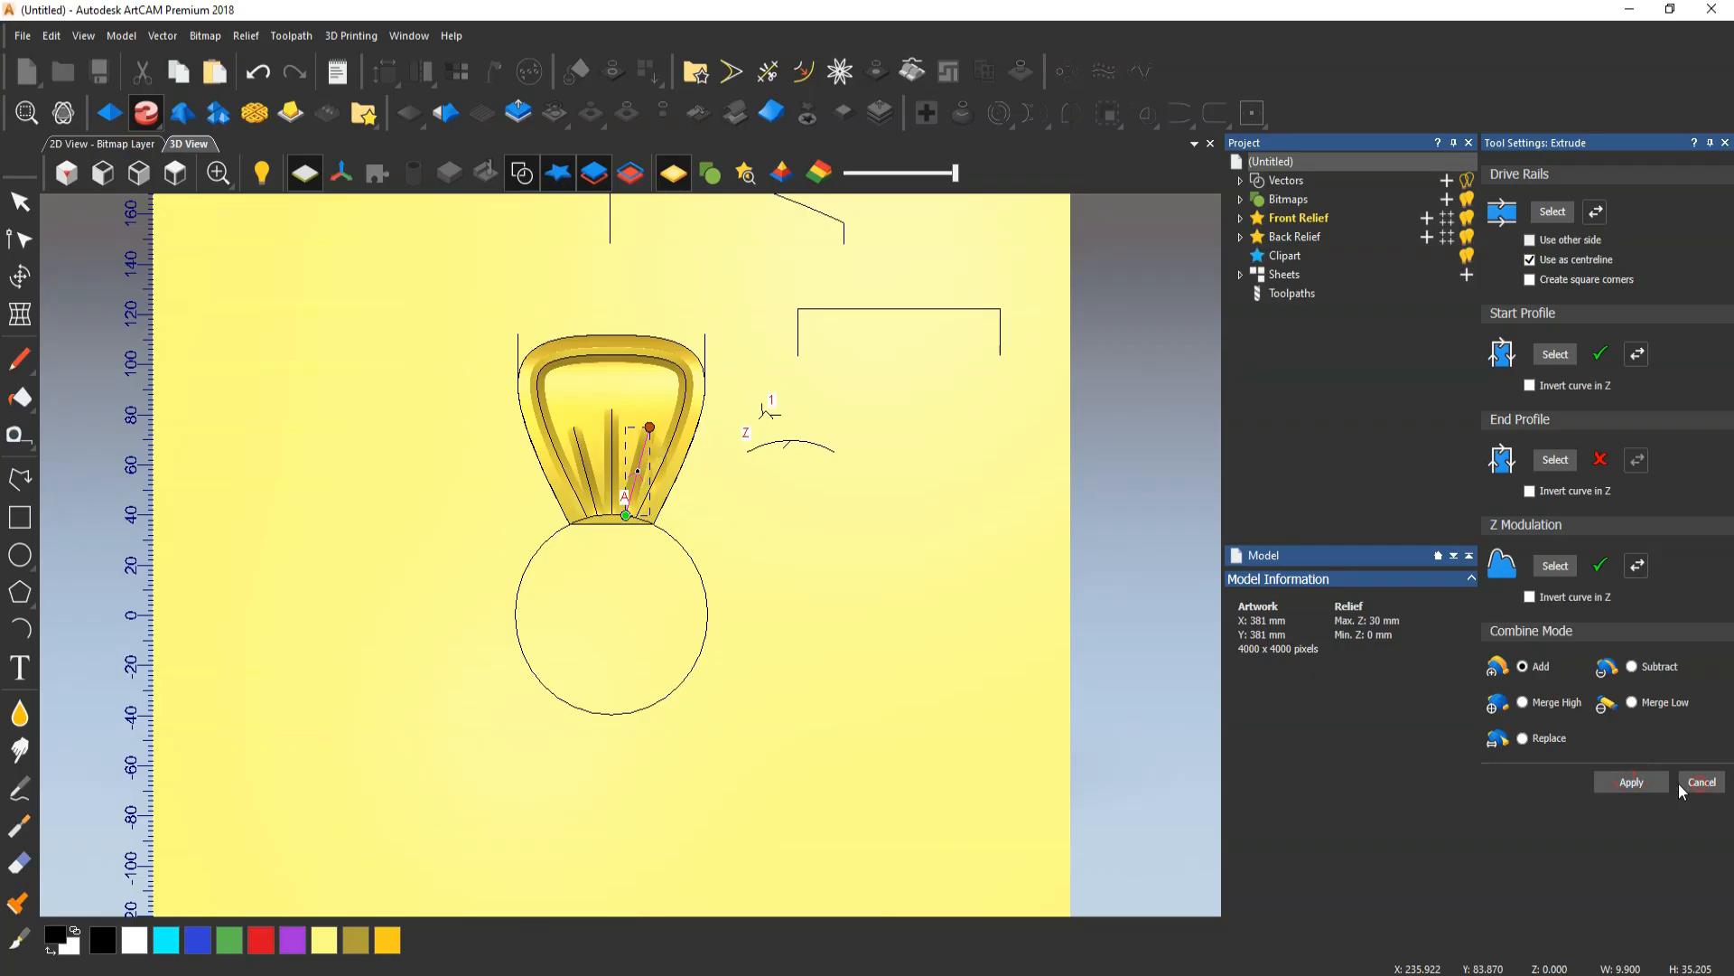
click(1702, 782)
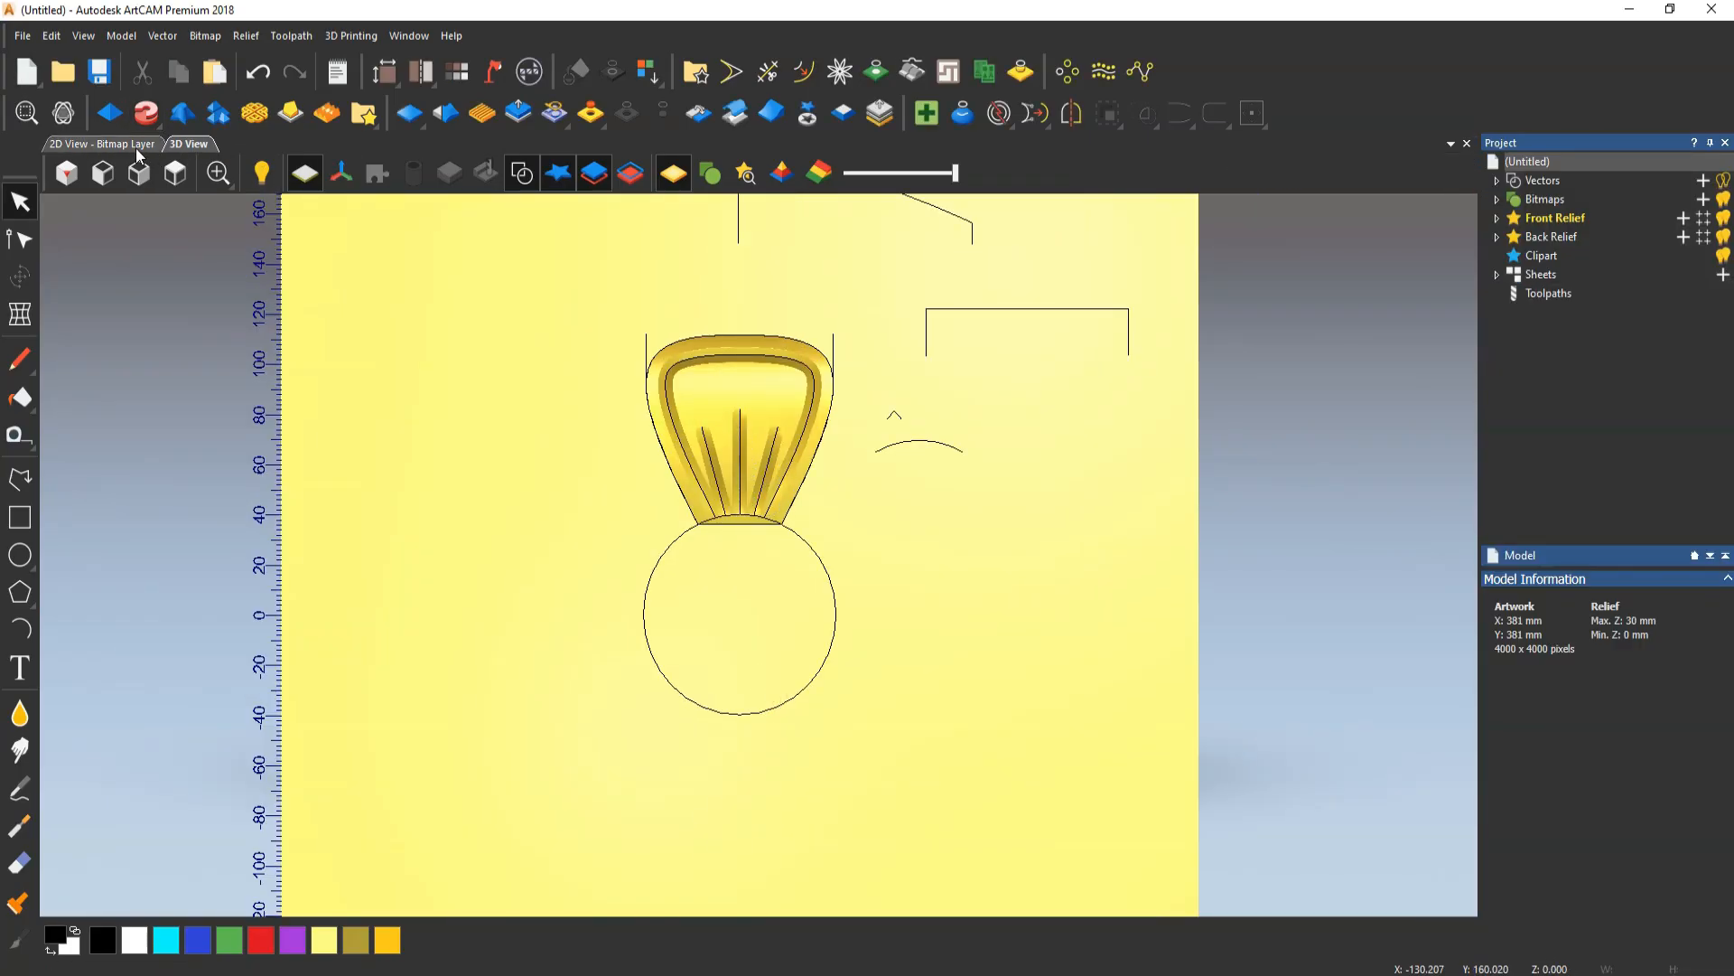
In the 2D view, select the petal's vectors and pick up its relief as clipart with the Transform tool
click(138, 144)
scroll(625, 468, down, 3)
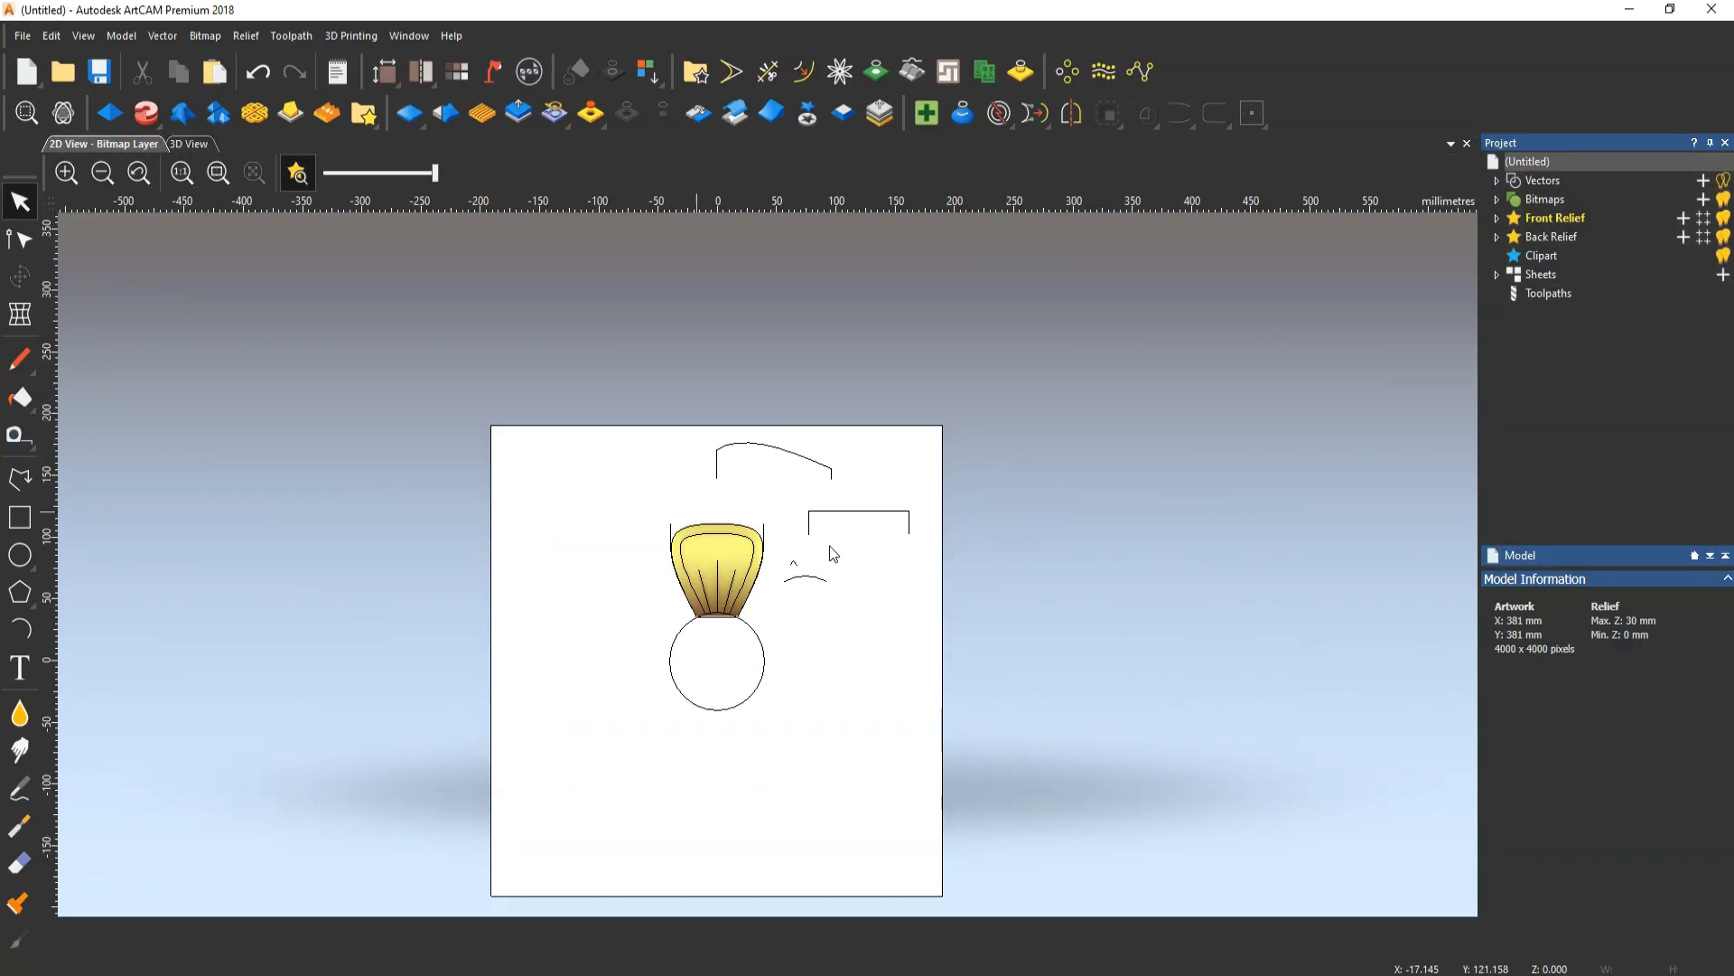
scroll(704, 619, up, 5)
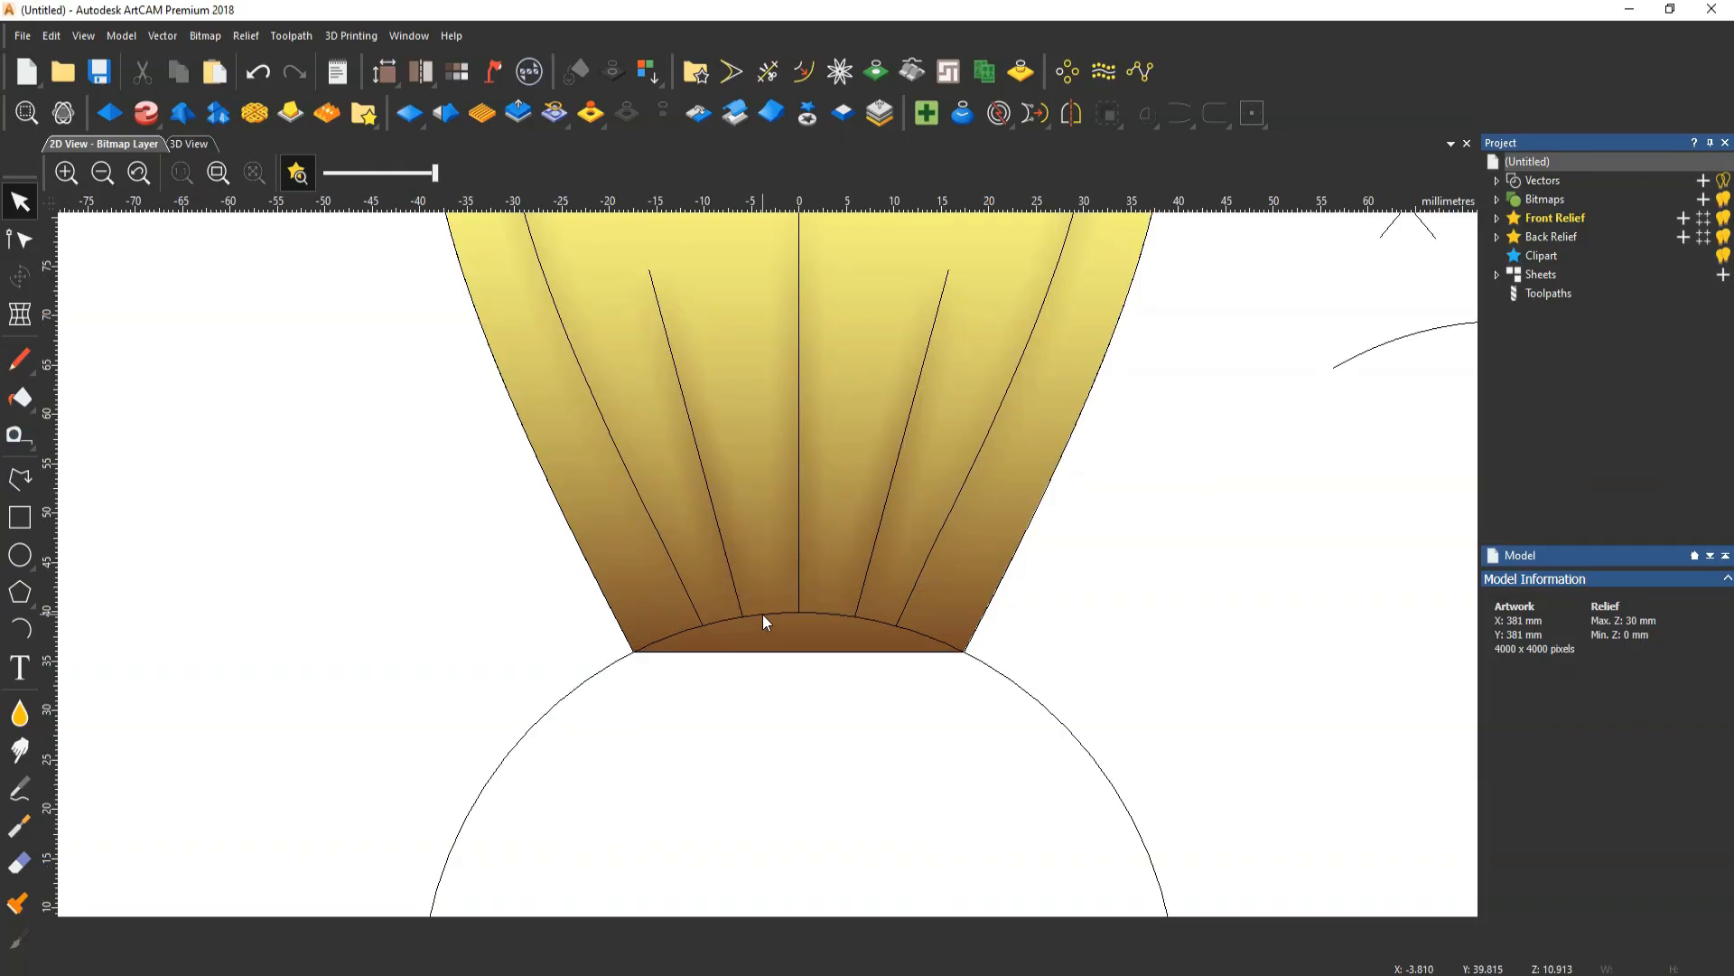
click(763, 620)
scroll(714, 596, down, 5)
click(659, 559)
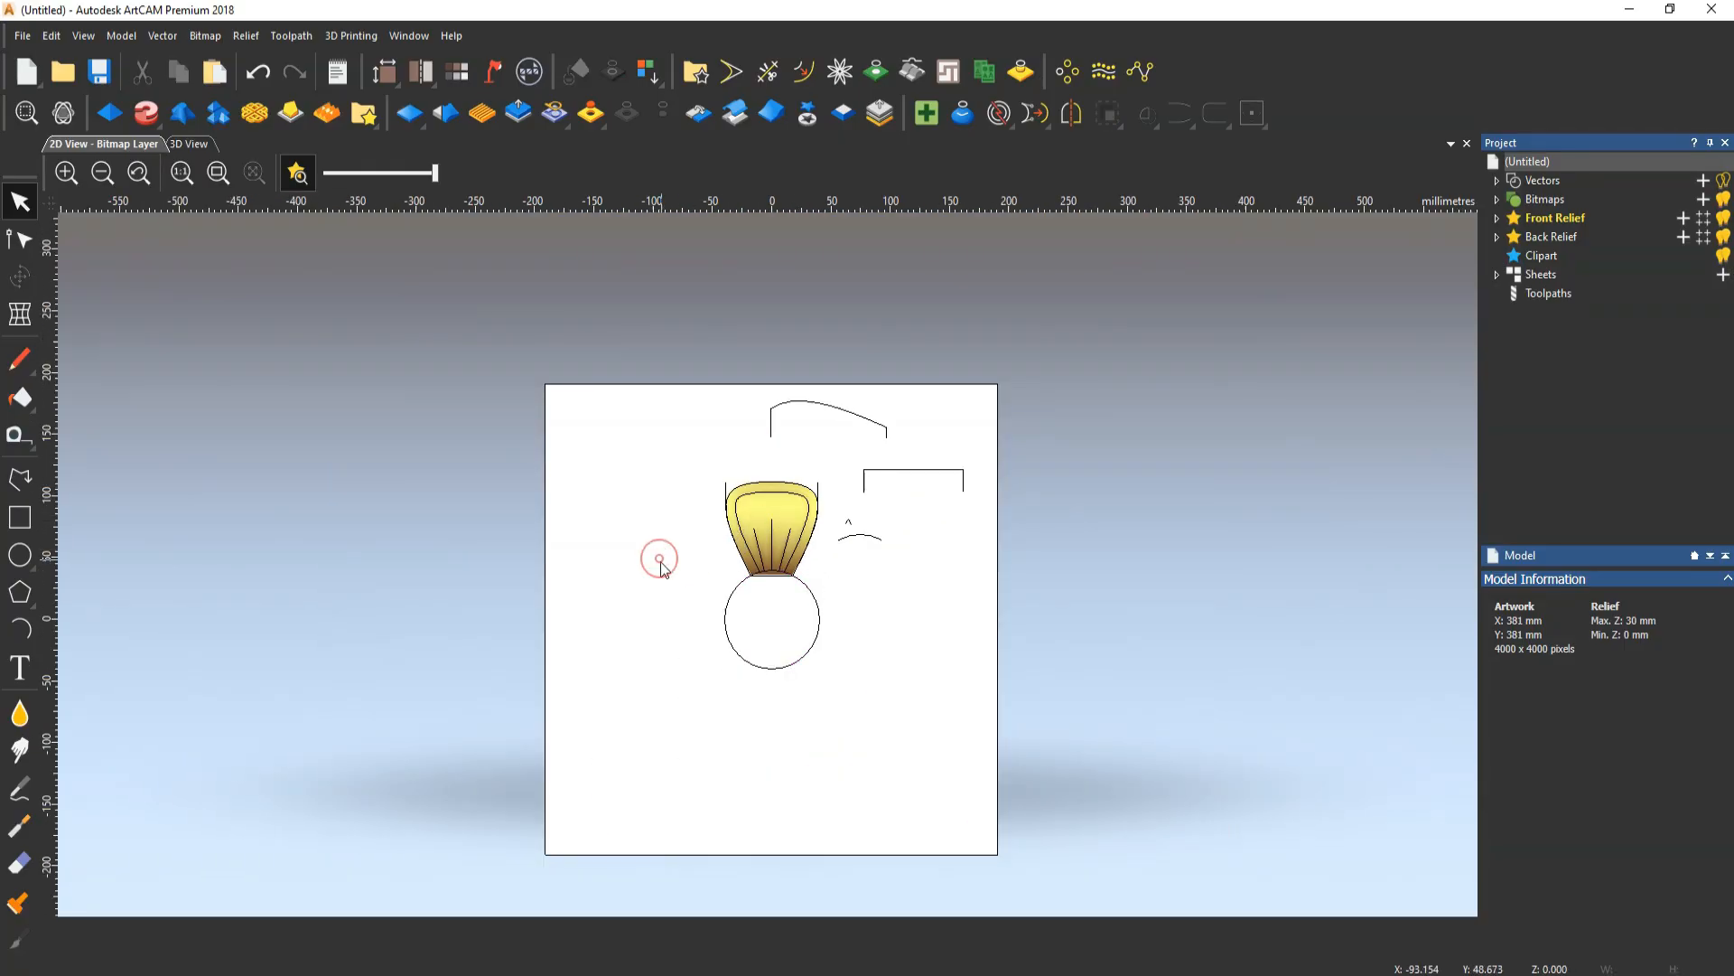
key(t)
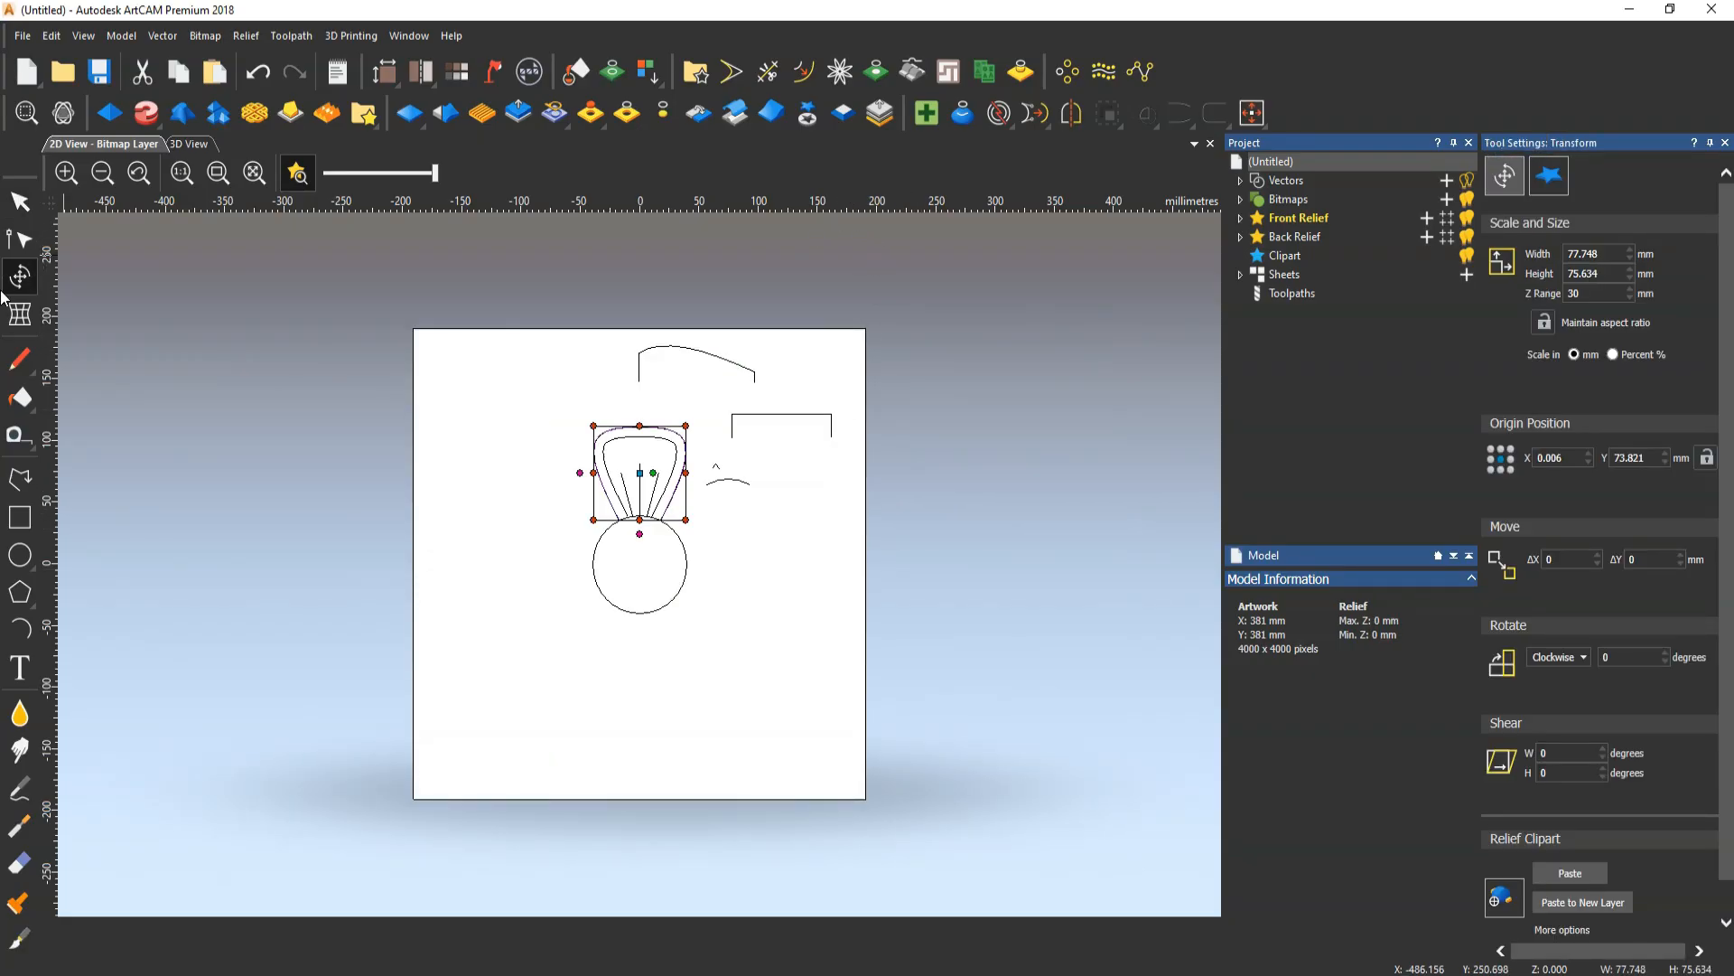
Rotate-copy the petal around X 0, Y 0 as 7 objects over a total of 360 degrees and paste the clipart into the relief
click(1064, 78)
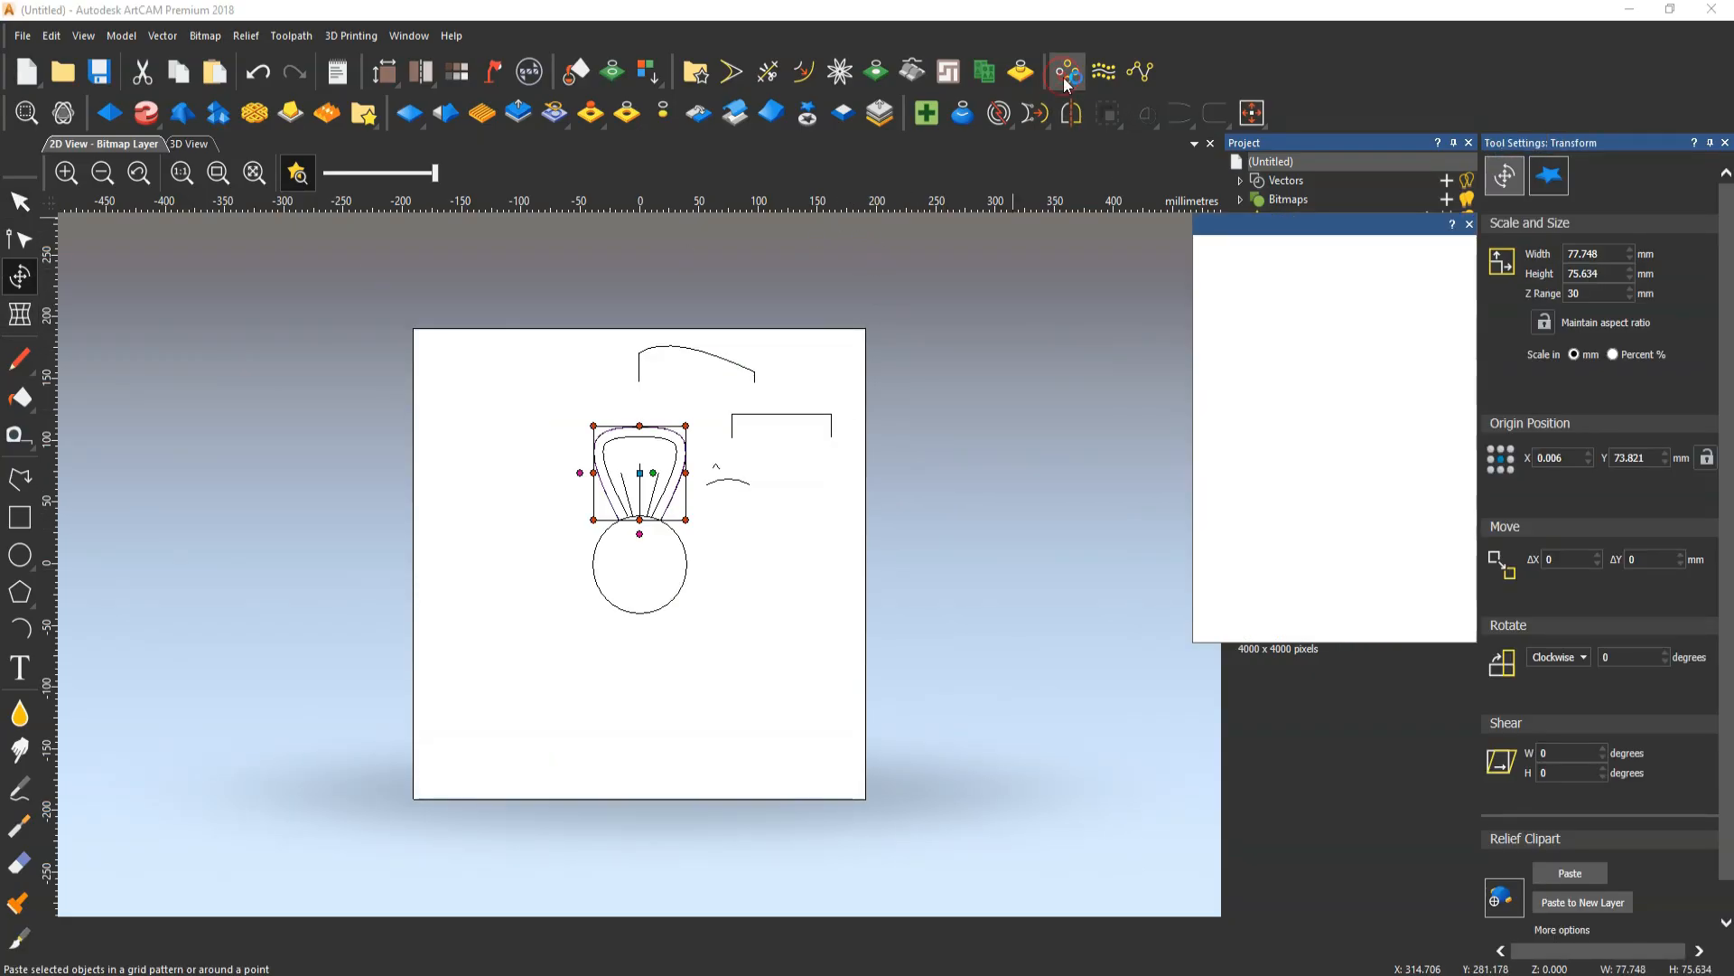
click(1260, 306)
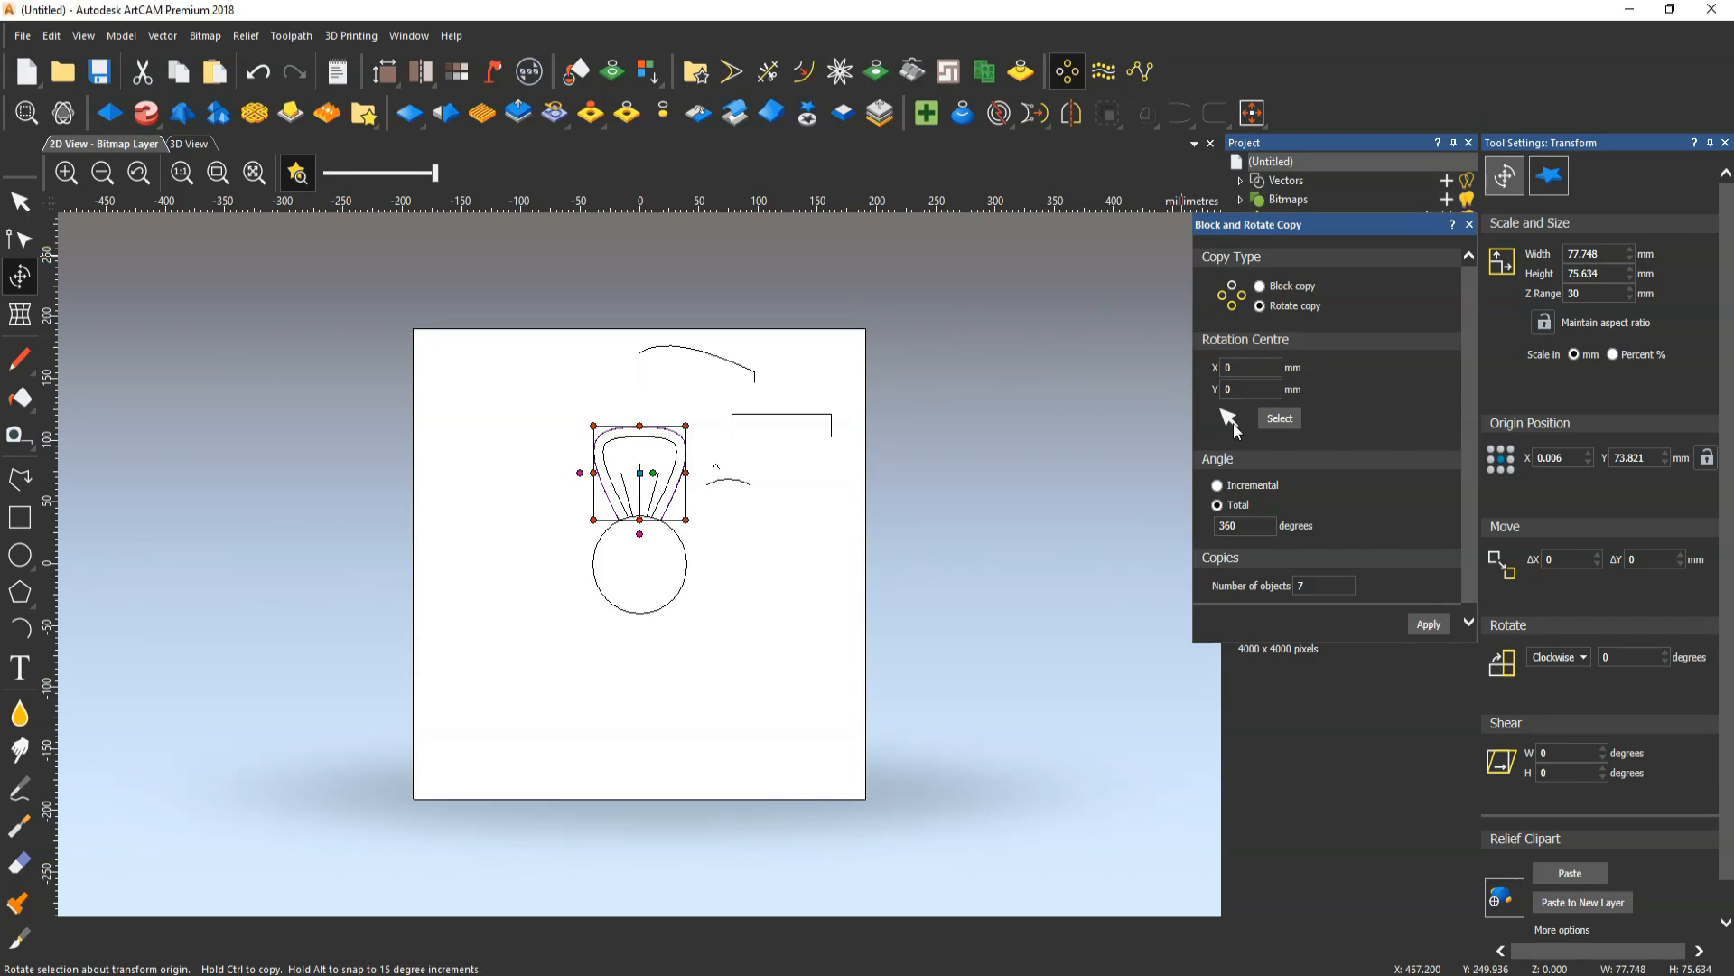
click(1433, 622)
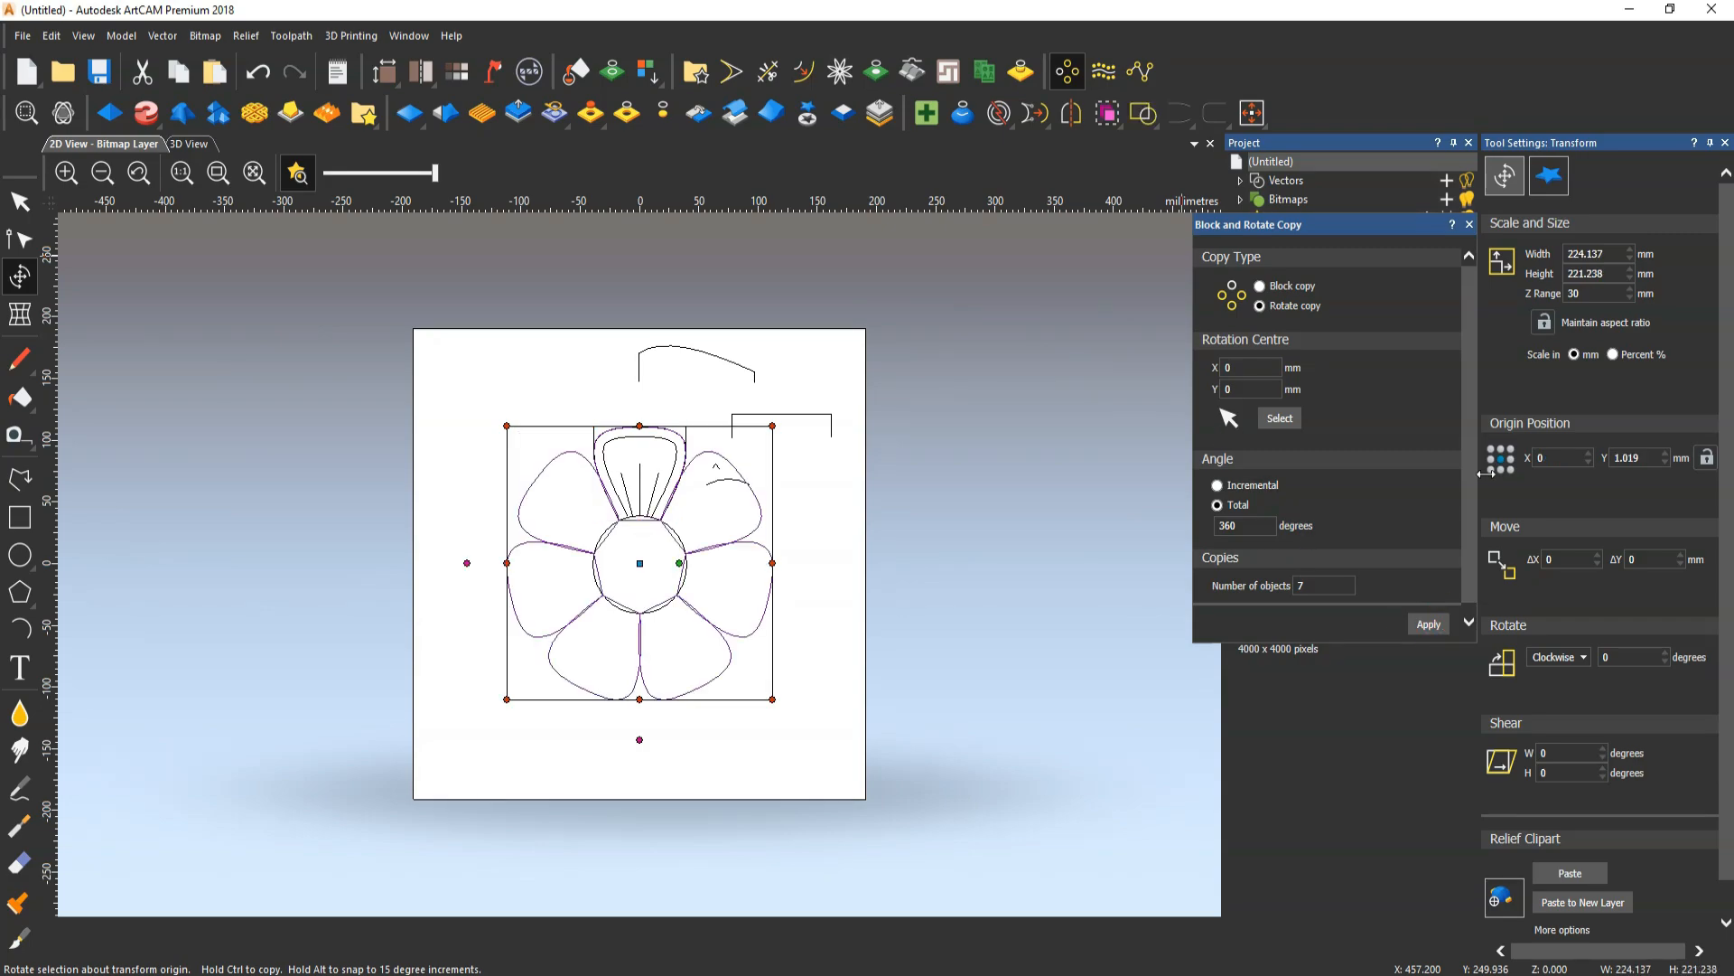
click(1469, 224)
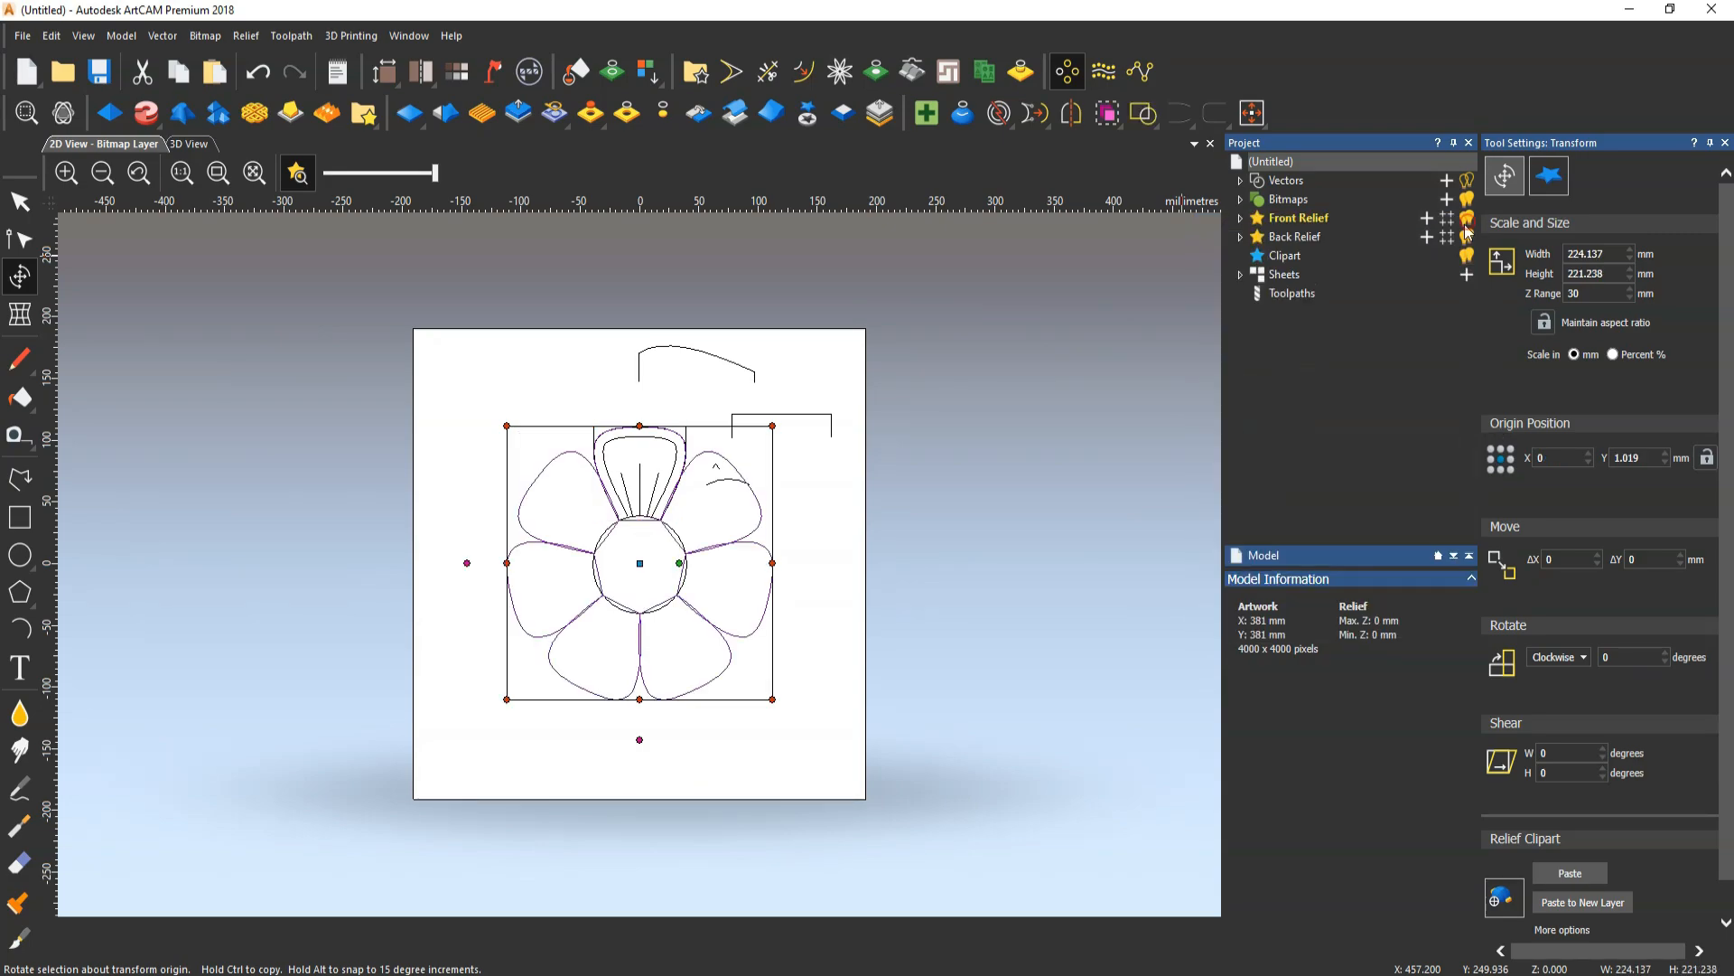
click(1572, 875)
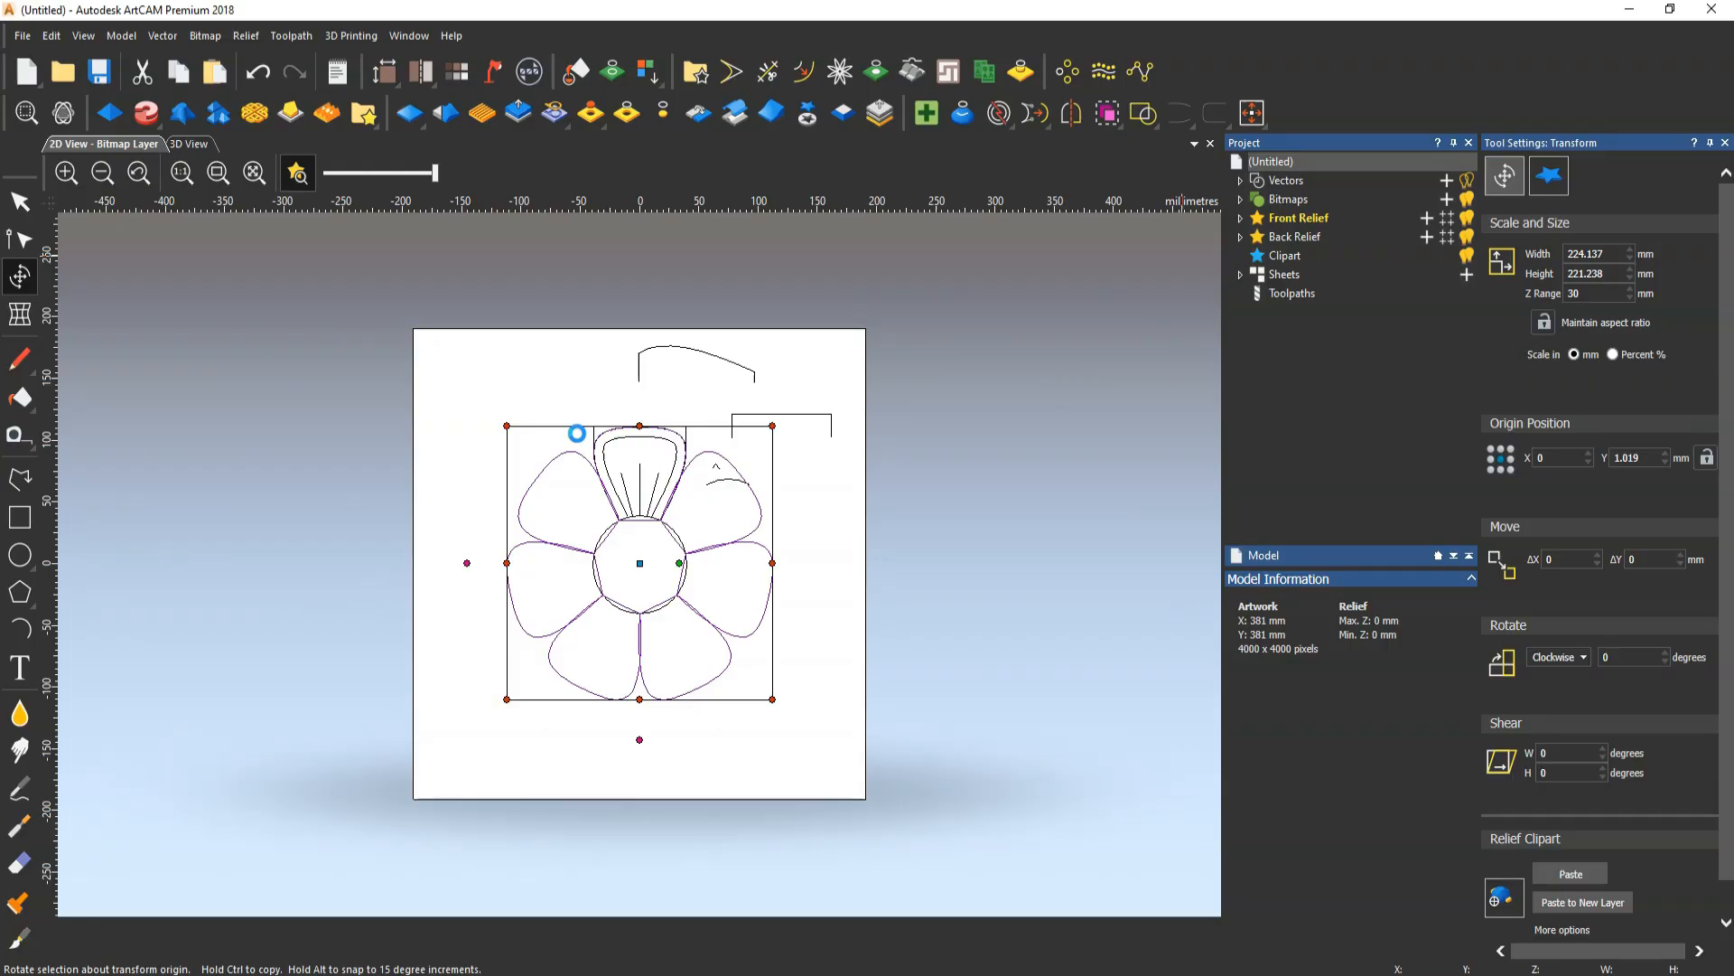
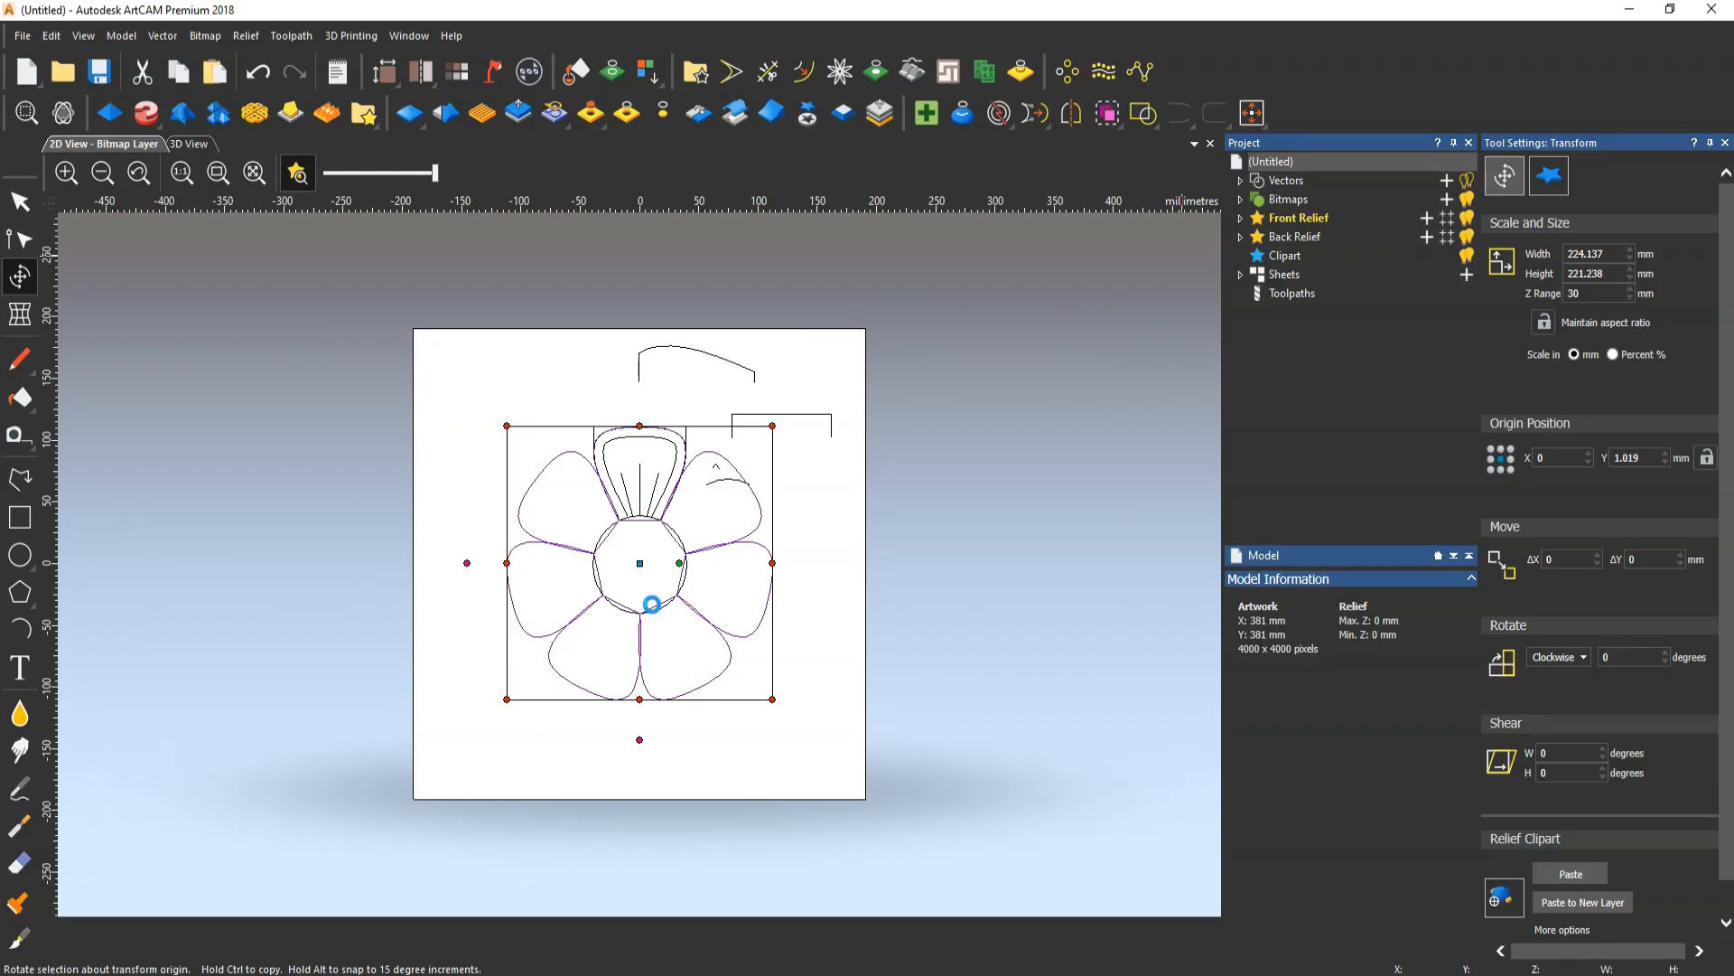
Examine the whole flower relief in the 3D view with vectors hidden and compare it with the reference photo
click(188, 144)
scroll(648, 528, down, 3)
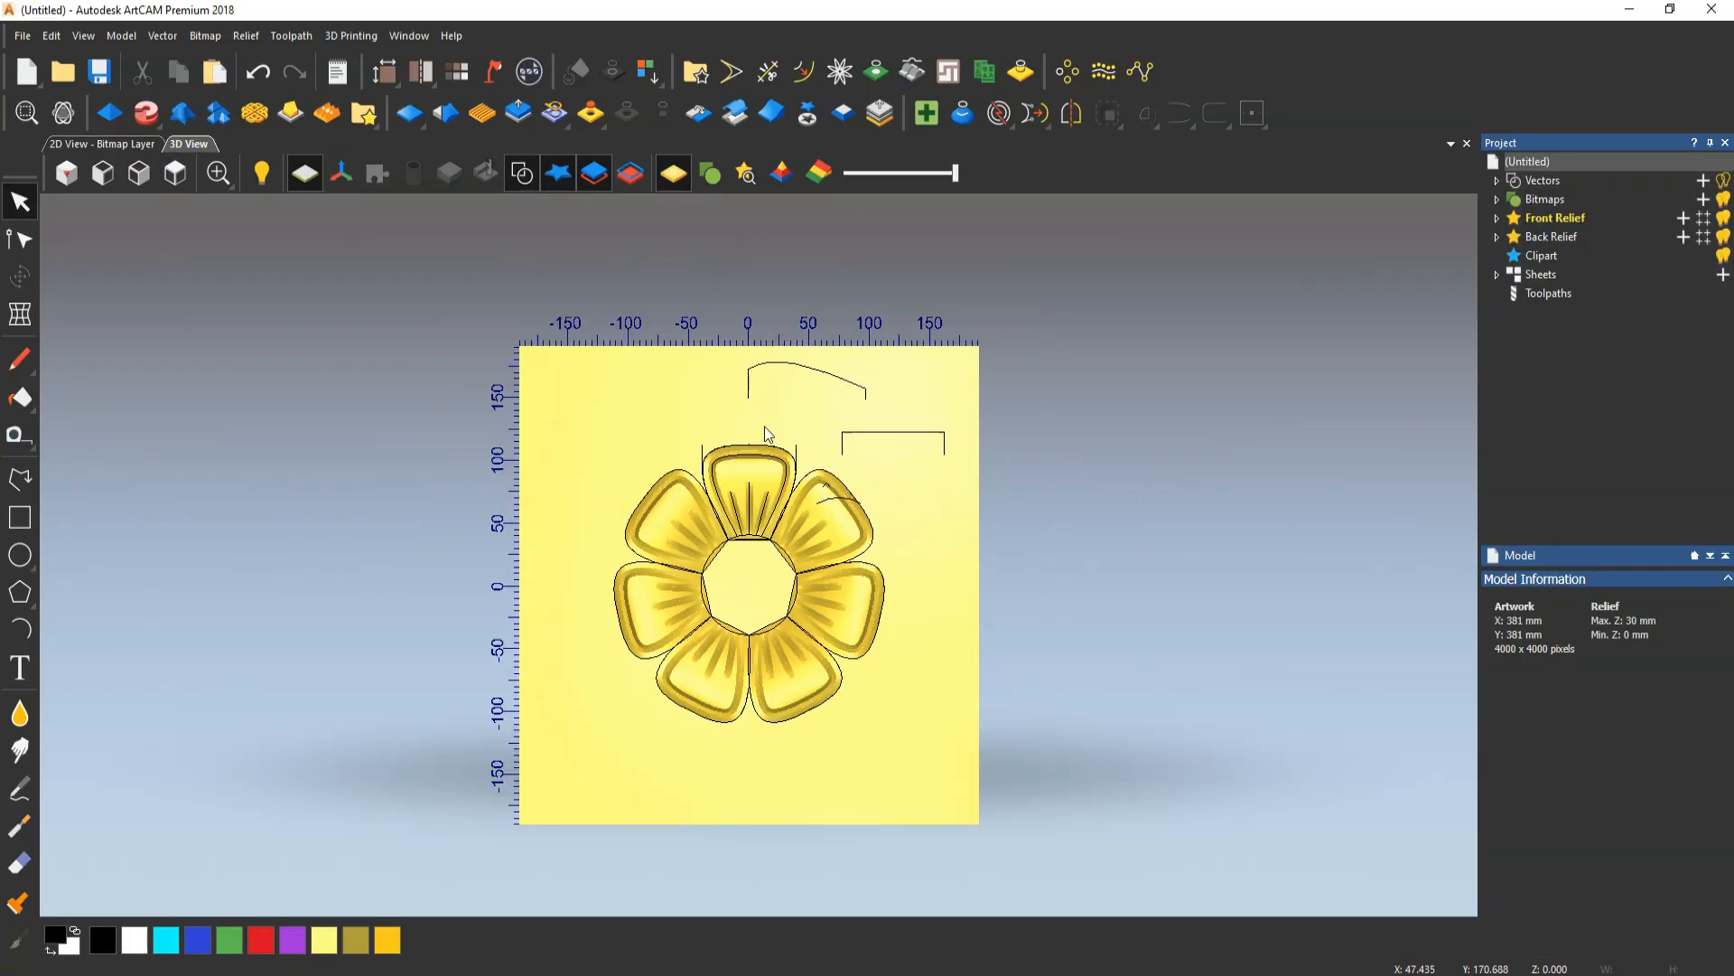
scroll(712, 599, up, 5)
drag(712, 599, 1016, 139)
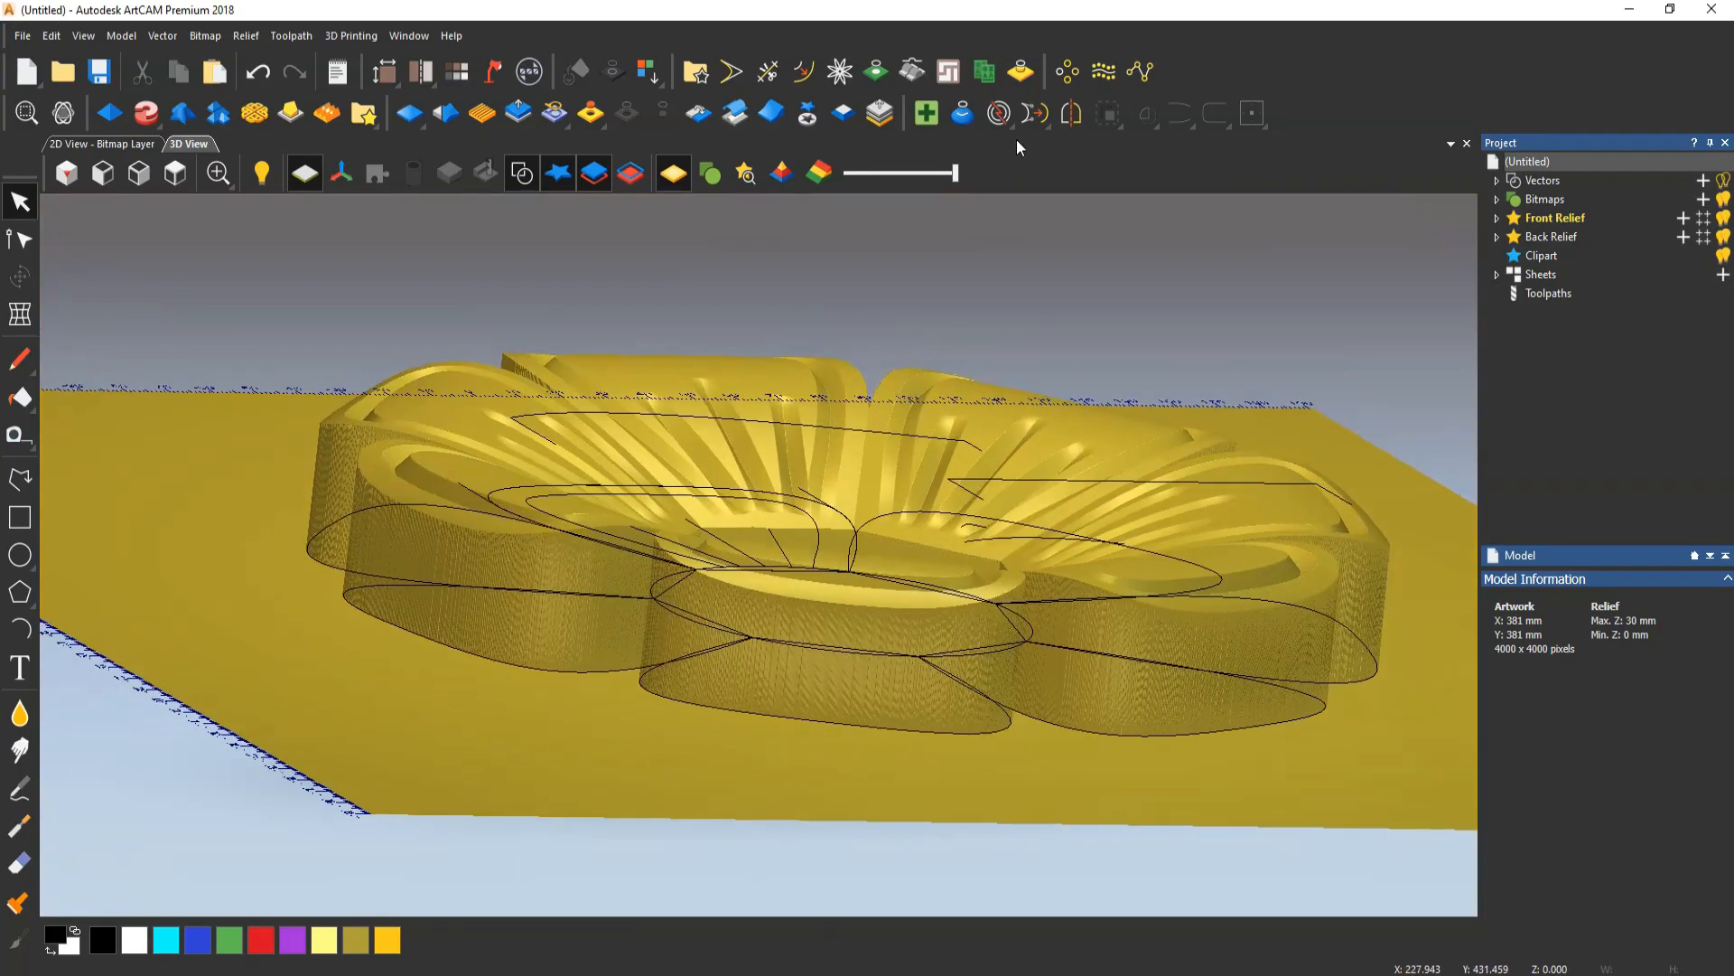
click(523, 169)
drag(680, 643, 511, 811)
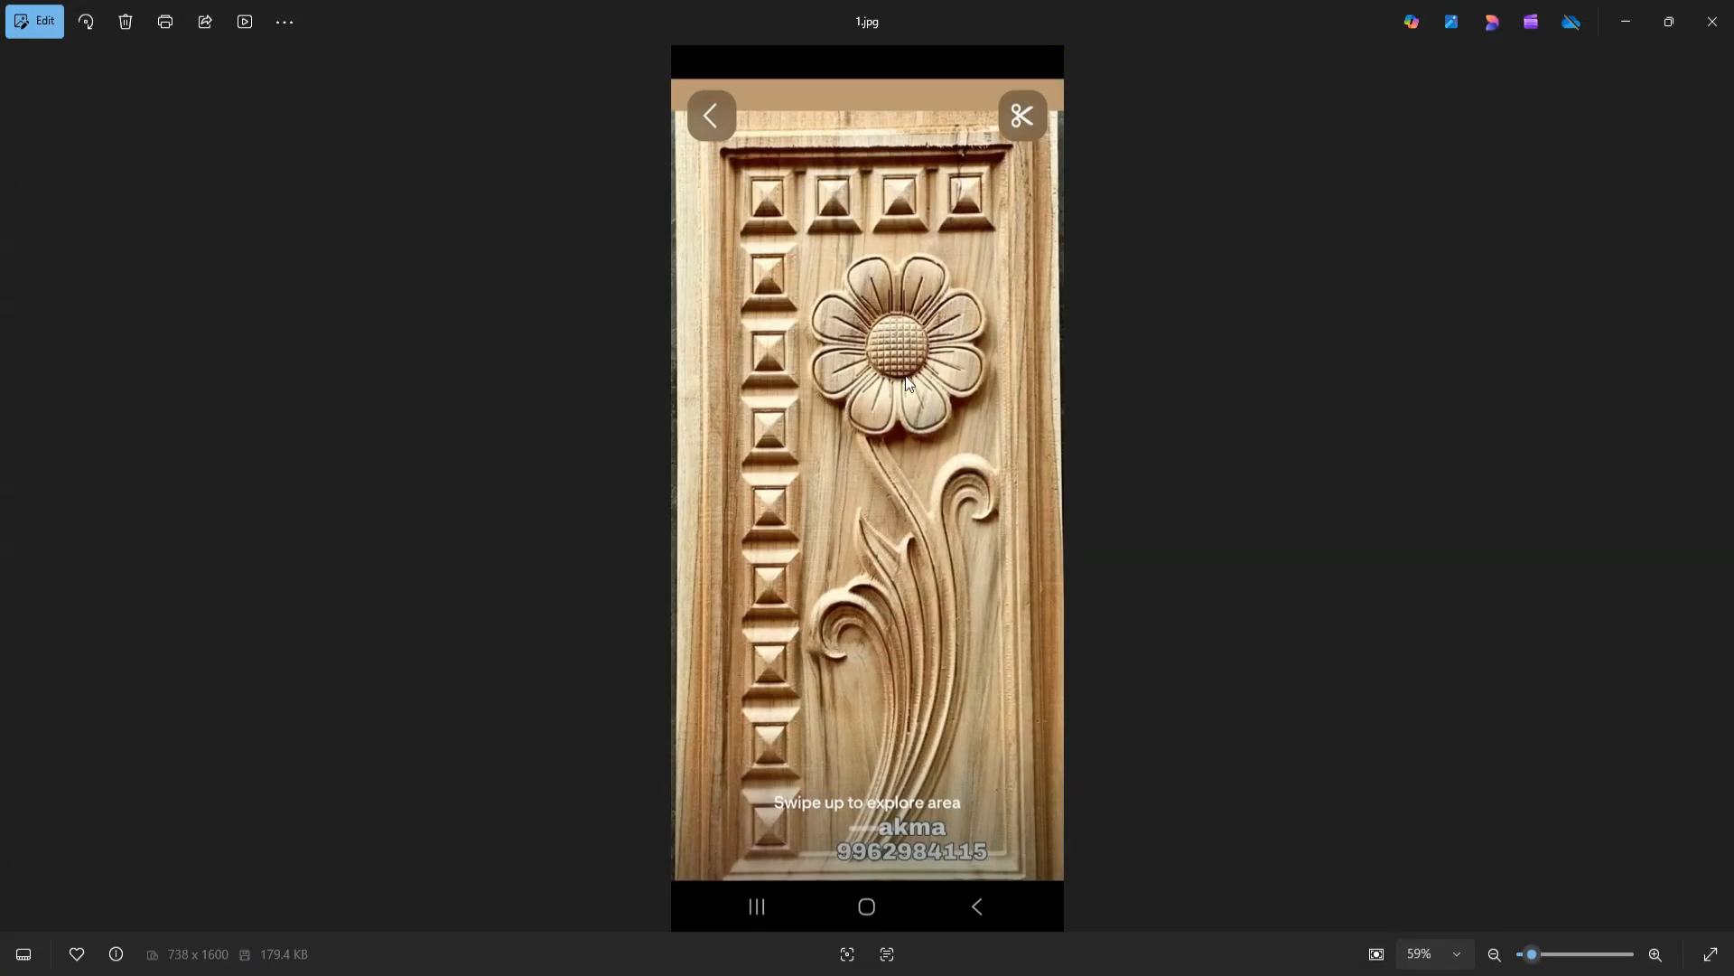
scroll(886, 350, up, 5)
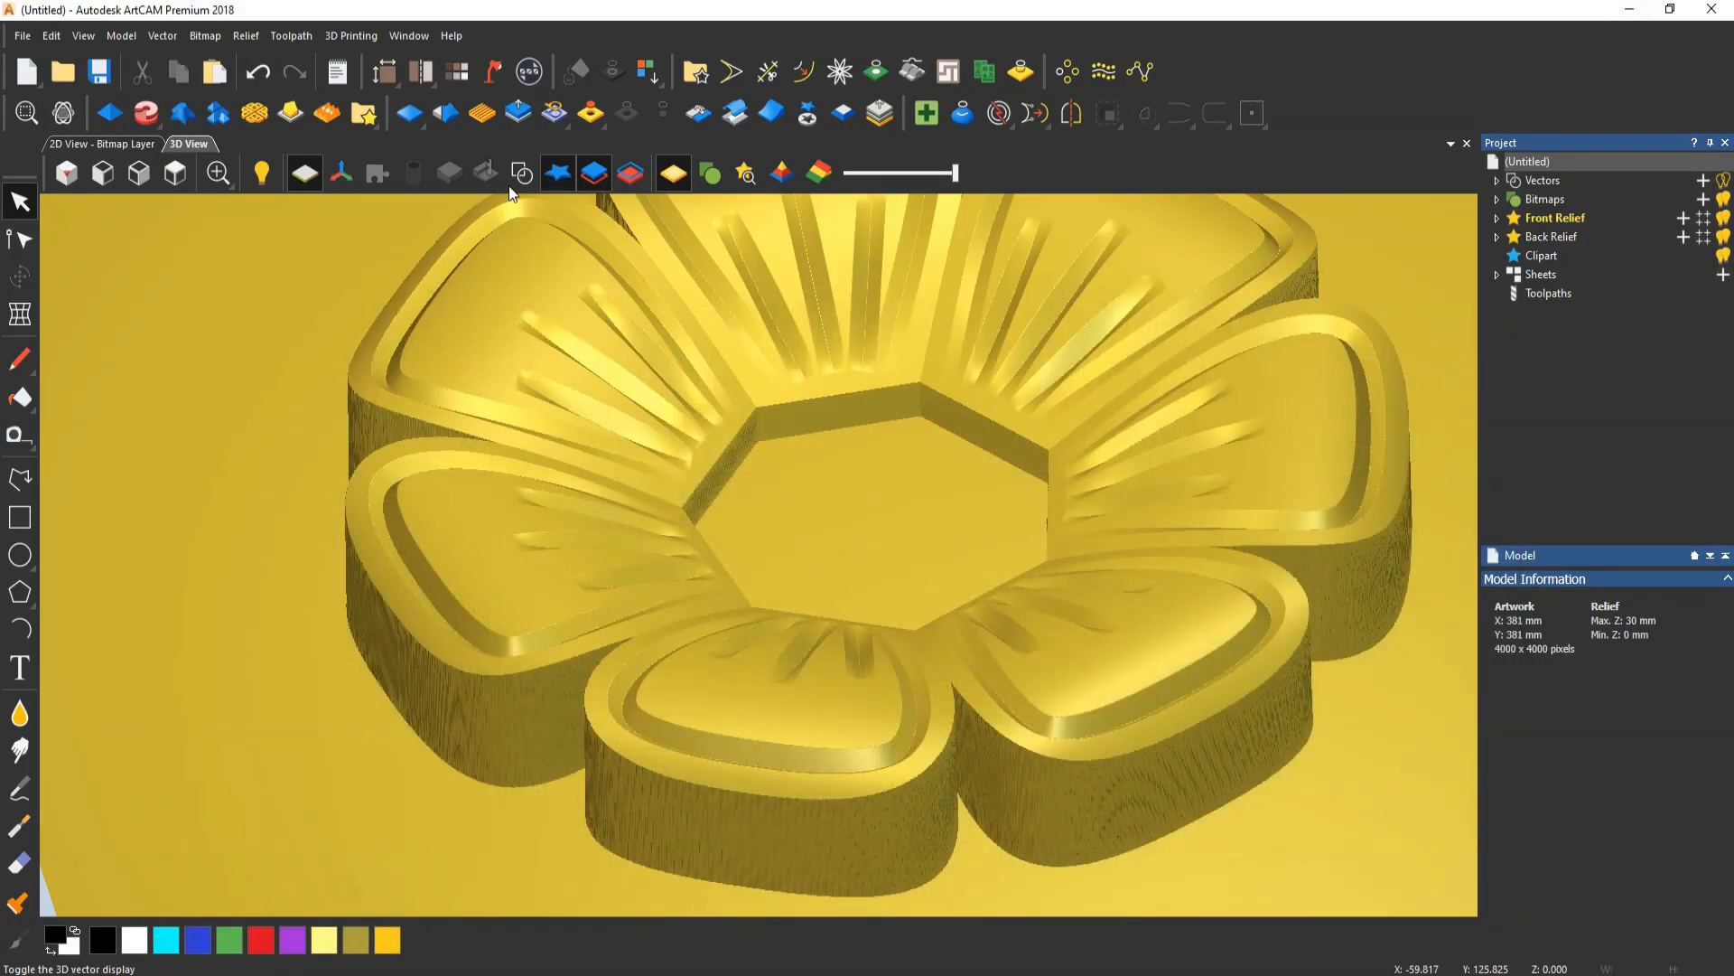
Give the flower's centre circle a Round shape profile with a 60-degree angle, Constant height and Merge High
click(524, 176)
click(712, 464)
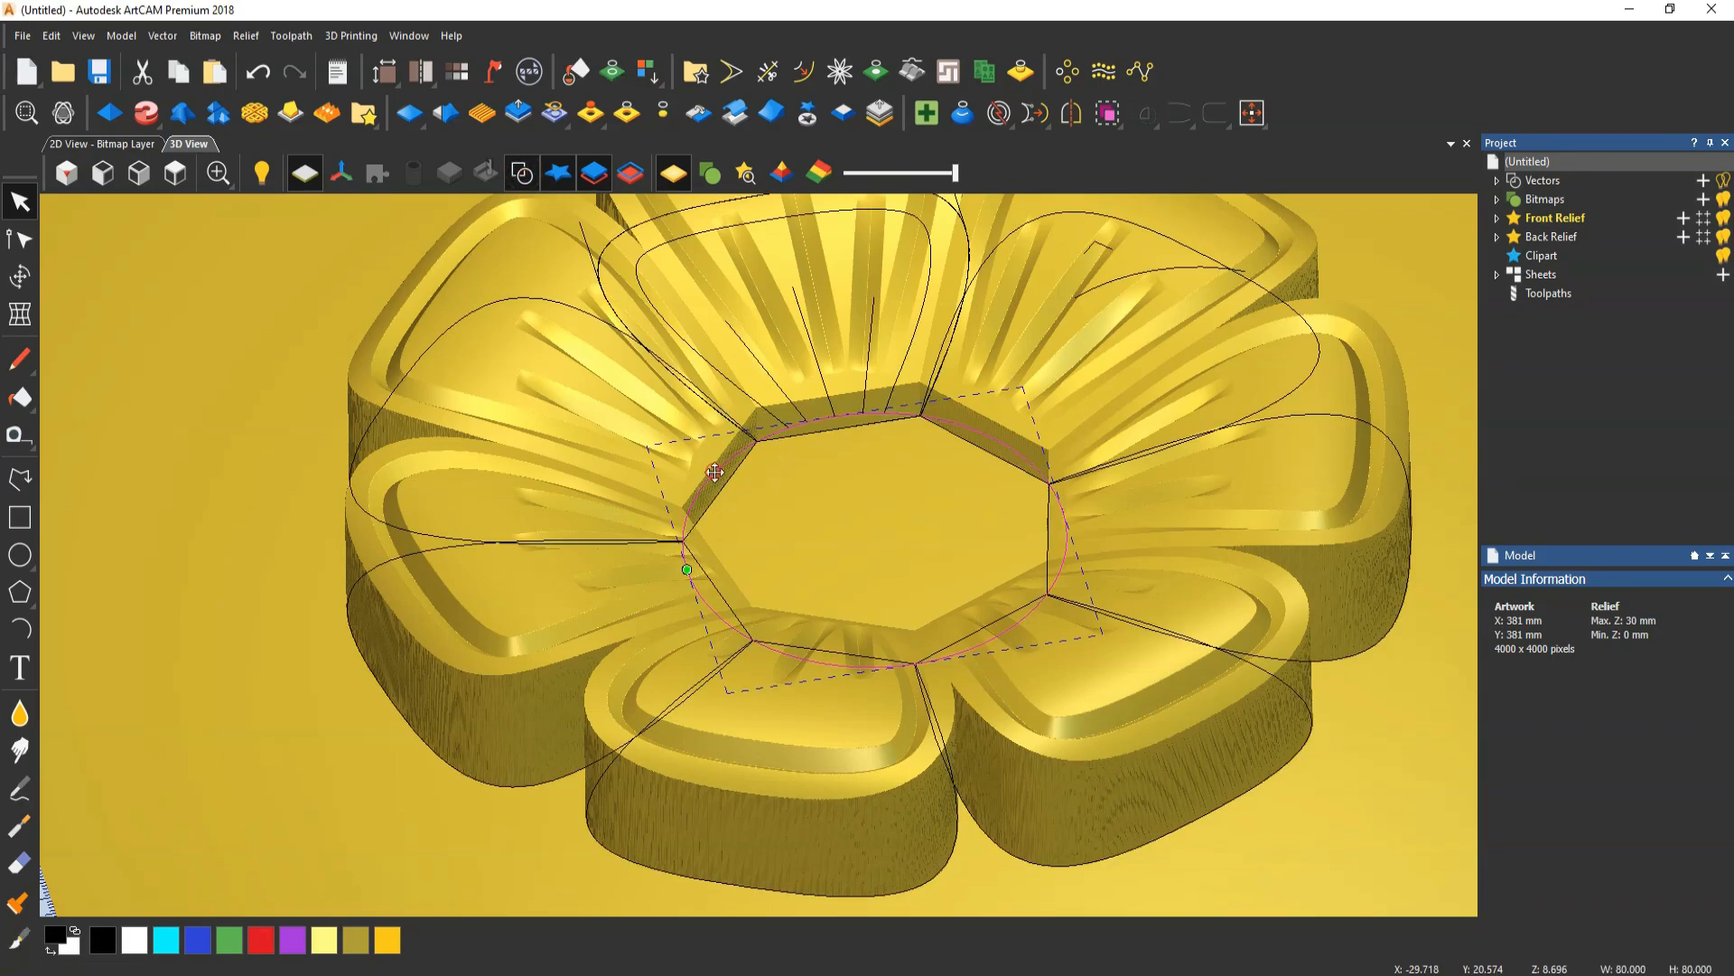
click(110, 112)
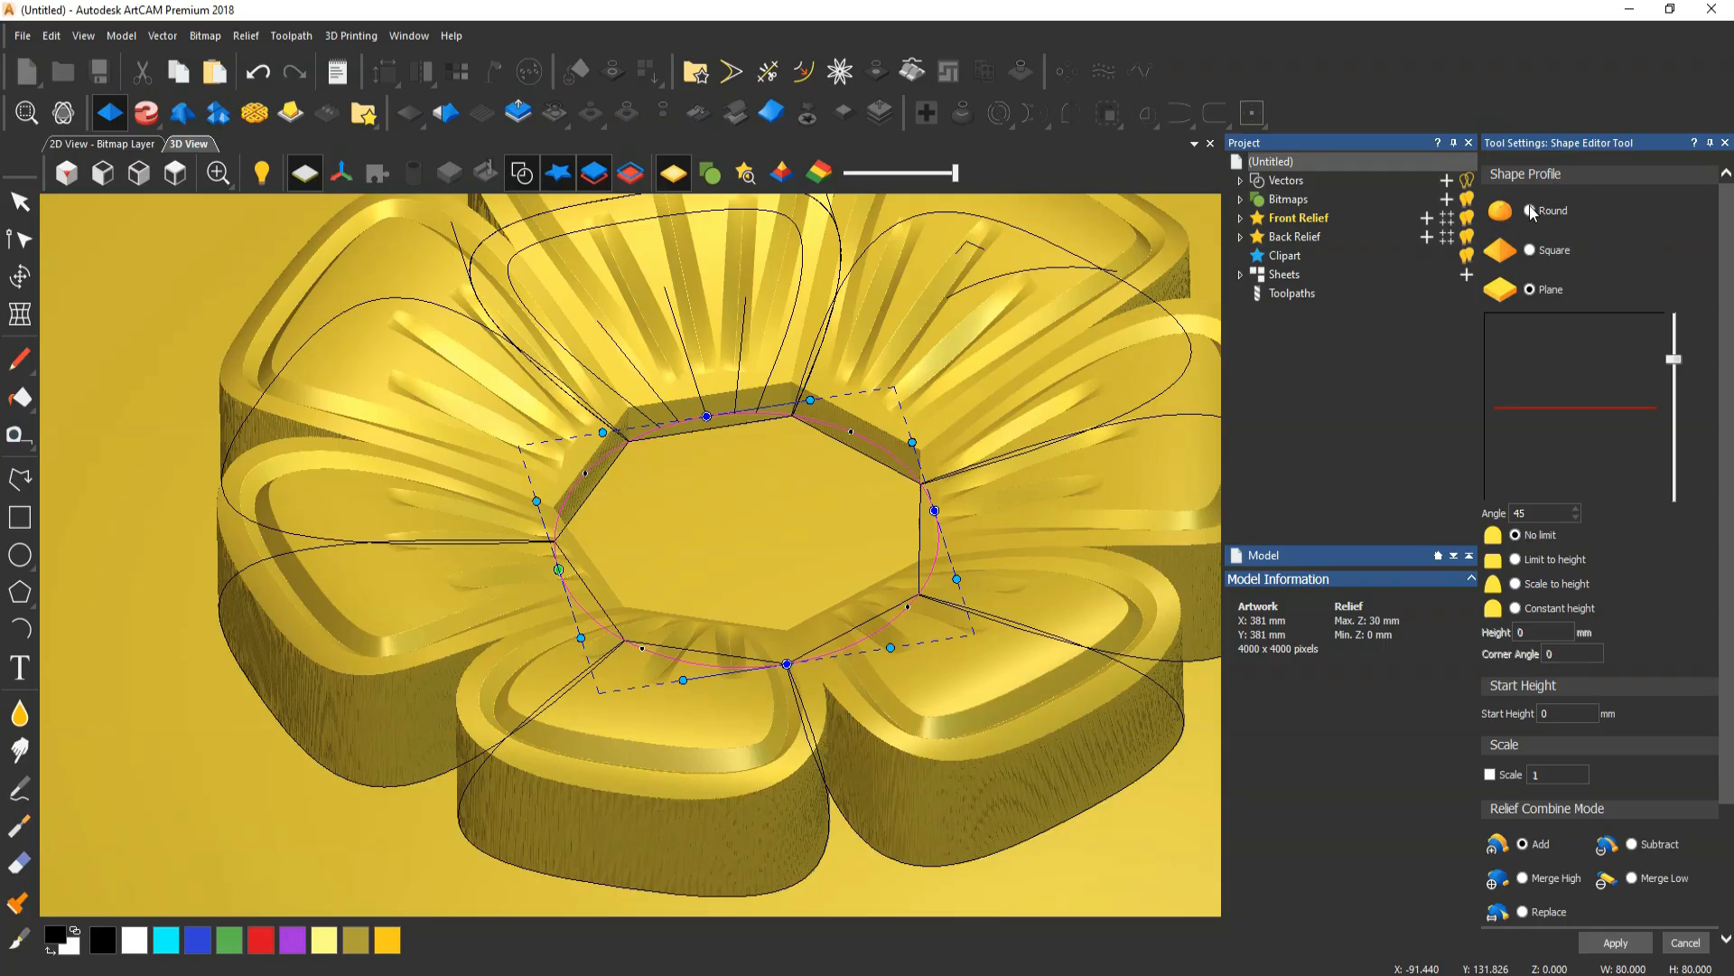
double_click(1533, 513)
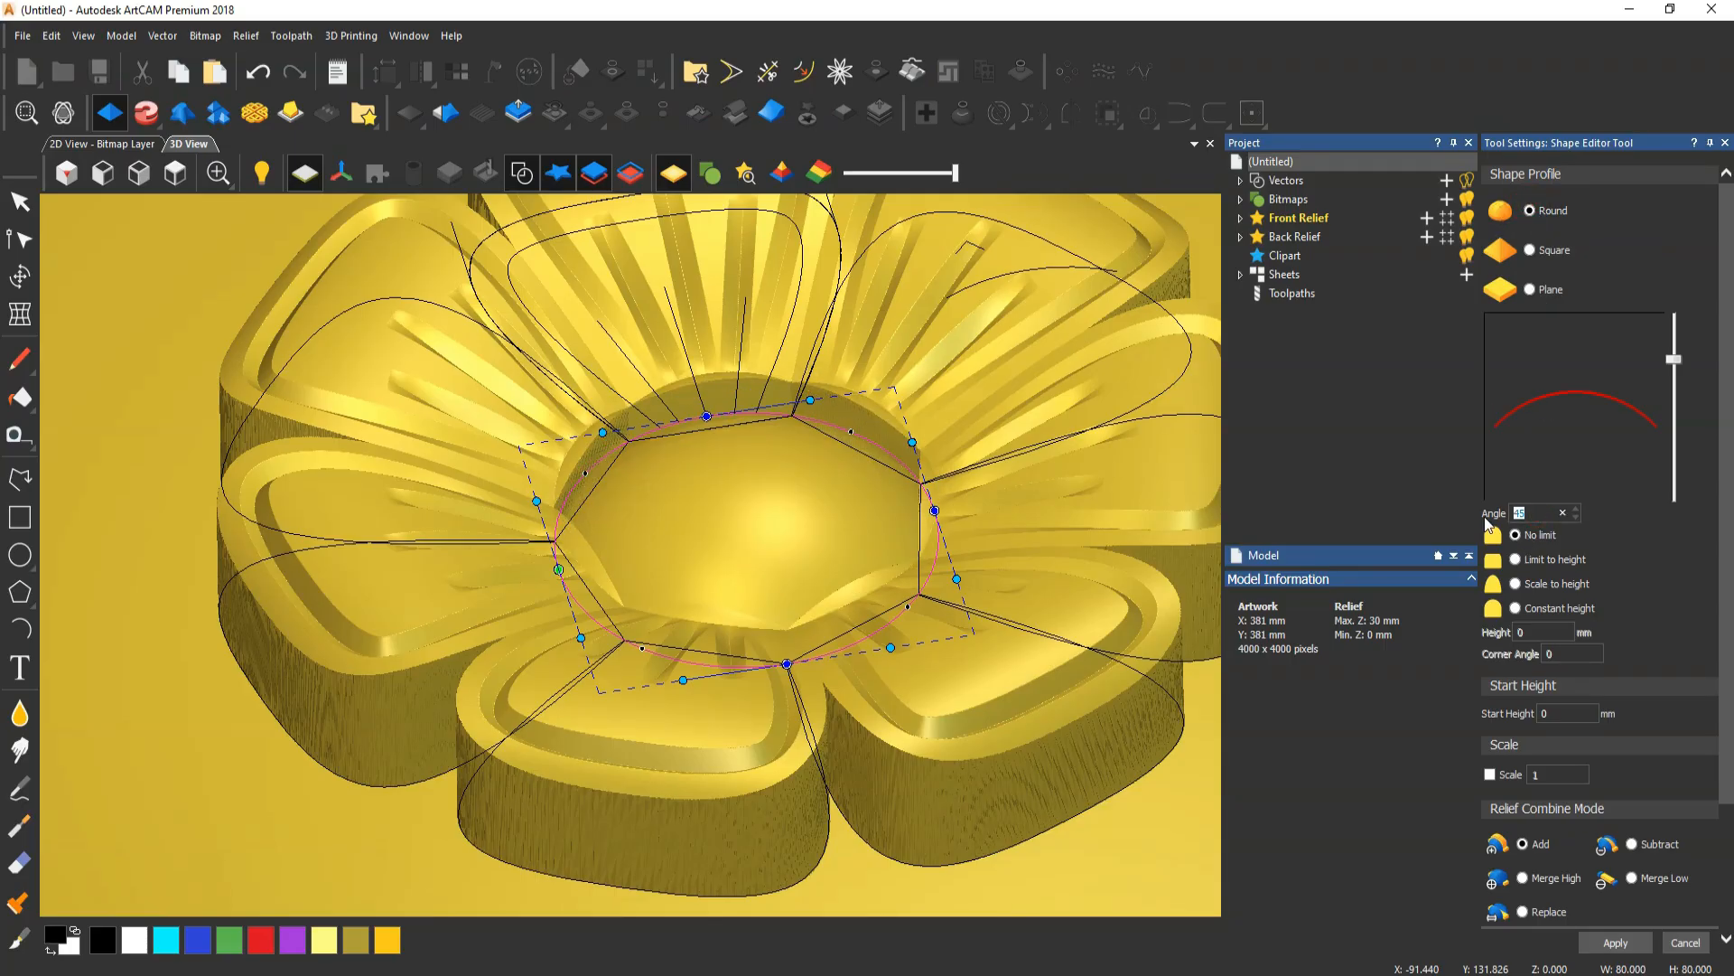
text(60)
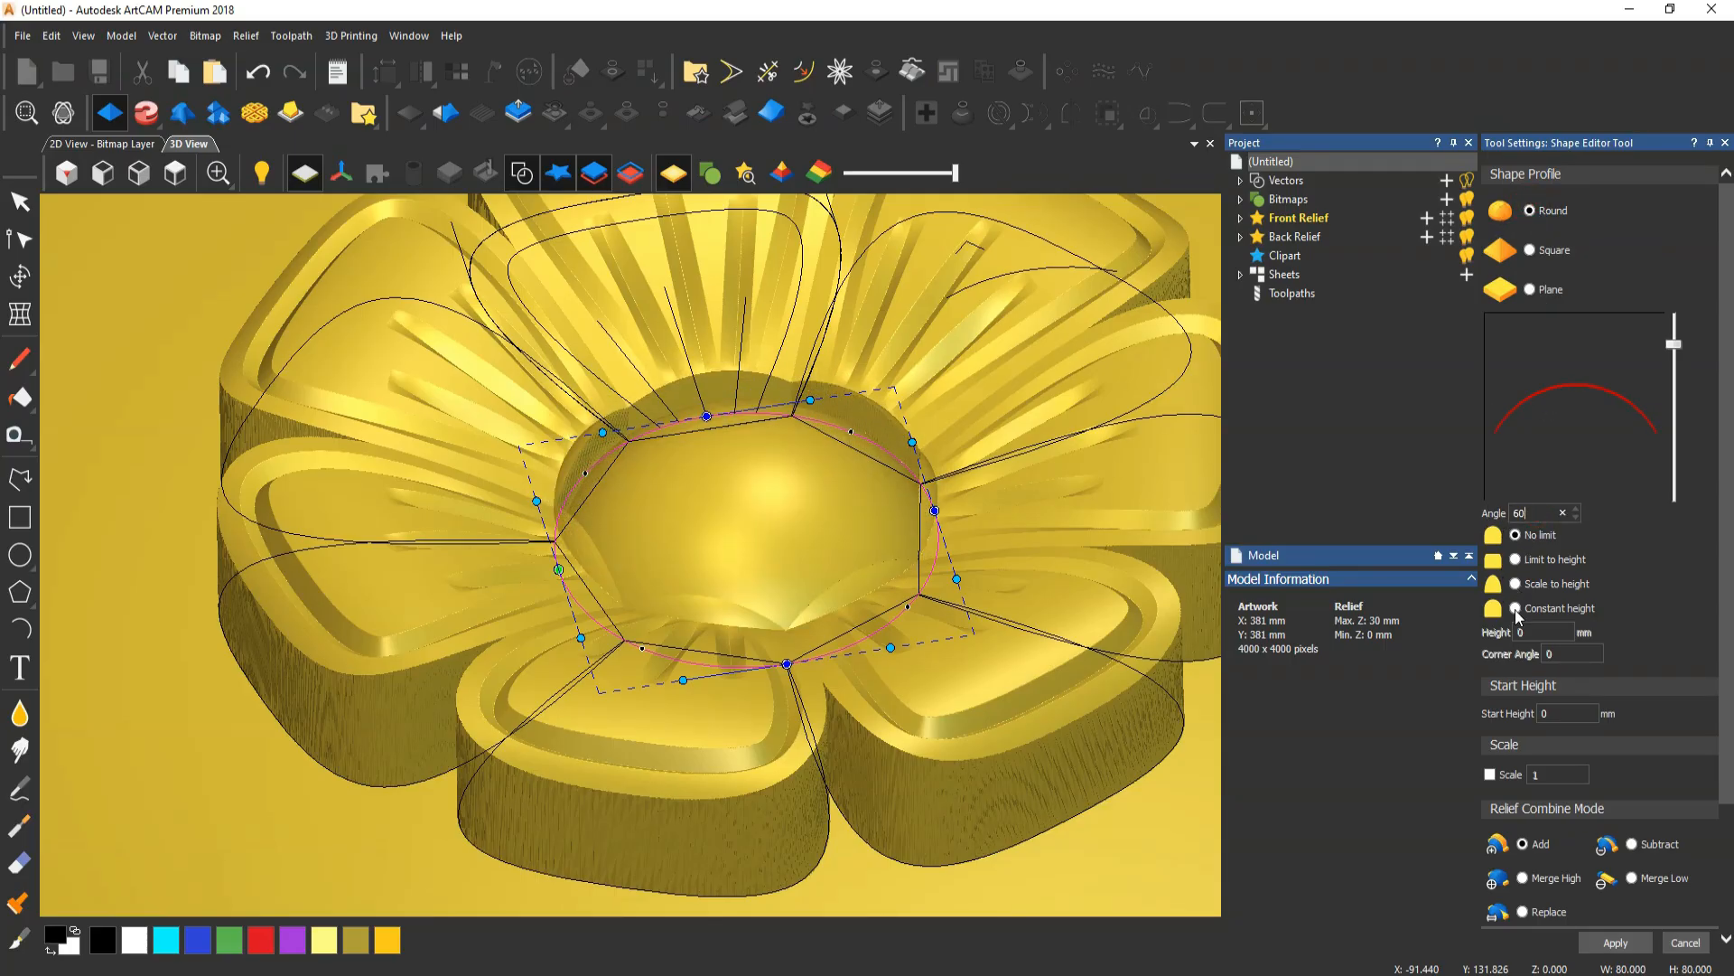
click(1515, 609)
click(1523, 879)
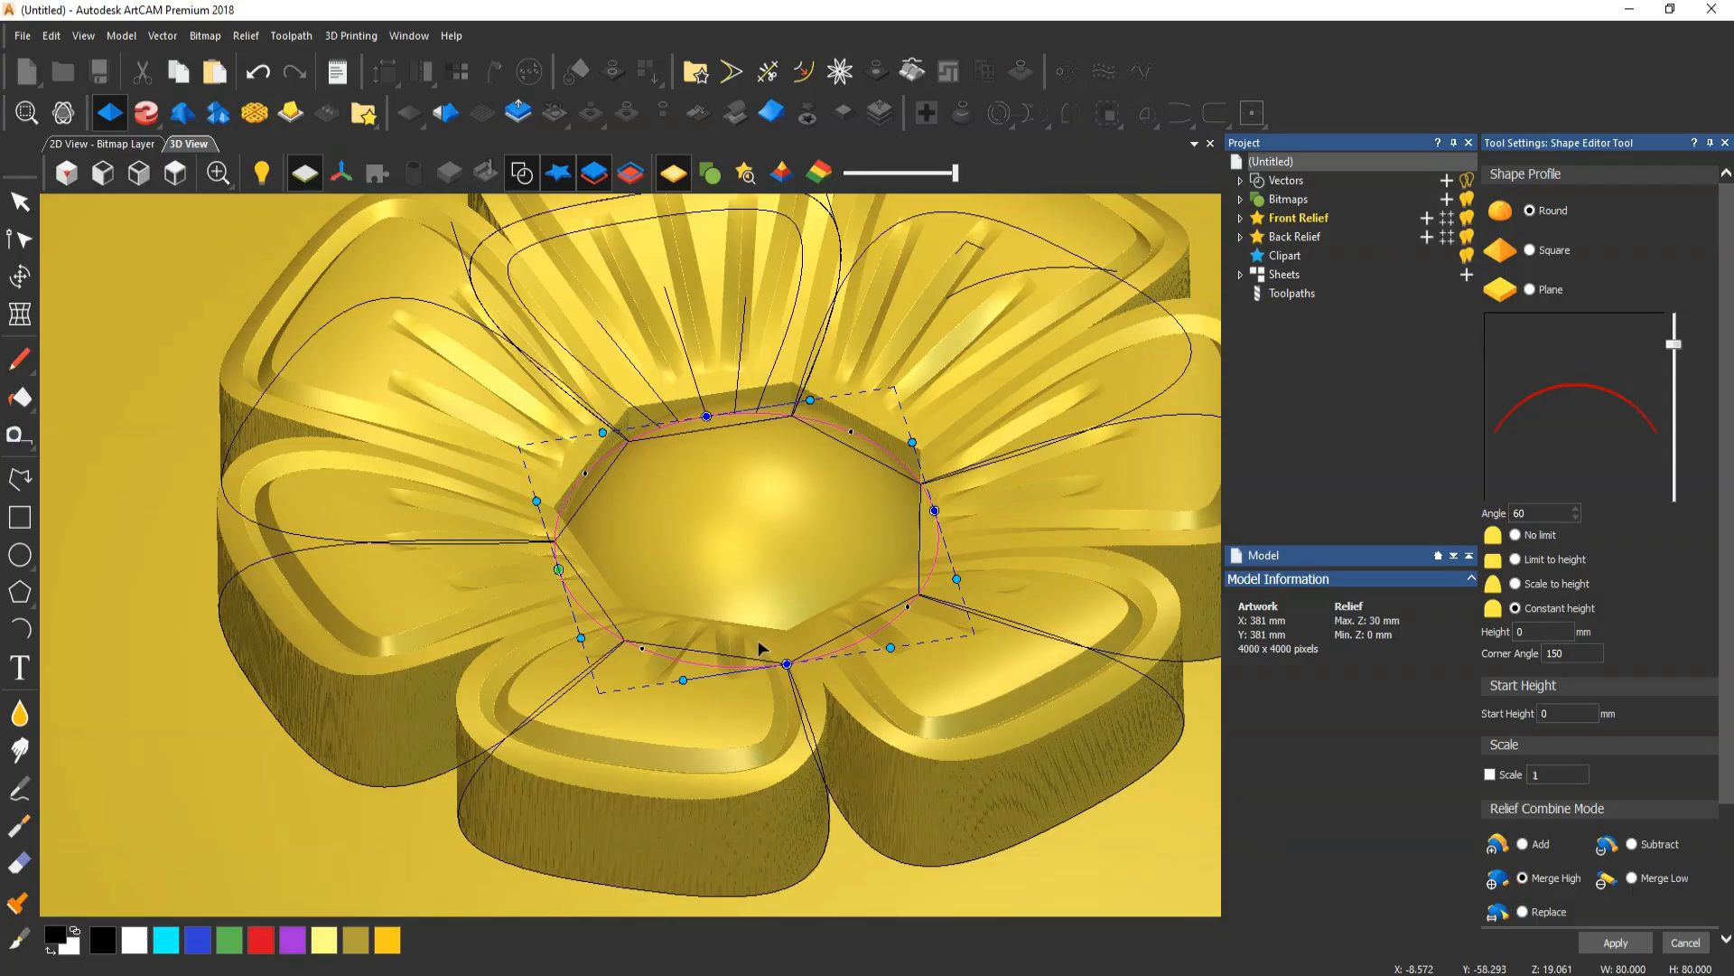
Examine the dome's edge against the petals with vectors hidden, and try start heights of 4, 5 and 6 mm
scroll(679, 489, up, 5)
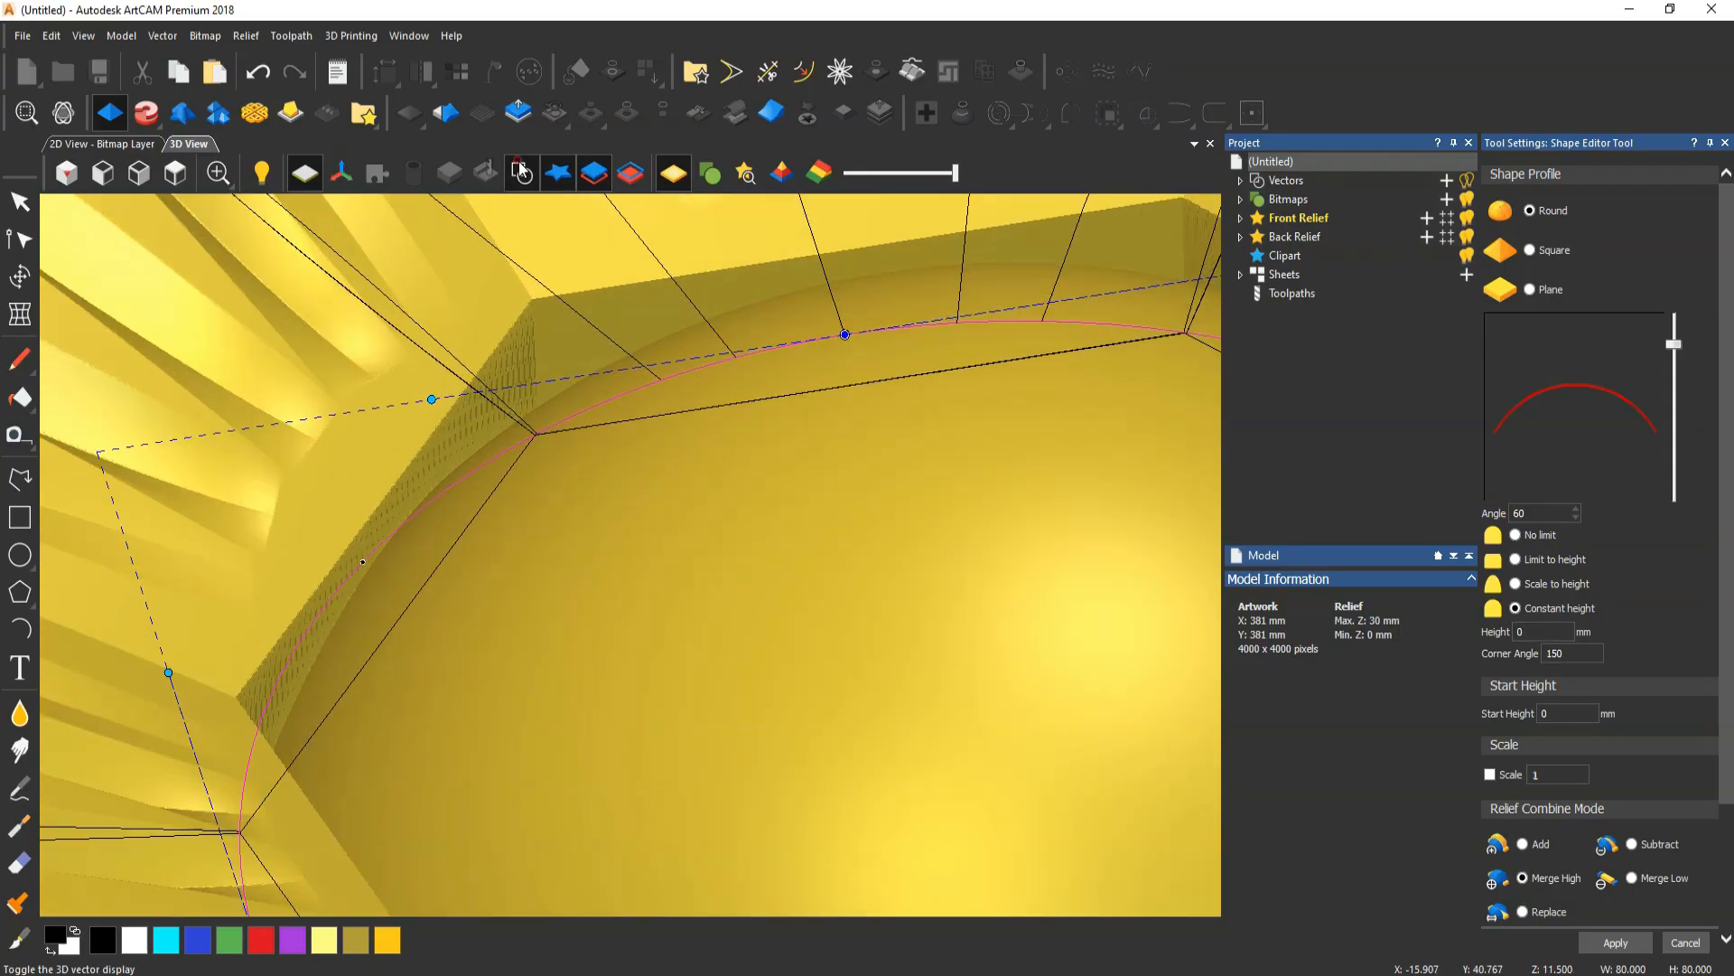
scroll(671, 467, down, 2)
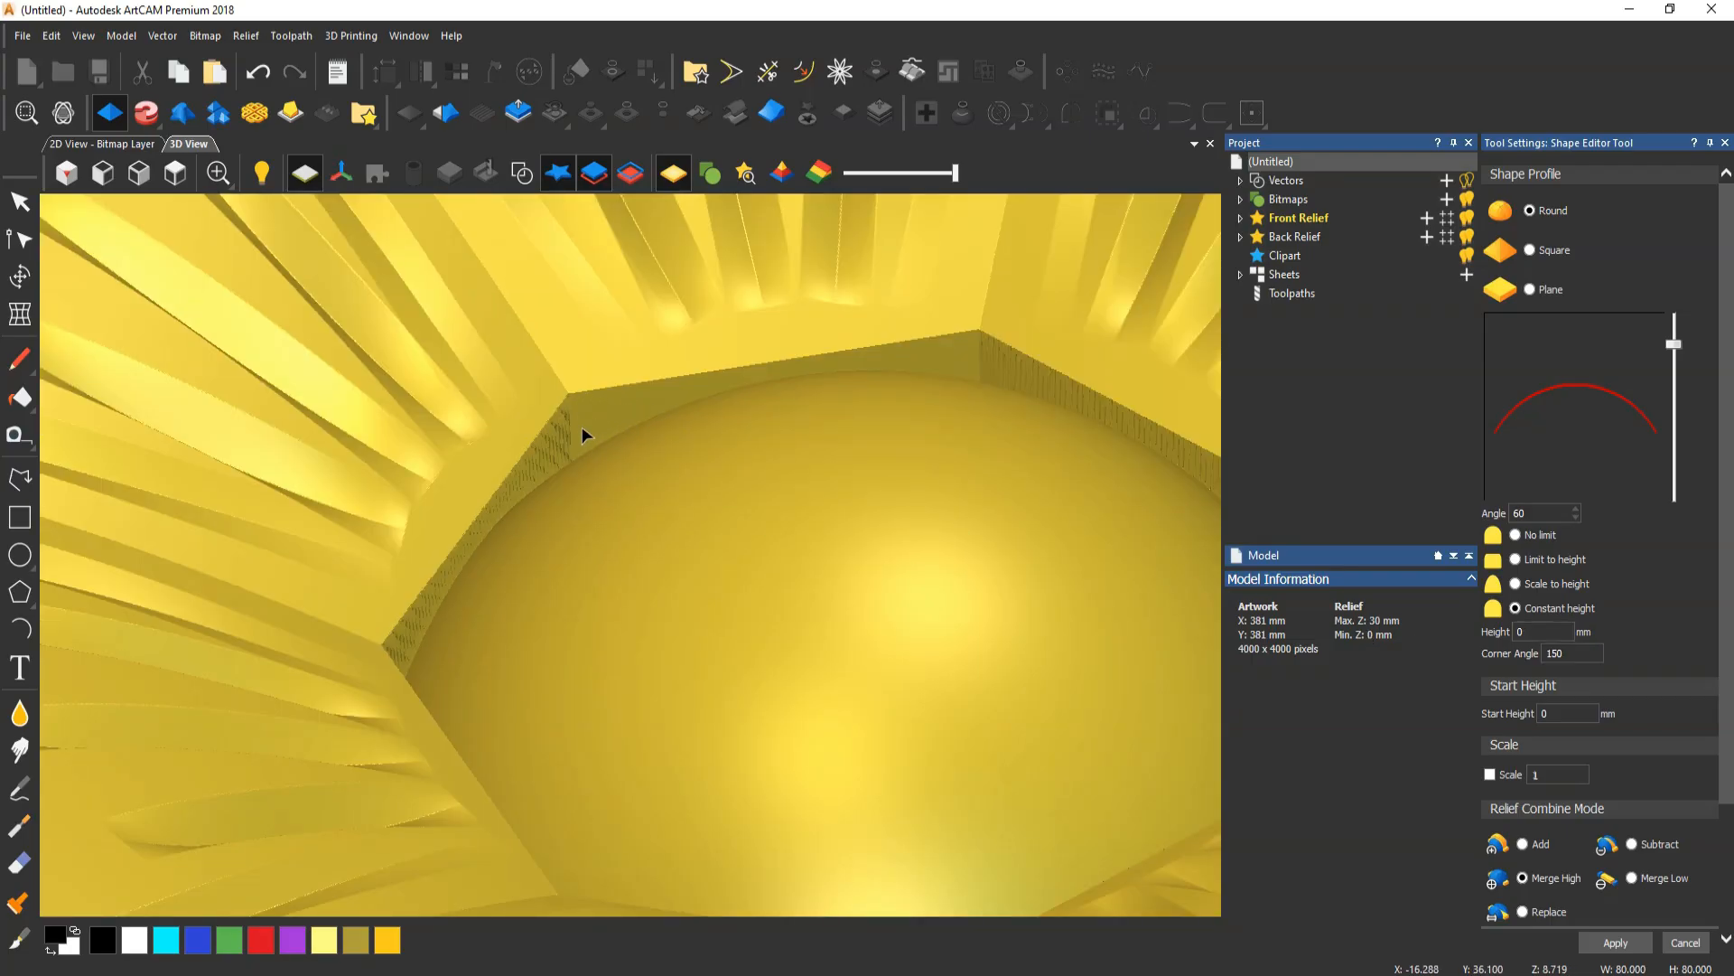
scroll(582, 436, down, 10)
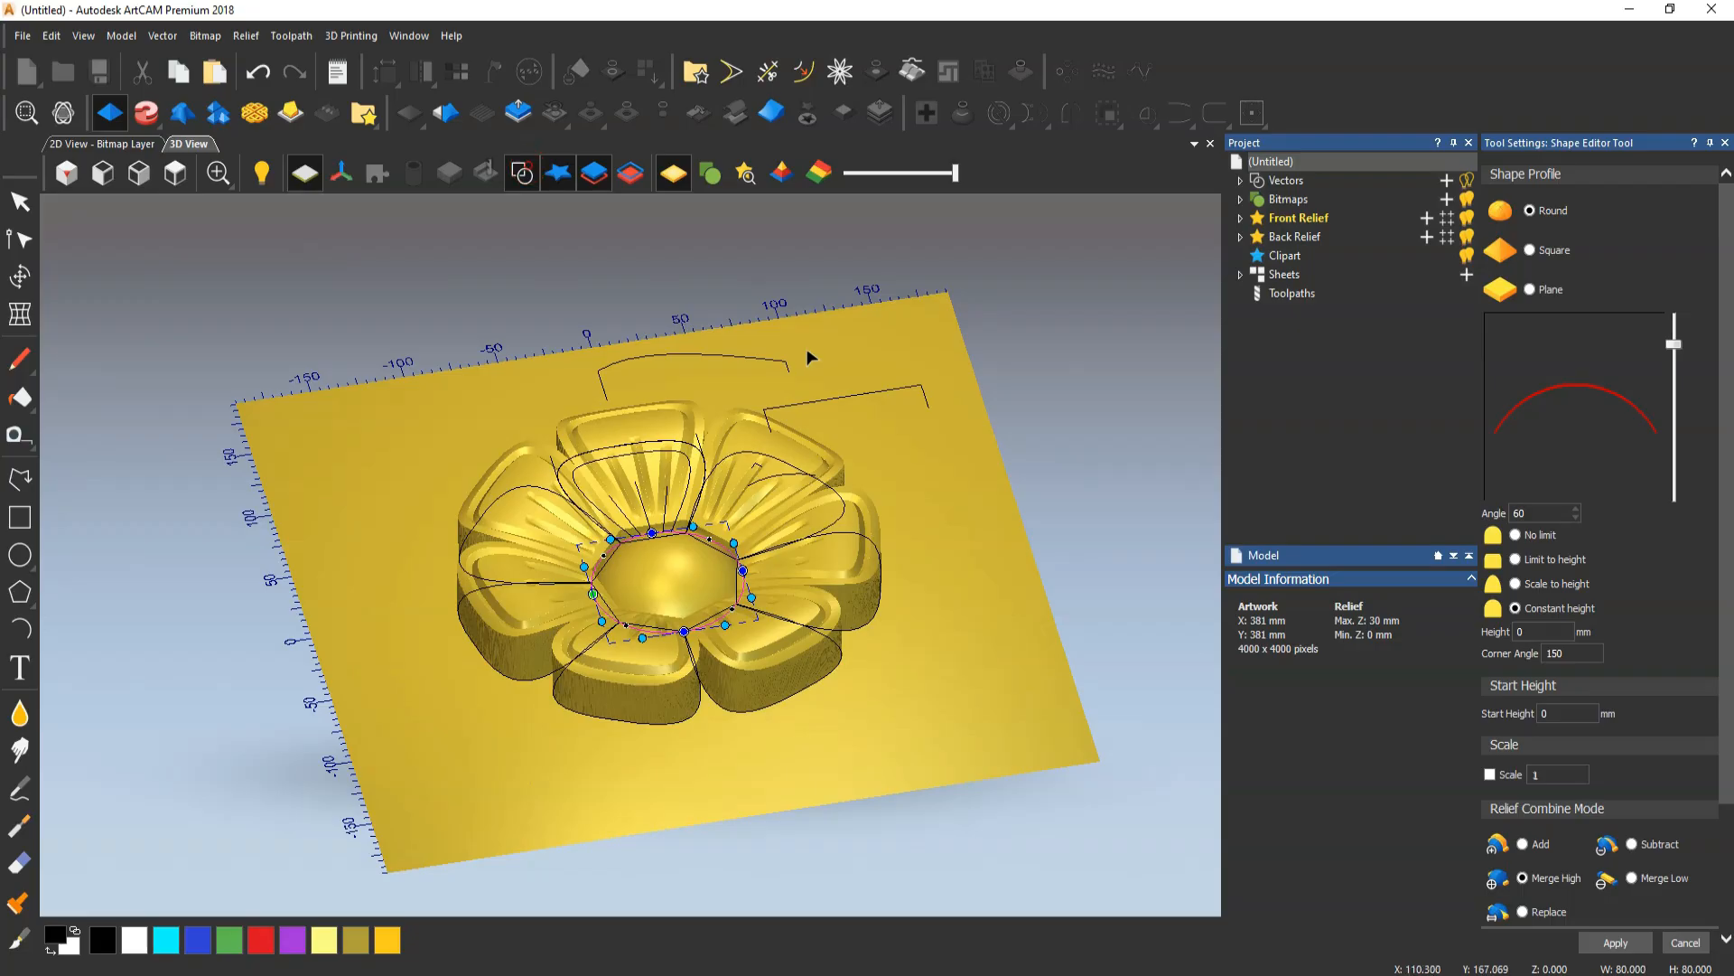
scroll(810, 358, up, 5)
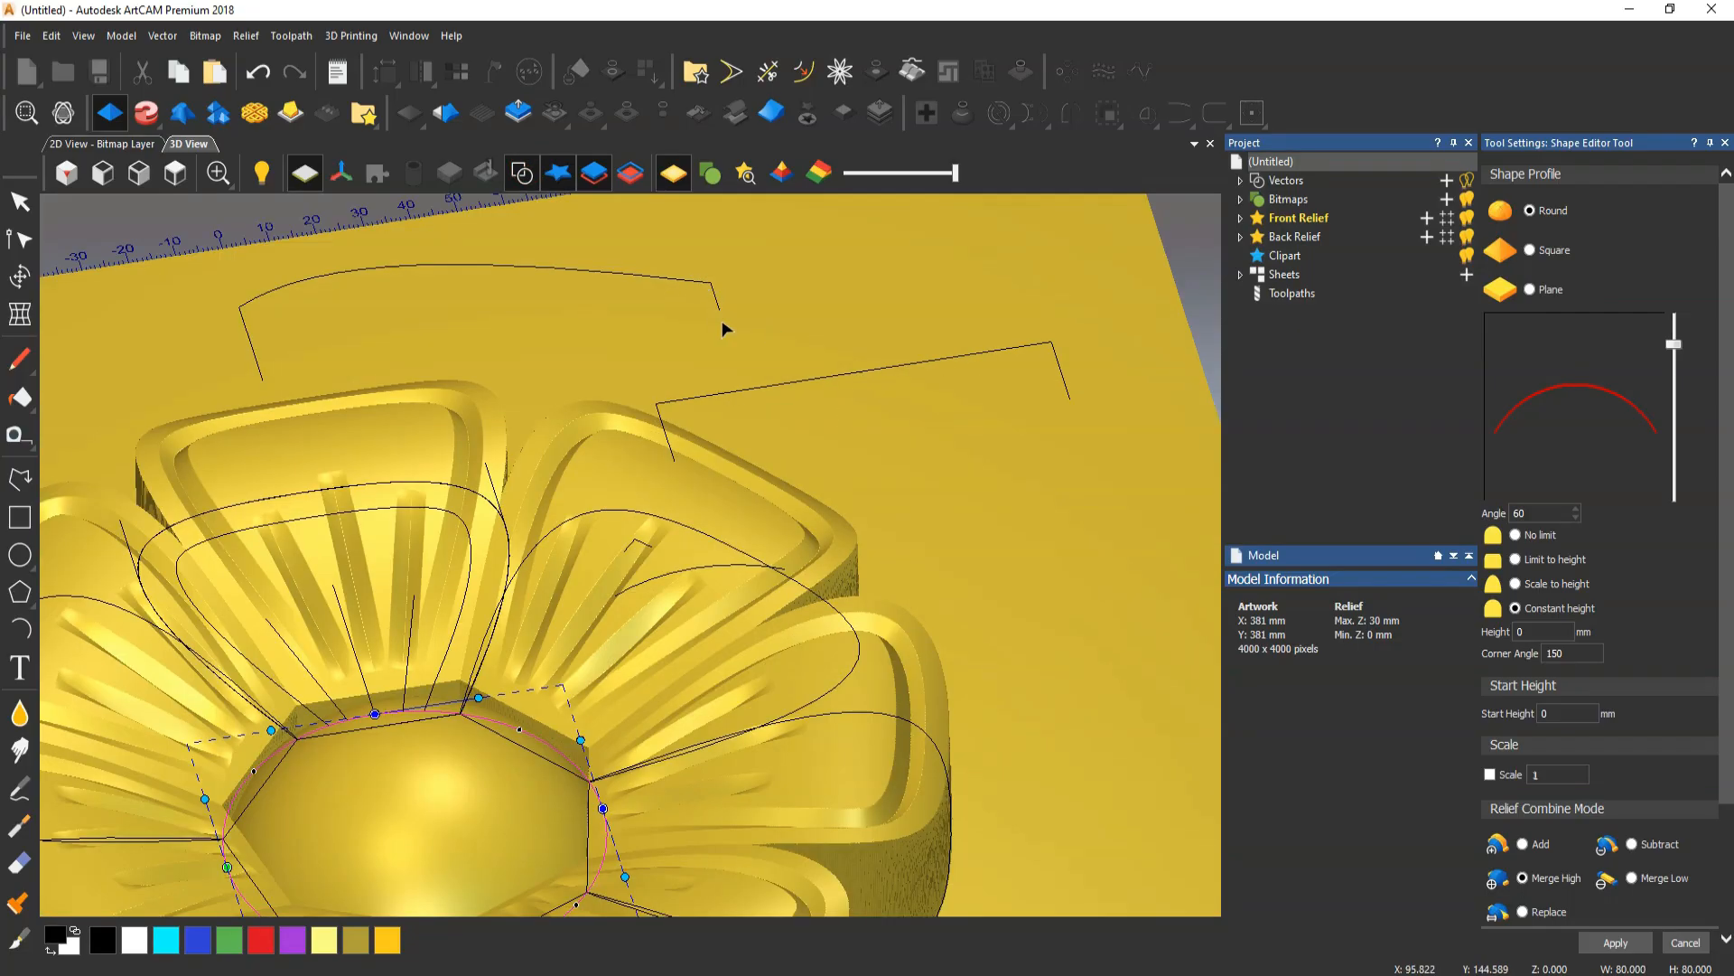
scroll(587, 524, down, 2)
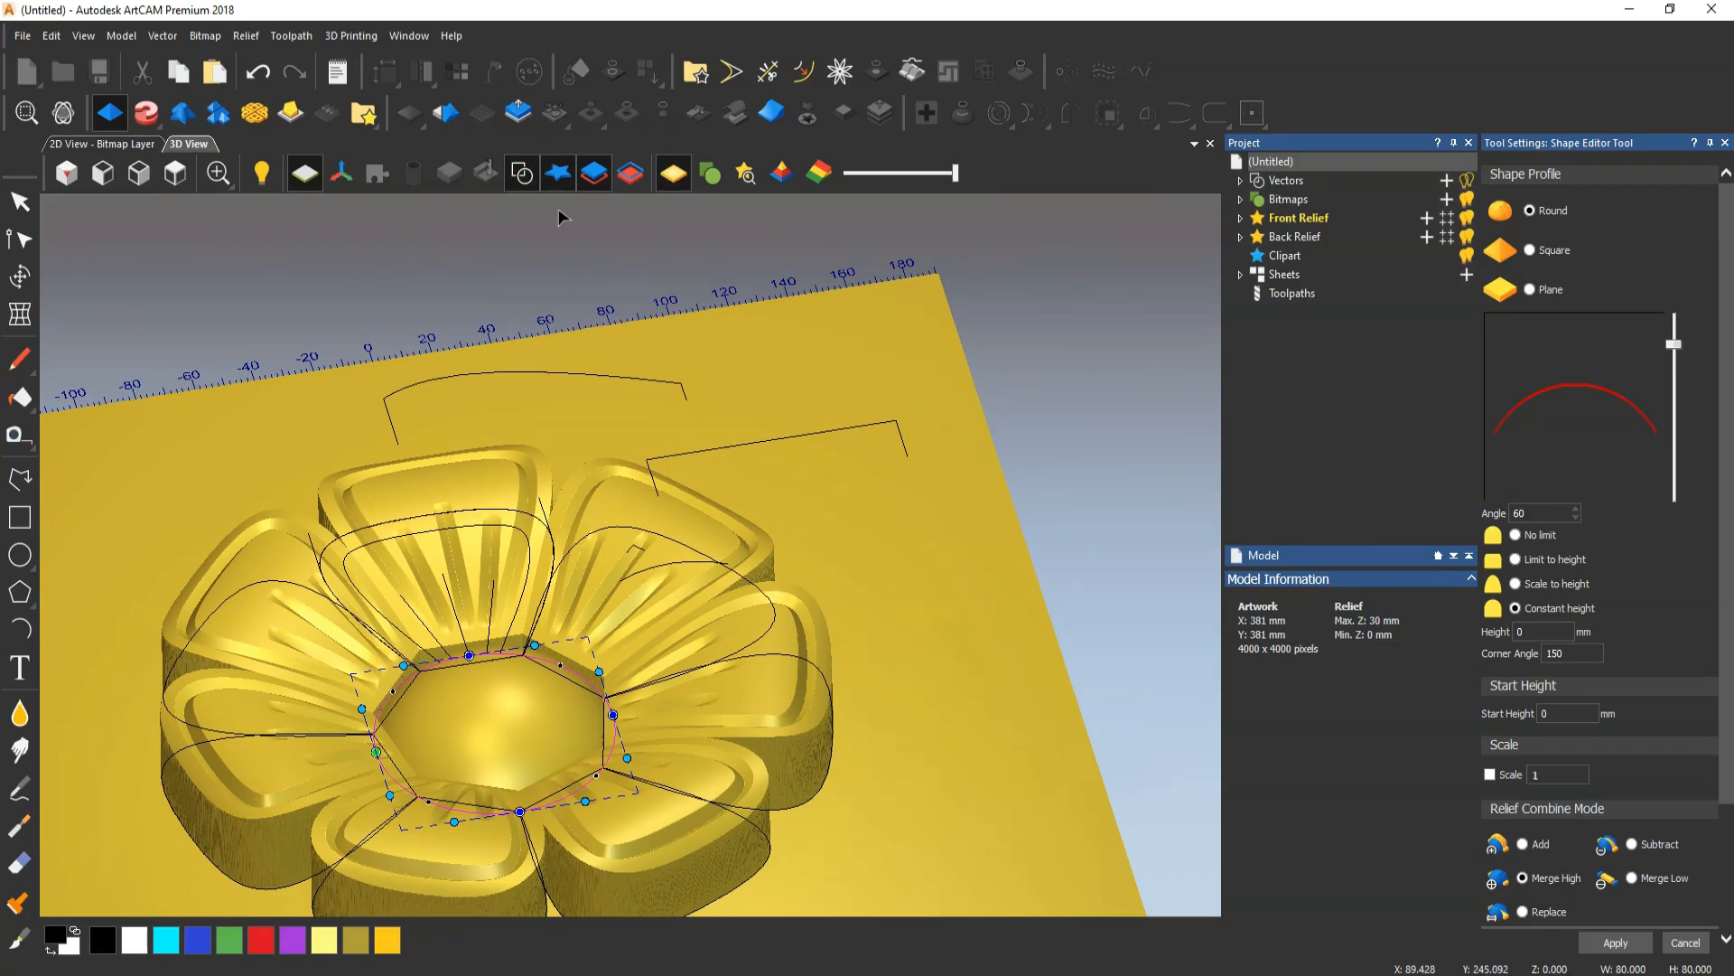
click(522, 173)
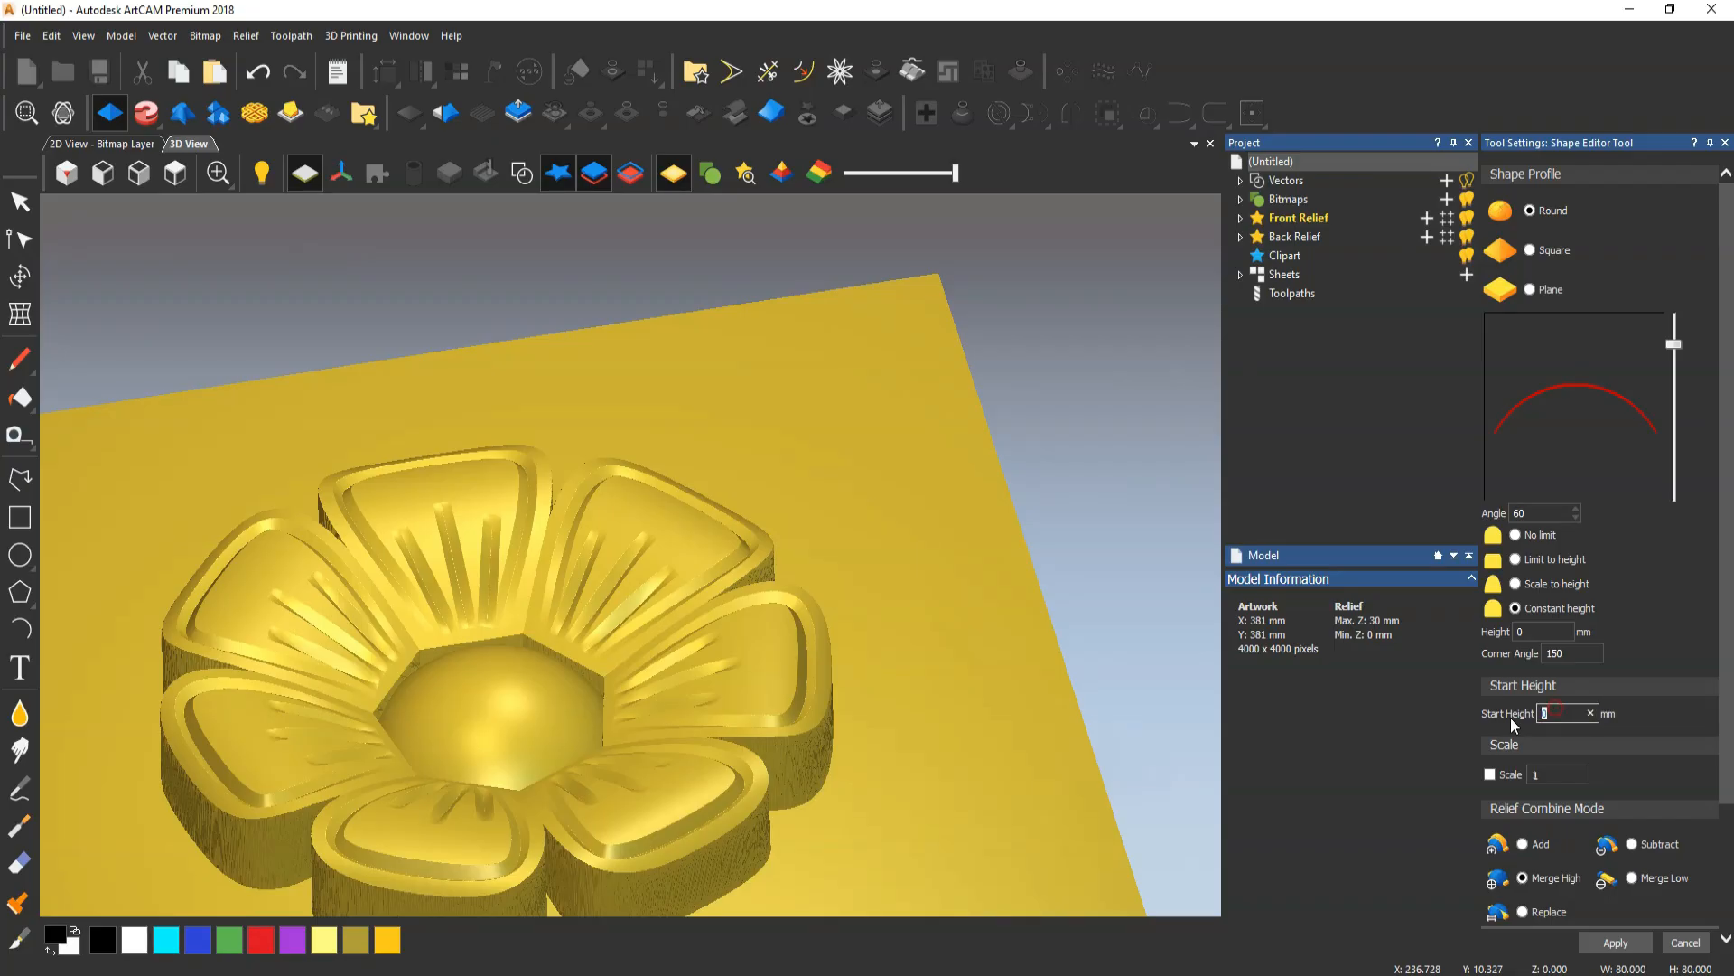
text(4)
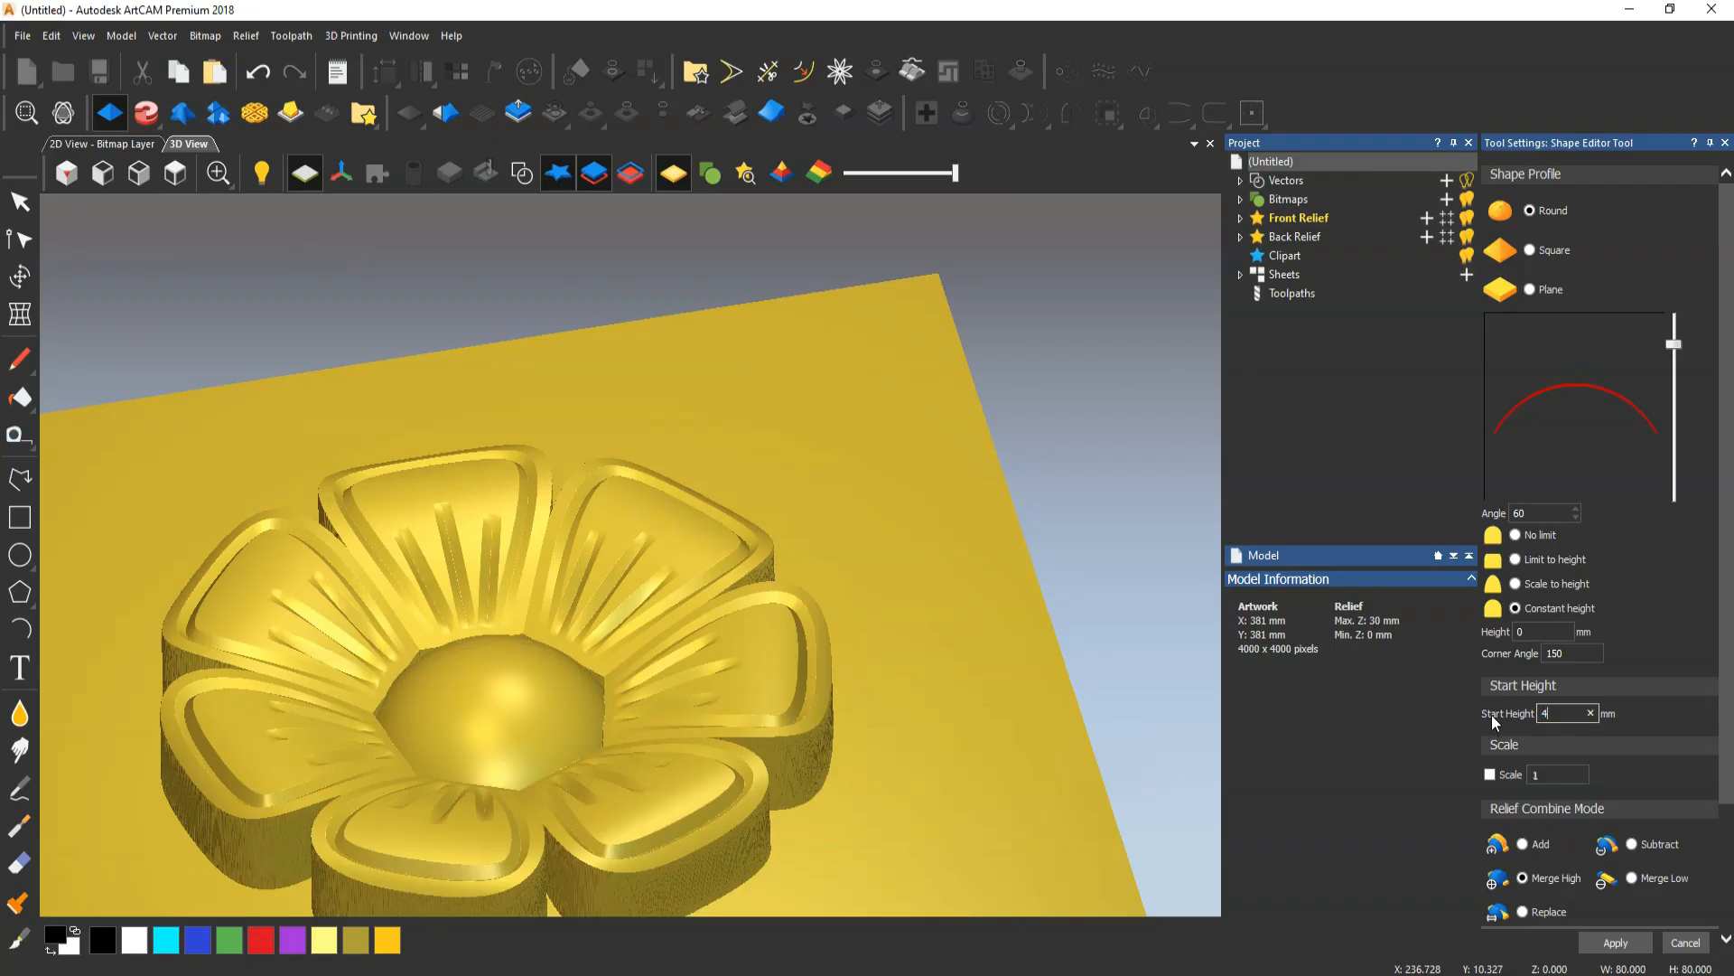
drag(1551, 713, 1517, 713)
text(5)
text(6)
scroll(403, 707, up, 5)
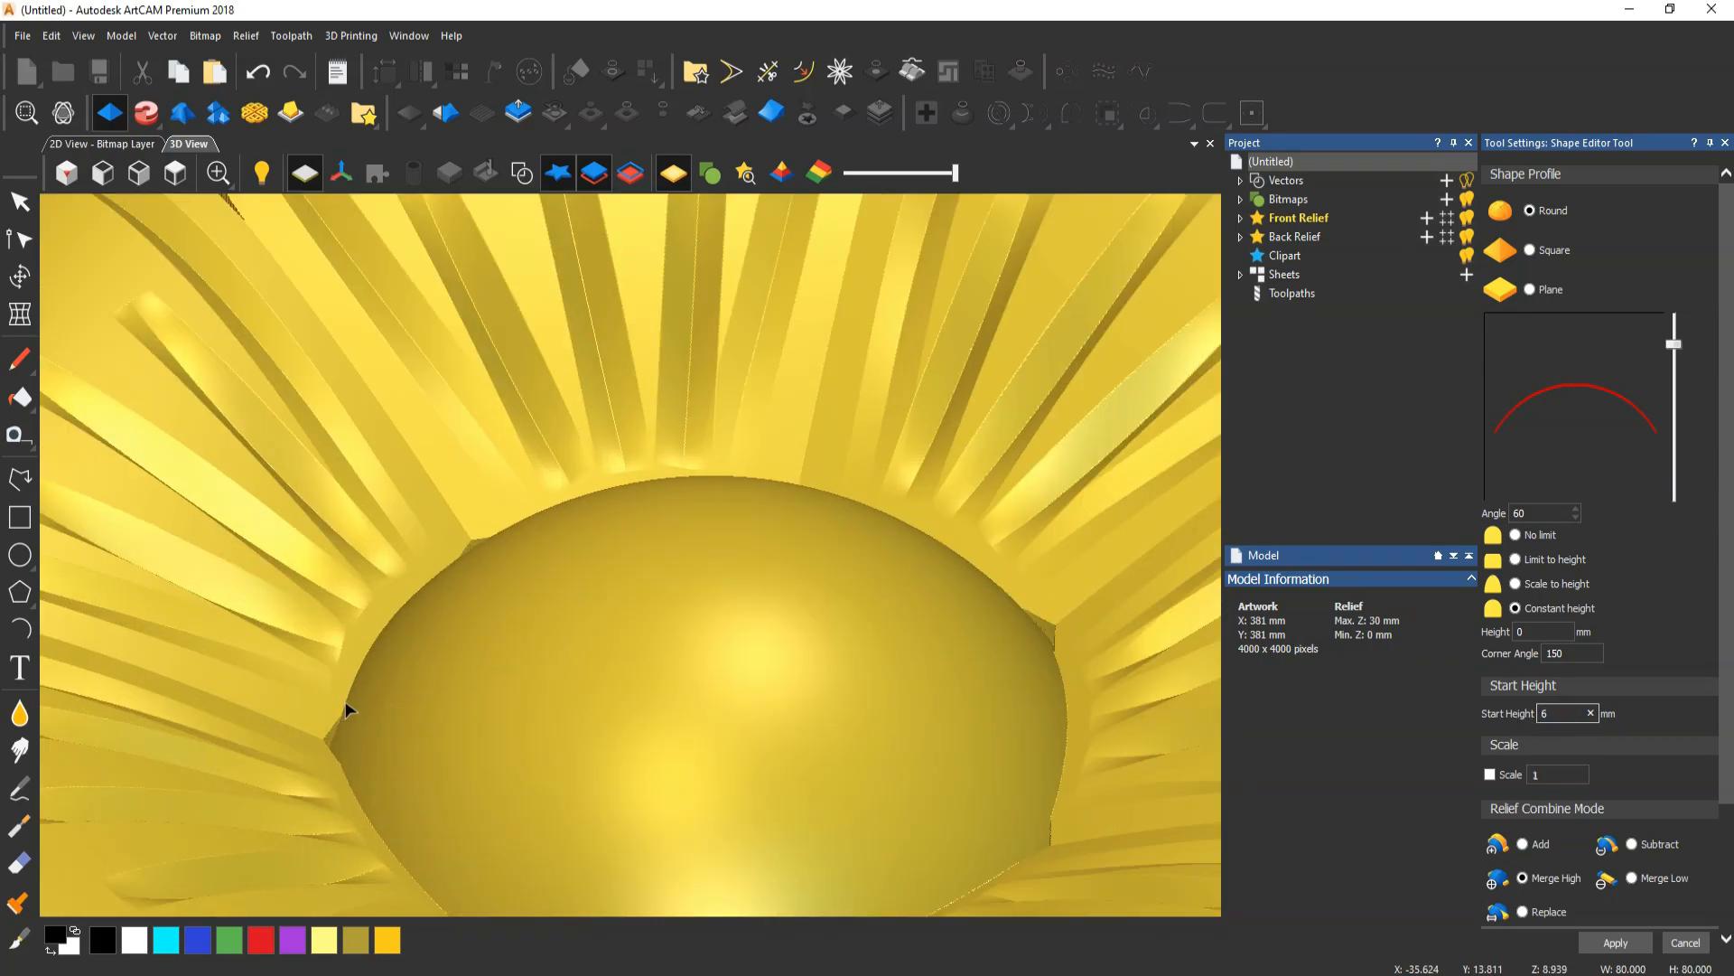
drag(670, 842, 724, 755)
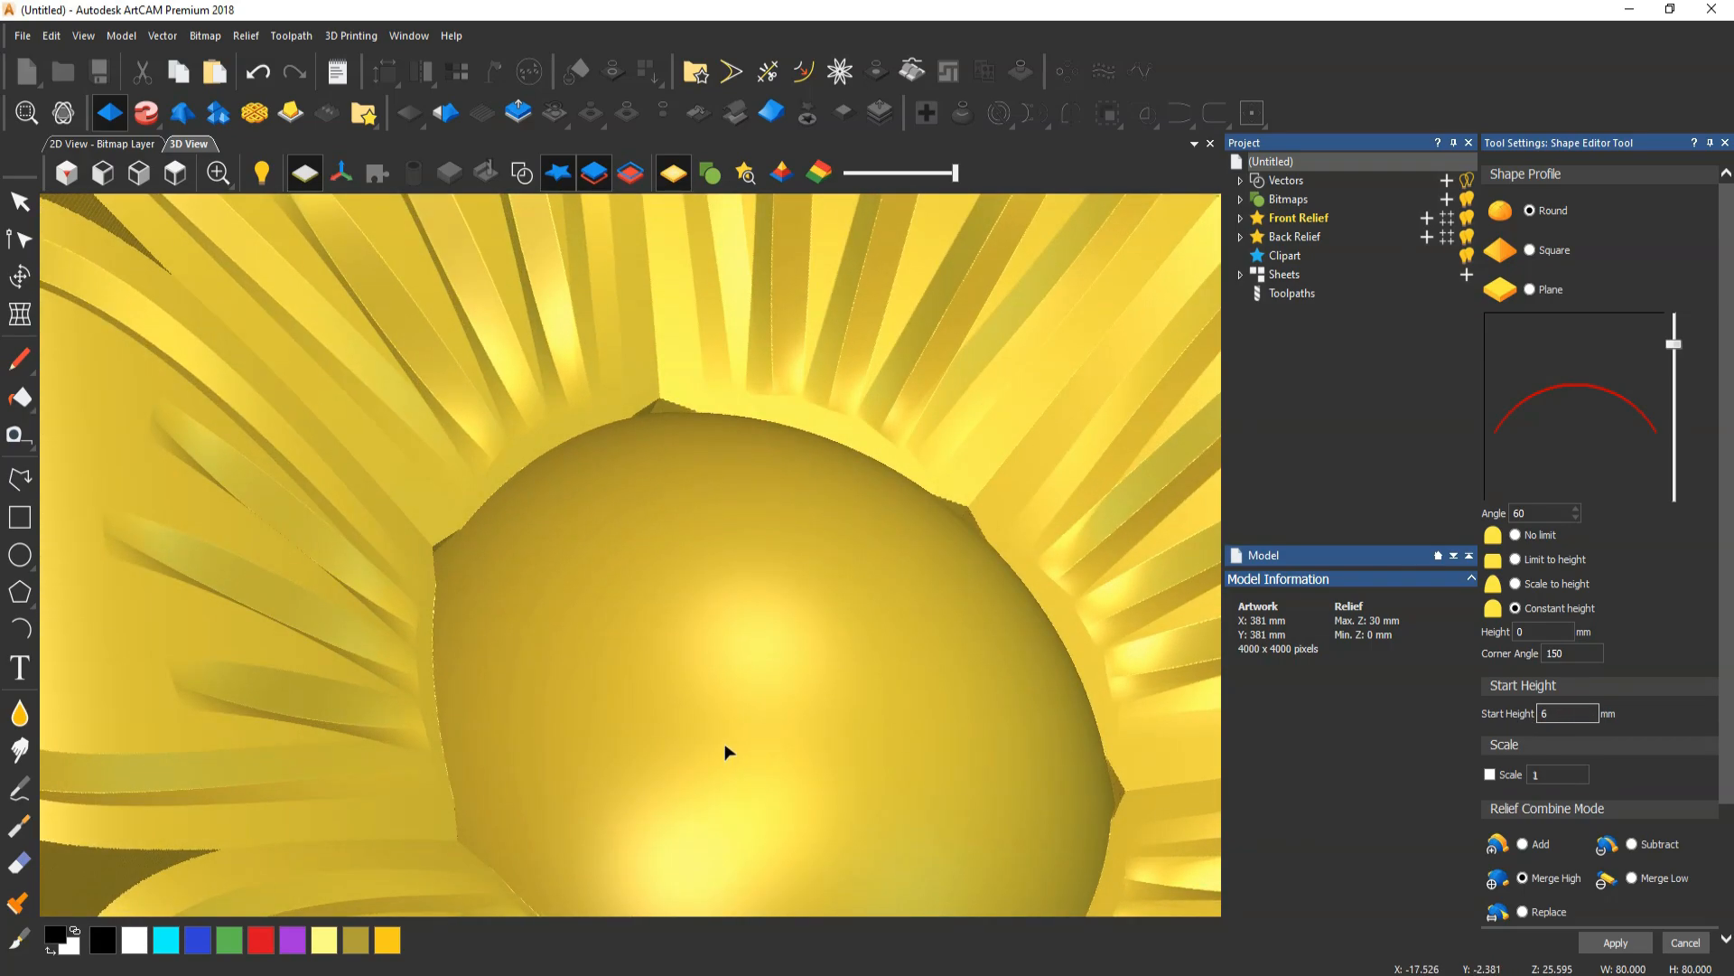
Set the centre dome's start height to 9 mm, apply it to the relief and close the Shape Editor
drag(1560, 712, 1501, 713)
text(8)
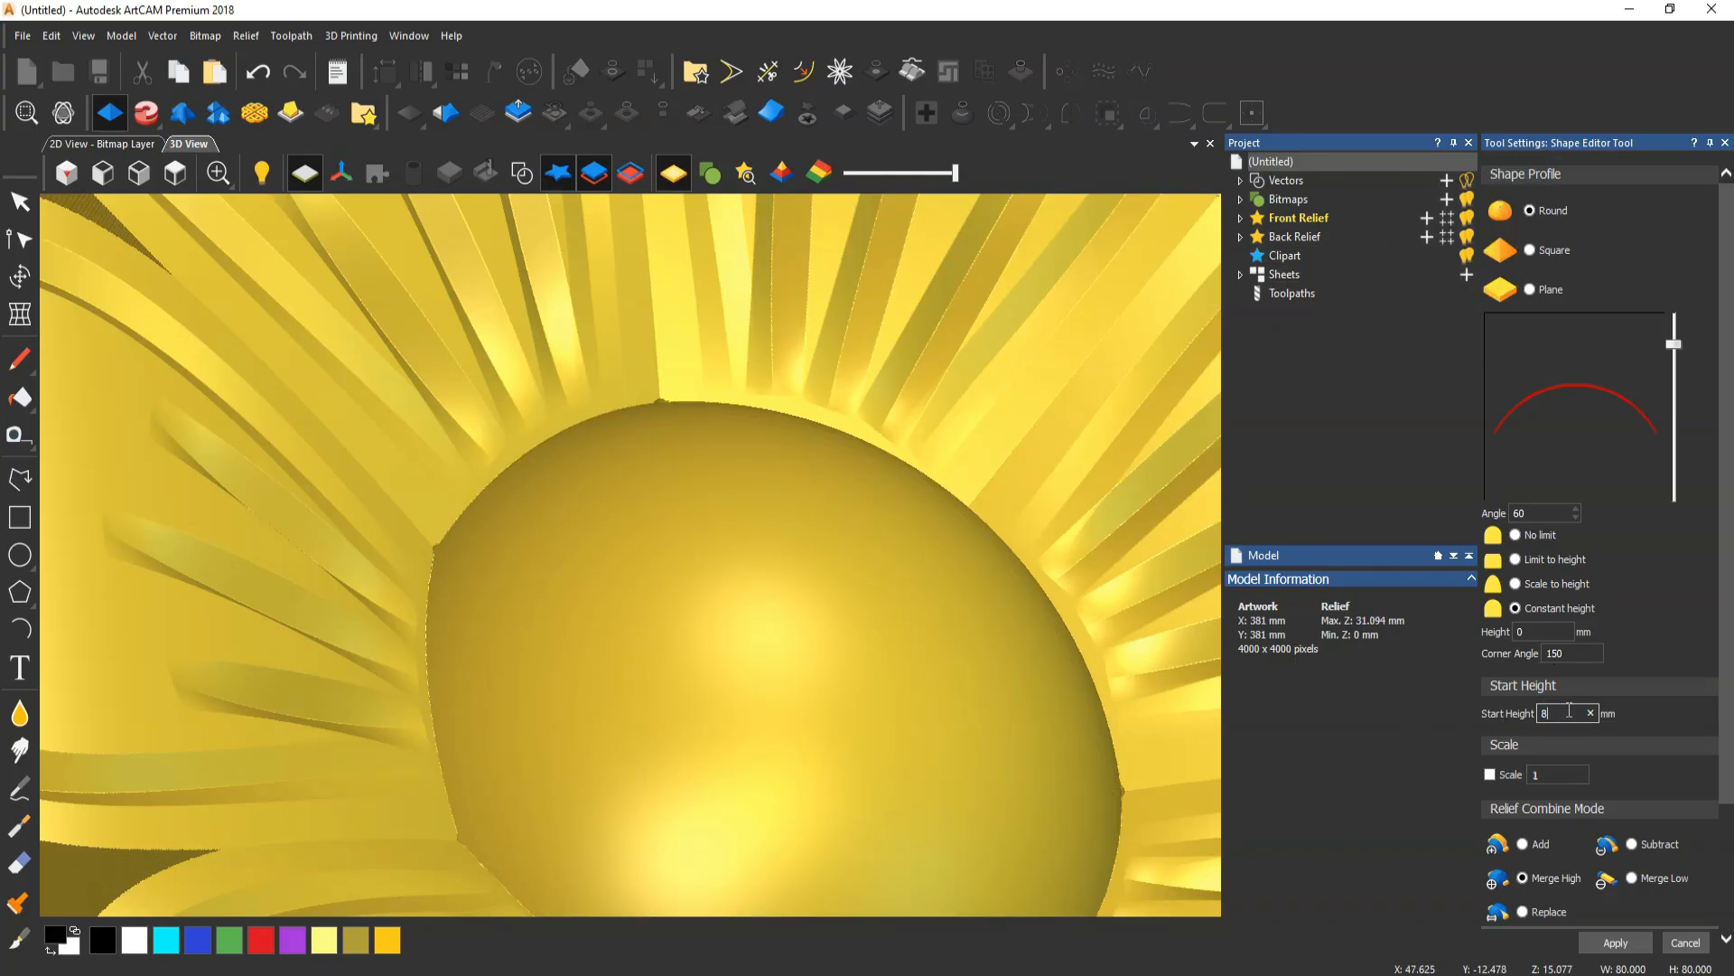
text(9)
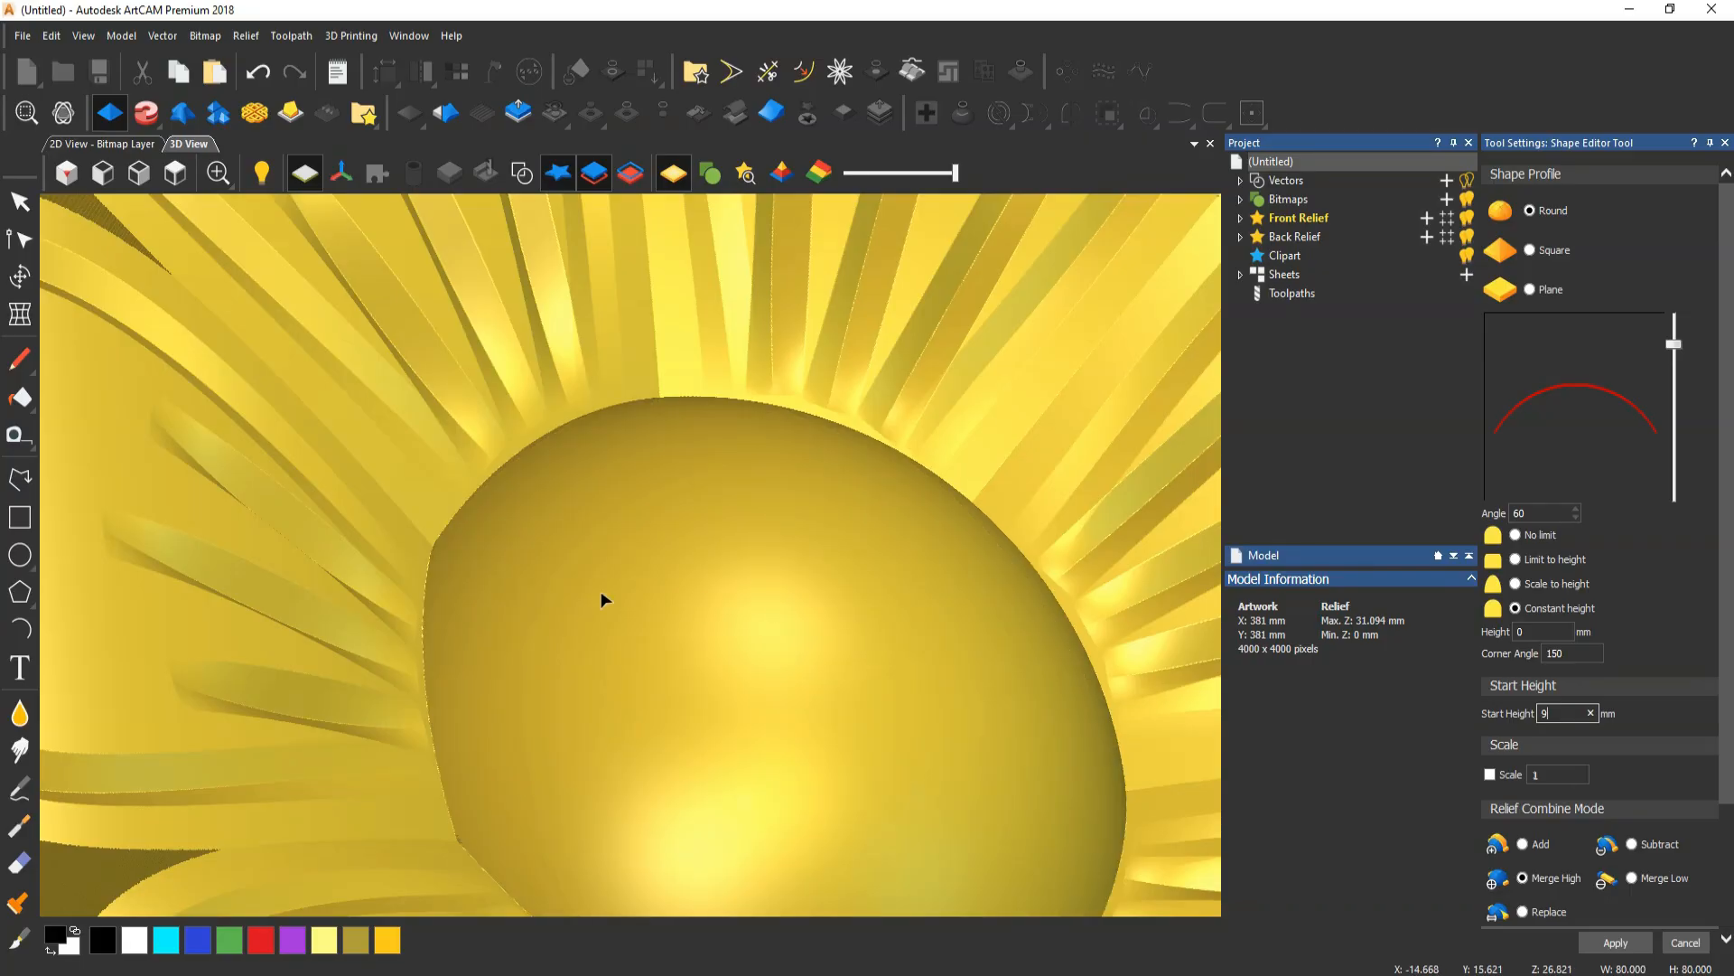
scroll(658, 587, down, 5)
drag(544, 450, 314, 222)
click(1615, 942)
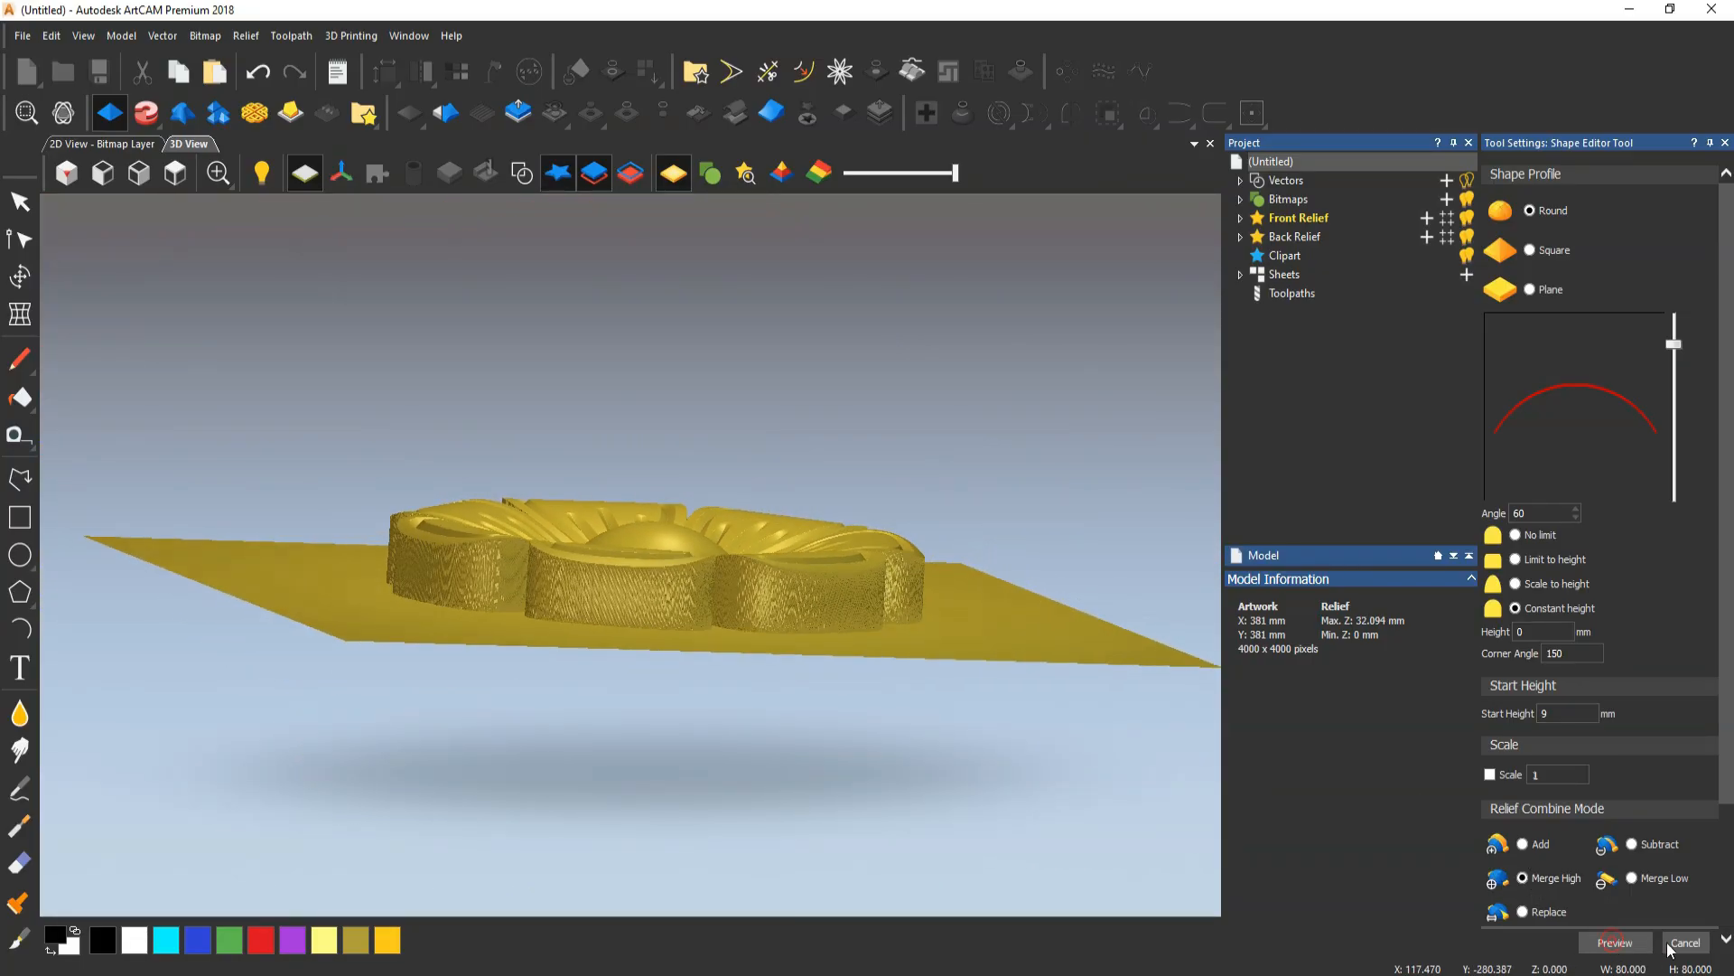
click(1685, 945)
drag(717, 527, 769, 764)
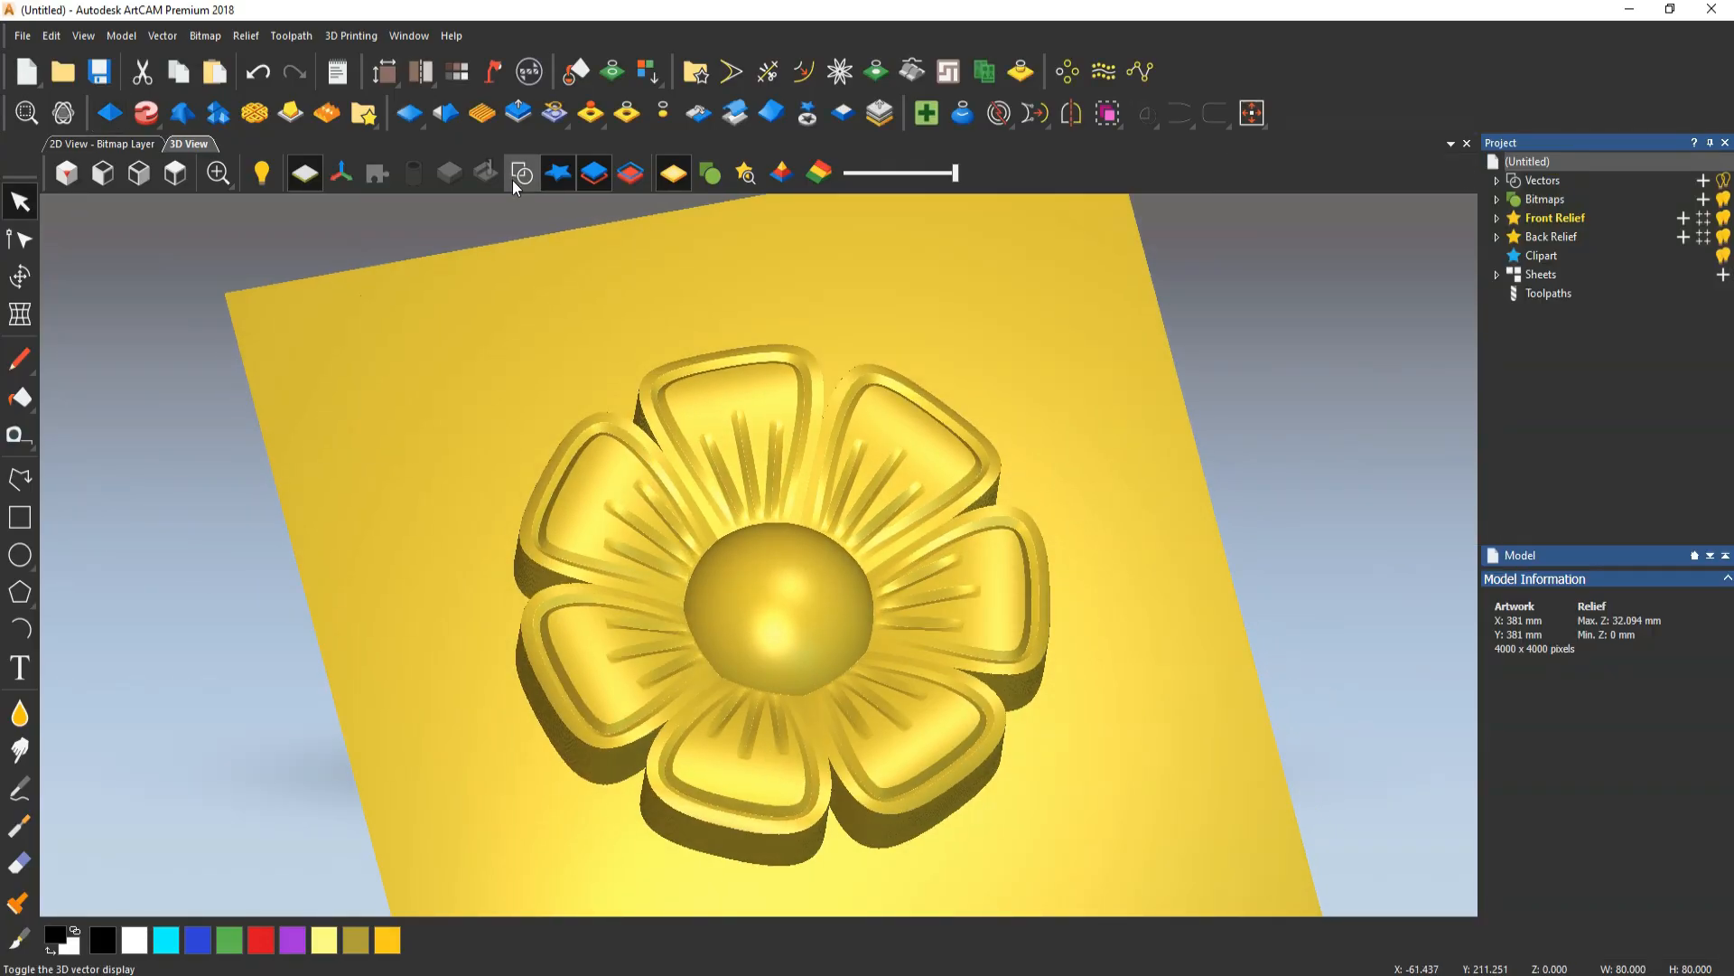
Consult the reference photo and add a Pyramid texture inside the selected centre vector with 5 mm size, 50% truncation and 3 mm Z height
key(alt+Tab)
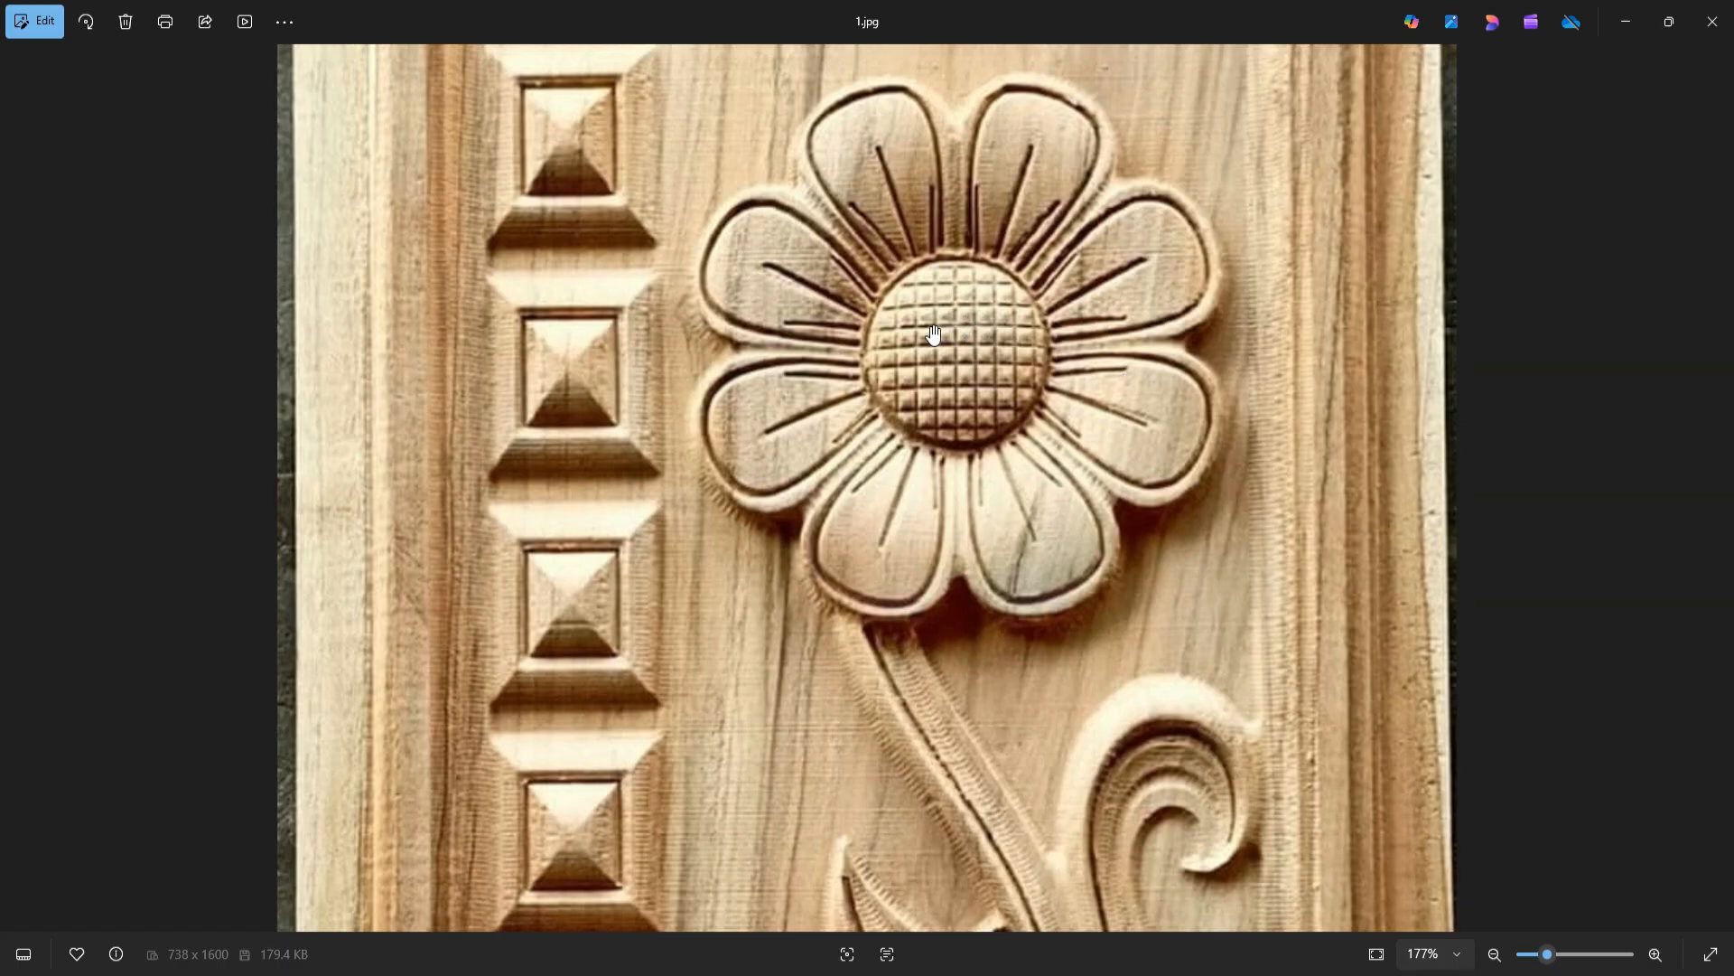
click(1626, 23)
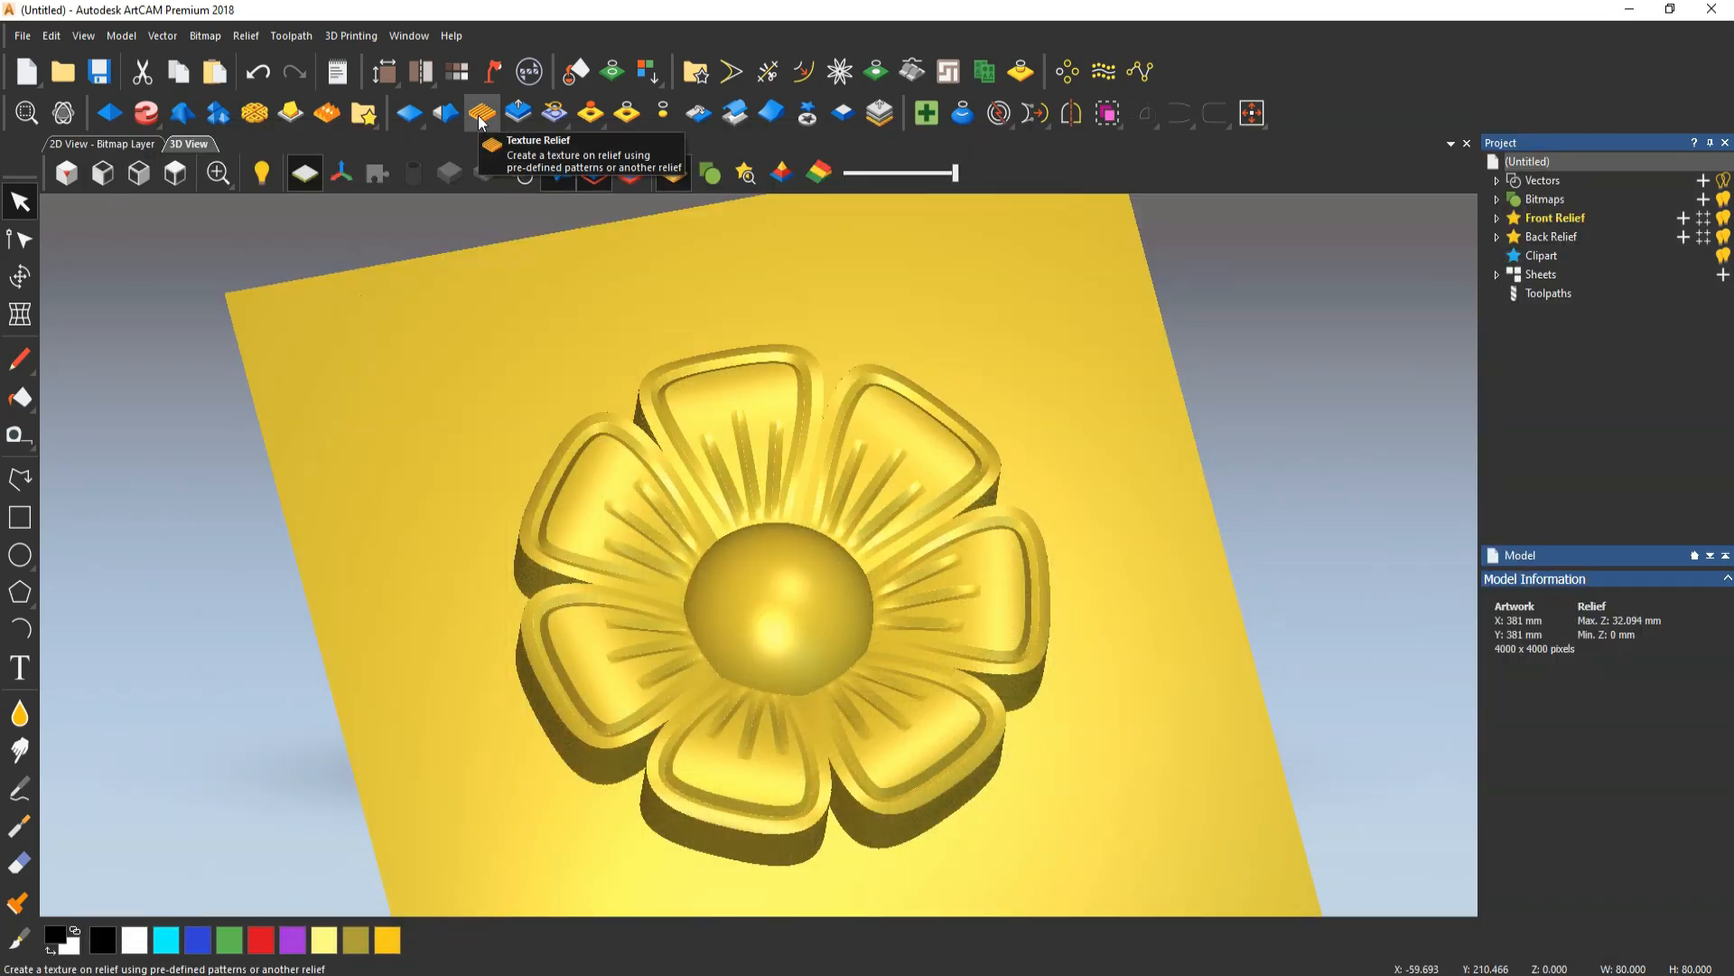
click(481, 113)
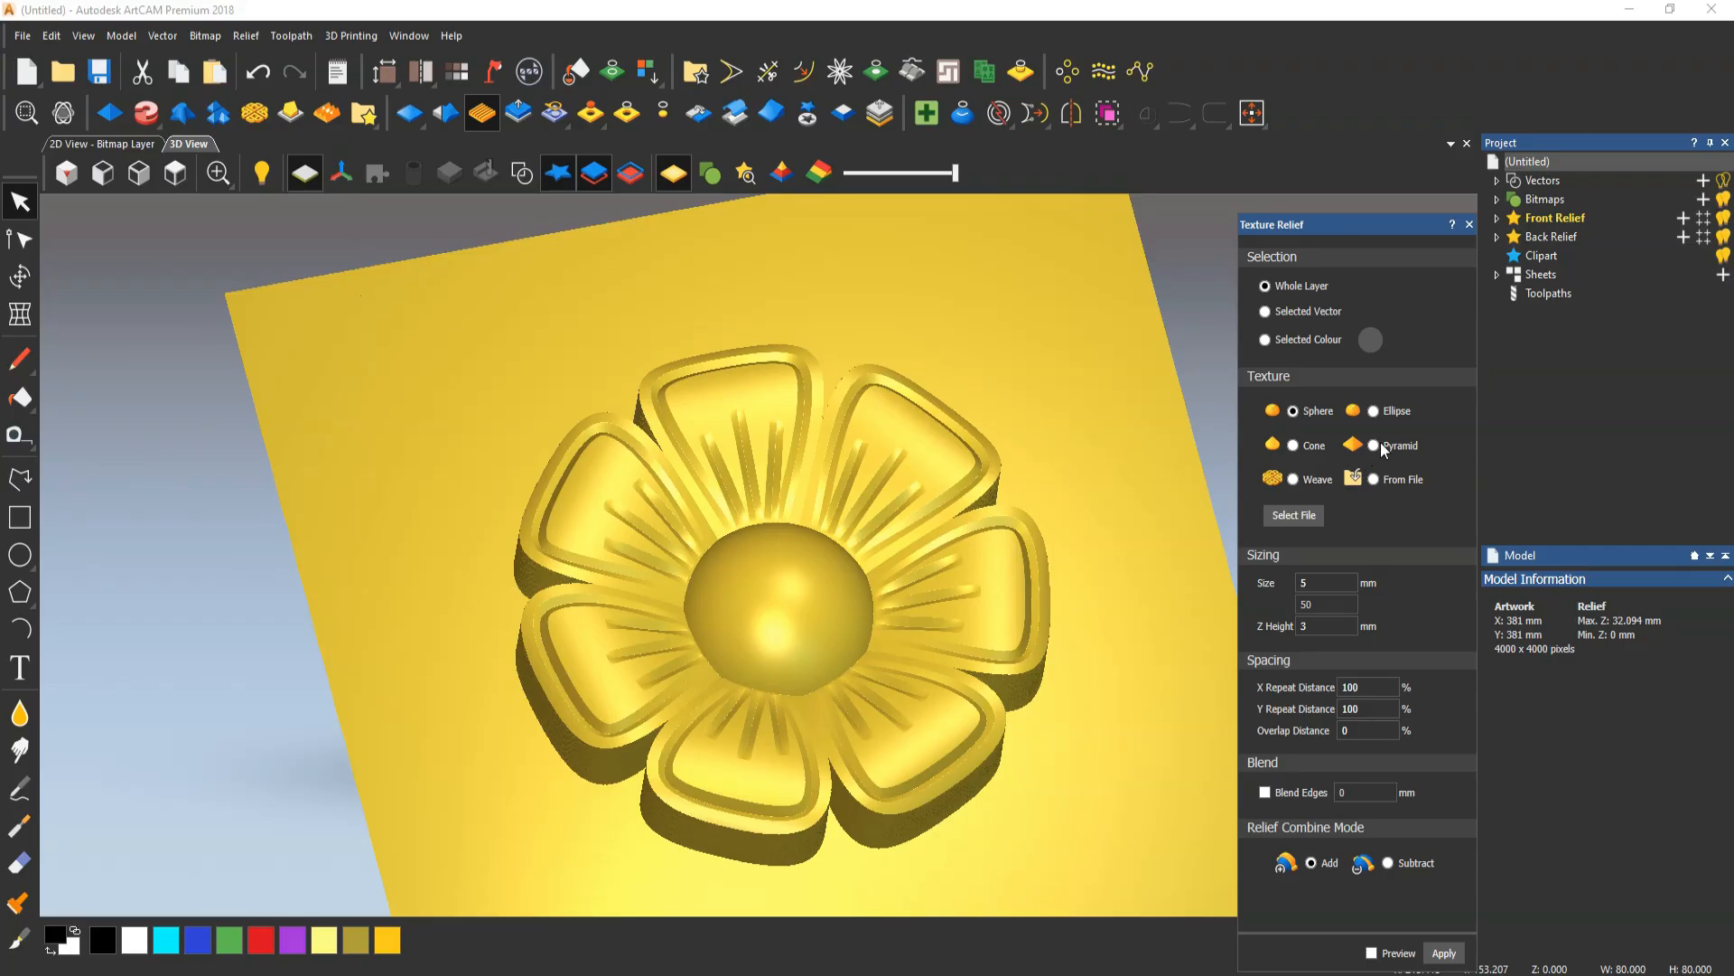
click(1373, 445)
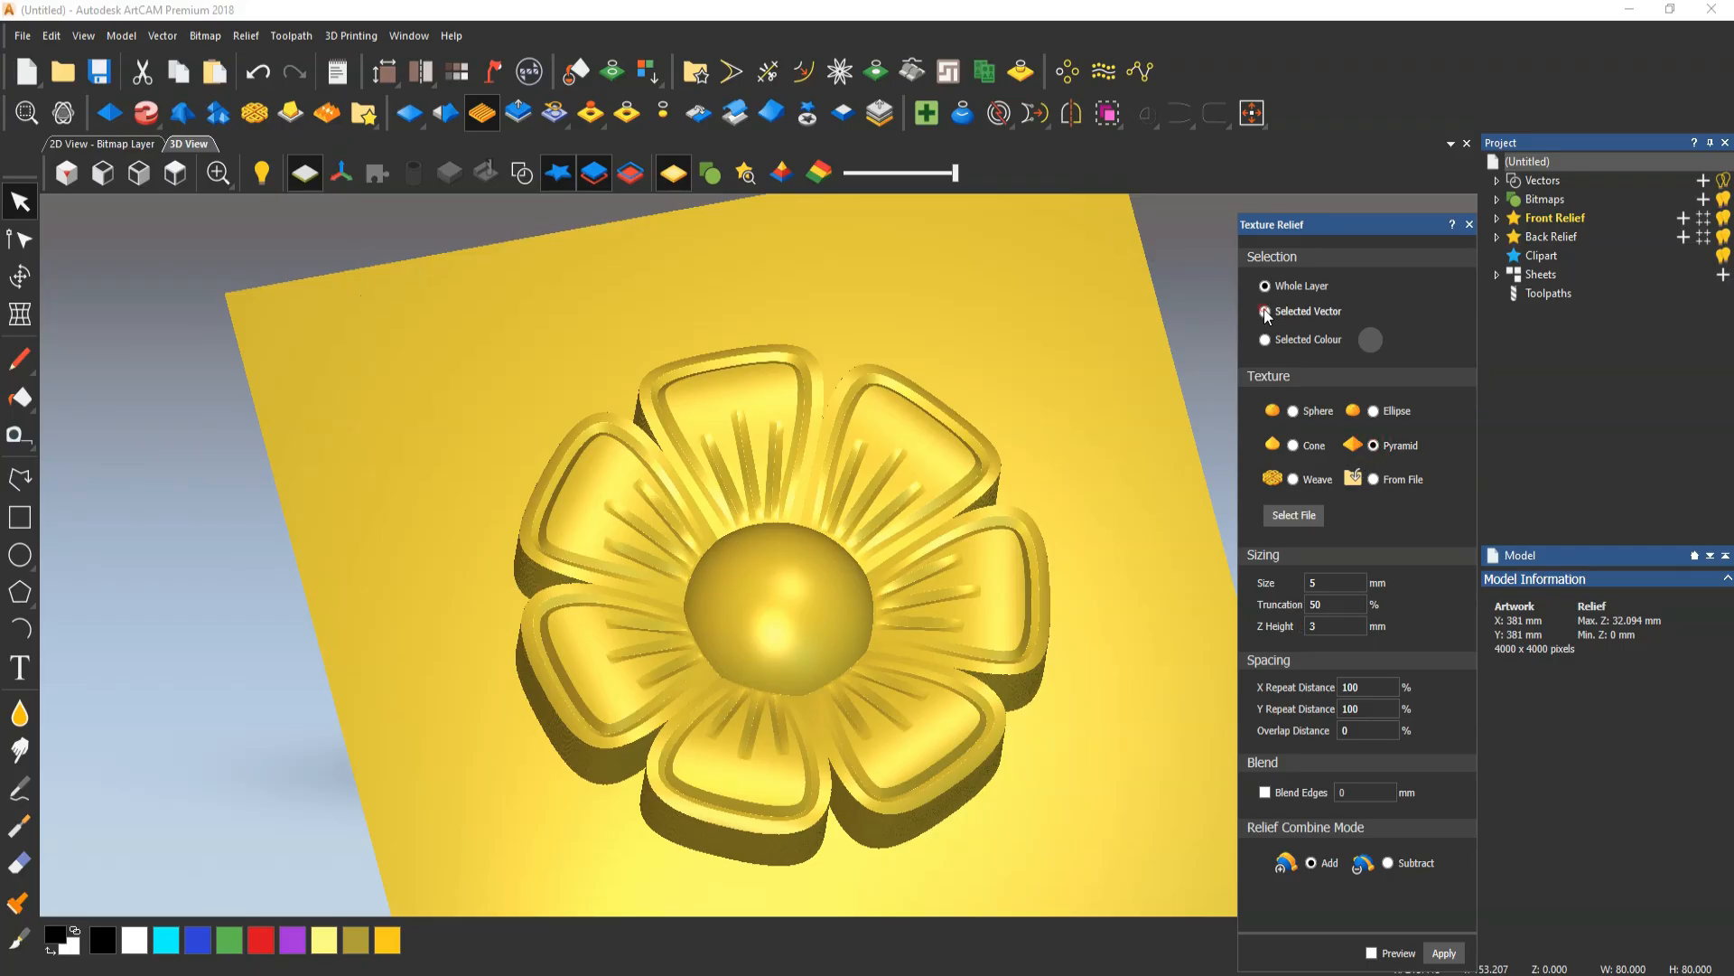
click(524, 174)
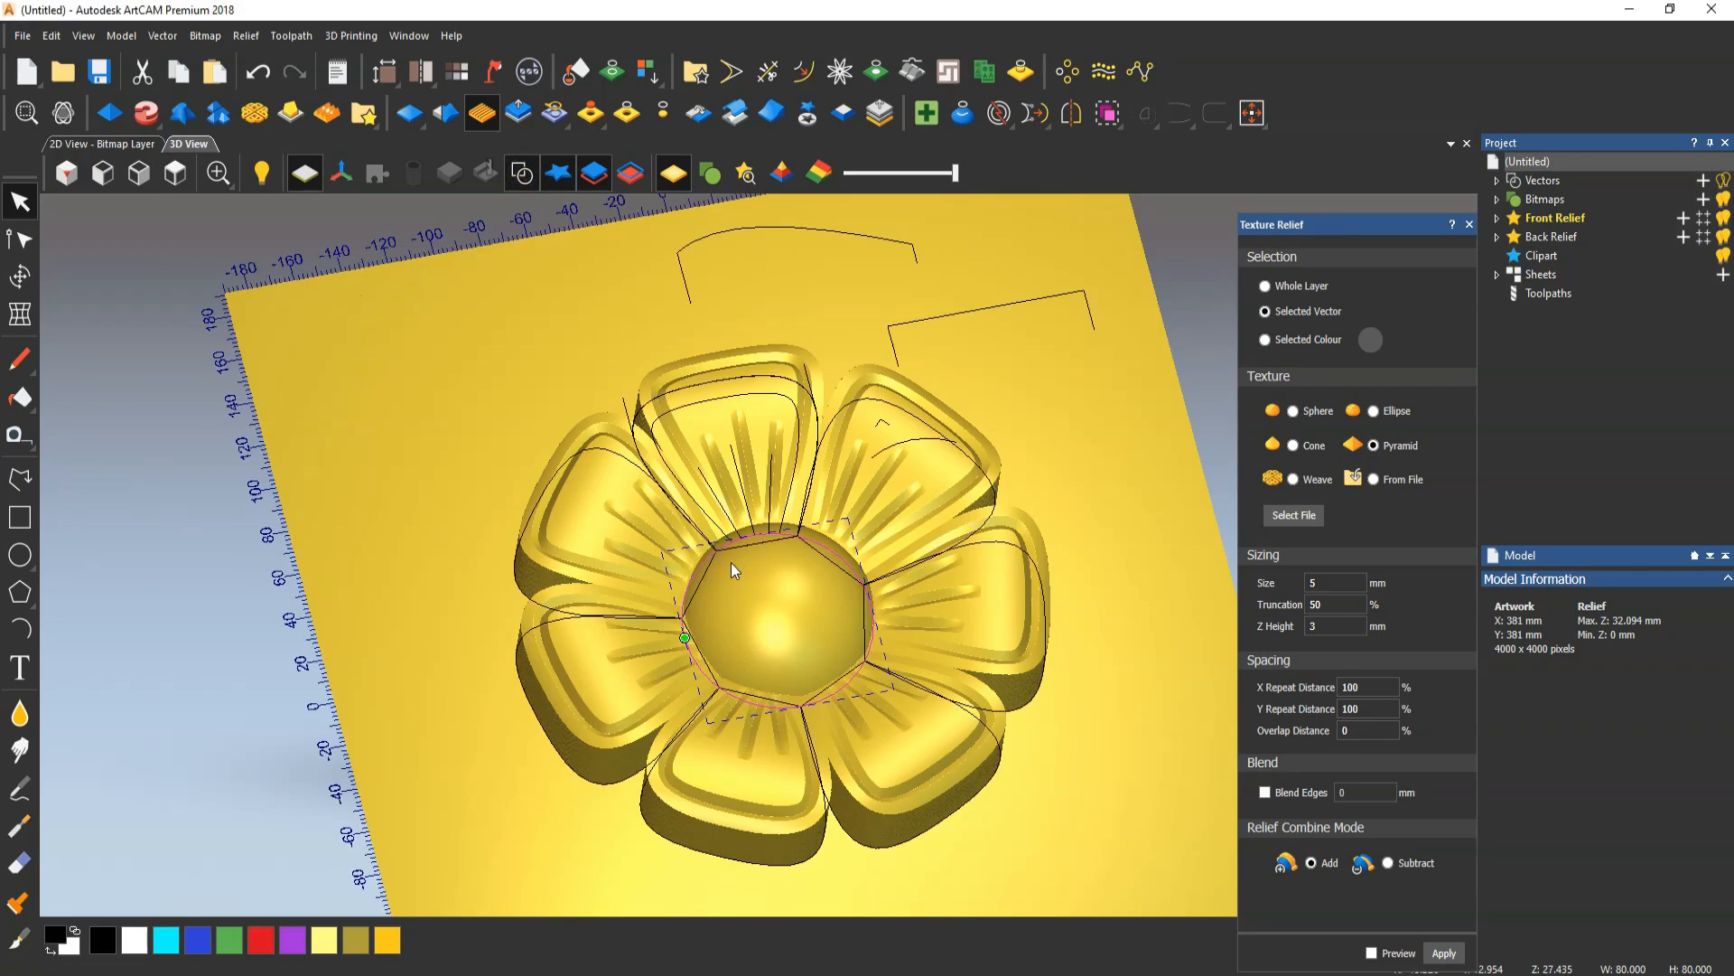
click(524, 174)
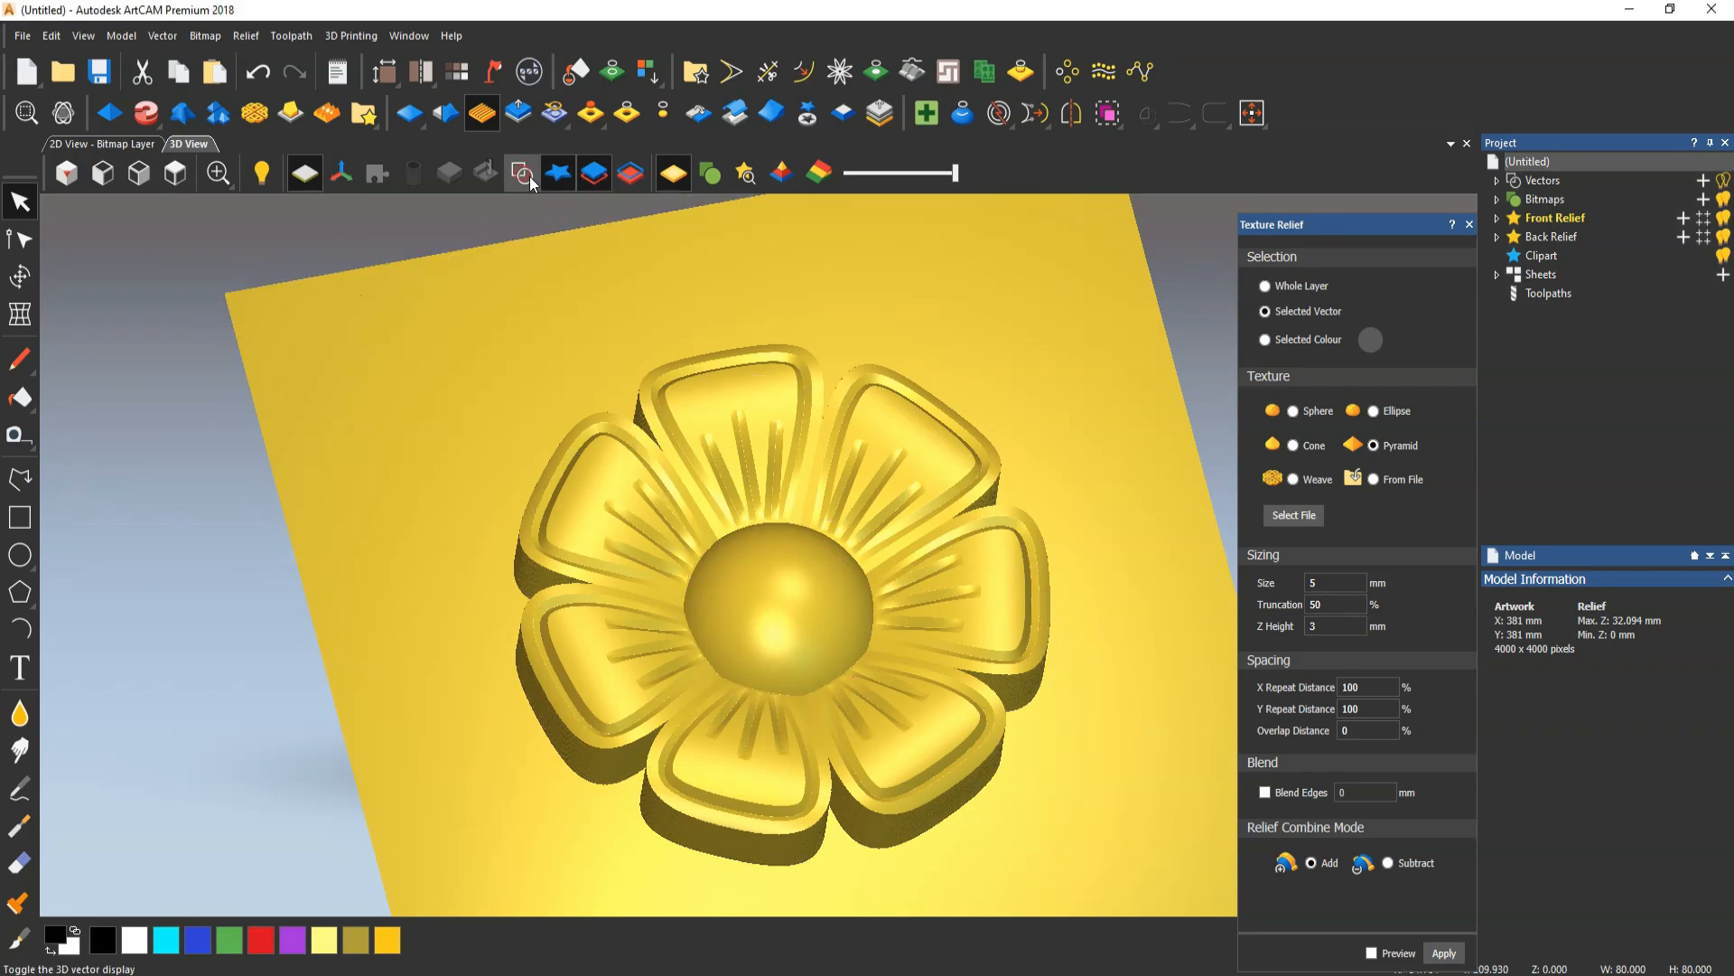
click(1331, 582)
click(1444, 953)
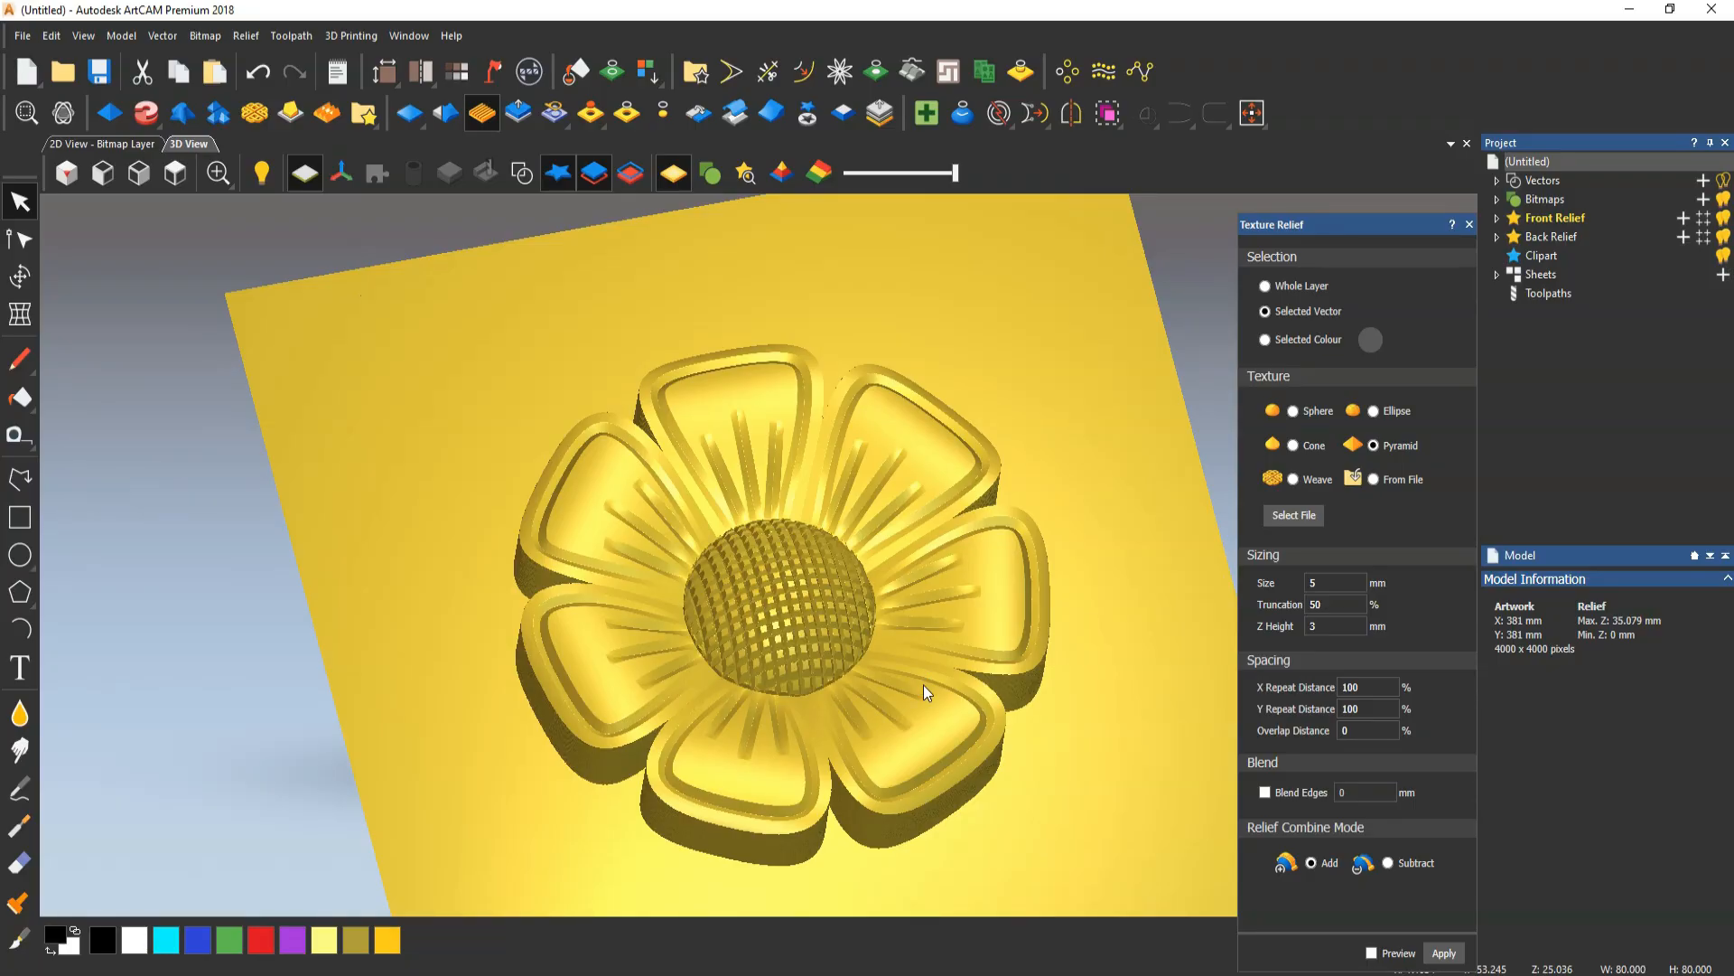
Examine the textured centre dome from several angles and close the Texture Relief settings
scroll(772, 633, up, 2)
scroll(795, 599, down, 5)
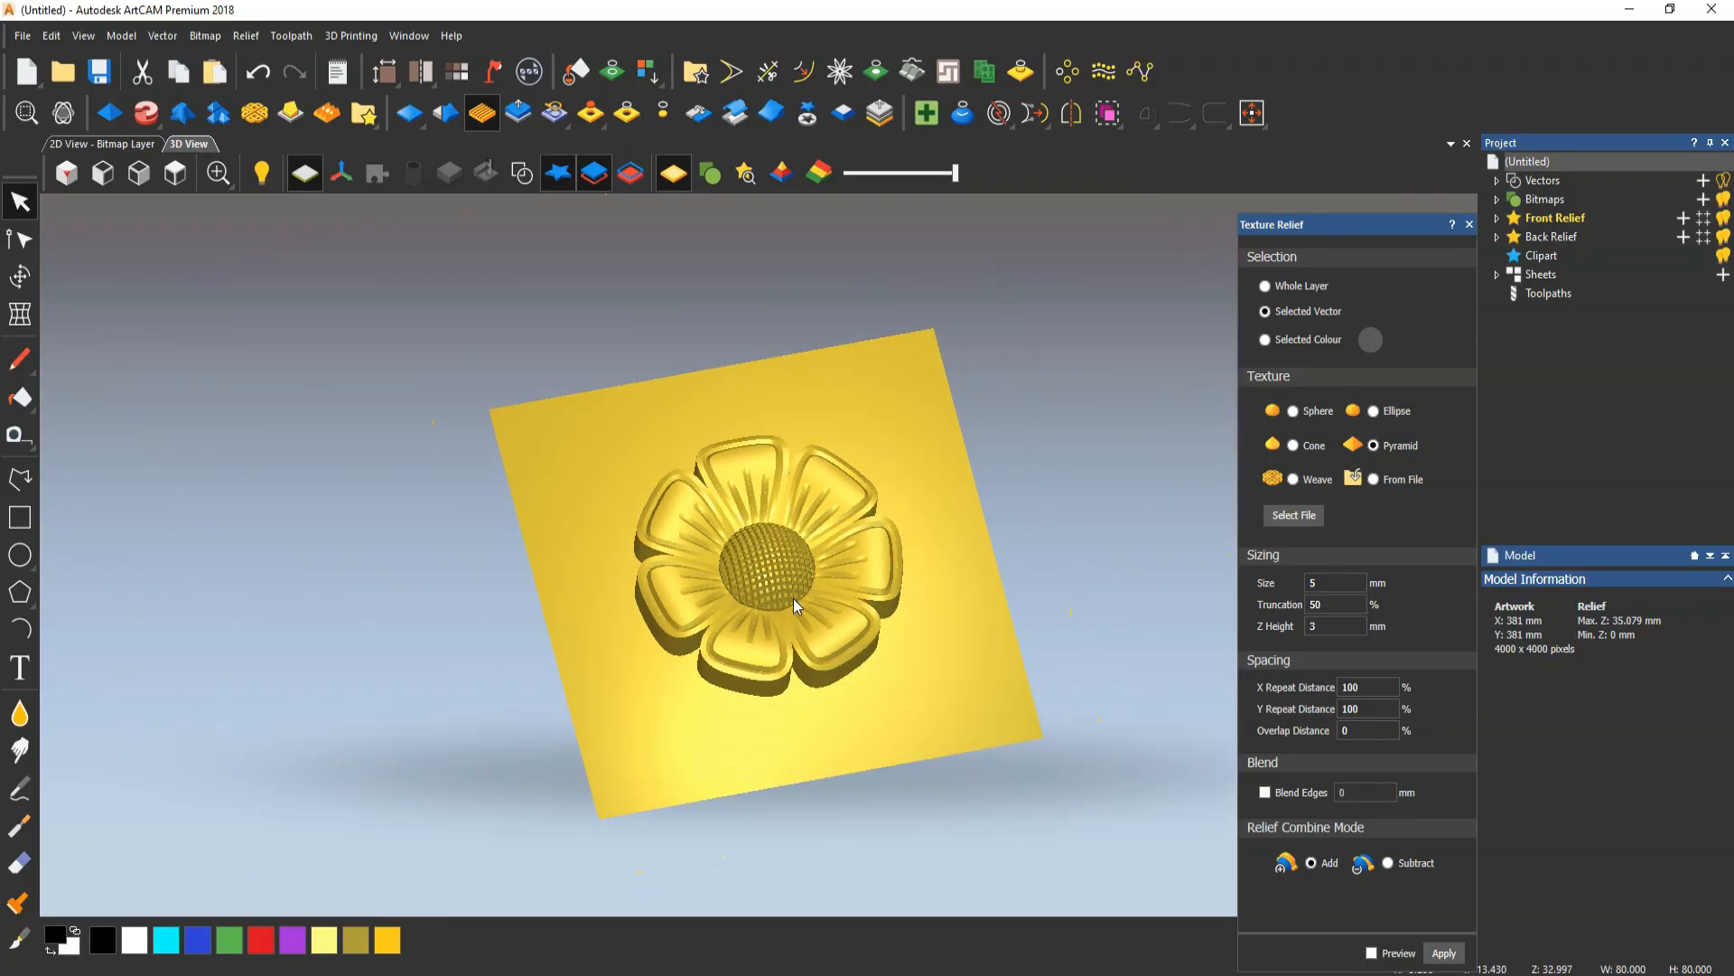
drag(793, 598, 511, 733)
scroll(649, 578, up, 3)
drag(648, 579, 569, 488)
scroll(958, 567, down, 2)
drag(957, 560, 863, 517)
scroll(718, 549, up, 6)
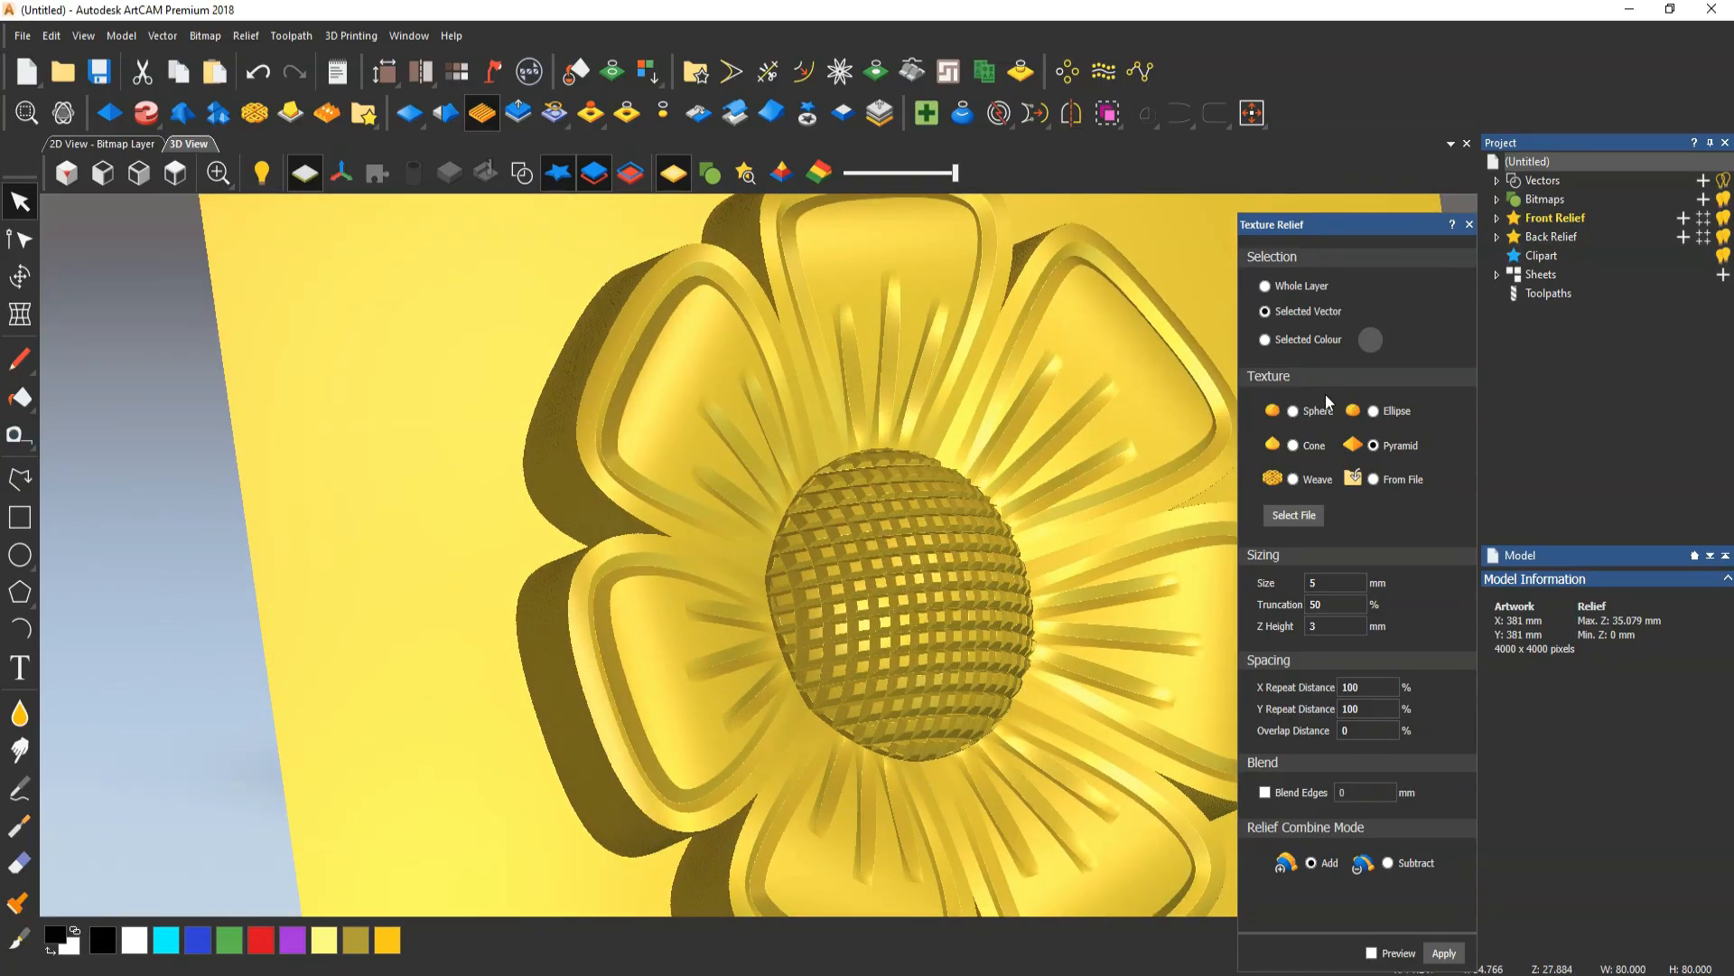
click(1469, 225)
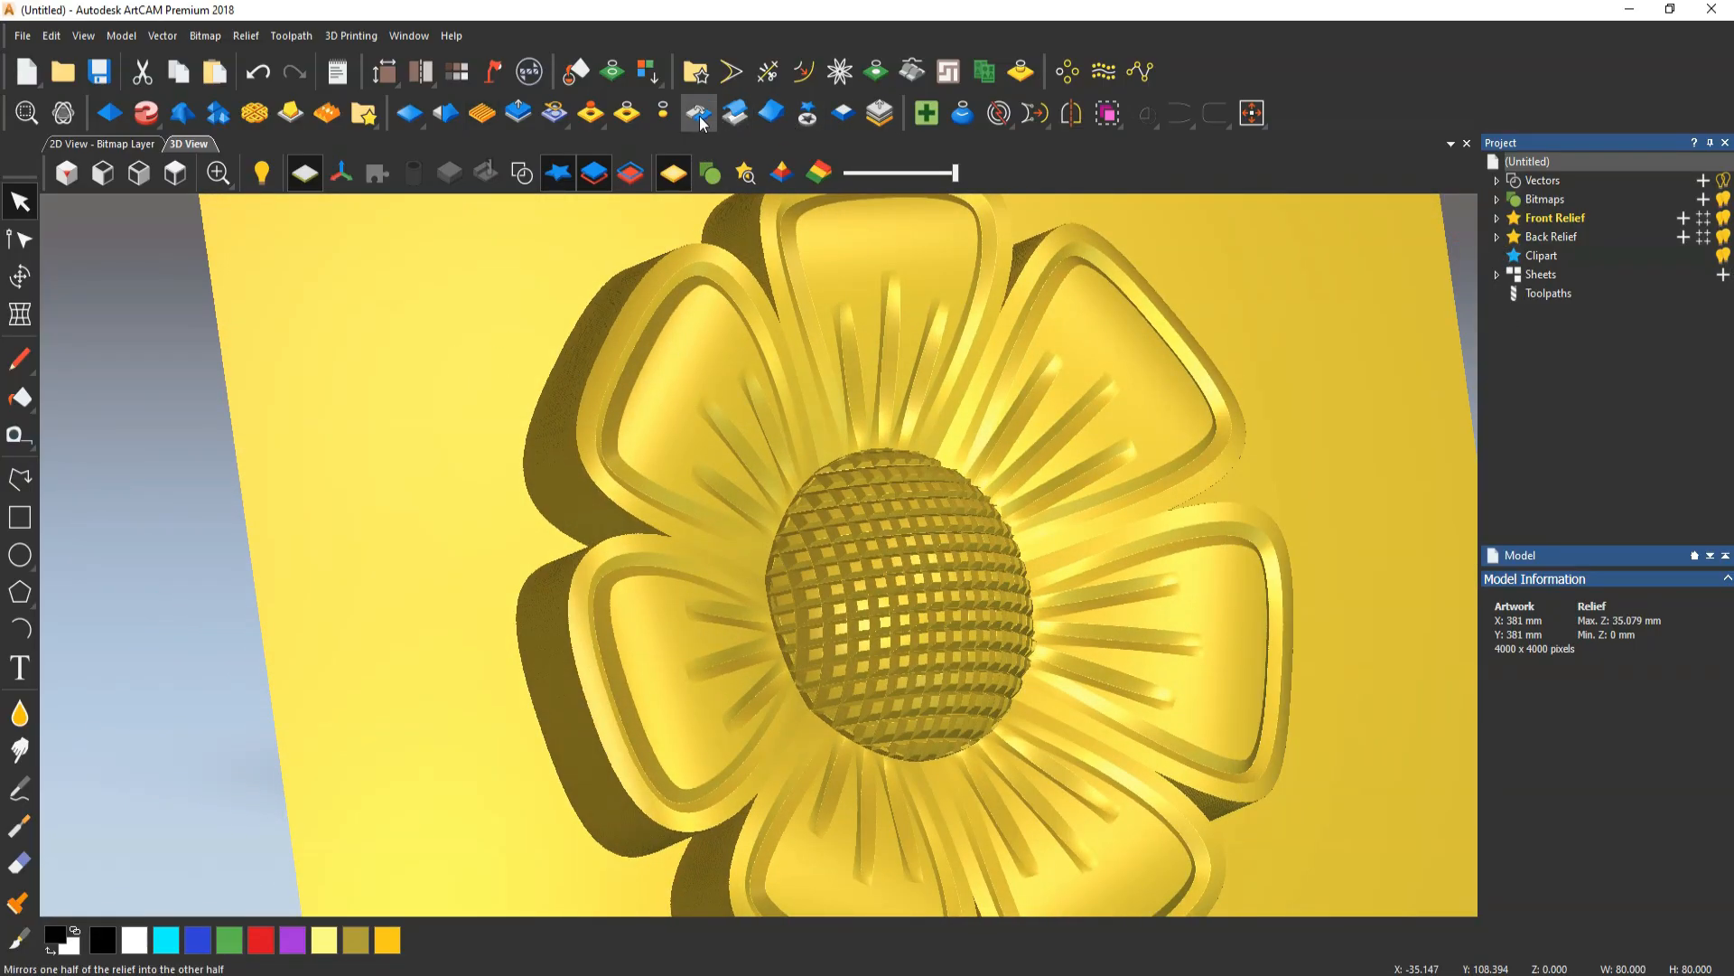
Scale the whole flower relief to a height of 12 mm and close the scaling settings
click(517, 112)
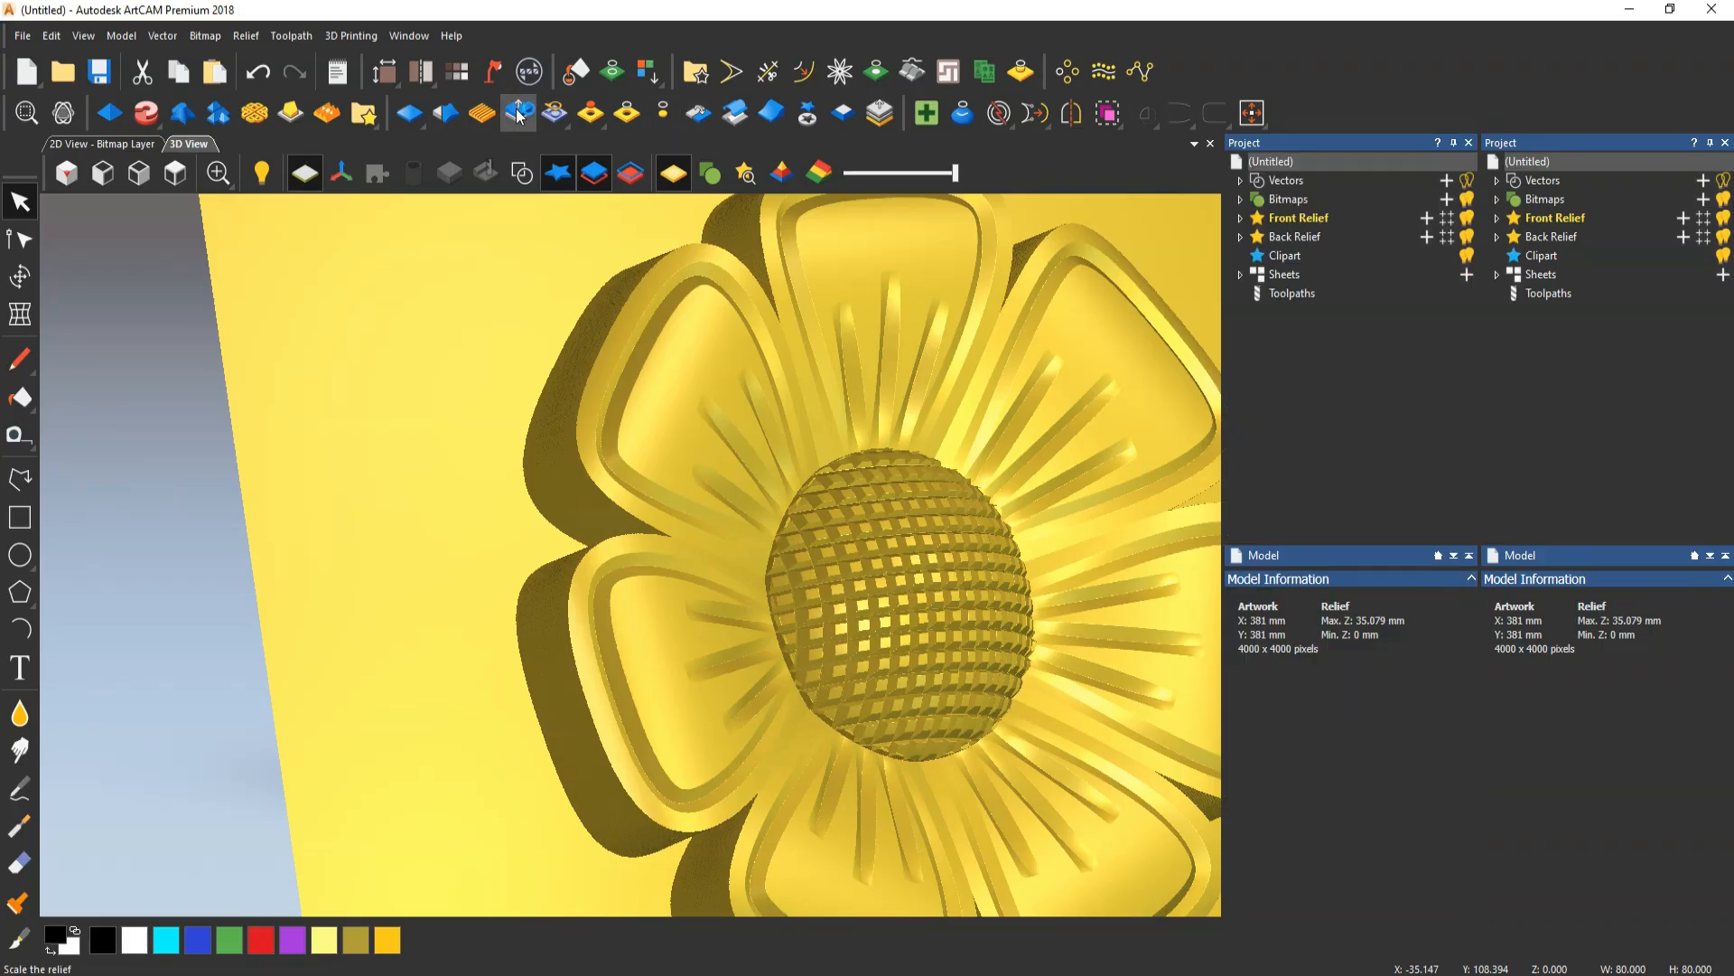
click(1580, 256)
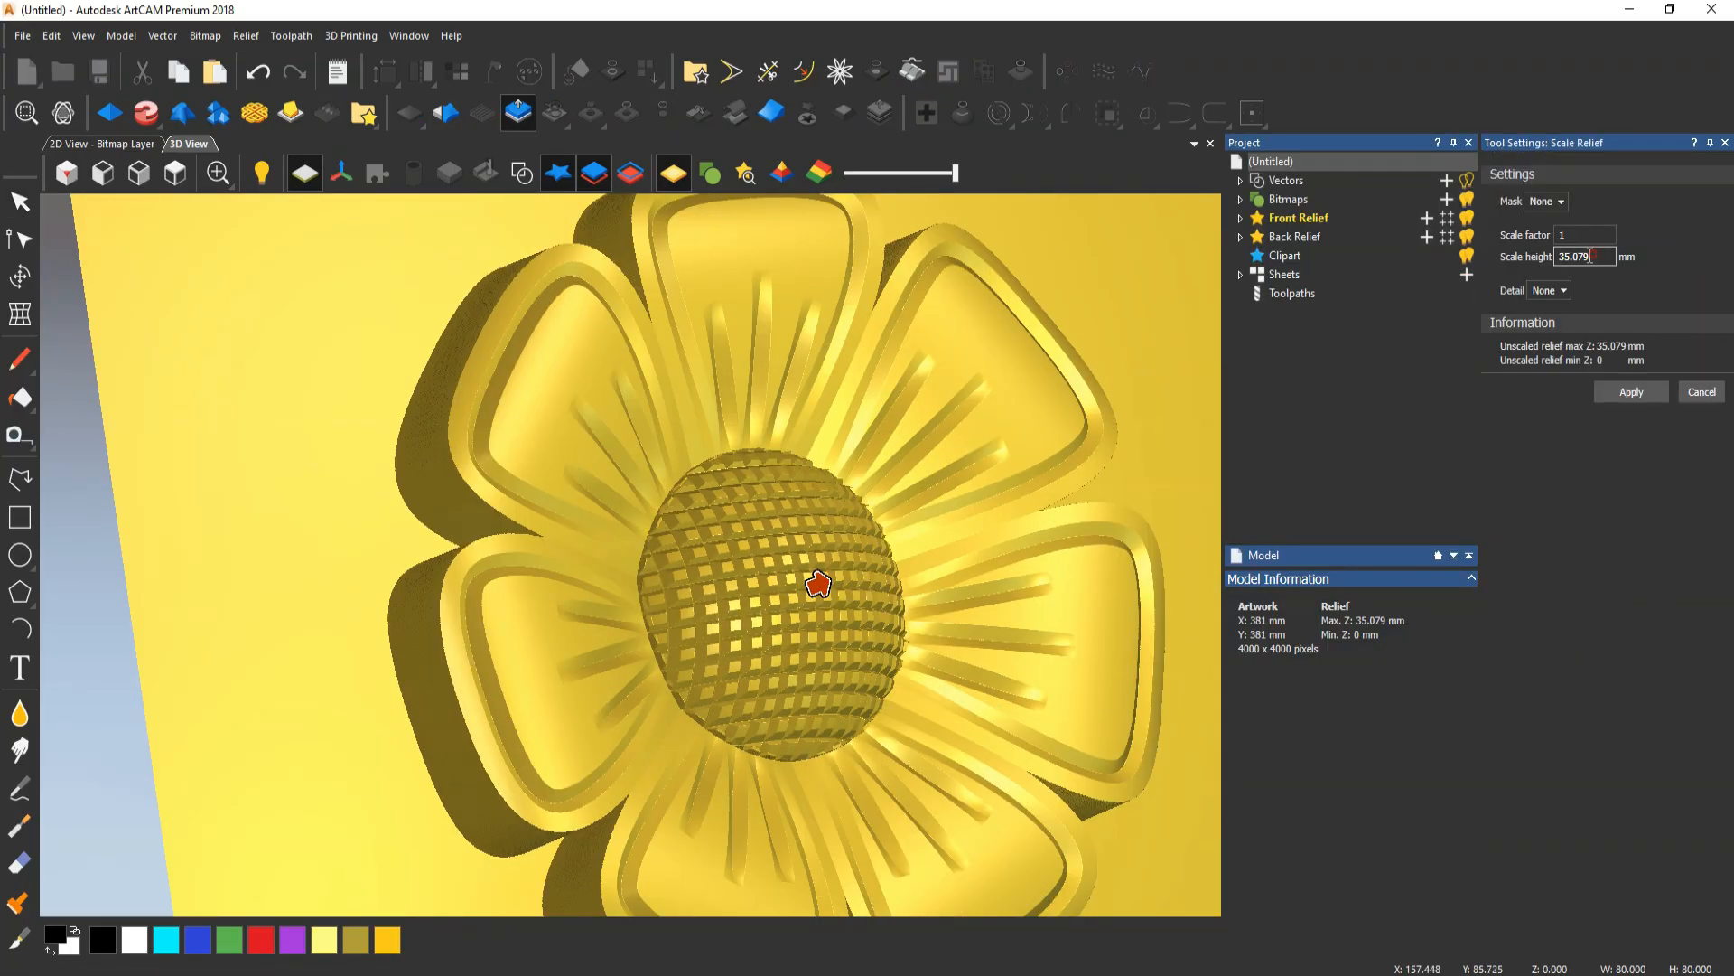
drag(1590, 257, 1482, 255)
text(12)
key(Return)
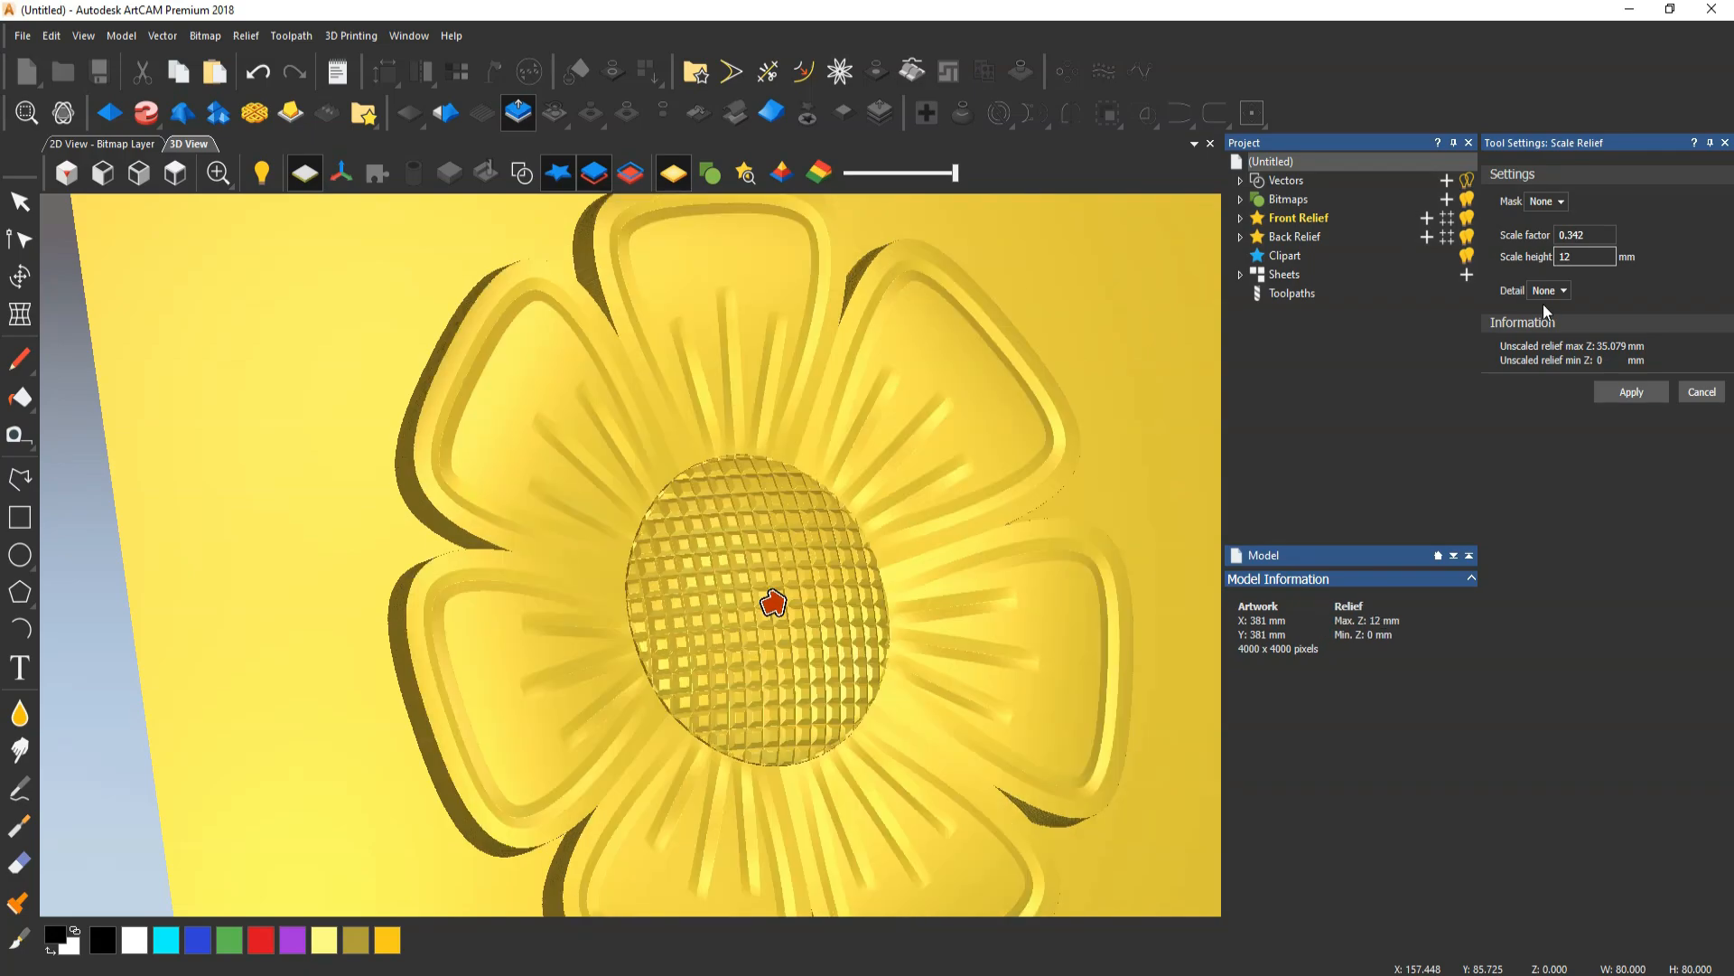
click(1630, 392)
click(1702, 392)
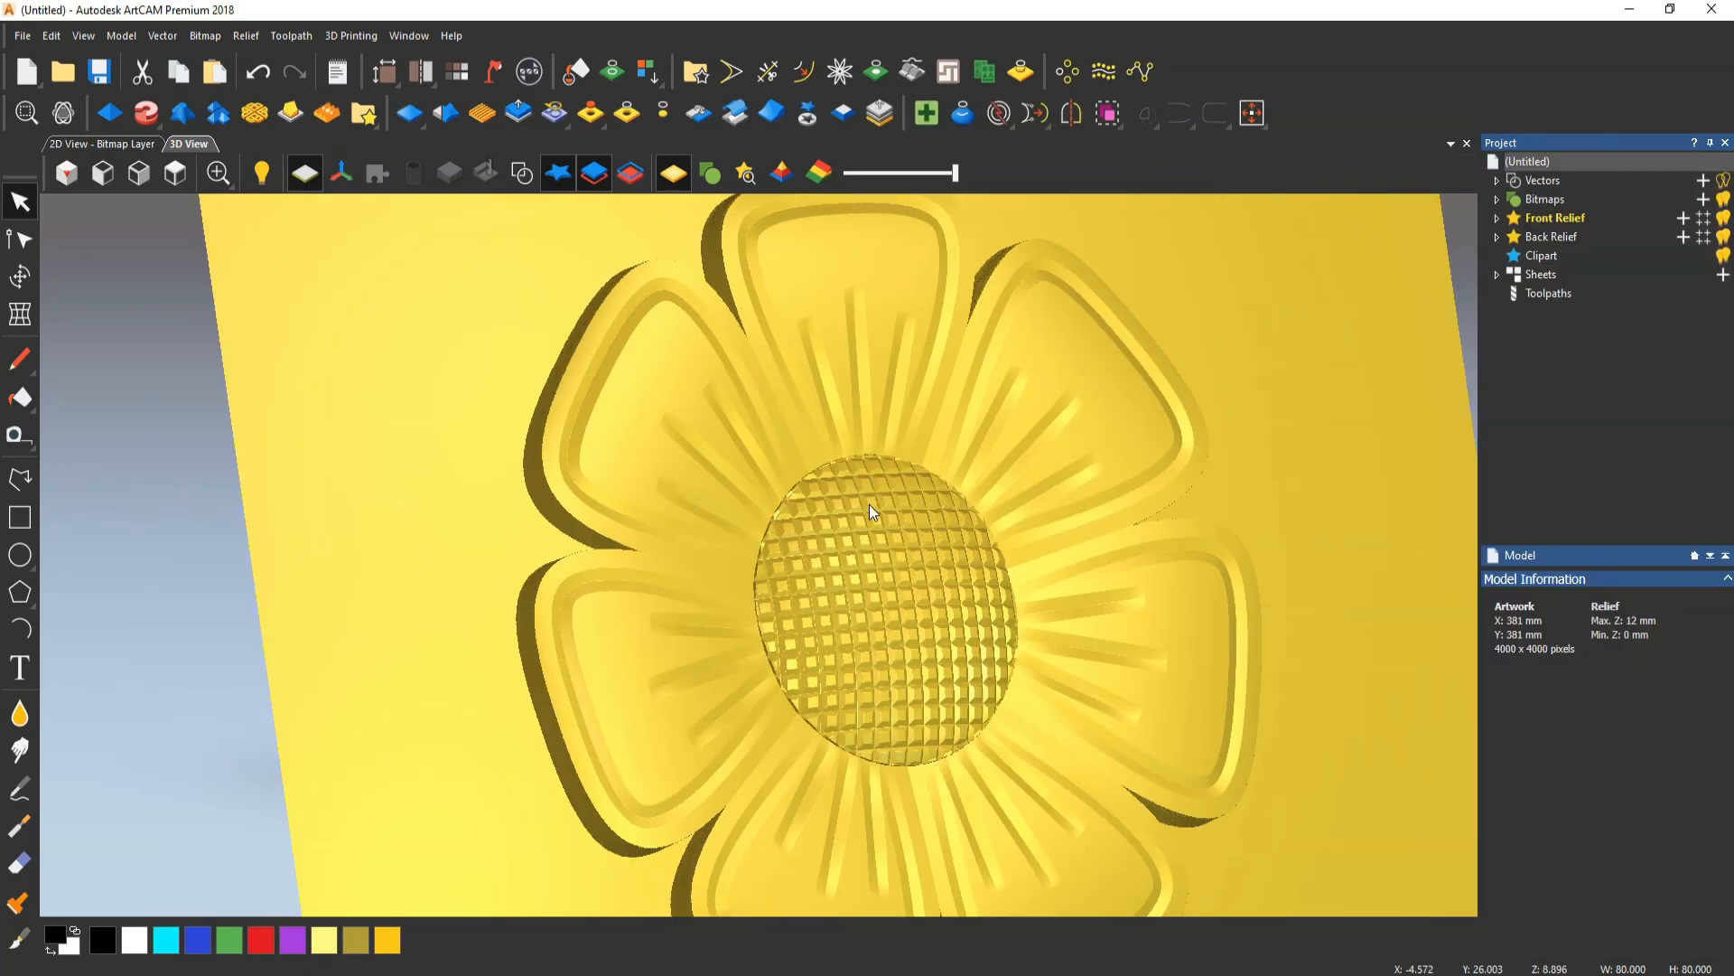
Examine the flattened flower's petals and textured centre up close and from several angles
drag(869, 504, 267, 269)
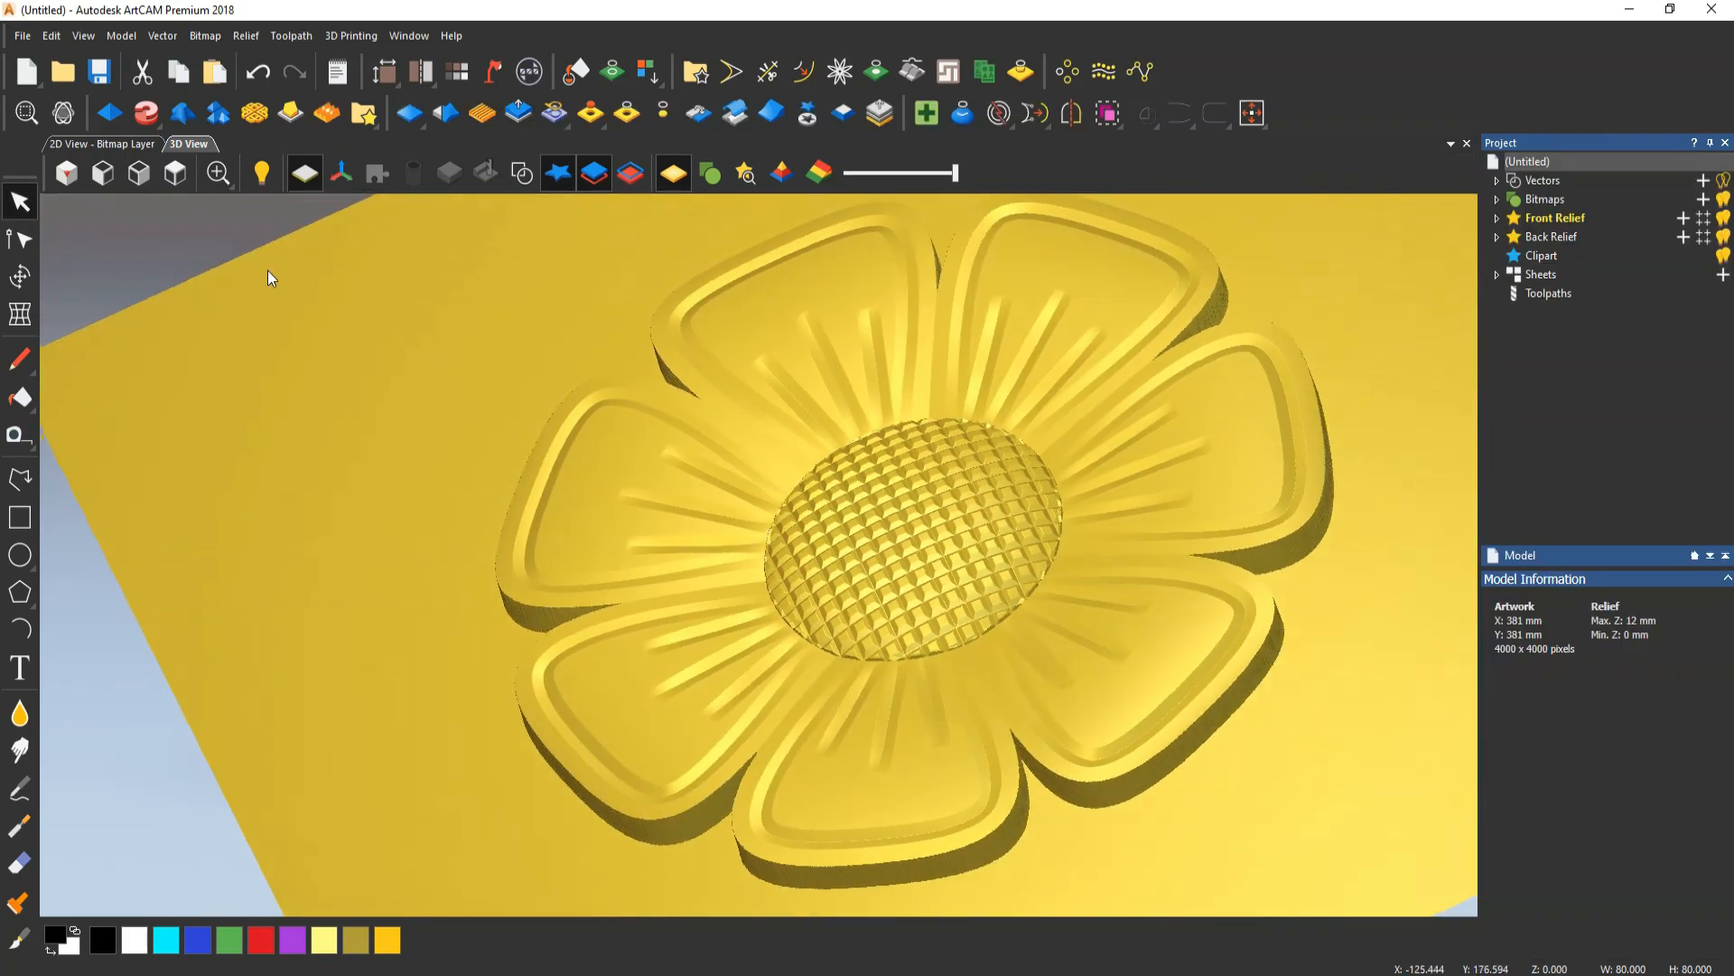
scroll(679, 411, up, 2)
drag(961, 193, 1289, 3)
drag(637, 576, 372, 686)
scroll(963, 567, down, 4)
drag(963, 568, 821, 663)
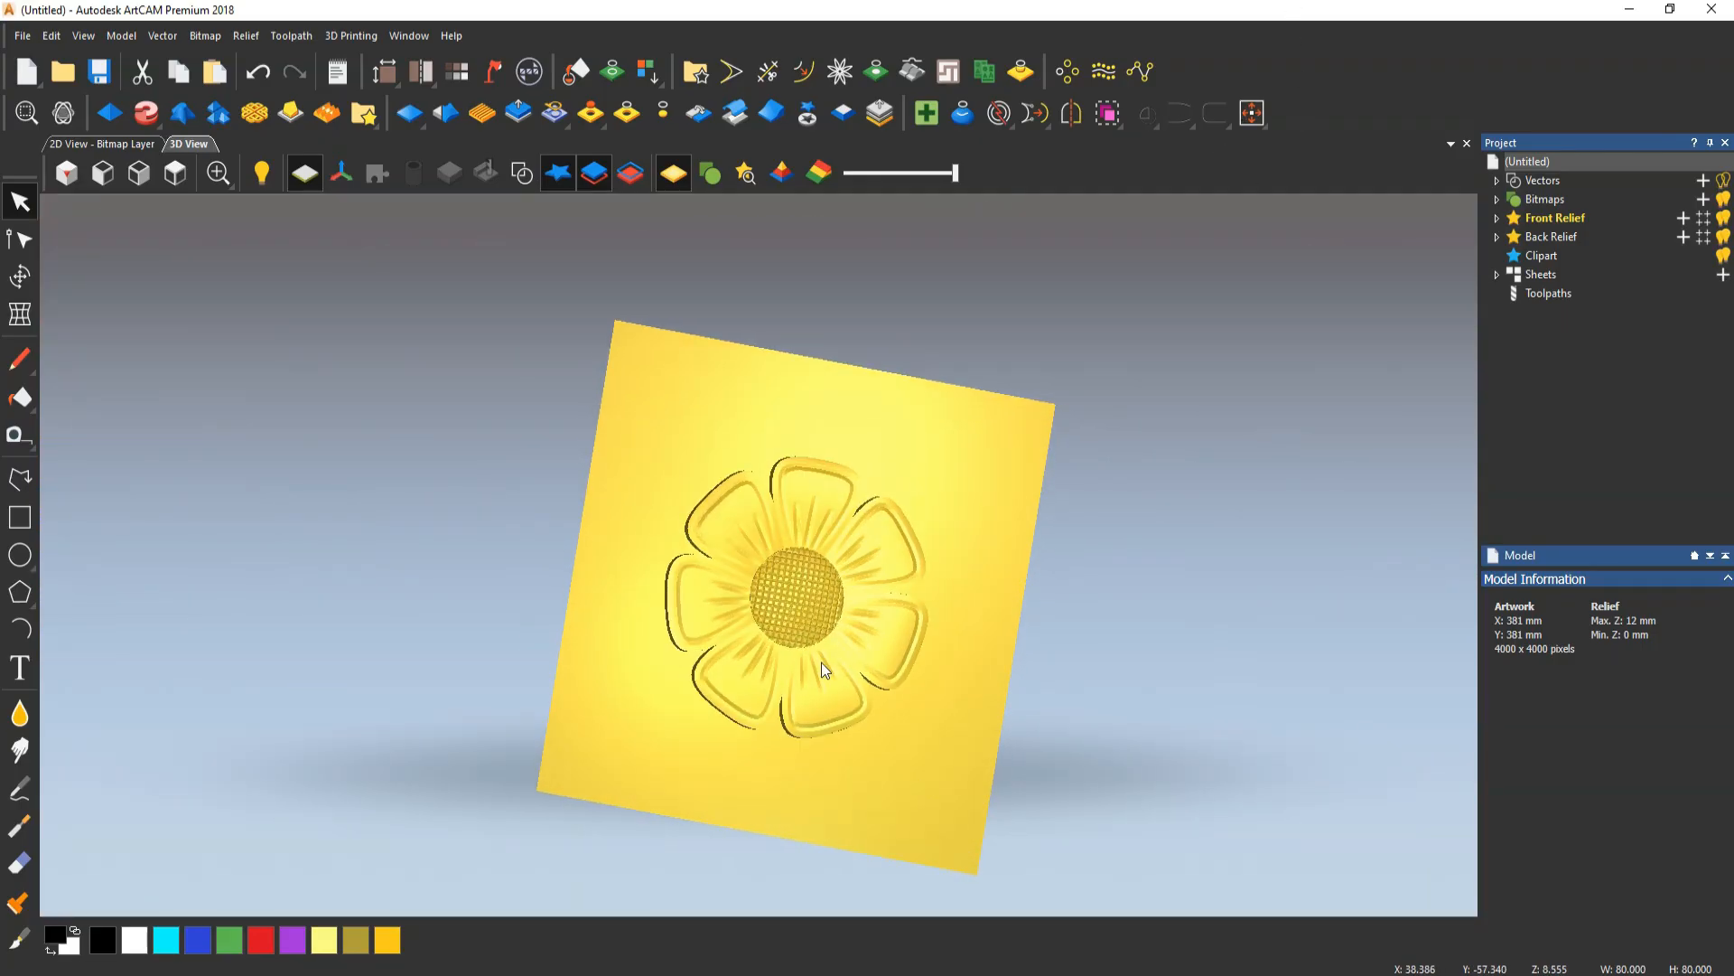
scroll(795, 624, up, 3)
drag(773, 587, 347, 455)
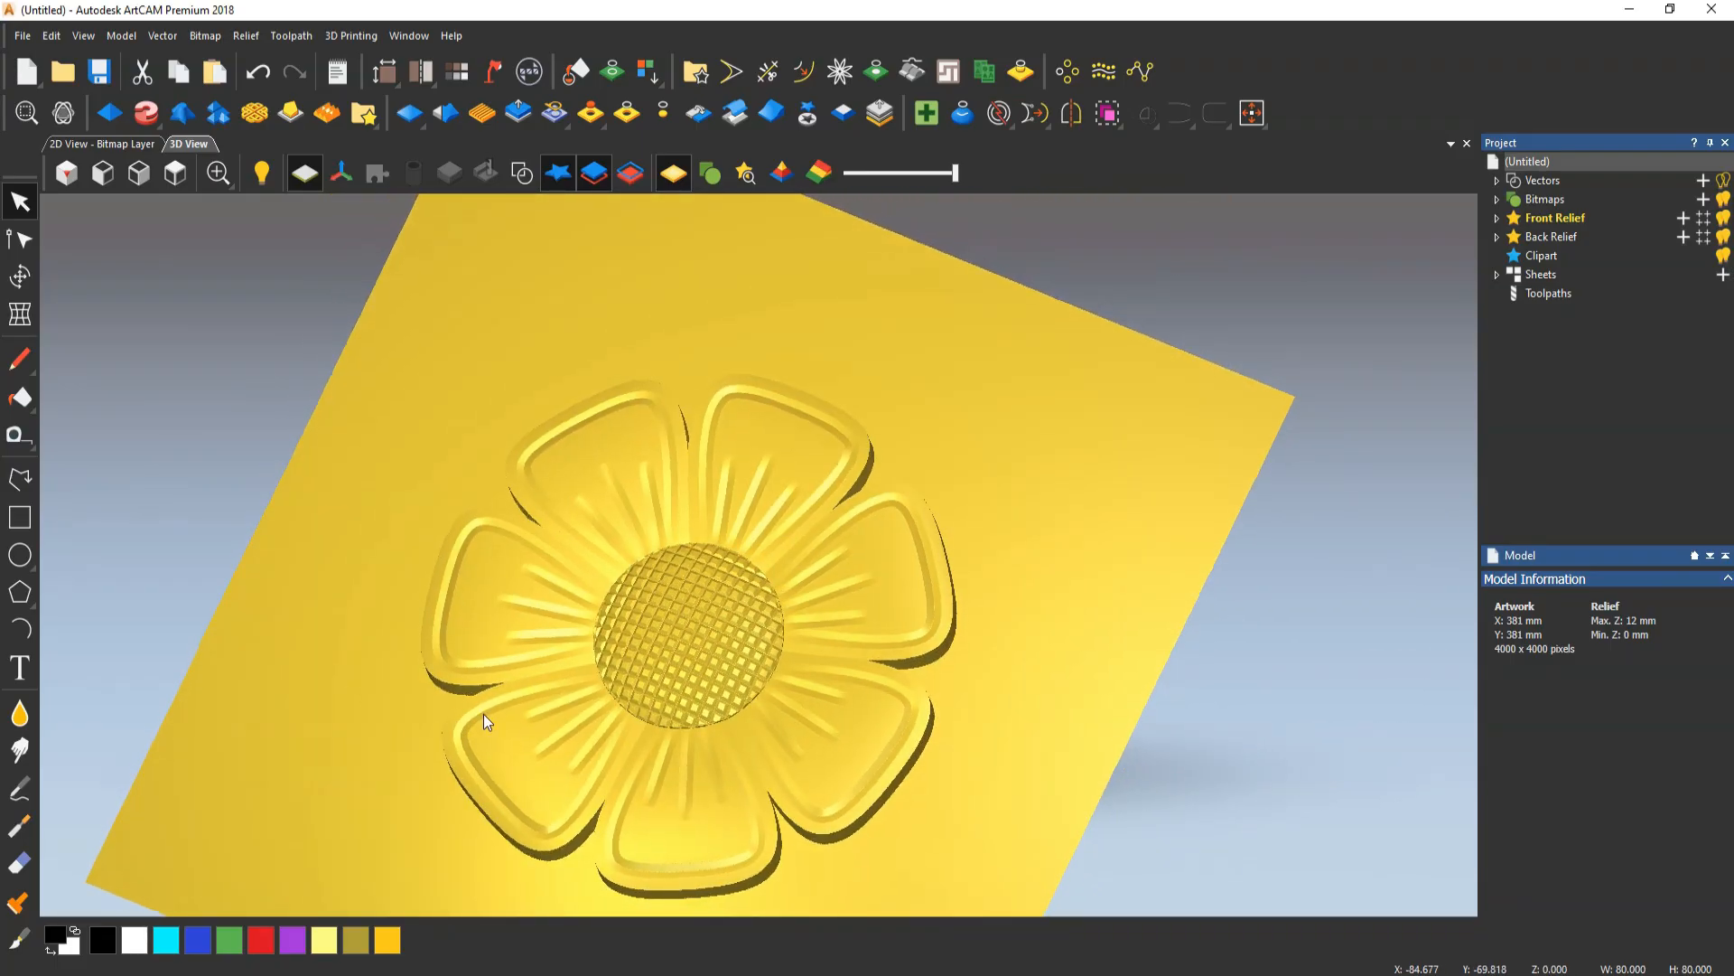
Rescale the flower relief to a height of 35 mm and close the scaling settings
click(517, 112)
click(1572, 256)
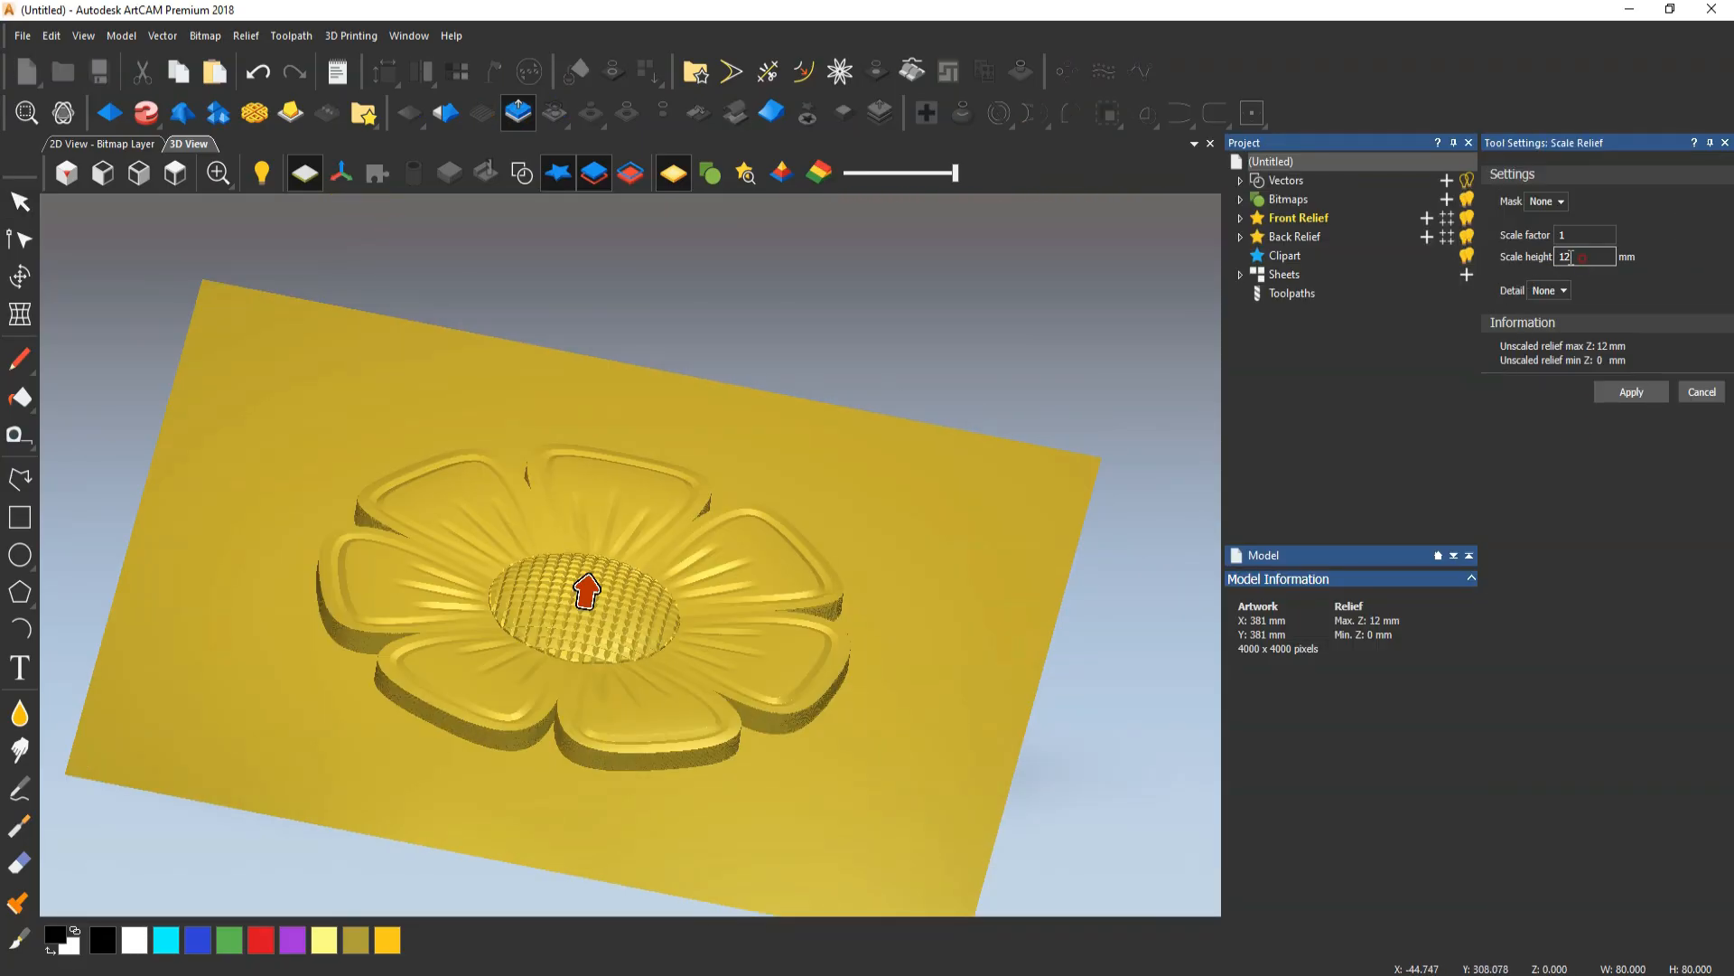
text(35)
key(Return)
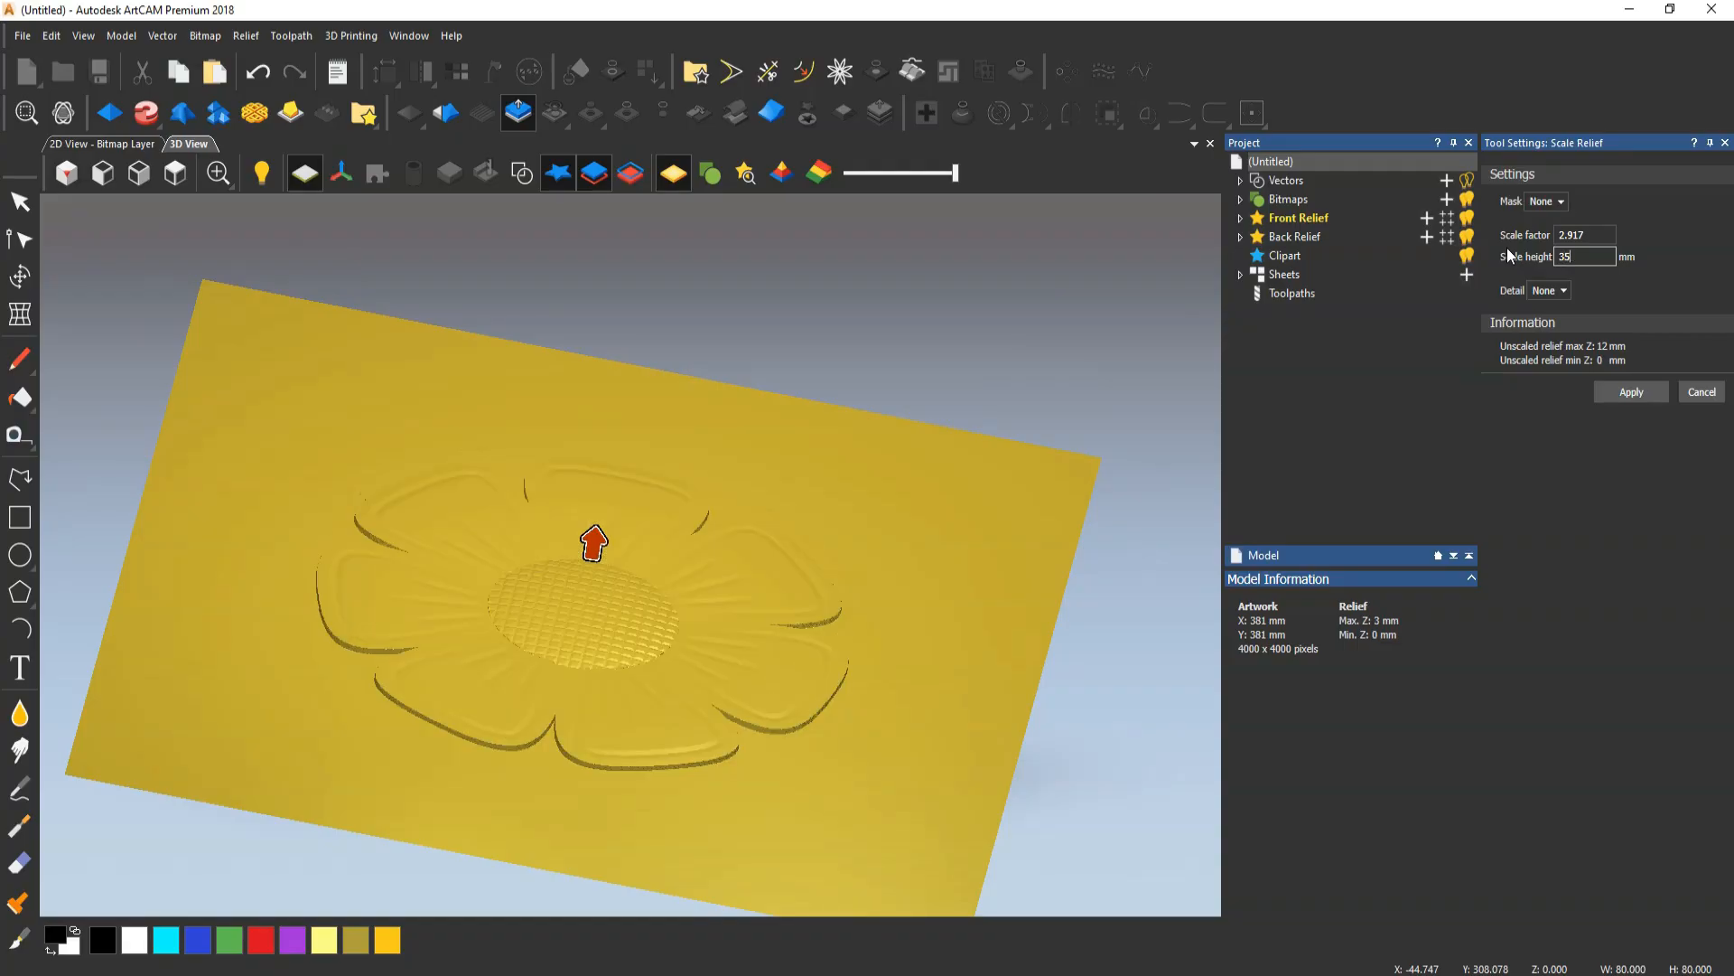
click(1702, 391)
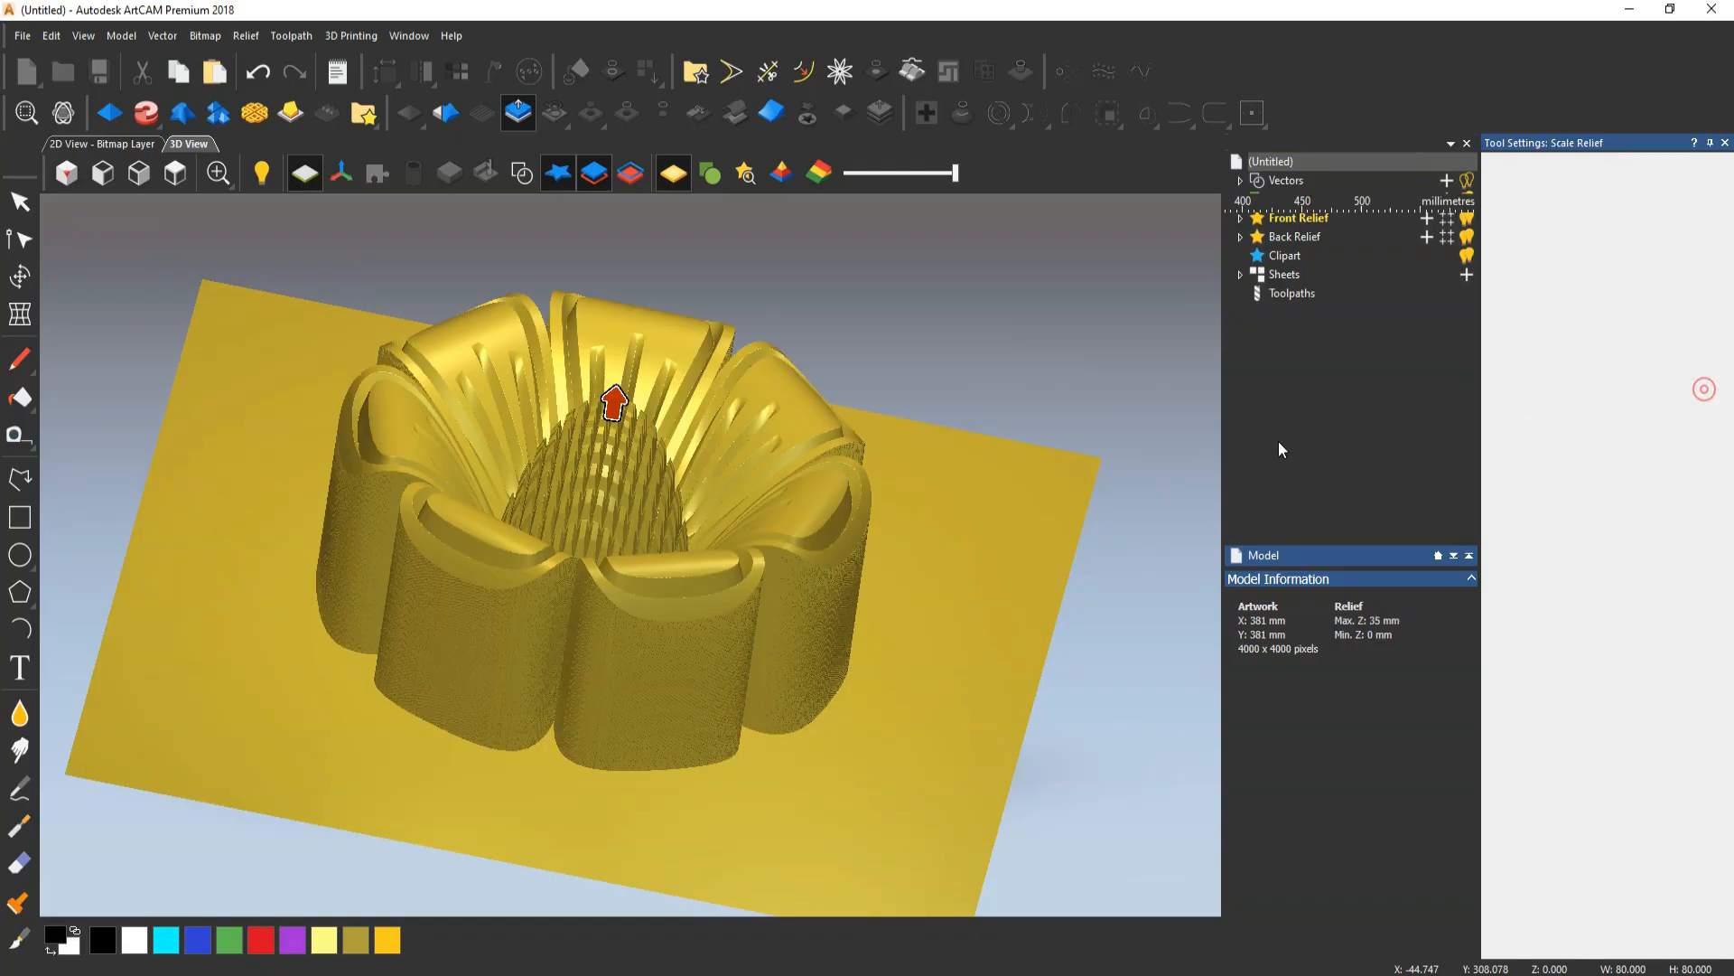
Examine the rescaled flower relief from above and at low angles, checking the petal depth and centre texture
scroll(659, 533, up, 4)
drag(510, 531, 647, 658)
scroll(808, 607, down, 5)
drag(807, 607, 1595, 647)
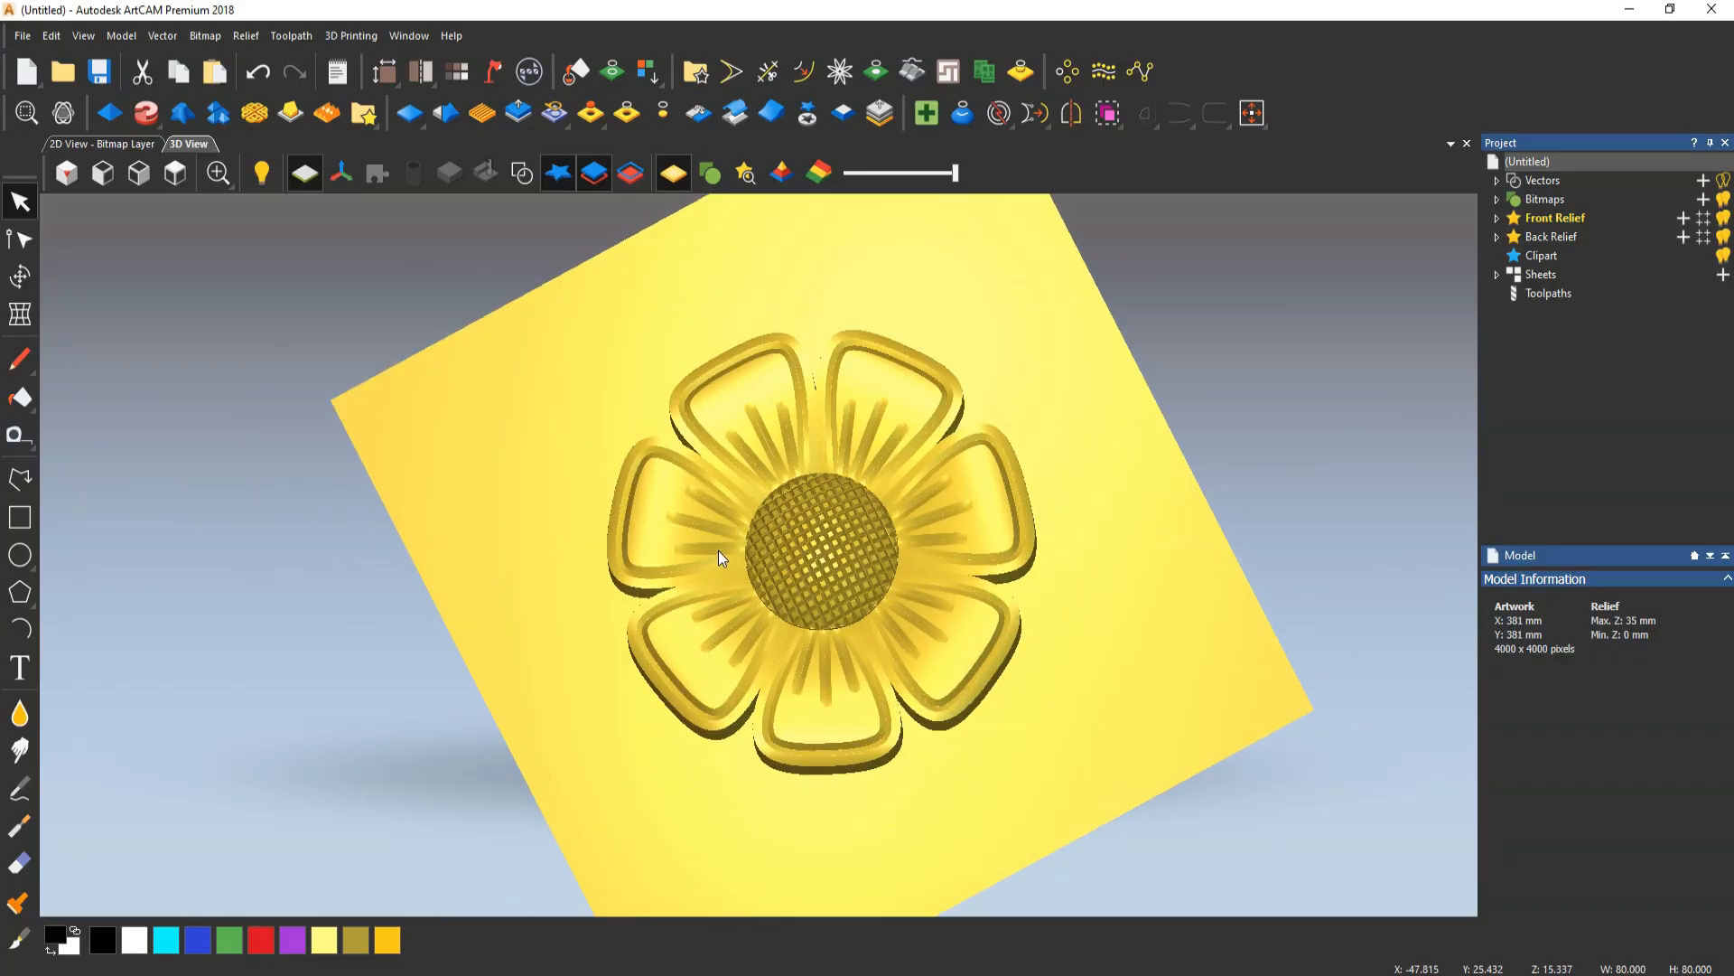
drag(712, 549, 1034, 488)
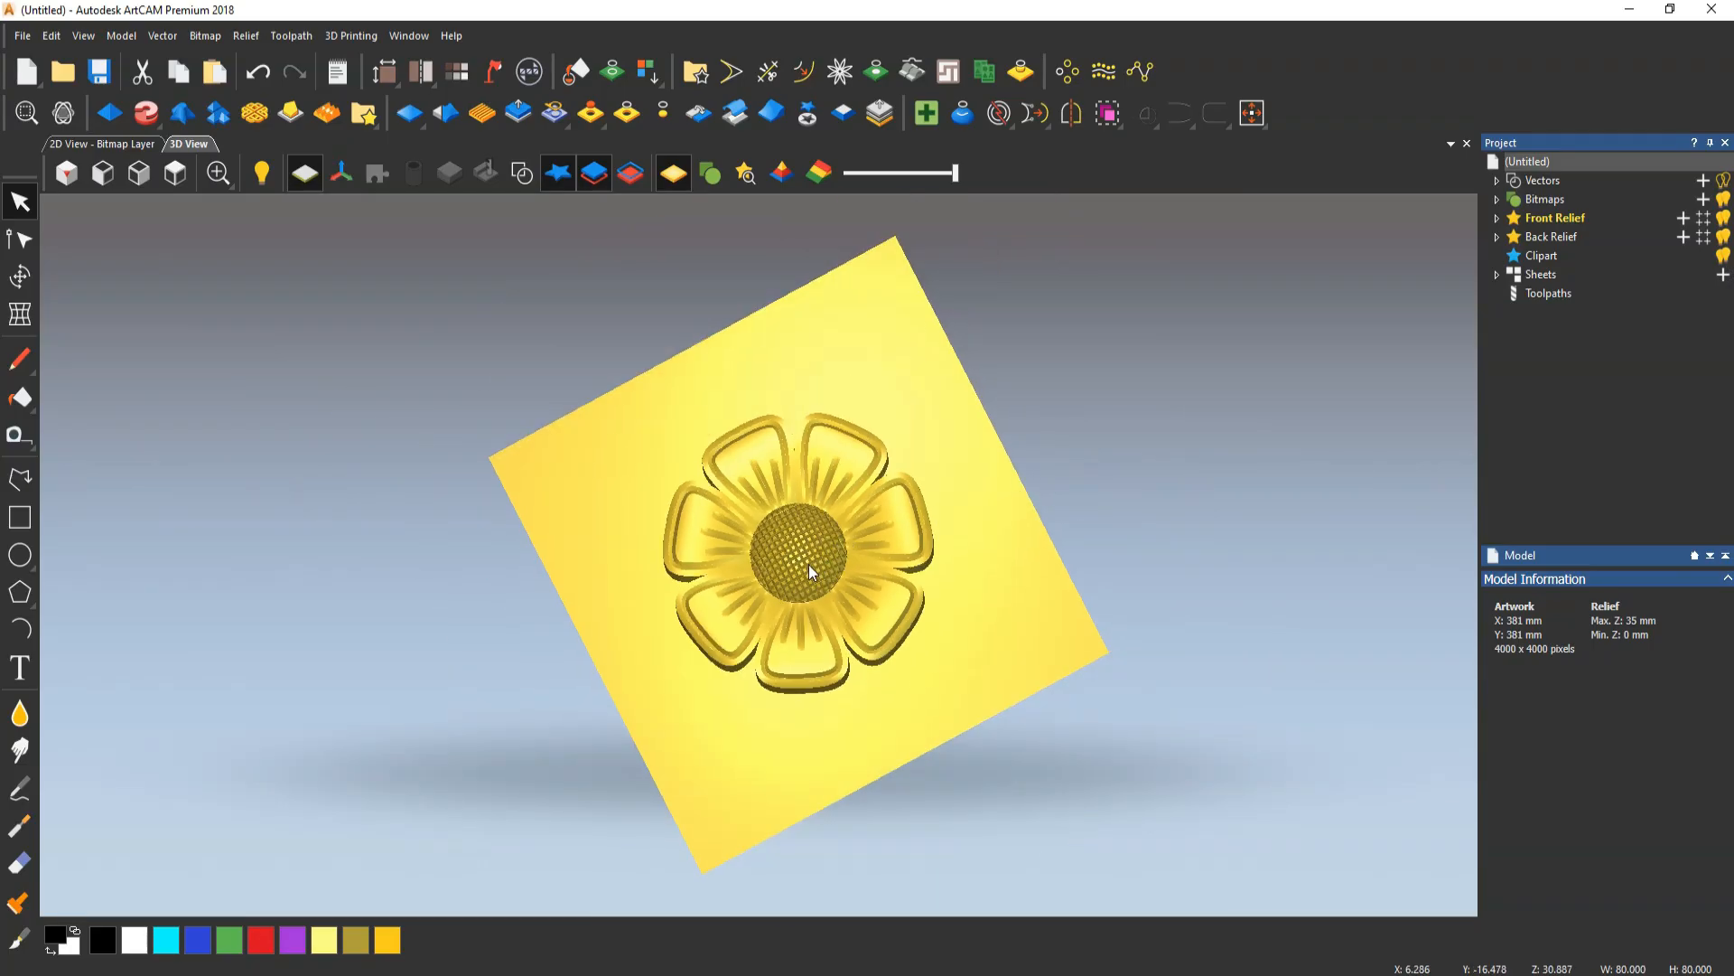
scroll(806, 567, up, 3)
drag(804, 569, 863, 253)
scroll(813, 508, up, 4)
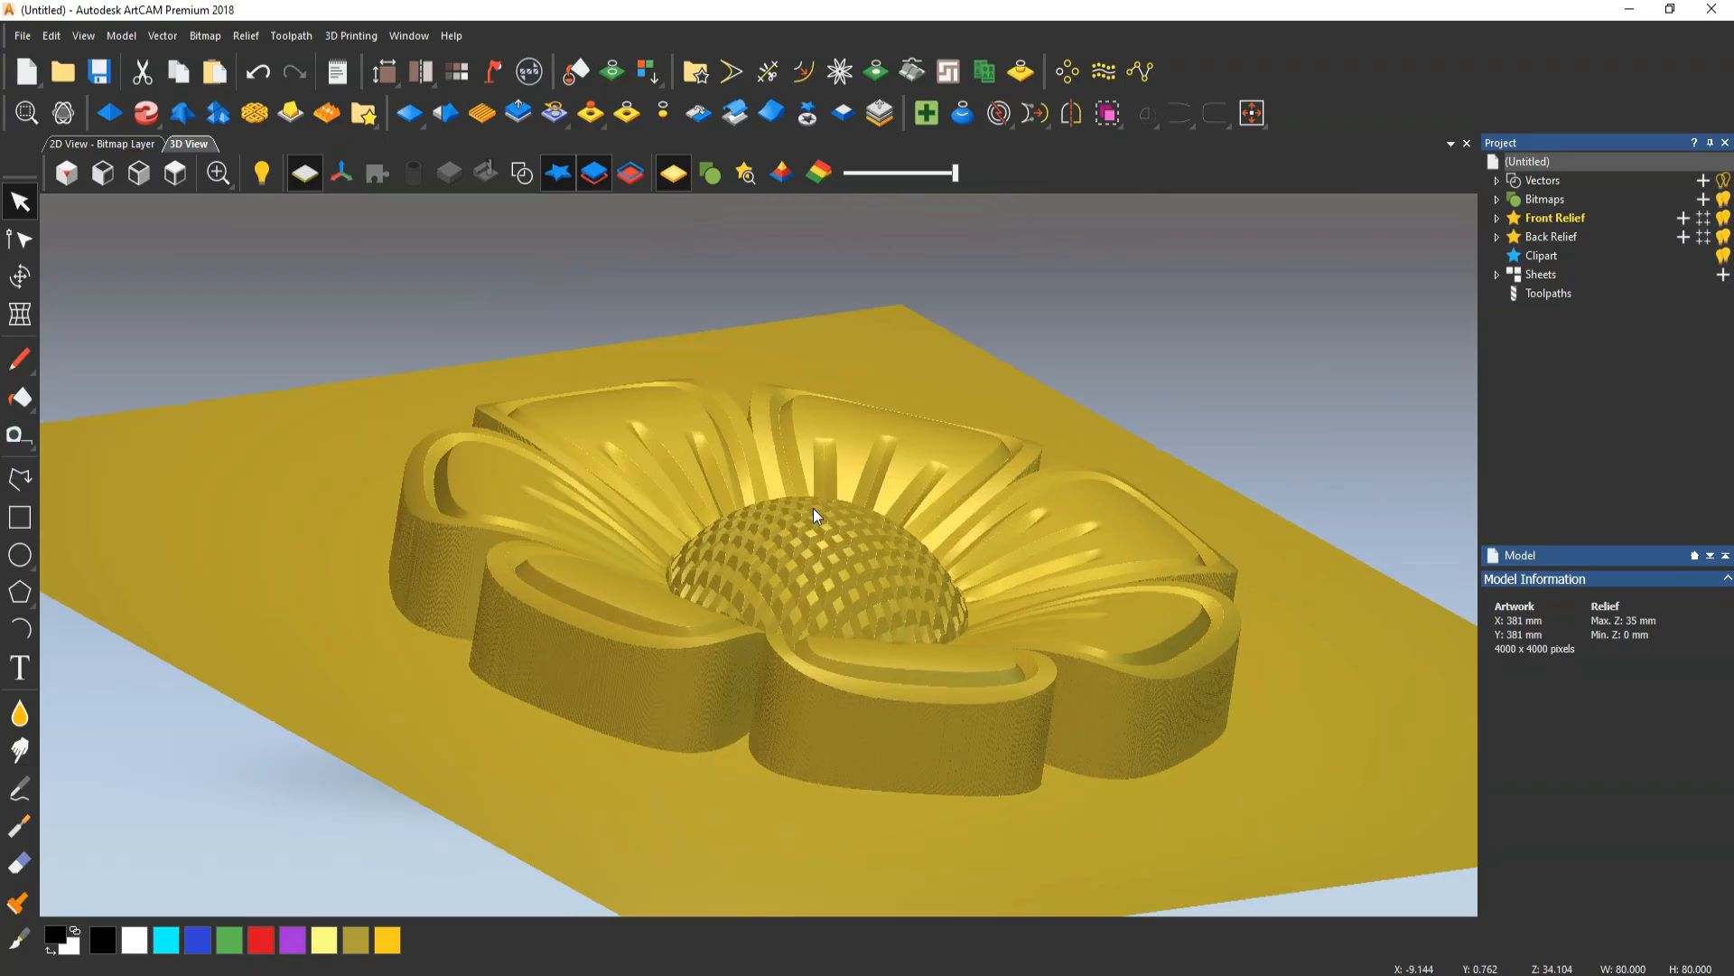
drag(813, 508, 518, 582)
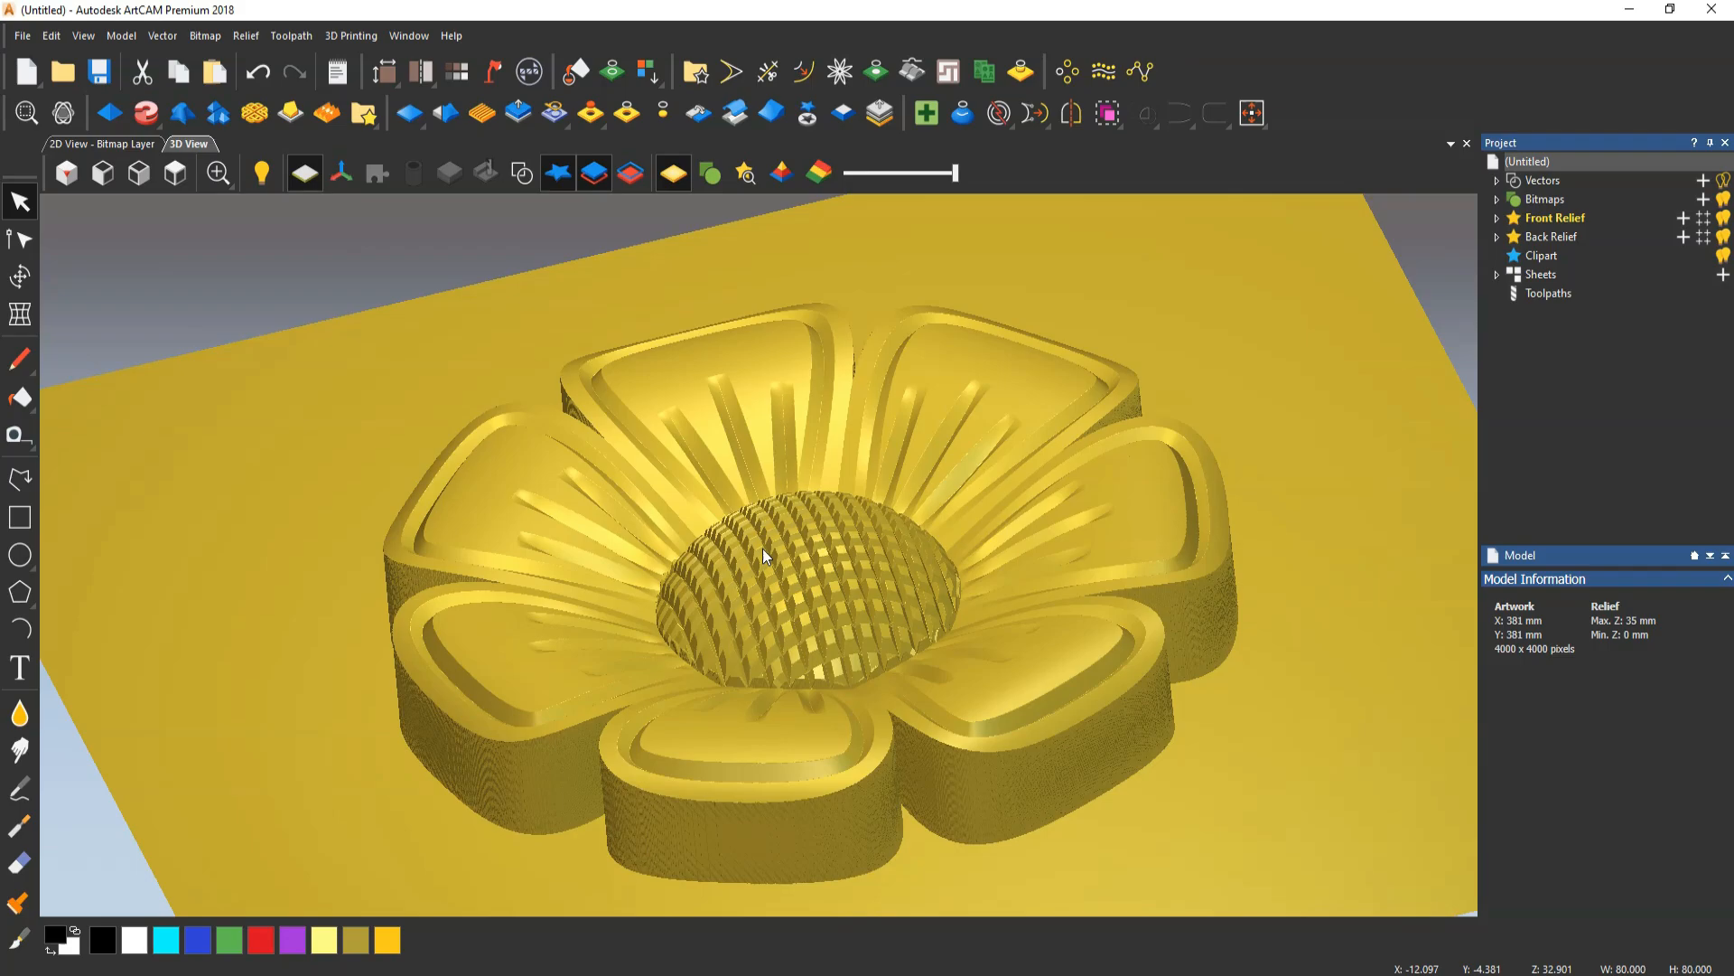
mouse_move(763, 549)
mouse_down()
mouse_move(768, 506)
mouse_move(627, 735)
mouse_move(632, 495)
mouse_move(1036, 374)
mouse_move(977, 586)
mouse_move(588, 351)
mouse_move(885, 495)
mouse_move(1196, 504)
mouse_move(755, 523)
mouse_up()
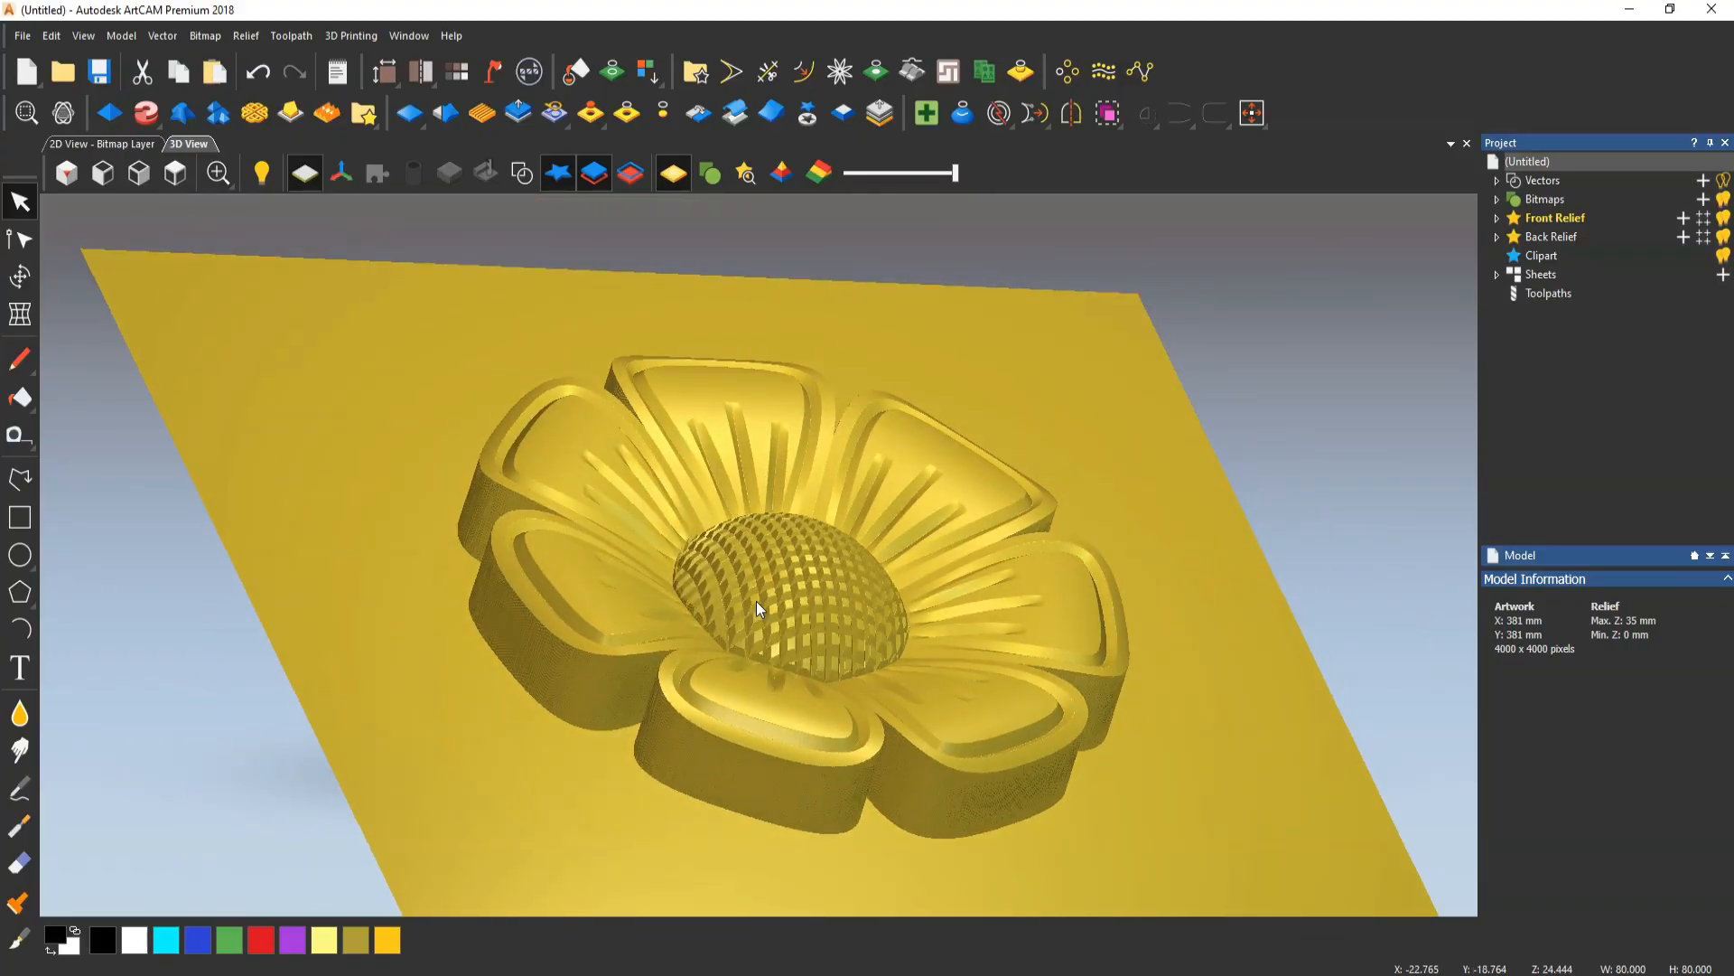